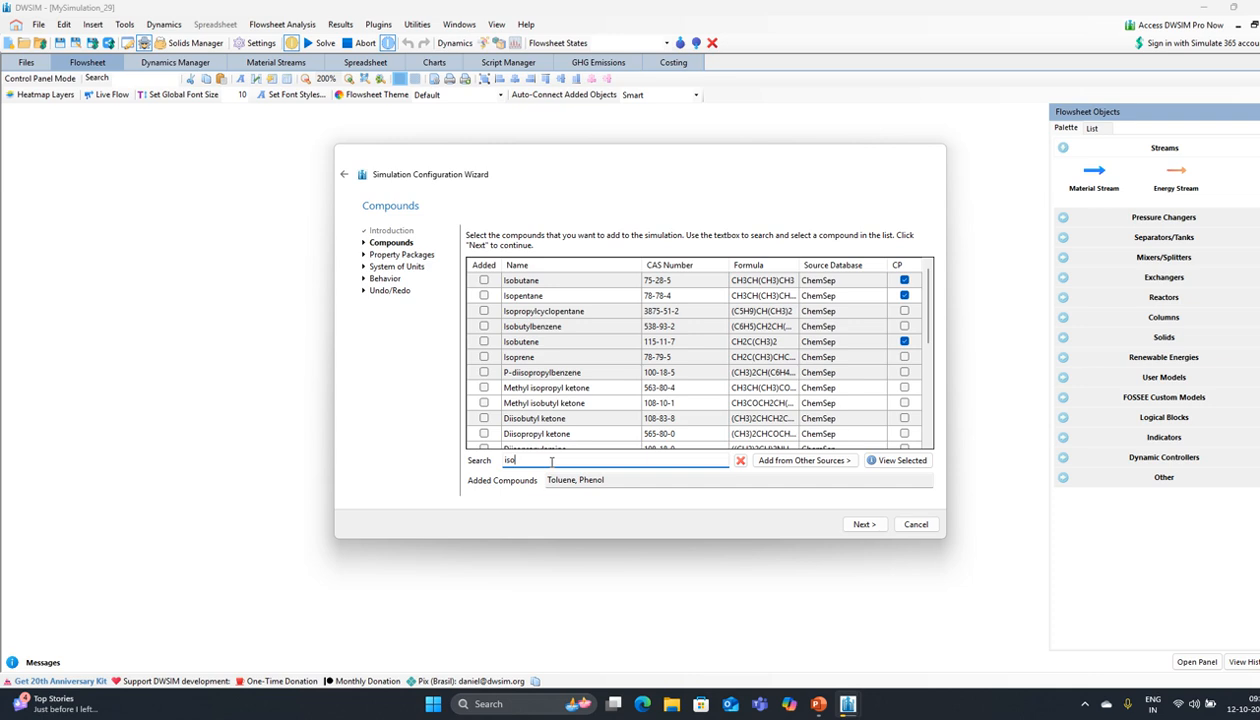
Step: Search '2,2,4' and add 2,2,4-trimethylpentane to the compound list, then continue
{"action": "type", "text": "oc"}
{"action": "key", "text": "BackSpace"}
{"action": "key", "text": "BackSpace"}
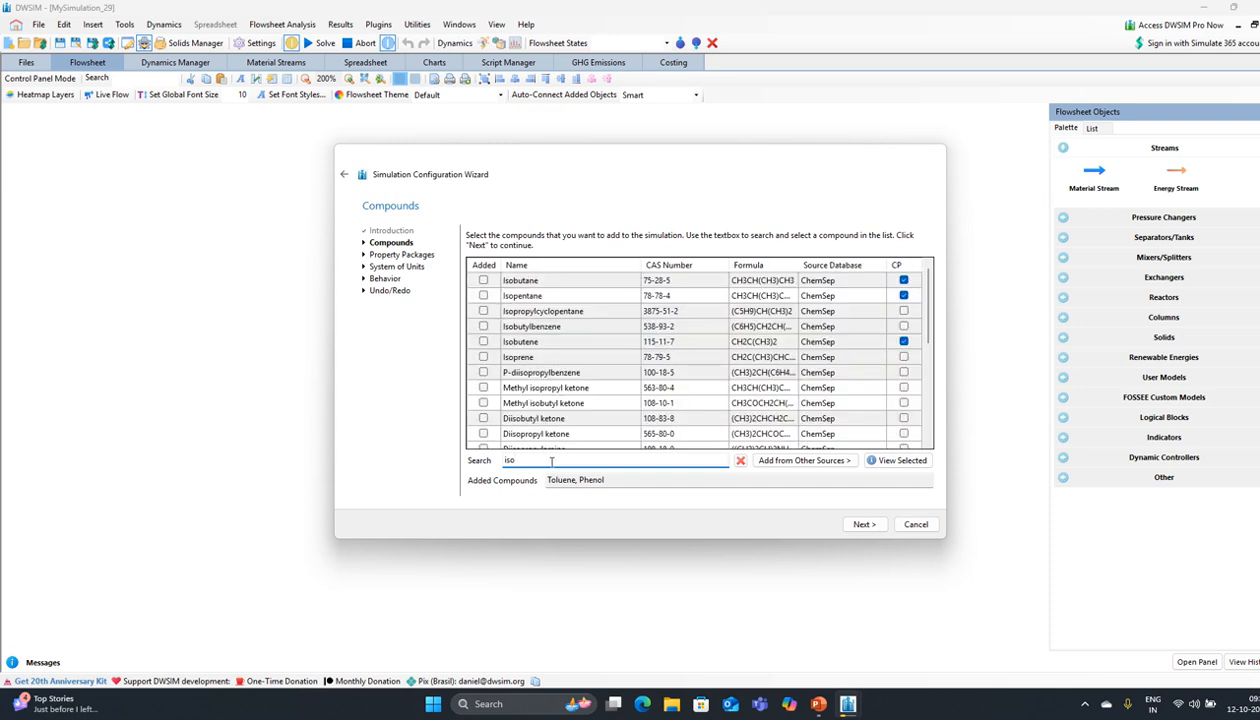
{"action": "type", "text": "-o"}
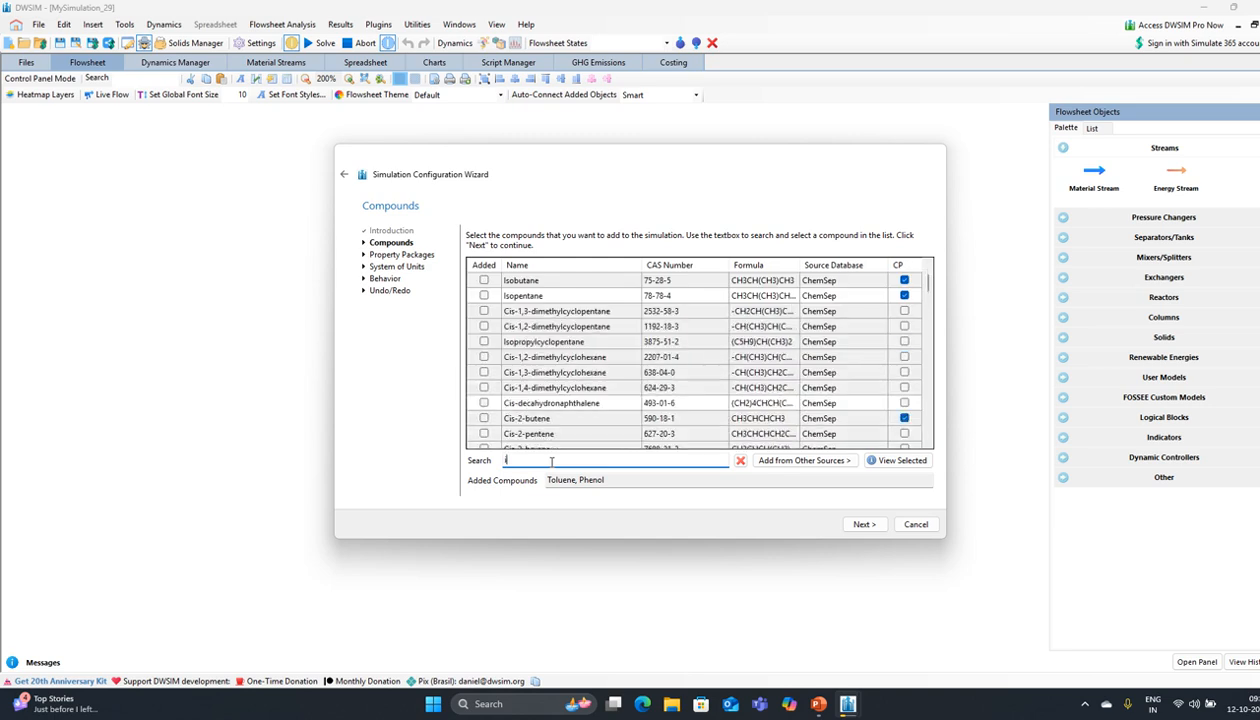
{"action": "key", "text": "BackSpace"}
{"action": "key", "text": "BackSpace"}
{"action": "key", "text": "BackSpace"}
{"action": "key", "text": "BackSpace"}
{"action": "type", "text": "2"}
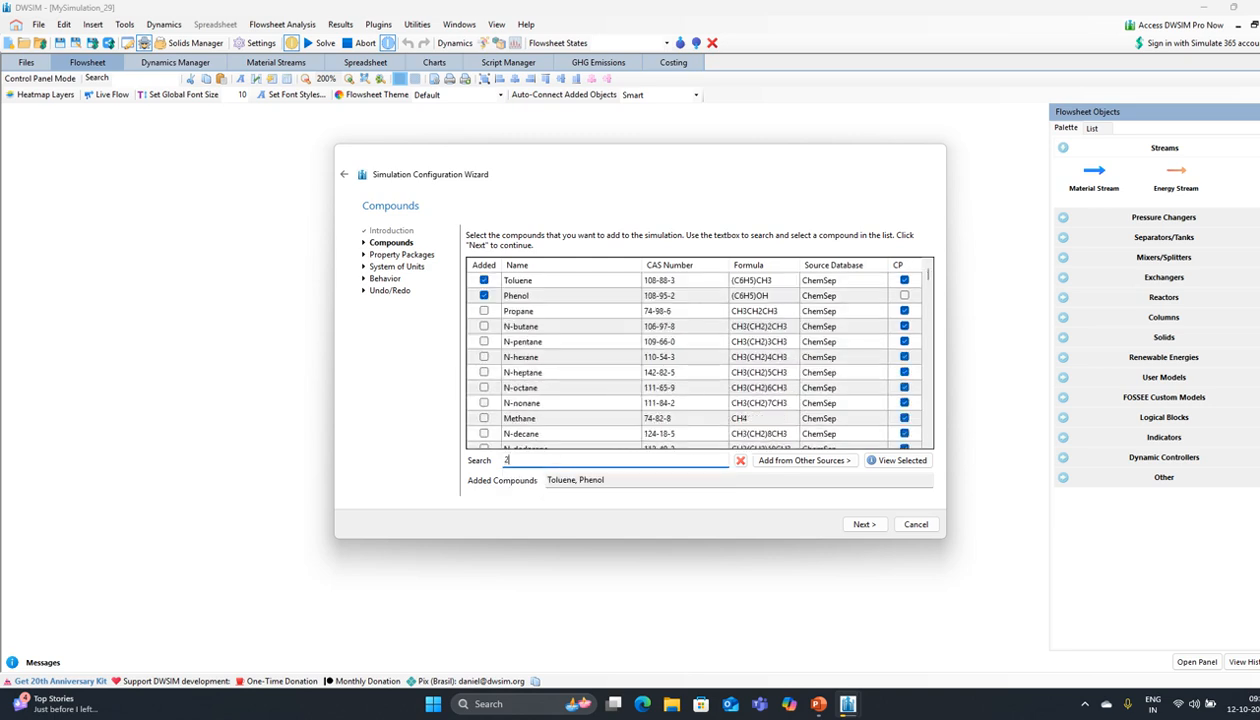
{"action": "type", "text": ",2"}
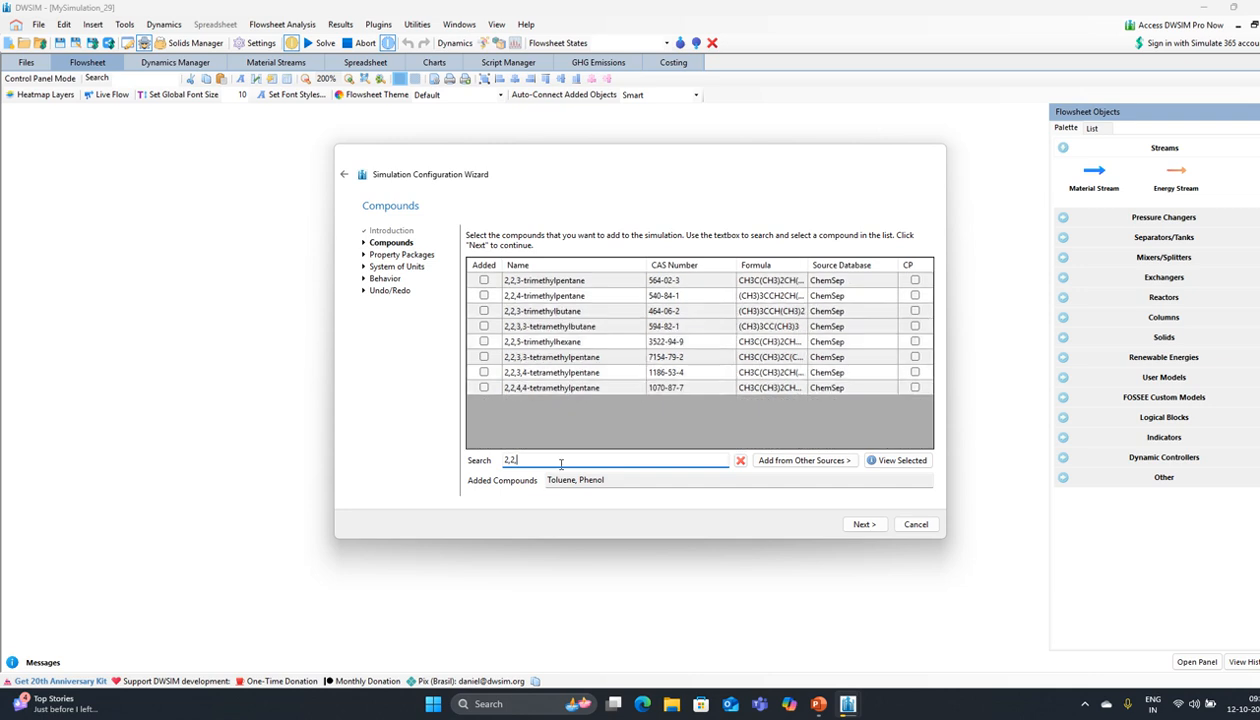
{"action": "type", "text": ",4-"}
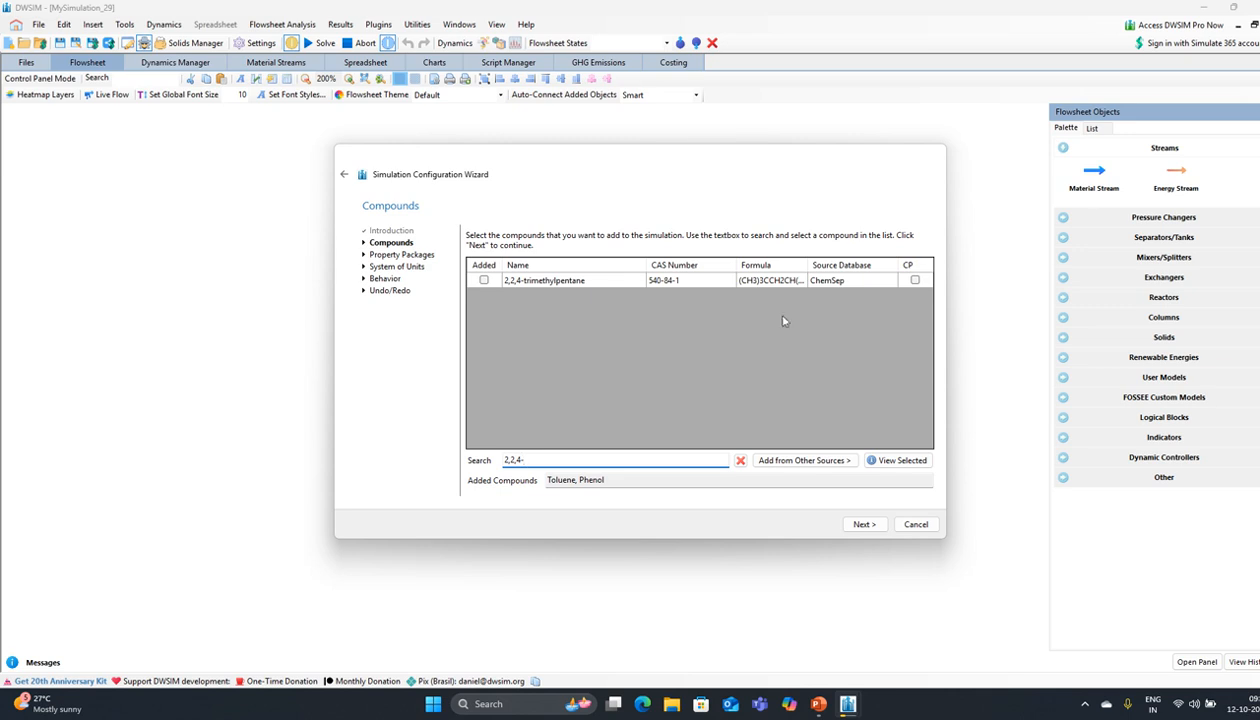
{"action": "left_click", "coordinate": [484, 280]}
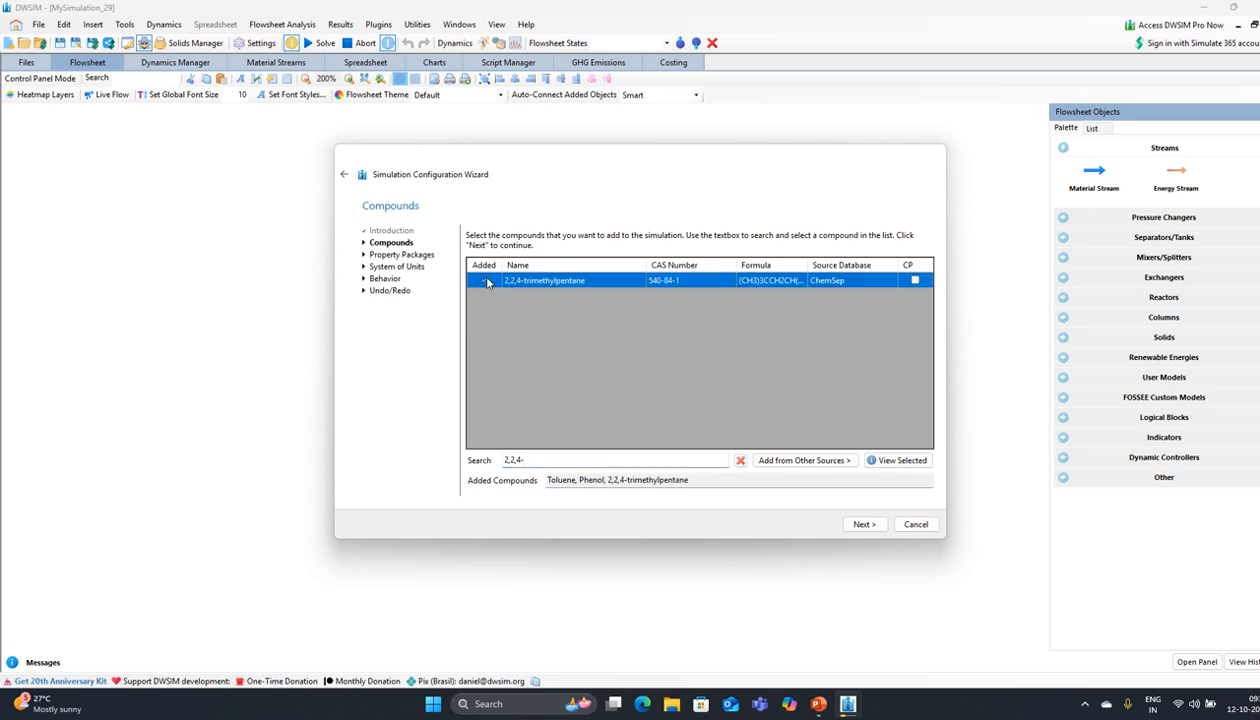
{"action": "left_click", "coordinate": [863, 525]}
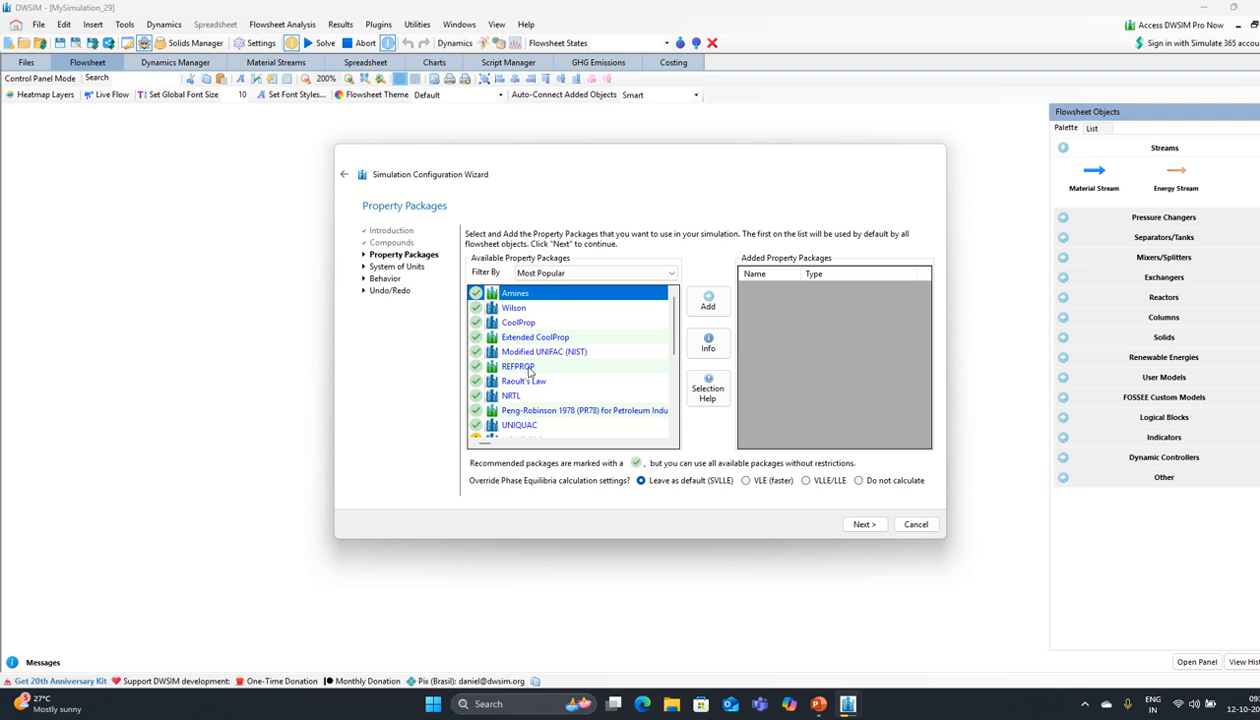
Step: Add the UNIQUAC property package to the simulation
{"action": "scroll", "coordinate": [530, 370], "scroll_direction": "down", "scroll_amount": 4}
{"action": "scroll", "coordinate": [530, 370], "scroll_direction": "up", "scroll_amount": 4}
{"action": "scroll", "coordinate": [522, 370], "scroll_direction": "down", "scroll_amount": 3}
{"action": "scroll", "coordinate": [520, 365], "scroll_direction": "up", "scroll_amount": 3}
{"action": "scroll", "coordinate": [533, 425], "scroll_direction": "down", "scroll_amount": 5}
{"action": "scroll", "coordinate": [527, 408], "scroll_direction": "up", "scroll_amount": 5}
{"action": "left_click", "coordinate": [524, 425]}
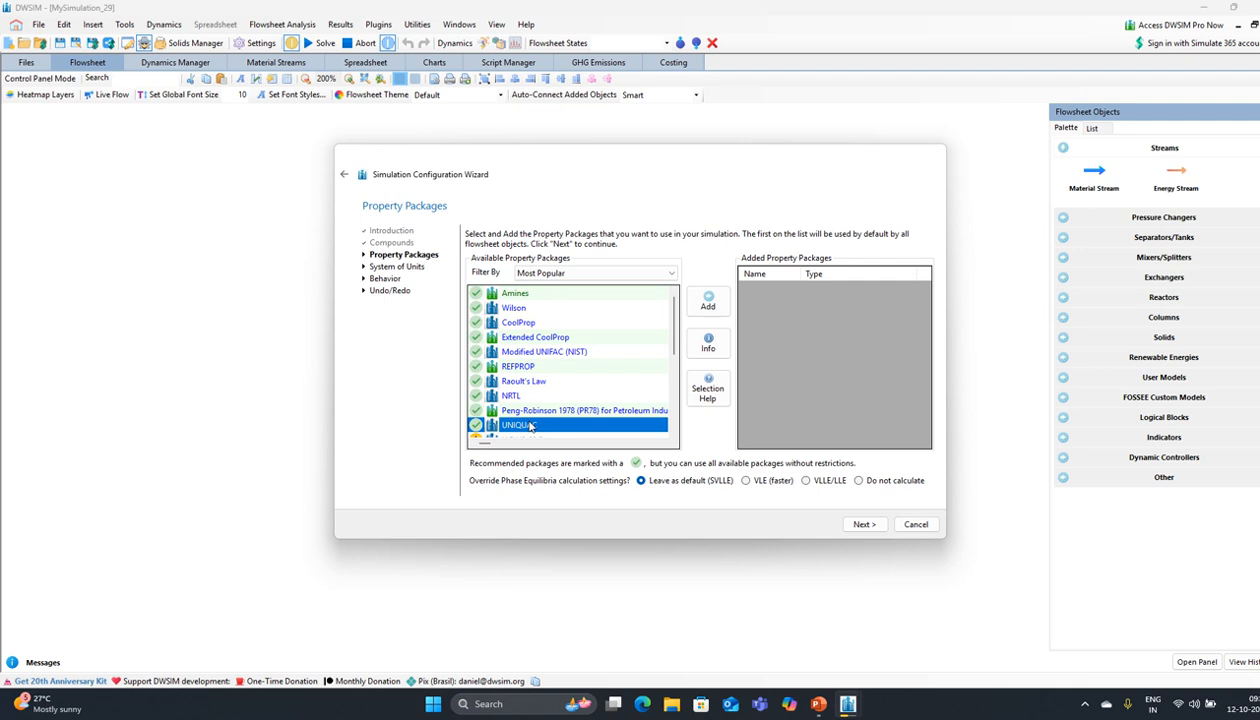
{"action": "left_click", "coordinate": [708, 309]}
Step: Choose the C5 system of units and finish the configuration wizard
{"action": "left_click", "coordinate": [862, 526]}
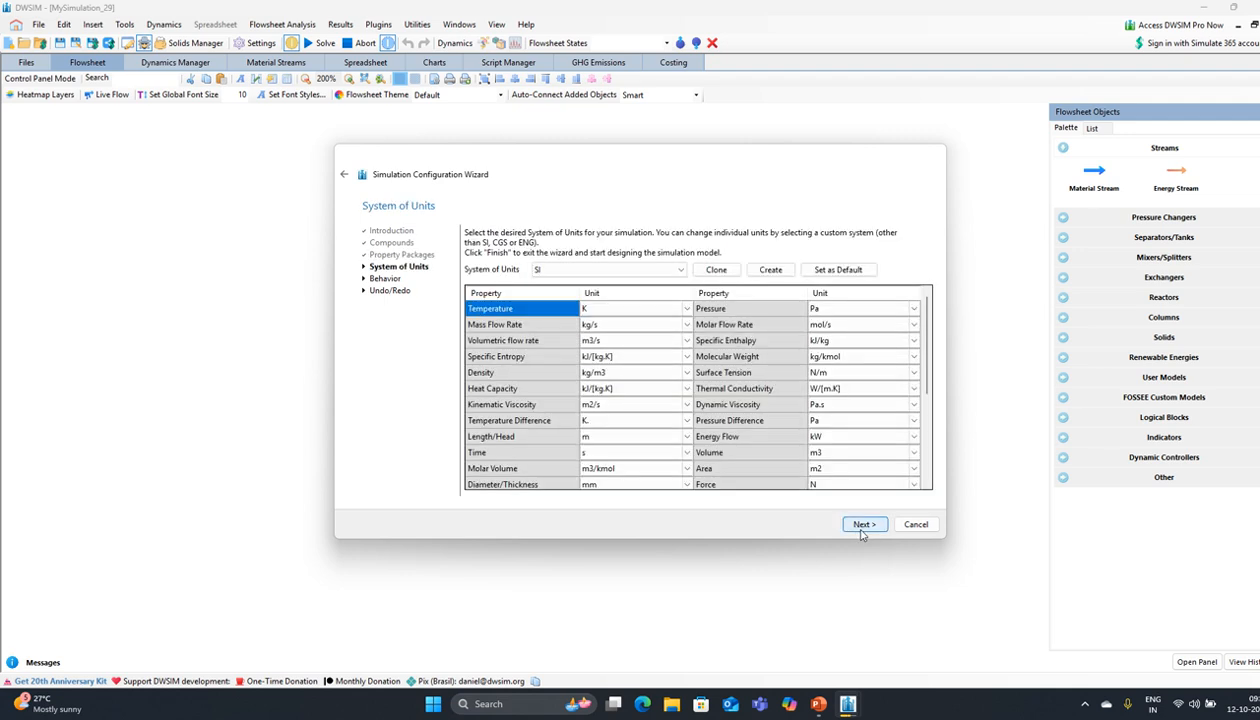
{"action": "left_click", "coordinate": [571, 270]}
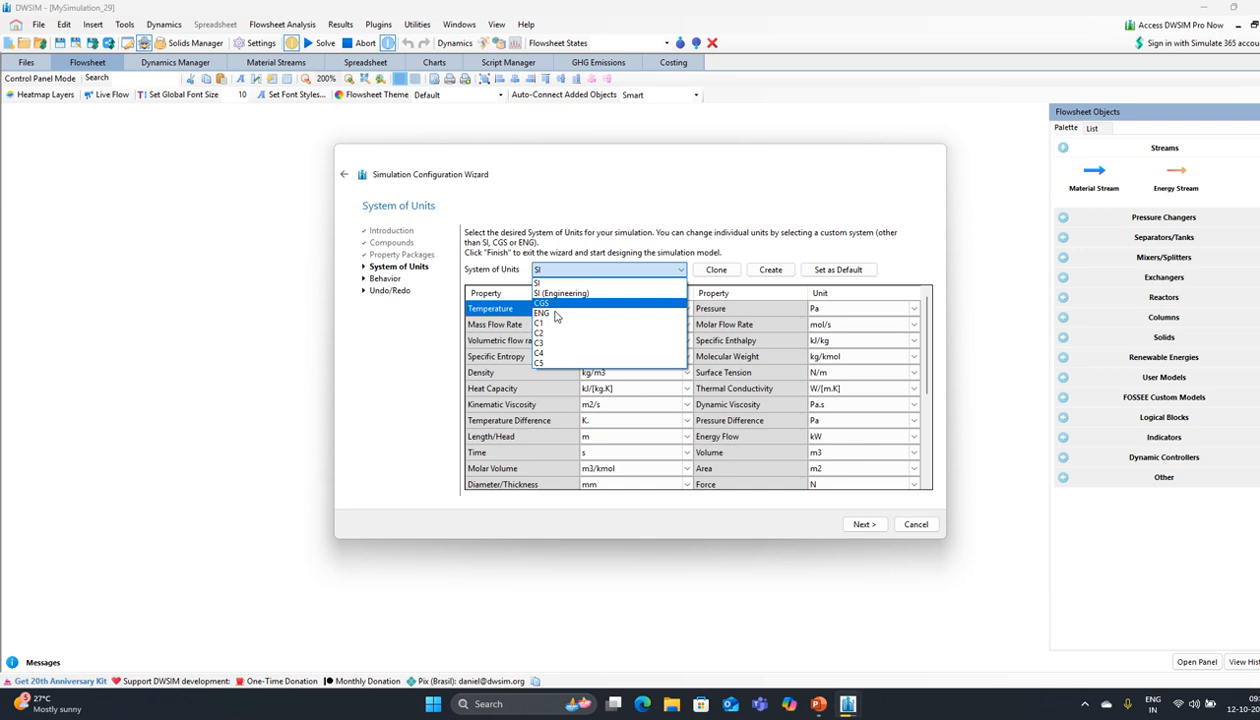
{"action": "left_click", "coordinate": [548, 364]}
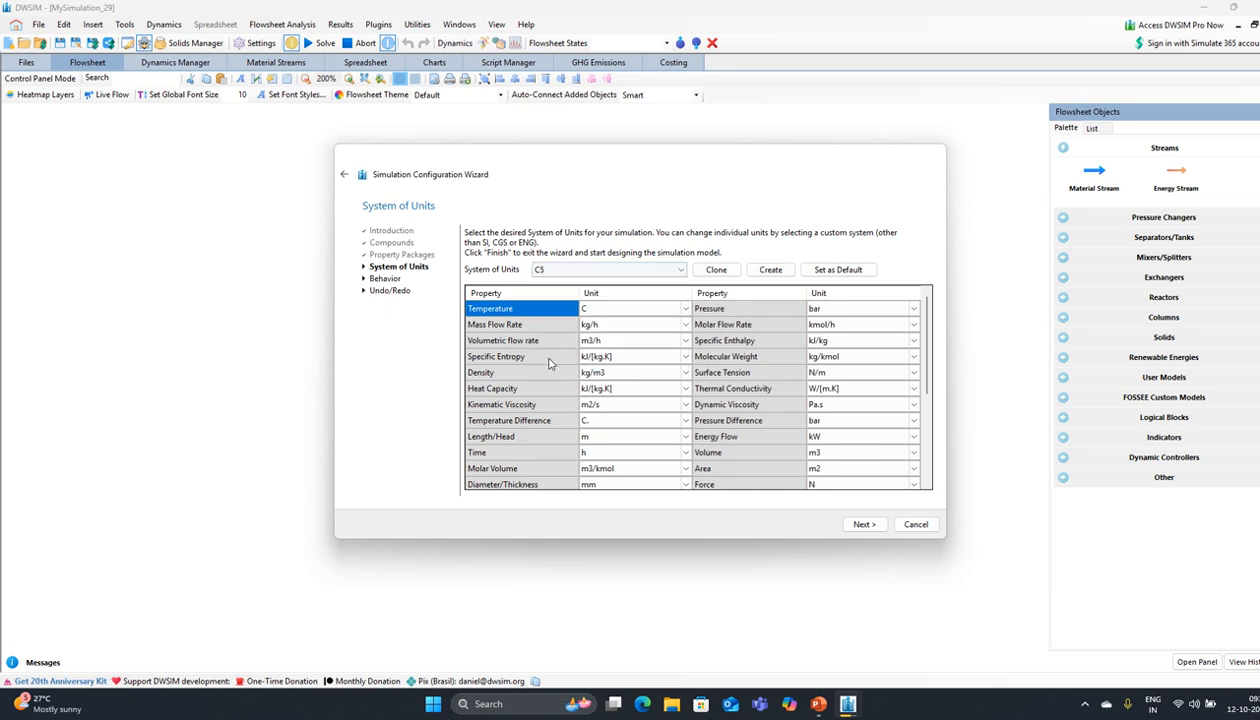
{"action": "left_click", "coordinate": [866, 524]}
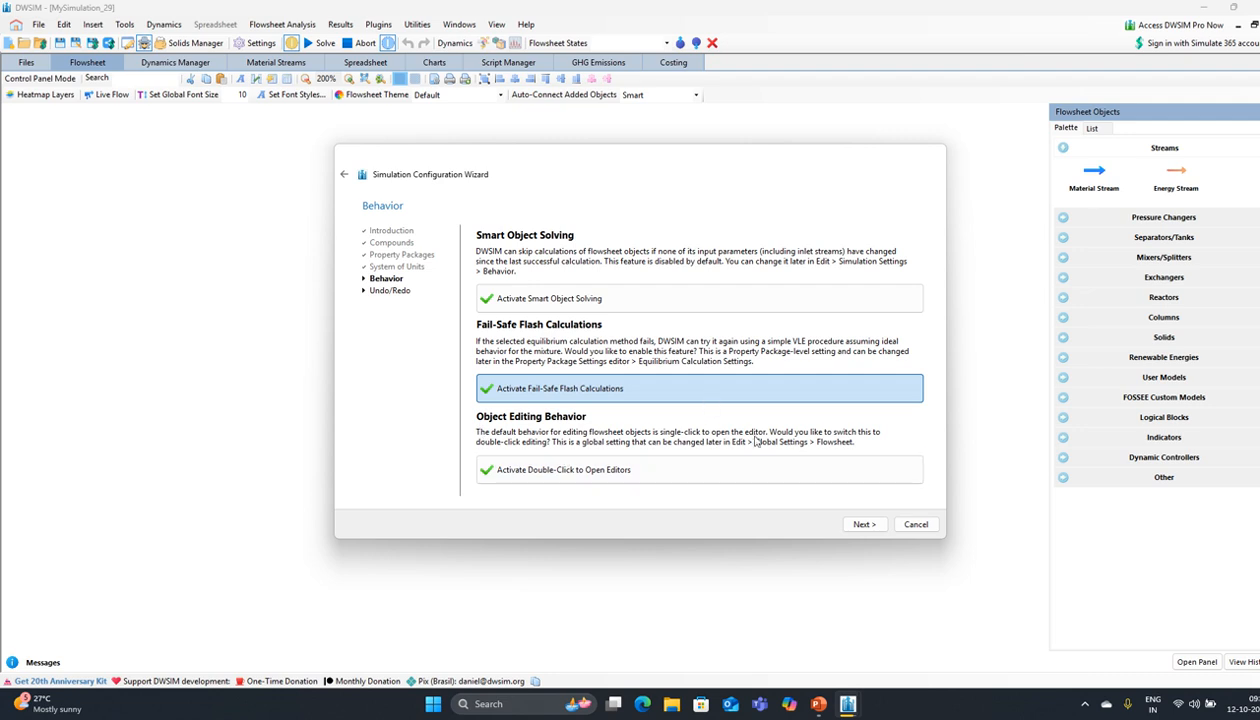
{"action": "left_click", "coordinate": [865, 528]}
{"action": "left_click", "coordinate": [860, 526]}
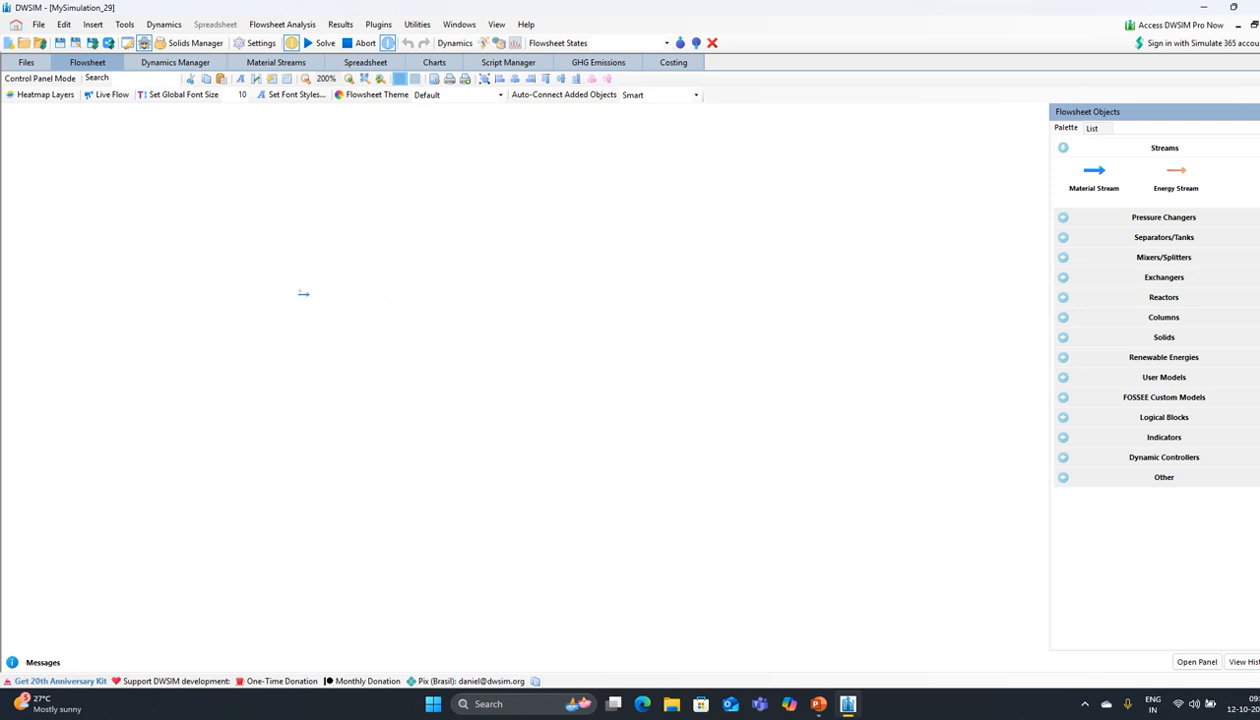
Step: Place a material stream named Feed with a mass flow of 100 kg/h
{"action": "left_click_drag", "start_coordinate": [303, 293], "coordinate": [312, 305]}
{"action": "left_click", "coordinate": [318, 310]}
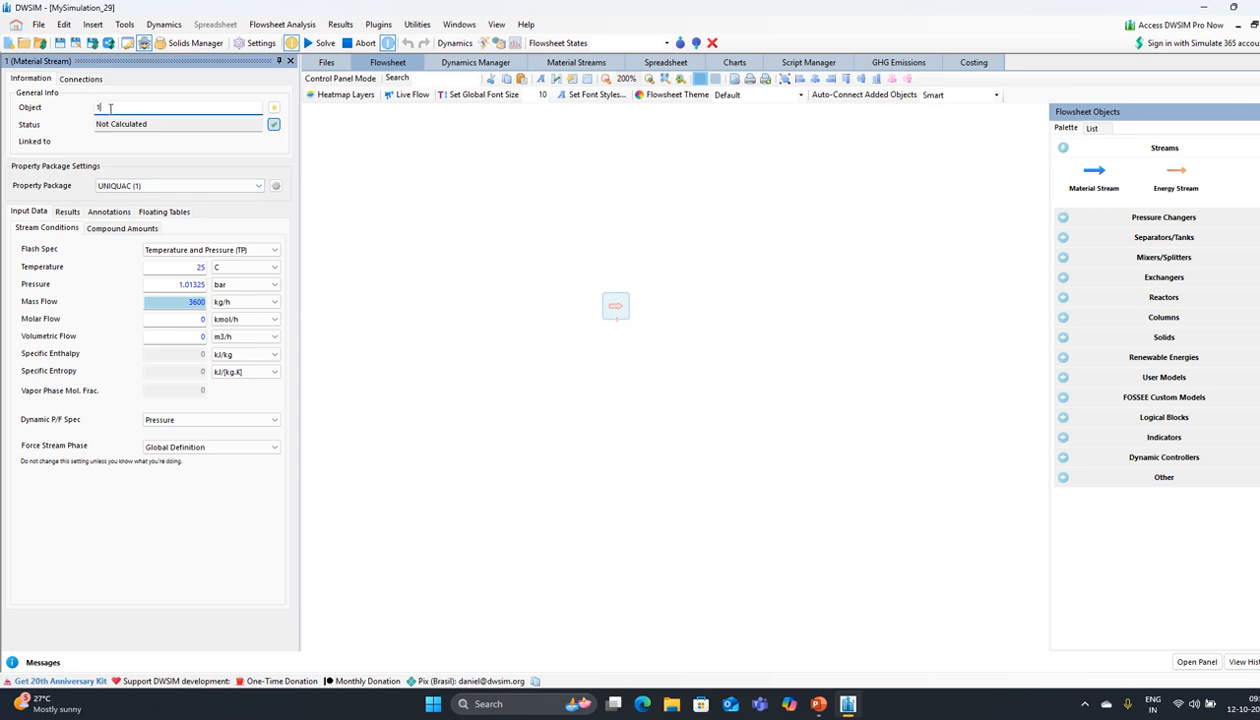
{"action": "type", "text": "Fe"}
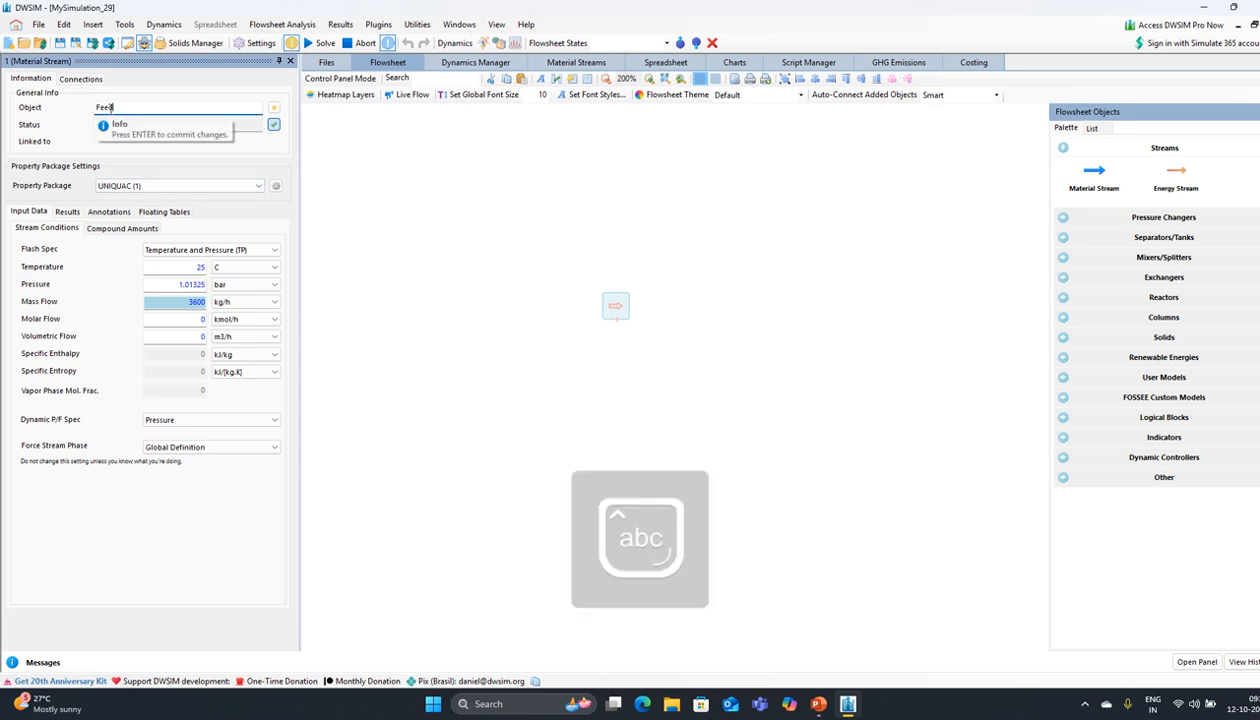
{"action": "type", "text": "ed"}
{"action": "key", "text": "Return"}
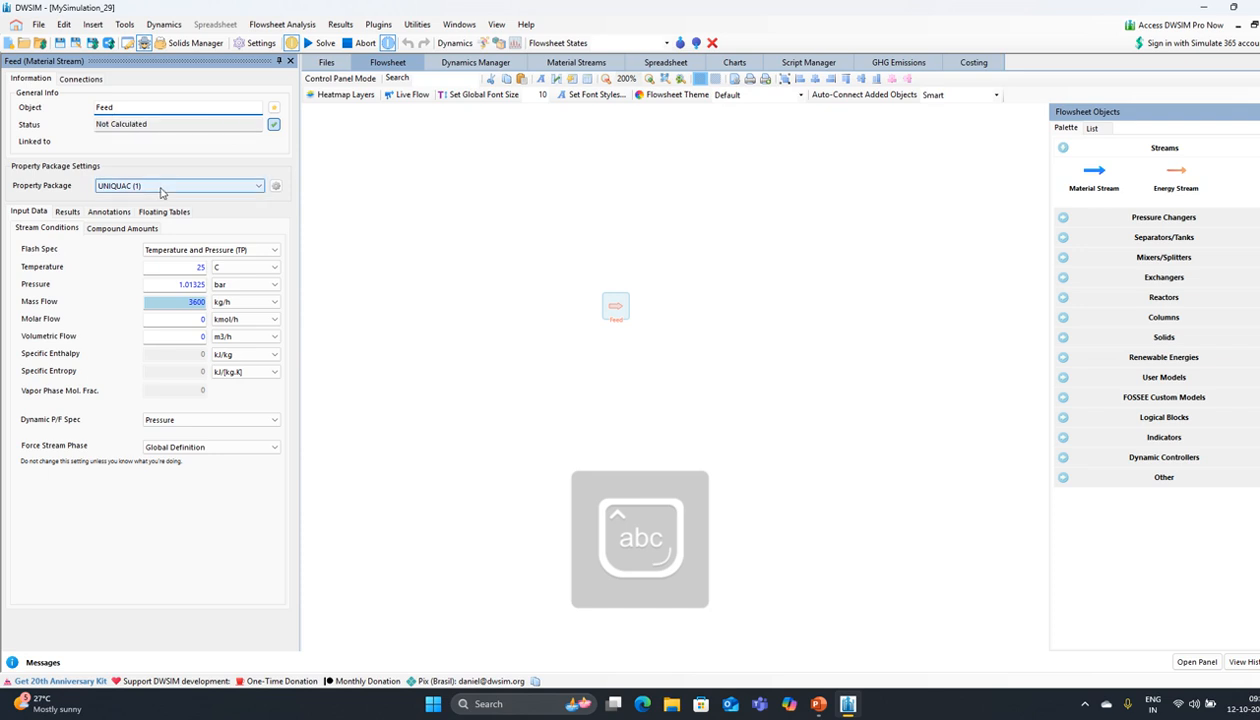
{"action": "double_click", "coordinate": [188, 301]}
{"action": "type", "text": "100"}
{"action": "key", "text": "Return"}
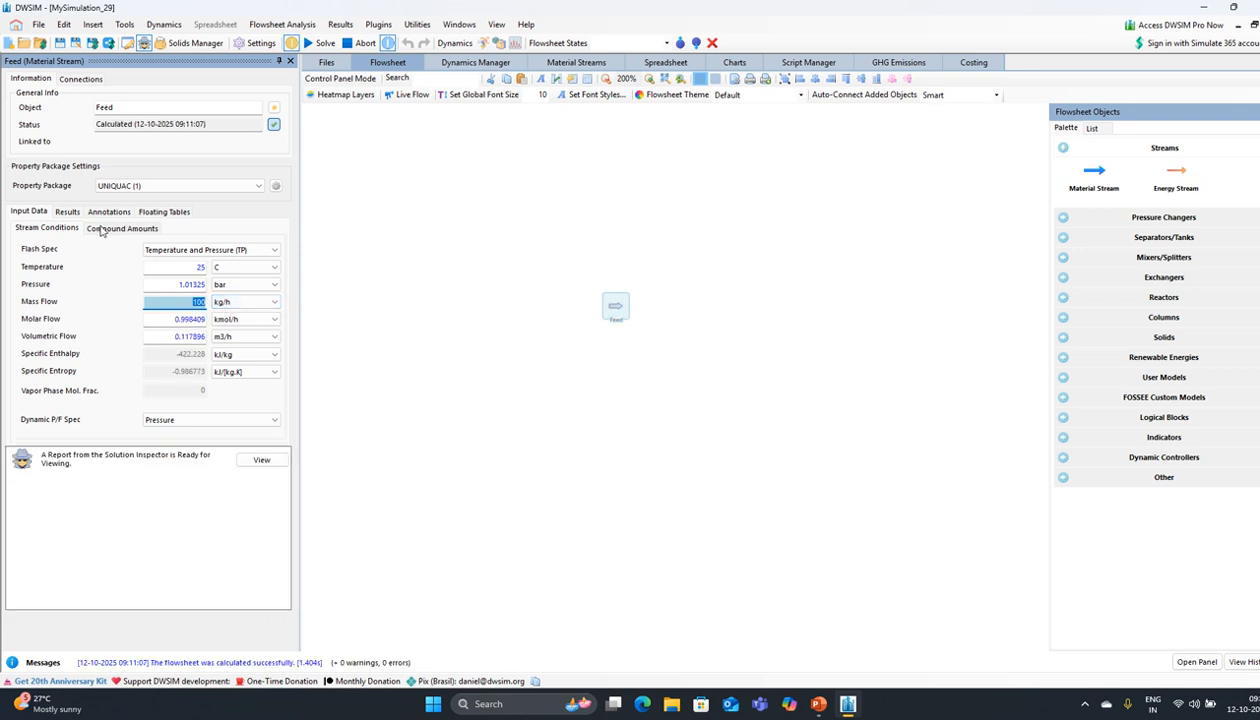
Step: Set Feed mole fractions to Toluene 0.45, Phenol 0, trimethylpentane 0.55, accept, and reposition it
{"action": "left_click", "coordinate": [100, 229]}
{"action": "left_click", "coordinate": [168, 304]}
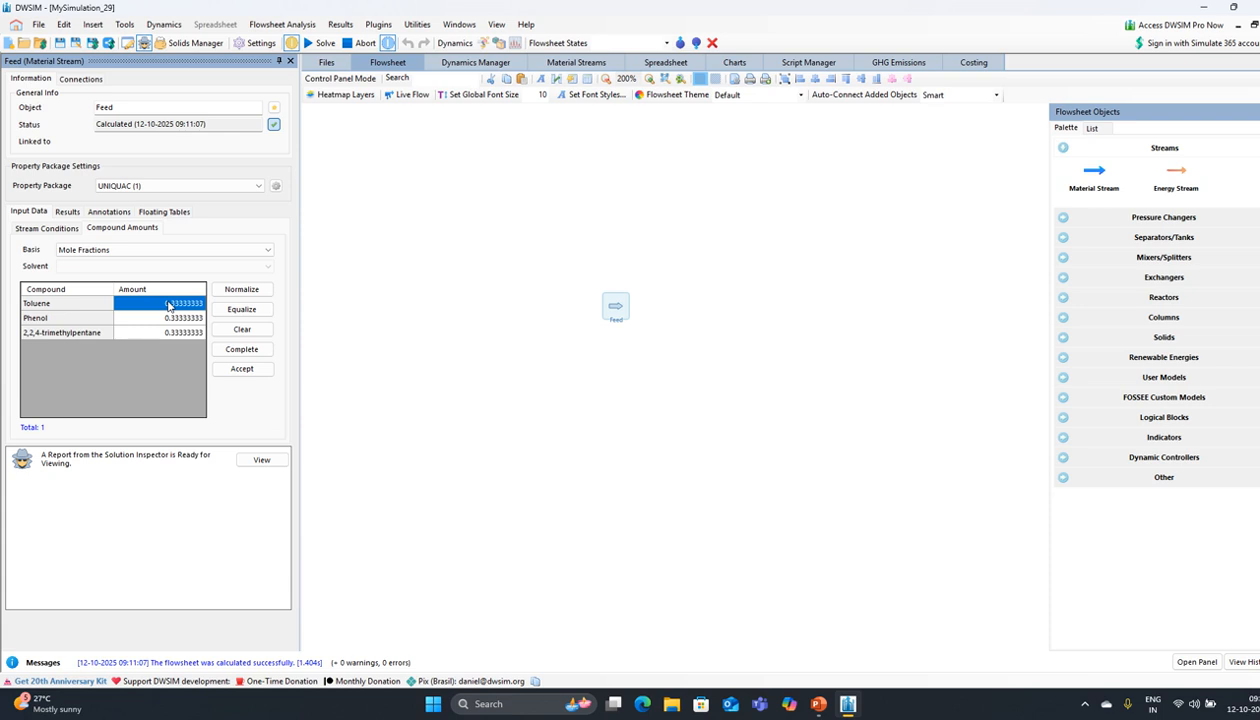
{"action": "type", "text": "0.4"}
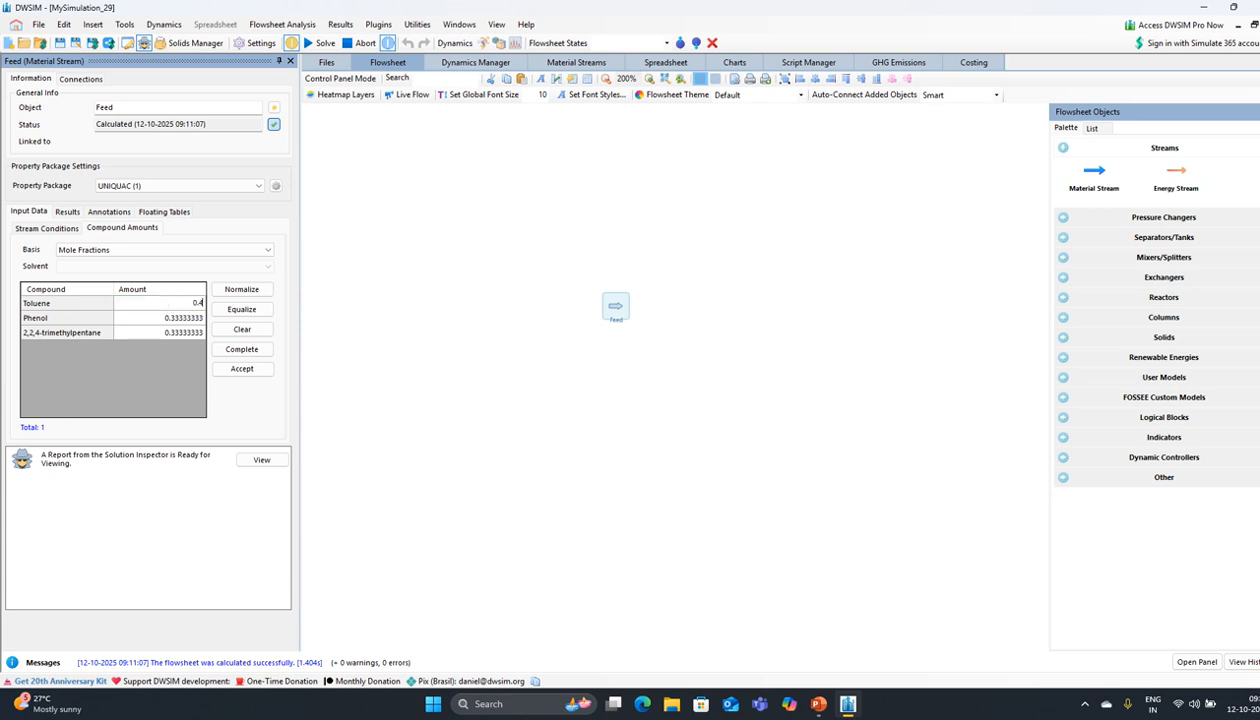
{"action": "type", "text": "5"}
{"action": "left_click", "coordinate": [181, 318]}
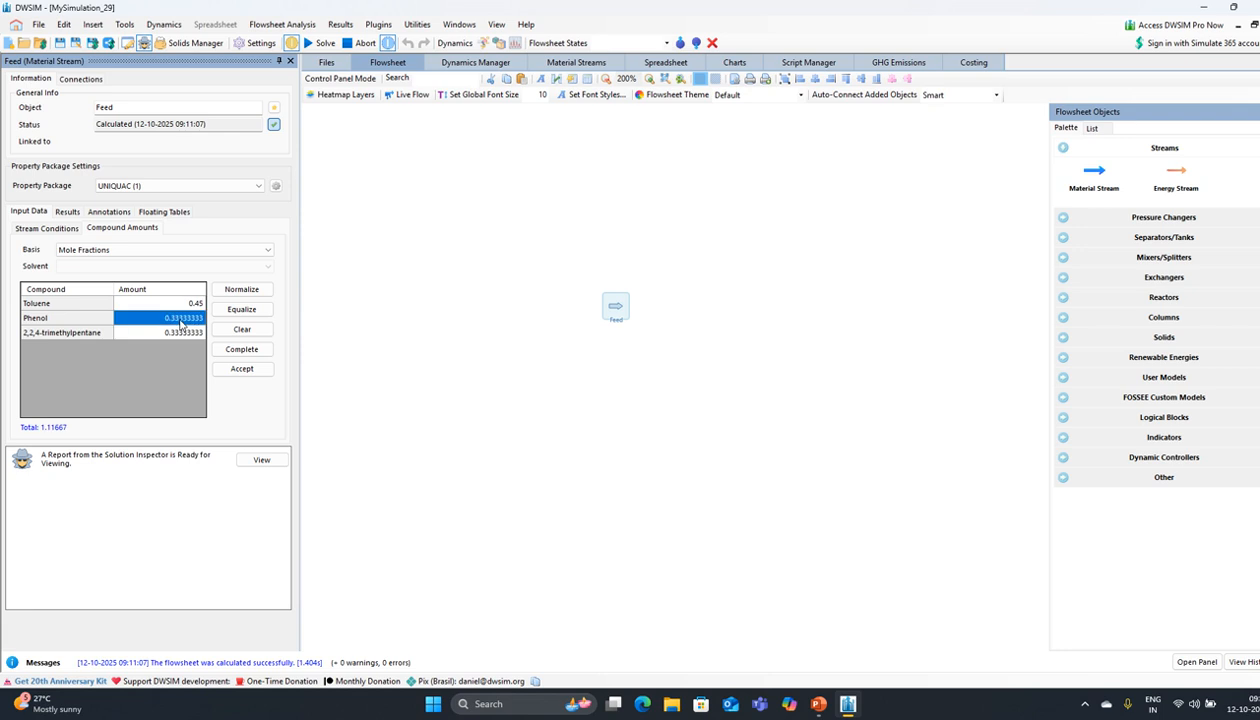
{"action": "left_click", "coordinate": [181, 318]}
{"action": "type", "text": "00"}
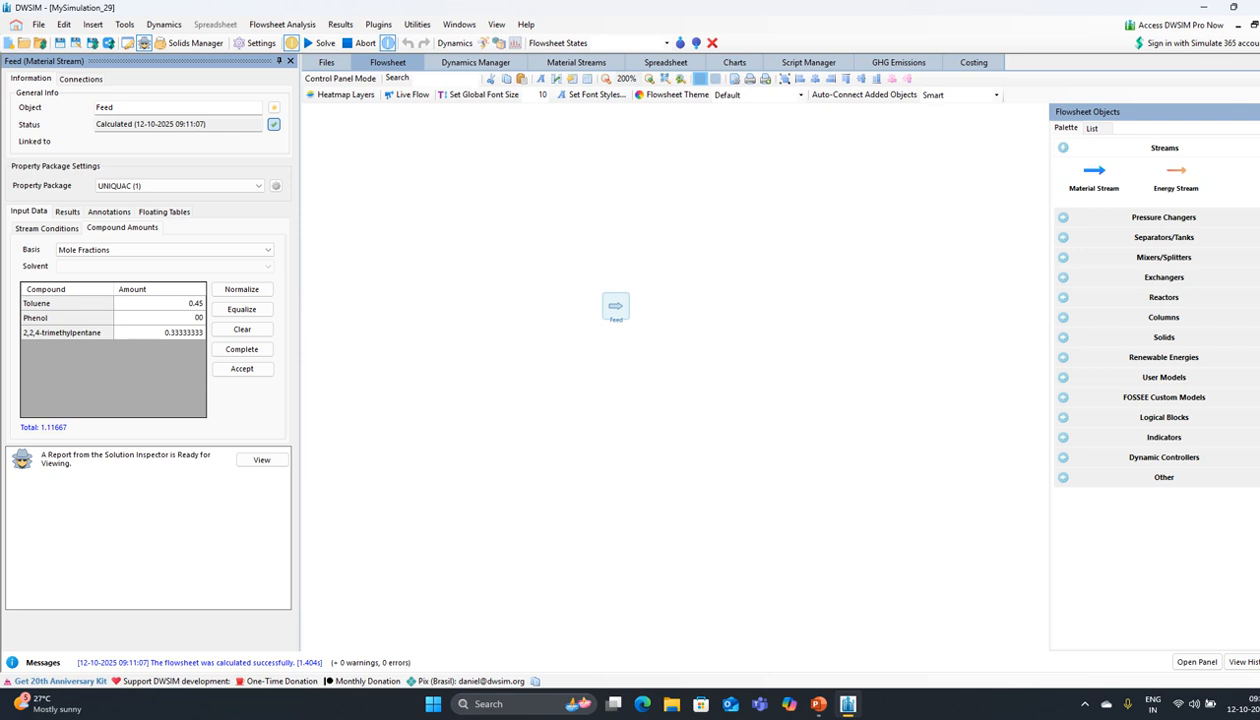
{"action": "key", "text": "Return"}
{"action": "type", "text": "0.55"}
{"action": "left_click", "coordinate": [245, 290]}
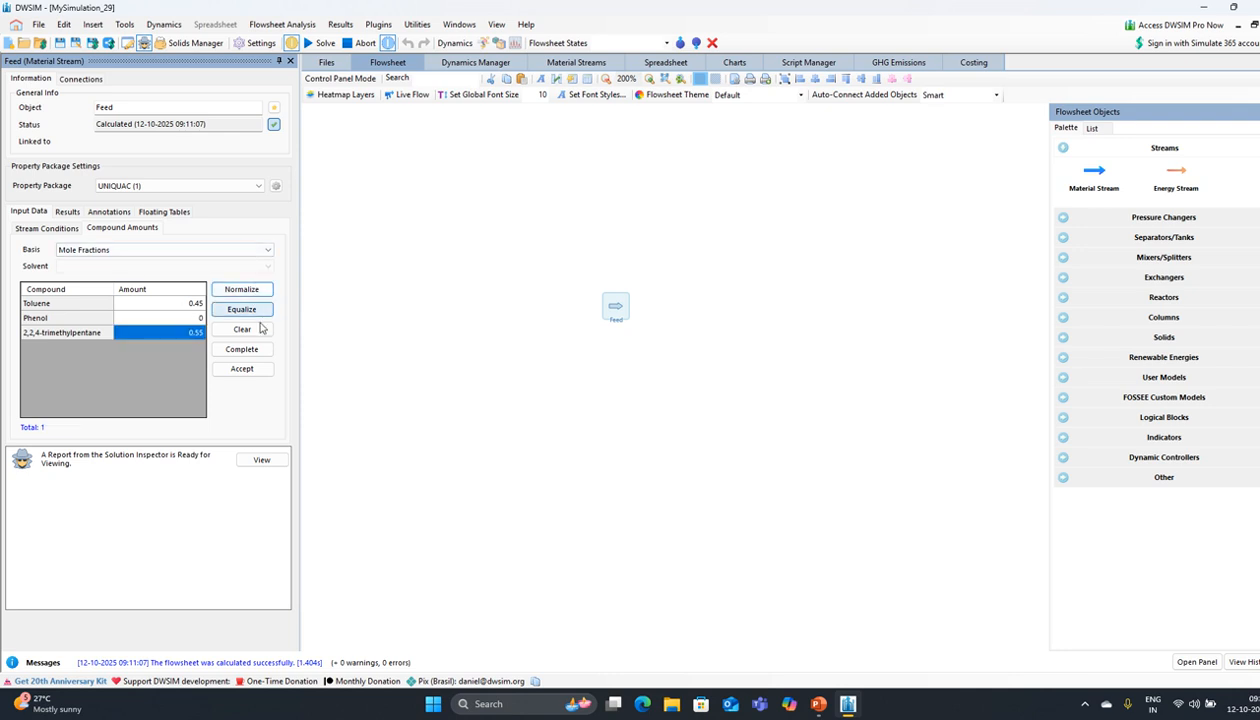
{"action": "left_click", "coordinate": [242, 369]}
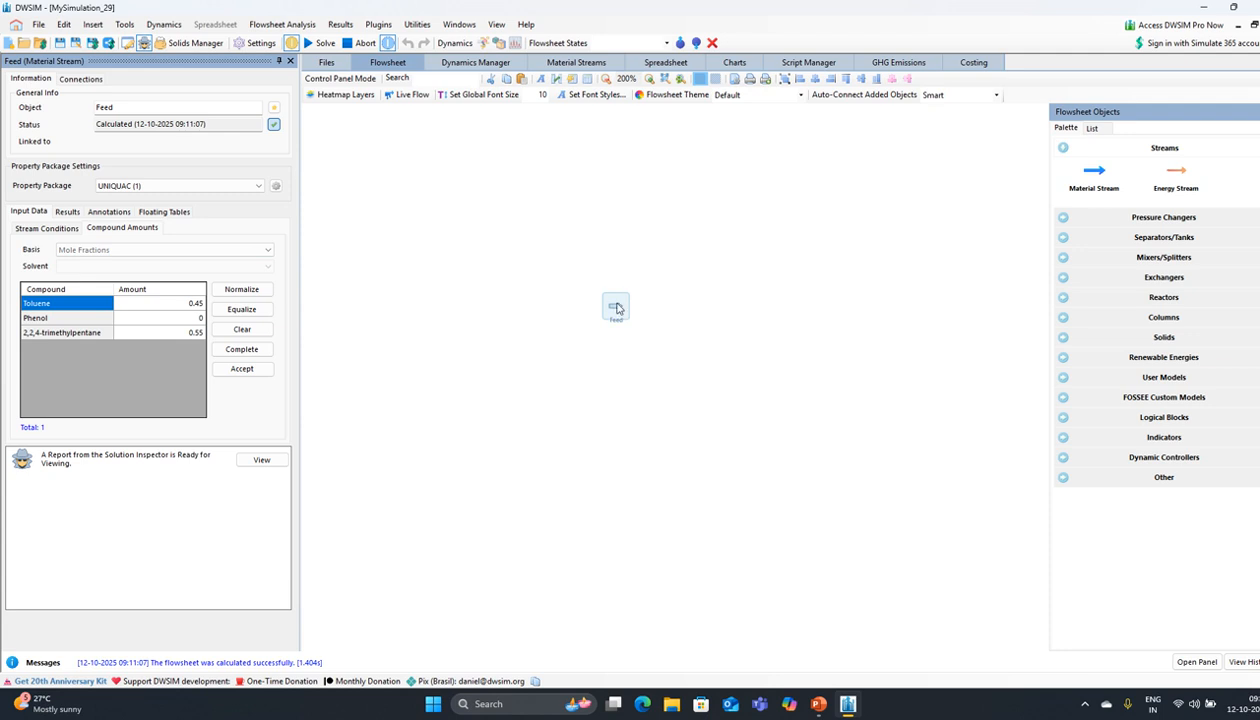
{"action": "mouse_move", "coordinate": [603, 305]}
{"action": "left_click_drag", "start_coordinate": [613, 309], "coordinate": [530, 253]}
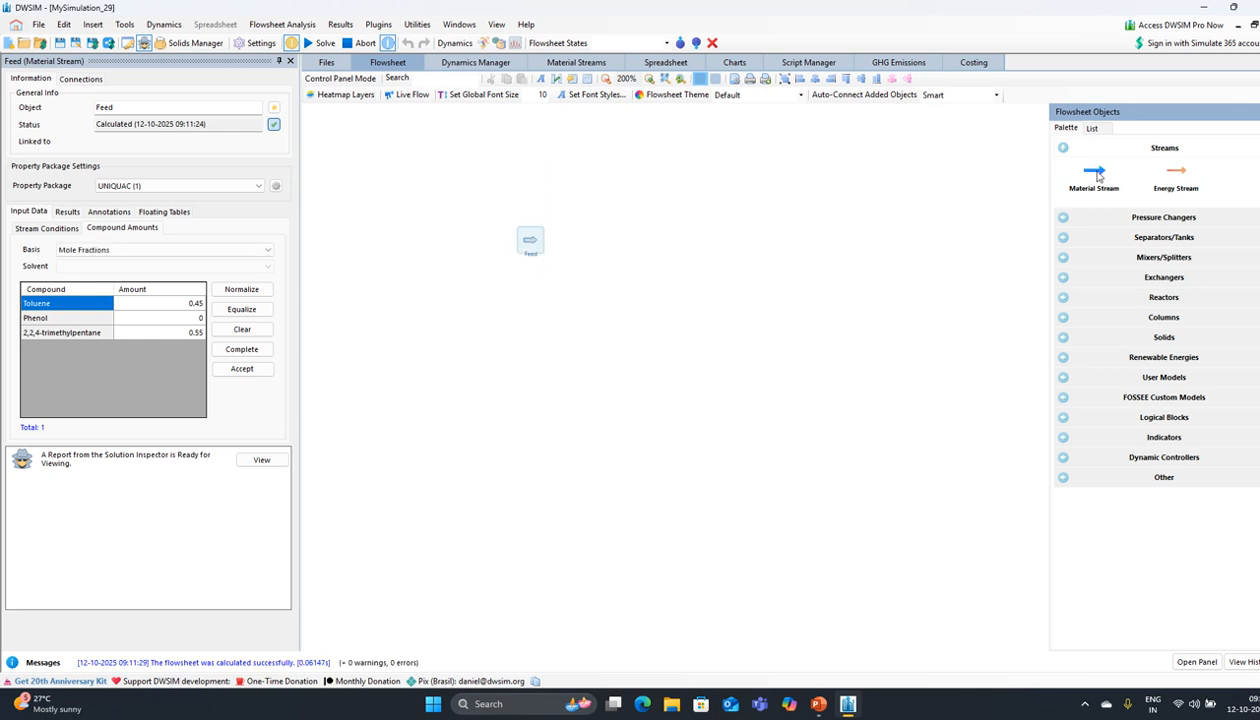
Step: Add a second material stream named Phenol with a 25 kg/h mass flow
{"action": "left_click_drag", "start_coordinate": [1083, 174], "coordinate": [516, 315]}
{"action": "left_click", "coordinate": [522, 328]}
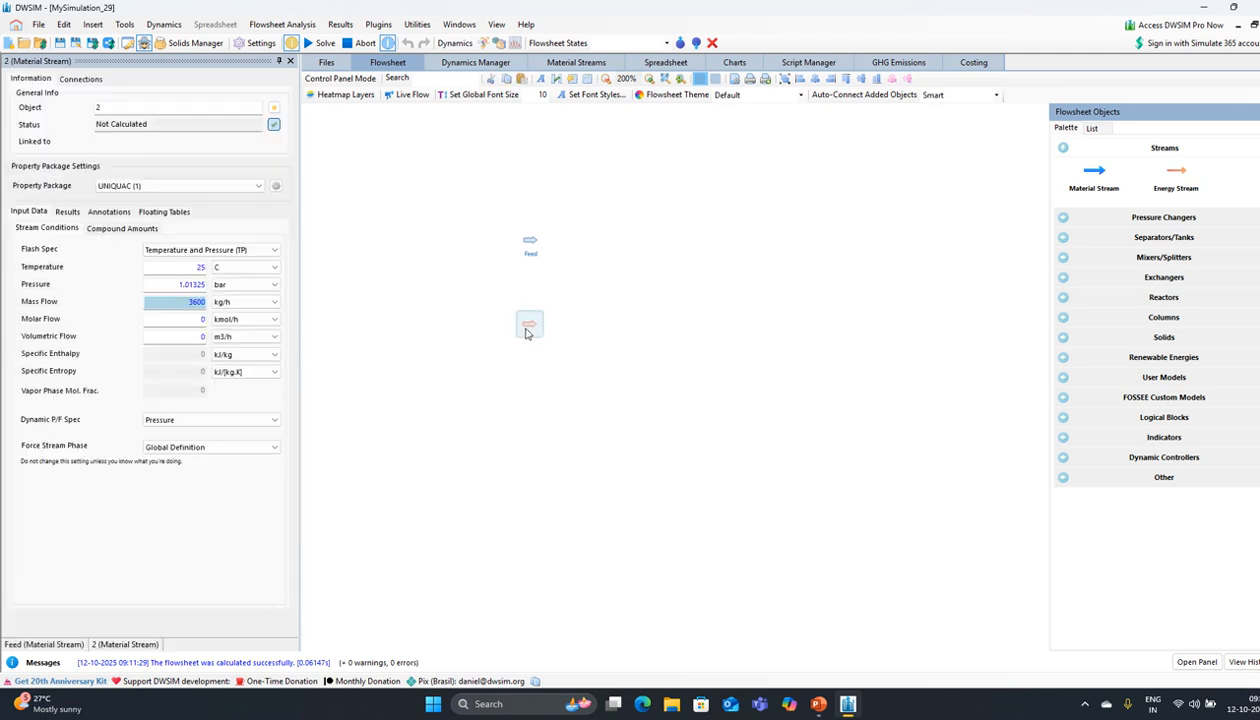
{"action": "left_click", "coordinate": [121, 106]}
{"action": "key", "text": "BackSpace"}
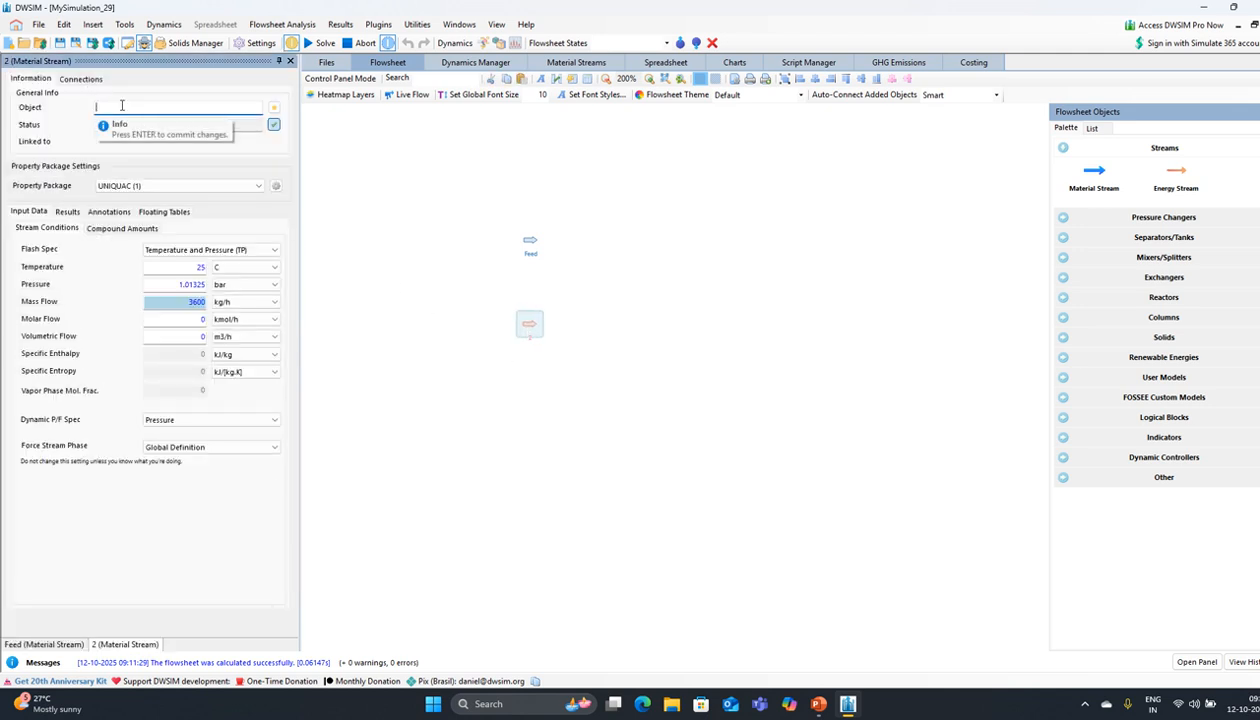
{"action": "type", "text": "Pr"}
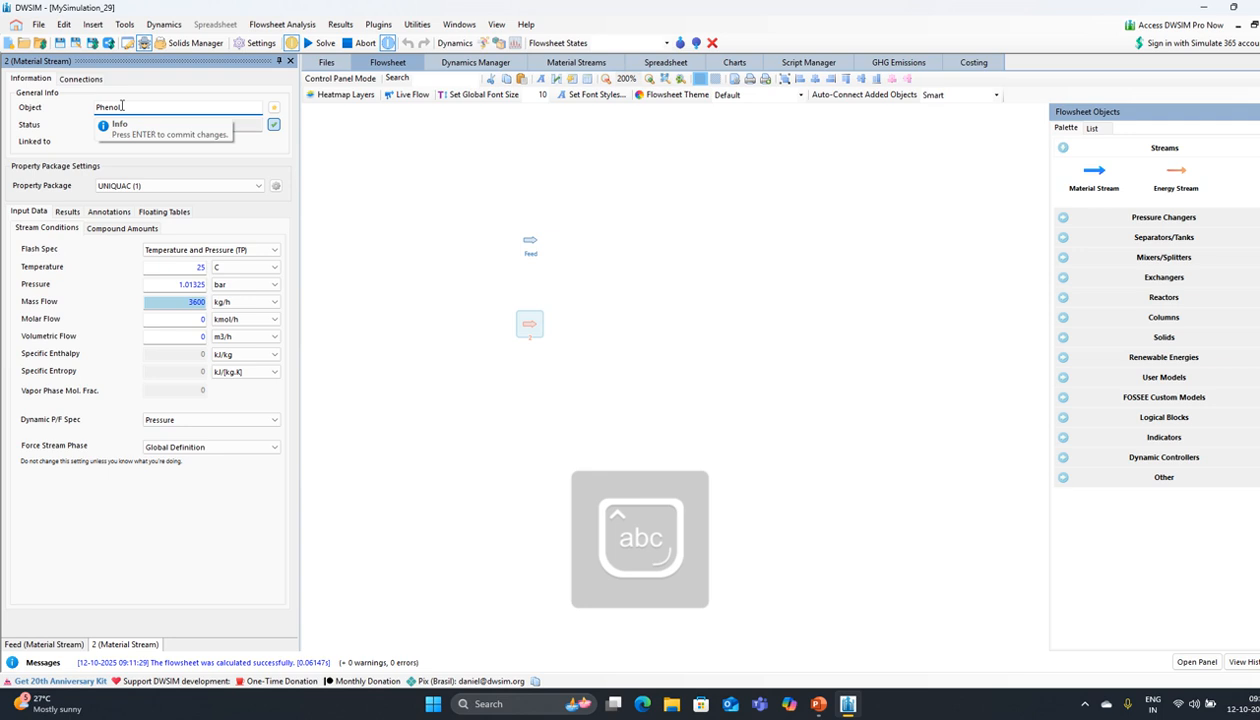
{"action": "key", "text": "Return"}
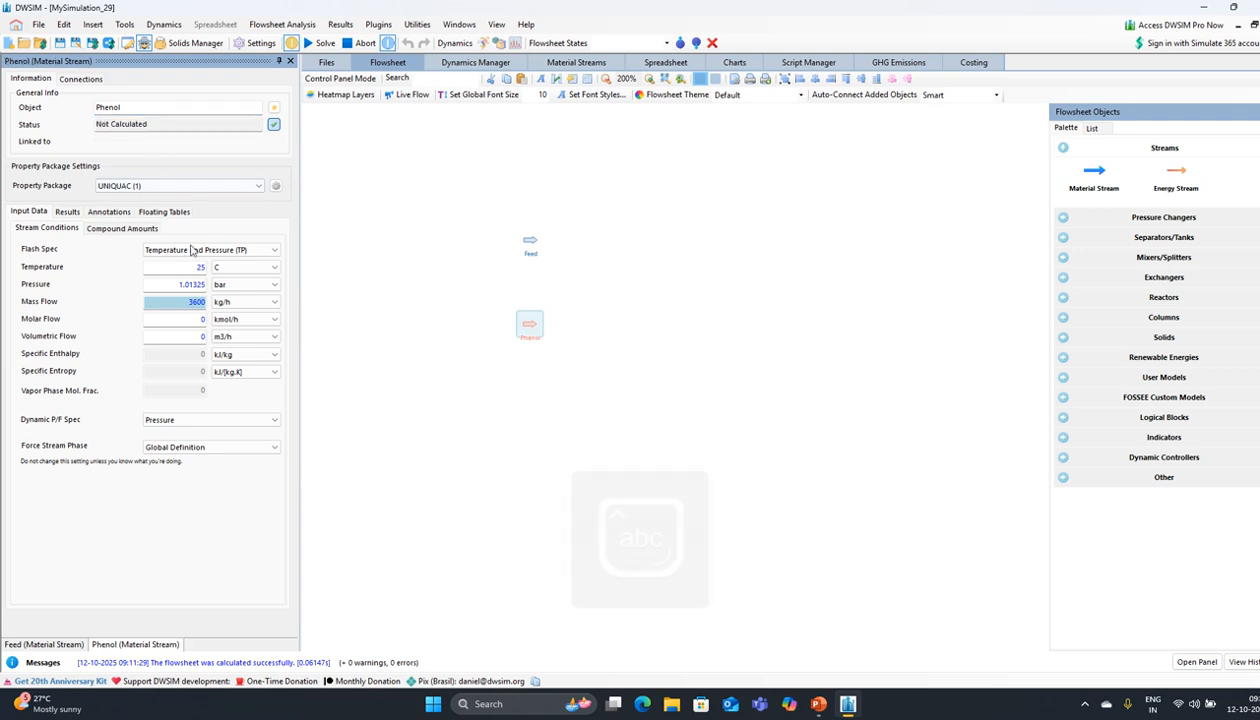
{"action": "type", "text": "2"}
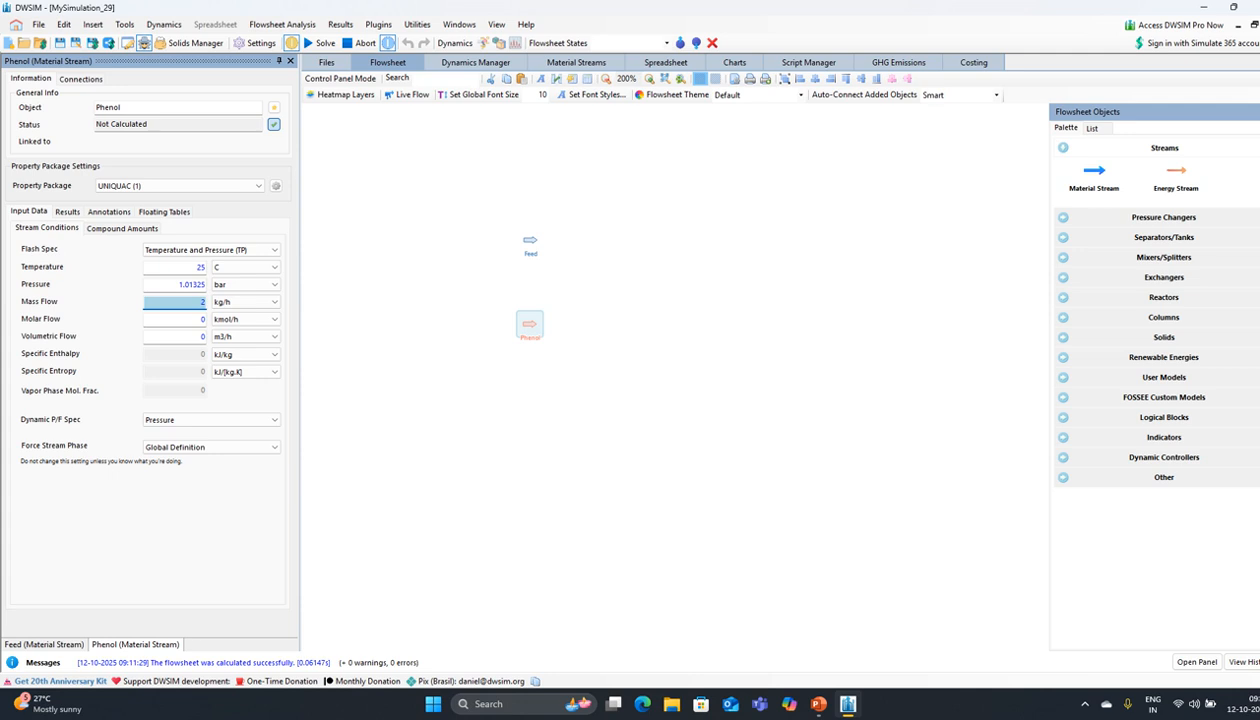
{"action": "type", "text": "5"}
{"action": "key", "text": "Return"}
Step: Zero Toluene and 2,2,4-trimethylpentane, normalize so Phenol is 1, and accept
{"action": "left_click", "coordinate": [123, 228]}
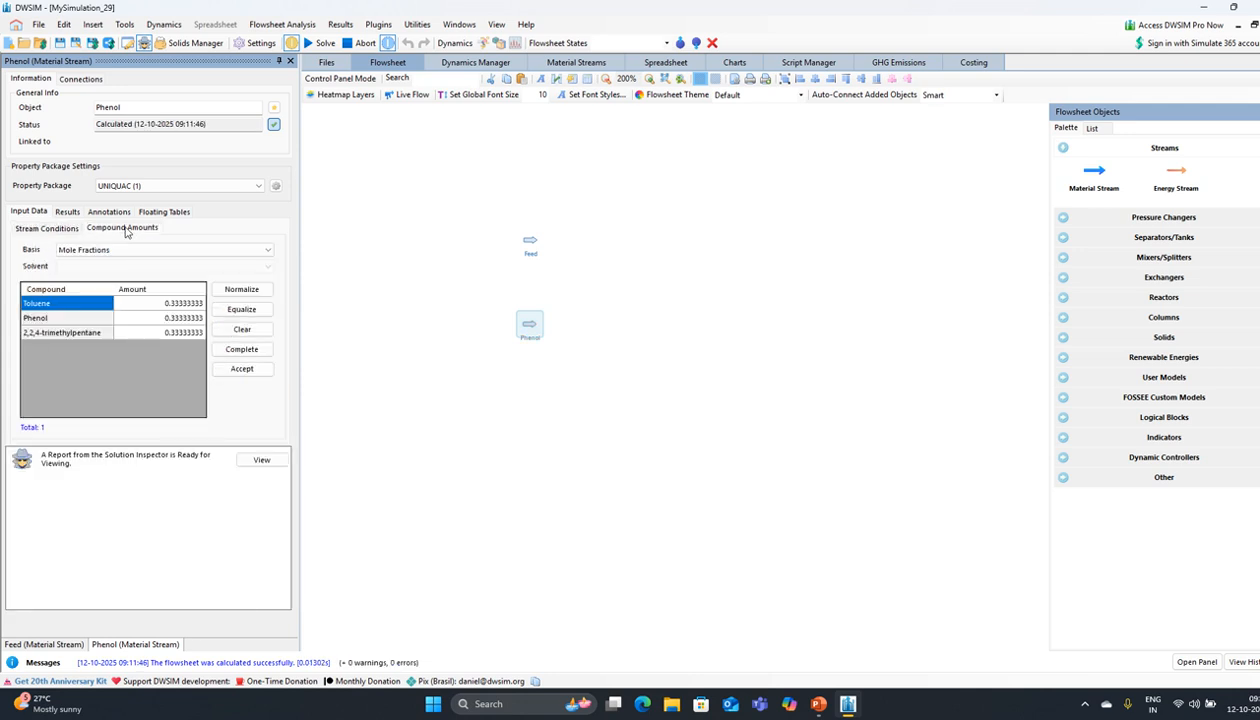
{"action": "left_click", "coordinate": [171, 304]}
{"action": "type", "text": "0"}
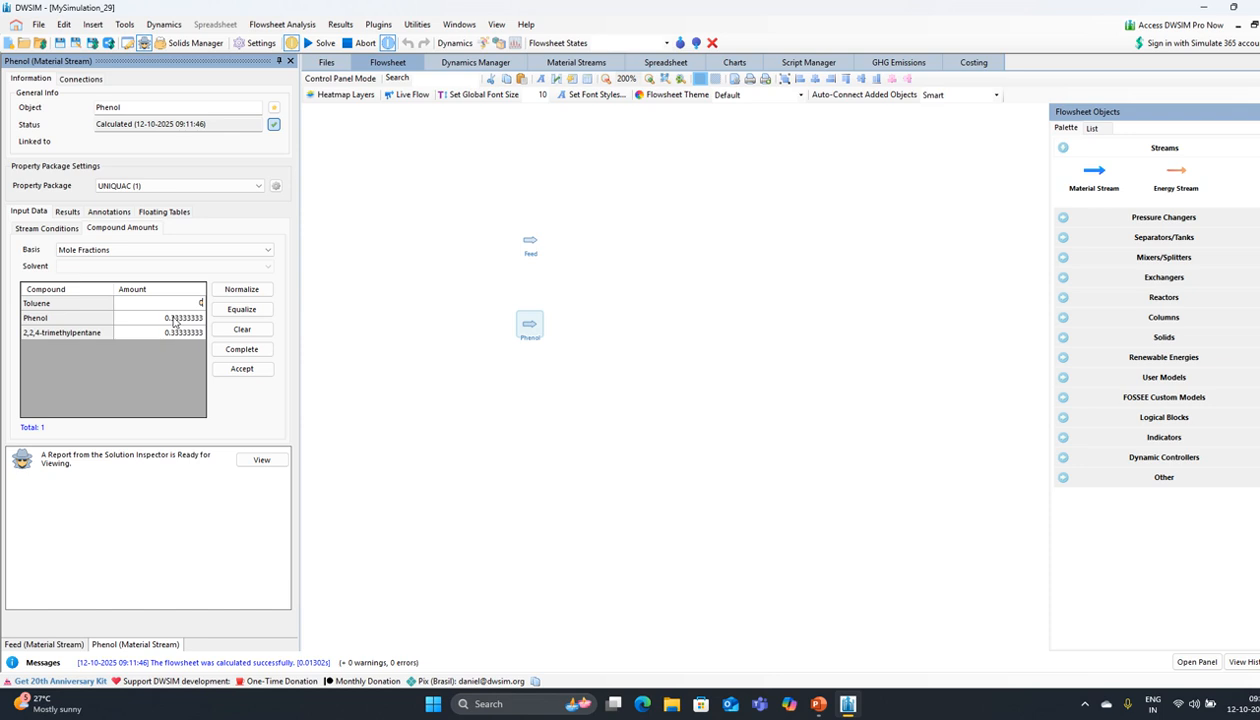
{"action": "left_click", "coordinate": [175, 338]}
{"action": "type", "text": "0"}
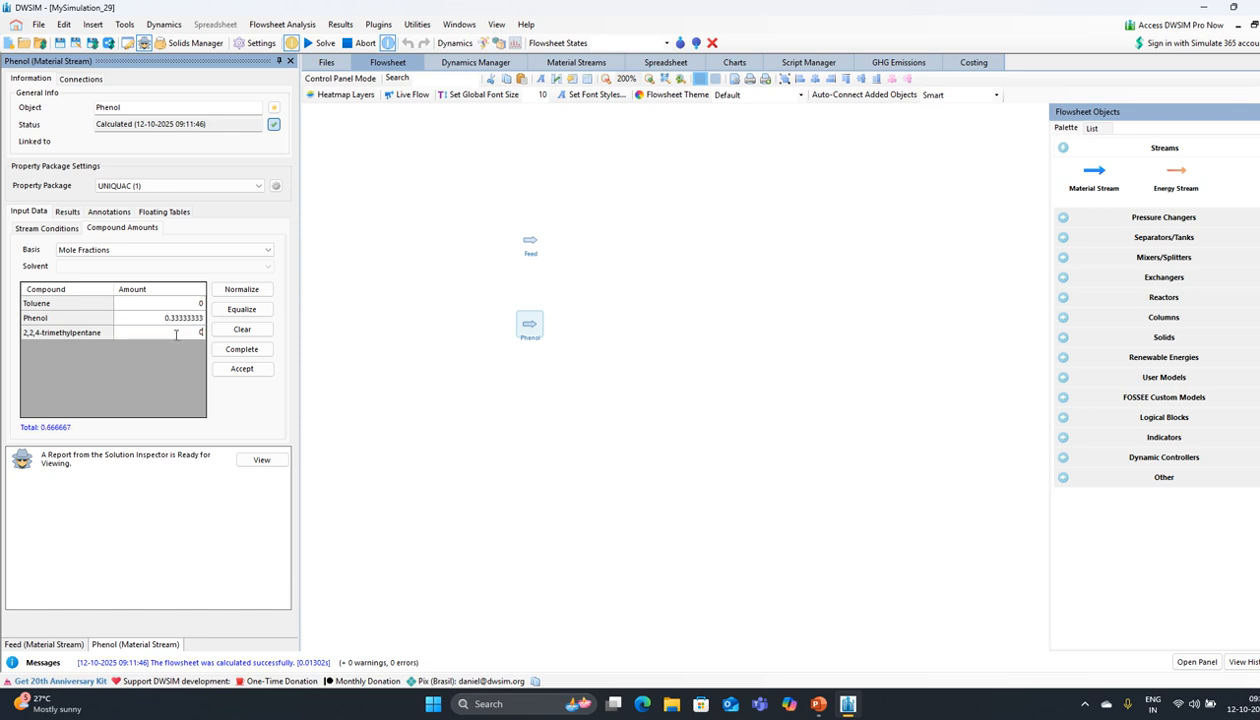
{"action": "left_click", "coordinate": [243, 299]}
{"action": "left_click", "coordinate": [241, 370]}
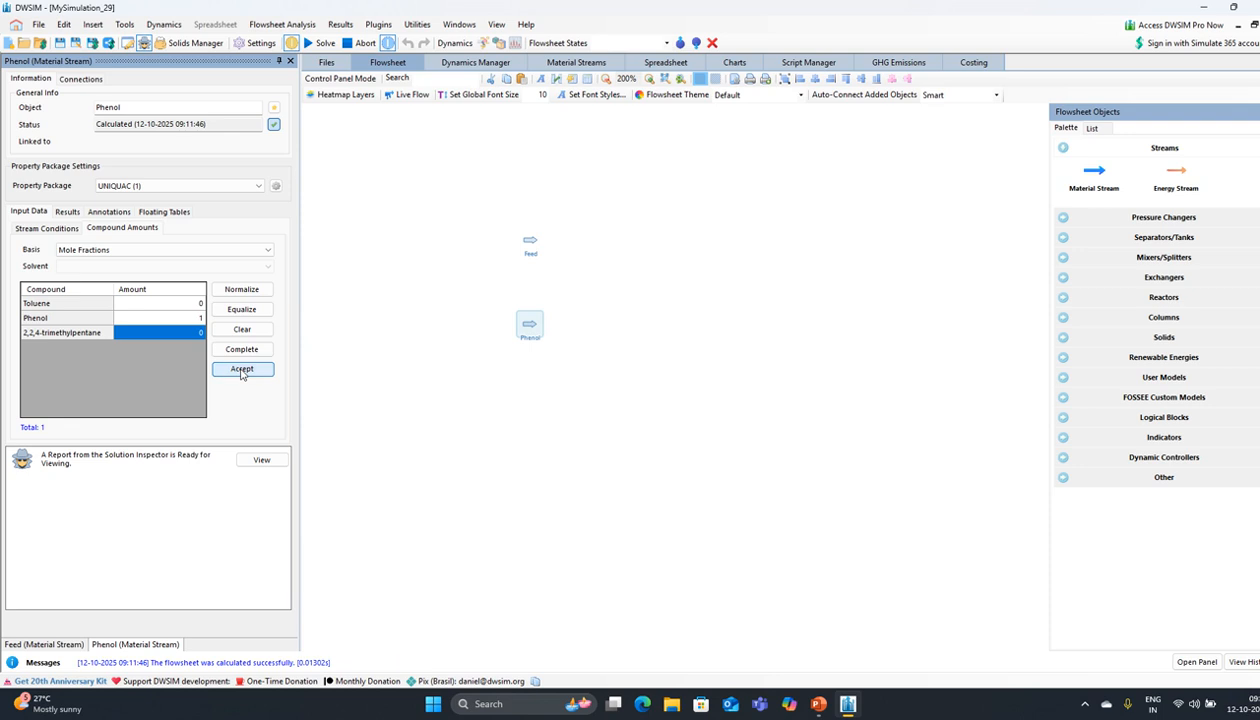
Step: Check the Feed and Phenol streams' temperature, pressure and flow, then close the panel
{"action": "left_click", "coordinate": [531, 255]}
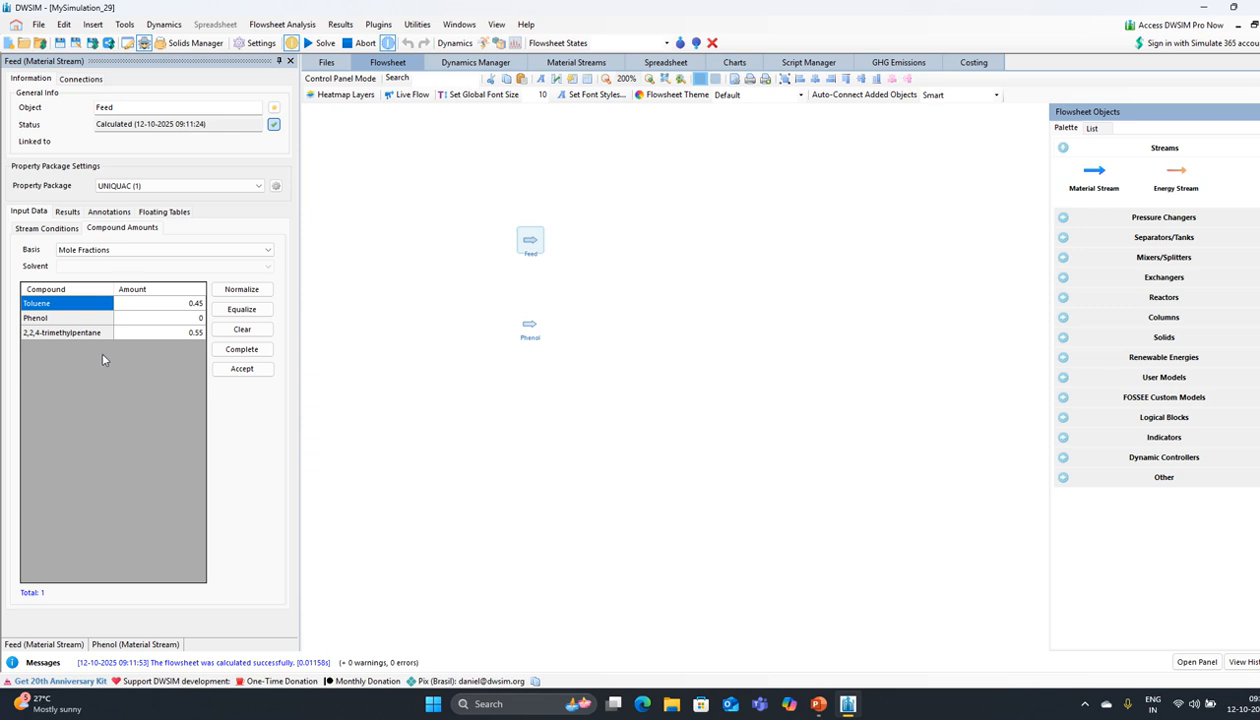
{"action": "left_click", "coordinate": [529, 326]}
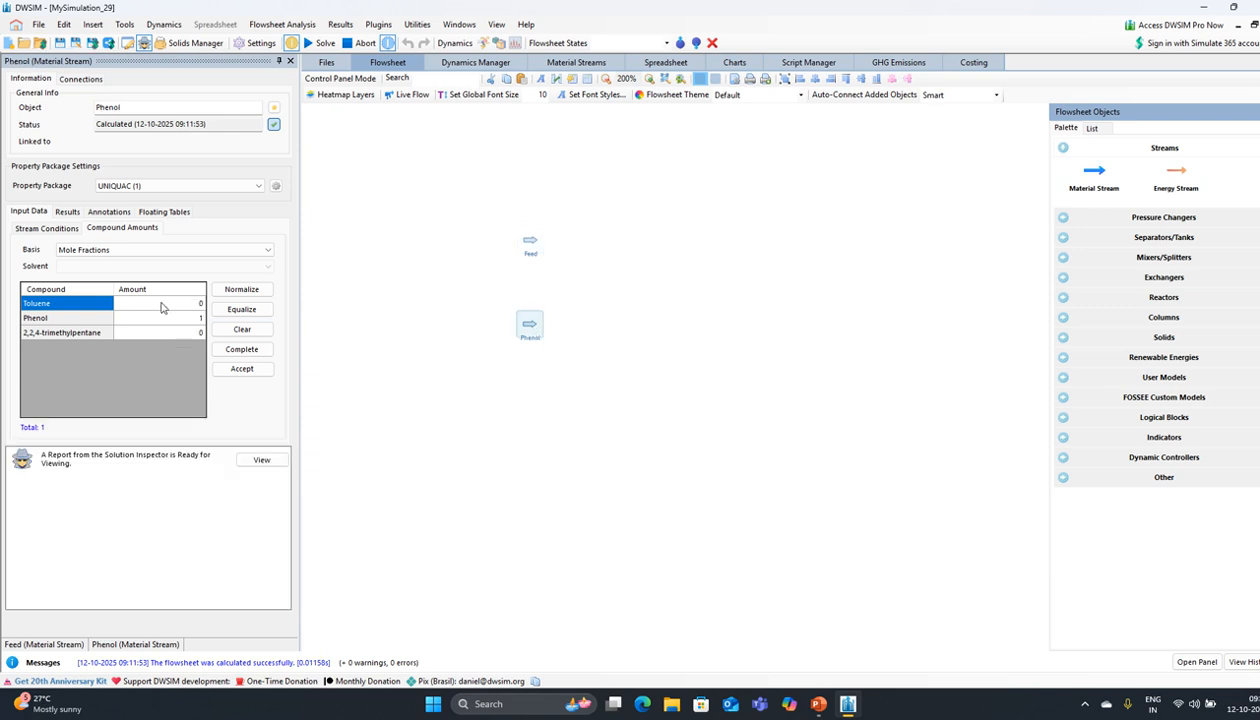
{"action": "left_click", "coordinate": [47, 229]}
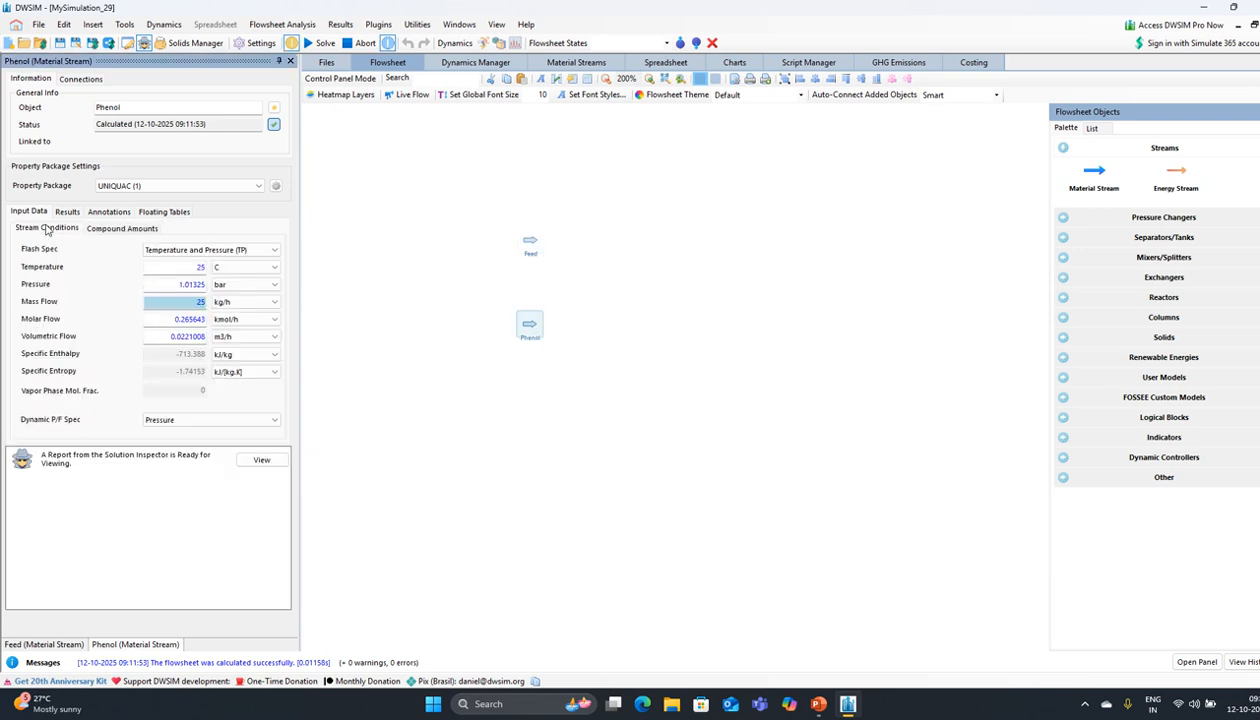
{"action": "left_click", "coordinate": [529, 242]}
{"action": "left_click", "coordinate": [47, 229]}
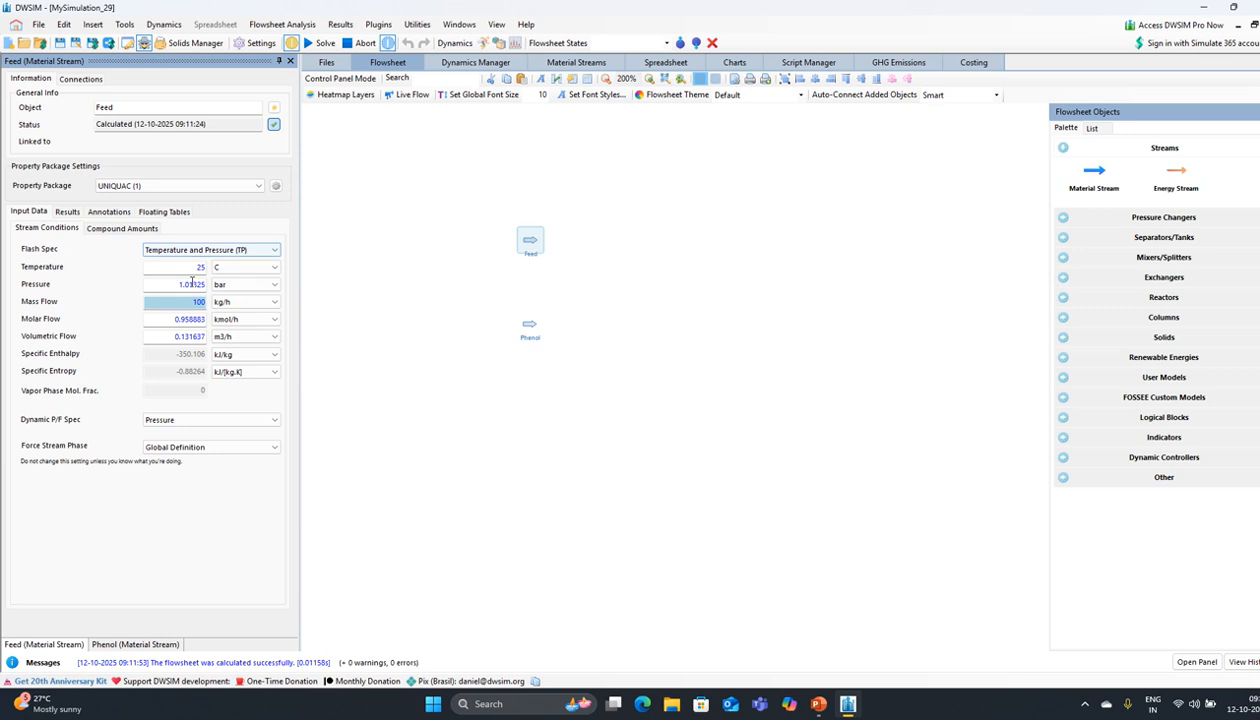
{"action": "left_click", "coordinate": [290, 62]}
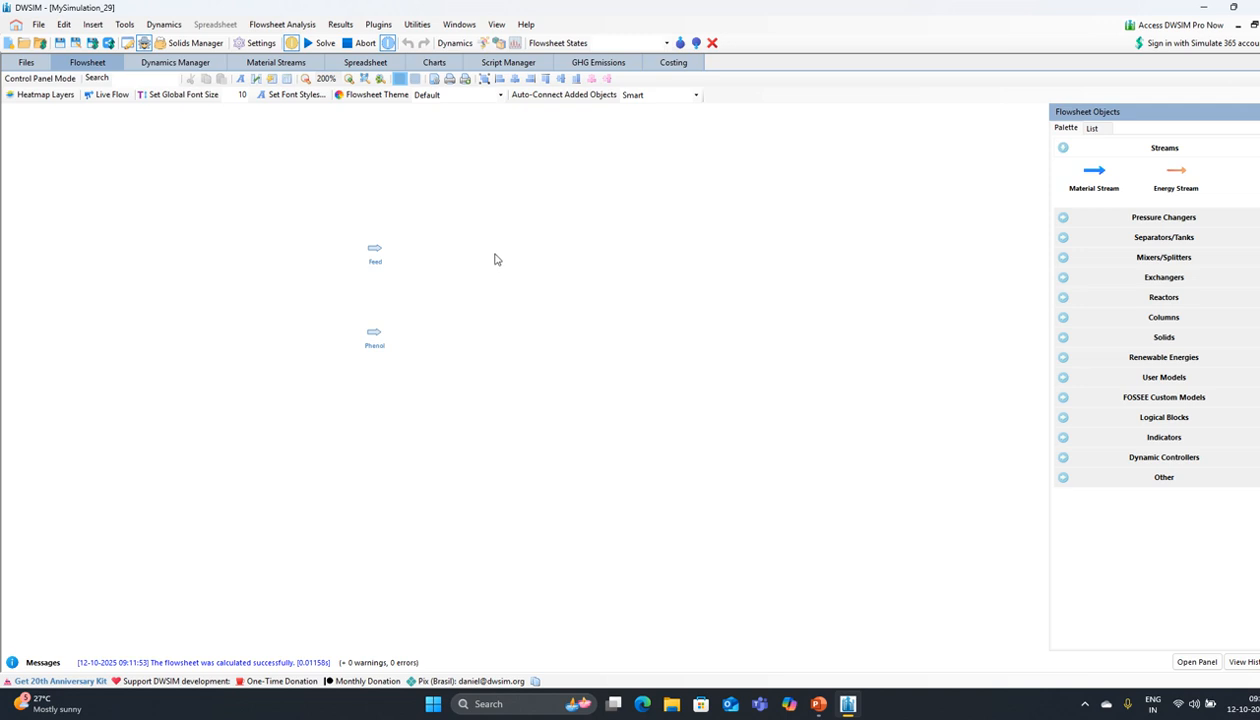
Step: Add a material stream and name it T-product
{"action": "left_click_drag", "start_coordinate": [1094, 184], "coordinate": [718, 214]}
{"action": "left_click_drag", "start_coordinate": [598, 233], "coordinate": [598, 233]}
{"action": "left_click", "coordinate": [144, 110]}
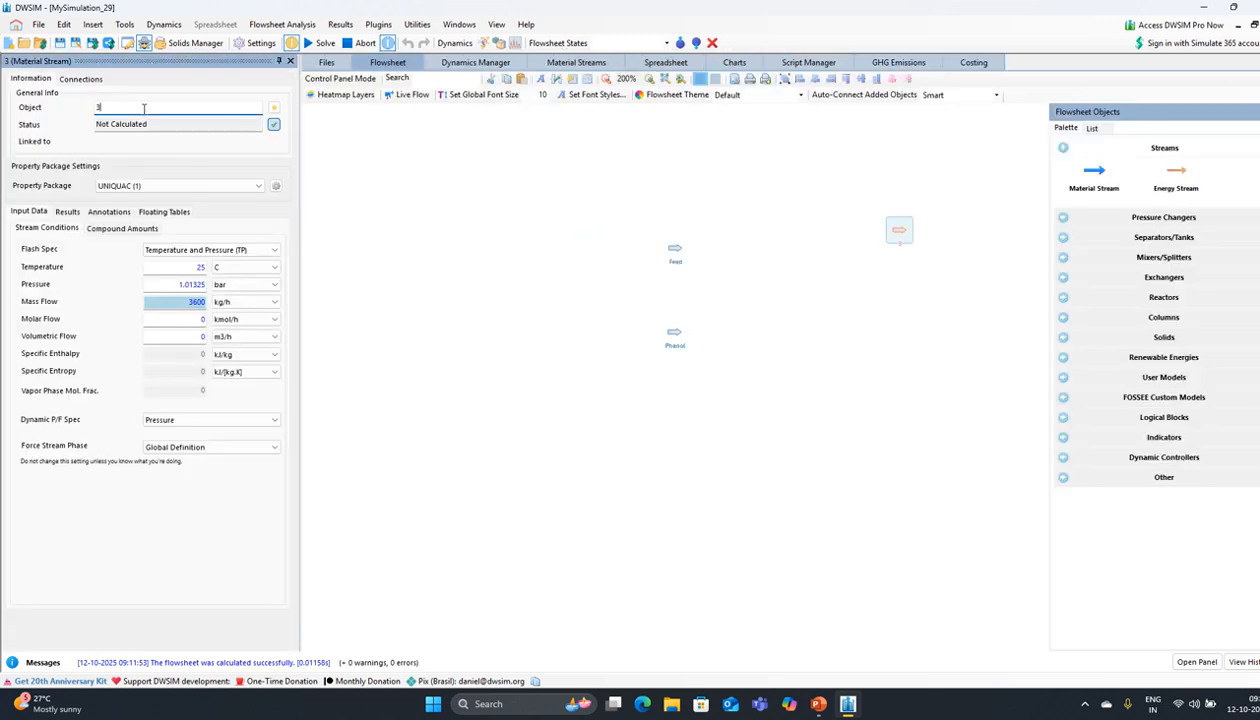
{"action": "key", "text": "BackSpace"}
{"action": "key", "text": "Caps_Lock"}
{"action": "type", "text": "T-pro"}
{"action": "key", "text": "Caps_Lock"}
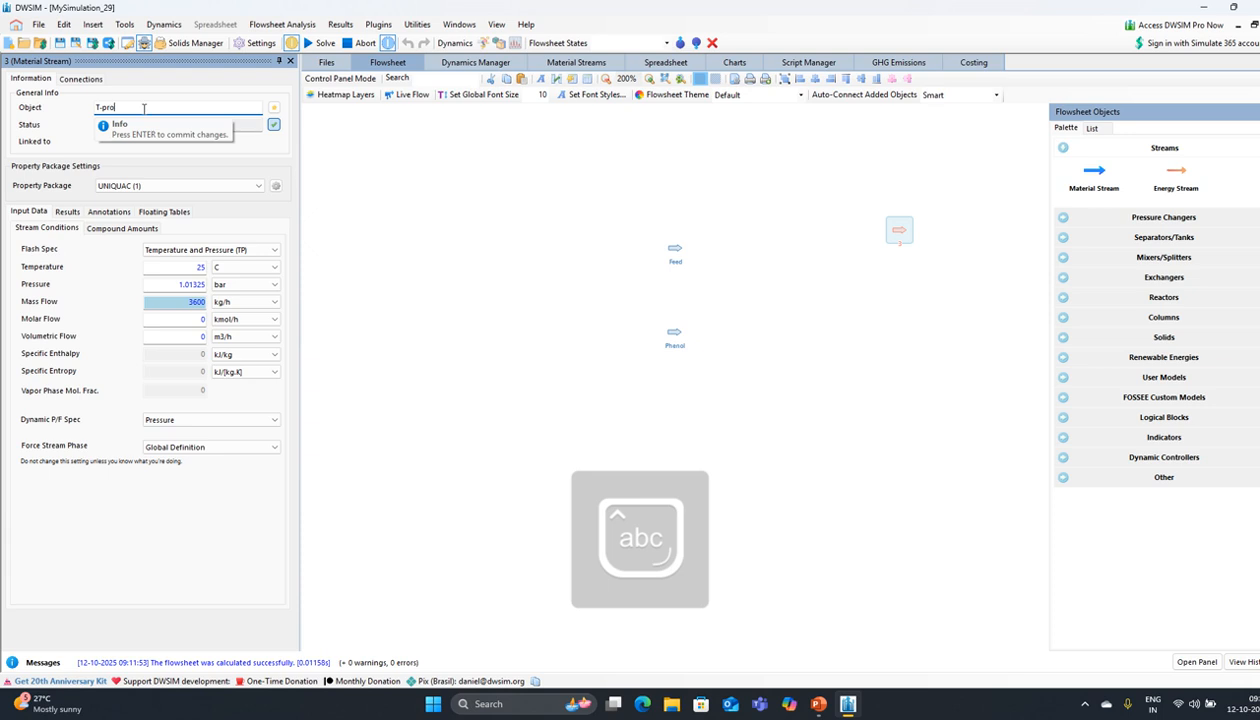
{"action": "type", "text": "duct"}
{"action": "key", "text": "Return"}
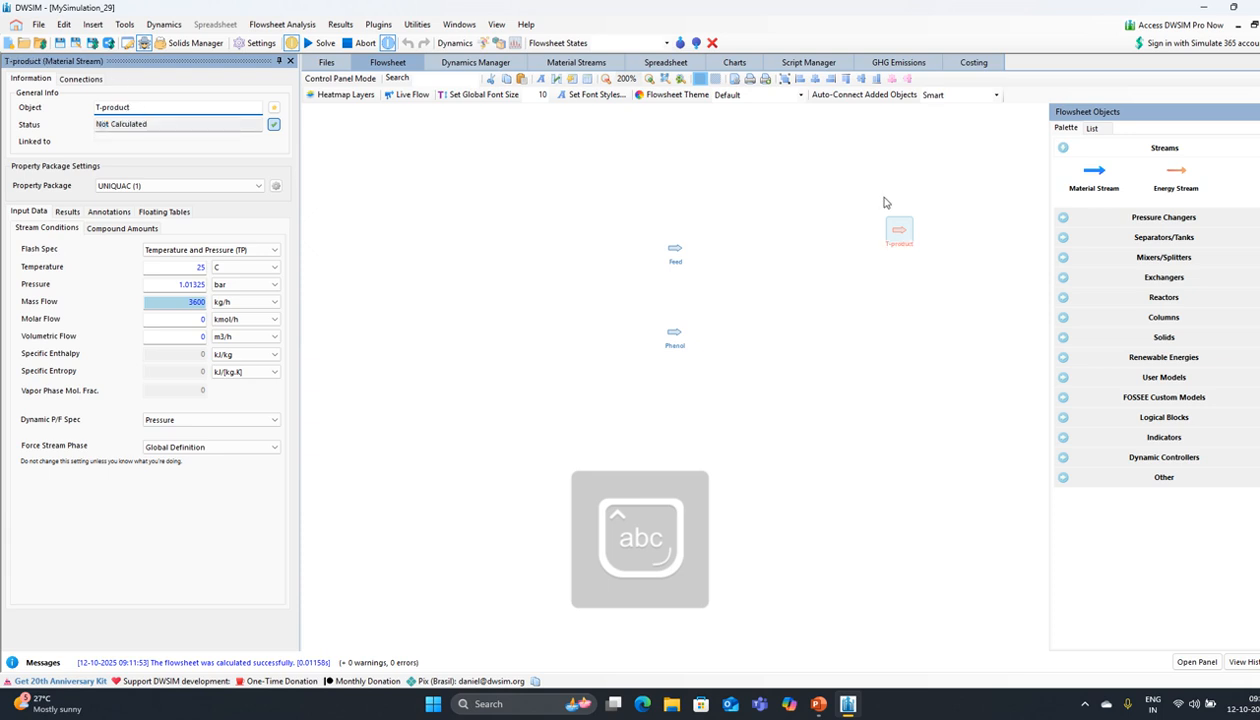
Step: Add another material stream below it and name it B-product
{"action": "left_click_drag", "start_coordinate": [1094, 178], "coordinate": [889, 349]}
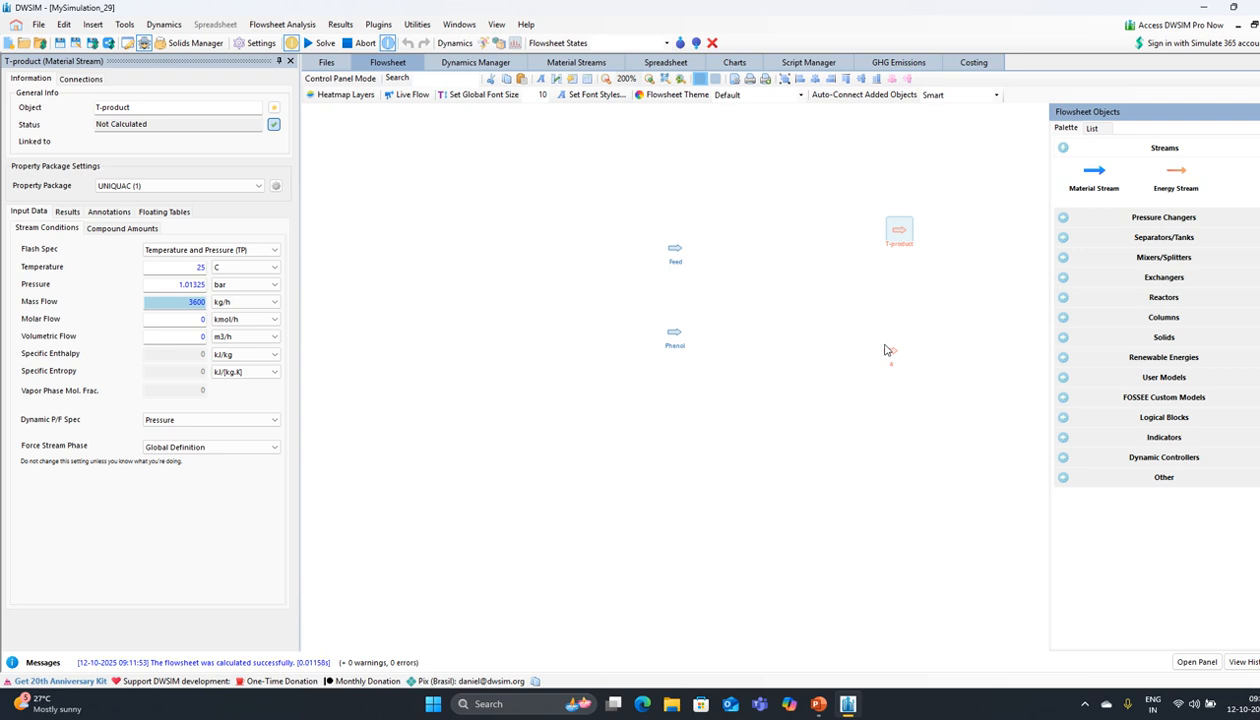
{"action": "left_click", "coordinate": [151, 110]}
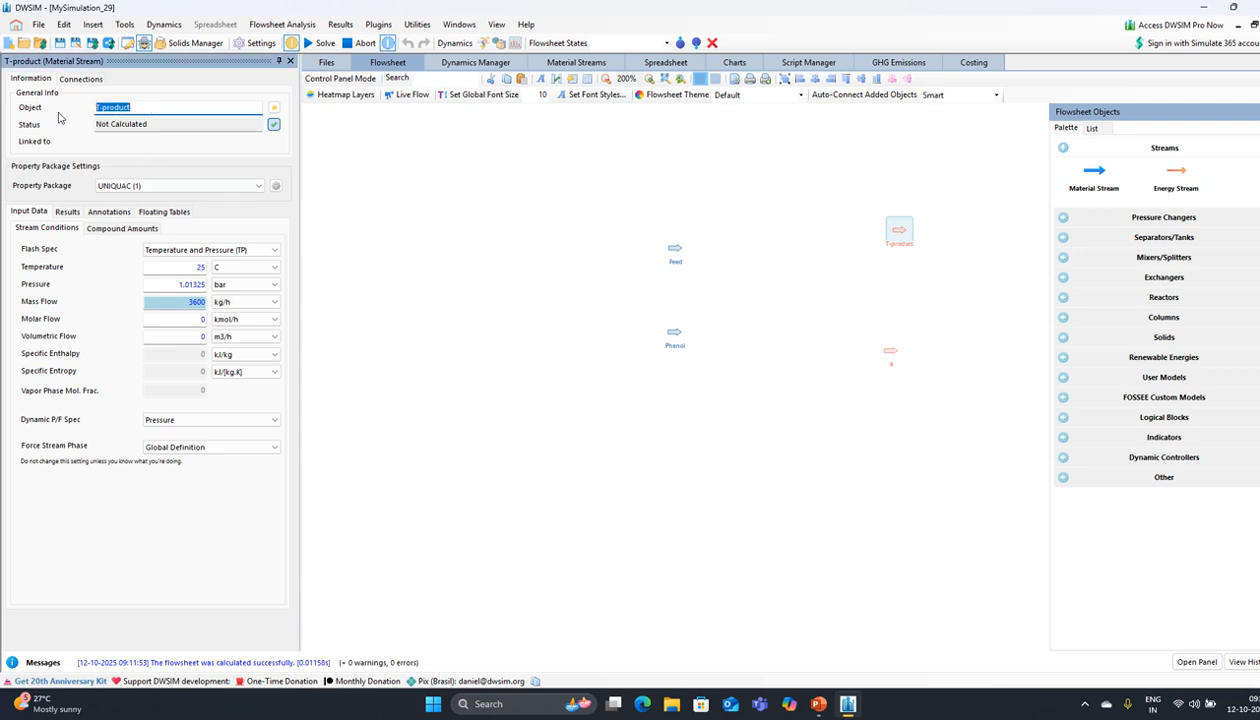
{"action": "left_click", "coordinate": [889, 350]}
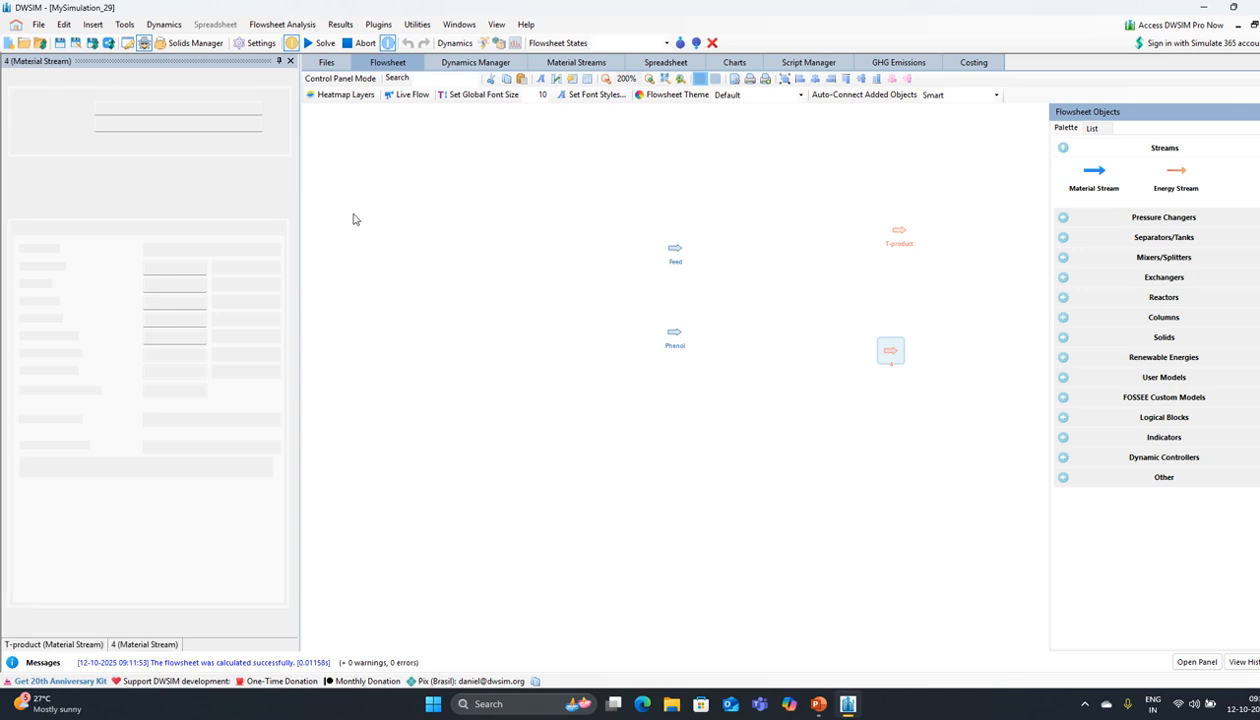
{"action": "left_click", "coordinate": [120, 107]}
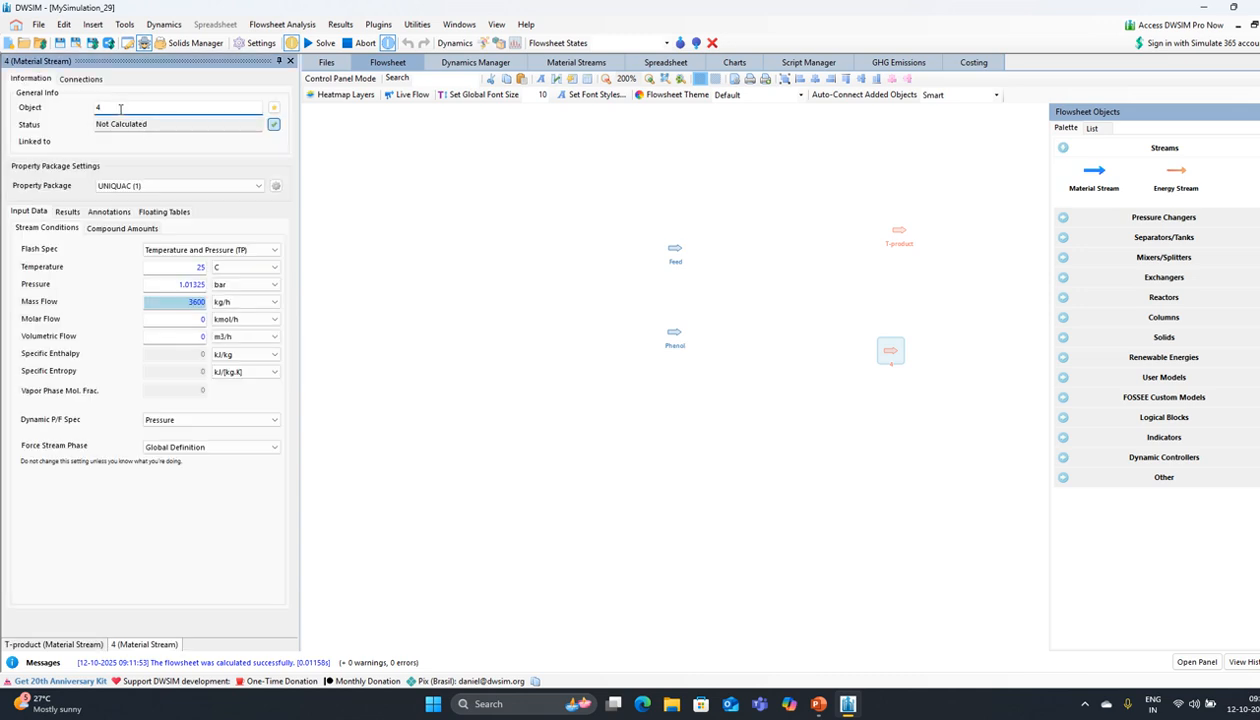
{"action": "key", "text": "BackSpace"}
{"action": "type", "text": "B"}
{"action": "key", "text": "Caps_Lock"}
{"action": "type", "text": "-"}
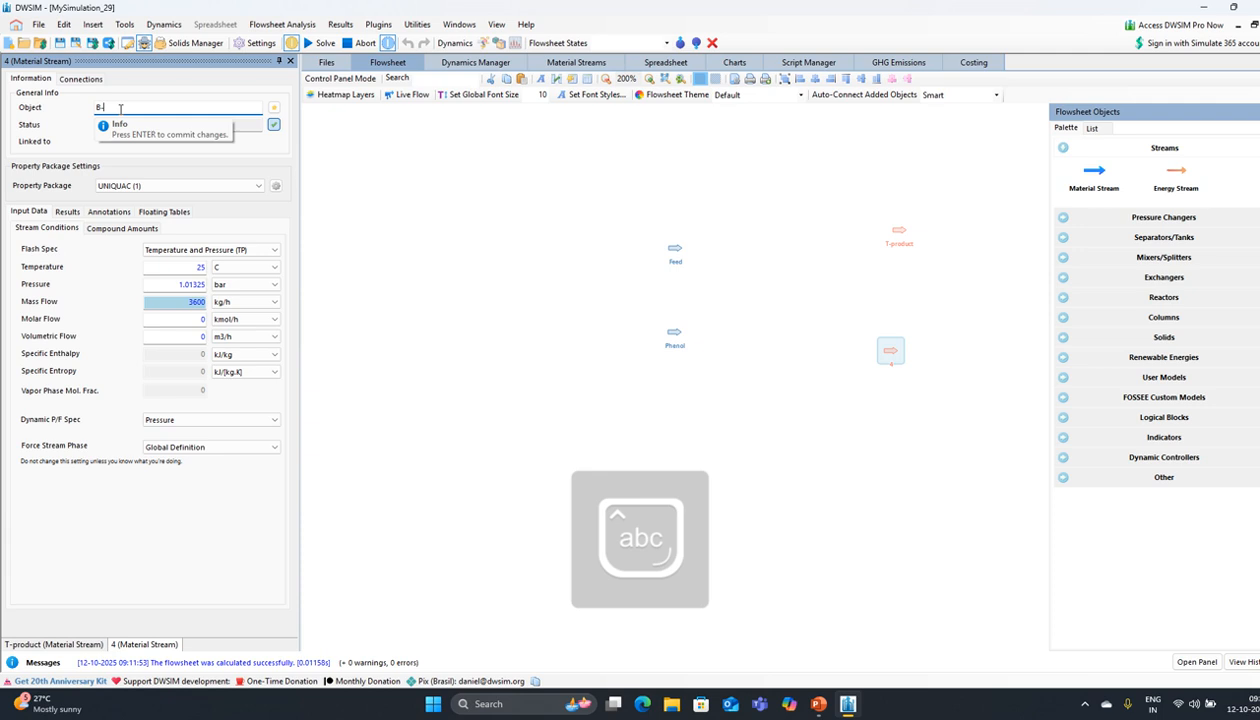
{"action": "type", "text": "product"}
{"action": "key", "text": "Return"}
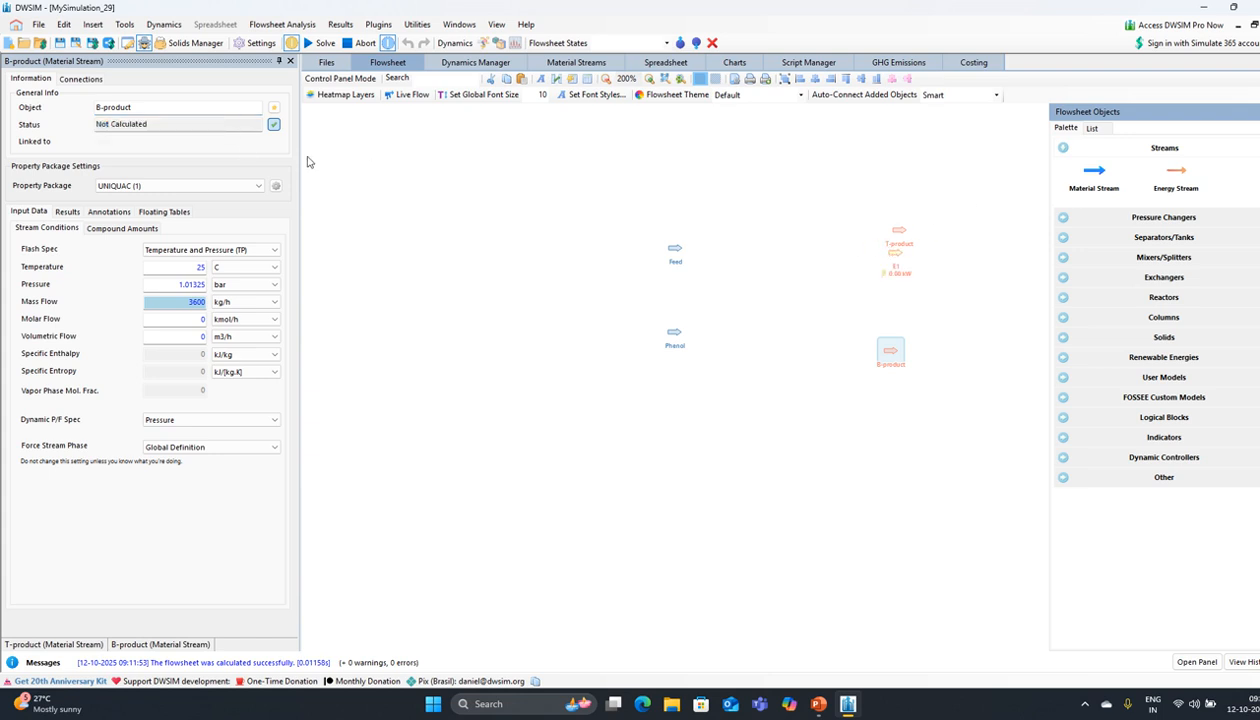
Step: Rename energy stream E1 to C-duty
{"action": "left_click", "coordinate": [894, 257]}
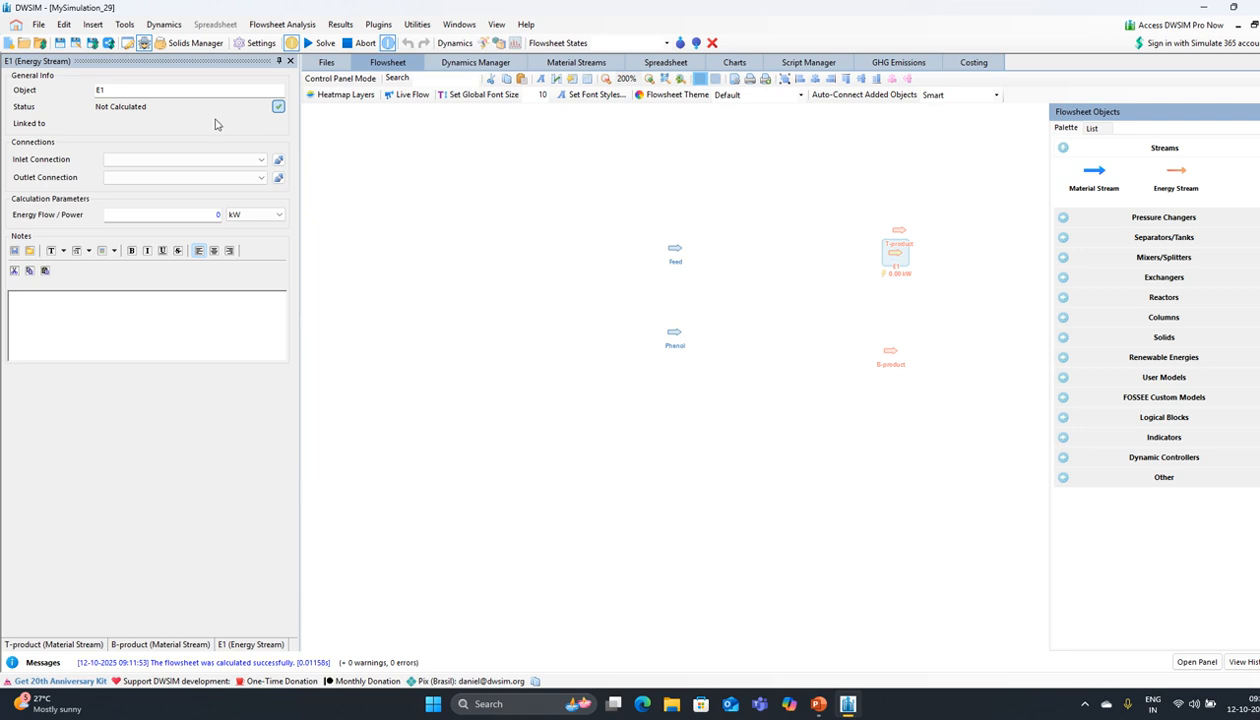
{"action": "left_click", "coordinate": [142, 88]}
{"action": "key", "text": "BackSpace"}
{"action": "key", "text": "BackSpace"}
{"action": "type", "text": "C"}
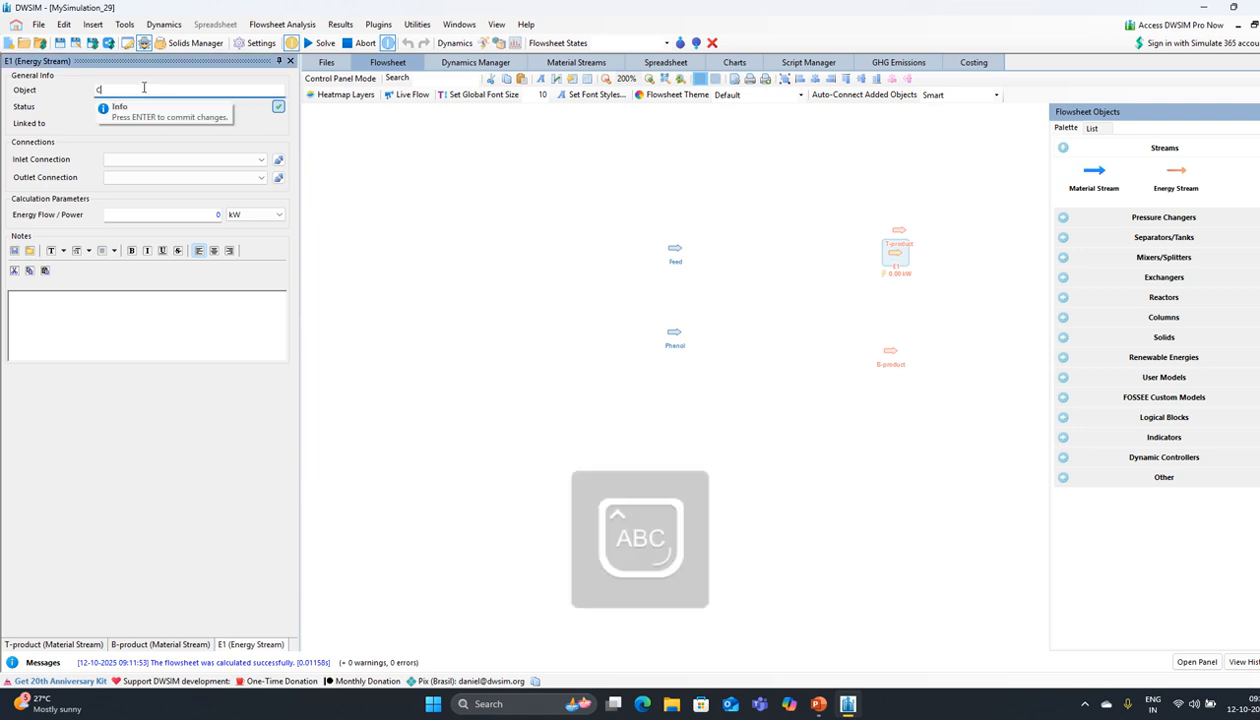
{"action": "type", "text": "-duty"}
{"action": "key", "text": "Return"}
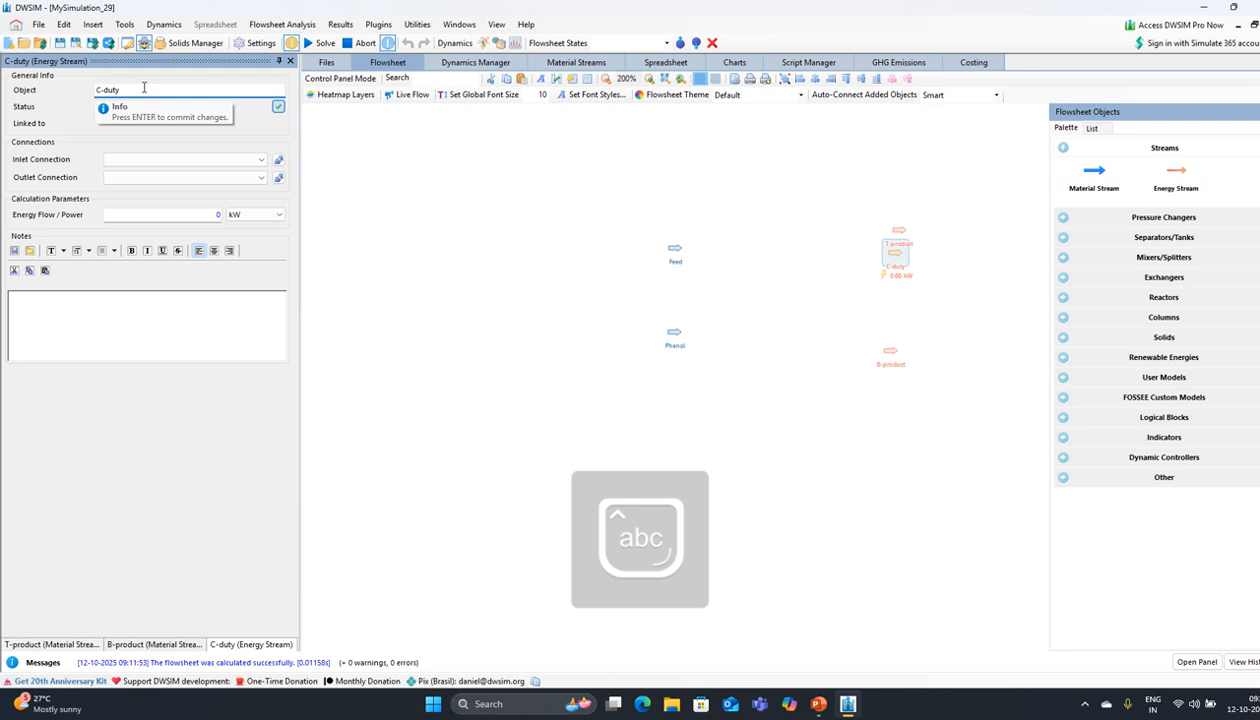
Step: Add a second energy stream below B-product, name it R-duty, and close its panel
{"action": "left_click_drag", "start_coordinate": [1181, 176], "coordinate": [880, 382]}
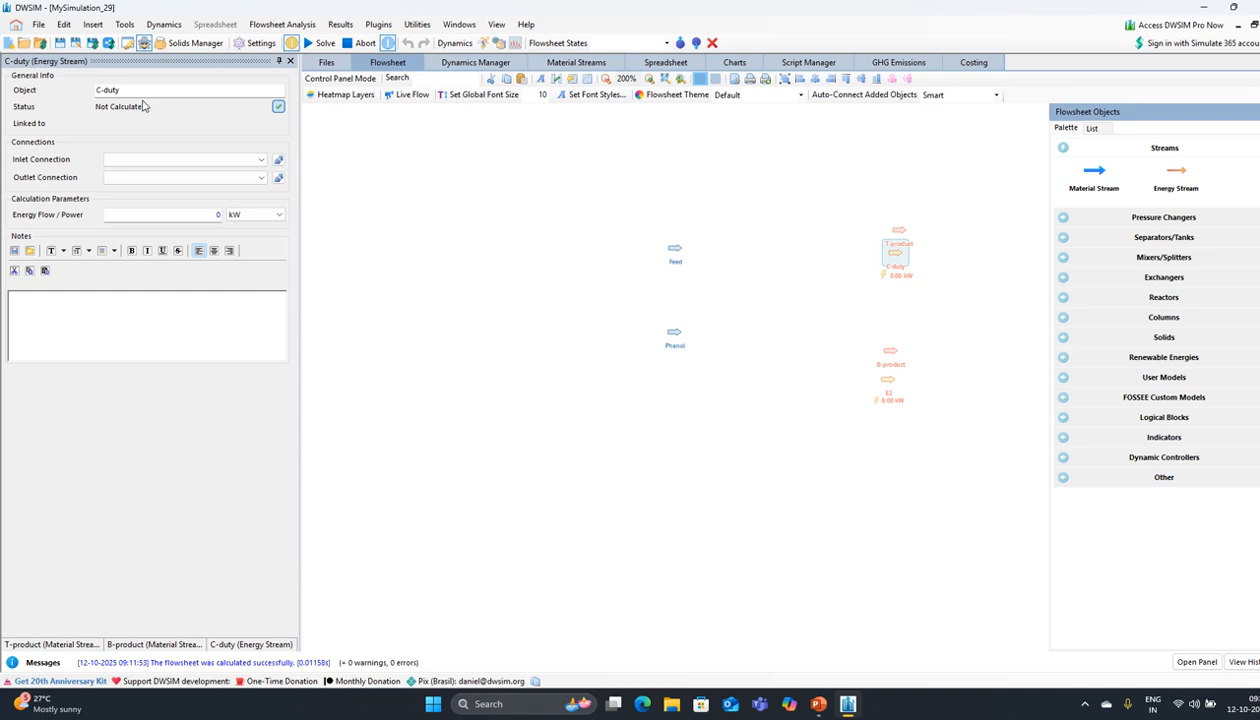
{"action": "left_click", "coordinate": [890, 380]}
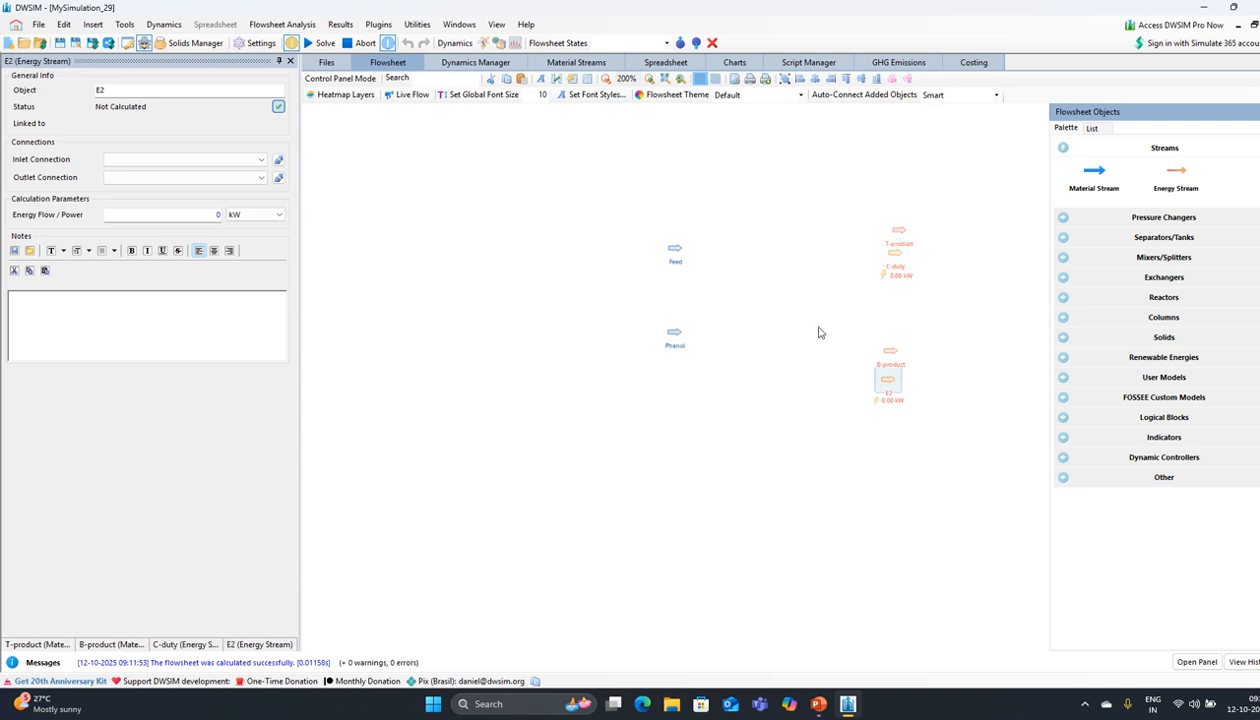
{"action": "left_click", "coordinate": [128, 93]}
{"action": "key", "text": "BackSpace"}
{"action": "key", "text": "BackSpace"}
{"action": "type", "text": "R-duty"}
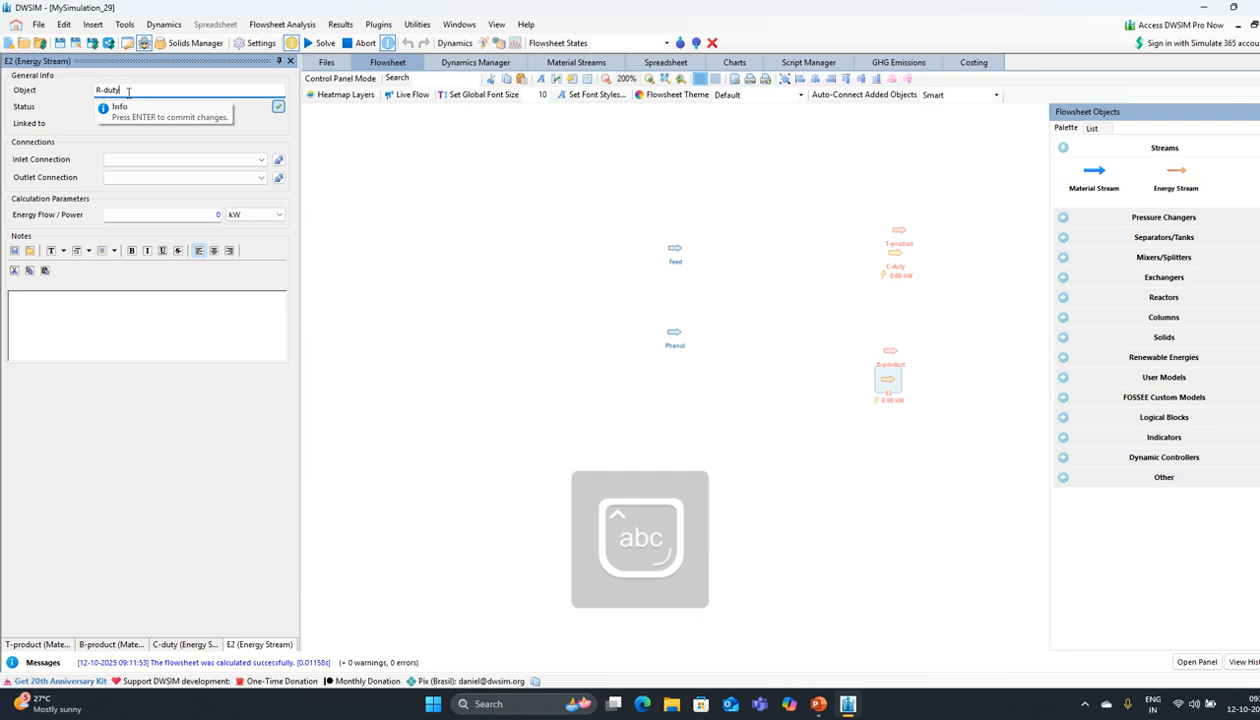
{"action": "key", "text": "Return"}
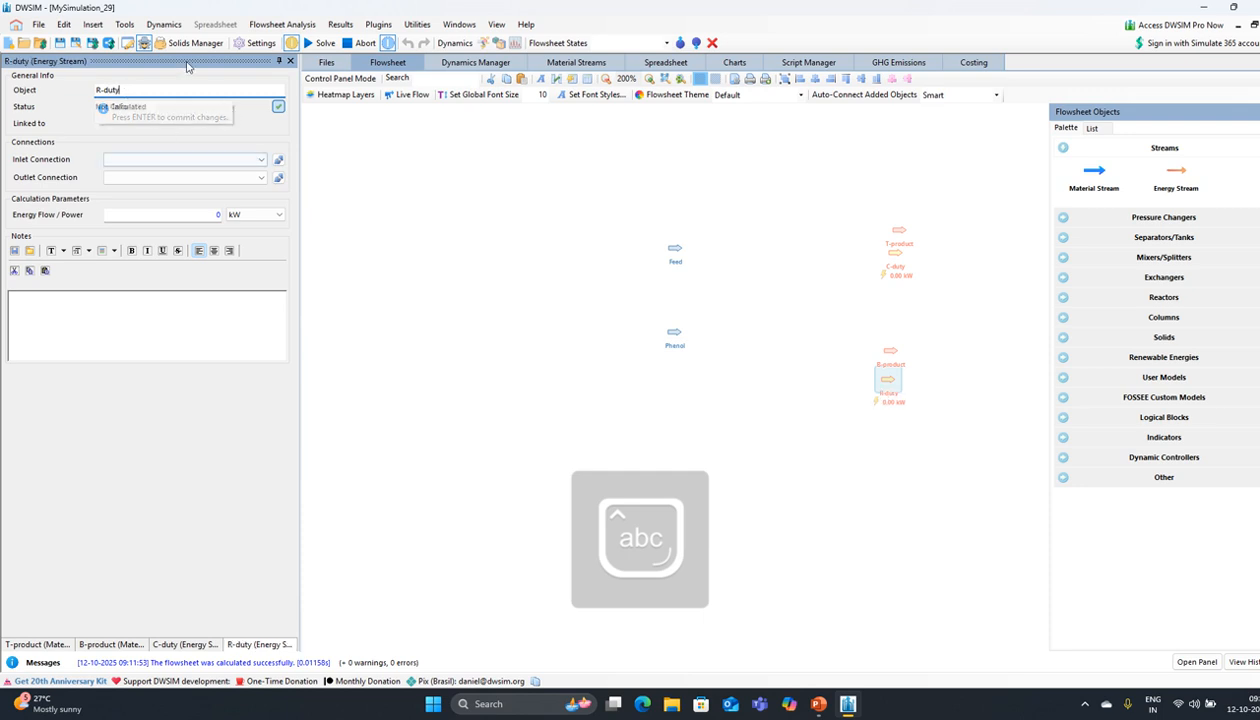
{"action": "left_click", "coordinate": [290, 62]}
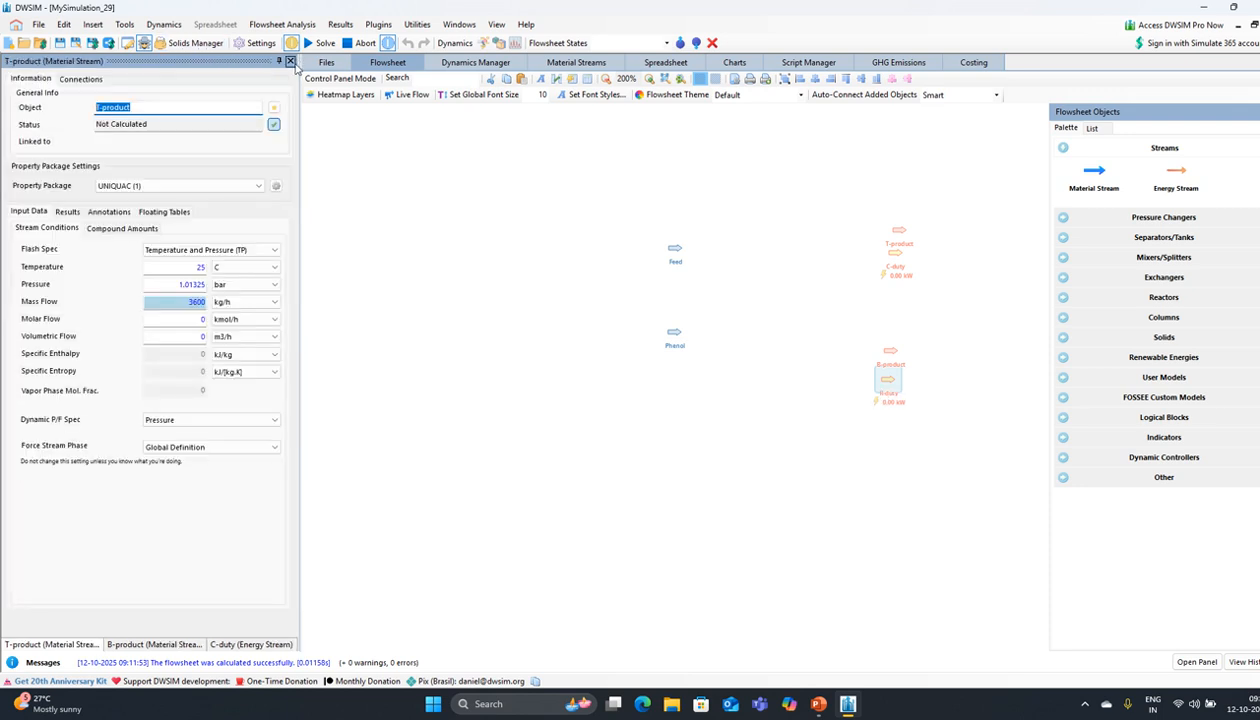
Step: Close the remaining stream property panels and pan the flowsheet right
{"action": "left_click", "coordinate": [290, 62]}
{"action": "left_click", "coordinate": [290, 62]}
{"action": "left_click", "coordinate": [291, 63]}
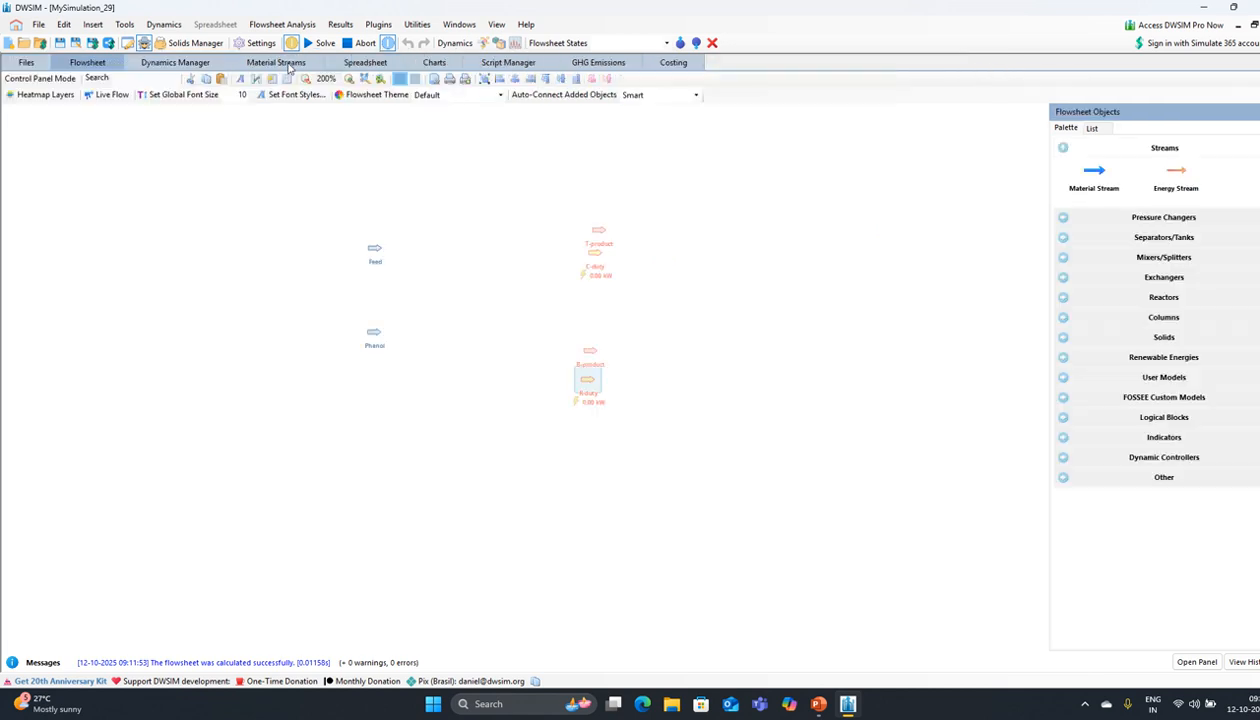
{"action": "left_click_drag", "start_coordinate": [411, 192], "coordinate": [468, 189]}
Step: Place a ChemSep column and set its operation to Extractive Distillation
{"action": "left_click", "coordinate": [1117, 322]}
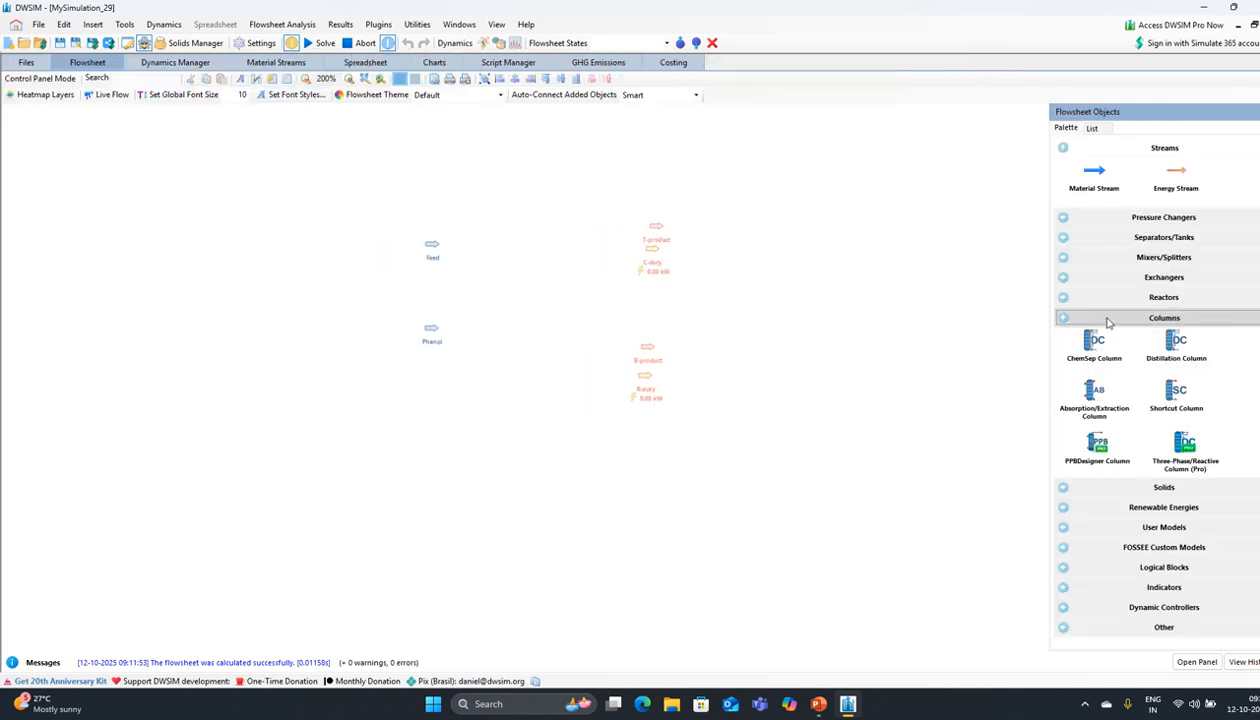
{"action": "left_click_drag", "start_coordinate": [1084, 347], "coordinate": [528, 280]}
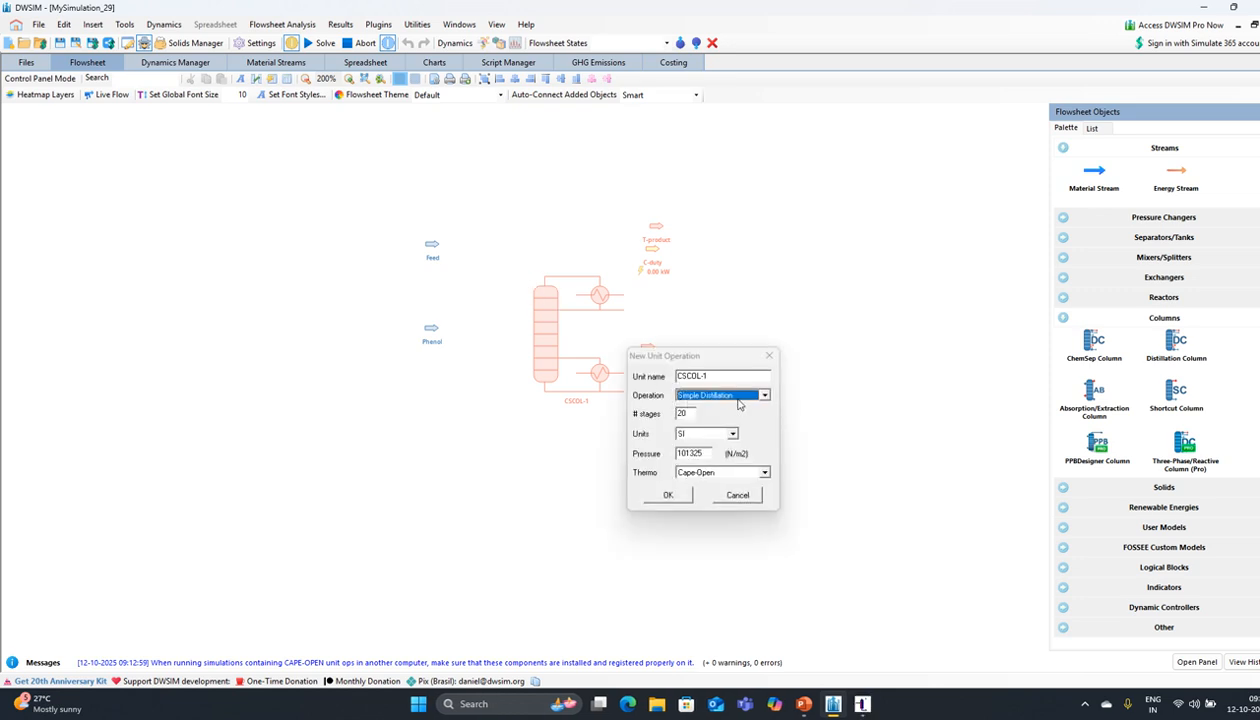
{"action": "left_click", "coordinate": [764, 396]}
{"action": "left_click", "coordinate": [724, 410]}
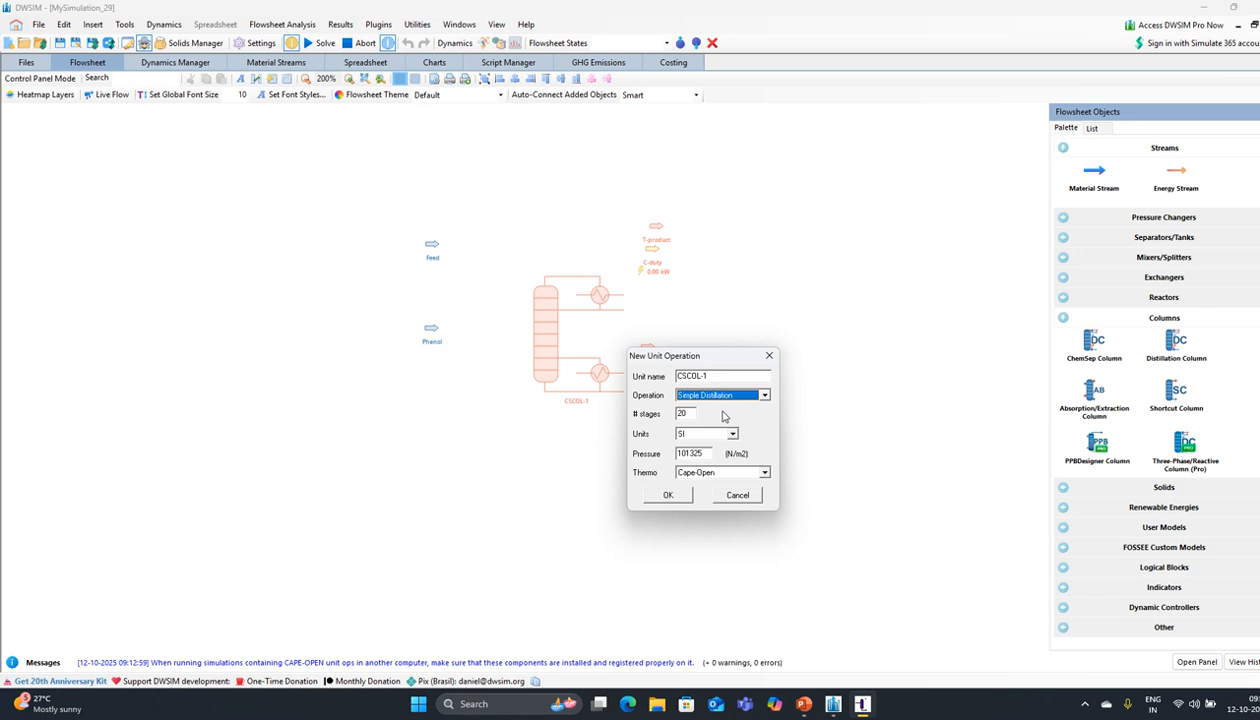
{"action": "left_click", "coordinate": [764, 397]}
{"action": "left_click", "coordinate": [720, 416]}
{"action": "left_click", "coordinate": [669, 494]}
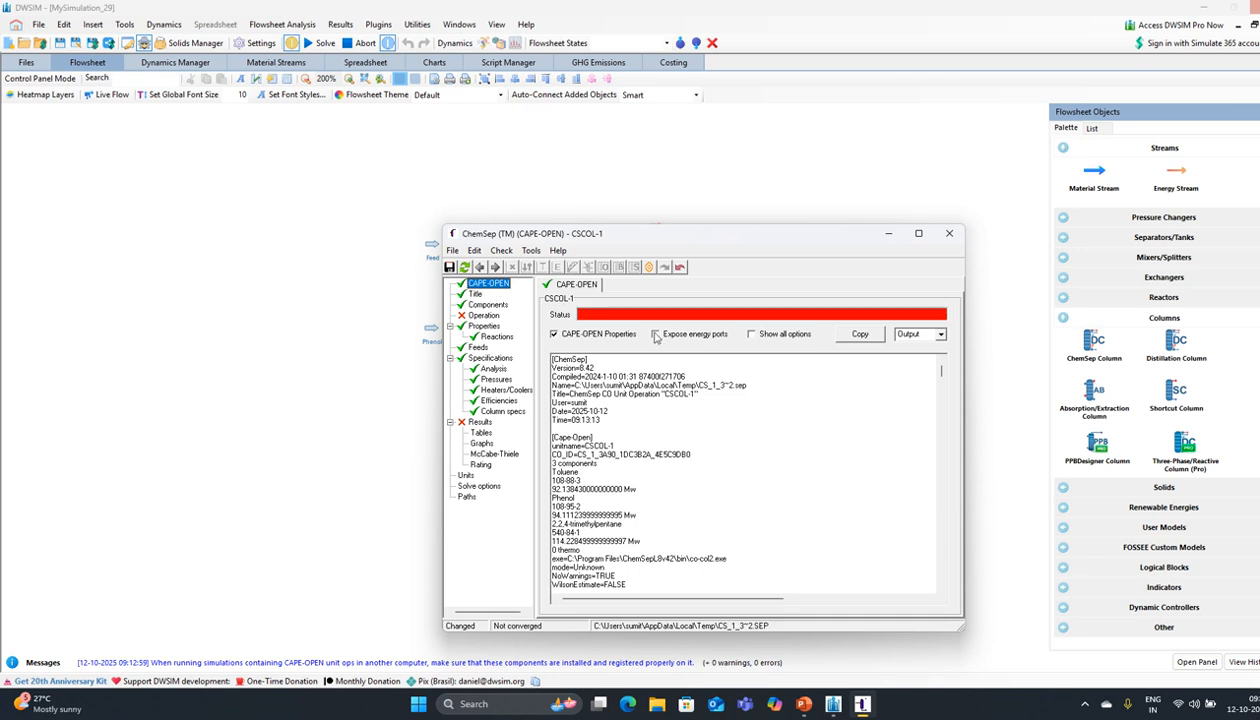
Step: Set a total condenser and partial reboiler, both with liquid product
{"action": "left_click", "coordinate": [650, 332]}
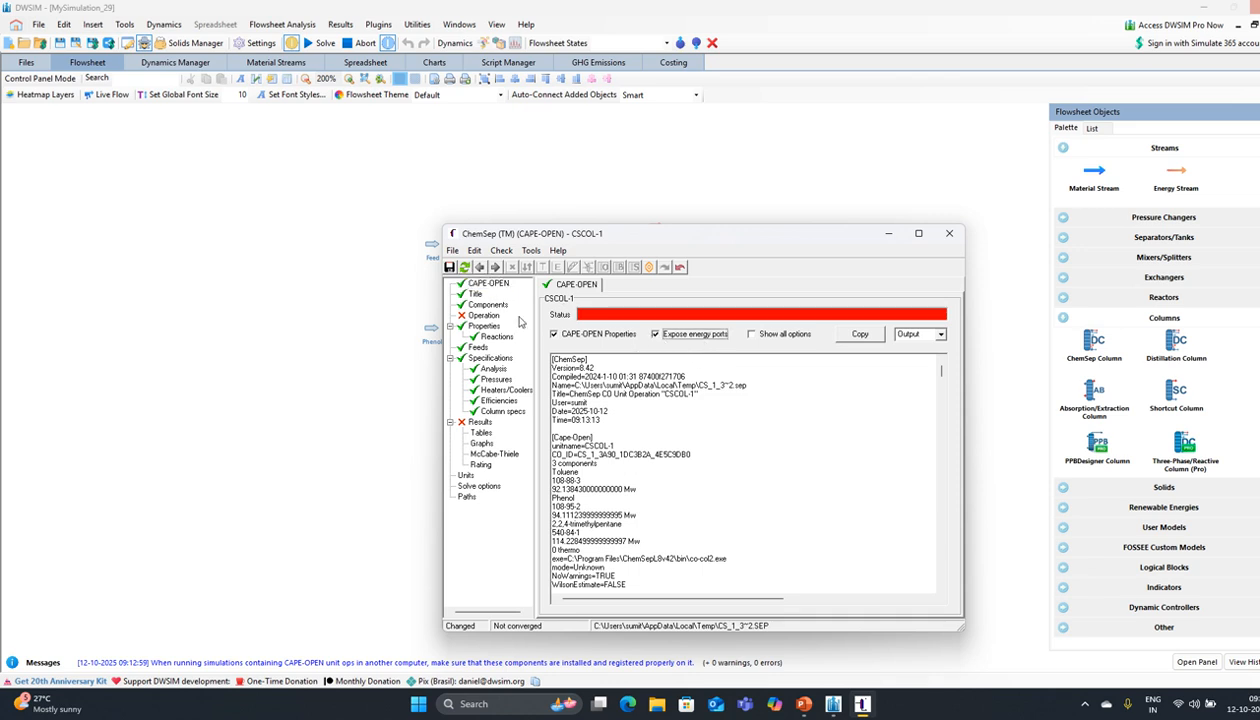
{"action": "left_click", "coordinate": [476, 294]}
{"action": "left_click", "coordinate": [484, 305]}
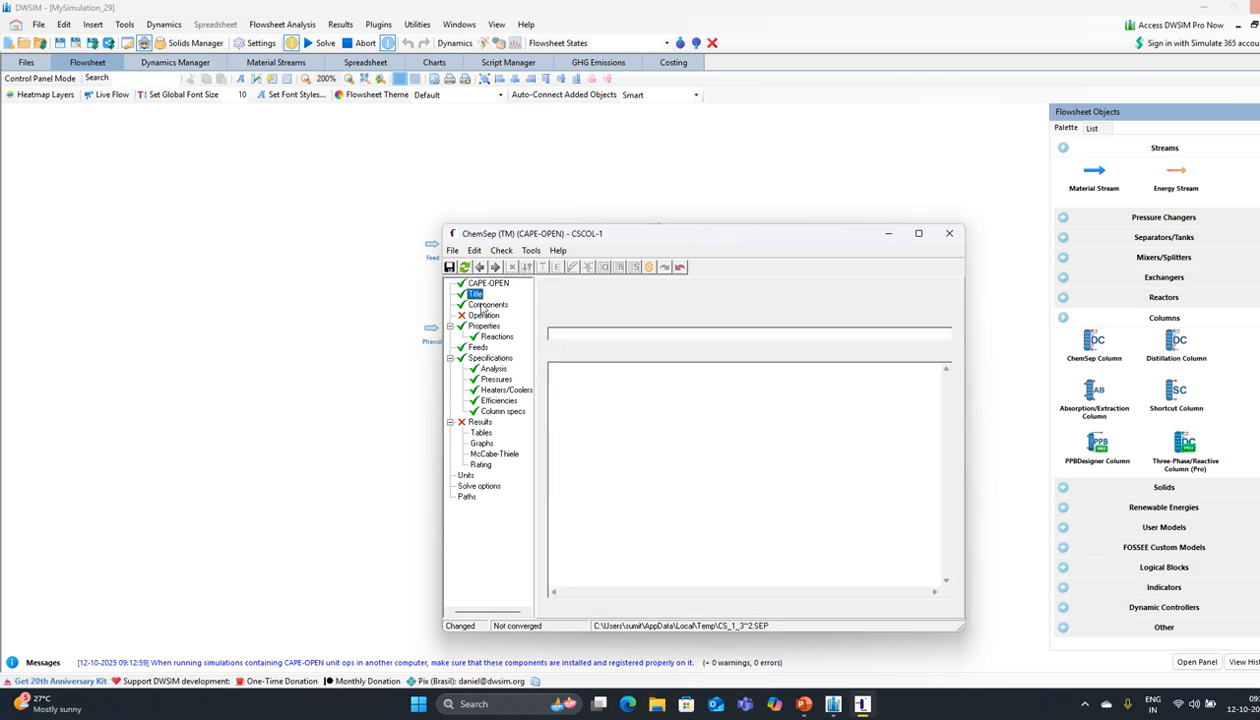
{"action": "left_click", "coordinate": [484, 316]}
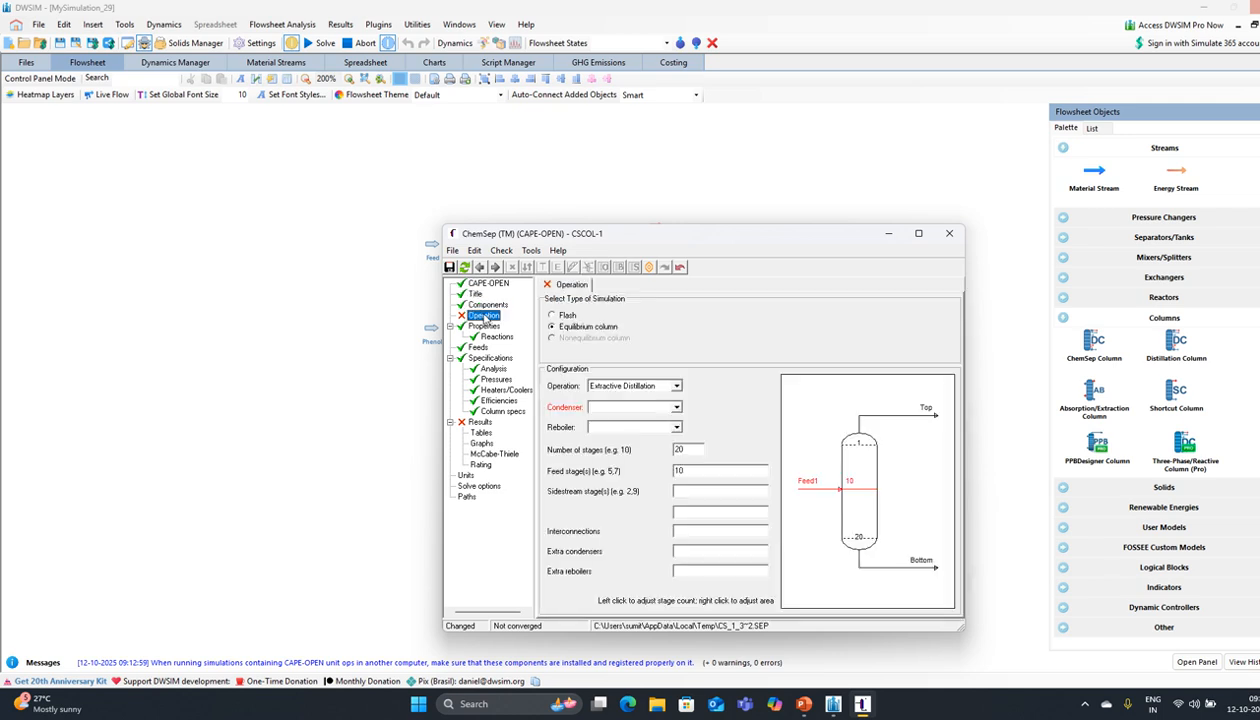
{"action": "left_click", "coordinate": [676, 408]}
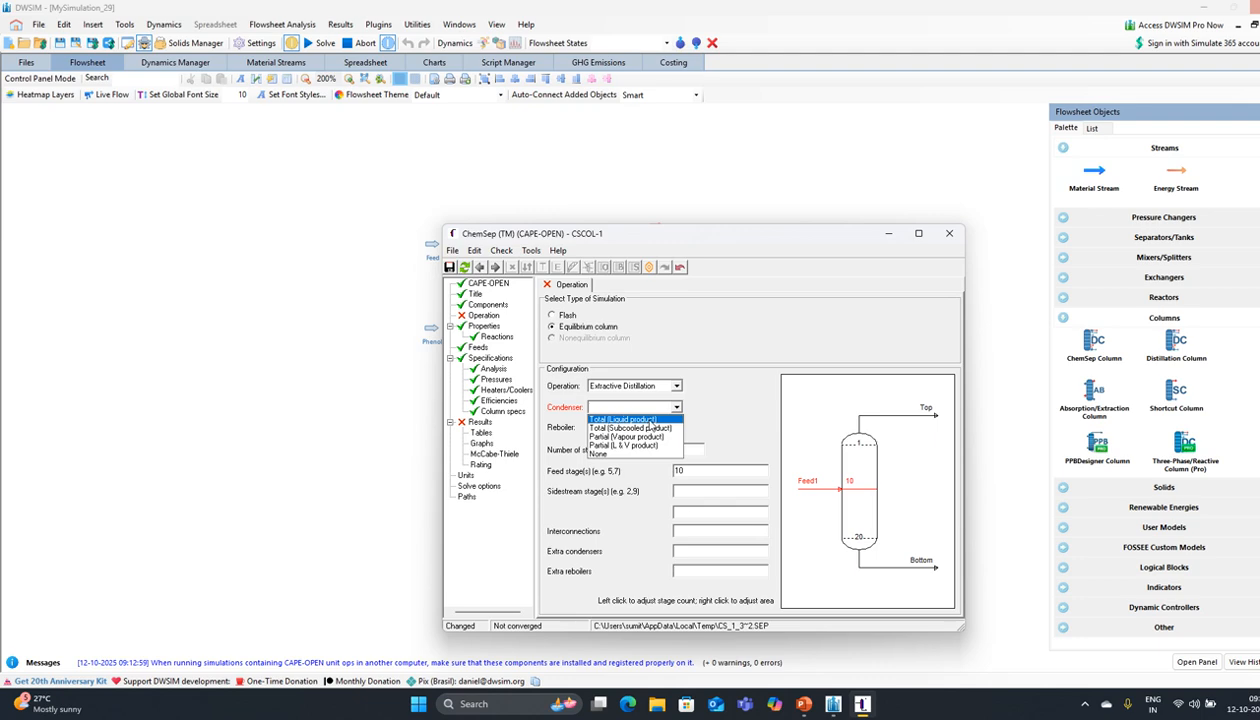
{"action": "left_click", "coordinate": [642, 419]}
{"action": "left_click", "coordinate": [678, 429]}
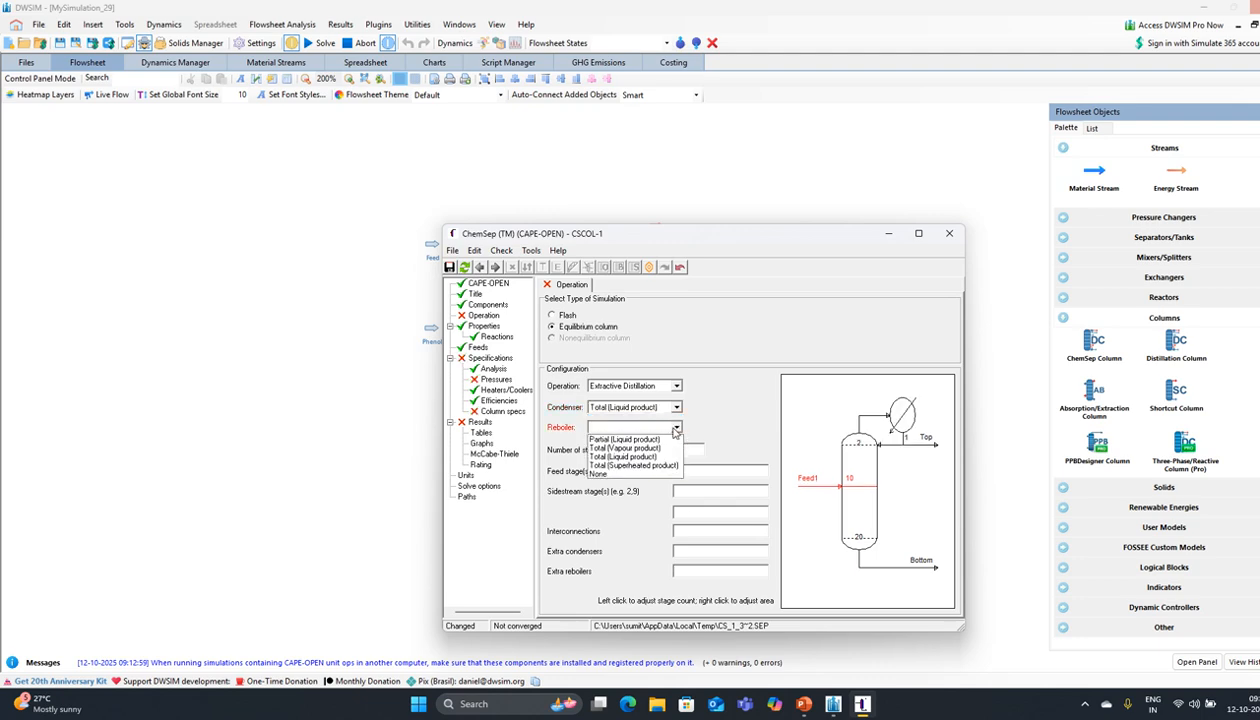
{"action": "left_click", "coordinate": [676, 430]}
{"action": "left_click", "coordinate": [676, 428]}
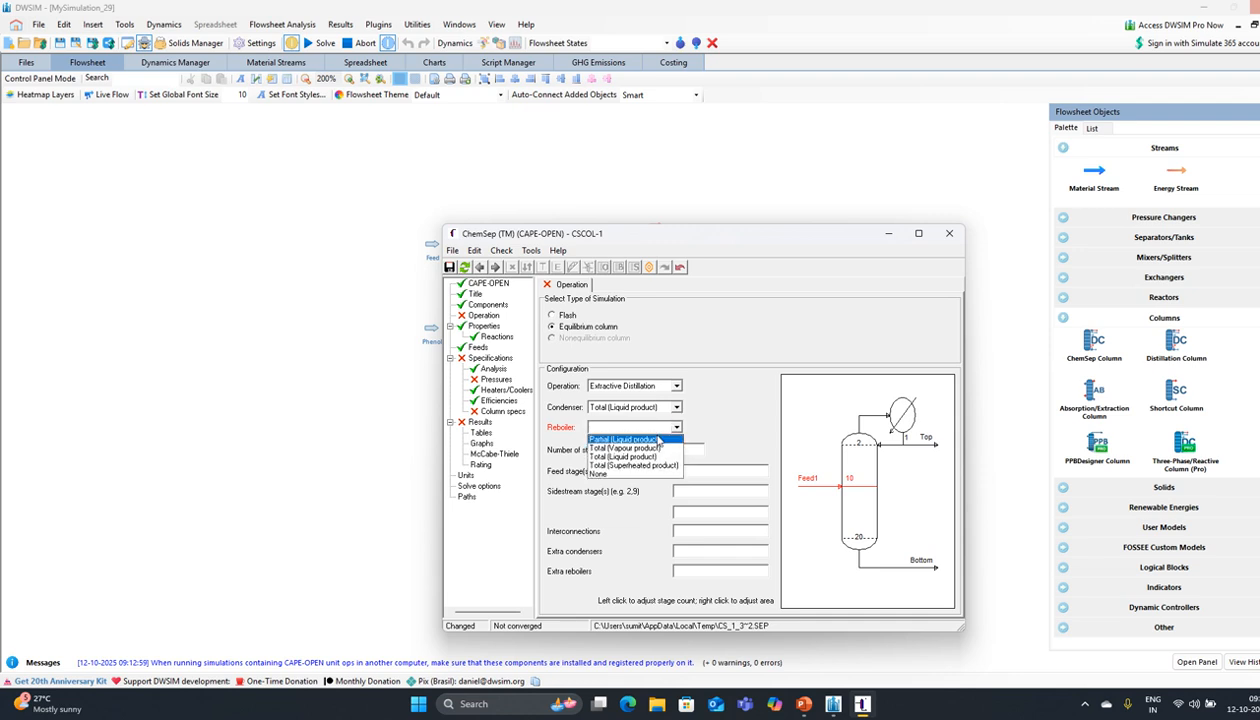
{"action": "left_click", "coordinate": [648, 439]}
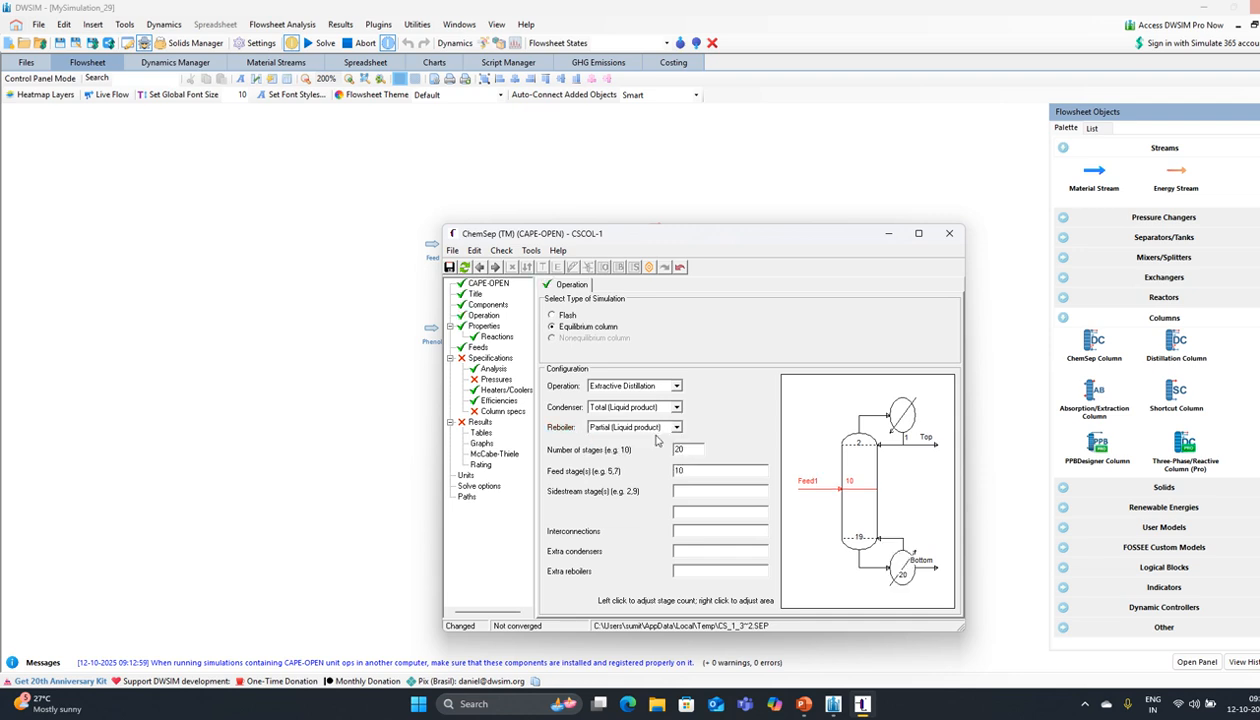
Step: Change the feed stages to 10,4 to add a second feed at stage 4
{"action": "left_click", "coordinate": [692, 472]}
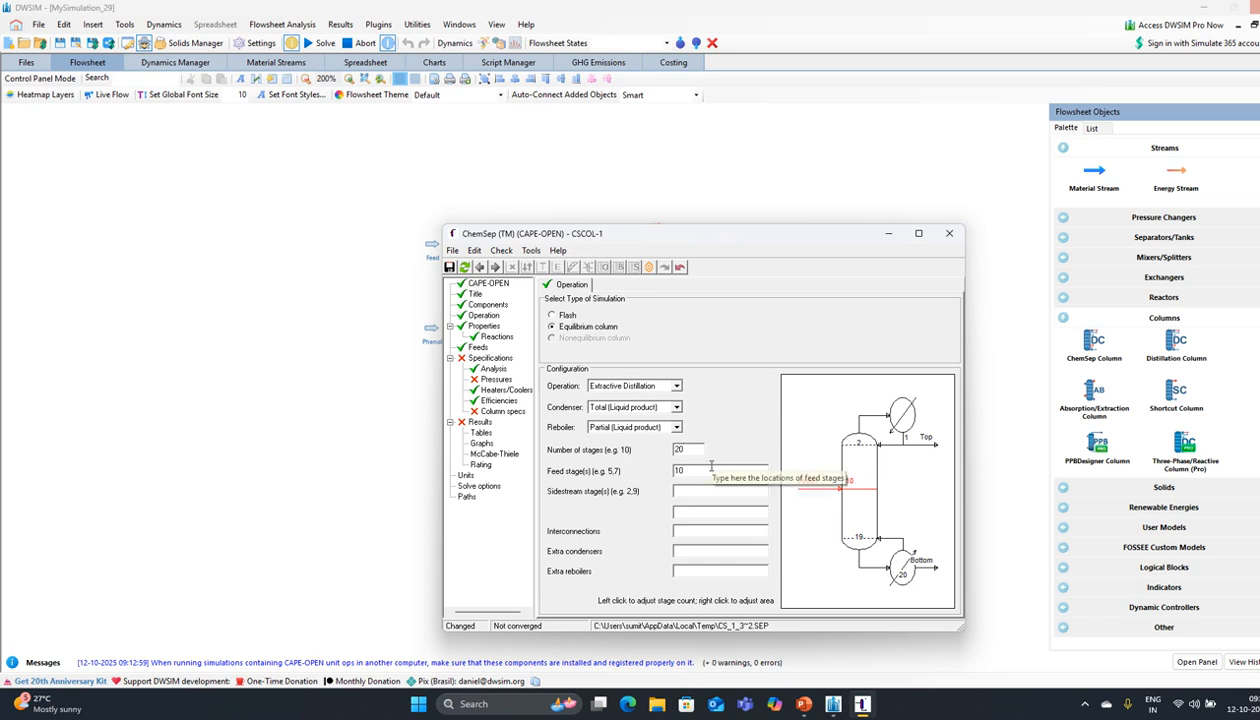
{"action": "type", "text": ","}
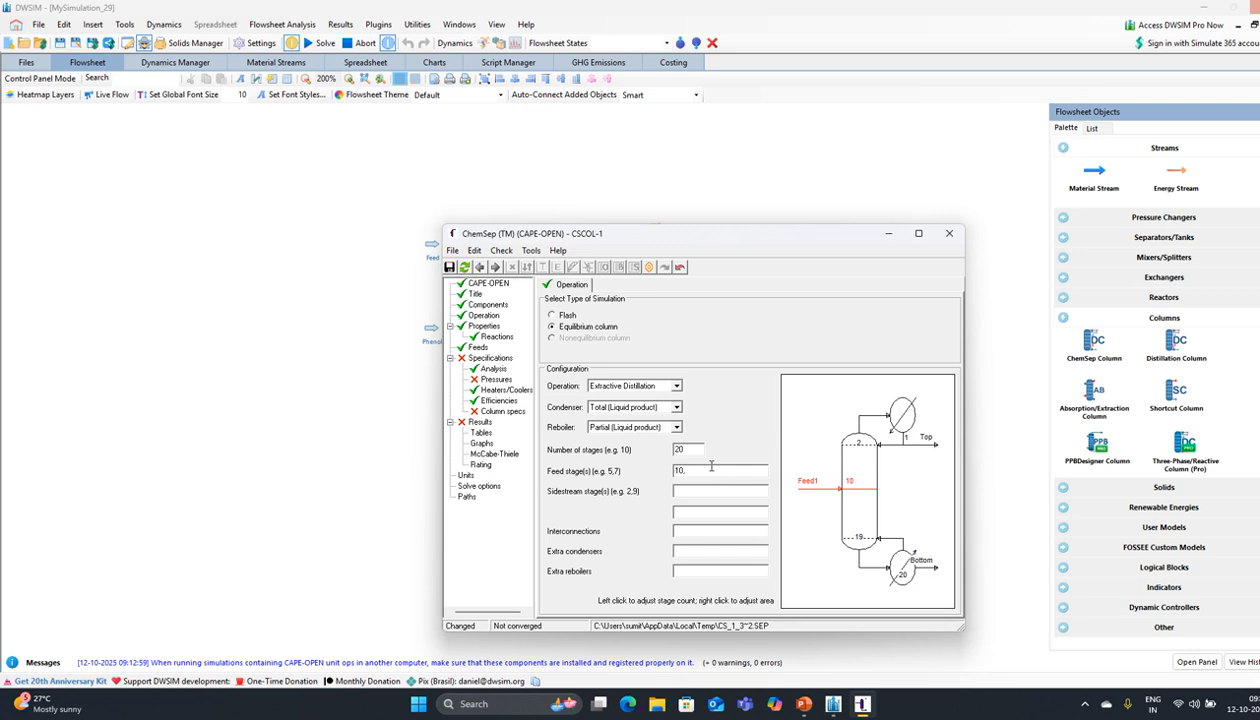
{"action": "type", "text": "4"}
{"action": "key", "text": "Return"}
Step: Set the condenser pressure to 101325 N/m2 with constant column pressure
{"action": "left_click", "coordinate": [496, 268]}
{"action": "left_click", "coordinate": [496, 268]}
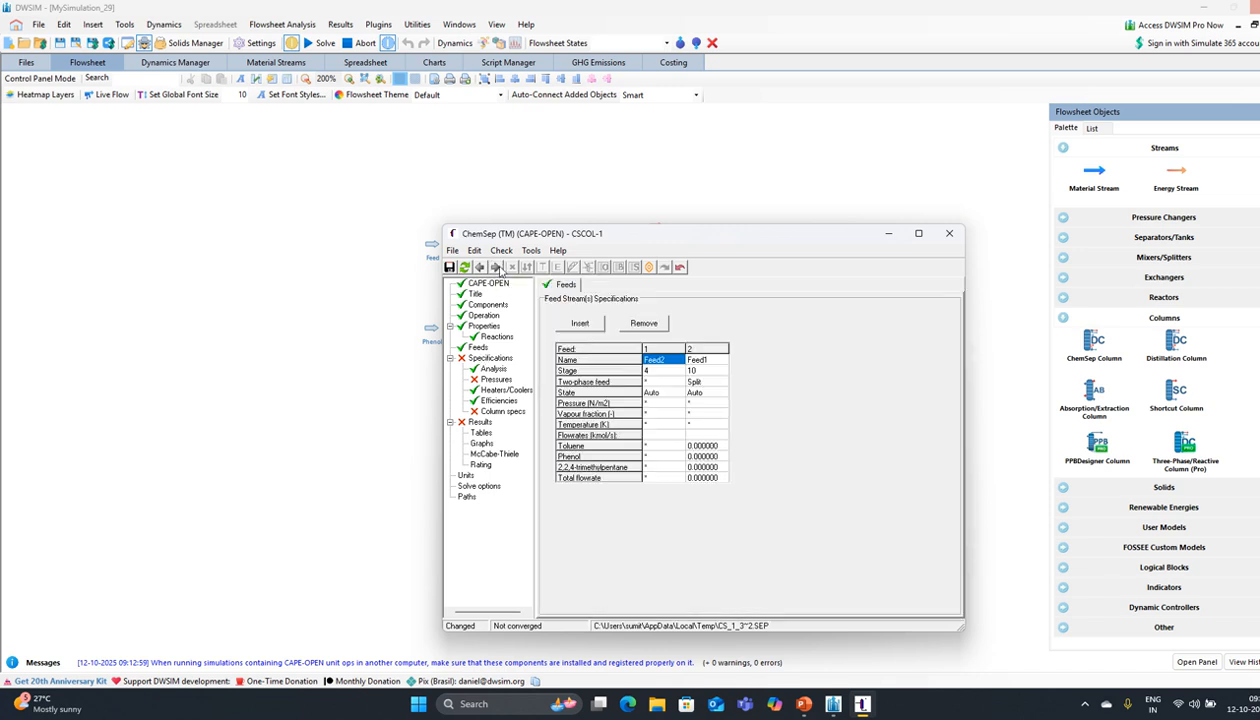
{"action": "left_click", "coordinate": [496, 268]}
{"action": "left_click", "coordinate": [496, 268]}
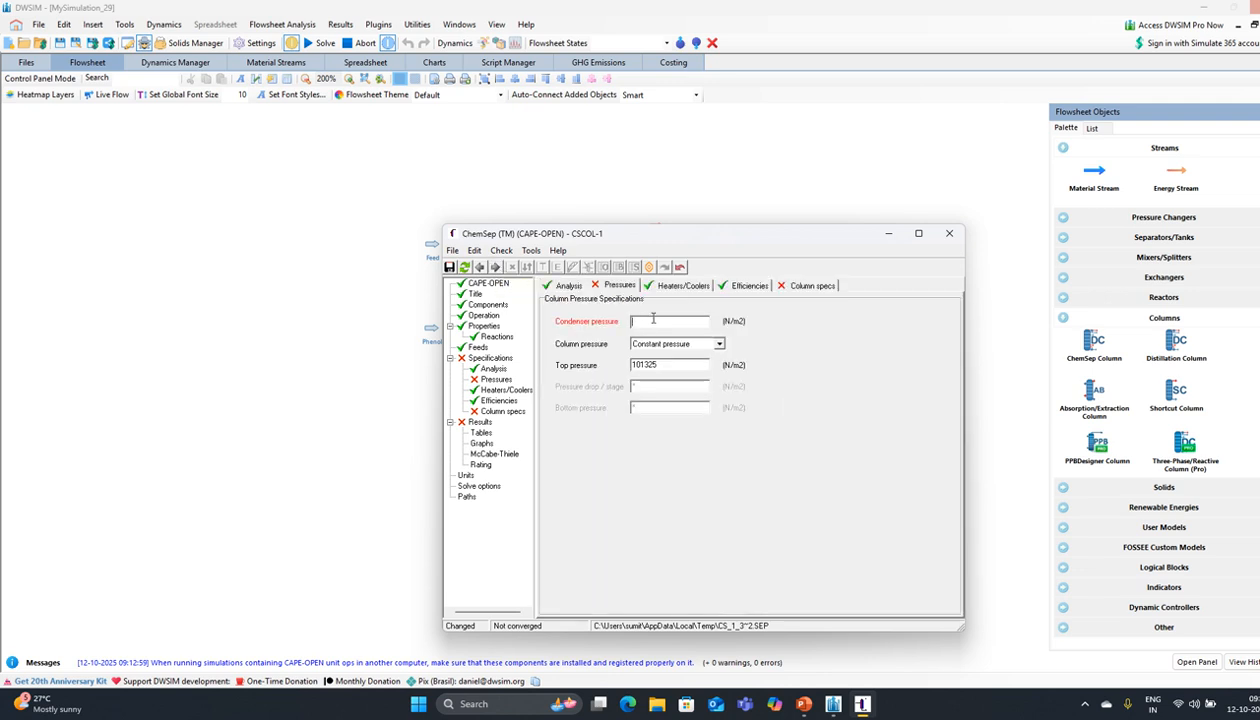
{"action": "type", "text": "101325"}
{"action": "key", "text": "Return"}
{"action": "left_click", "coordinate": [719, 344]}
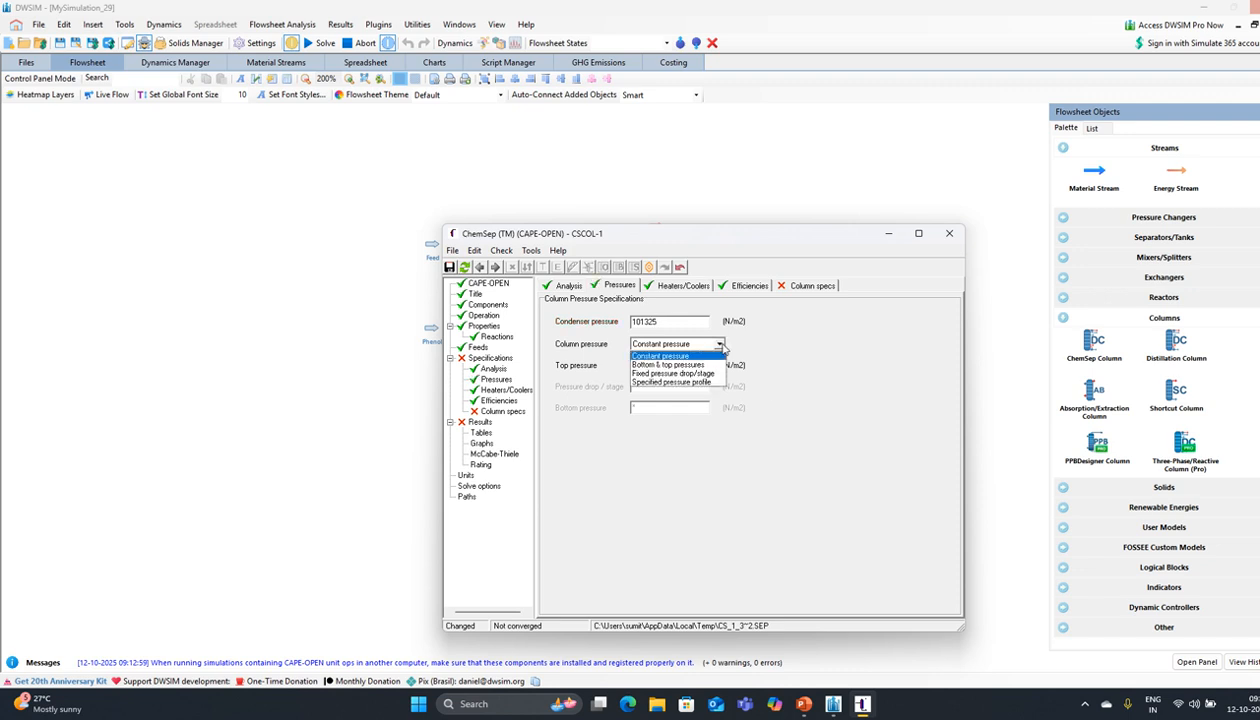
{"action": "left_click", "coordinate": [720, 345]}
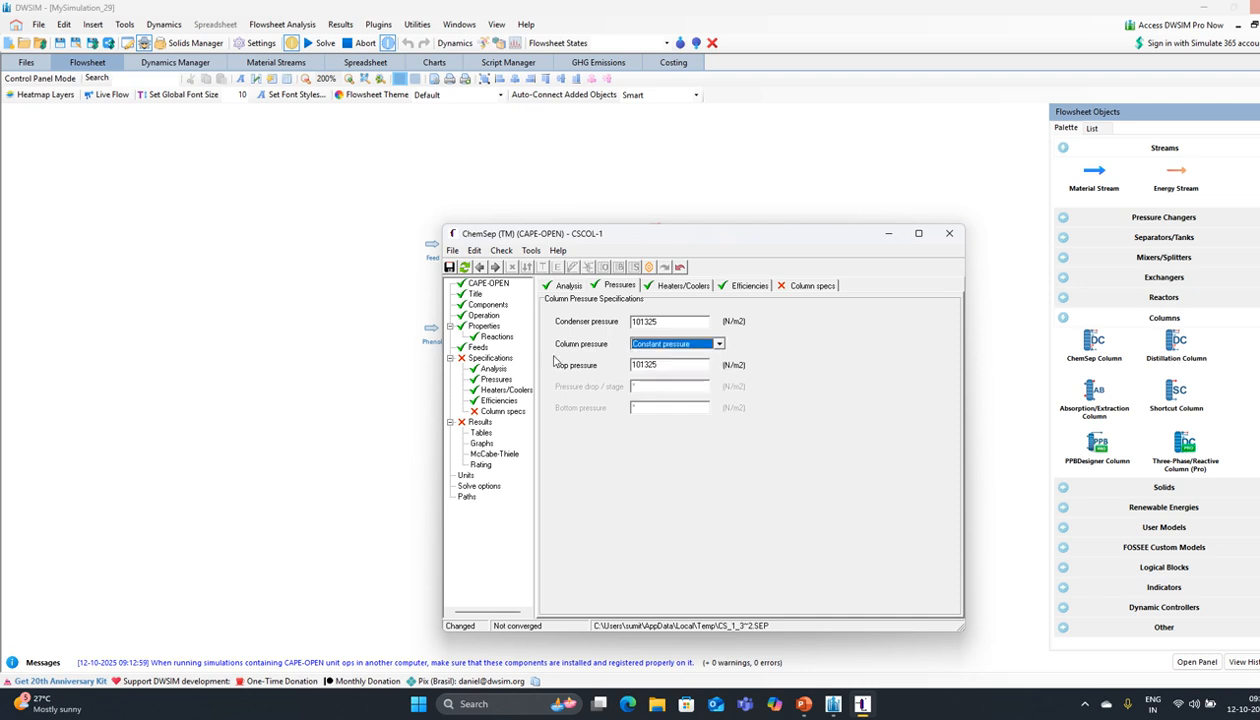
Step: Specify the column top by a reflux ratio of 0.6
{"action": "left_click", "coordinate": [496, 268]}
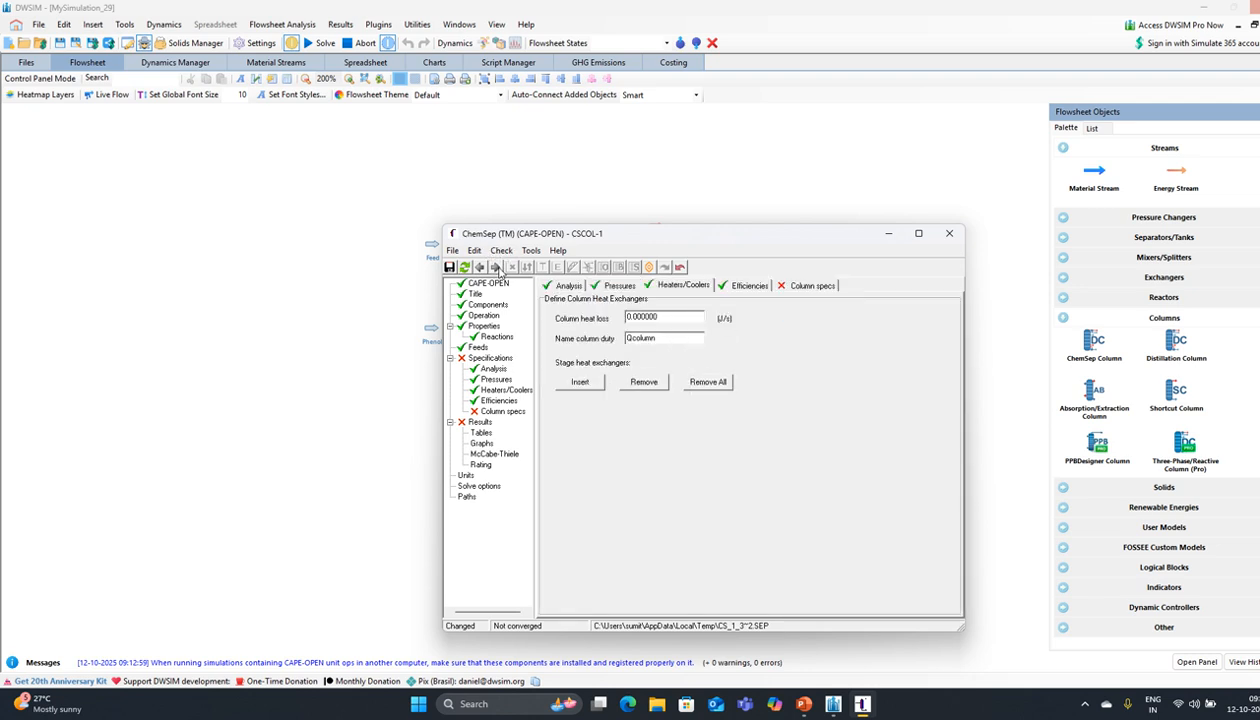
{"action": "left_click", "coordinate": [496, 268]}
{"action": "left_click", "coordinate": [496, 268]}
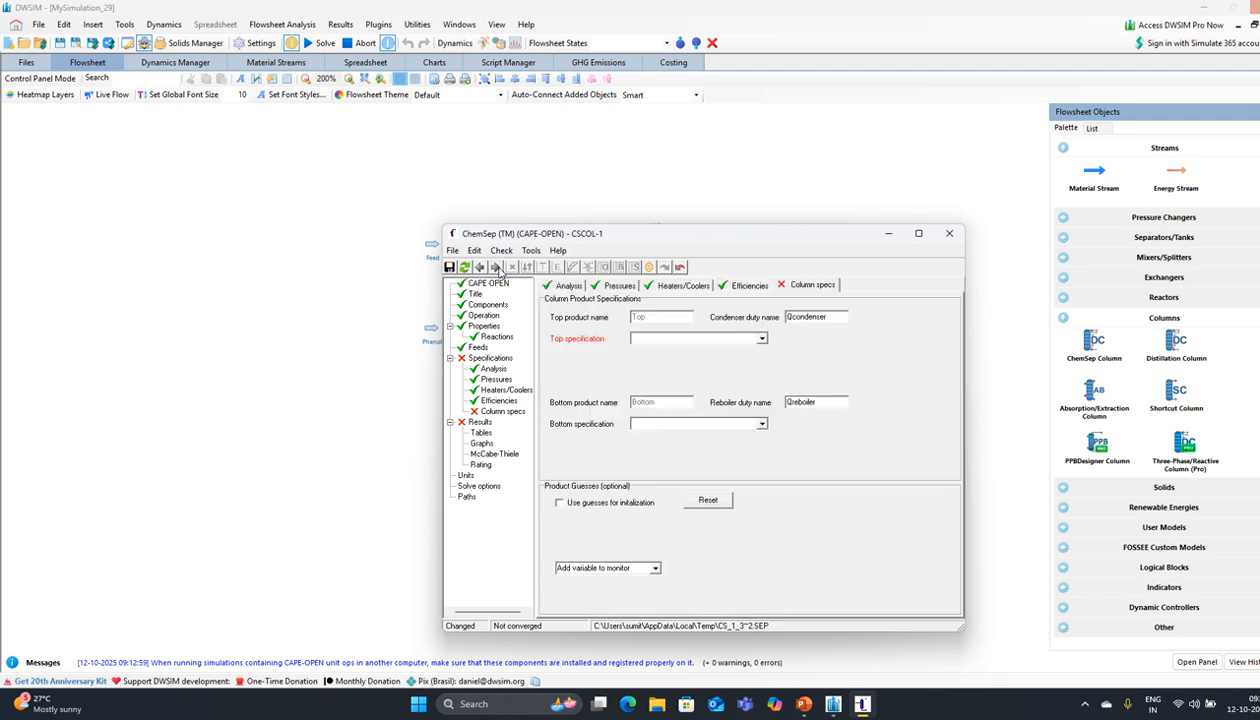
{"action": "left_click", "coordinate": [763, 339]}
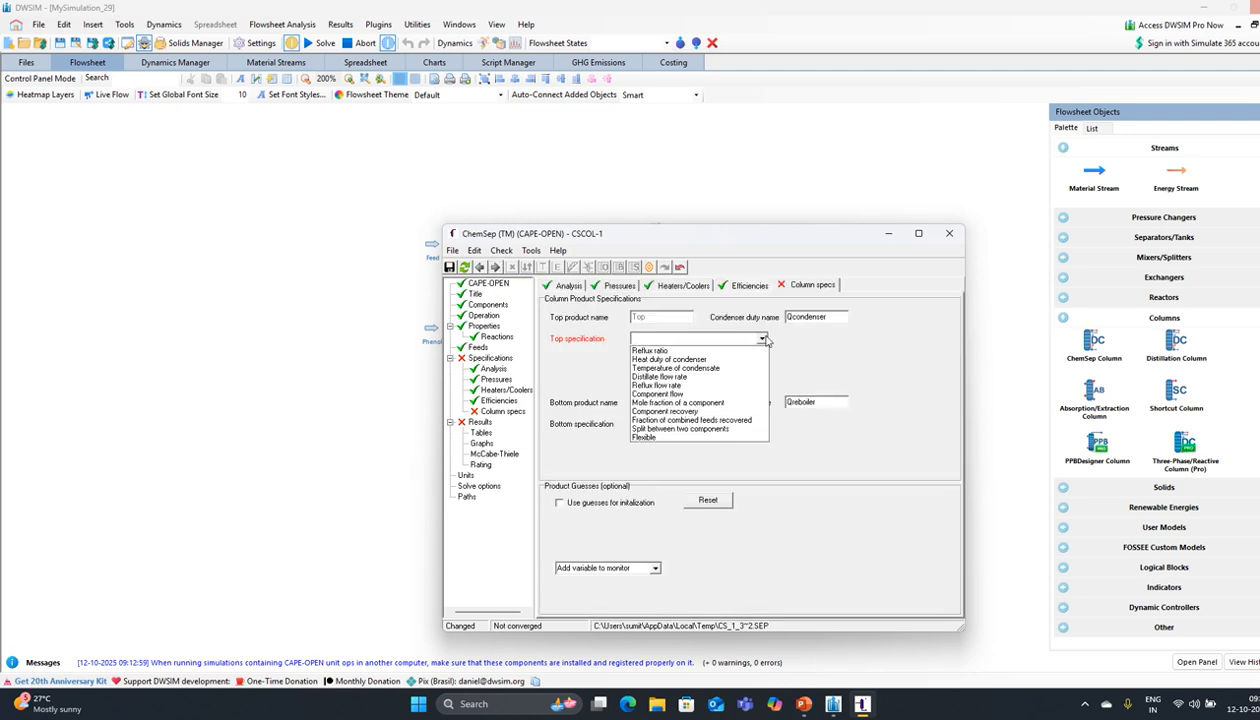
{"action": "left_click", "coordinate": [689, 350]}
{"action": "type", "text": "1"}
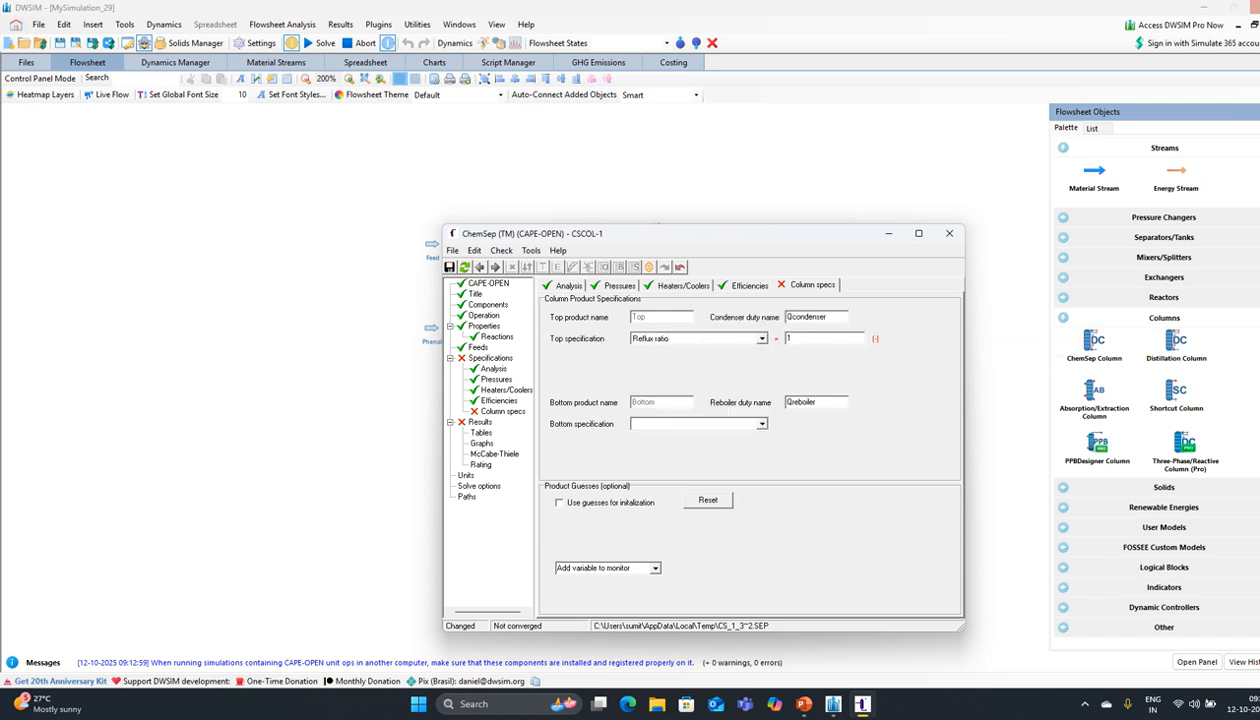
{"action": "type", "text": "0.6"}
{"action": "key", "text": "Tab"}
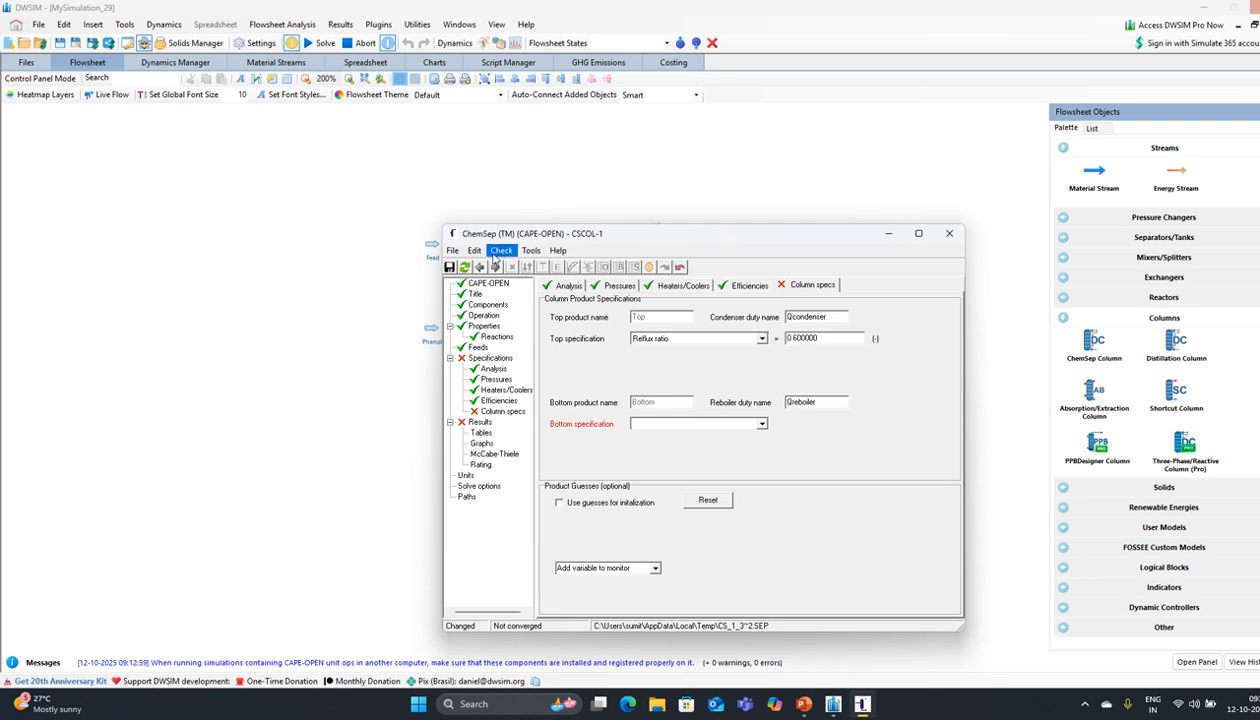
{"action": "left_click", "coordinate": [495, 267]}
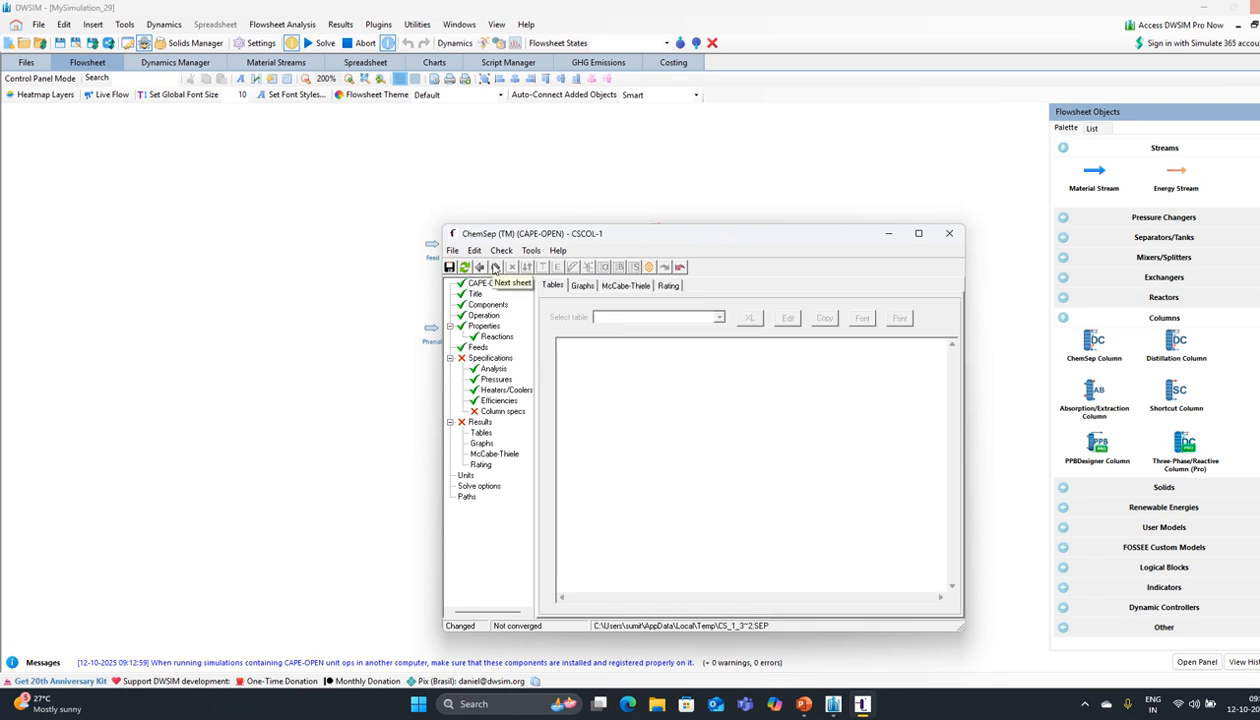
Step: On the McCabe-Thiele page, use user-selected keys with 2,2,4-trimethylpentane as the light key
{"action": "left_click", "coordinate": [495, 267]}
{"action": "left_click", "coordinate": [495, 267]}
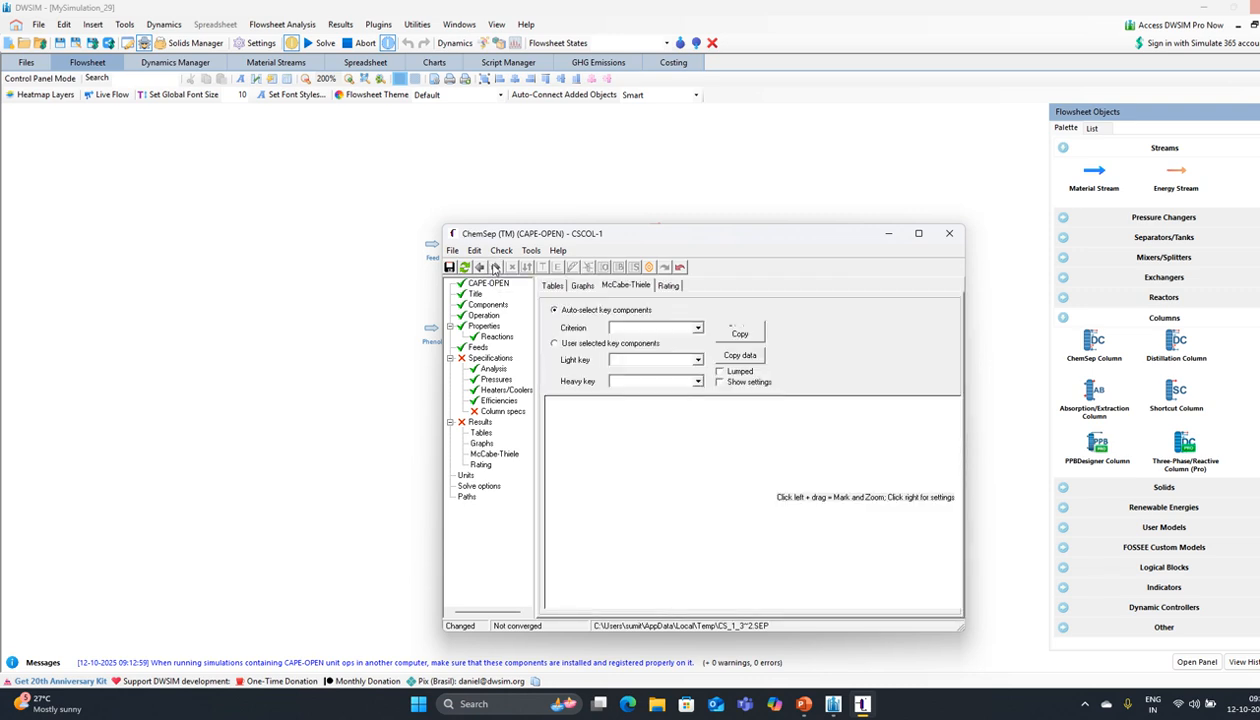
{"action": "left_click", "coordinate": [555, 344]}
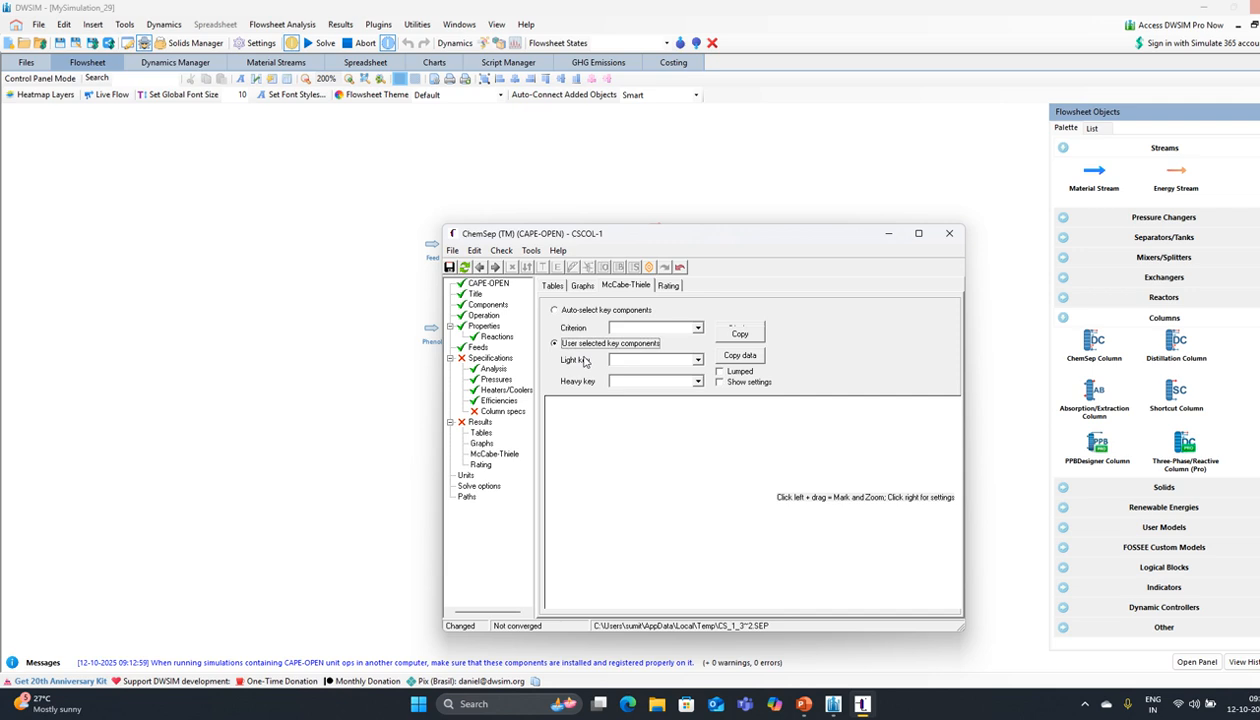
{"action": "left_click", "coordinate": [698, 361]}
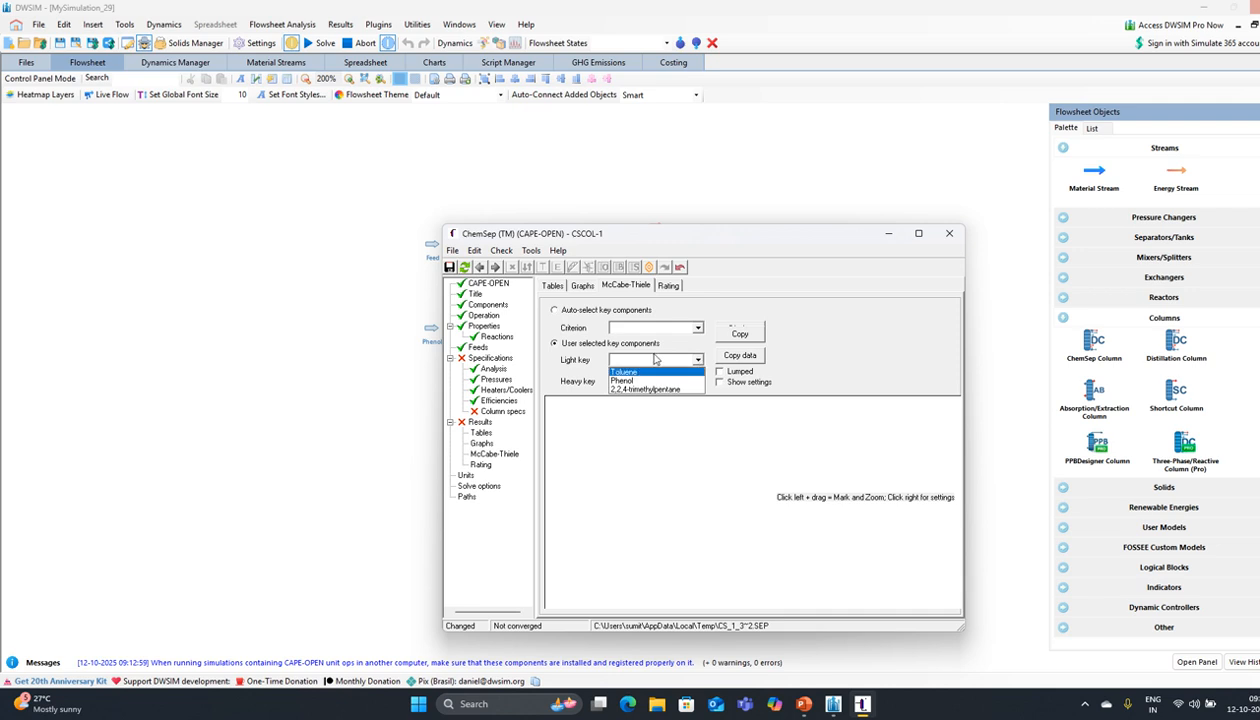
{"action": "left_click", "coordinate": [678, 350]}
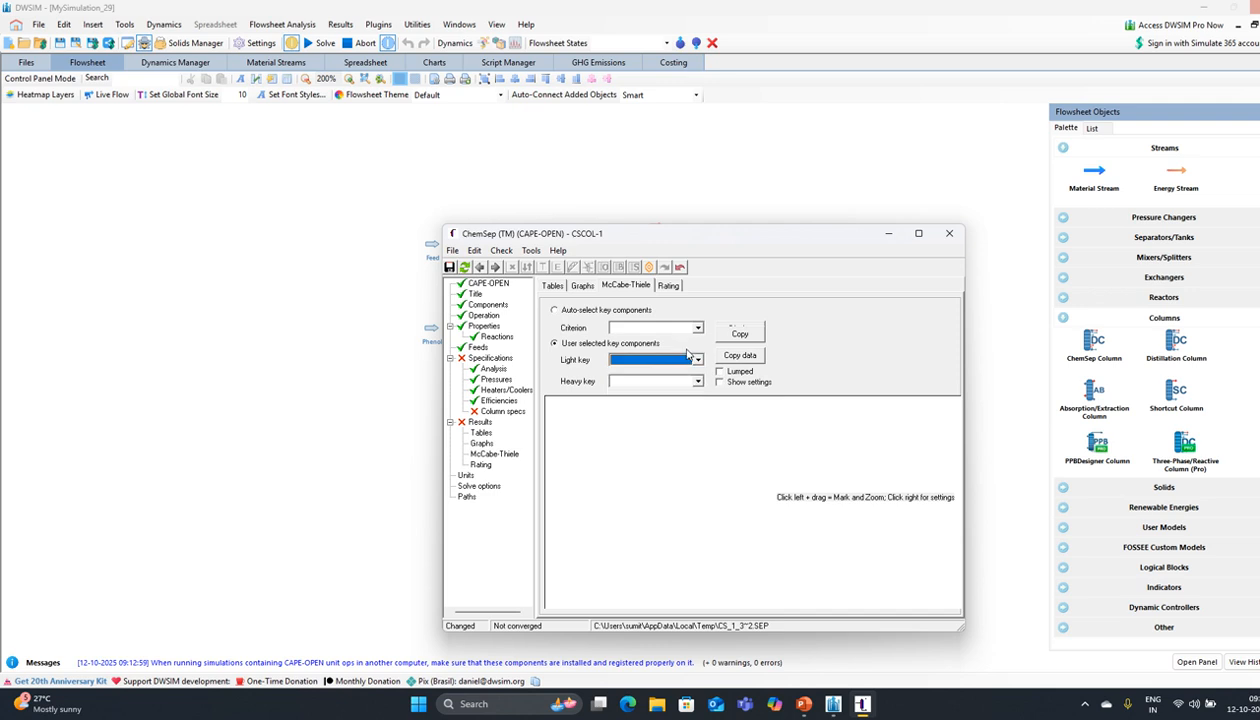
{"action": "left_click", "coordinate": [690, 359]}
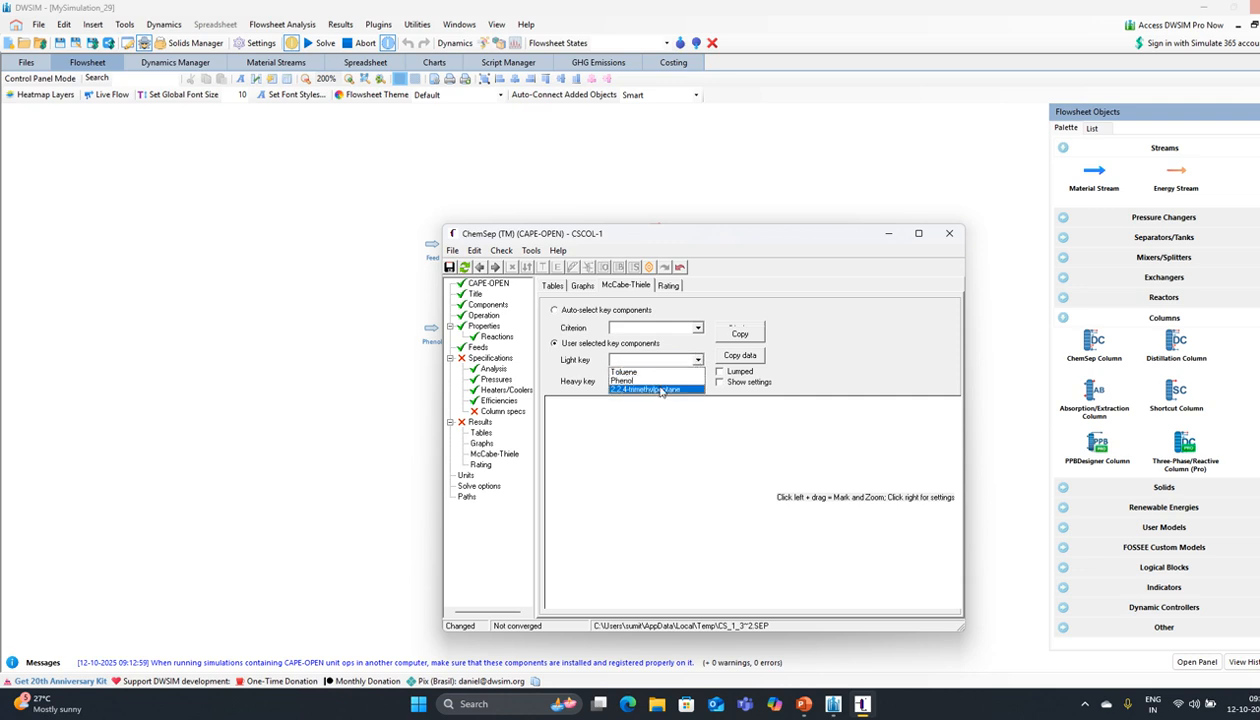
{"action": "left_click", "coordinate": [660, 391]}
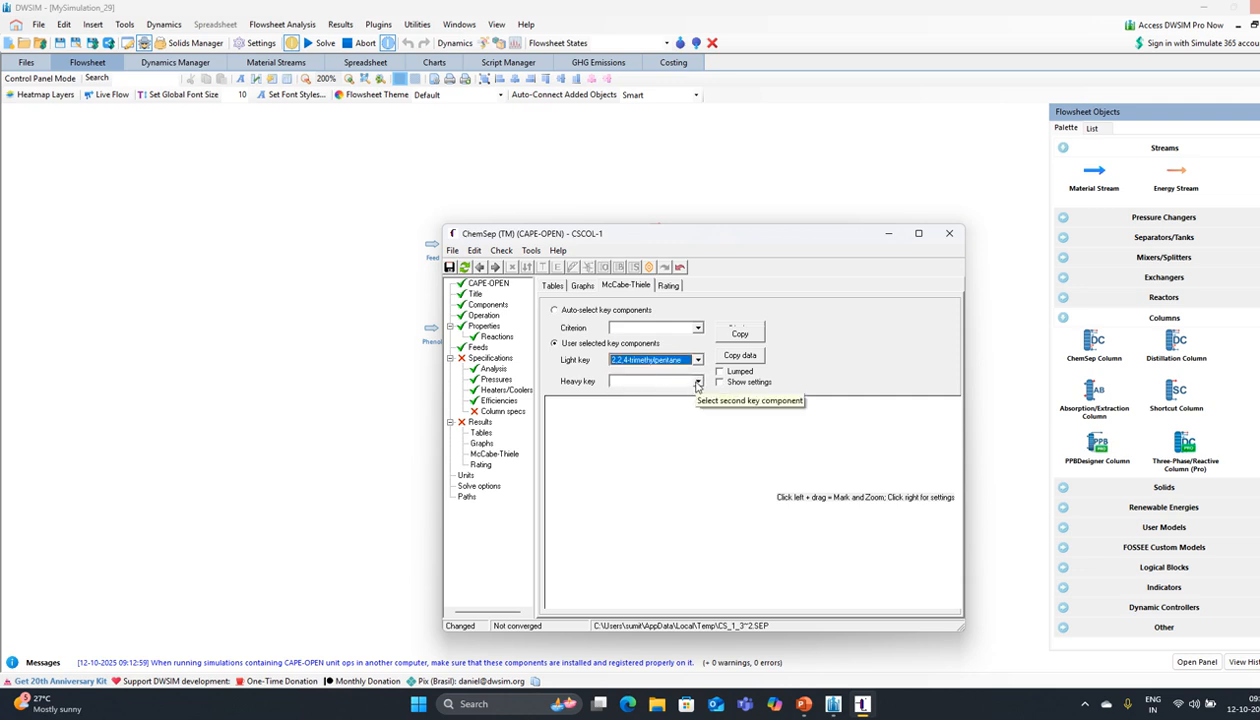
Step: Set Toluene as the heavy key component
{"action": "left_click", "coordinate": [800, 704]}
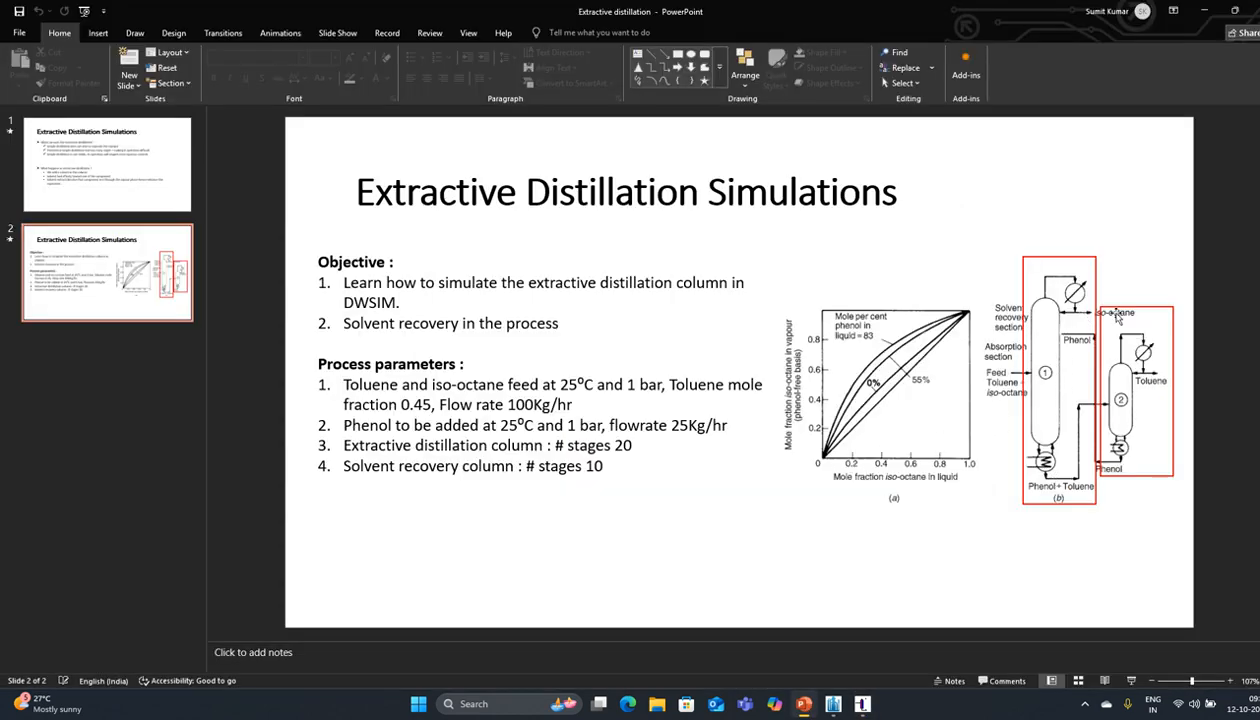
{"action": "left_click", "coordinate": [1204, 11]}
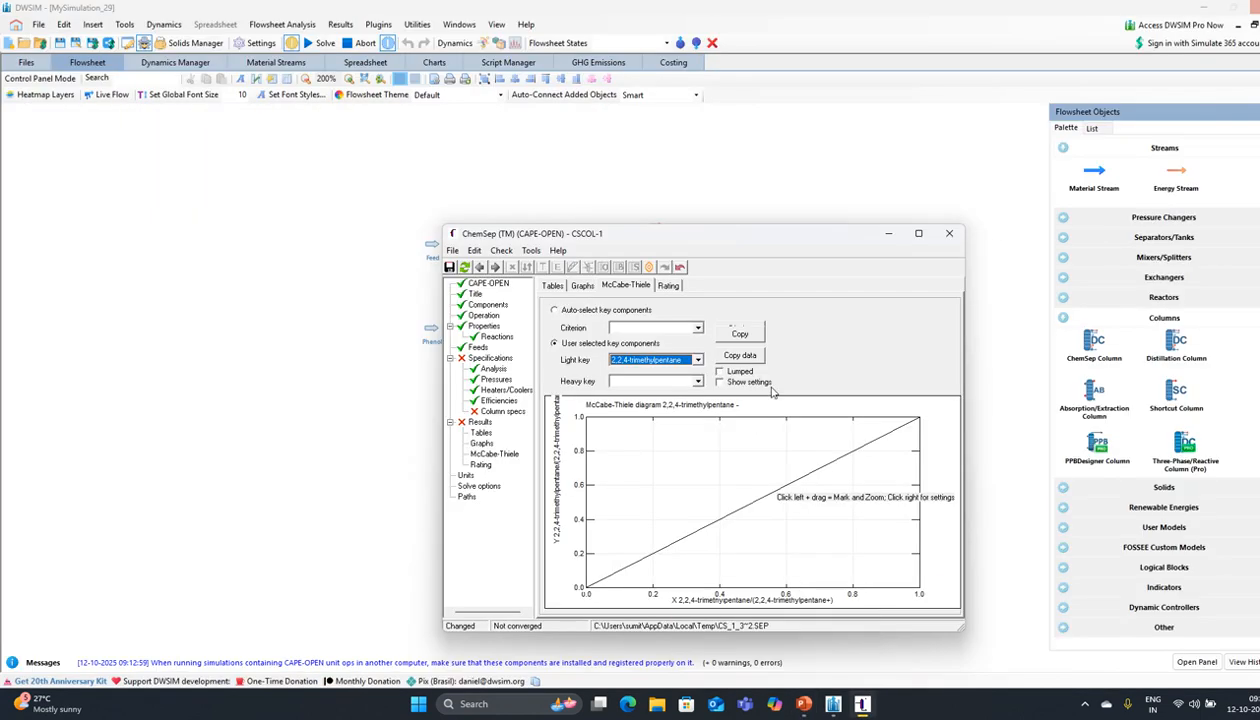
{"action": "left_click", "coordinate": [697, 381]}
{"action": "left_click", "coordinate": [652, 405]}
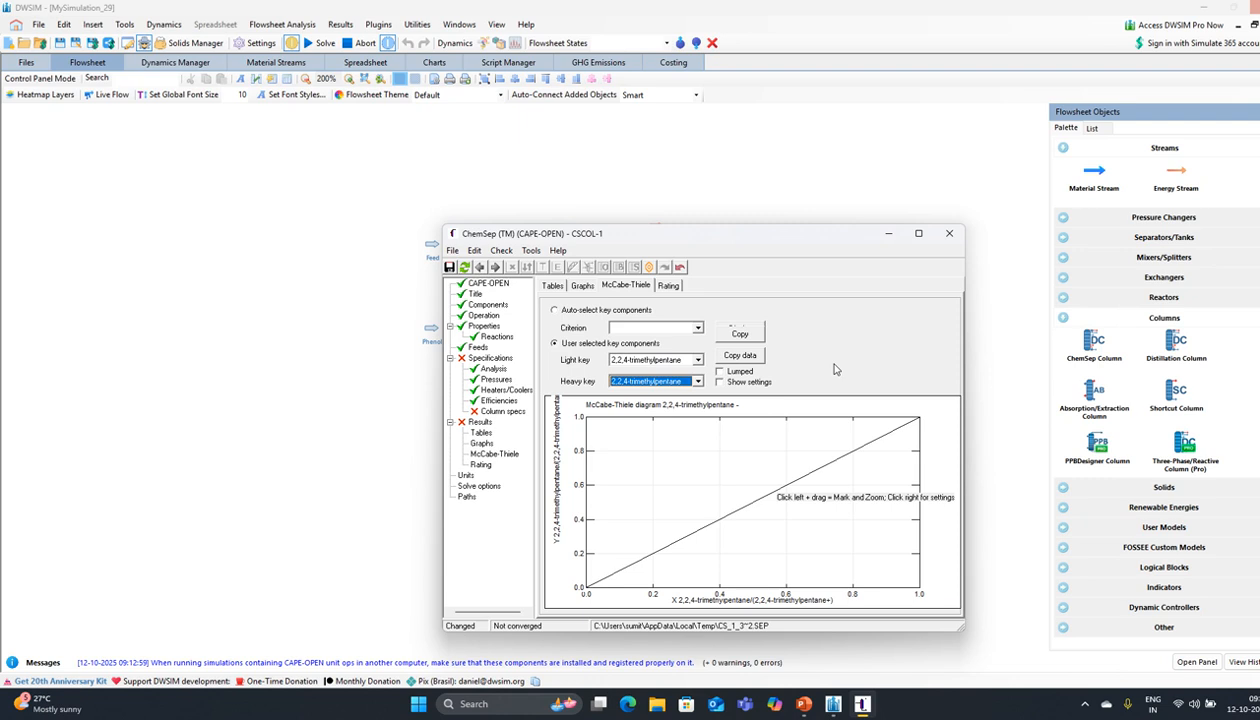
{"action": "left_click", "coordinate": [698, 381]}
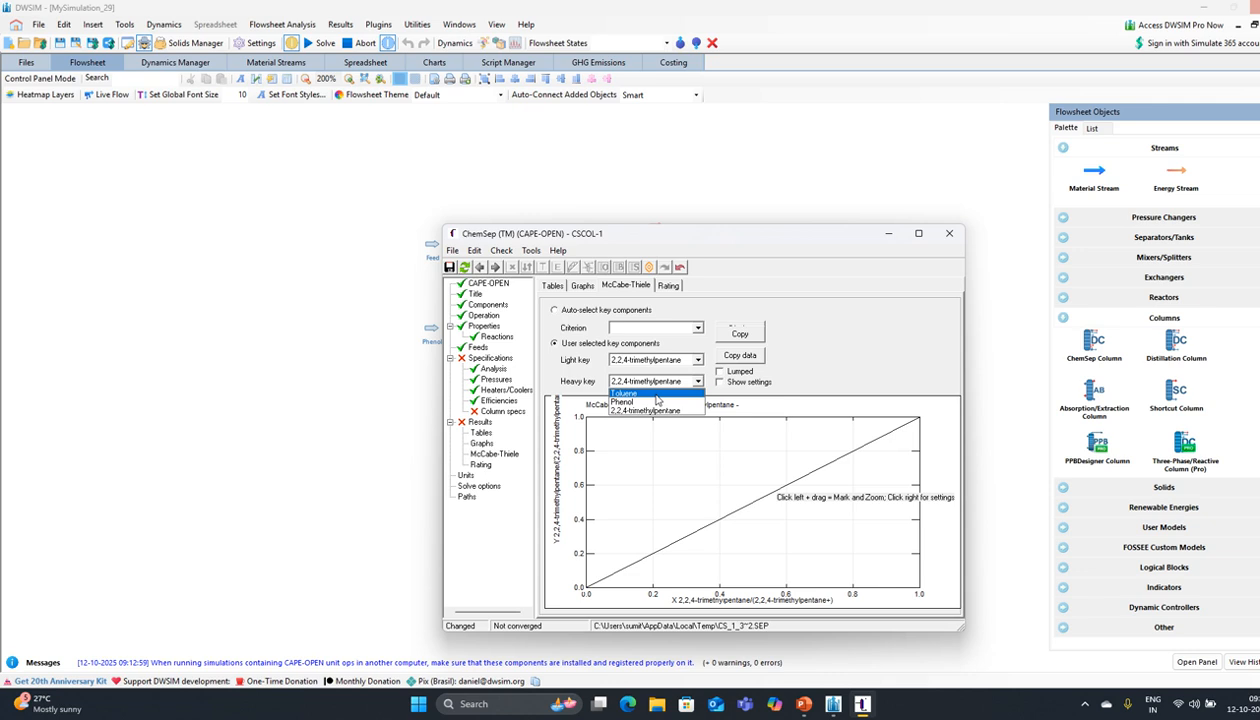
{"action": "left_click", "coordinate": [655, 394]}
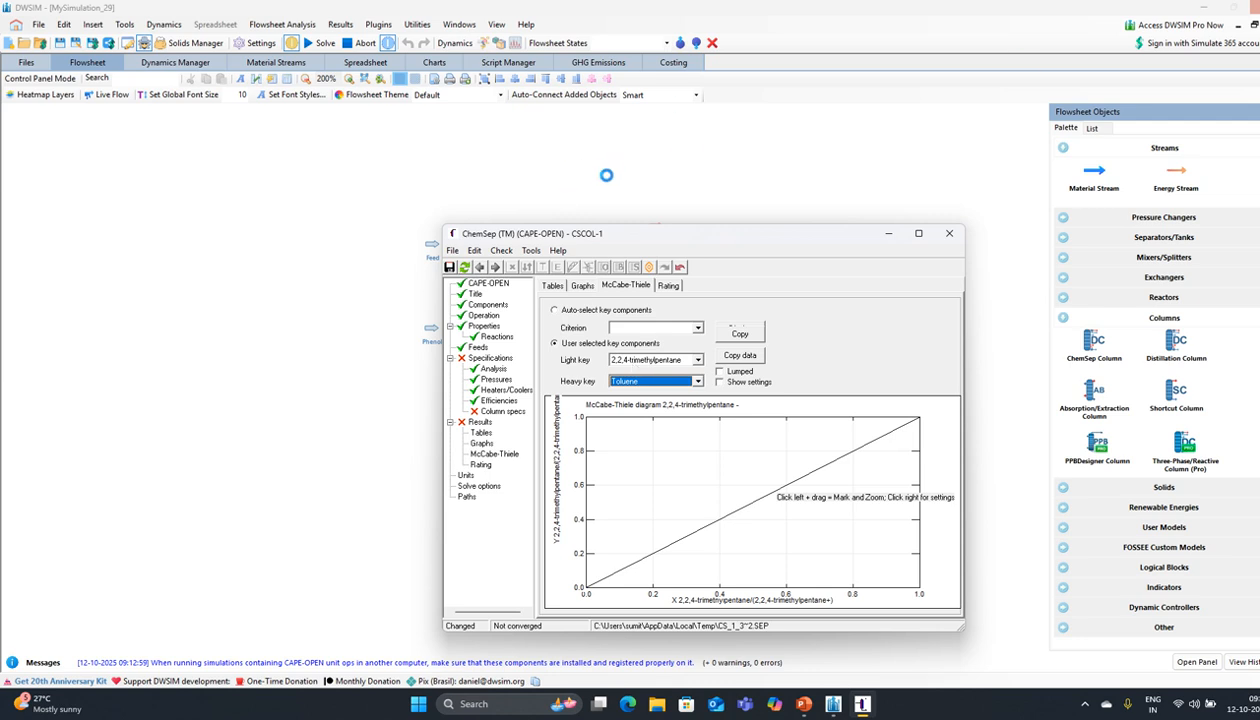
Step: Switch the ChemSep column's unit set to SI
{"action": "left_click", "coordinate": [495, 268]}
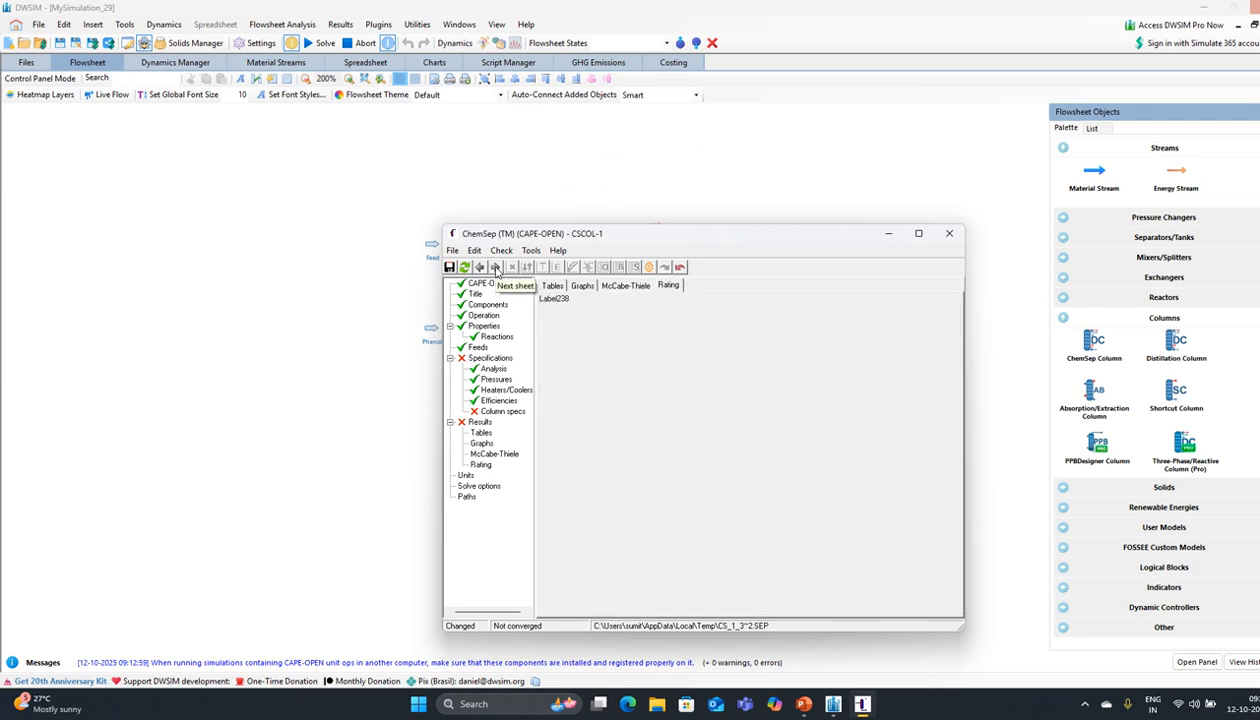
{"action": "left_click", "coordinate": [495, 268]}
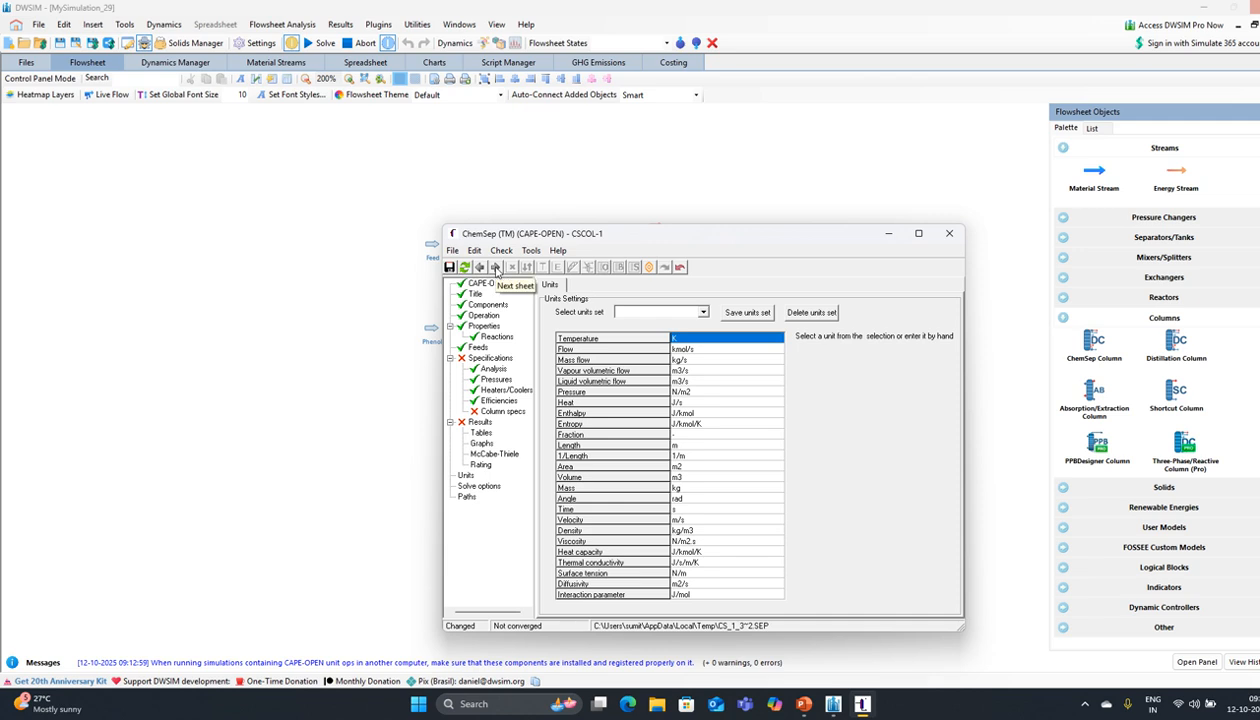
{"action": "left_click", "coordinate": [665, 313]}
{"action": "left_click", "coordinate": [655, 325]}
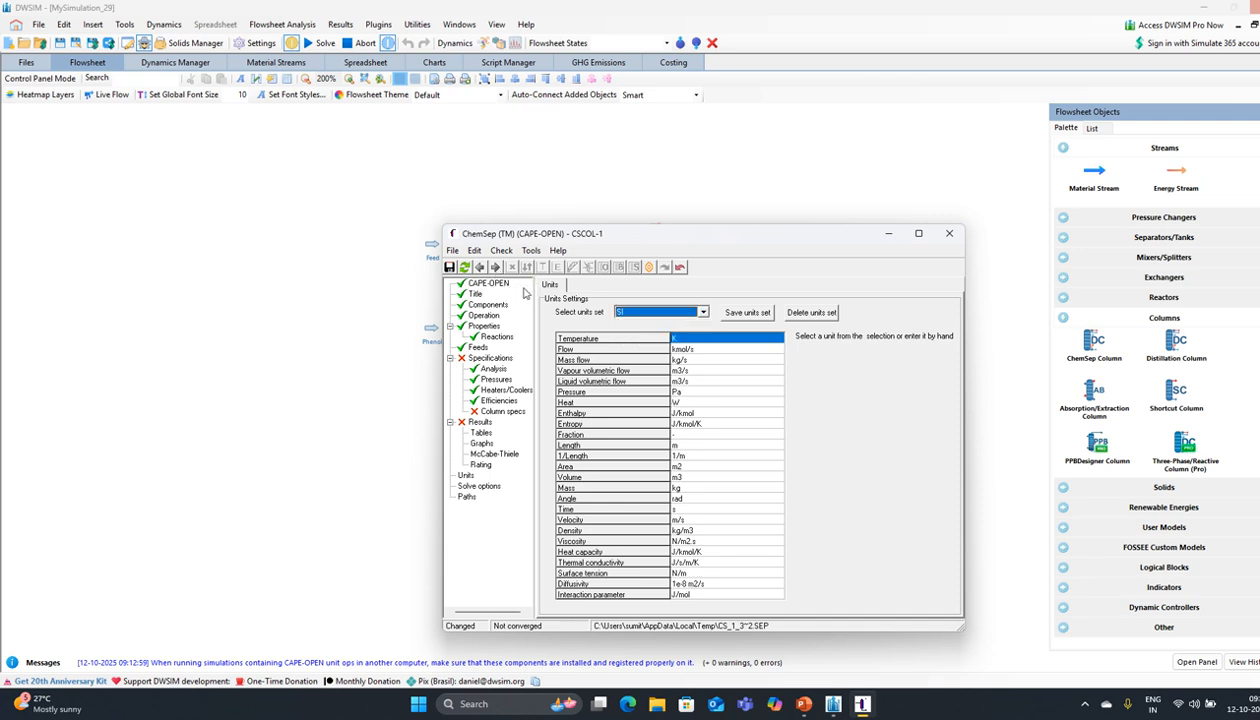
Step: Make the bottom product specification a Toluene component recovery of 0.99
{"action": "left_click", "coordinate": [495, 268]}
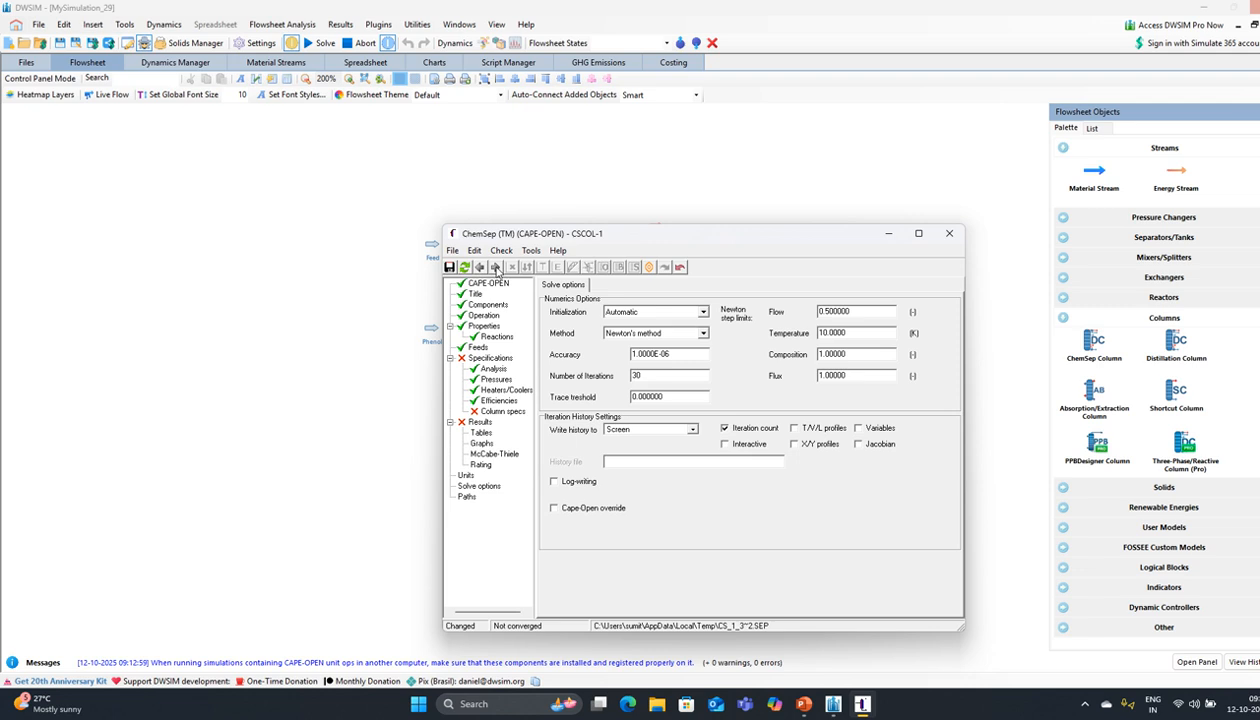
{"action": "left_click", "coordinate": [495, 268]}
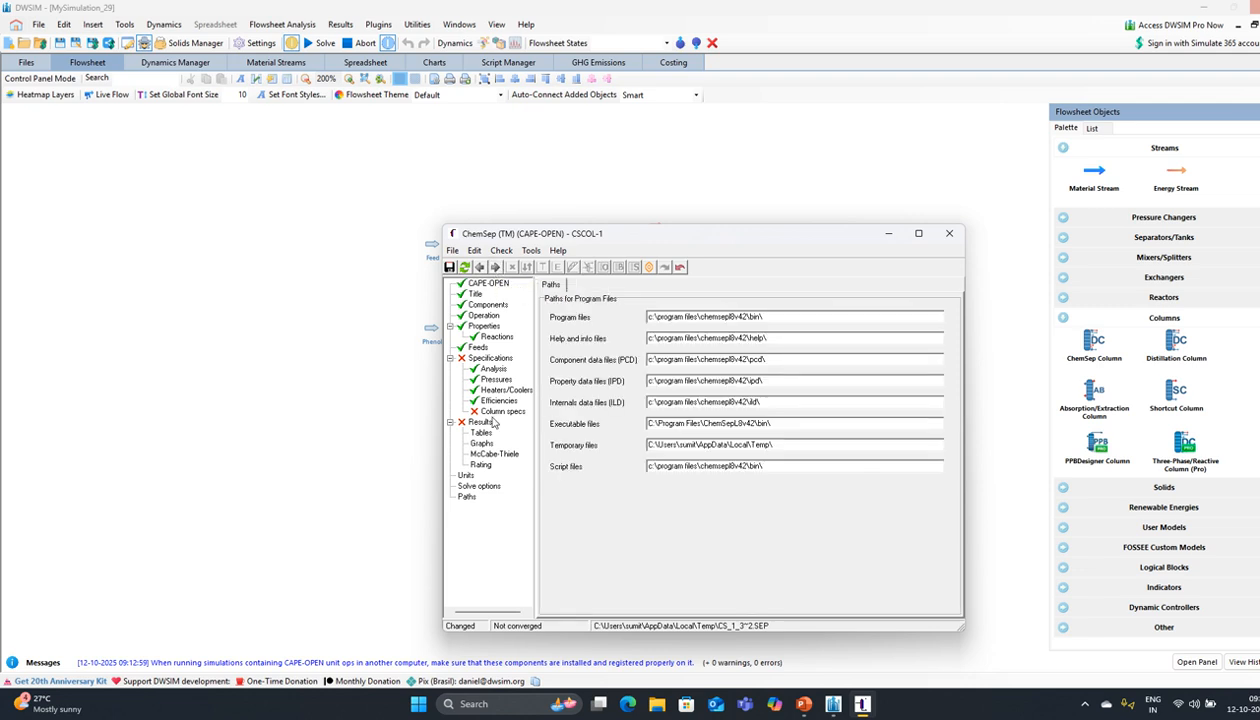
{"action": "left_click", "coordinate": [486, 357]}
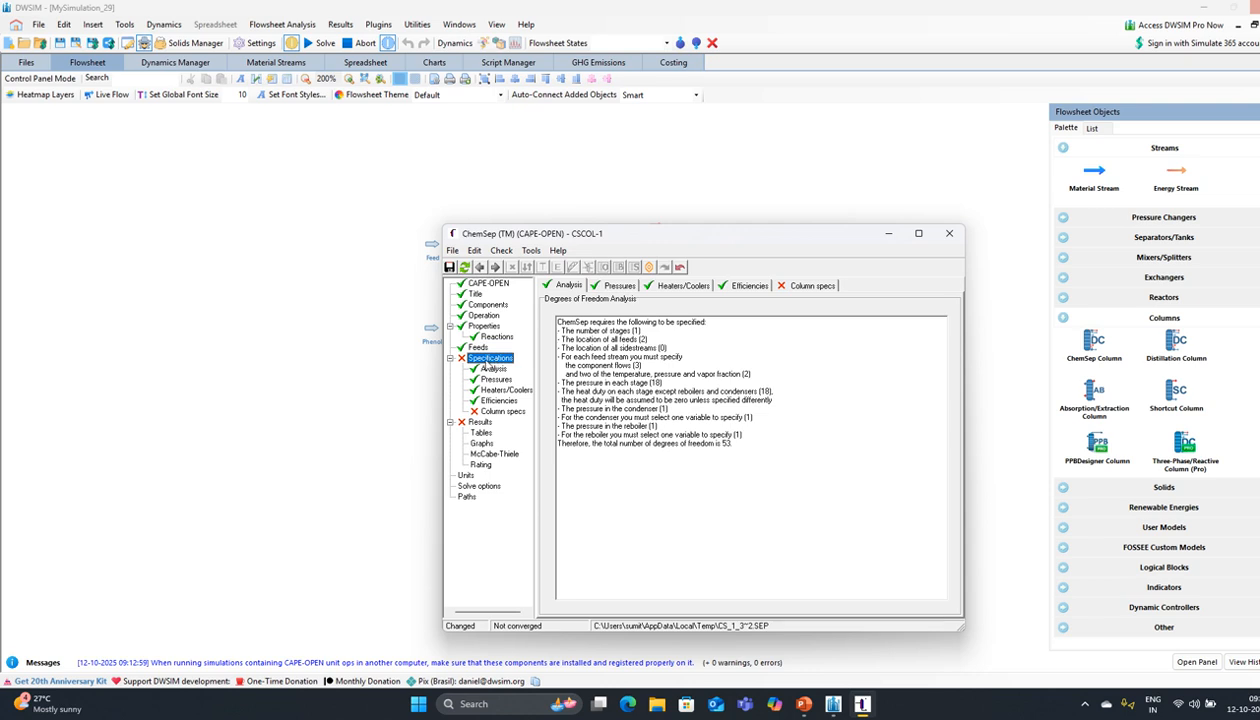
{"action": "left_click", "coordinate": [488, 411]}
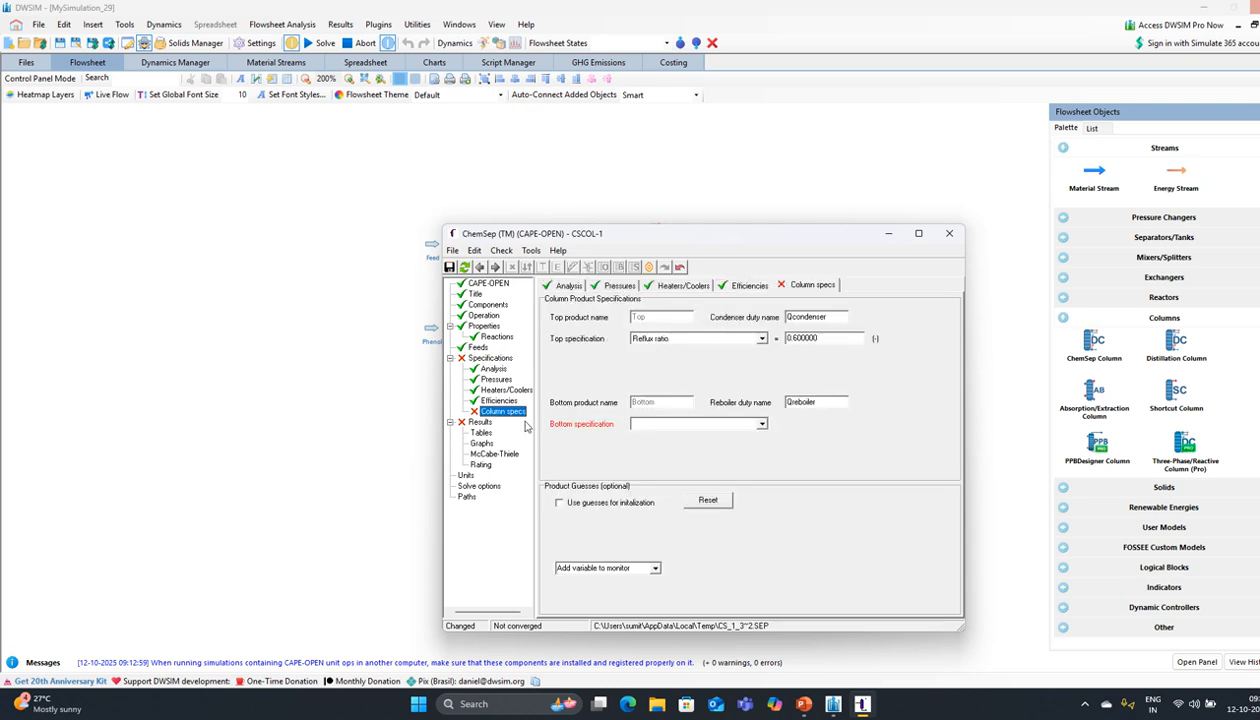
{"action": "left_click", "coordinate": [748, 425]}
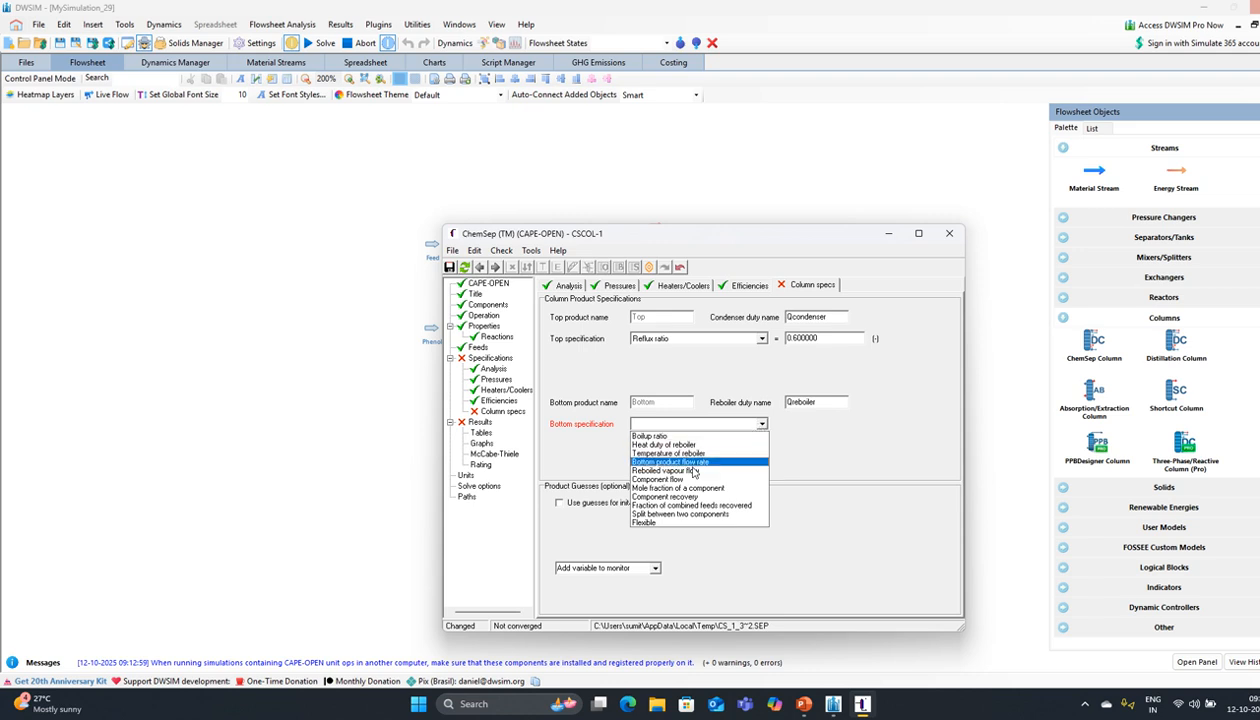
{"action": "left_click", "coordinate": [680, 496]}
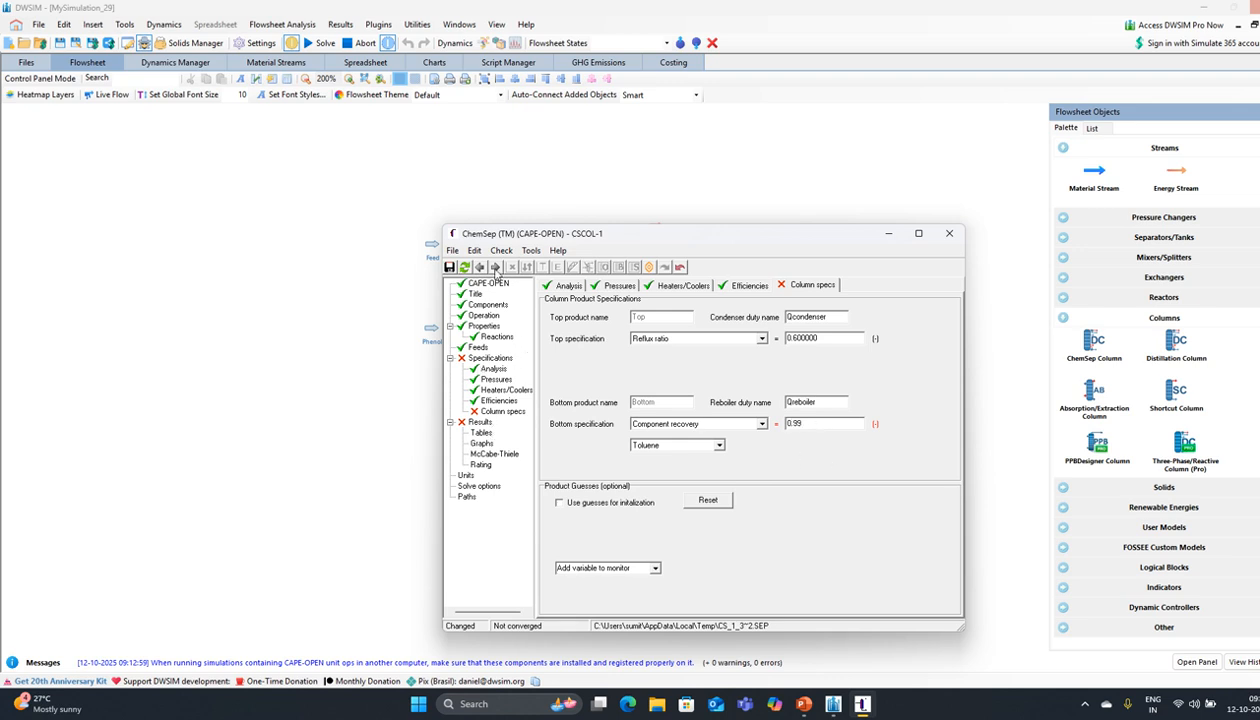
Step: On the CAPE-OPEN settings, let ChemSep use its own property models
{"action": "left_click", "coordinate": [495, 267]}
{"action": "left_click", "coordinate": [495, 267]}
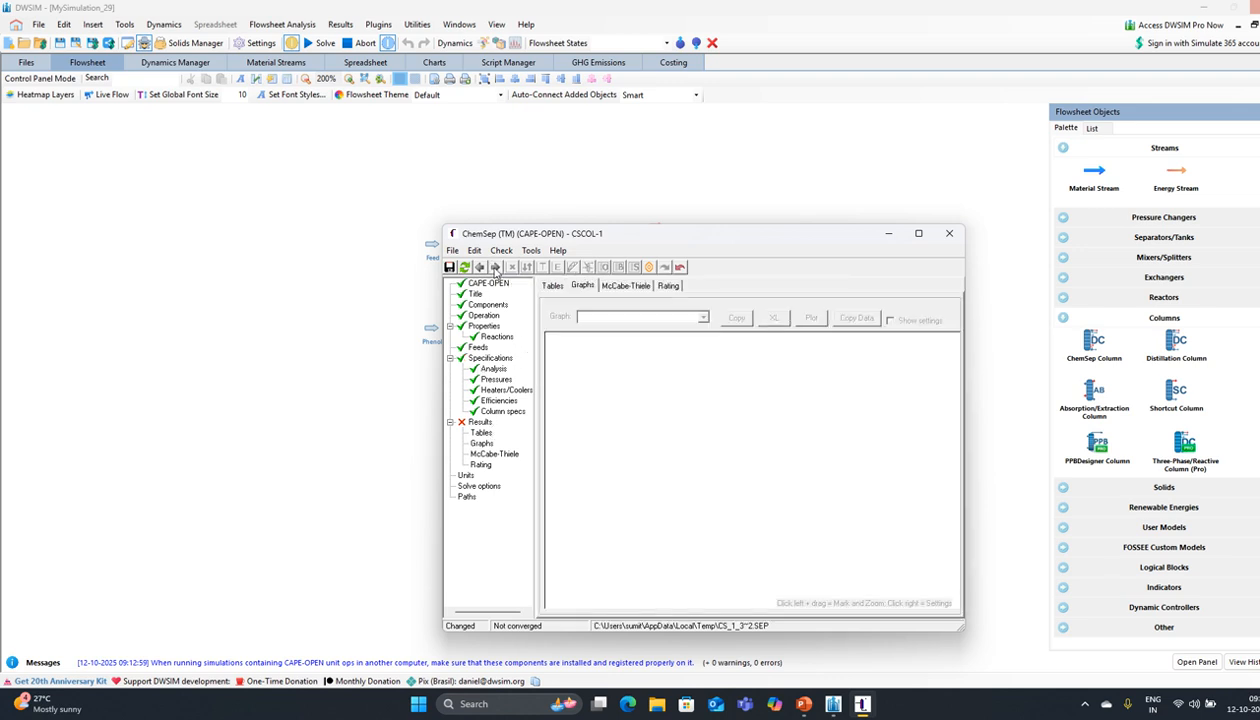
{"action": "left_click", "coordinate": [495, 267]}
{"action": "left_click", "coordinate": [495, 267]}
{"action": "left_click", "coordinate": [495, 267]}
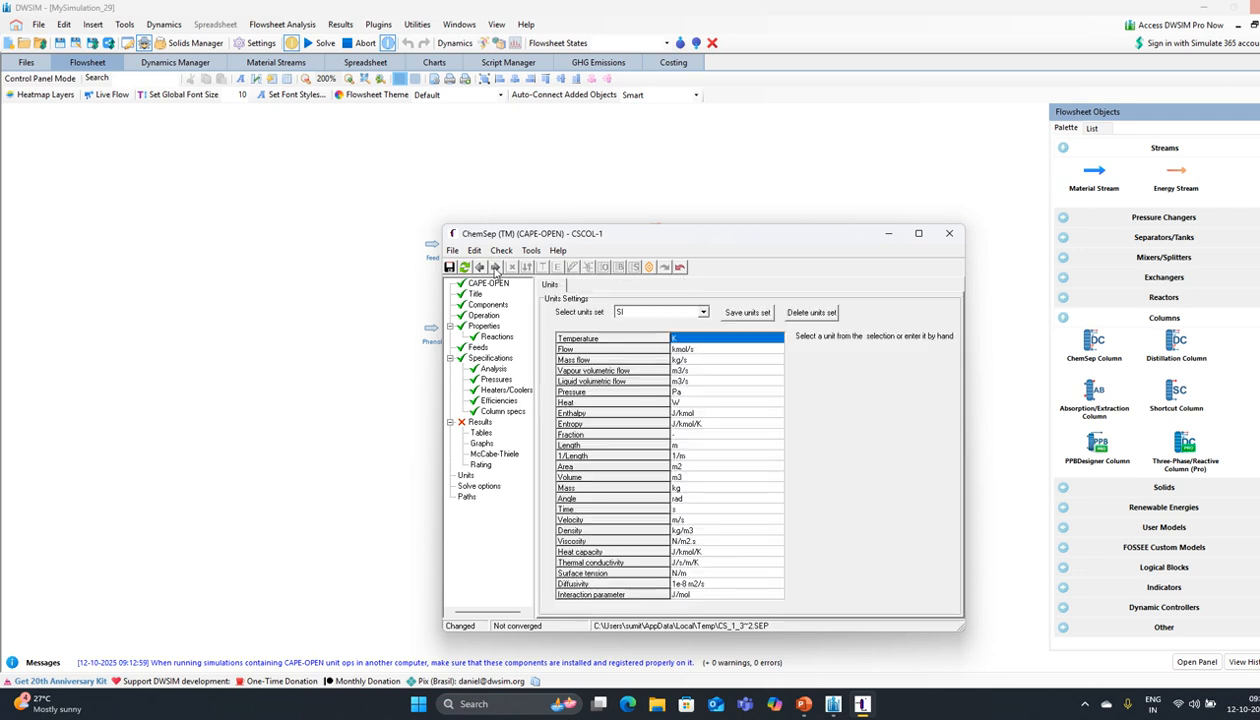
{"action": "left_click", "coordinate": [477, 281]}
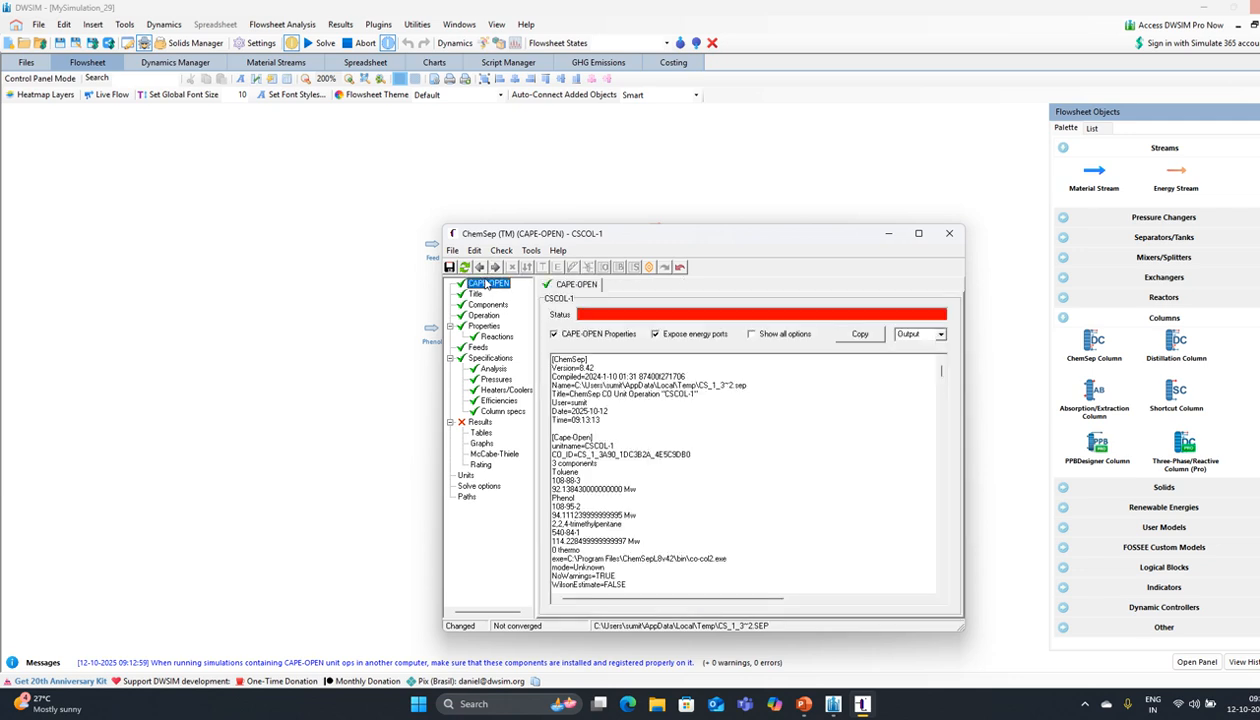
{"action": "left_click", "coordinate": [554, 334]}
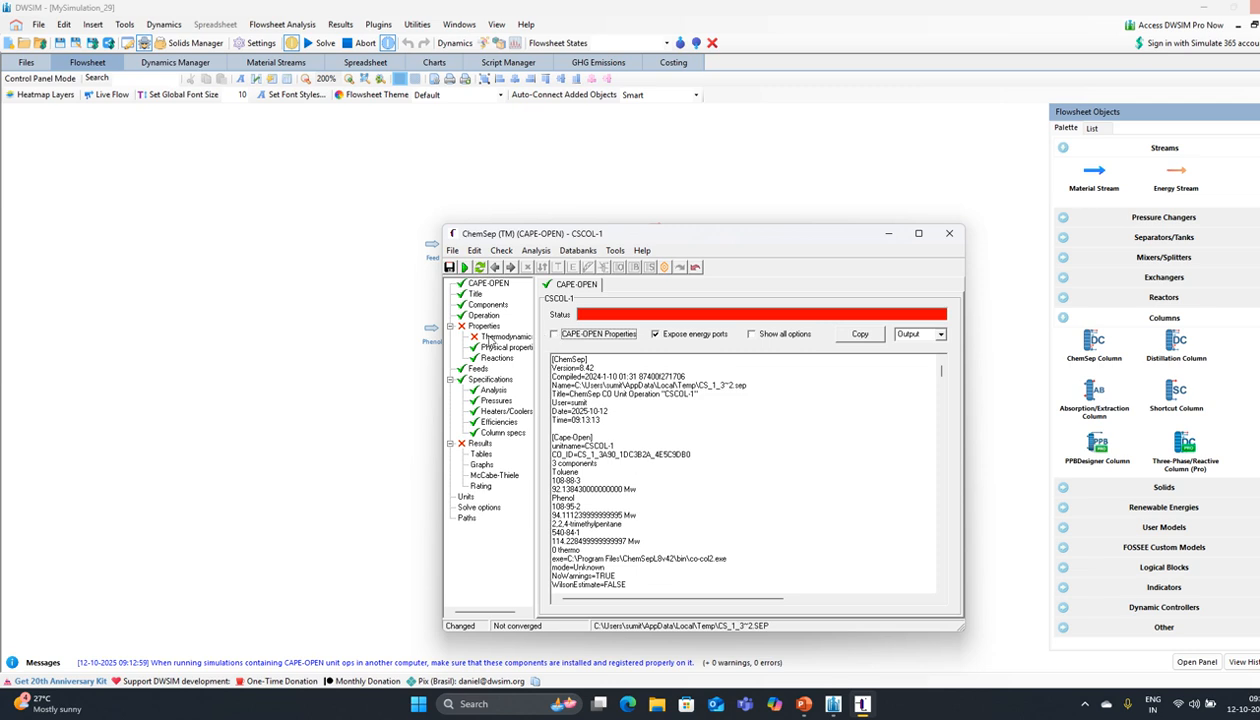
Step: Set the K-value model to DECHEMA and the activity coefficient model to UNIQUAC
{"action": "left_click", "coordinate": [479, 328]}
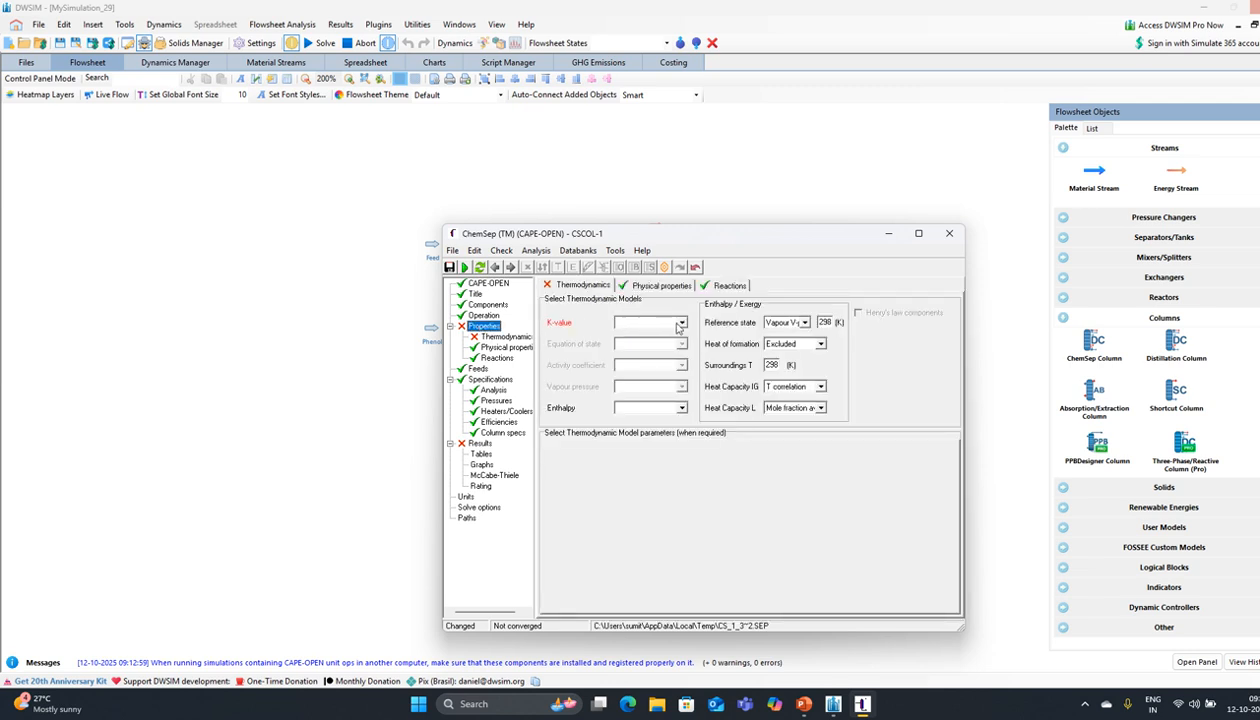
{"action": "left_click", "coordinate": [679, 324]}
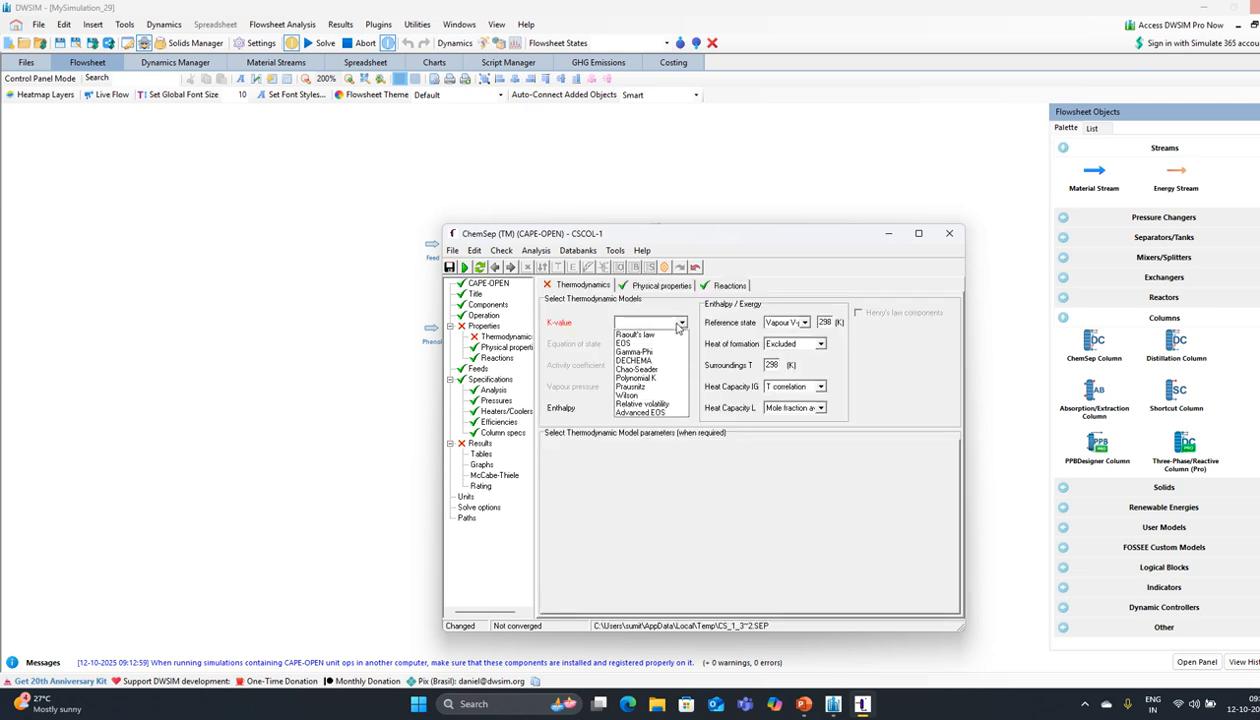
{"action": "left_click", "coordinate": [648, 361]}
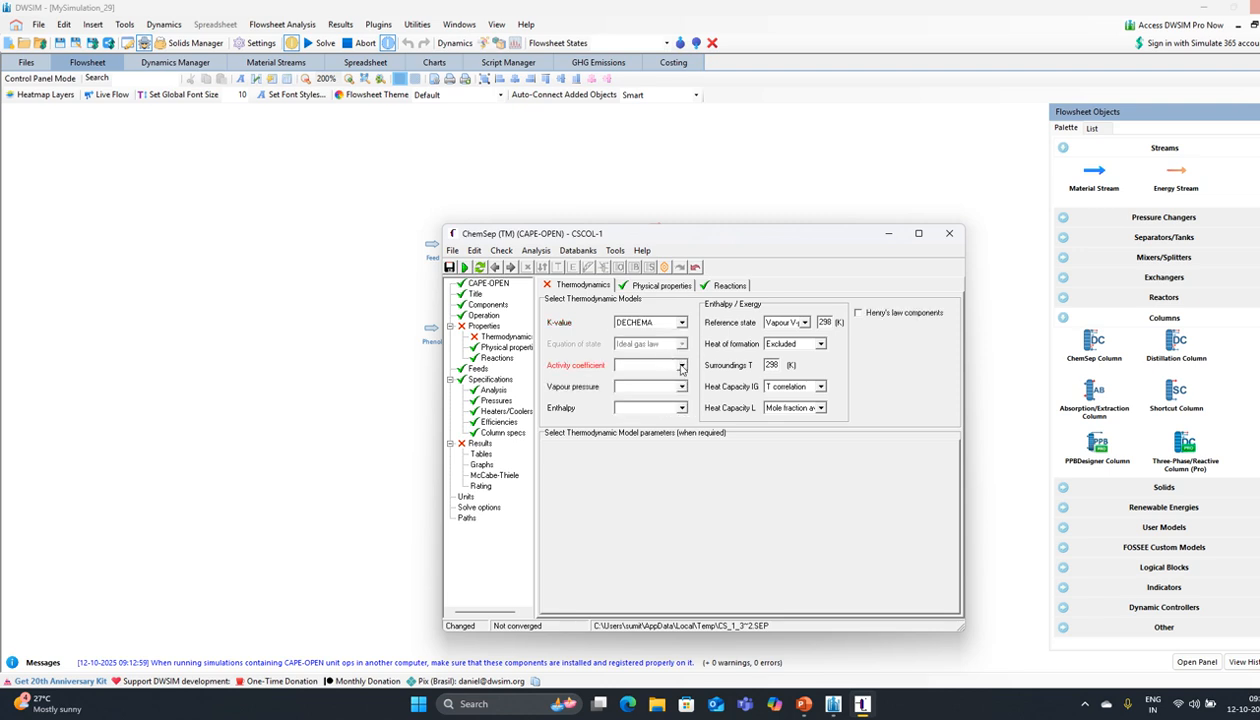
{"action": "left_click", "coordinate": [672, 364]}
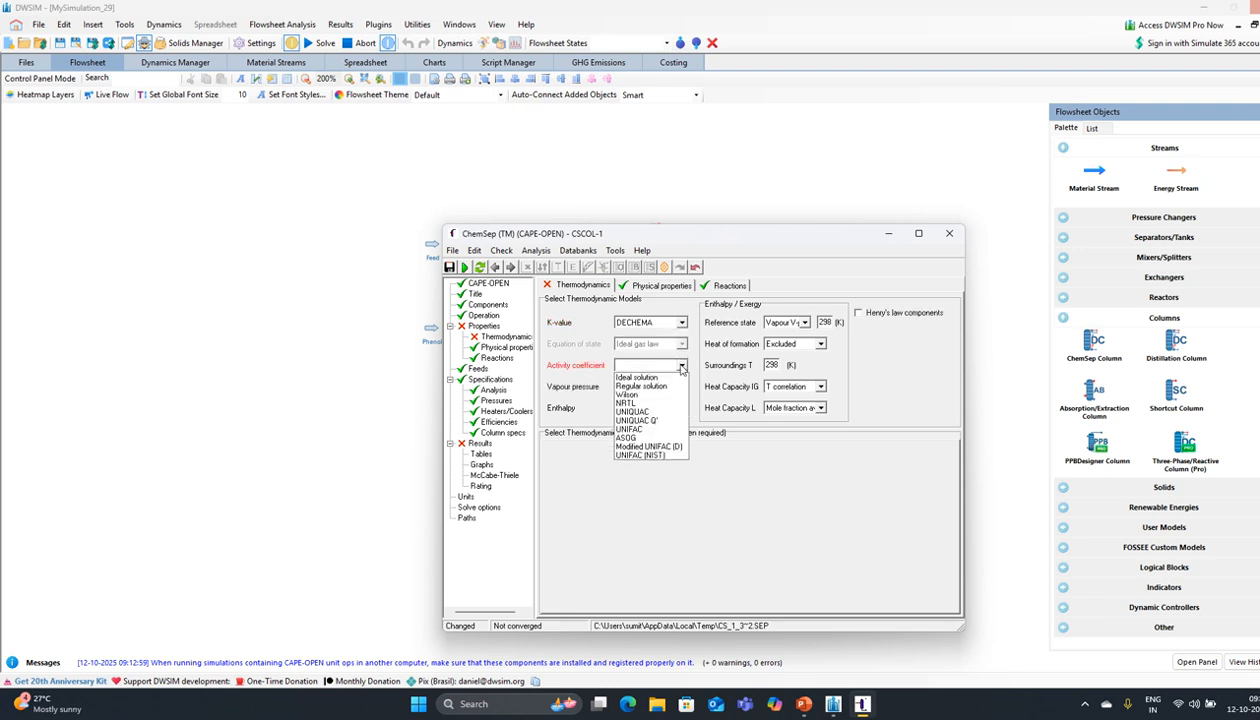
{"action": "left_click", "coordinate": [664, 394]}
{"action": "left_click", "coordinate": [670, 365]}
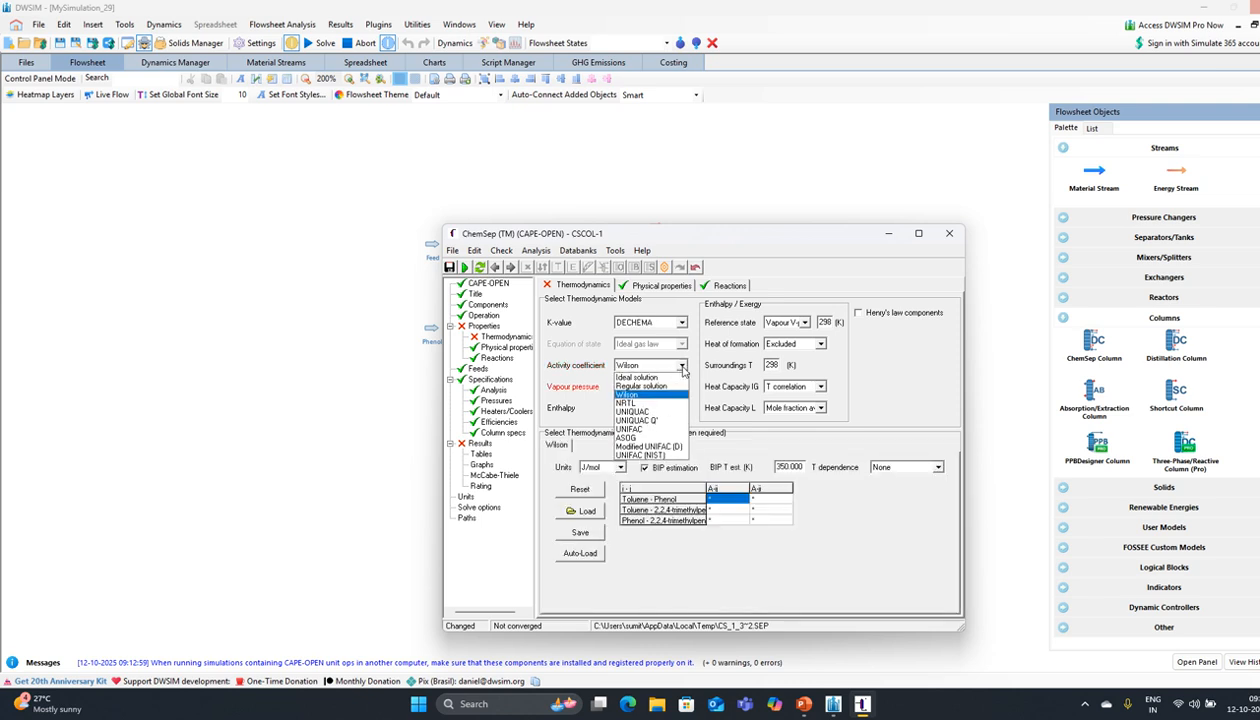
{"action": "left_click", "coordinate": [638, 411]}
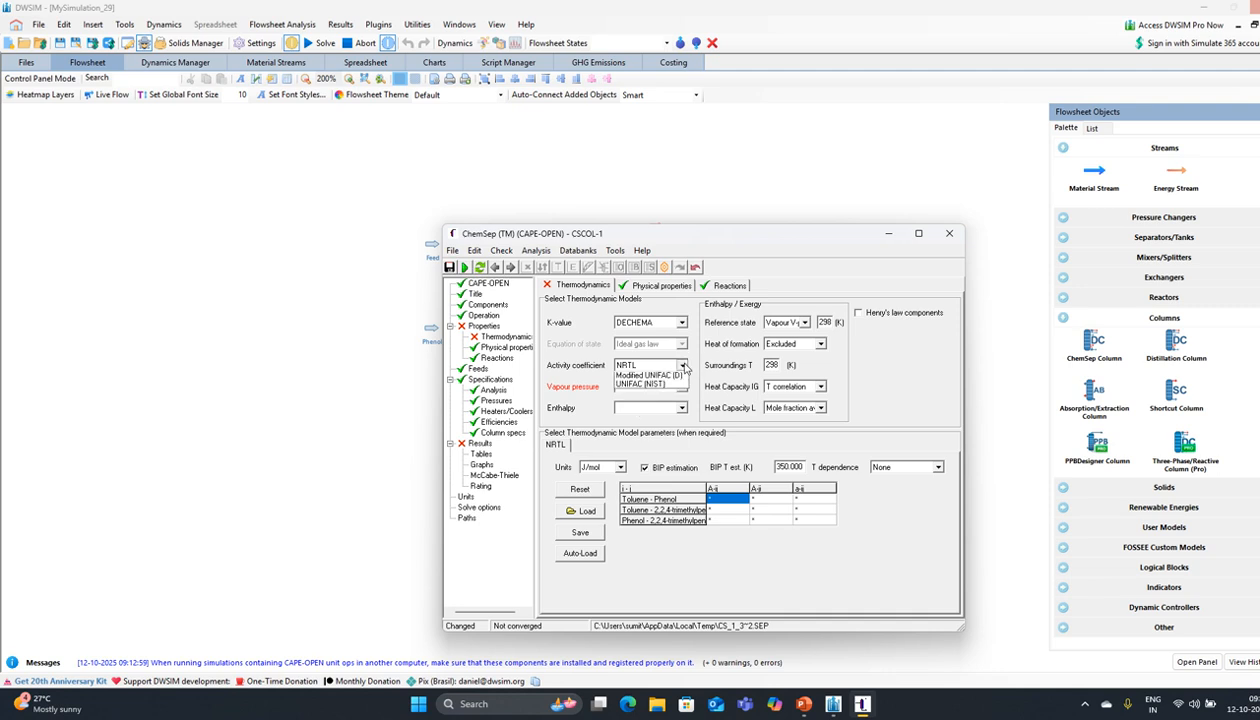
{"action": "left_click", "coordinate": [681, 365]}
{"action": "left_click", "coordinate": [652, 408]}
Step: Set vapour pressure to Lee Kesler and enthalpy to Soave-RK
{"action": "left_click", "coordinate": [681, 388]}
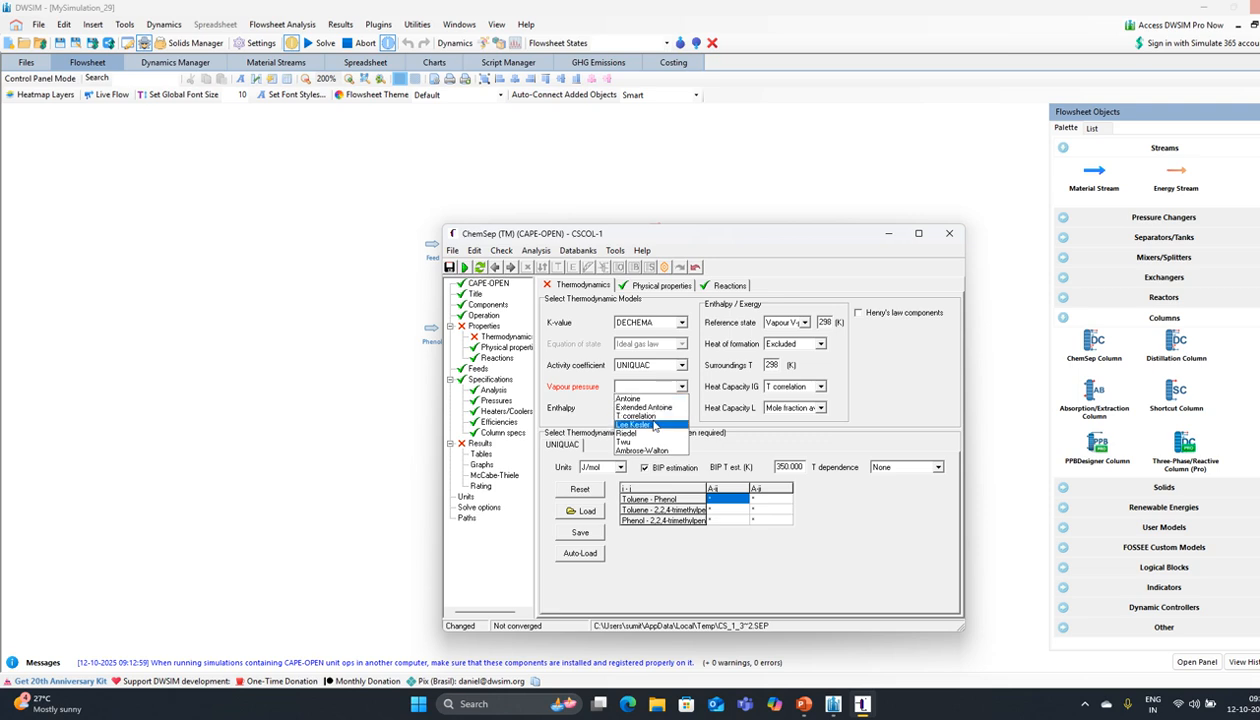
{"action": "left_click", "coordinate": [655, 425]}
{"action": "left_click", "coordinate": [669, 404]}
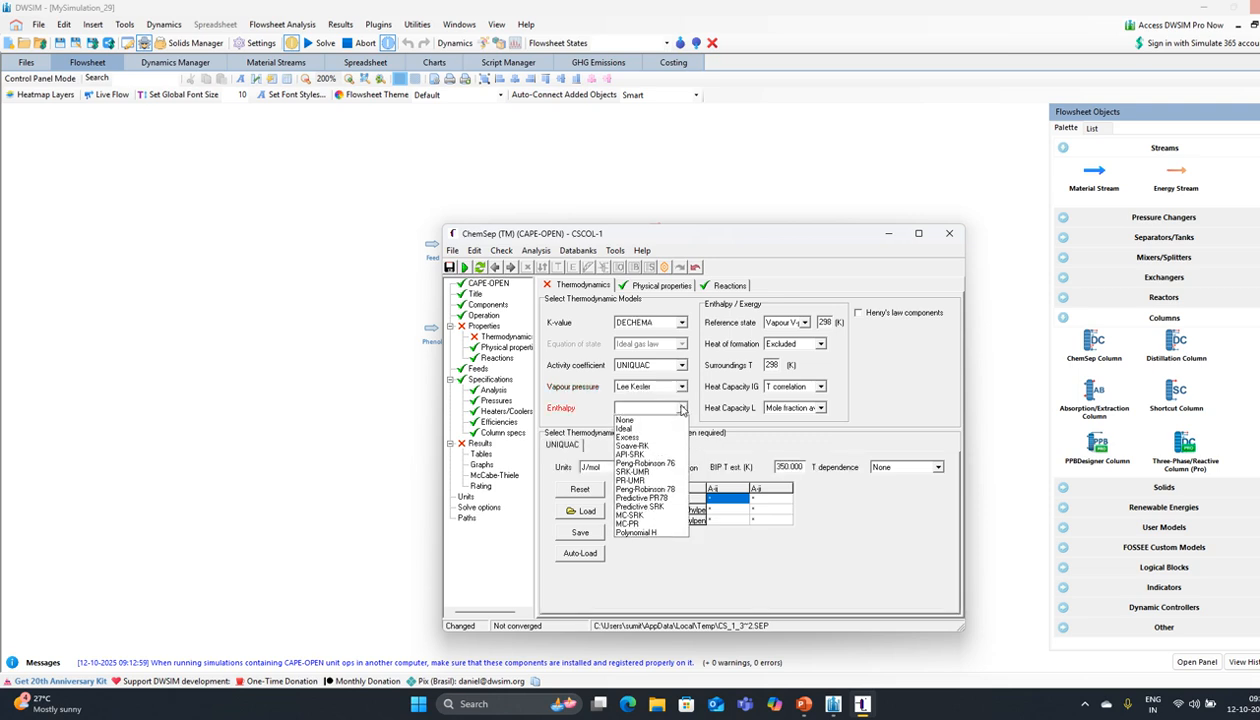
{"action": "left_click", "coordinate": [649, 446]}
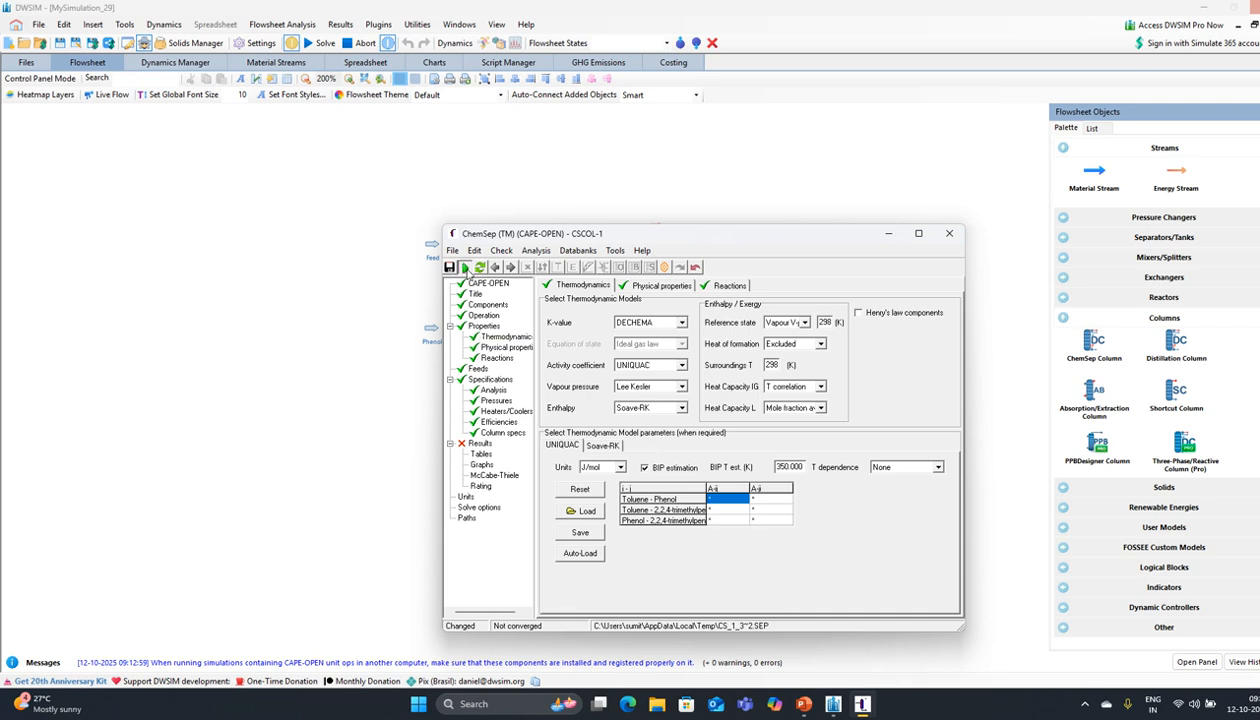
Step: Run the column, accept the prompts, and close out after the 'No feed!' failure
{"action": "left_click", "coordinate": [464, 267]}
{"action": "left_click", "coordinate": [640, 386]}
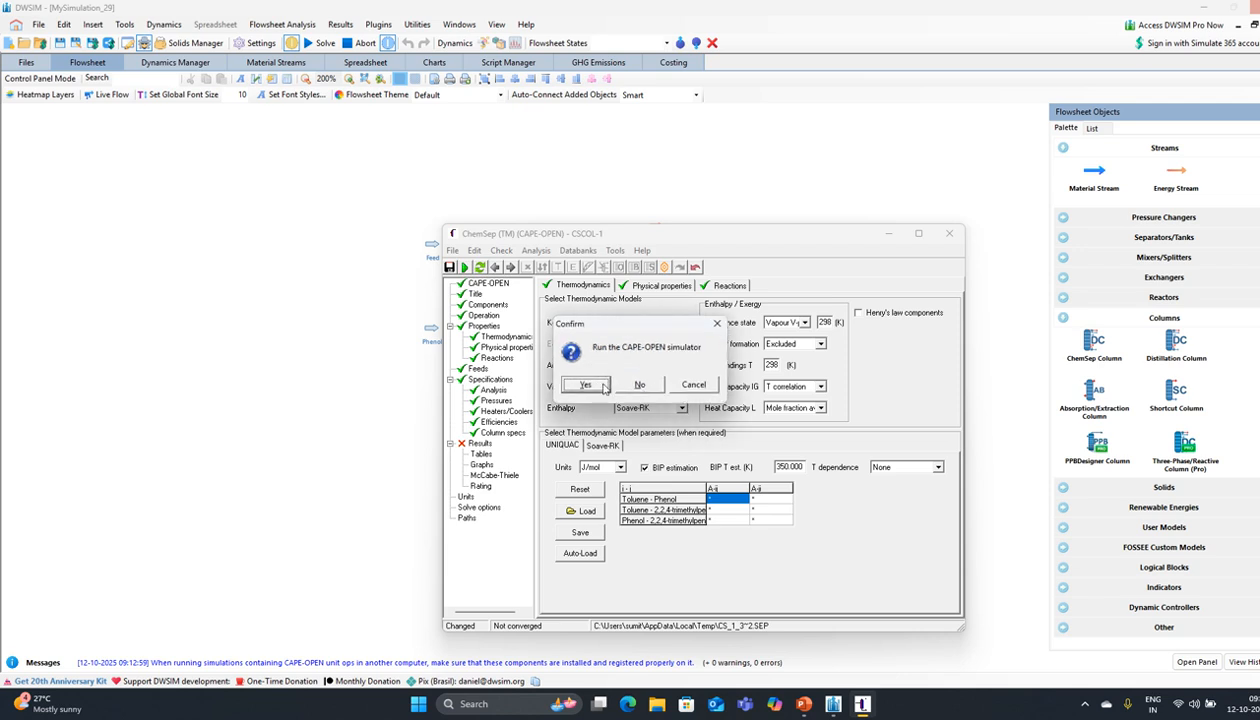
{"action": "left_click", "coordinate": [556, 382]}
{"action": "left_click", "coordinate": [590, 384]}
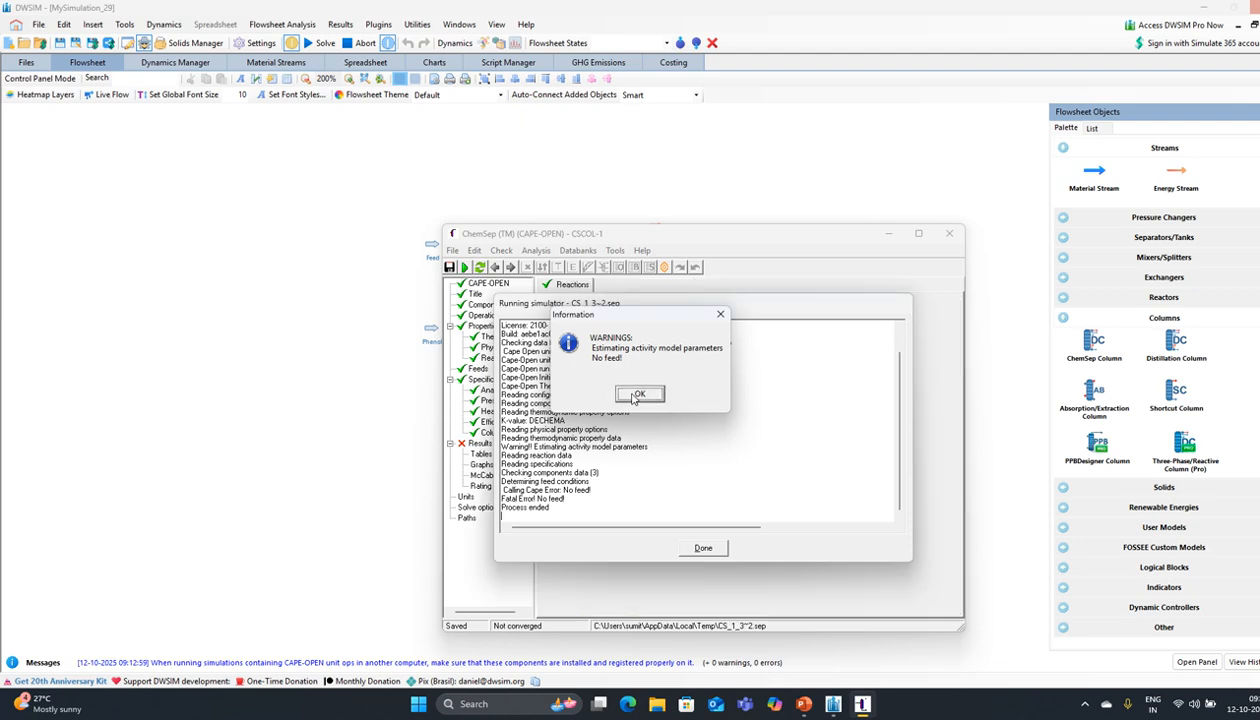
{"action": "left_click", "coordinate": [633, 395]}
{"action": "left_click", "coordinate": [703, 545]}
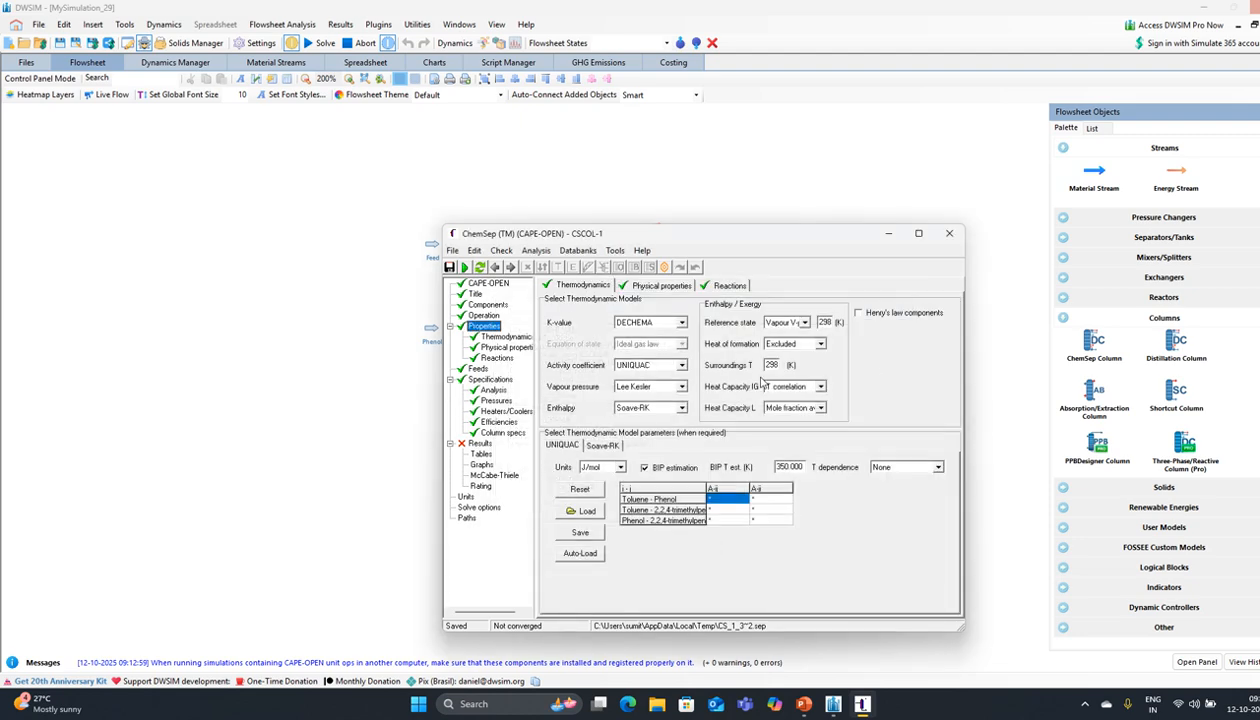
{"action": "left_click", "coordinate": [946, 233]}
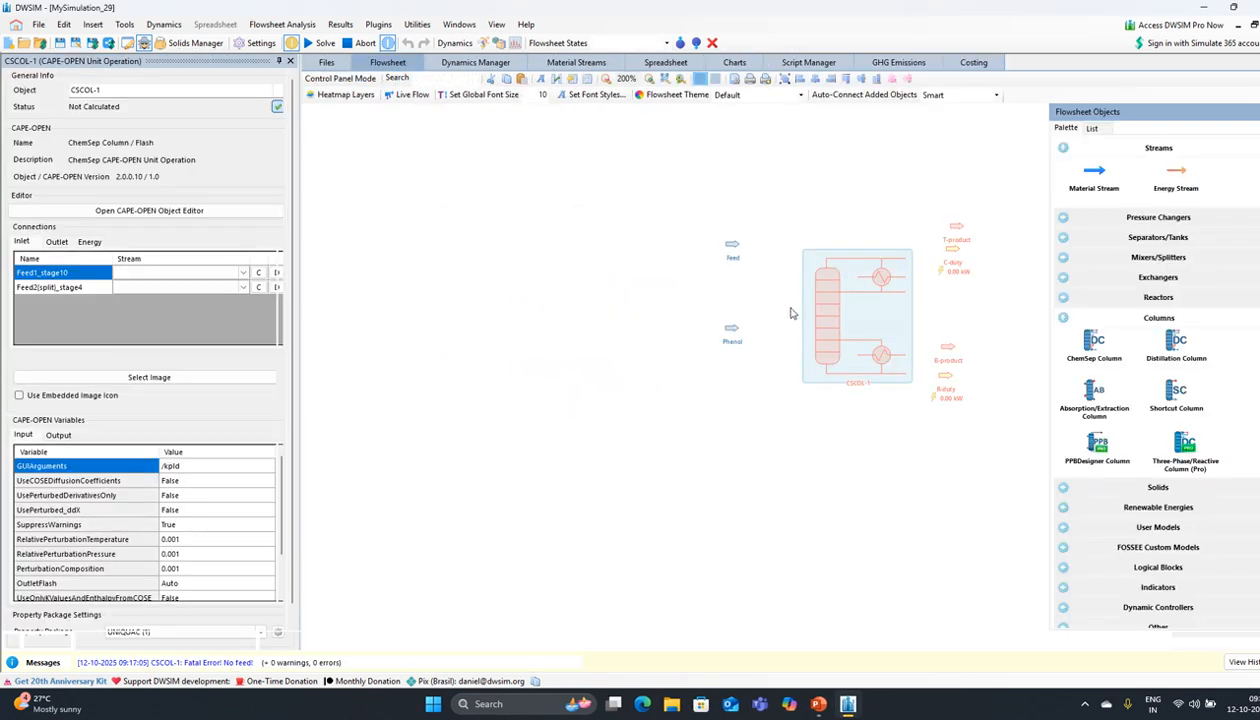
Step: Connect Feed to stage 10 and Phenol to stage 4, then reposition the Phenol stream
{"action": "left_click", "coordinate": [236, 276]}
{"action": "left_click", "coordinate": [182, 291]}
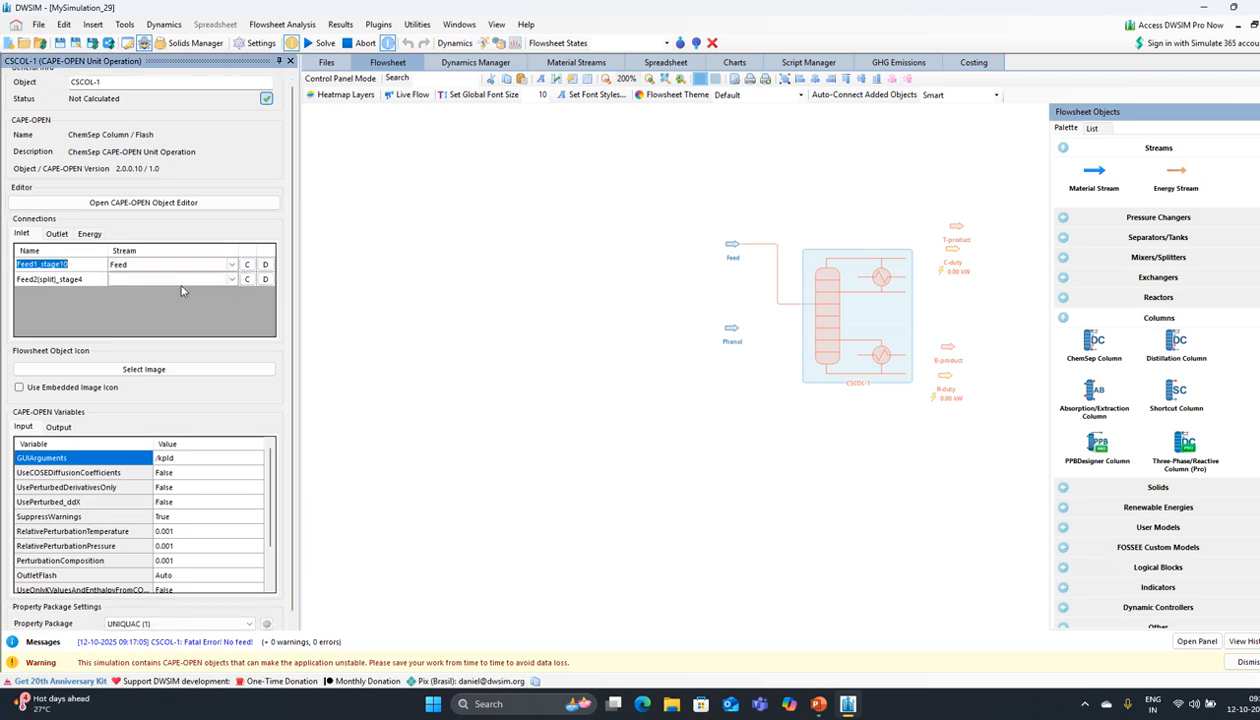
{"action": "left_click", "coordinate": [197, 283]}
{"action": "left_click", "coordinate": [231, 279]}
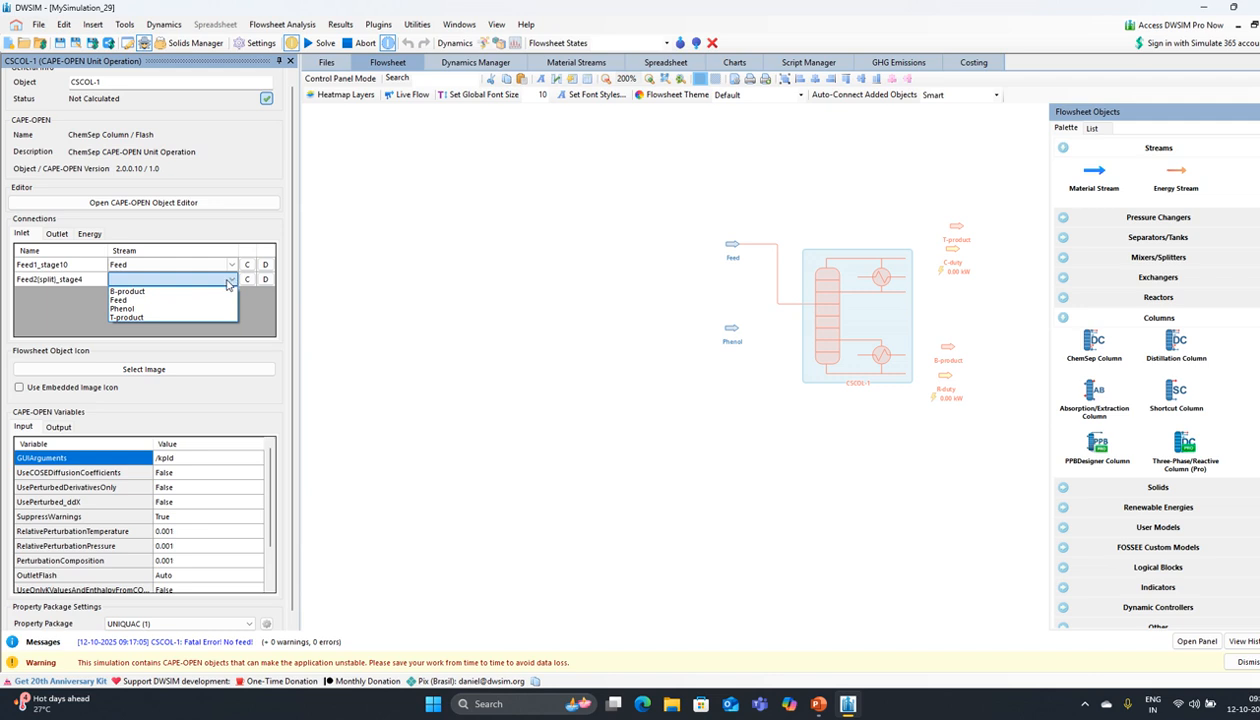
{"action": "left_click", "coordinate": [170, 311]}
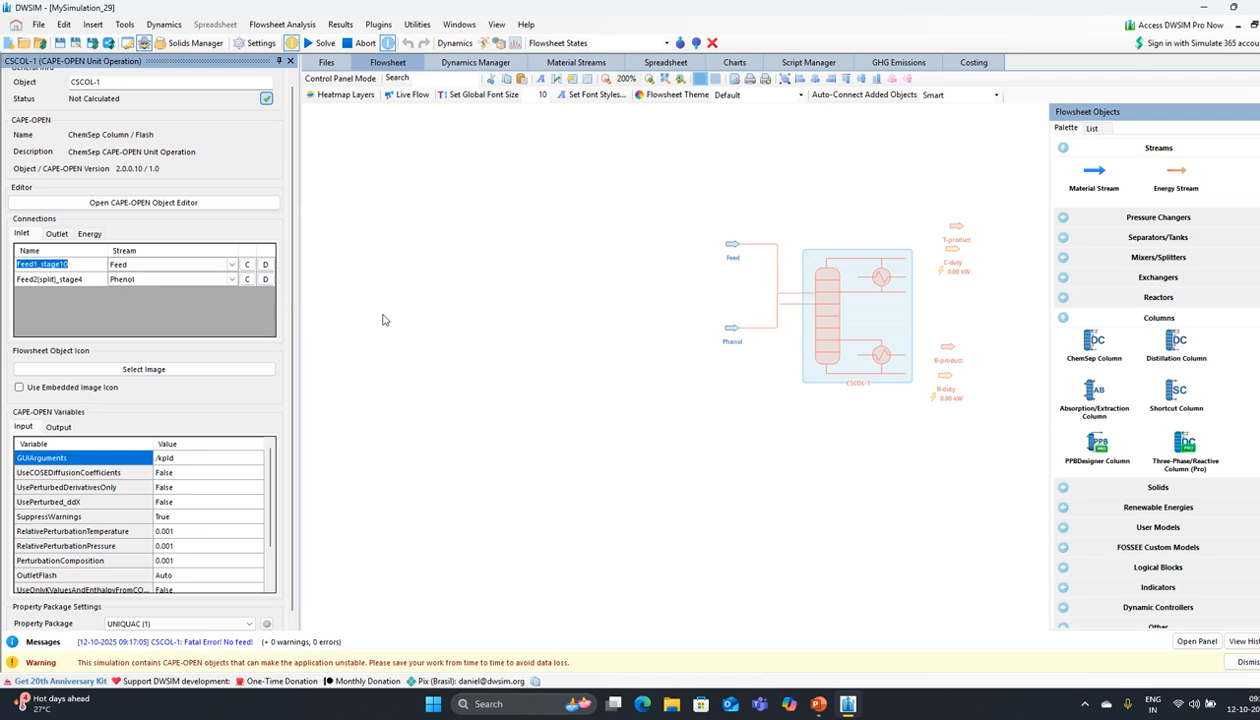
{"action": "left_click_drag", "start_coordinate": [731, 330], "coordinate": [709, 306]}
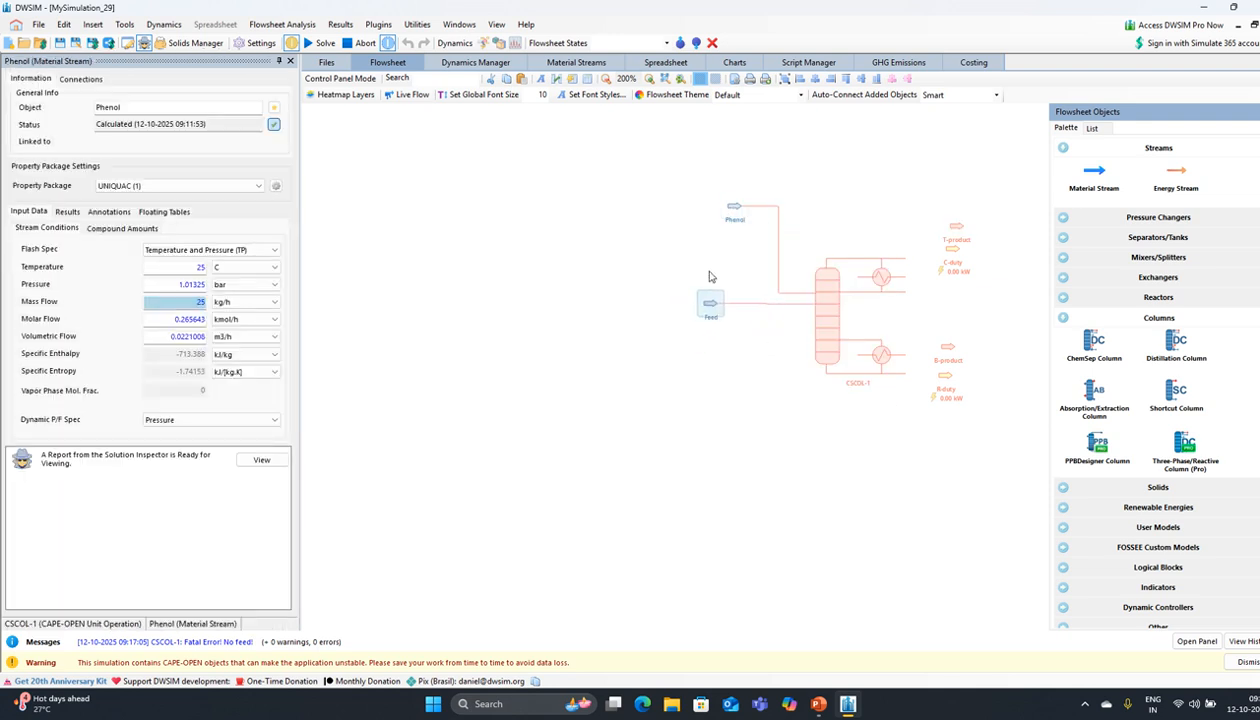
{"action": "left_click", "coordinate": [733, 208]}
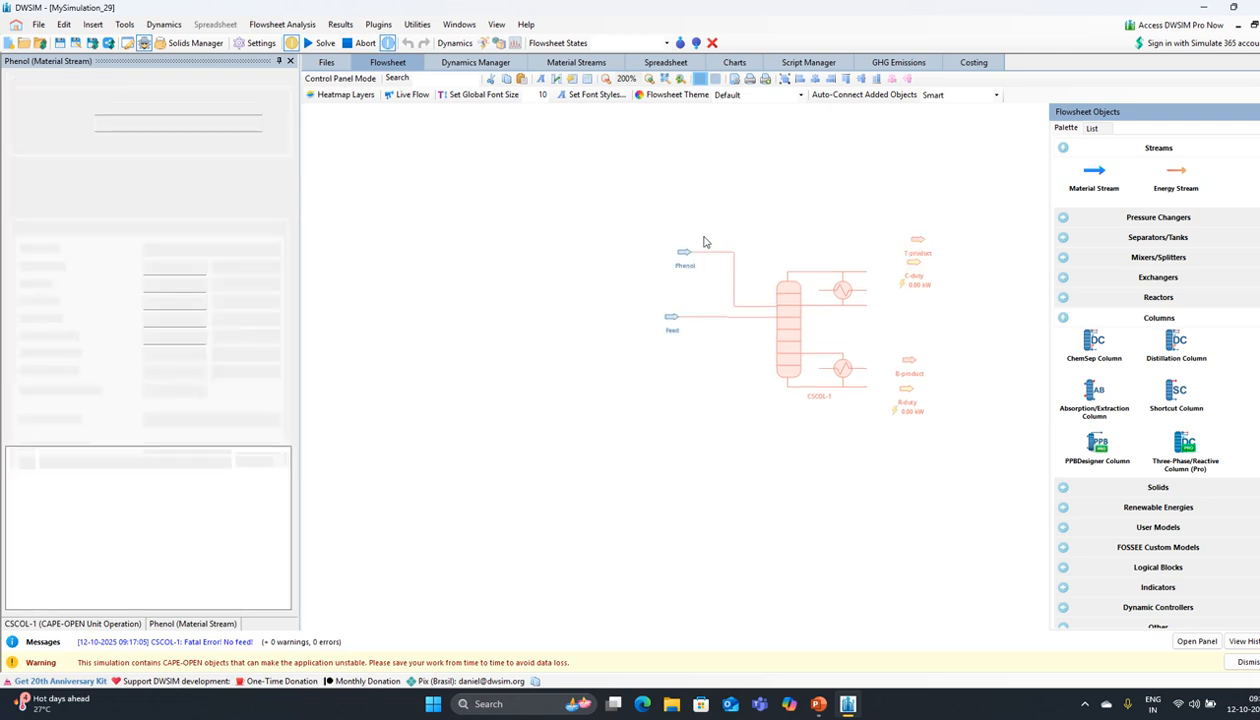
{"action": "left_click_drag", "start_coordinate": [686, 256], "coordinate": [672, 263]}
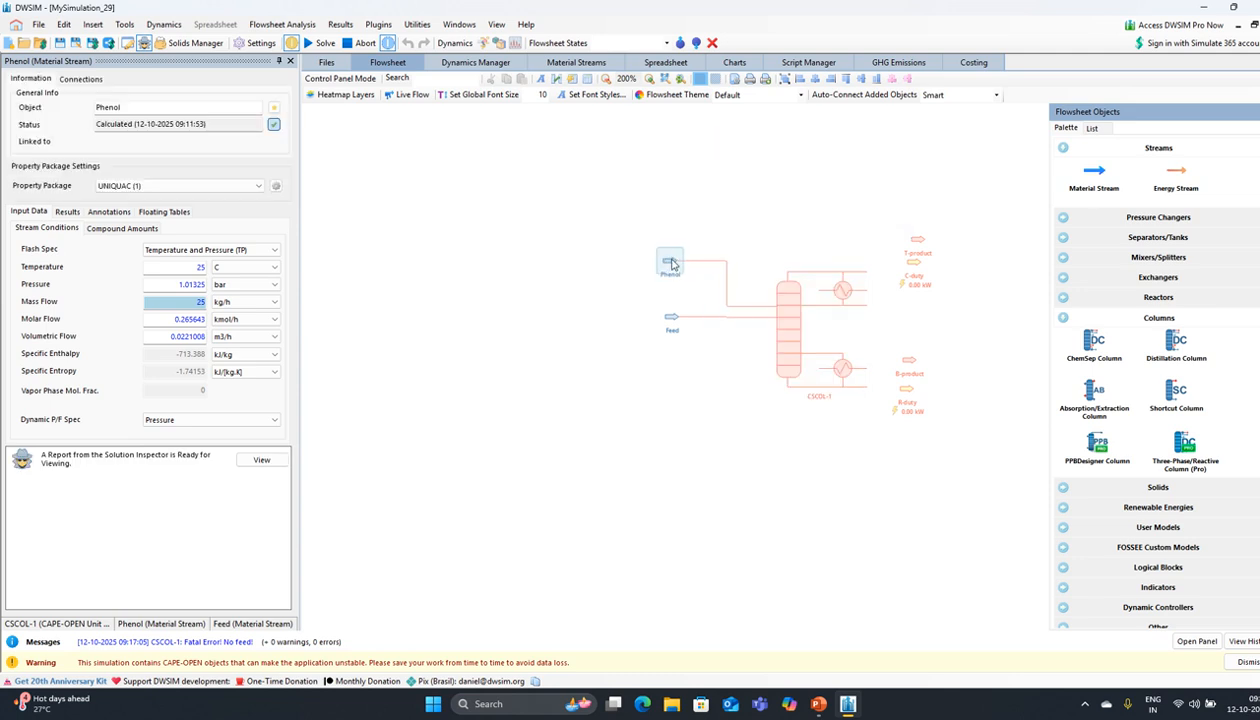
Step: Connect CSCOL-1's top product to T-product and bottom product to B-product
{"action": "left_click", "coordinate": [782, 303]}
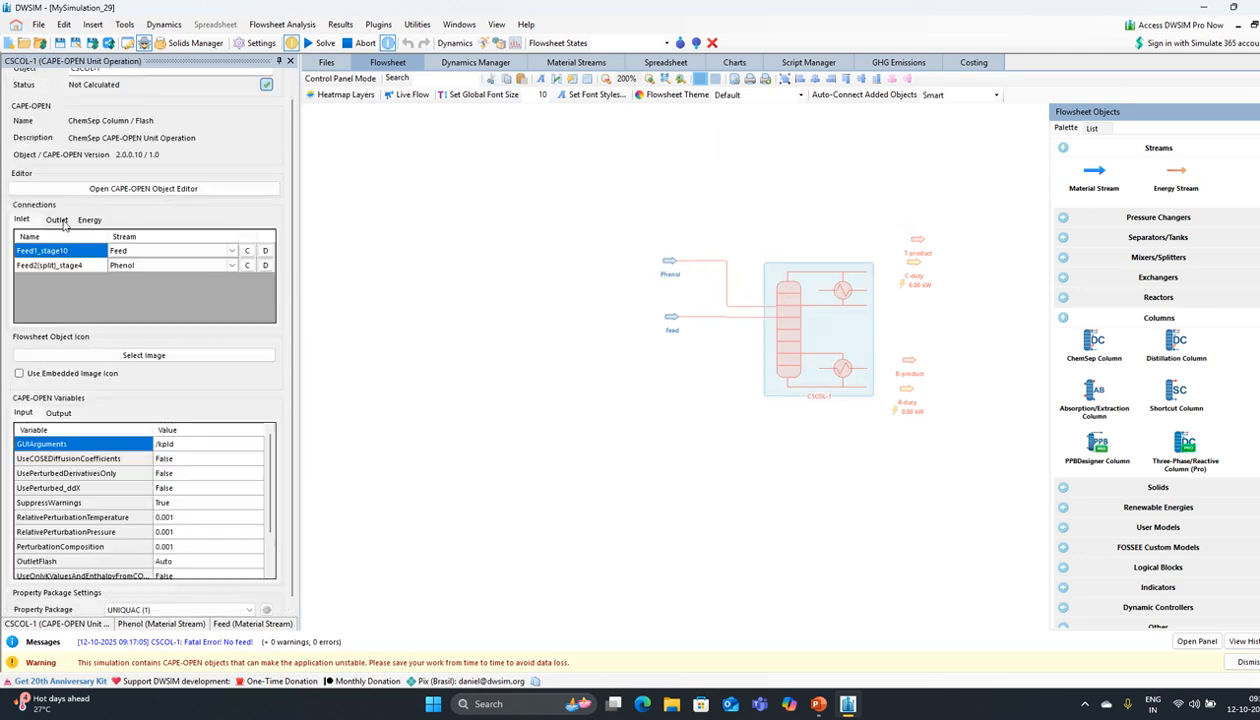
{"action": "left_click", "coordinate": [60, 221]}
{"action": "left_click", "coordinate": [198, 250]}
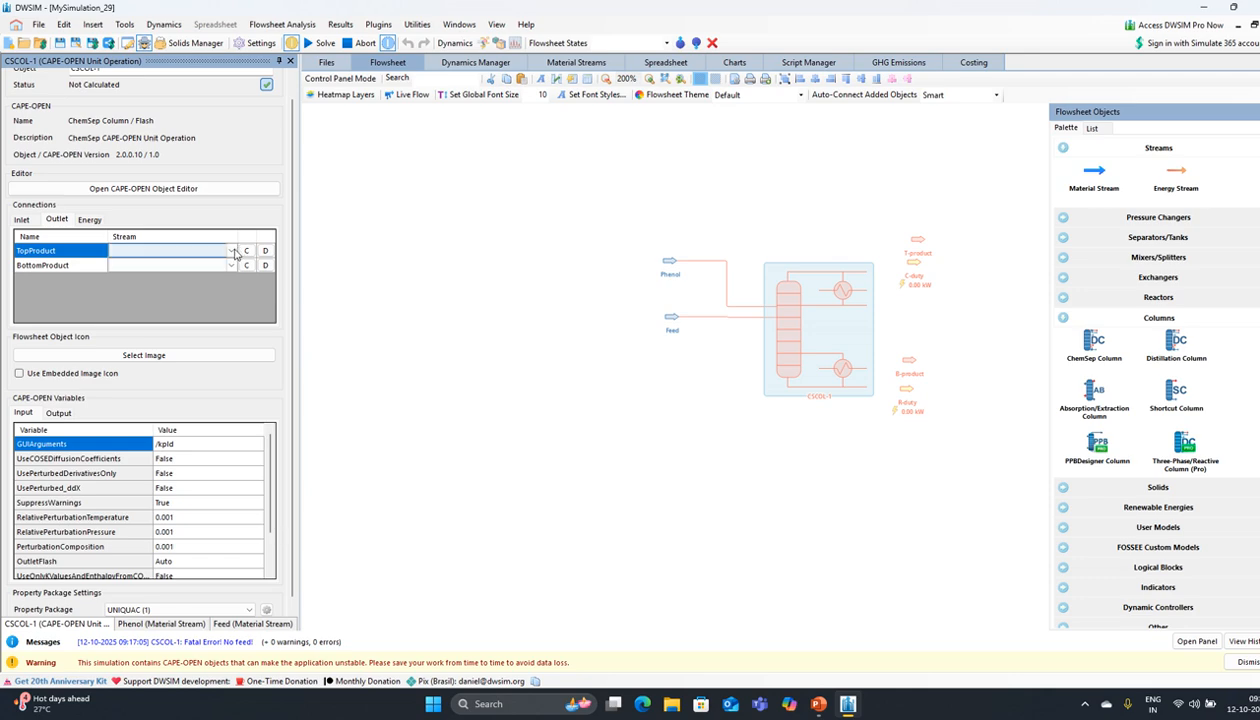
{"action": "left_click", "coordinate": [210, 251]}
{"action": "left_click", "coordinate": [170, 288]}
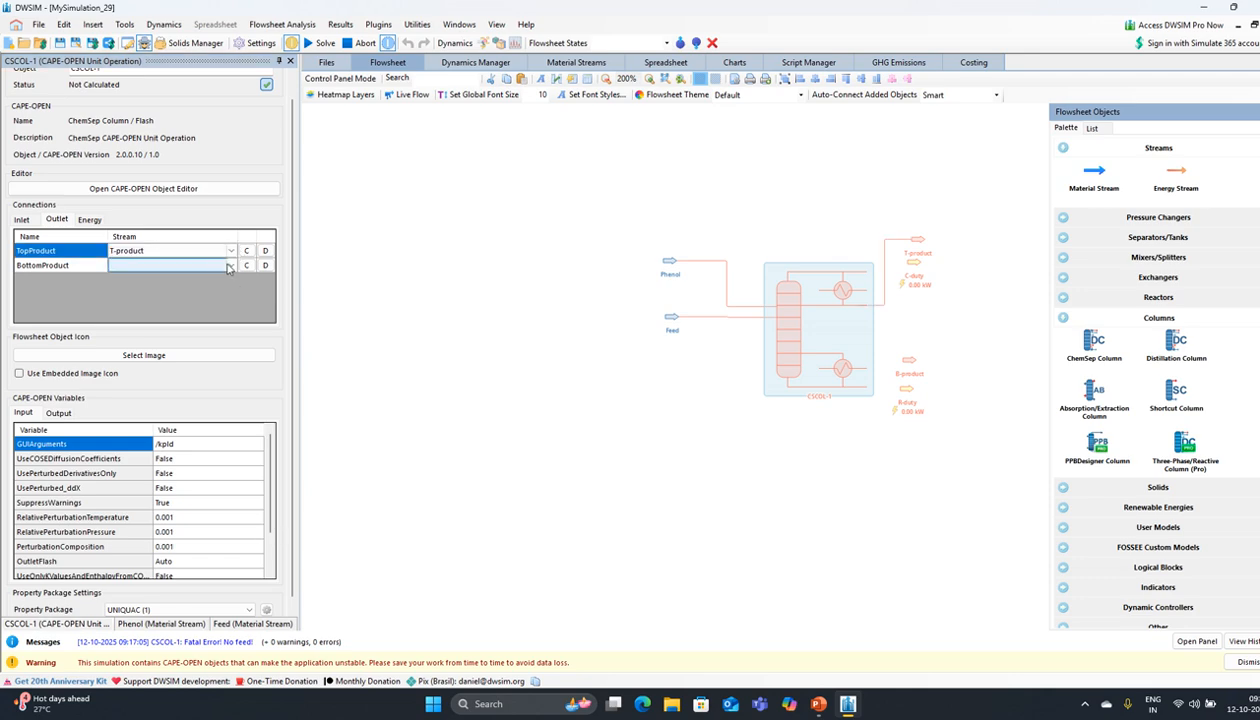
{"action": "left_click", "coordinate": [233, 265]}
{"action": "left_click", "coordinate": [186, 279]}
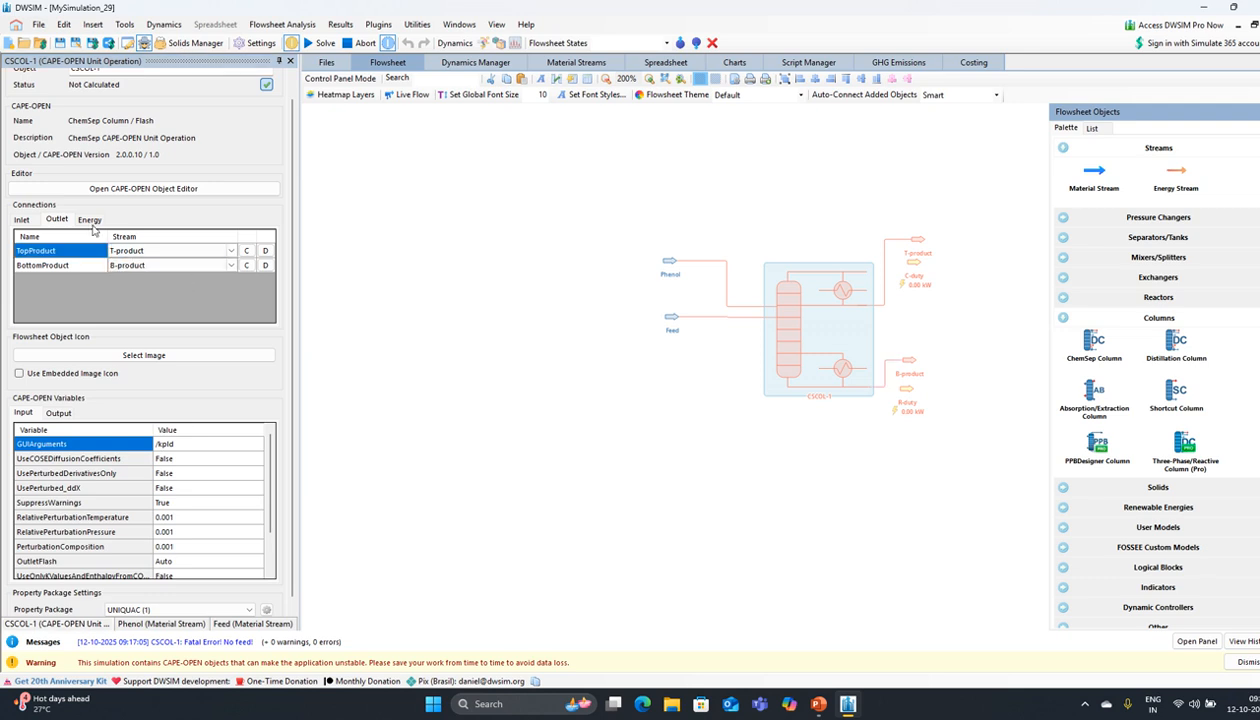
Step: Connect condenser duty to C-duty and reboiler duty to R-duty, then tidy the streams
{"action": "left_click", "coordinate": [90, 219]}
{"action": "left_click", "coordinate": [150, 250]}
{"action": "left_click", "coordinate": [231, 251]}
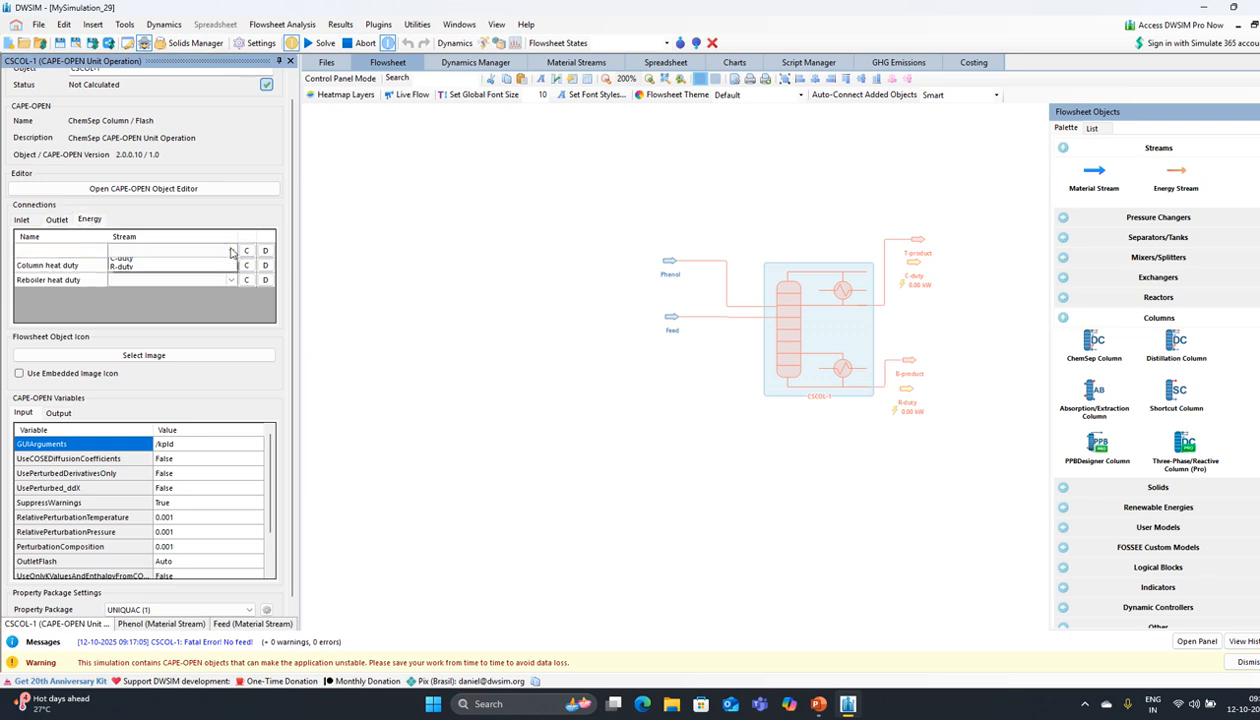
{"action": "left_click", "coordinate": [170, 257]}
{"action": "left_click", "coordinate": [231, 280]}
{"action": "left_click", "coordinate": [231, 282]}
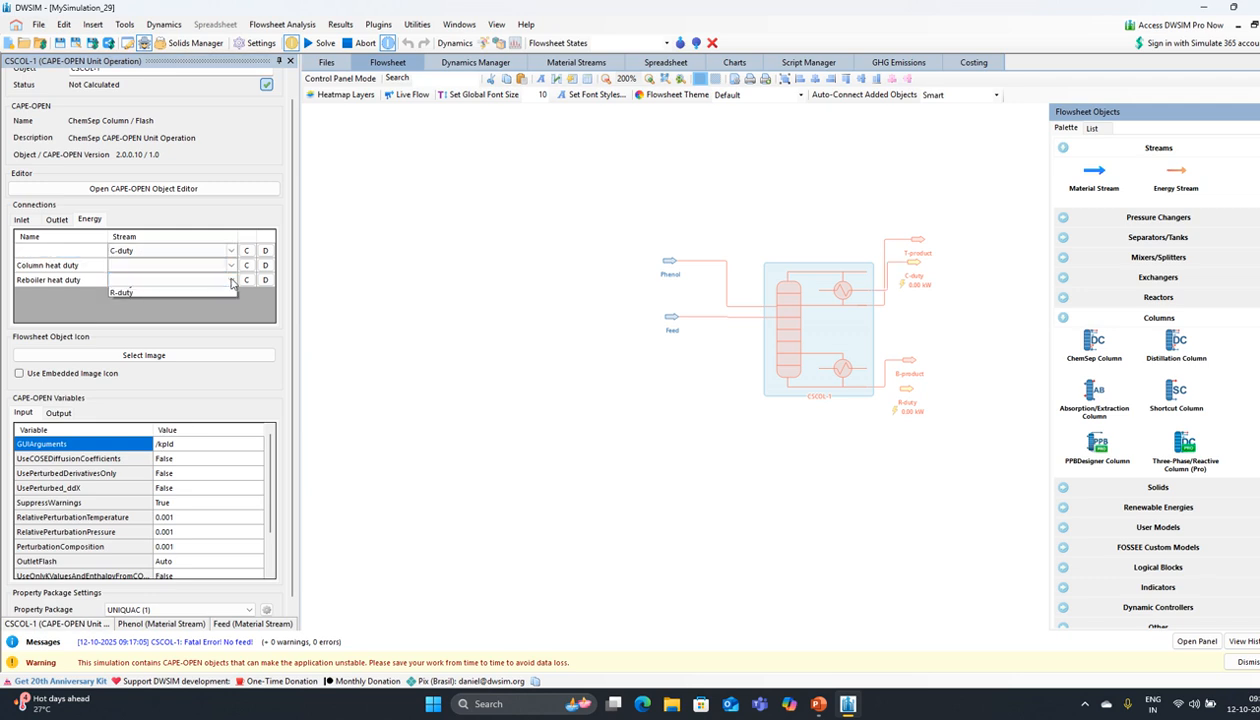
{"action": "left_click", "coordinate": [170, 292]}
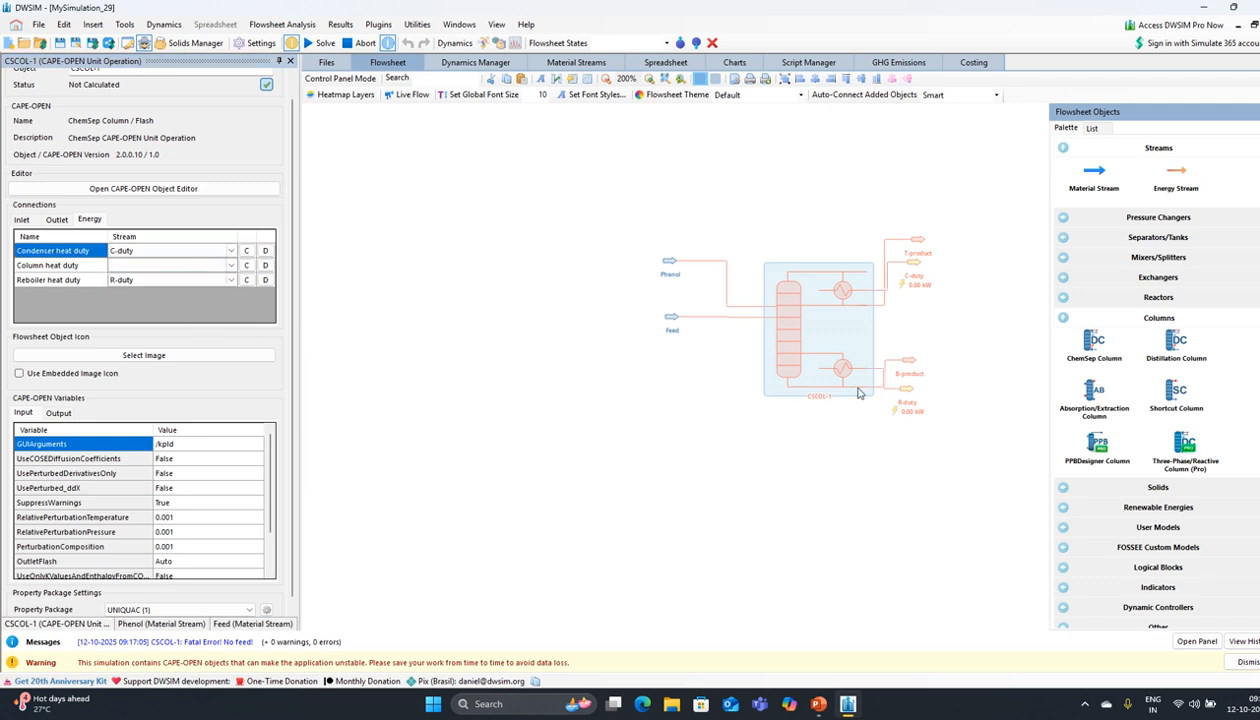
{"action": "left_click_drag", "start_coordinate": [897, 360], "coordinate": [922, 371]}
{"action": "left_click_drag", "start_coordinate": [914, 263], "coordinate": [924, 294]}
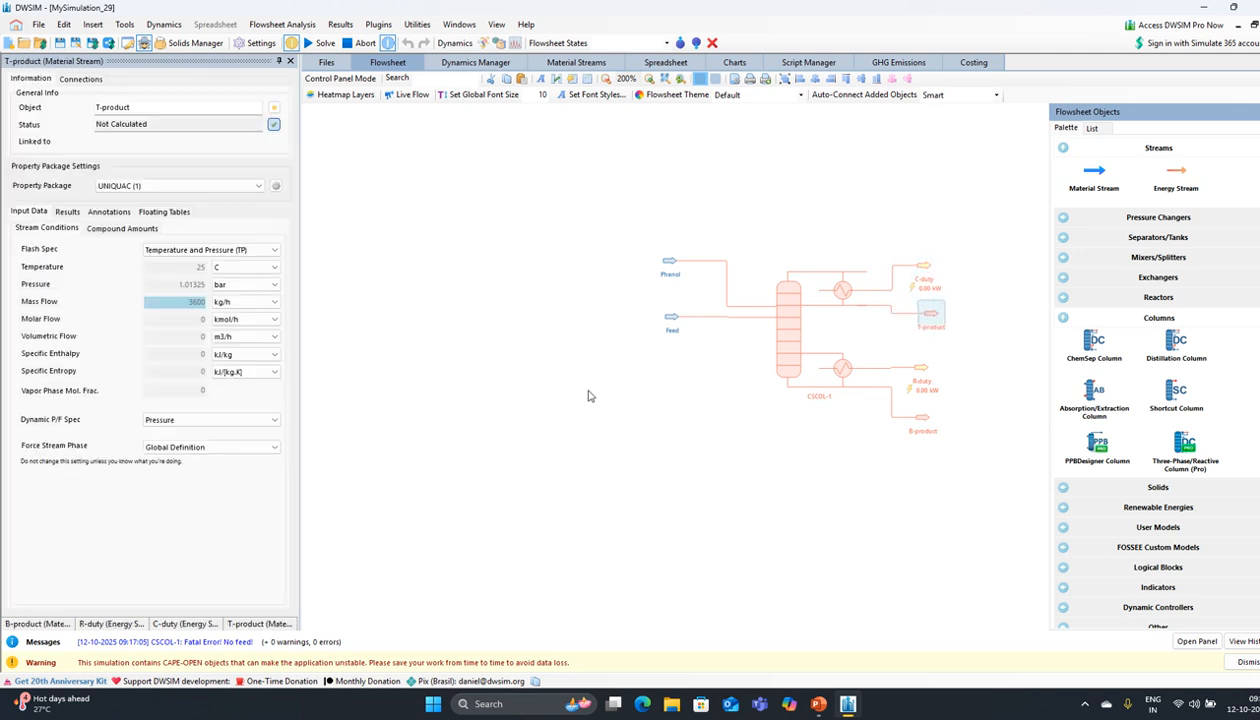
Step: Solve the flowsheet, then open CSCOL-1's ChemSep editor and start the run check
{"action": "left_click", "coordinate": [313, 45]}
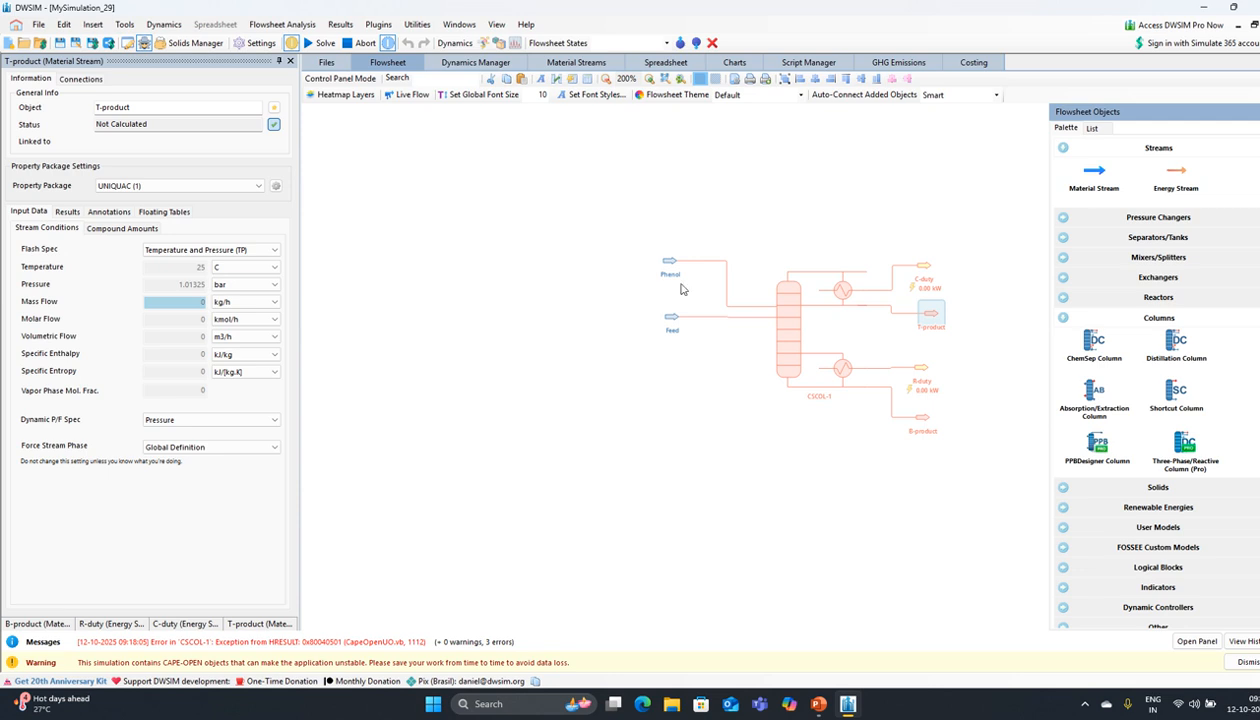
{"action": "left_click", "coordinate": [795, 338]}
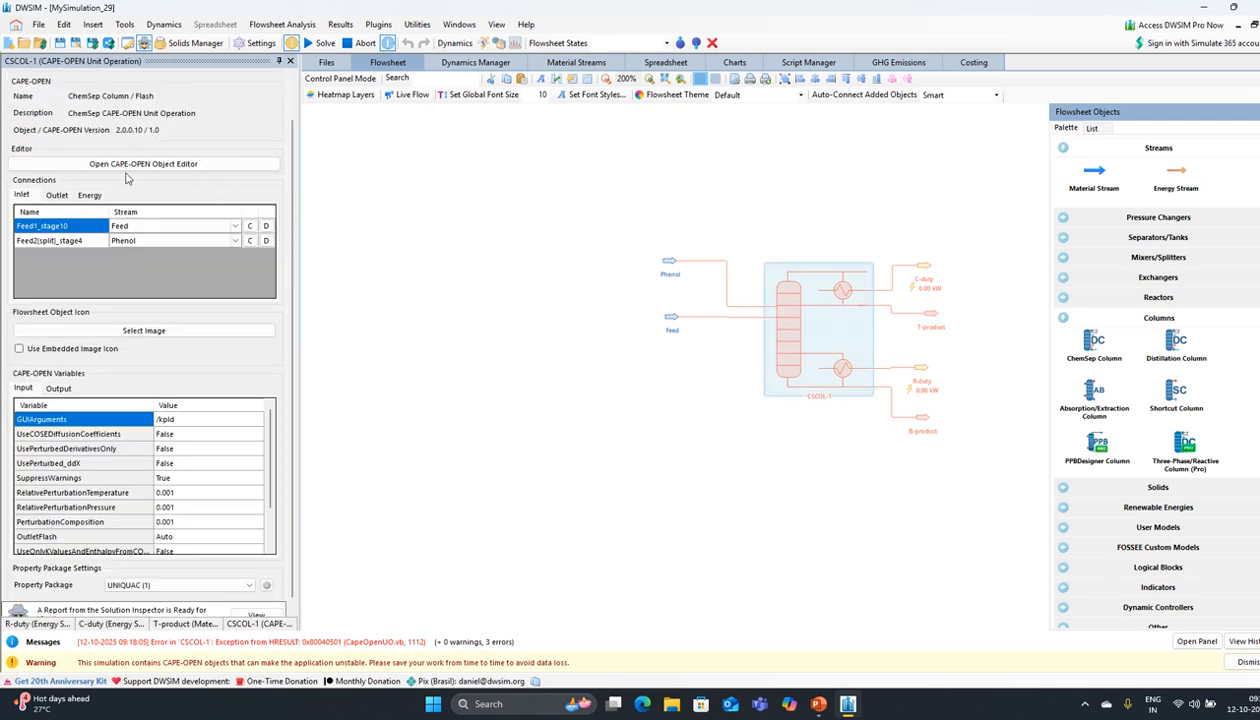
{"action": "left_click", "coordinate": [128, 167]}
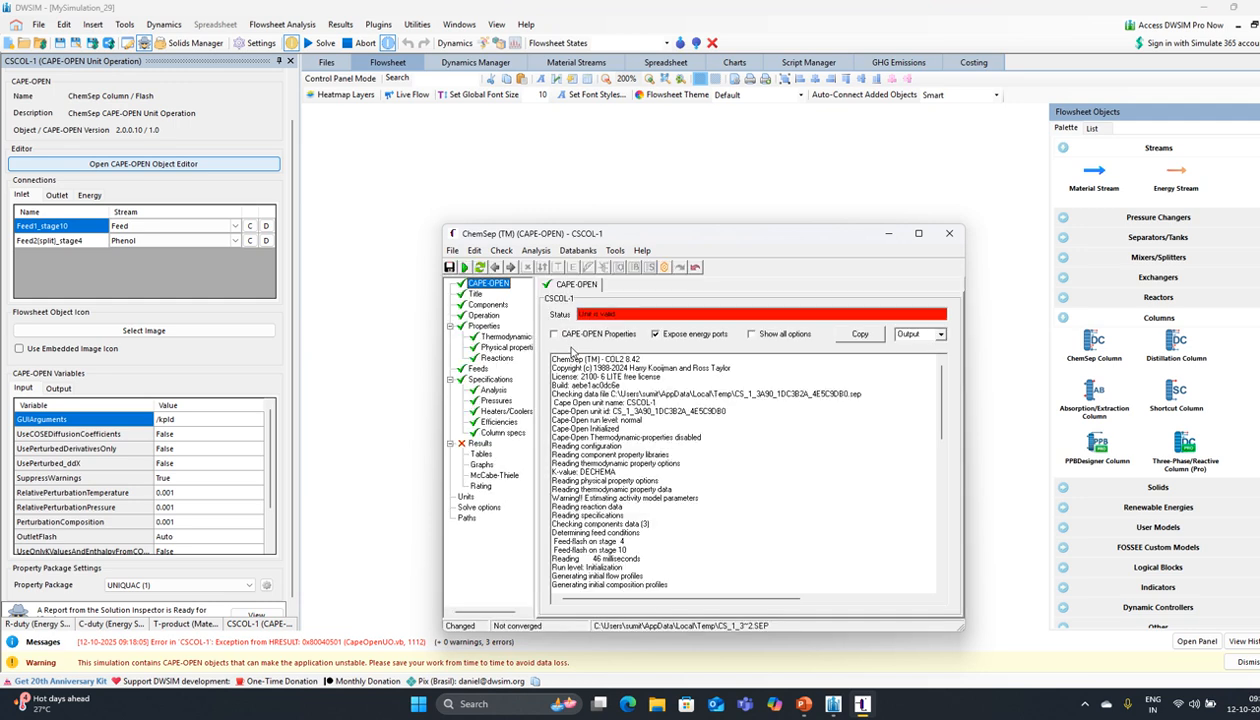
{"action": "left_click", "coordinate": [464, 267]}
Step: Run the simulation, overwriting the SEP file, and close the log after non-convergence
{"action": "left_click", "coordinate": [640, 386]}
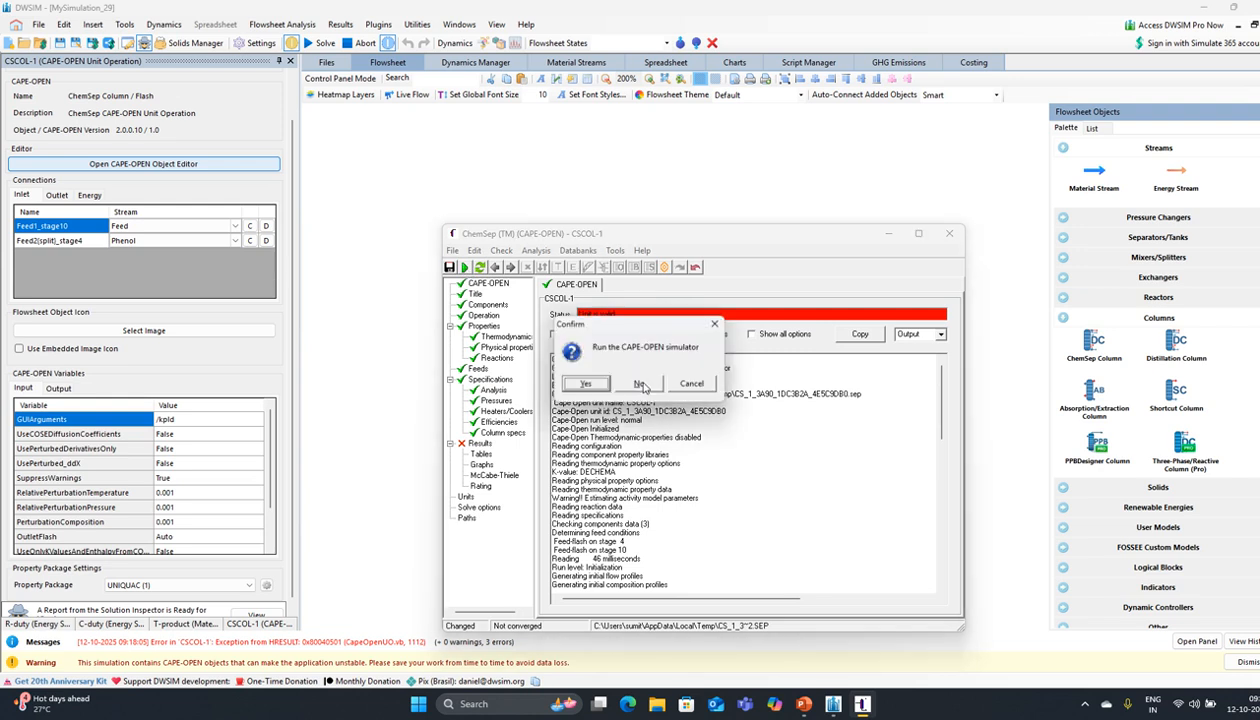
{"action": "left_click", "coordinate": [588, 386]}
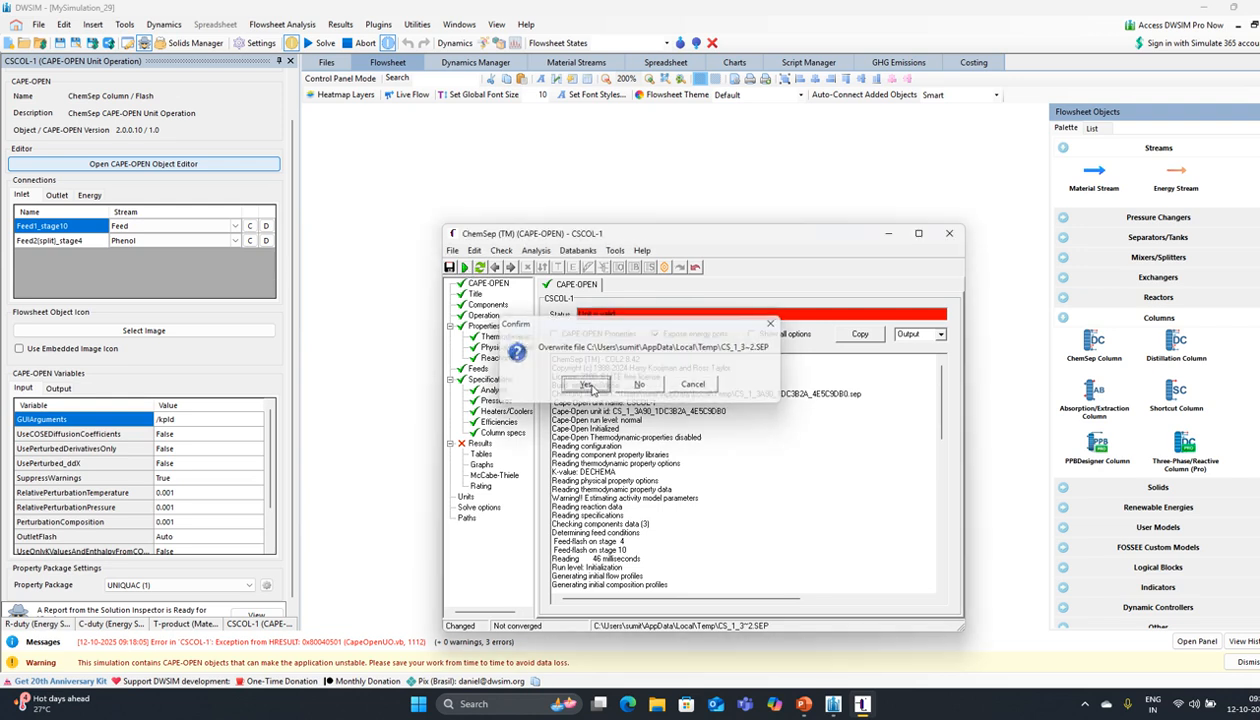
{"action": "left_click", "coordinate": [588, 386]}
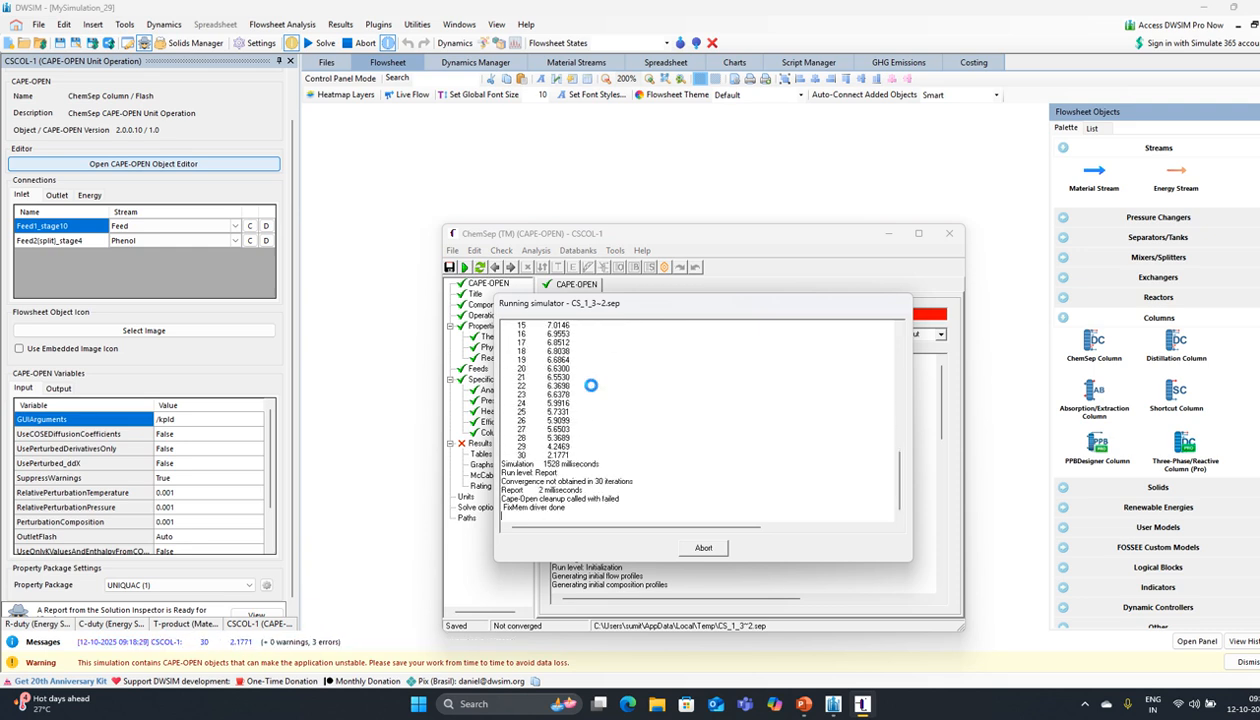
{"action": "left_click", "coordinate": [640, 389]}
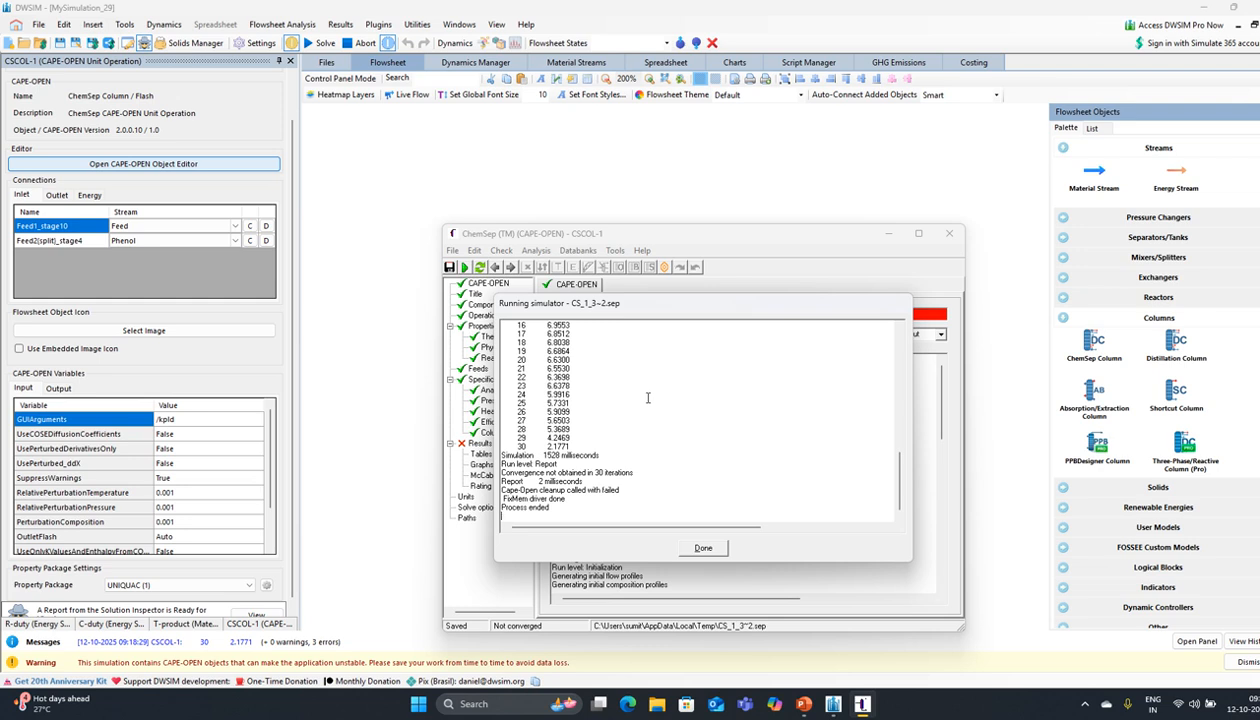
{"action": "left_click", "coordinate": [703, 549]}
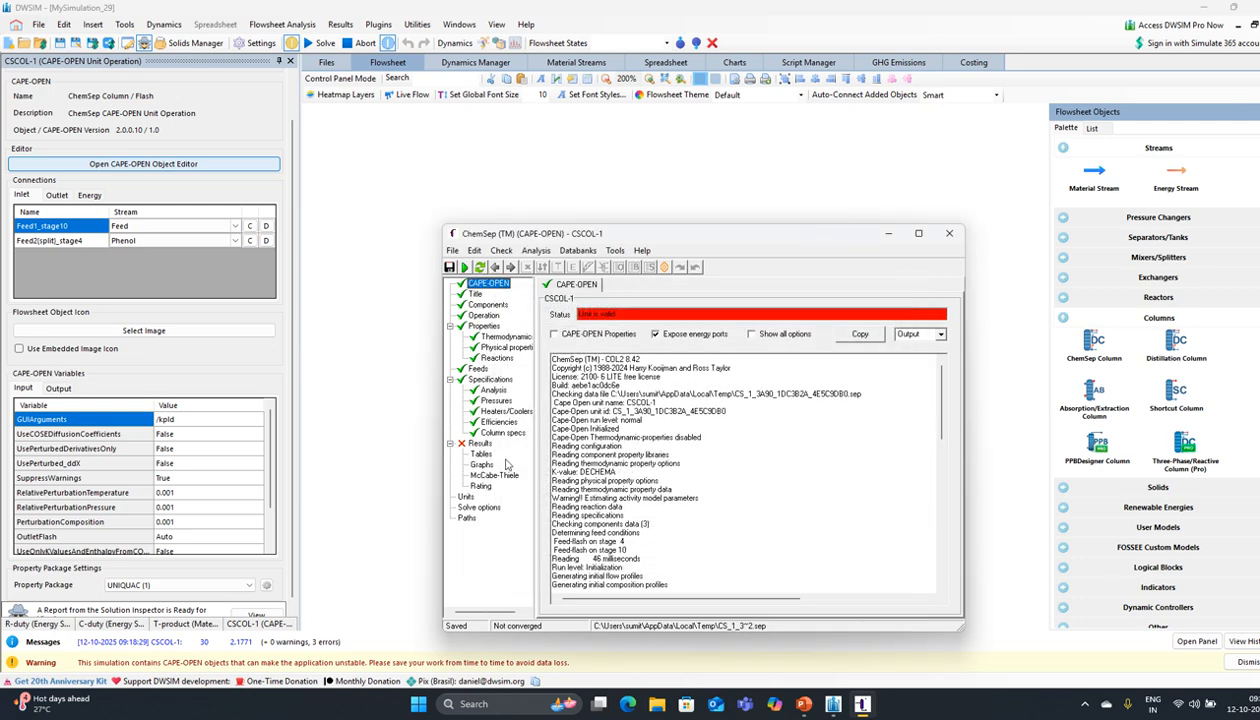
Step: Change the top reflux ratio specification from 0.6 to 1
{"action": "left_click", "coordinate": [491, 380]}
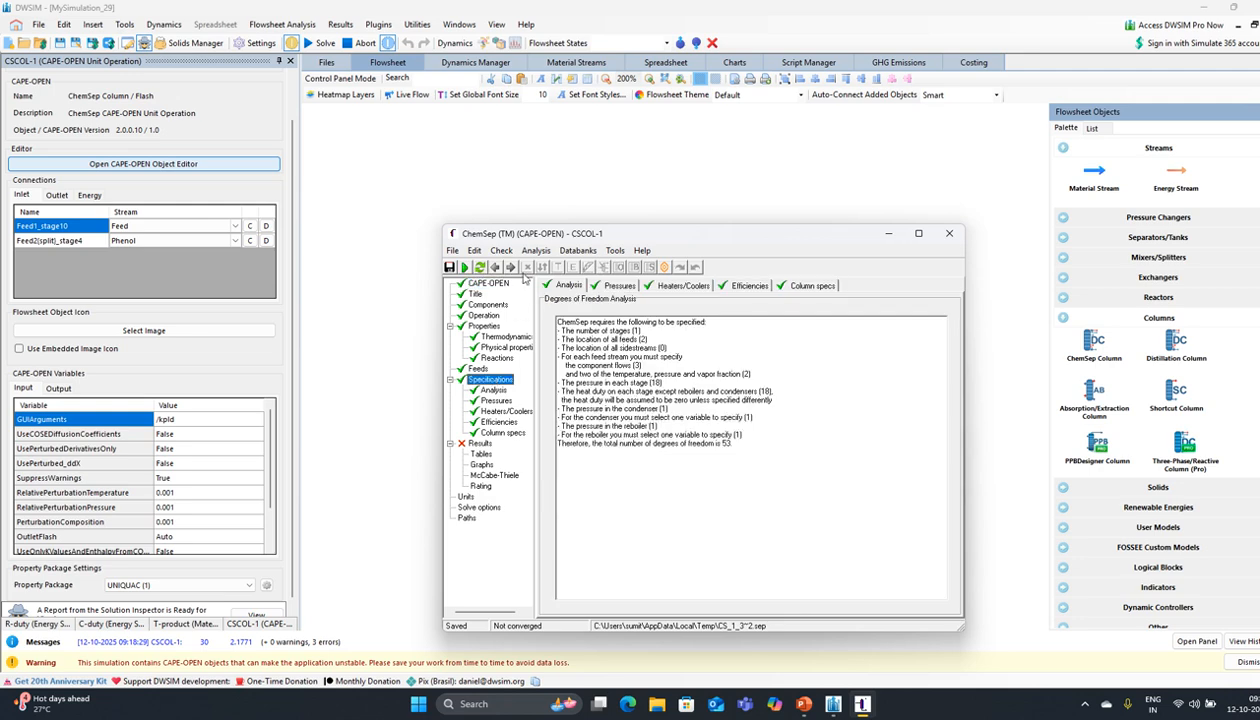
{"action": "left_click", "coordinate": [510, 267]}
{"action": "left_click", "coordinate": [510, 267]}
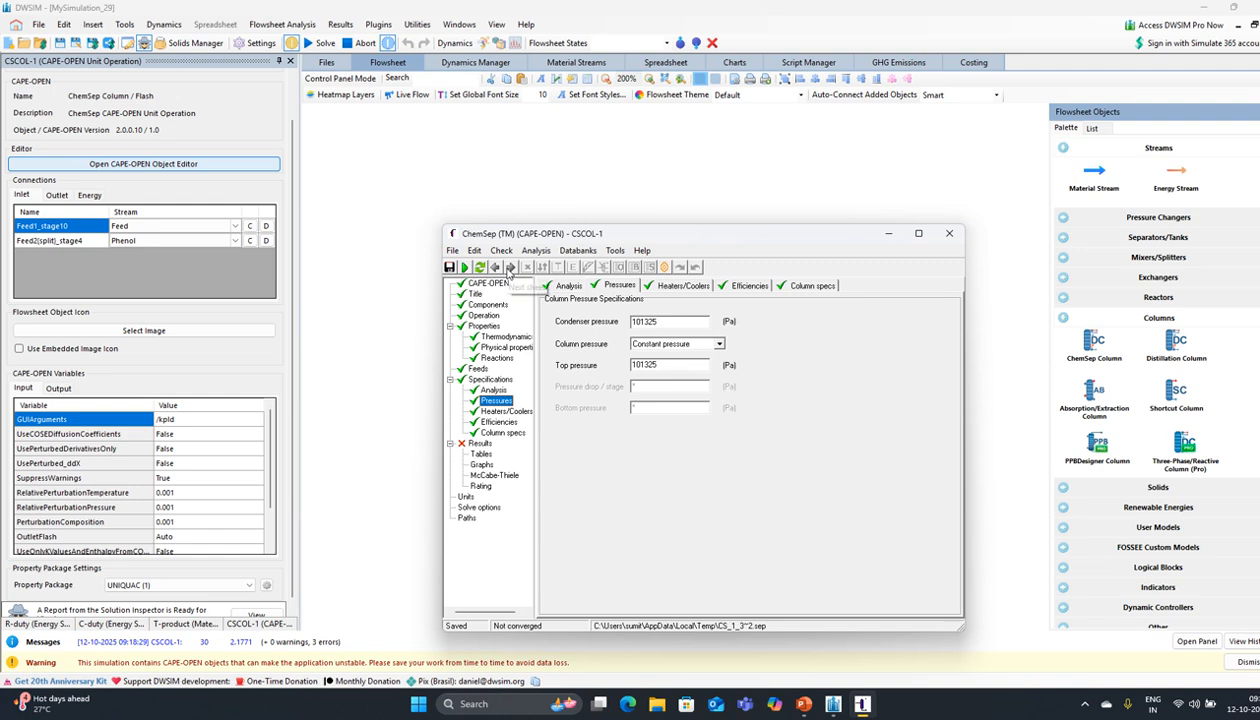
{"action": "left_click", "coordinate": [510, 267]}
{"action": "left_click", "coordinate": [510, 267]}
{"action": "left_click", "coordinate": [510, 267]}
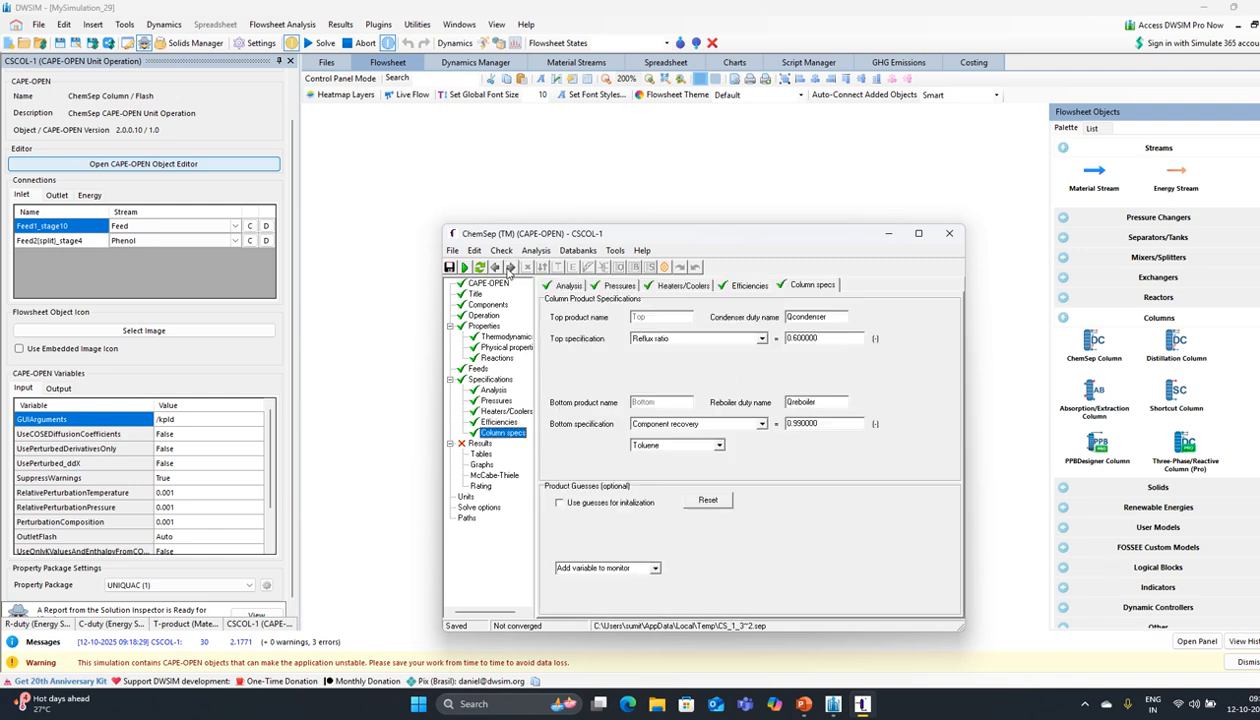
{"action": "left_click", "coordinate": [797, 340]}
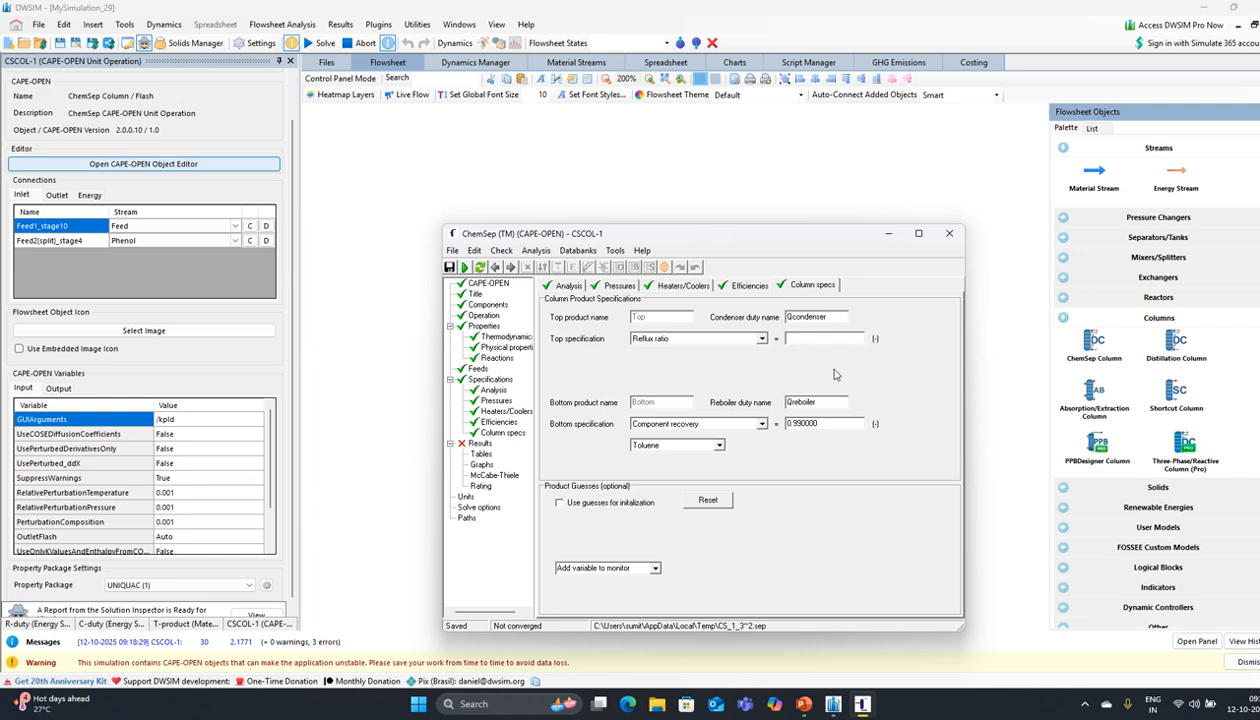
{"action": "type", "text": "1"}
{"action": "key", "text": "Return"}
Step: Rerun the column, review the converged stream results, and close the ChemSep editor
{"action": "left_click", "coordinate": [464, 267]}
{"action": "left_click", "coordinate": [649, 386]}
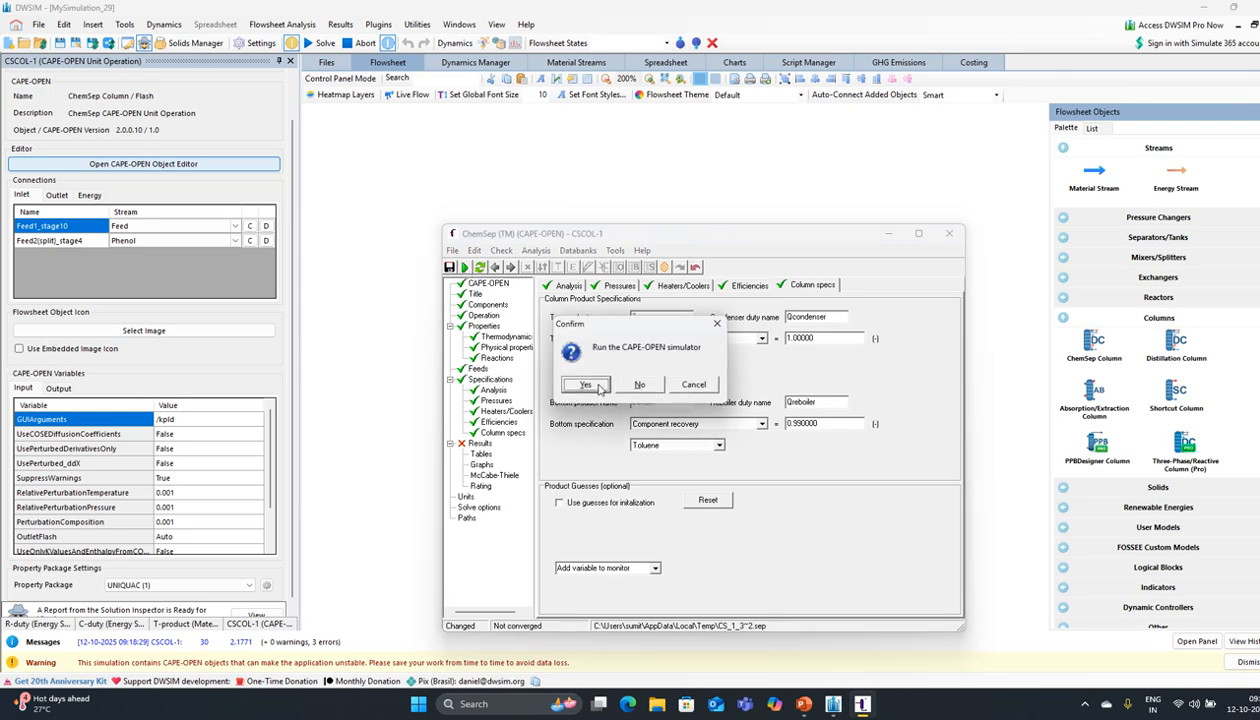
{"action": "left_click", "coordinate": [593, 385]}
{"action": "left_click", "coordinate": [593, 384]}
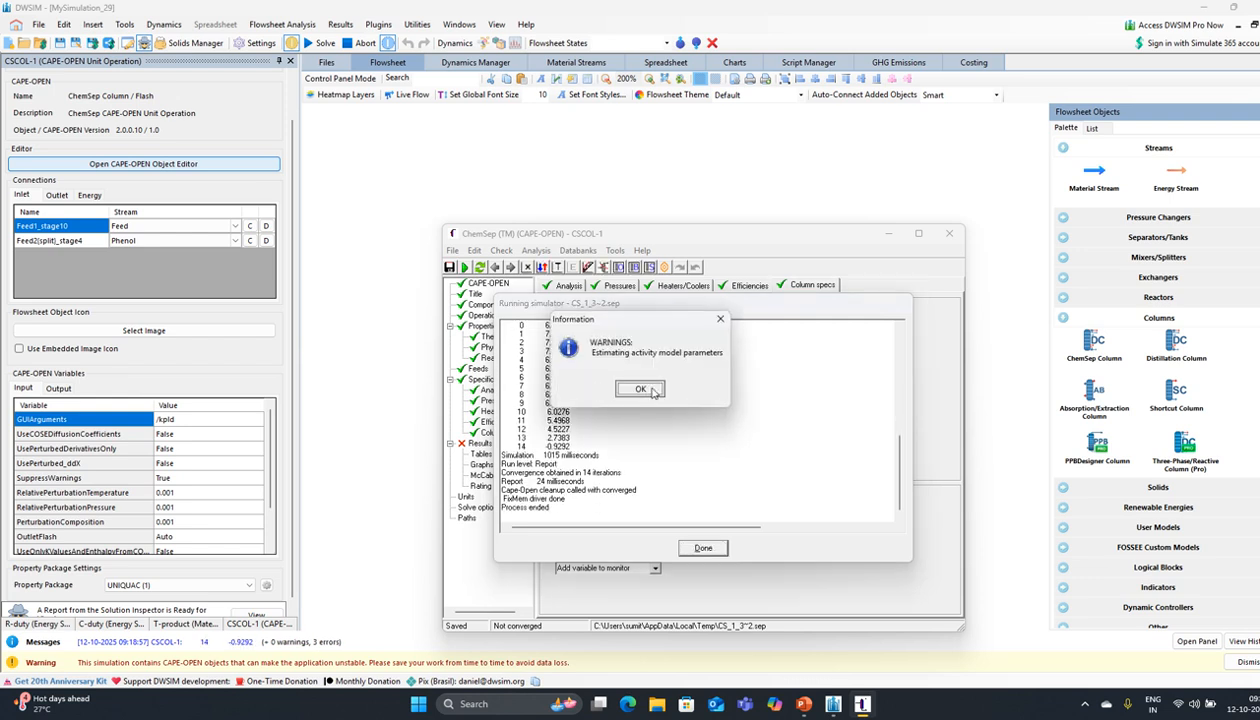
{"action": "left_click", "coordinate": [638, 391]}
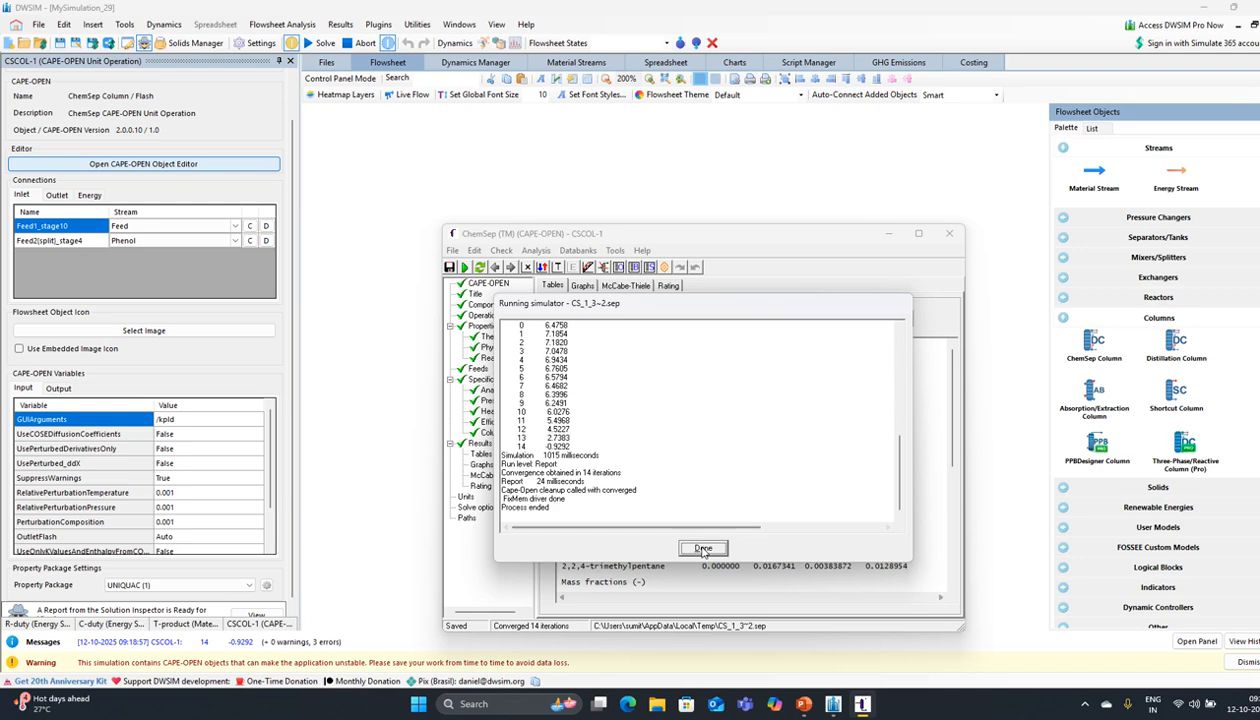
{"action": "left_click", "coordinate": [703, 547]}
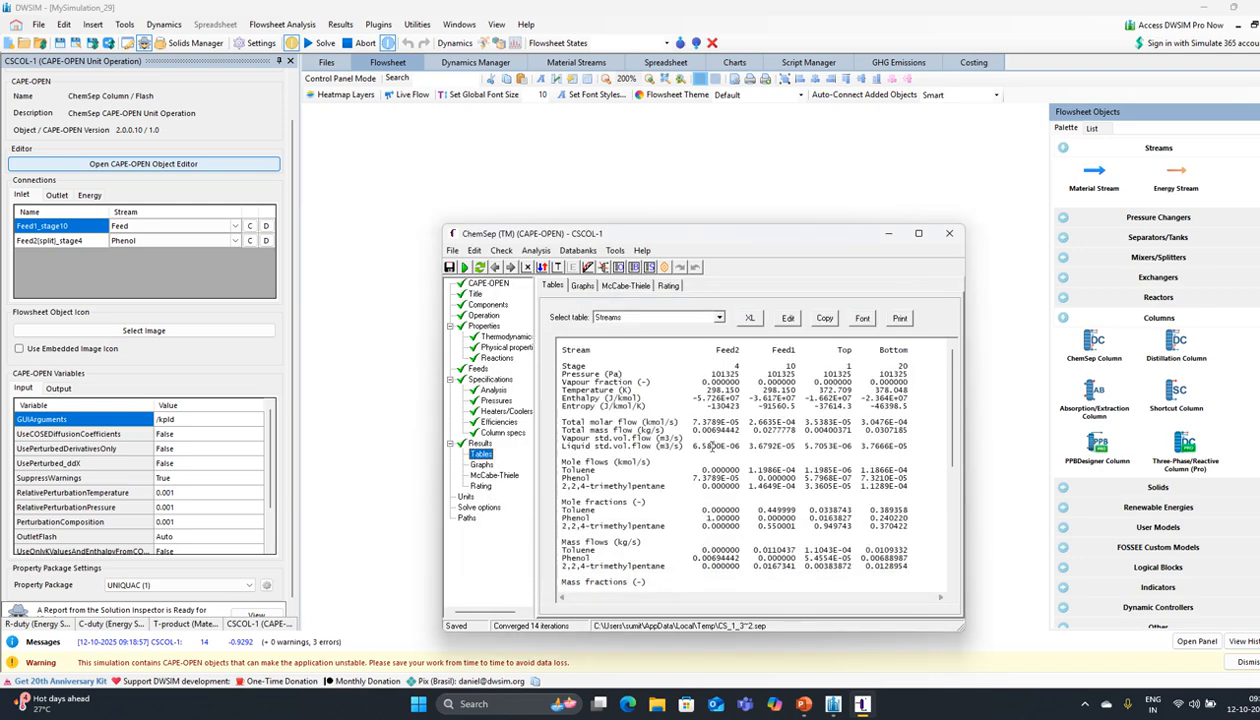
{"action": "scroll", "coordinate": [678, 446], "scroll_direction": "down", "scroll_amount": 1}
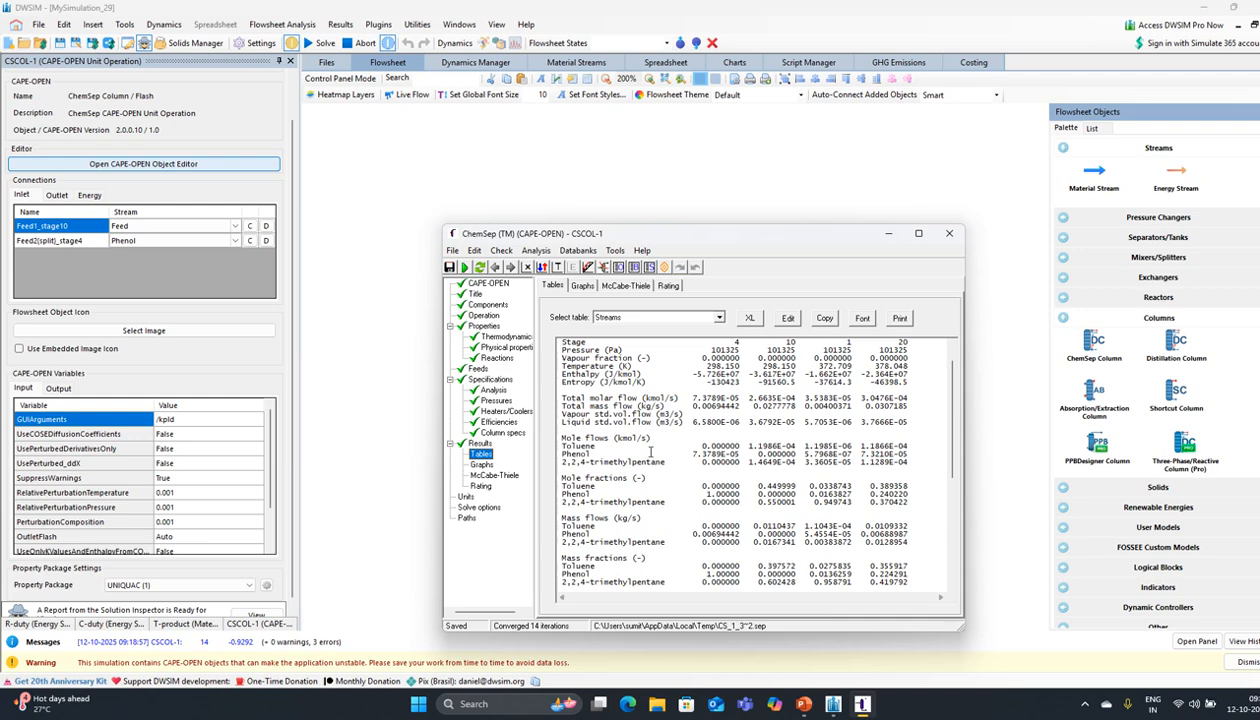
{"action": "scroll", "coordinate": [650, 451], "scroll_direction": "up", "scroll_amount": 1}
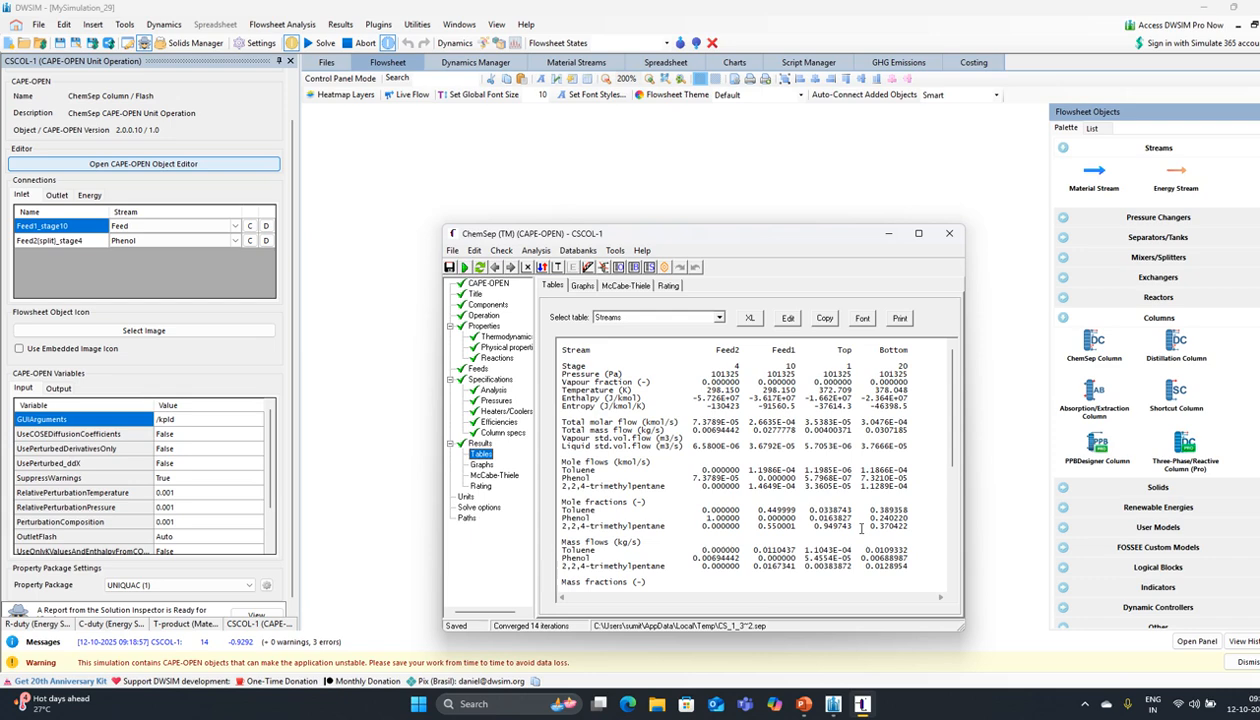
{"action": "left_click", "coordinate": [949, 233]}
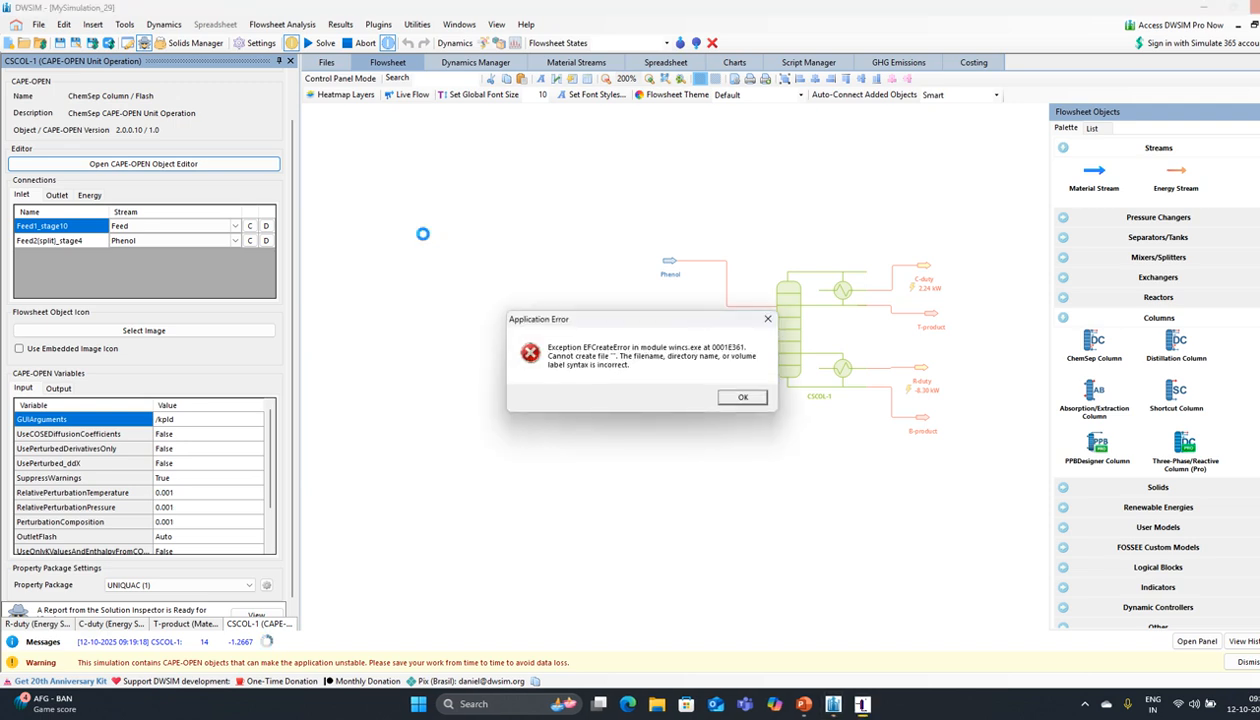
Step: Dismiss the file-creation error, pan the flowsheet left, and try inserting a property table
{"action": "left_click", "coordinate": [743, 397]}
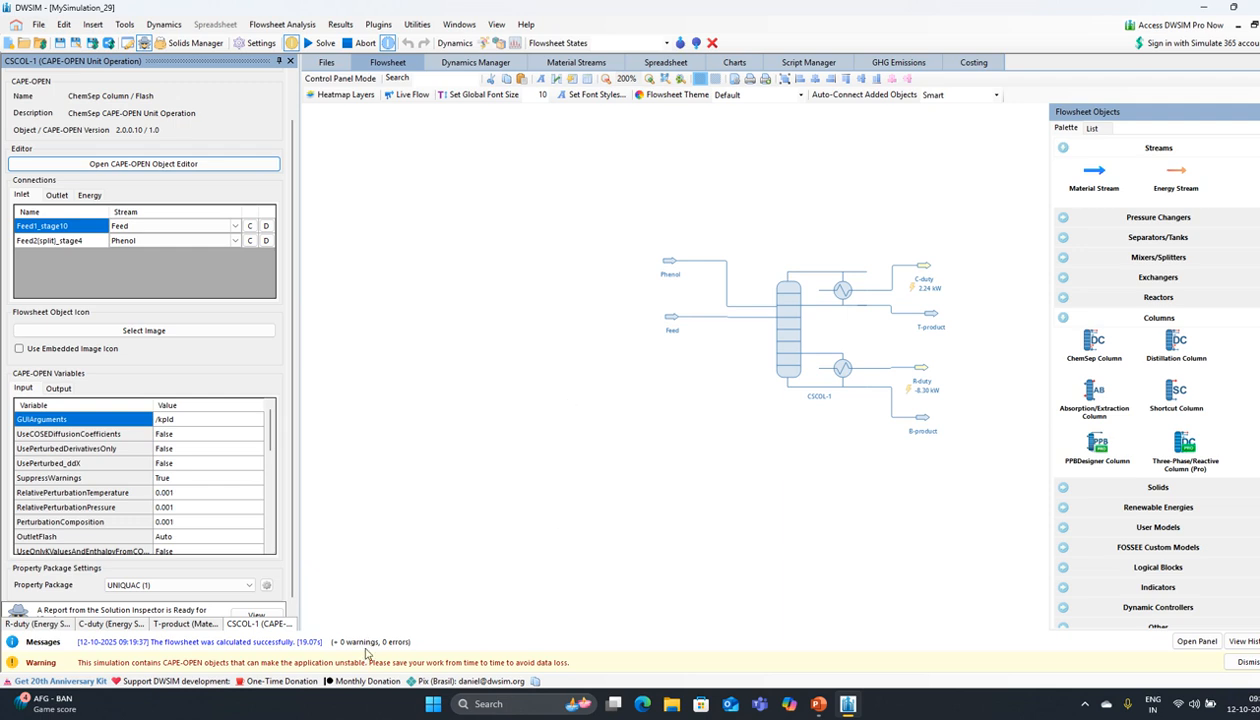
{"action": "left_click_drag", "start_coordinate": [705, 445], "coordinate": [590, 450]}
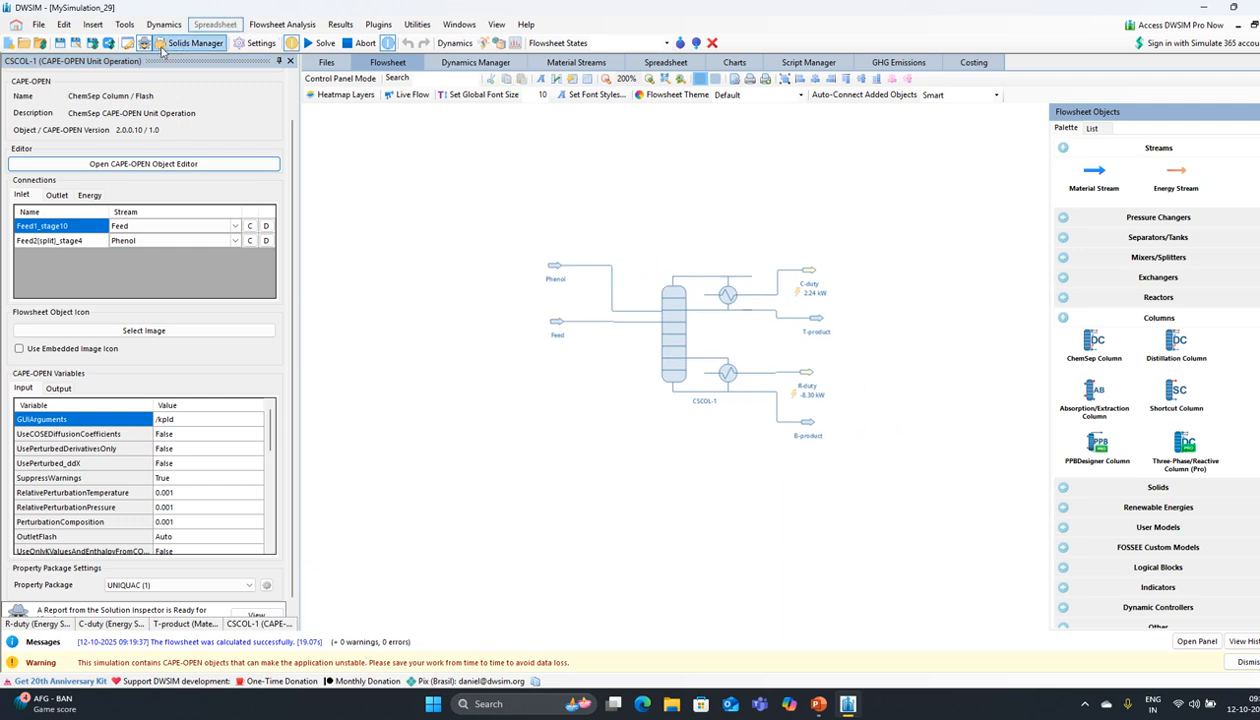
{"action": "left_click", "coordinate": [93, 25]}
{"action": "left_click", "coordinate": [108, 42]}
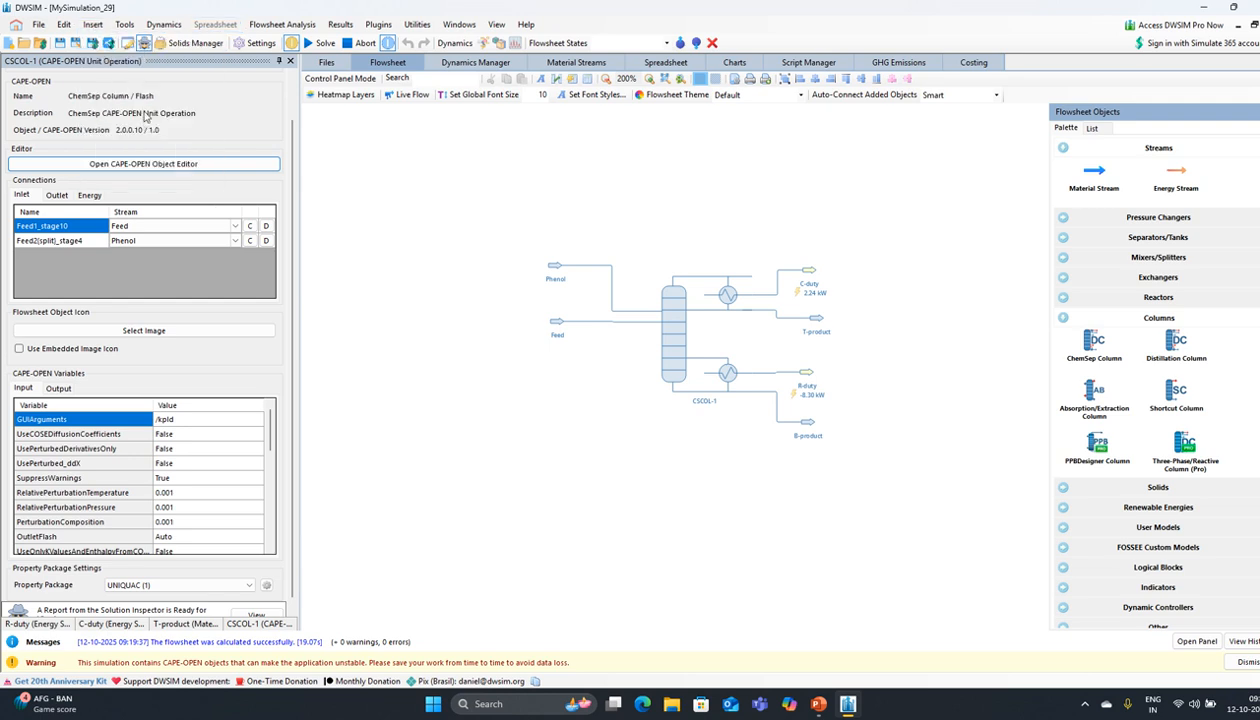
{"action": "left_click", "coordinate": [93, 25]}
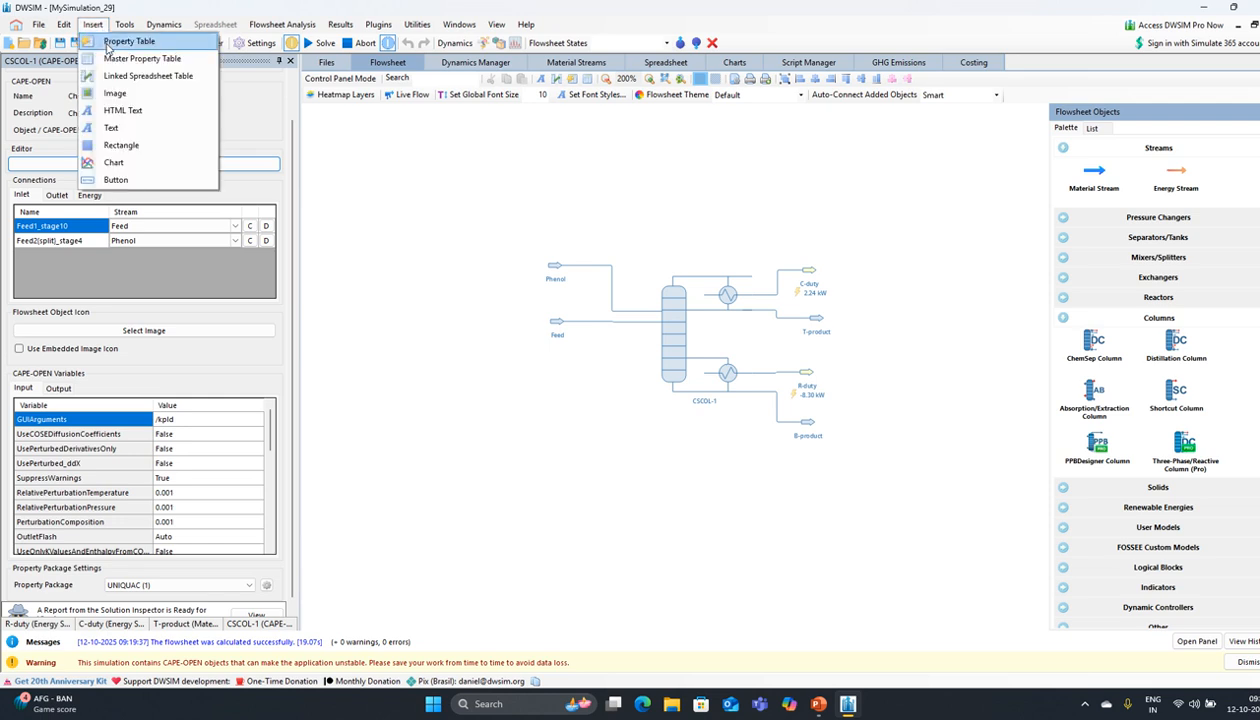
Step: Insert a property table, close the side panels, and separate the two blank tables
{"action": "left_click", "coordinate": [108, 42]}
{"action": "left_click", "coordinate": [289, 61]}
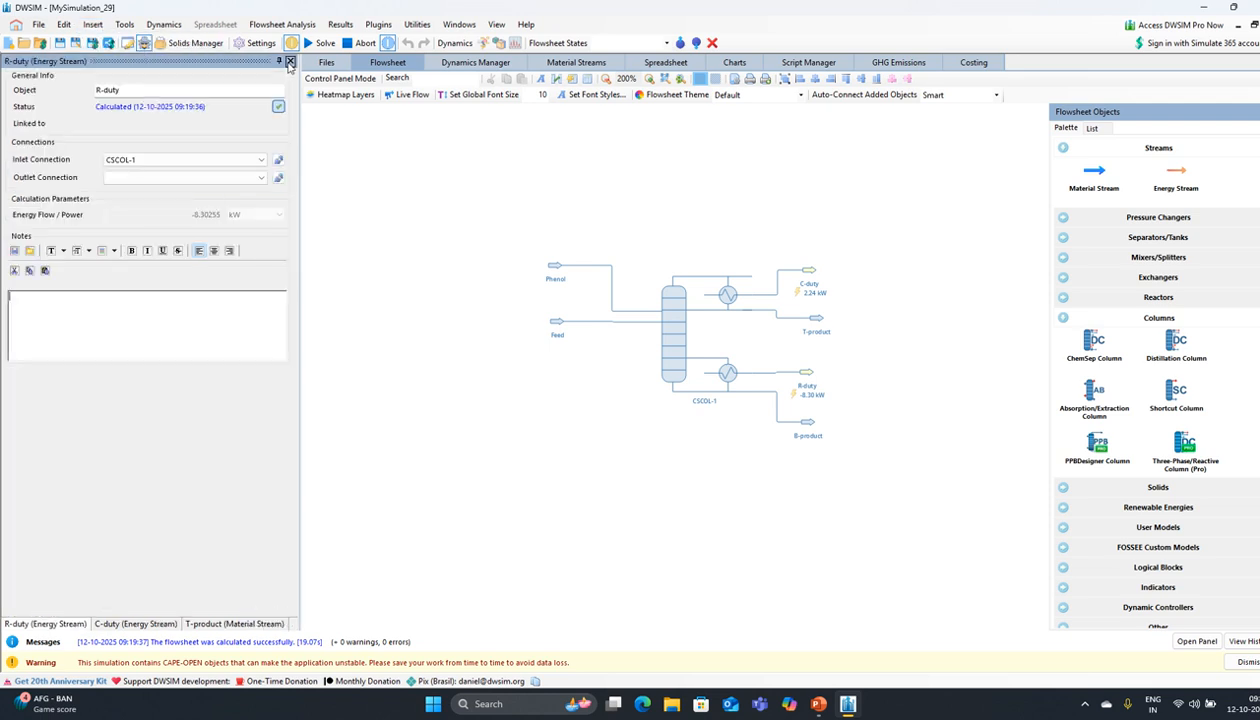
{"action": "left_click", "coordinate": [289, 61]}
{"action": "left_click", "coordinate": [289, 61]}
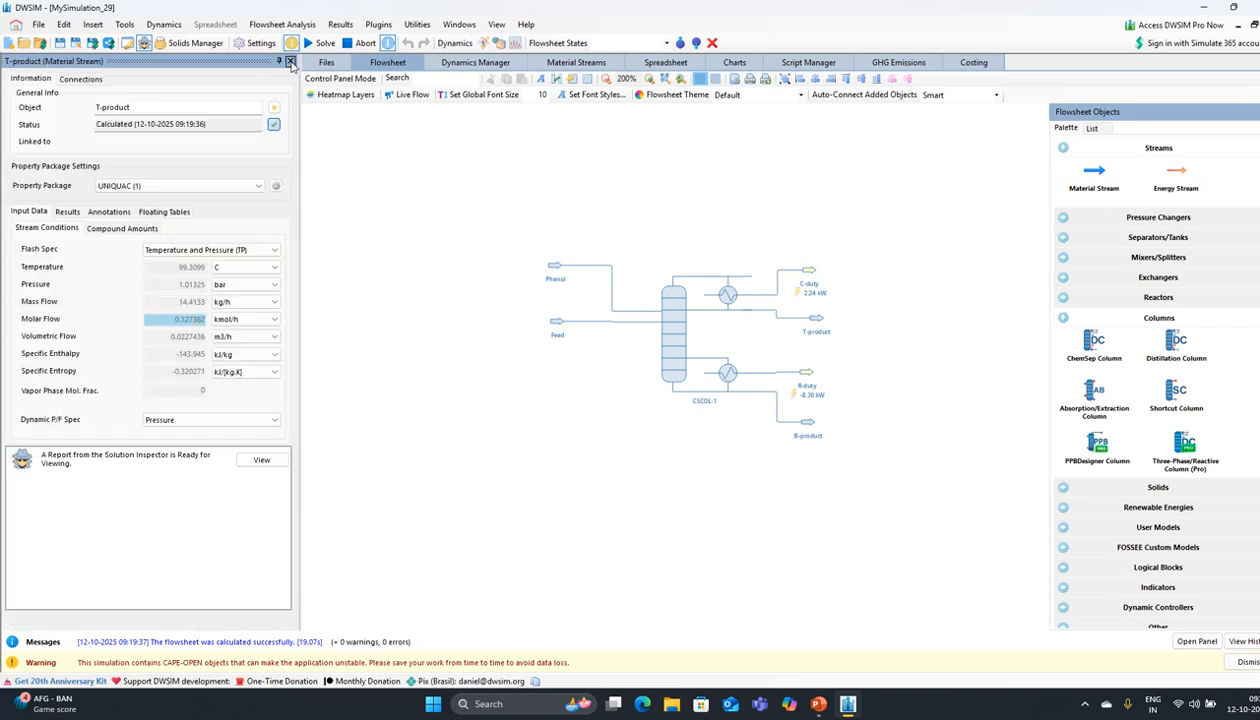
{"action": "left_click", "coordinate": [289, 61]}
{"action": "left_click_drag", "start_coordinate": [62, 150], "coordinate": [639, 257]}
{"action": "left_click", "coordinate": [411, 192]}
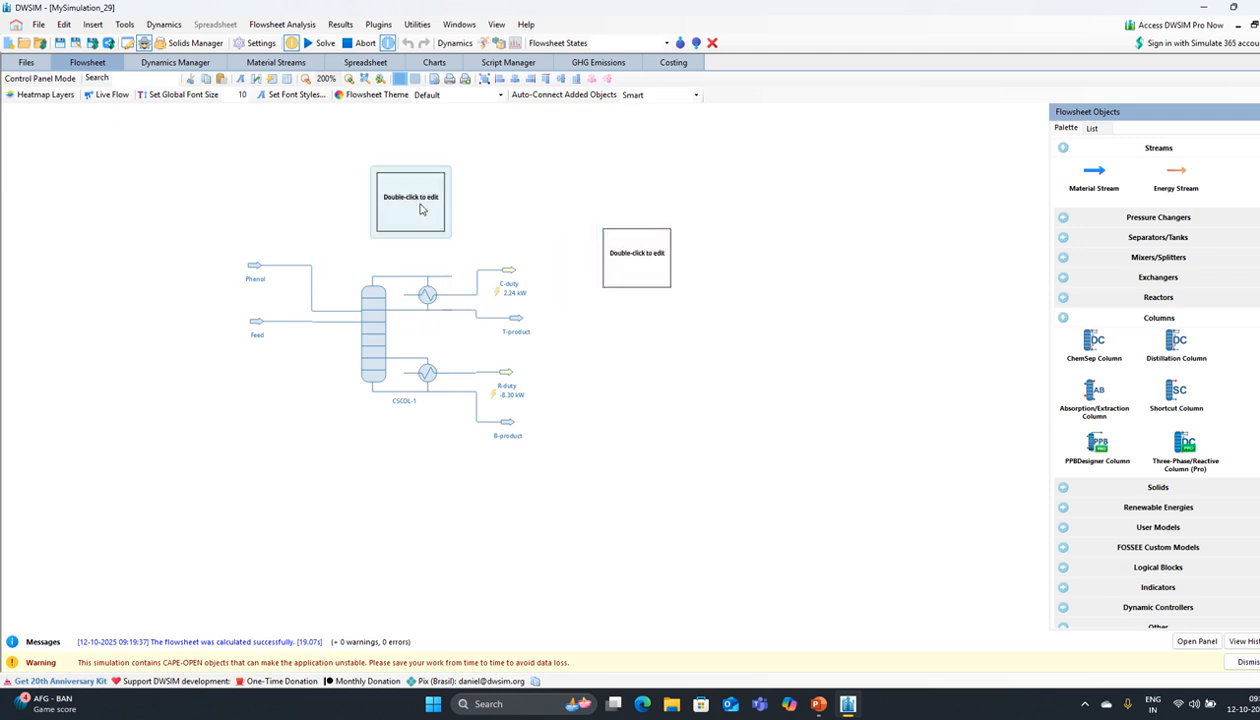
{"action": "left_click_drag", "start_coordinate": [411, 192], "coordinate": [641, 430]}
{"action": "left_click", "coordinate": [632, 283]}
Step: Set the table to T-product with temperature, pressure, molar flow and 2,2,4-trimethylpentane fraction
{"action": "double_click", "coordinate": [634, 284]}
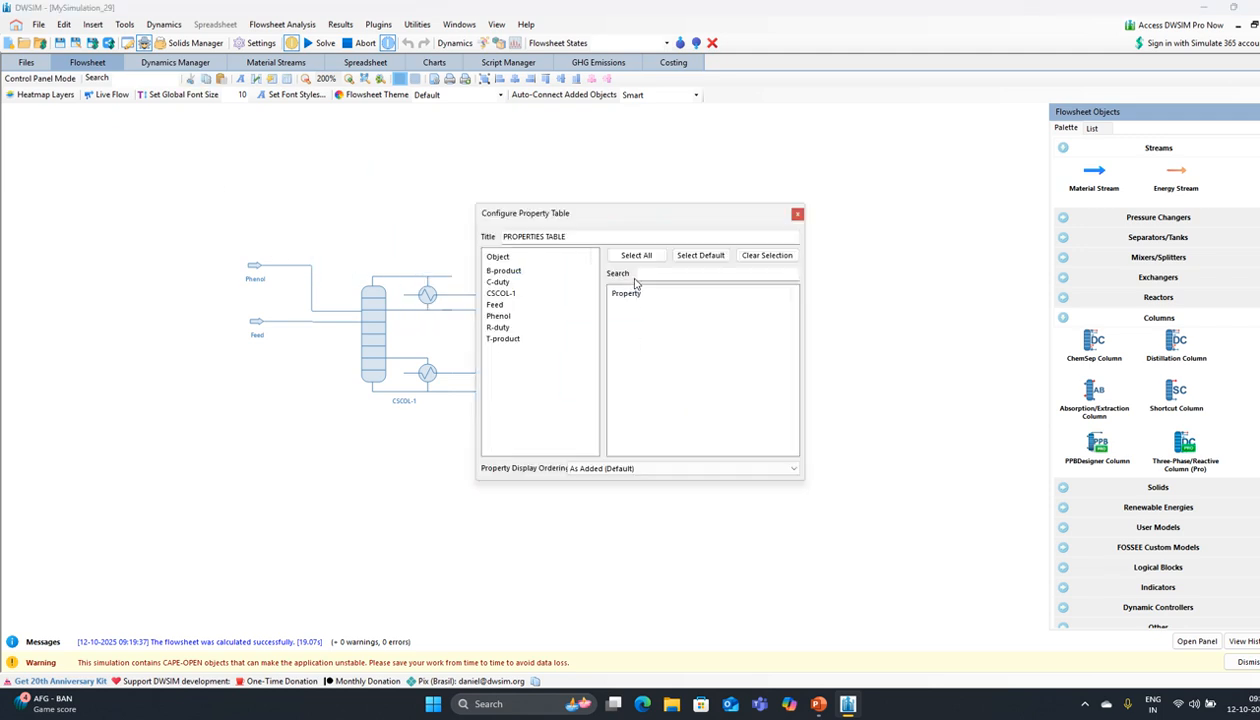
{"action": "left_click", "coordinate": [504, 271]}
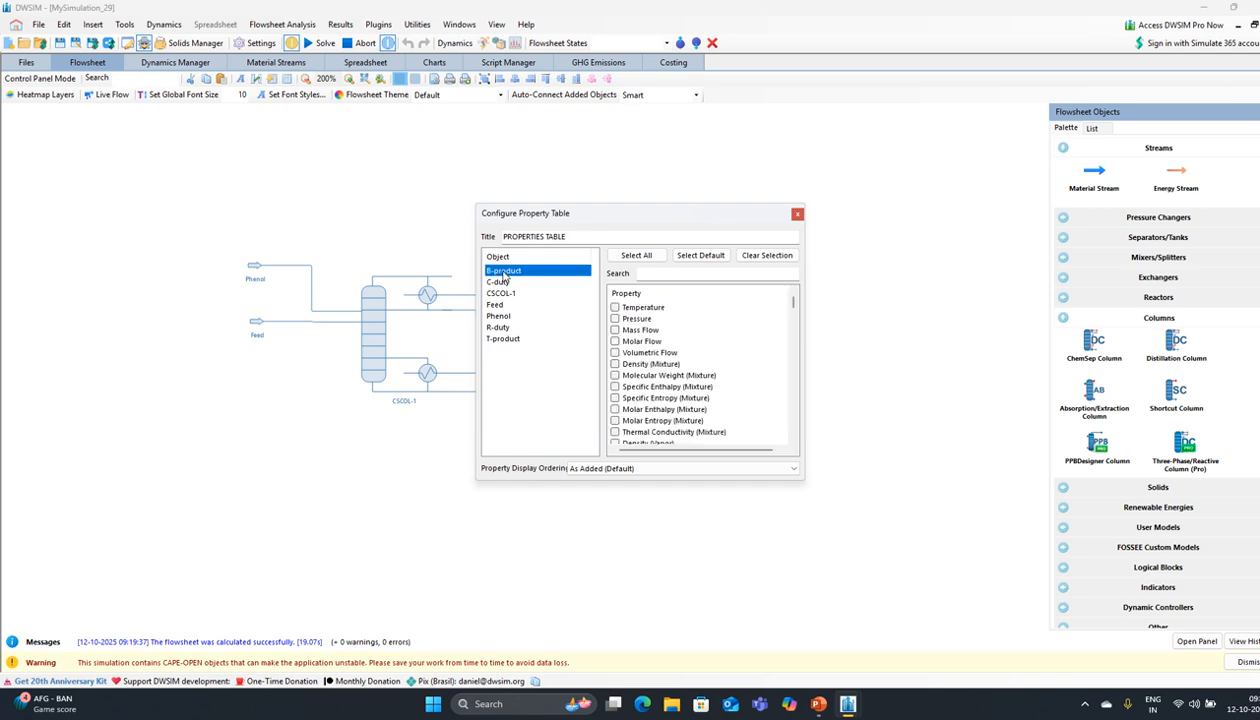
{"action": "left_click", "coordinate": [502, 340]}
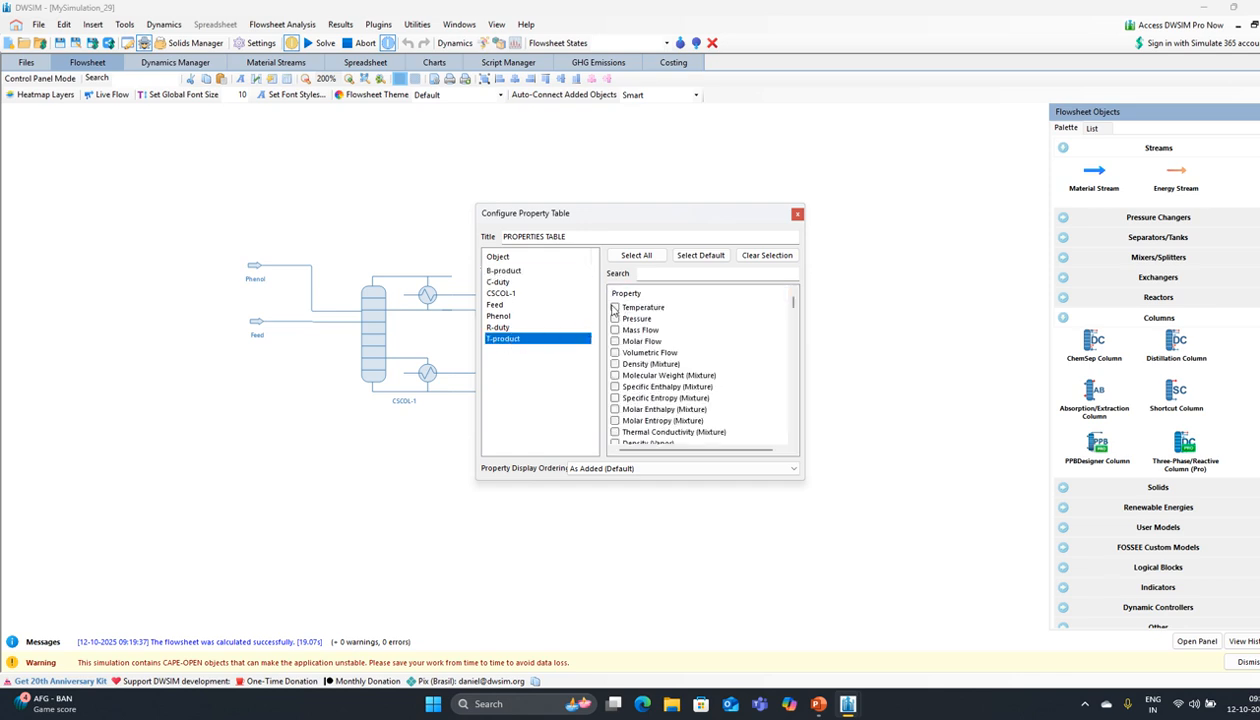
{"action": "left_click", "coordinate": [615, 307]}
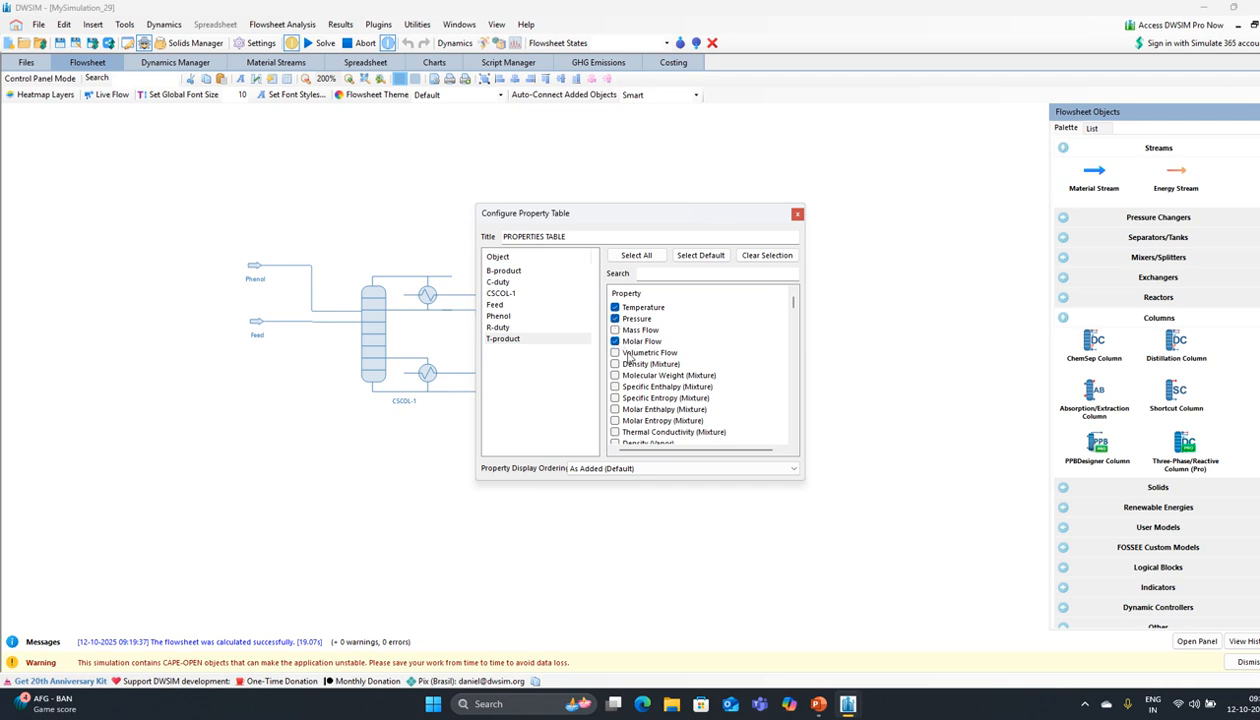
{"action": "scroll", "coordinate": [628, 355], "scroll_direction": "down", "scroll_amount": 10}
{"action": "scroll", "coordinate": [637, 363], "scroll_direction": "down", "scroll_amount": 12}
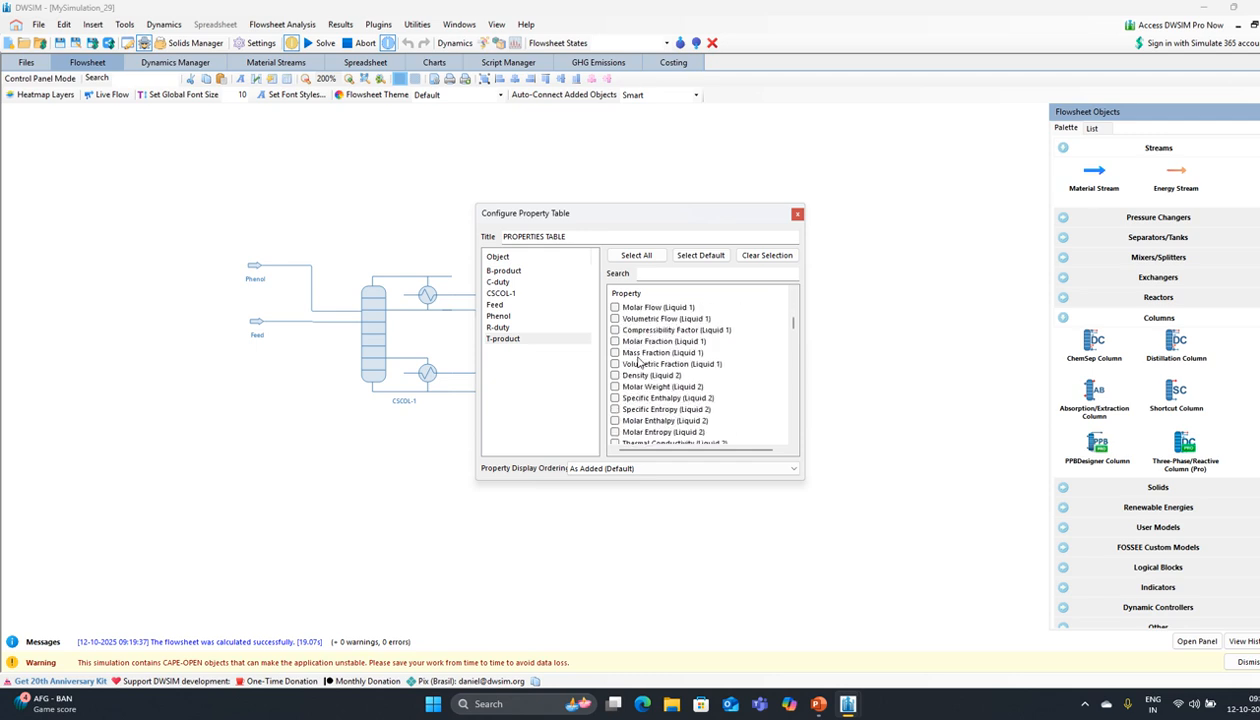
{"action": "scroll", "coordinate": [636, 358], "scroll_direction": "down", "scroll_amount": 8}
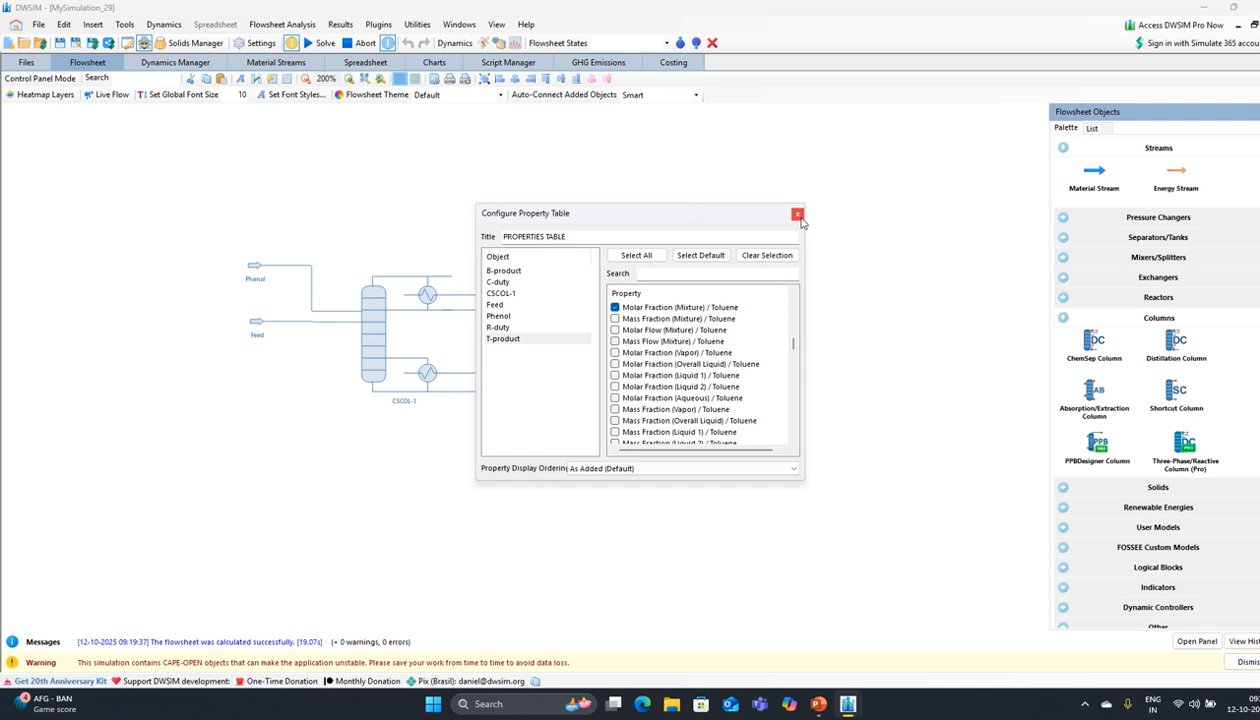
{"action": "scroll", "coordinate": [662, 349], "scroll_direction": "down", "scroll_amount": 8}
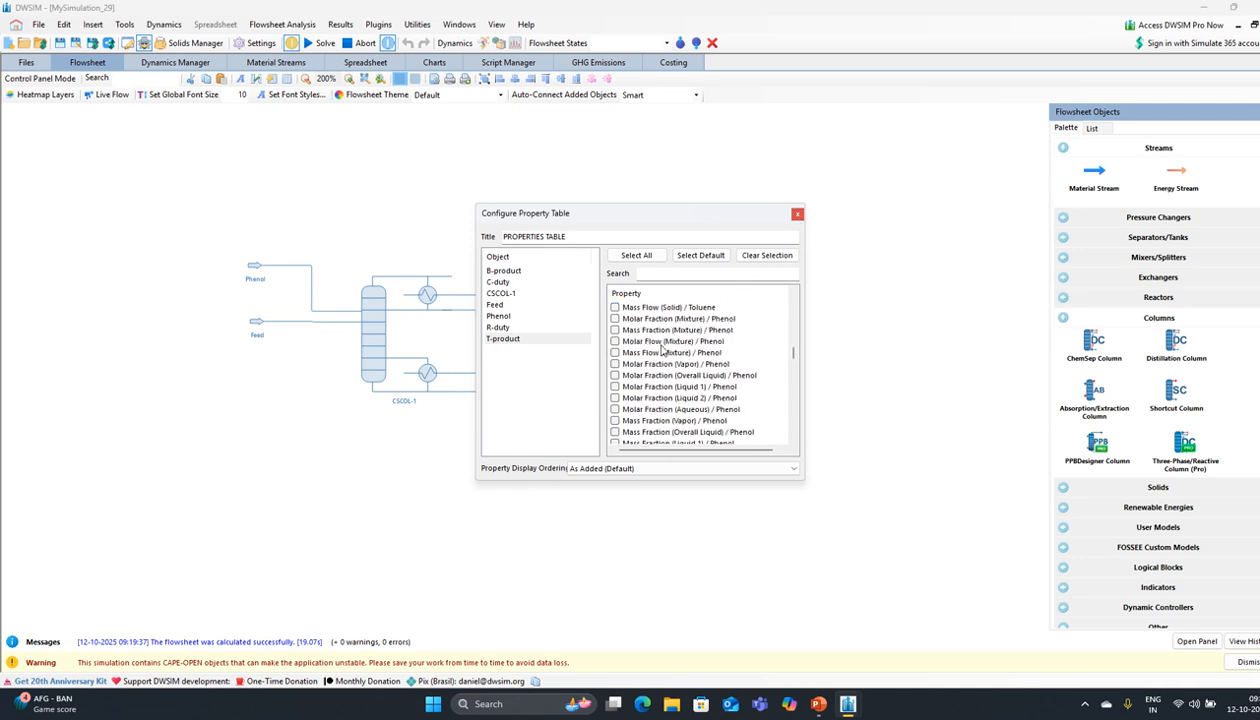
{"action": "scroll", "coordinate": [662, 349], "scroll_direction": "down", "scroll_amount": 6}
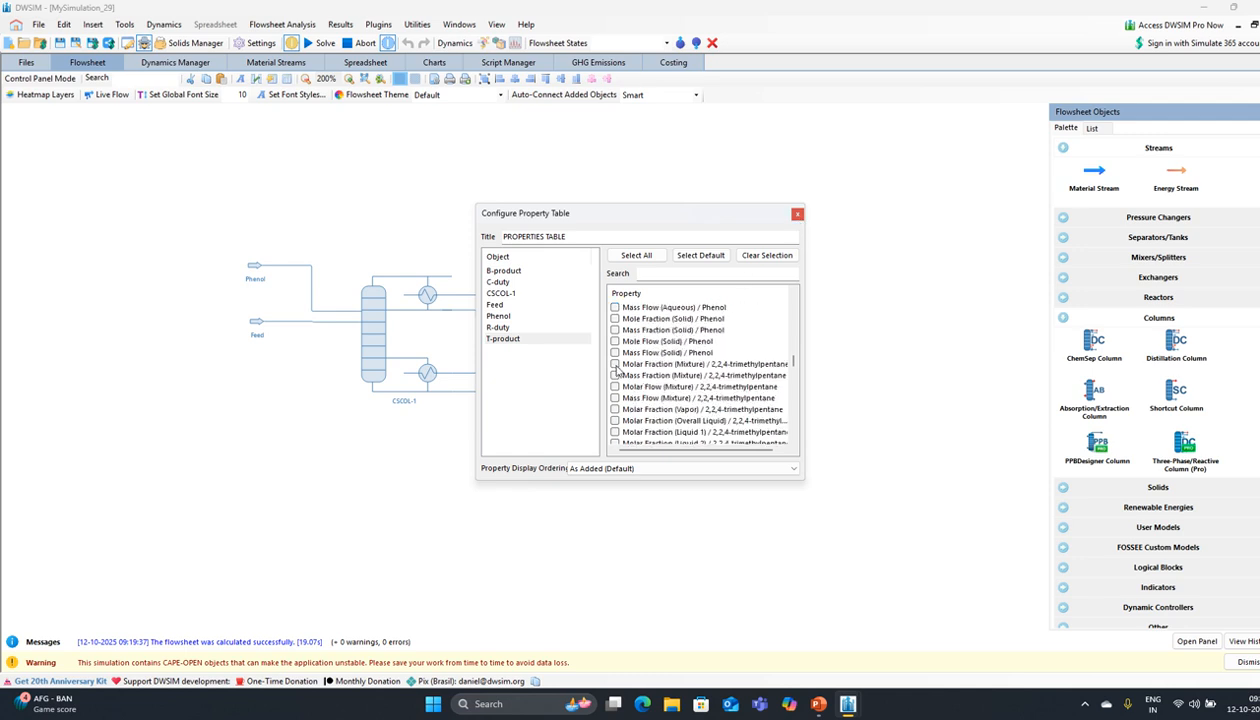
{"action": "left_click", "coordinate": [615, 365]}
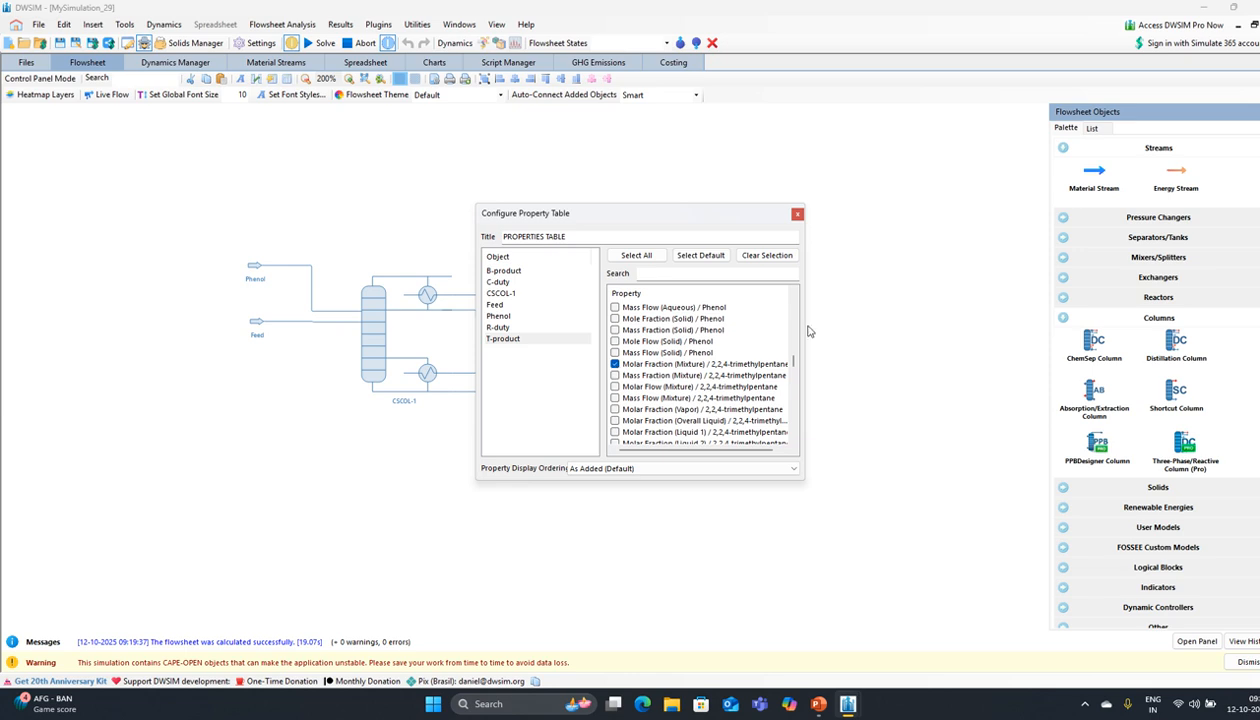
{"action": "left_click", "coordinate": [797, 214]}
{"action": "left_click_drag", "start_coordinate": [745, 250], "coordinate": [714, 284]}
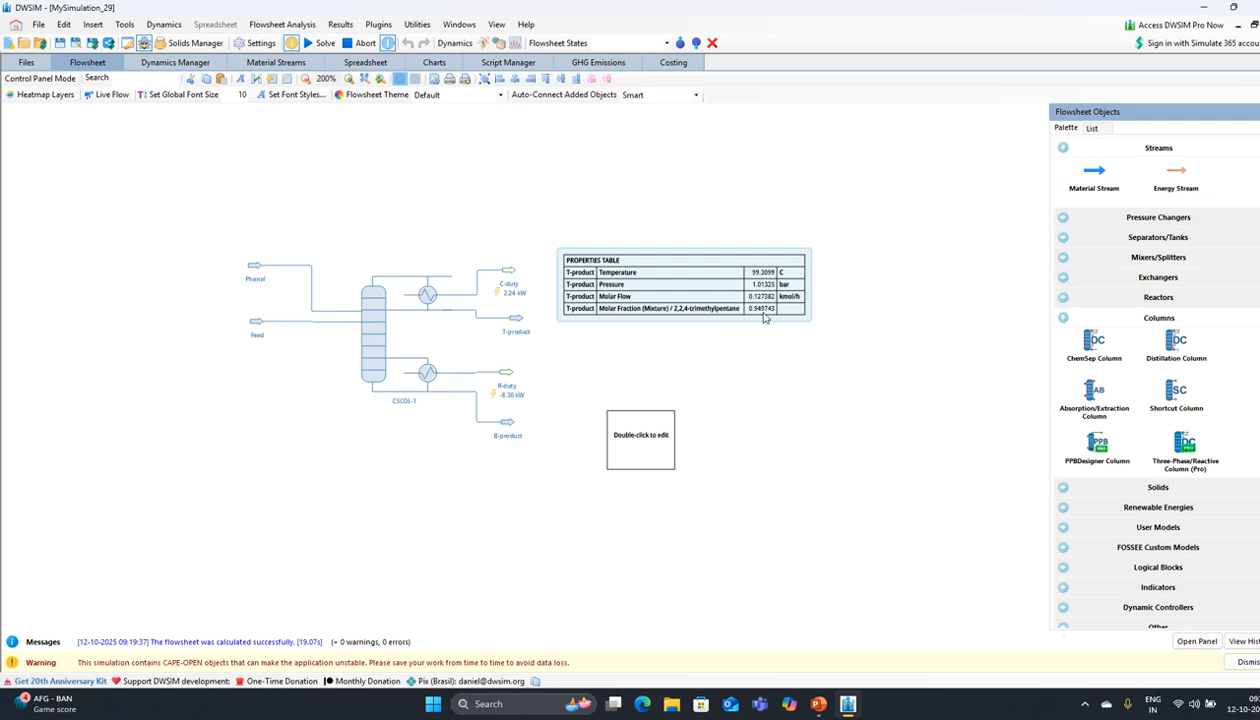
Step: Set the second table to B-product with Temperature and Pressure
{"action": "double_click", "coordinate": [625, 440]}
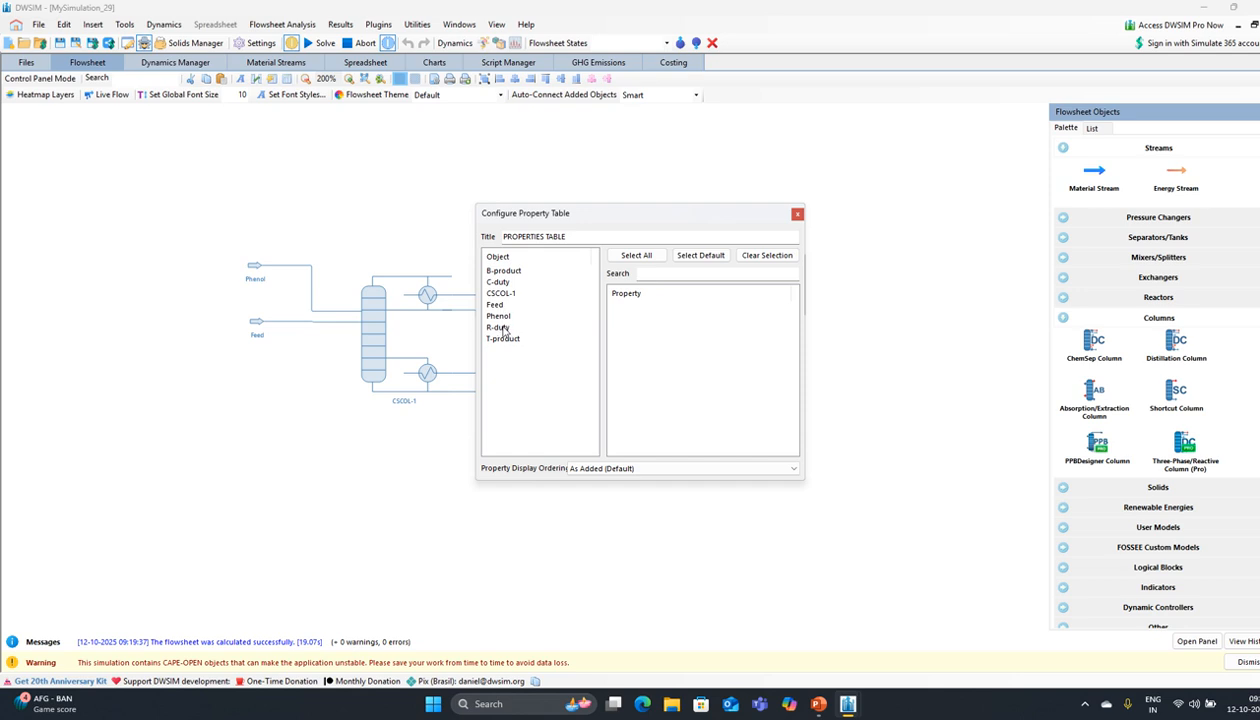
{"action": "left_click", "coordinate": [497, 273]}
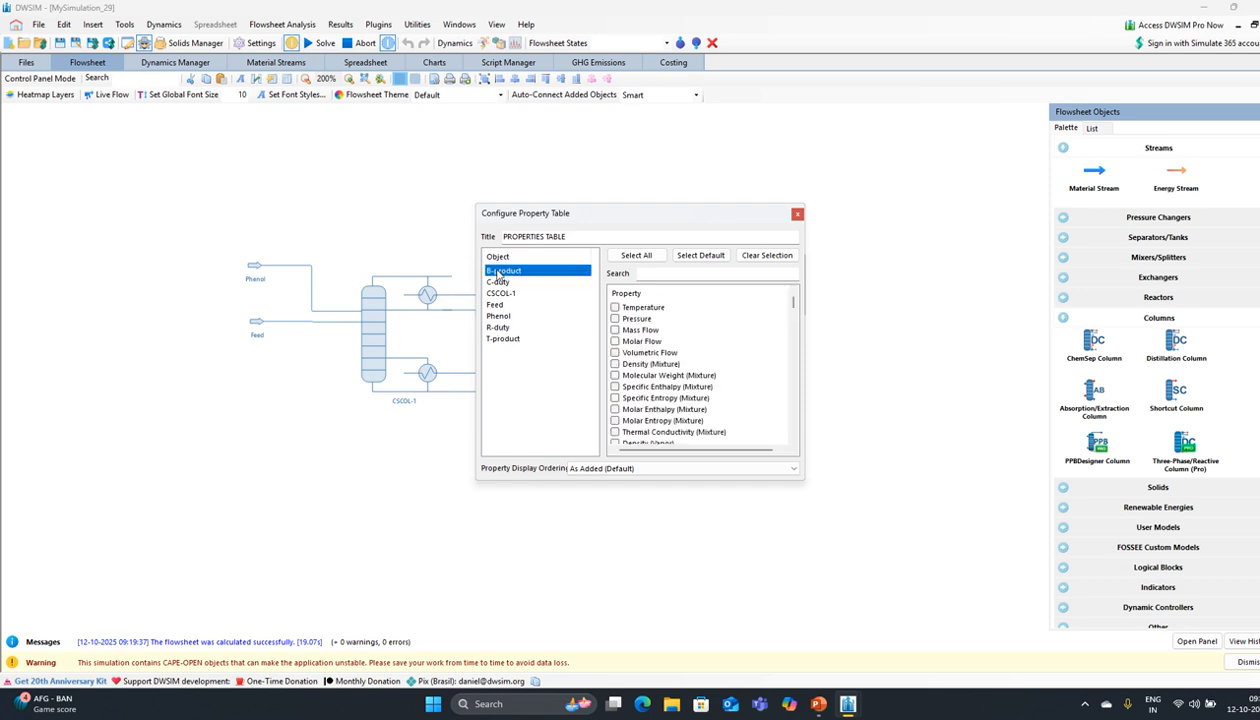
{"action": "left_click", "coordinate": [615, 308]}
{"action": "left_click", "coordinate": [614, 319]}
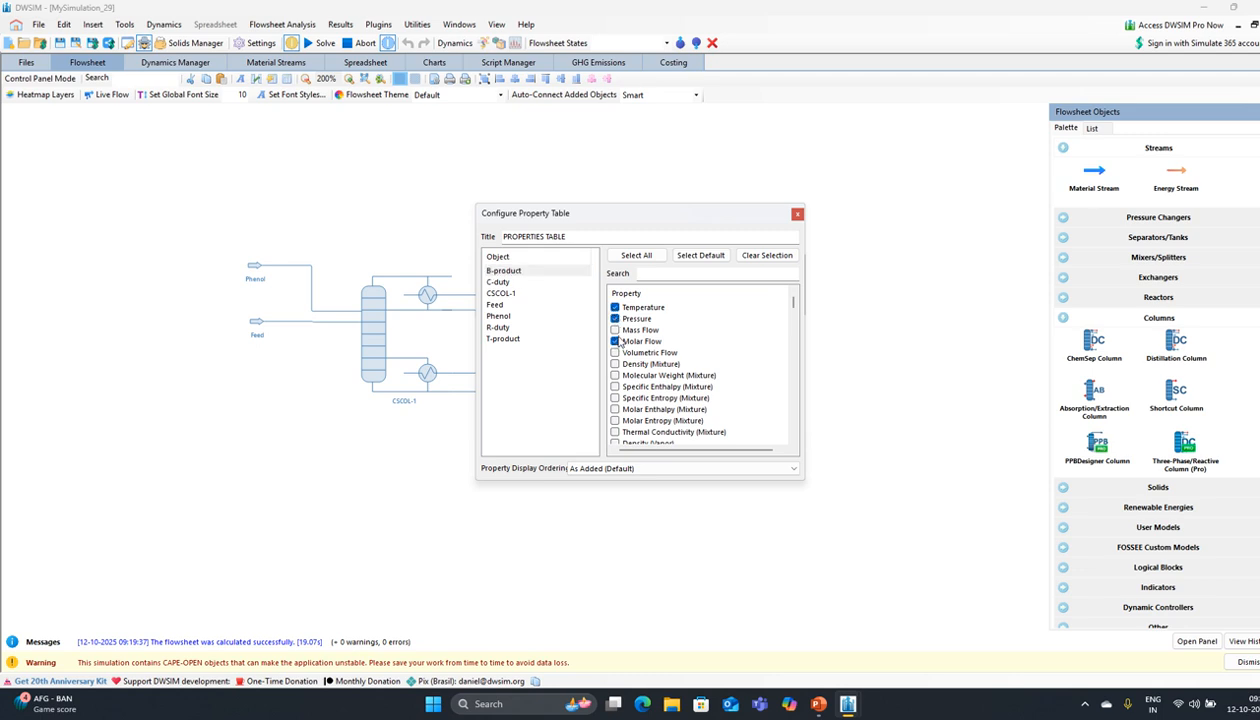
{"action": "scroll", "coordinate": [624, 342], "scroll_direction": "down", "scroll_amount": 10}
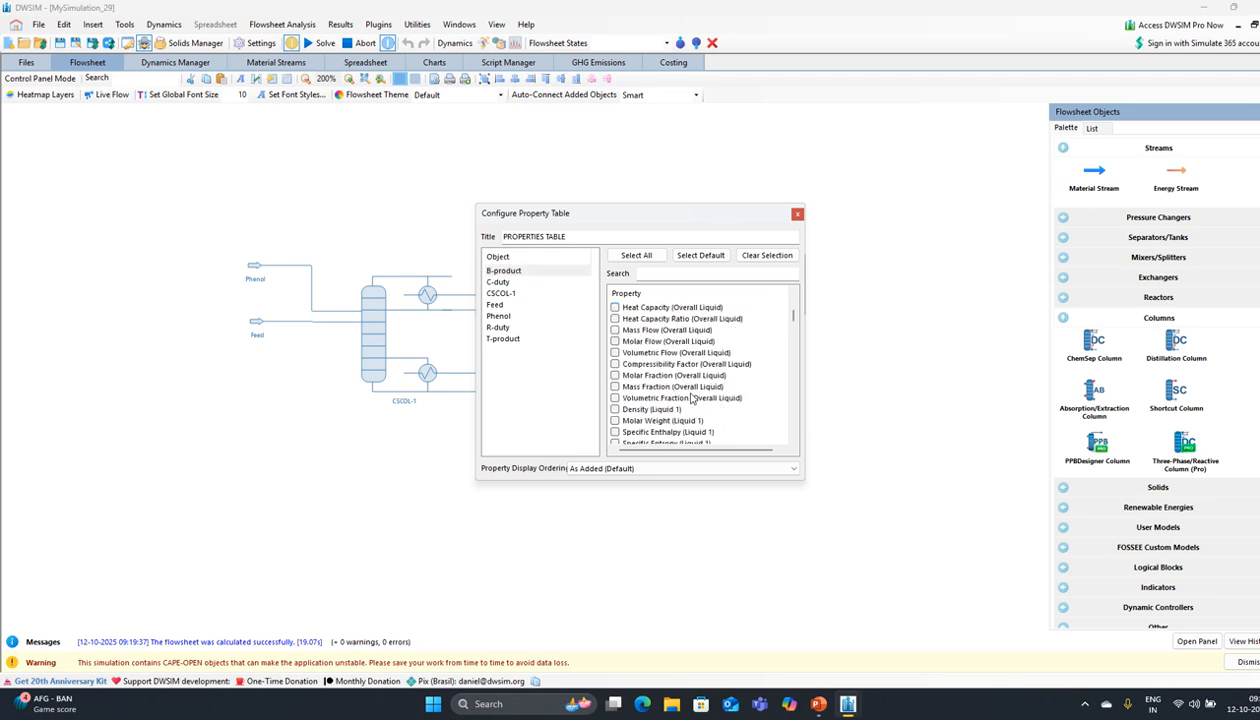
{"action": "left_click_drag", "start_coordinate": [794, 324], "coordinate": [796, 347]}
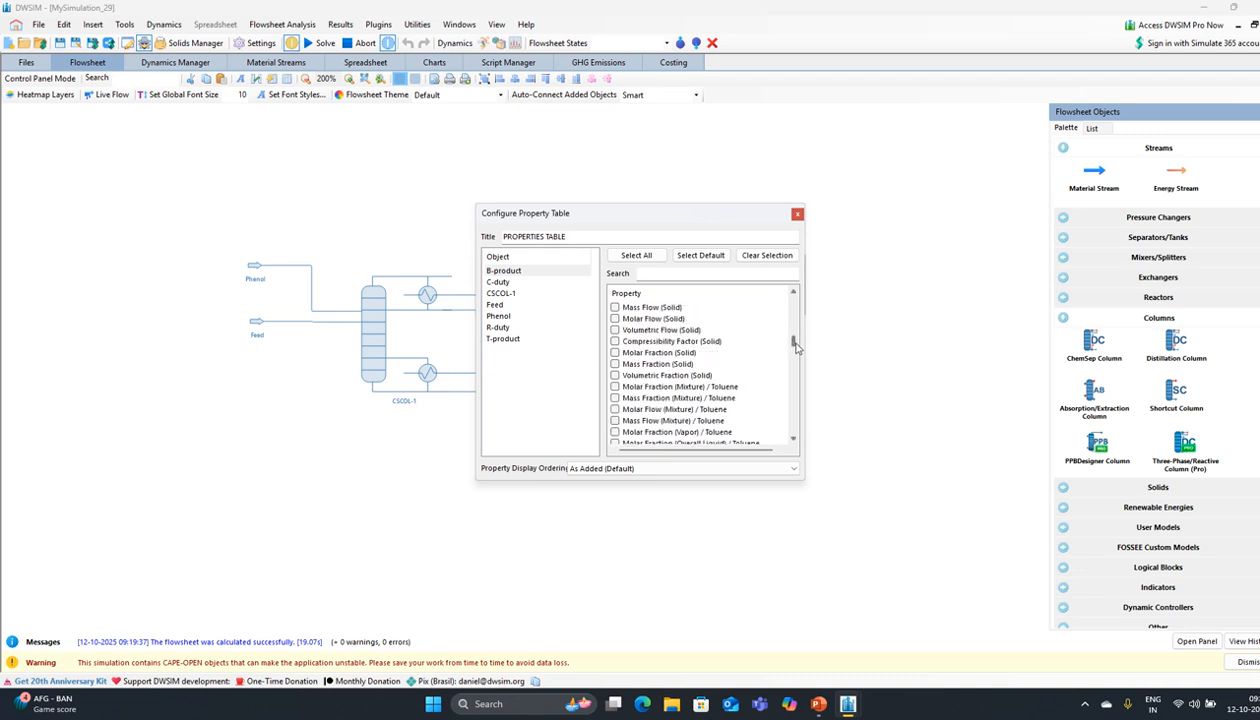
Step: Add the Toluene, Phenol and 2,2,4-trimethylpentane molar fractions and finish the setup
{"action": "left_click", "coordinate": [615, 386]}
{"action": "left_click_drag", "start_coordinate": [794, 343], "coordinate": [795, 357]}
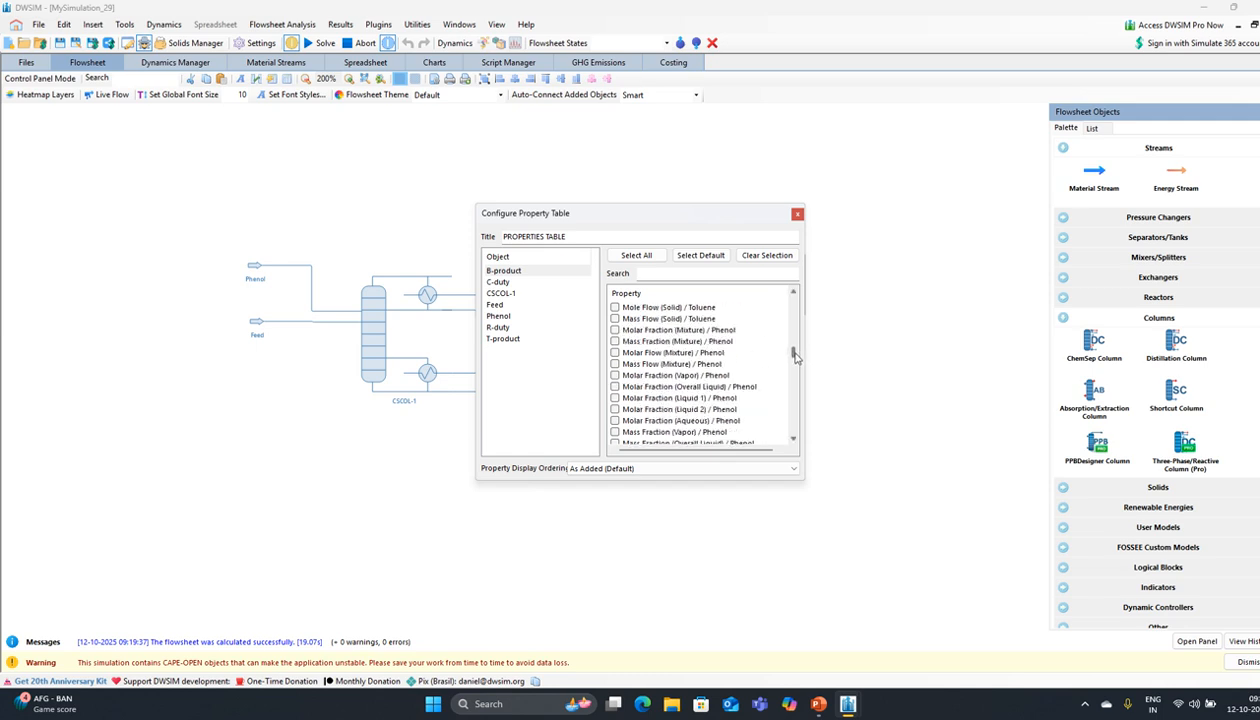
{"action": "left_click", "coordinate": [615, 330]}
{"action": "scroll", "coordinate": [769, 354], "scroll_direction": "up", "scroll_amount": 2}
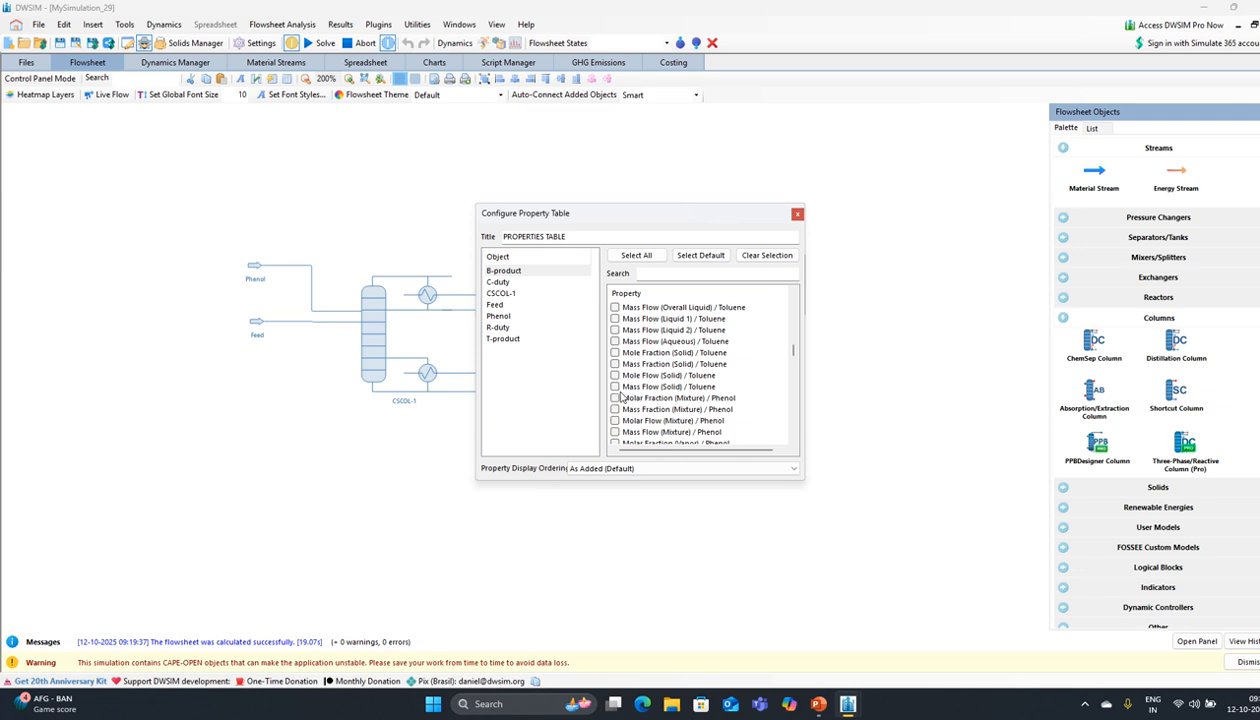
{"action": "left_click", "coordinate": [614, 397]}
{"action": "scroll", "coordinate": [790, 358], "scroll_direction": "down", "scroll_amount": 5}
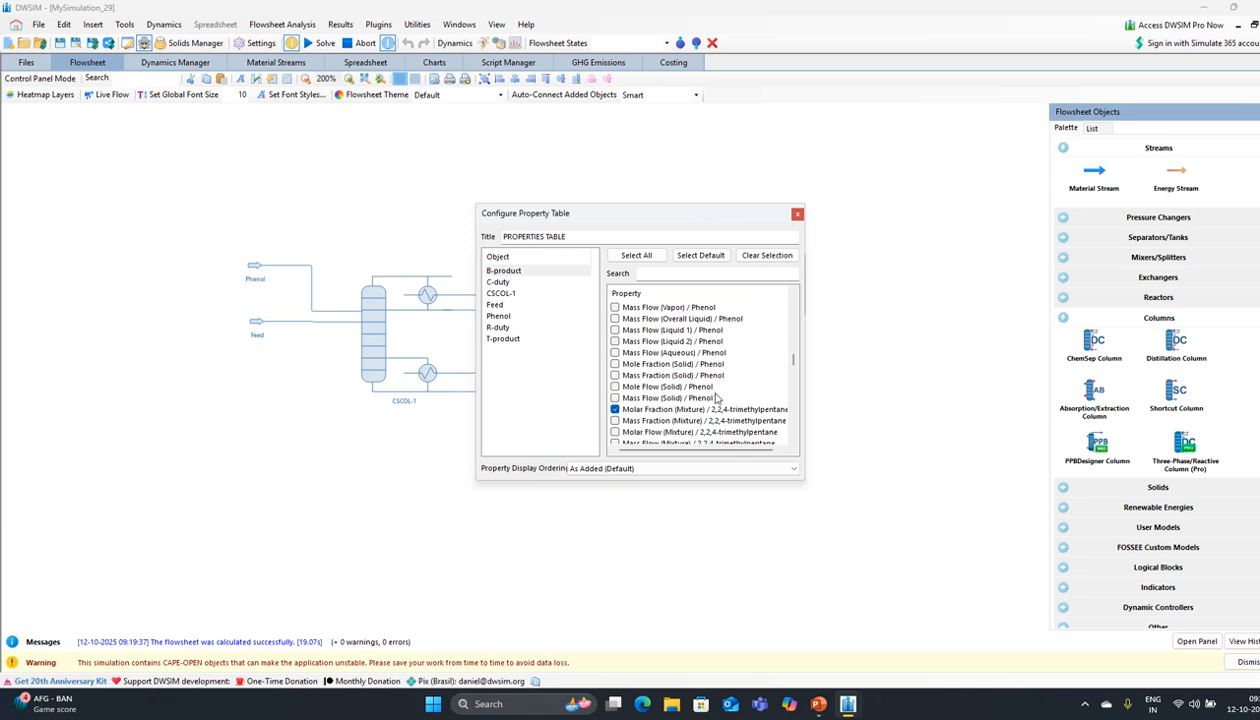
{"action": "left_click", "coordinate": [797, 214]}
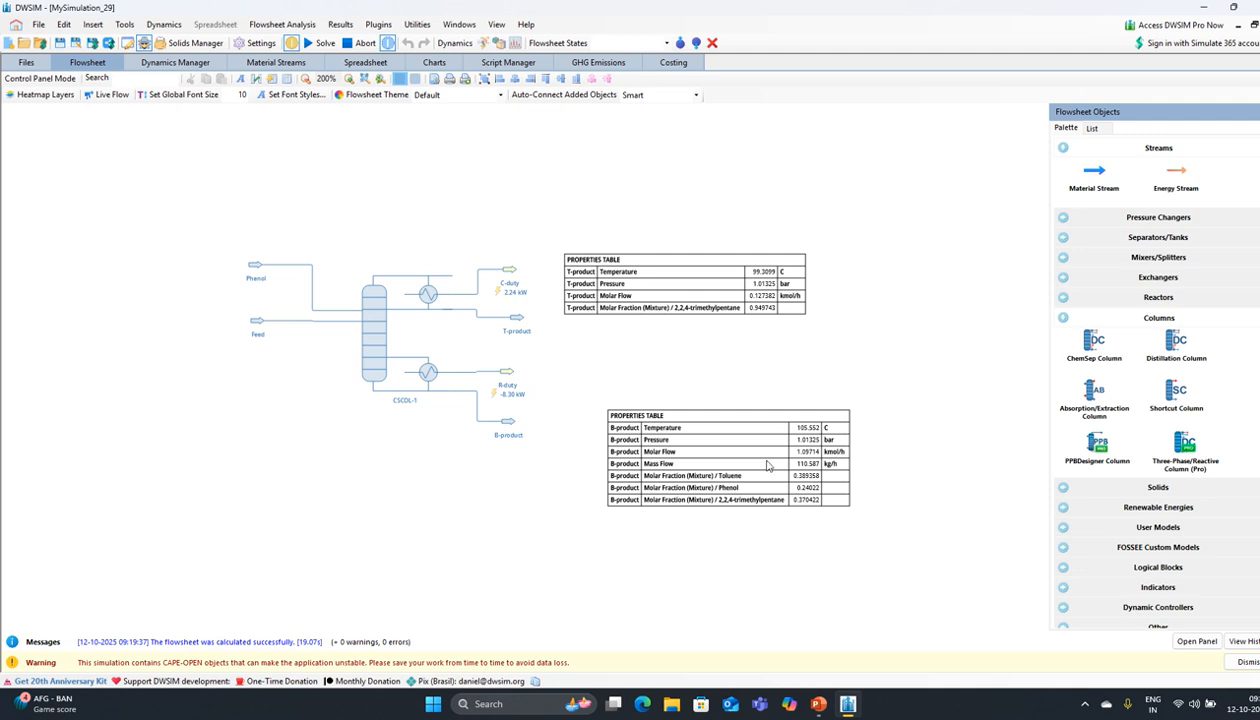
Step: Shift the B-product table slightly left and reopen its list of chosen properties
{"action": "left_click_drag", "start_coordinate": [759, 460], "coordinate": [694, 466]}
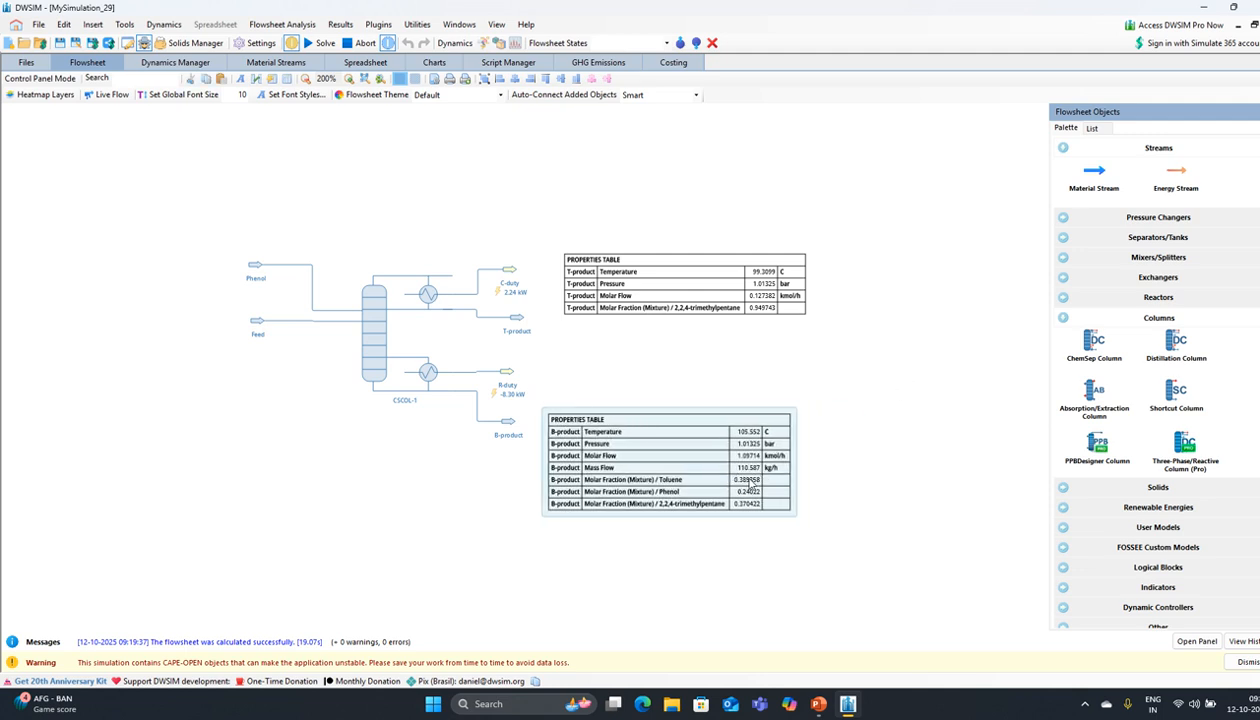
{"action": "double_click", "coordinate": [668, 464]}
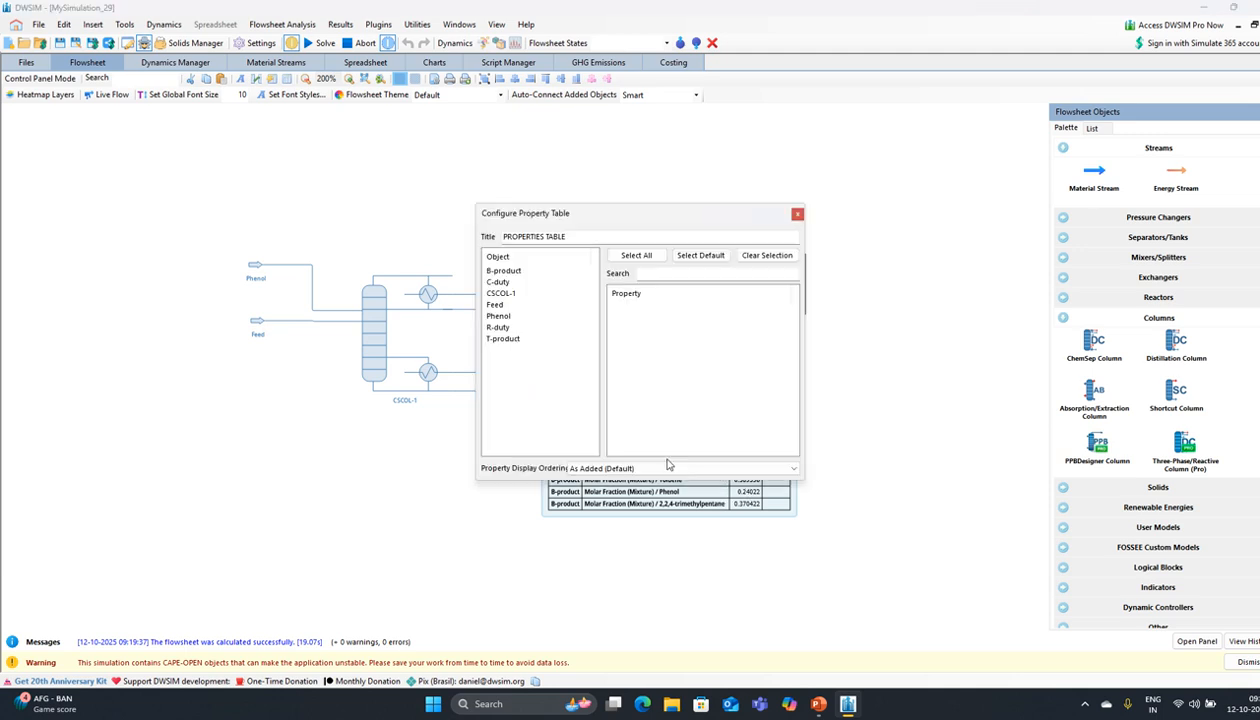
{"action": "left_click", "coordinate": [506, 273]}
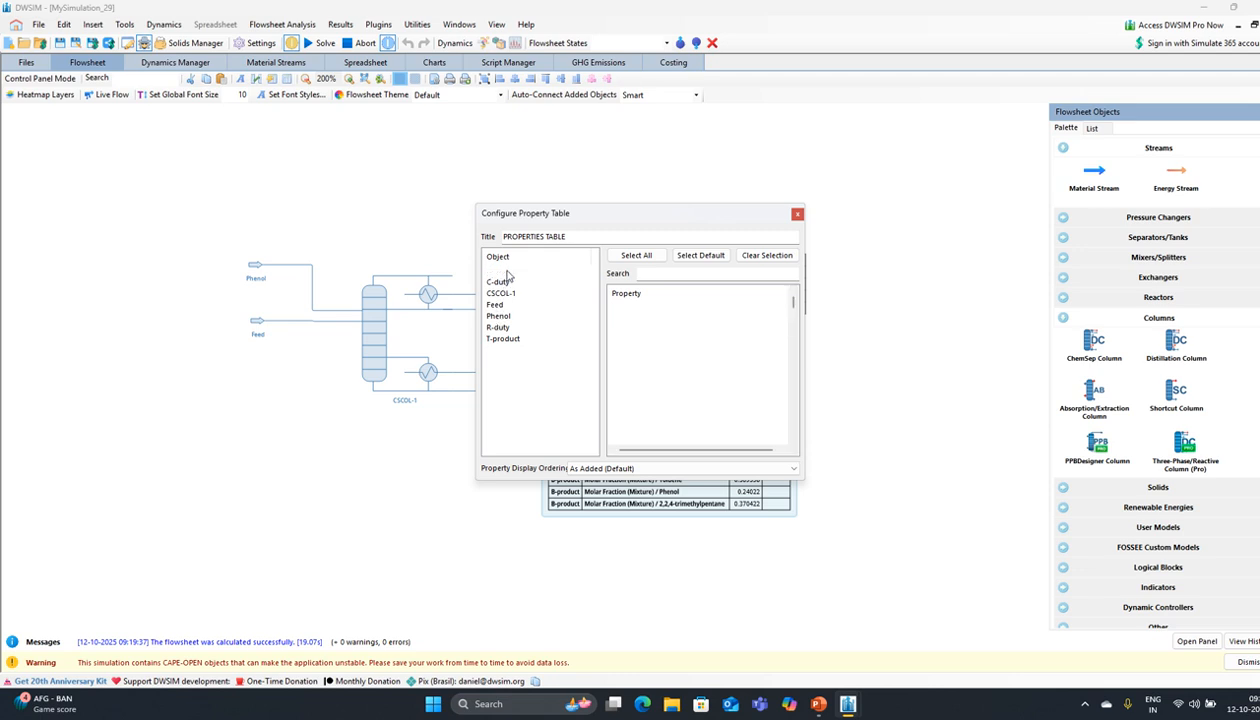
Step: Tick Molar Flow (Mixture) / 2,2,4-trimethylpentane for the B-product table and close the settings
{"action": "scroll", "coordinate": [705, 383], "scroll_direction": "down", "scroll_amount": 5}
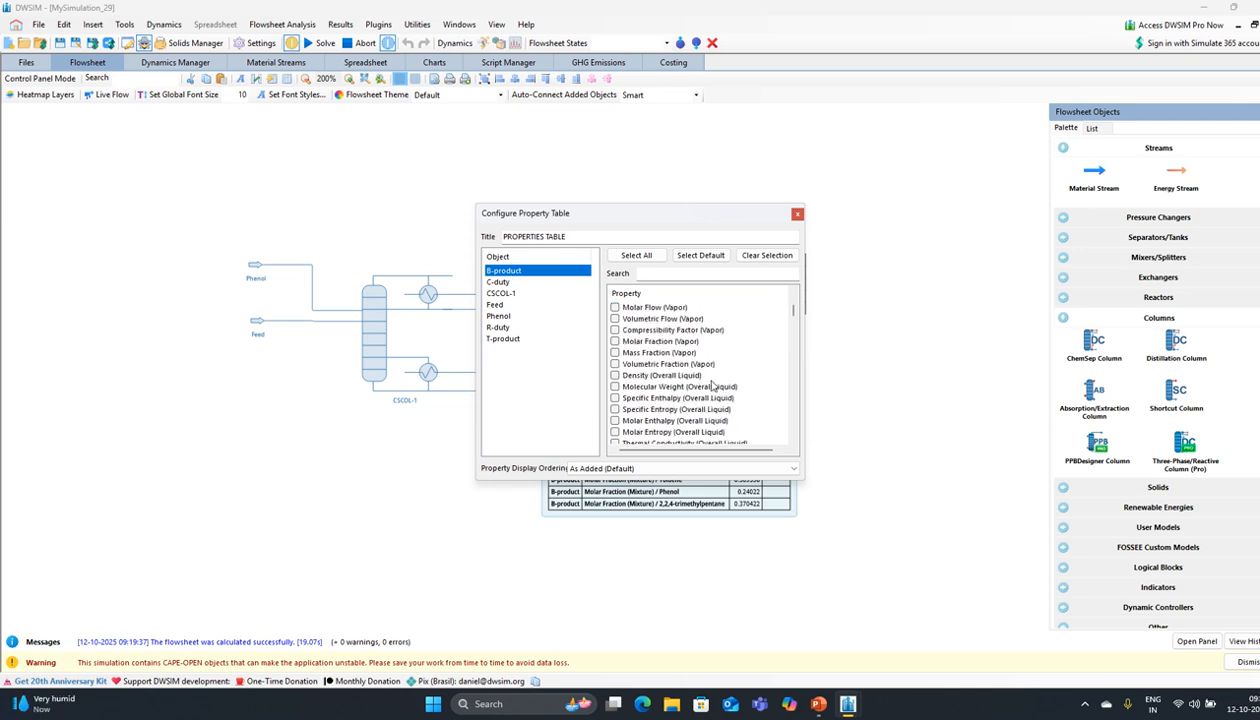
{"action": "scroll", "coordinate": [713, 385], "scroll_direction": "down", "scroll_amount": 4}
{"action": "scroll", "coordinate": [712, 385], "scroll_direction": "up", "scroll_amount": 3}
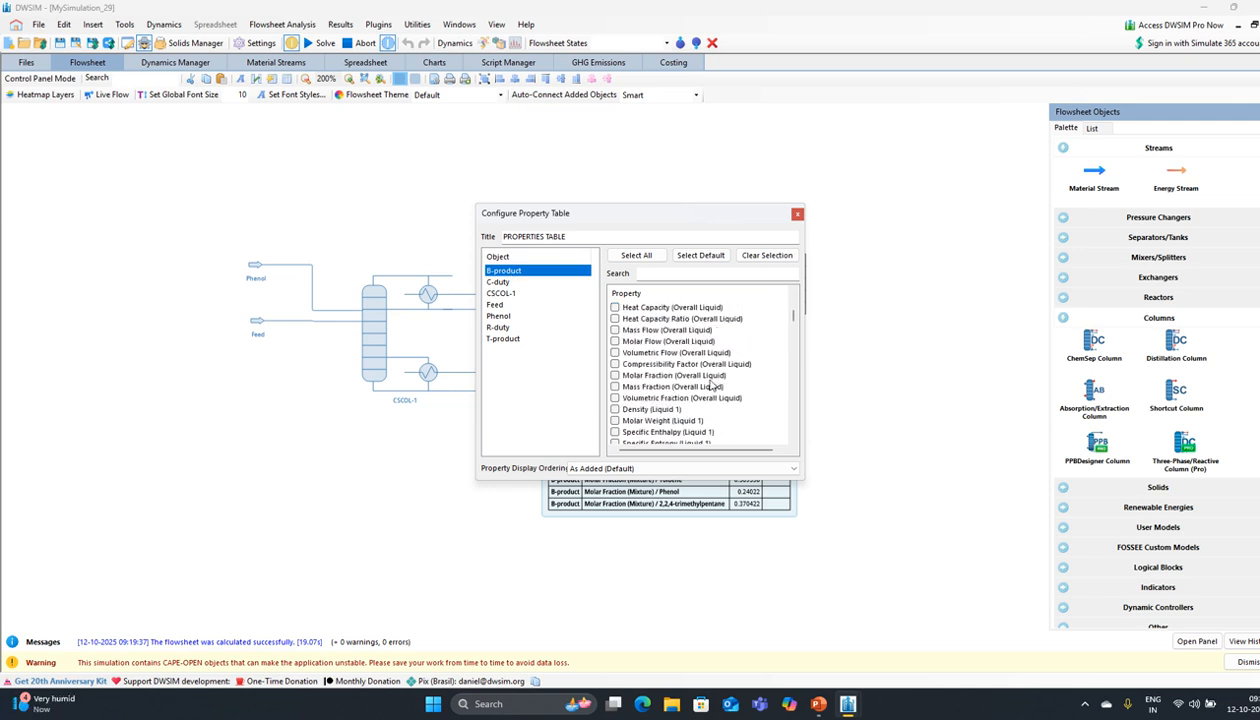
{"action": "scroll", "coordinate": [708, 383], "scroll_direction": "down", "scroll_amount": 9}
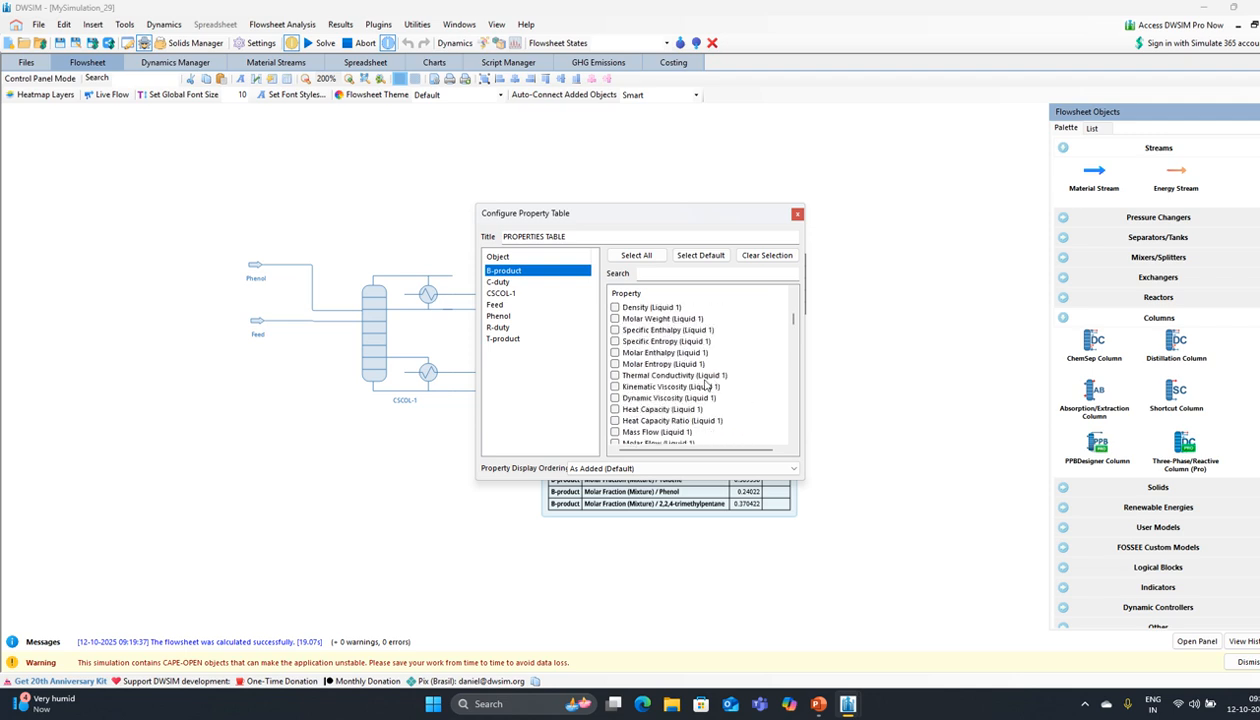
{"action": "scroll", "coordinate": [702, 386], "scroll_direction": "down", "scroll_amount": 8}
{"action": "scroll", "coordinate": [702, 385], "scroll_direction": "down", "scroll_amount": 10}
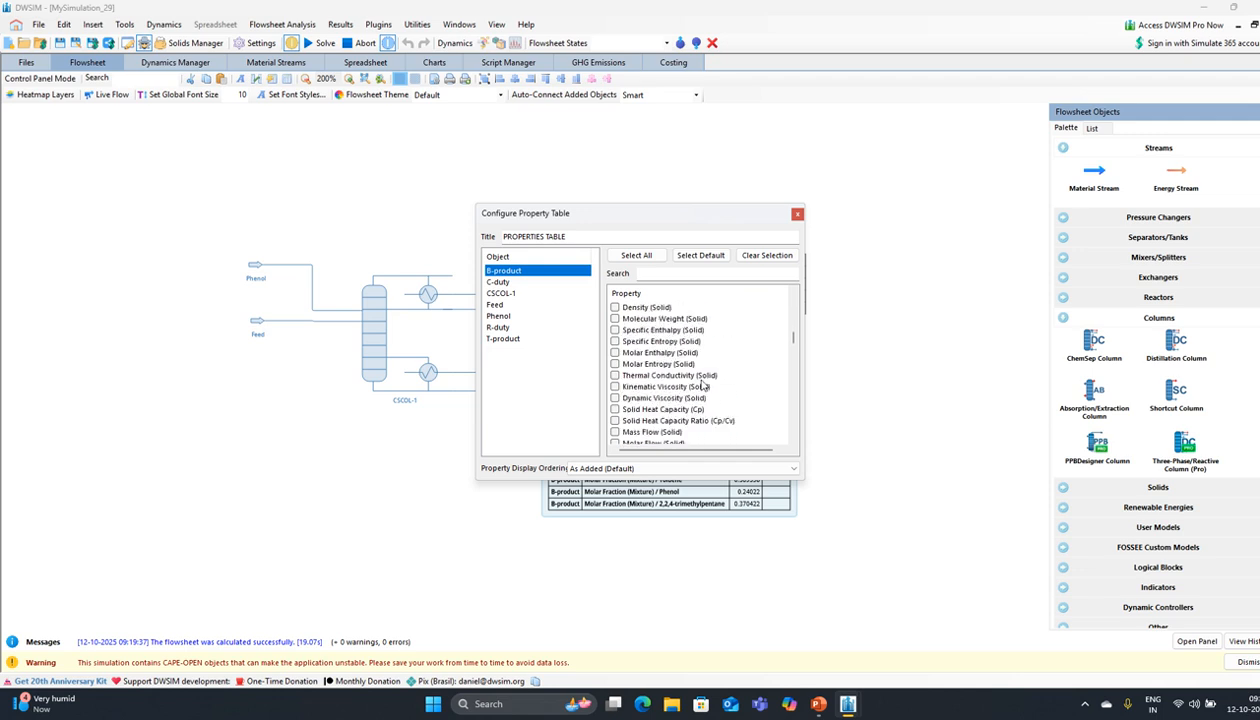
{"action": "scroll", "coordinate": [700, 386], "scroll_direction": "down", "scroll_amount": 6}
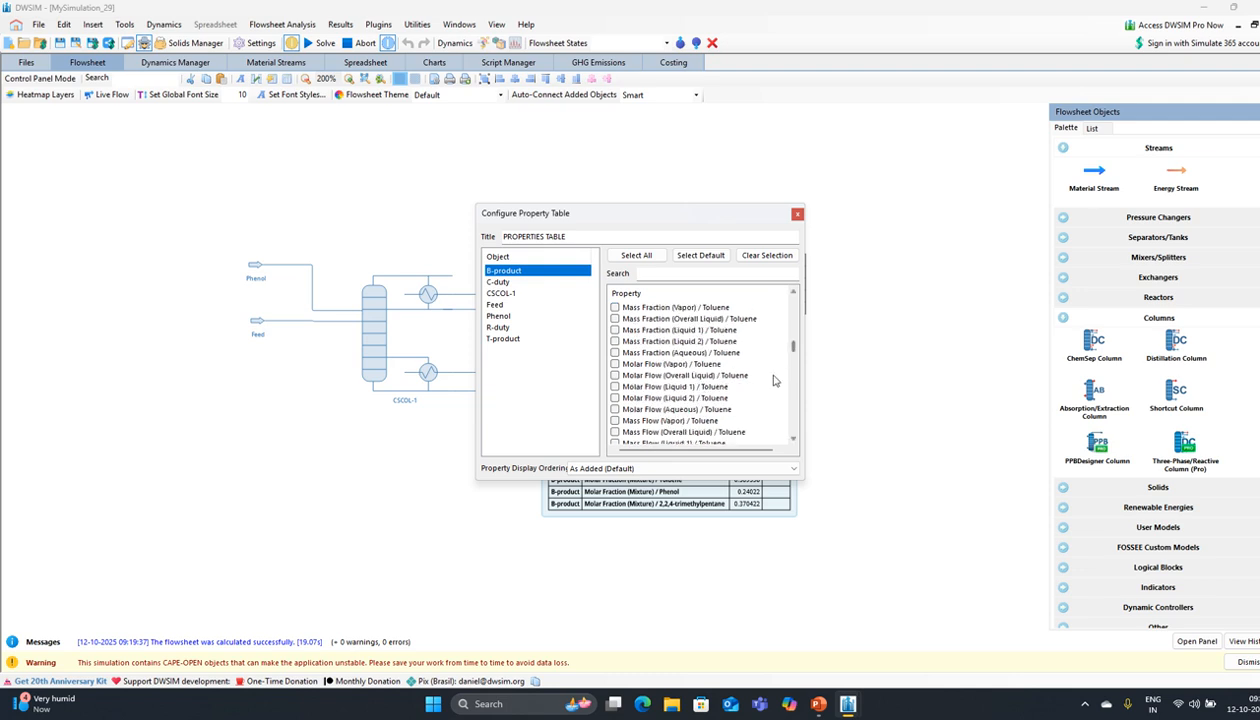
{"action": "scroll", "coordinate": [766, 381], "scroll_direction": "down", "scroll_amount": 2}
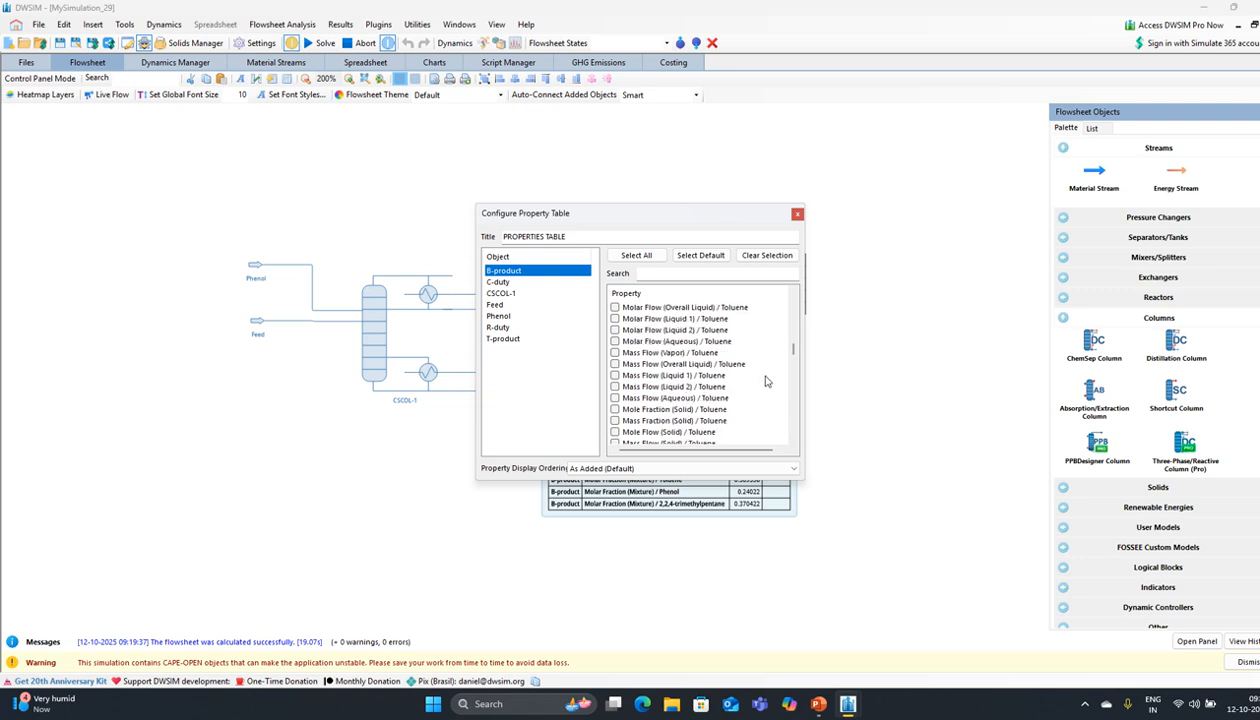
{"action": "scroll", "coordinate": [766, 381], "scroll_direction": "down", "scroll_amount": 8}
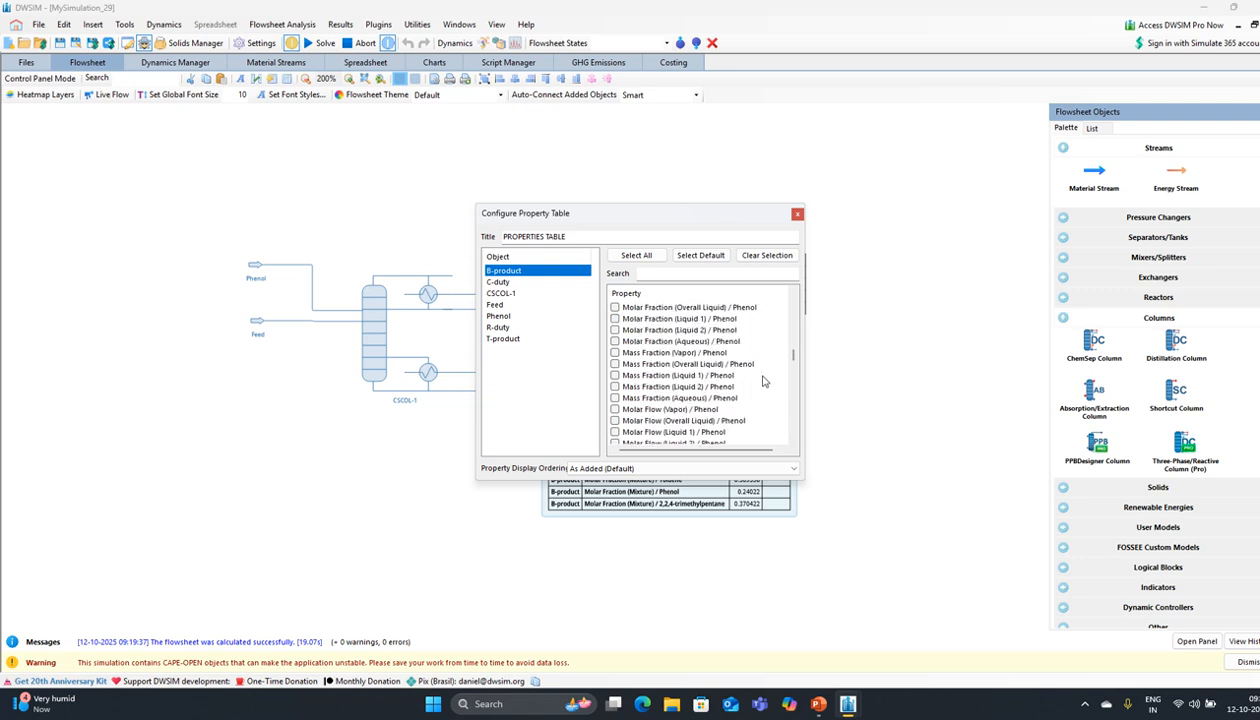
{"action": "scroll", "coordinate": [763, 381], "scroll_direction": "down", "scroll_amount": 6}
{"action": "scroll", "coordinate": [763, 381], "scroll_direction": "down", "scroll_amount": 1}
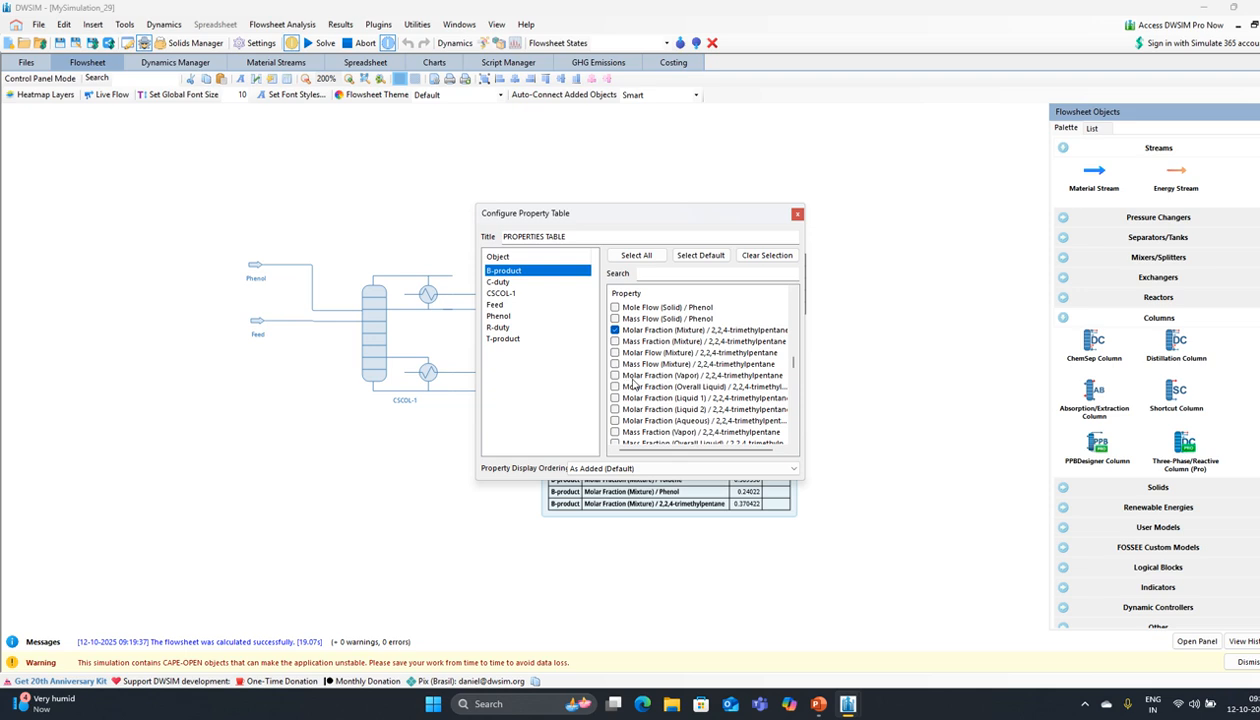
{"action": "scroll", "coordinate": [632, 384], "scroll_direction": "down", "scroll_amount": 2}
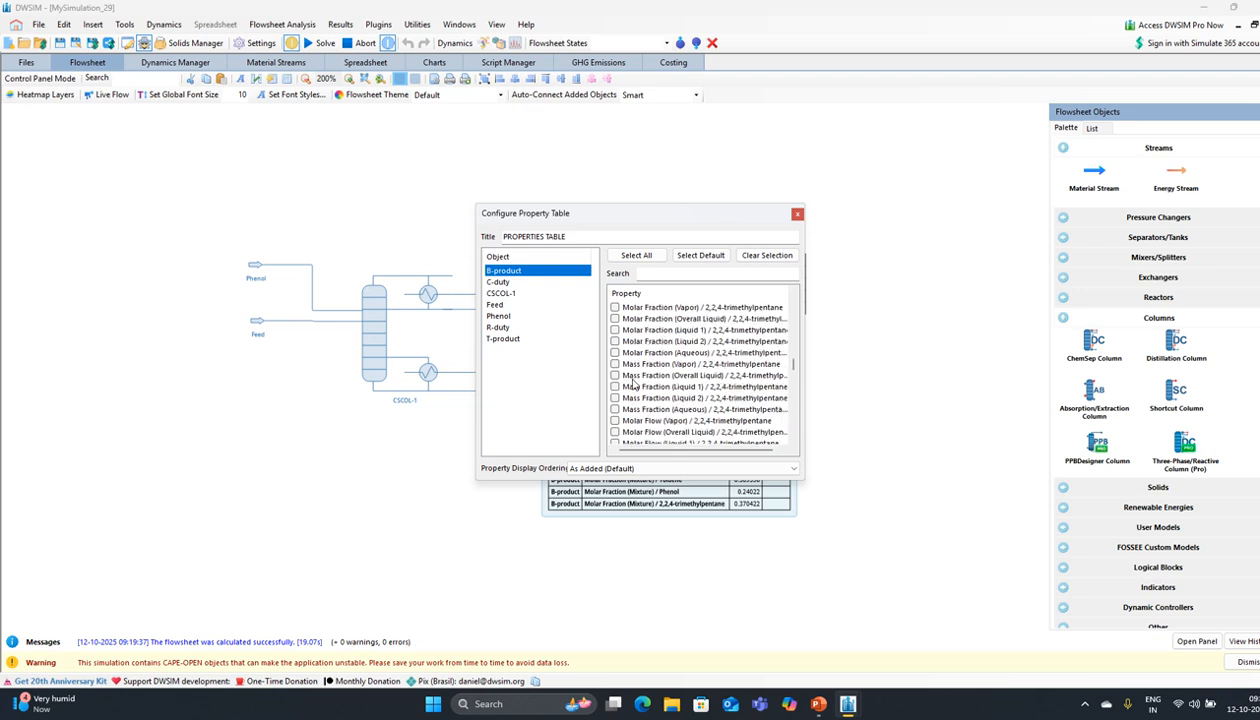
{"action": "scroll", "coordinate": [632, 384], "scroll_direction": "down", "scroll_amount": 6}
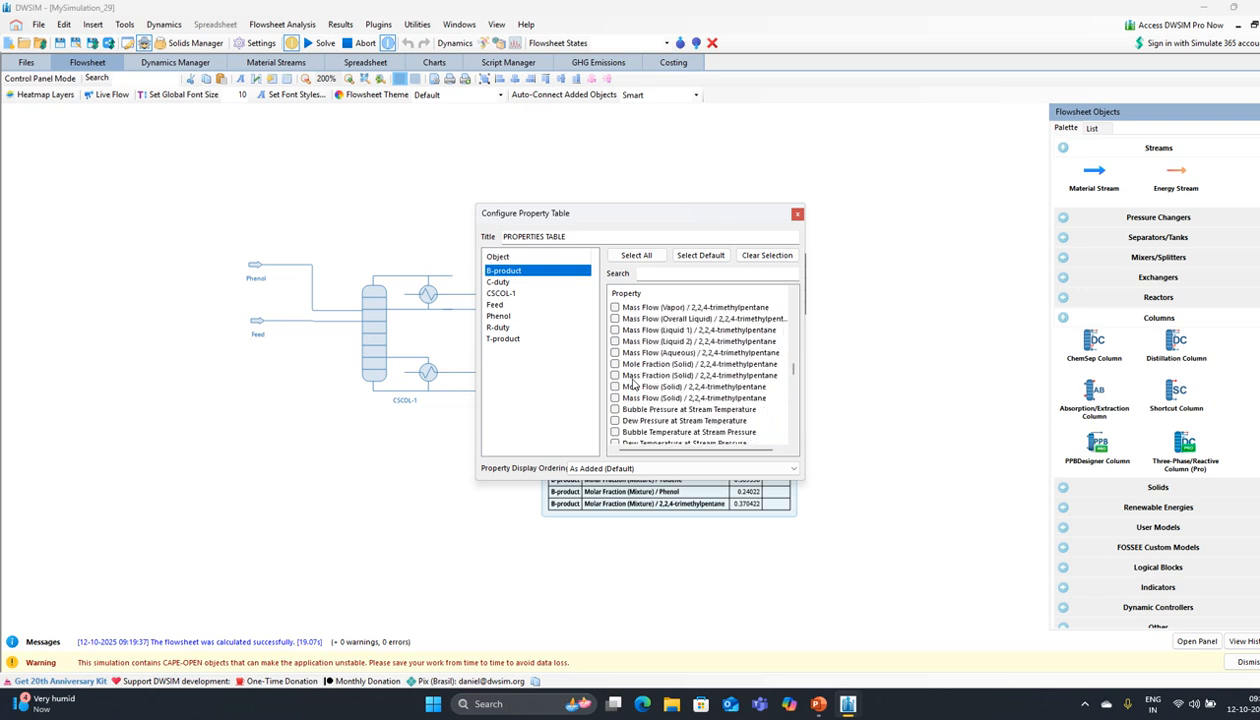
{"action": "scroll", "coordinate": [632, 384], "scroll_direction": "up", "scroll_amount": 1}
{"action": "scroll", "coordinate": [632, 384], "scroll_direction": "up", "scroll_amount": 1}
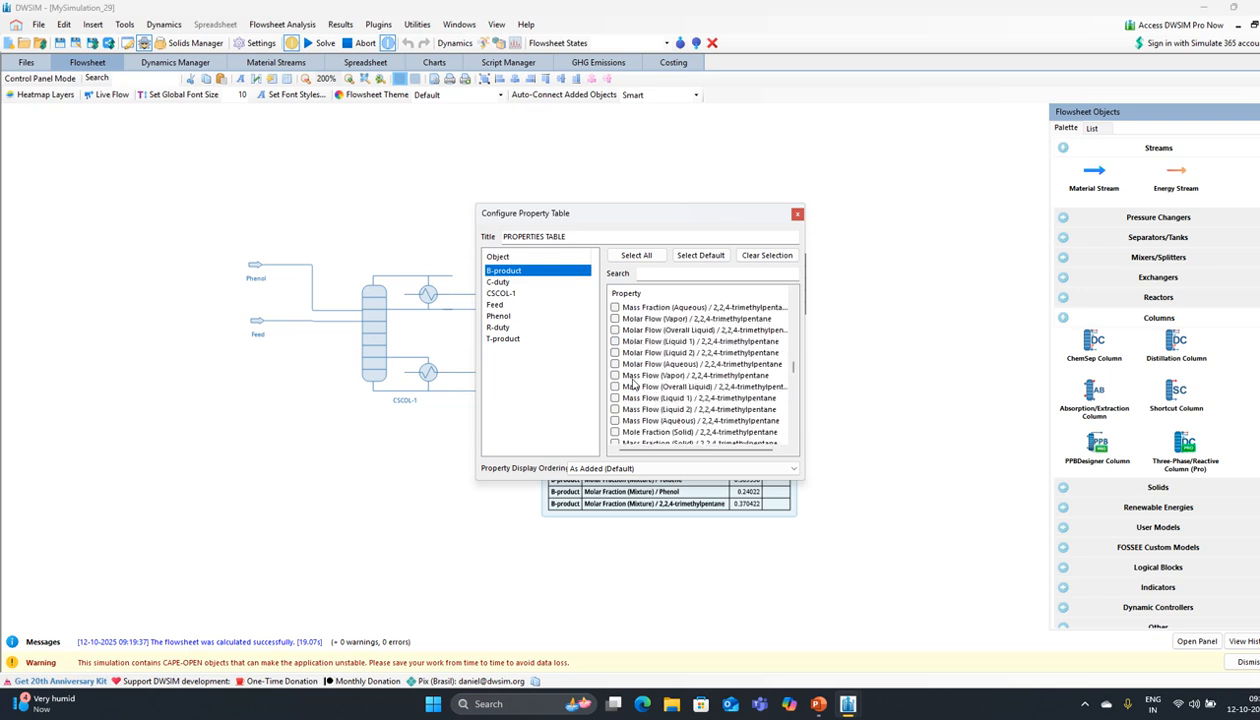
{"action": "scroll", "coordinate": [632, 384], "scroll_direction": "up", "scroll_amount": 5}
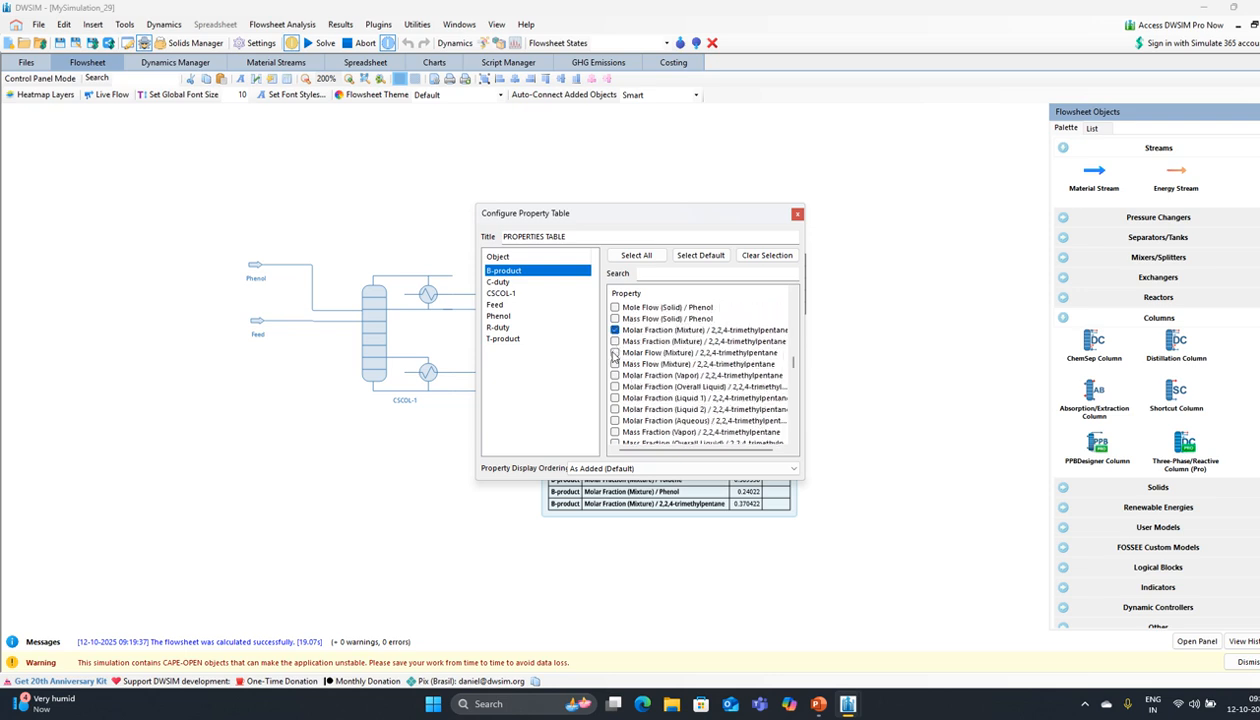
{"action": "left_click", "coordinate": [614, 353]}
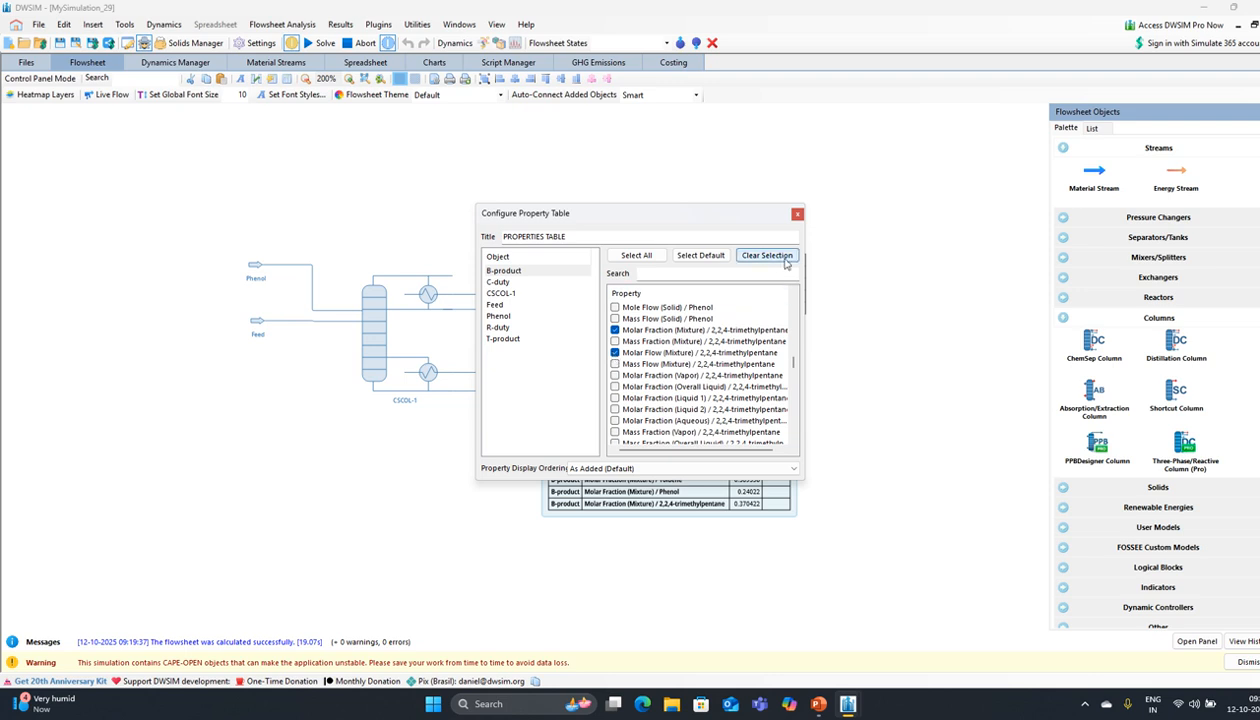
{"action": "left_click", "coordinate": [796, 214]}
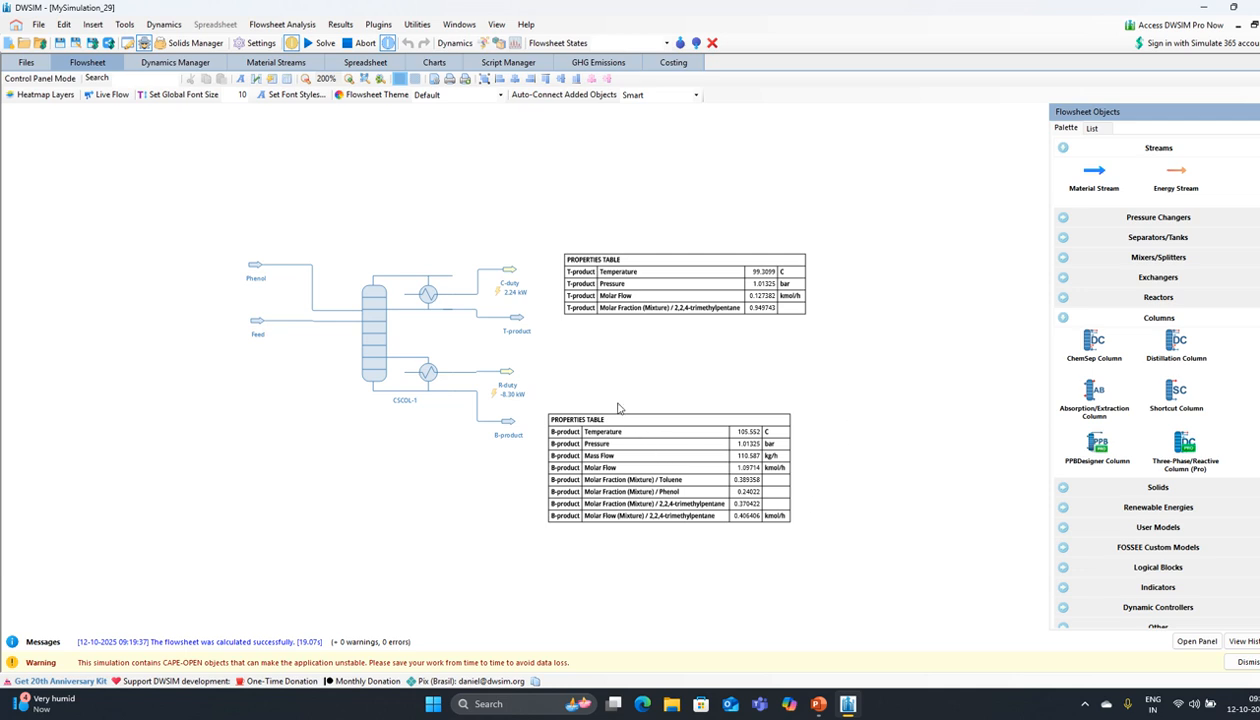
Step: Open CSCOL-1 in the ChemSep editor, view McCabe-Thiele and choose User selected key components
{"action": "left_click", "coordinate": [373, 338]}
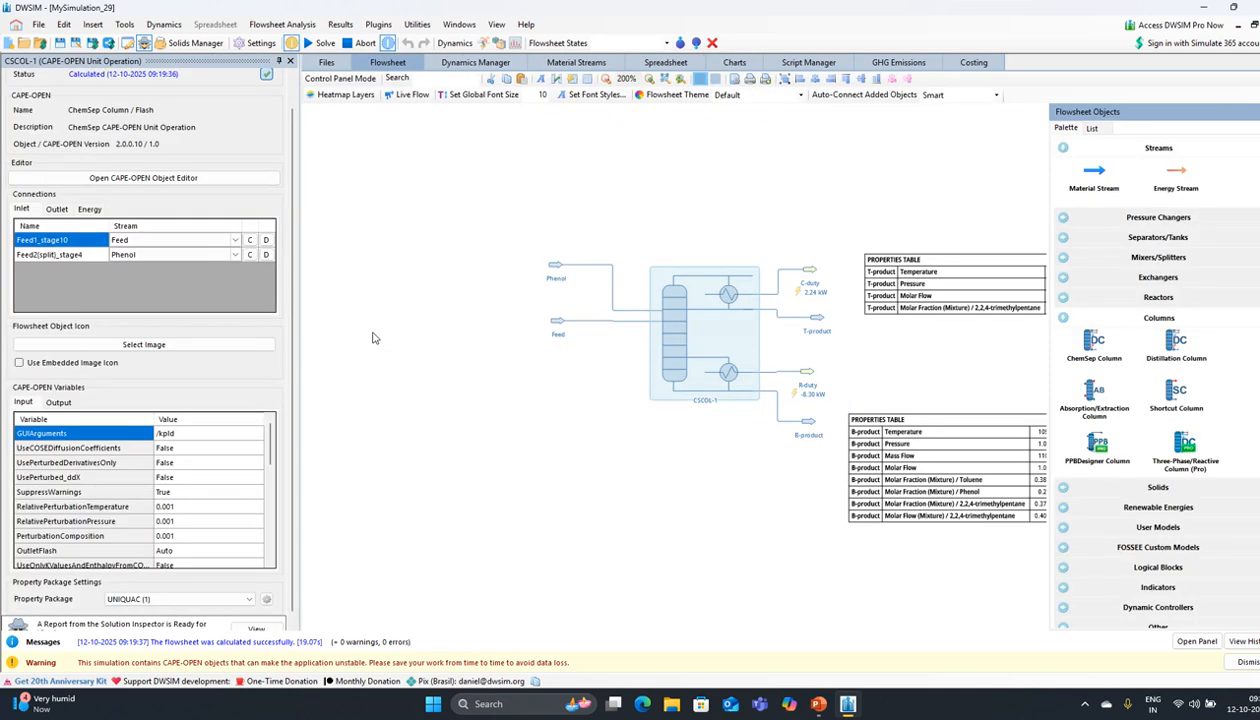
{"action": "left_click", "coordinate": [147, 177]}
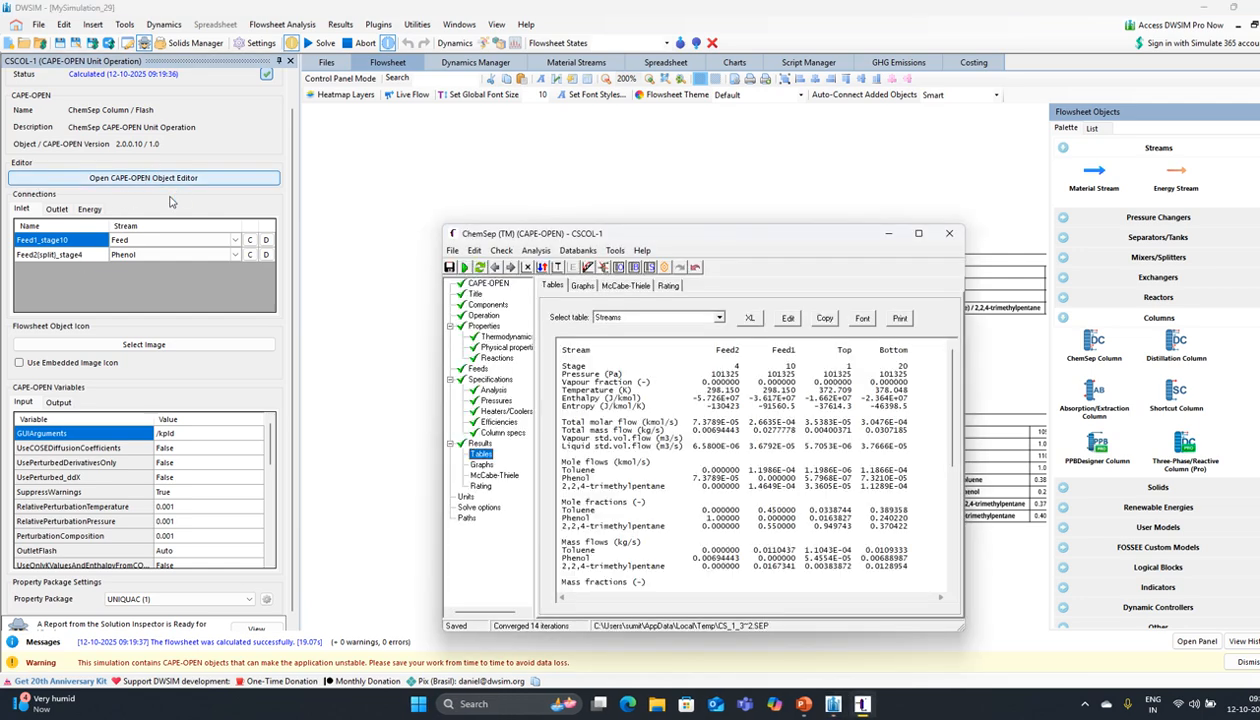
{"action": "left_click", "coordinate": [588, 267]}
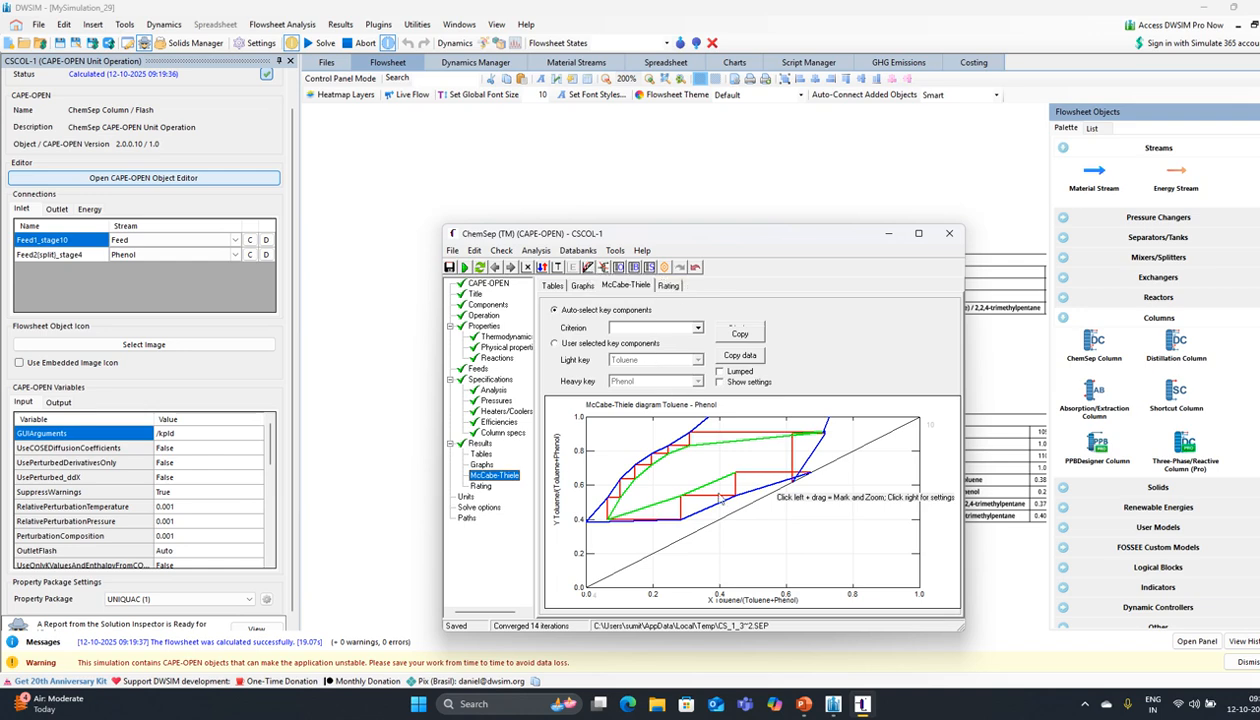
{"action": "left_click", "coordinate": [555, 344]}
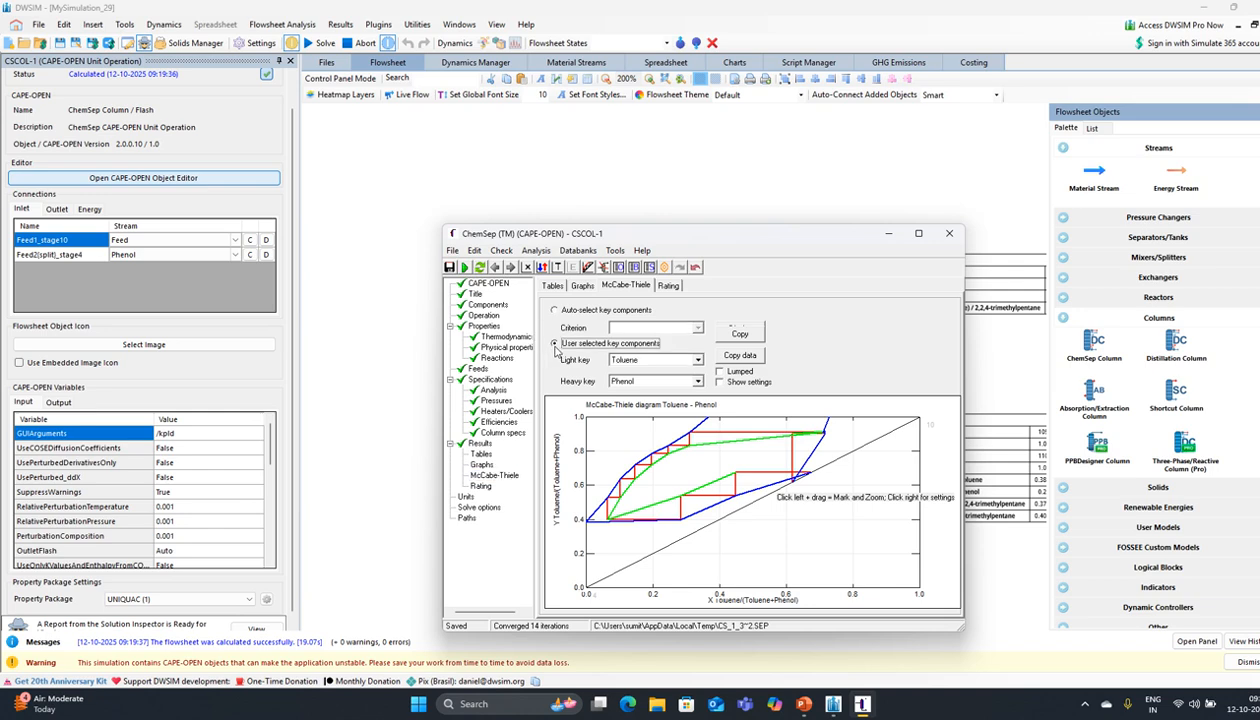
Step: Re-solve the column from old results, confirming the prompts, until it converges in 1 iteration
{"action": "left_click", "coordinate": [465, 266]}
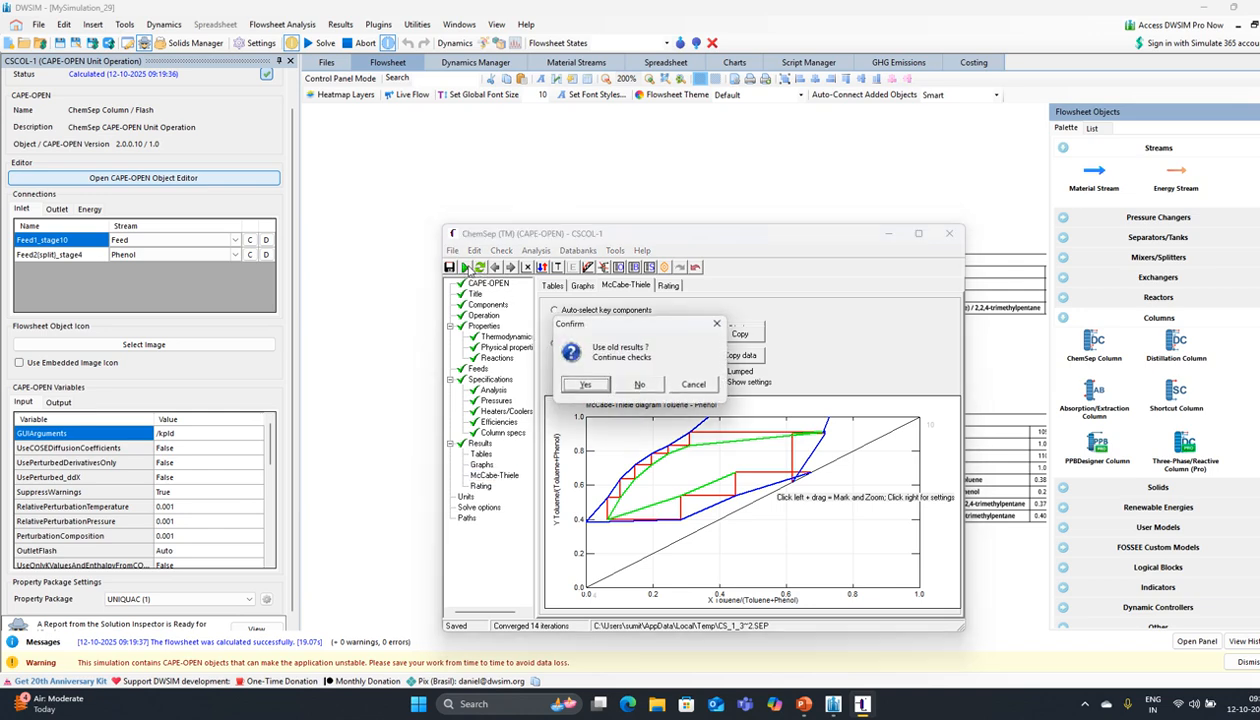
{"action": "left_click", "coordinate": [575, 385]}
{"action": "left_click", "coordinate": [638, 386]}
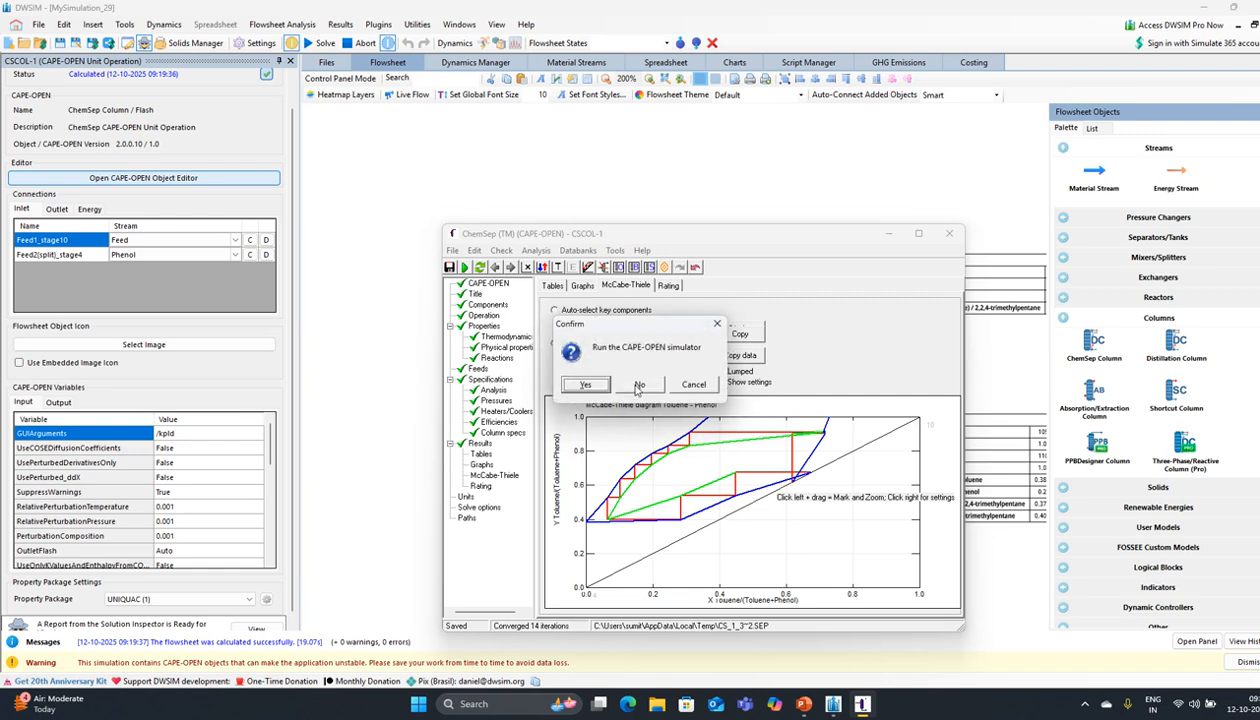
{"action": "left_click", "coordinate": [583, 385]}
{"action": "left_click", "coordinate": [586, 385]}
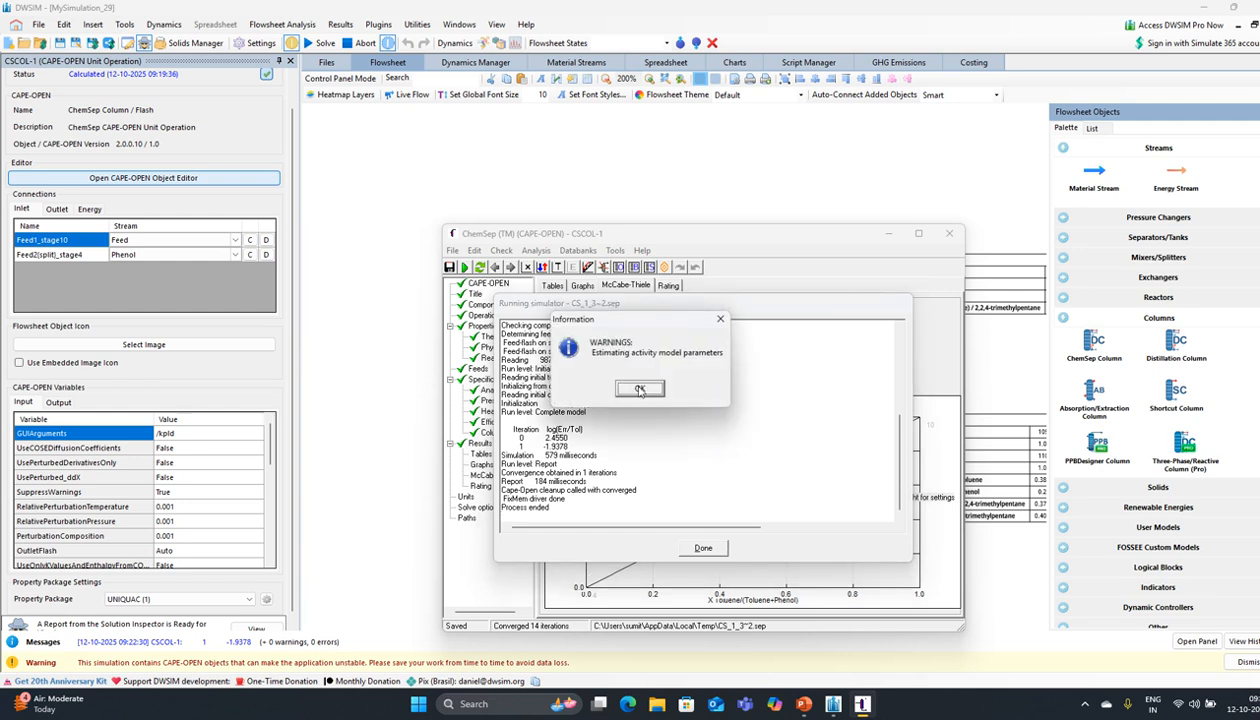
{"action": "left_click", "coordinate": [639, 389]}
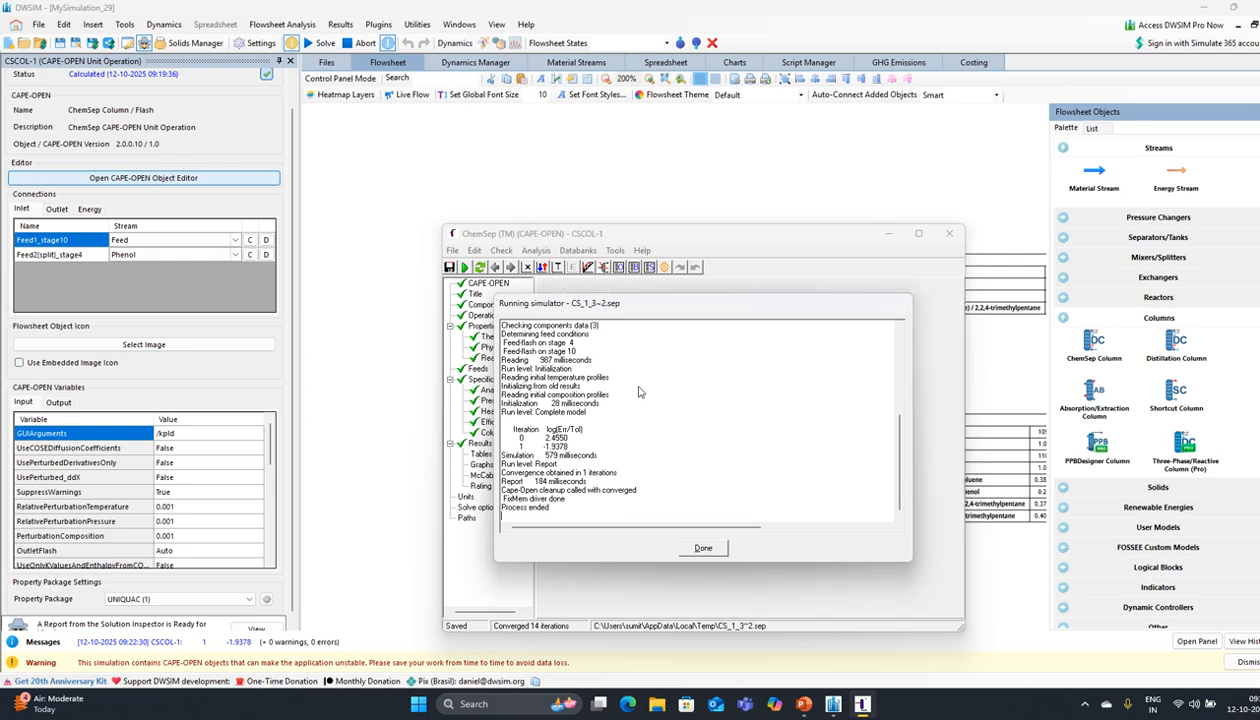
{"action": "left_click", "coordinate": [709, 547]}
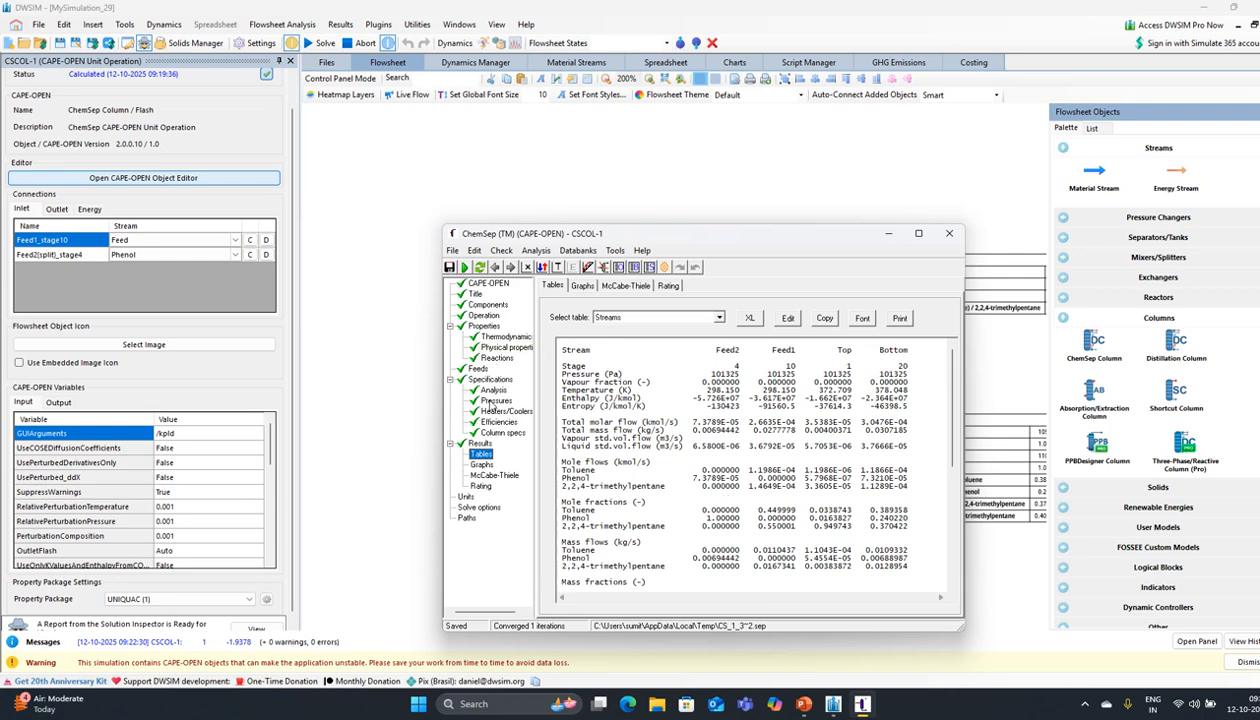
Step: Set the column's top reflux ratio to 1.5 in the Column specs
{"action": "left_click", "coordinate": [484, 380]}
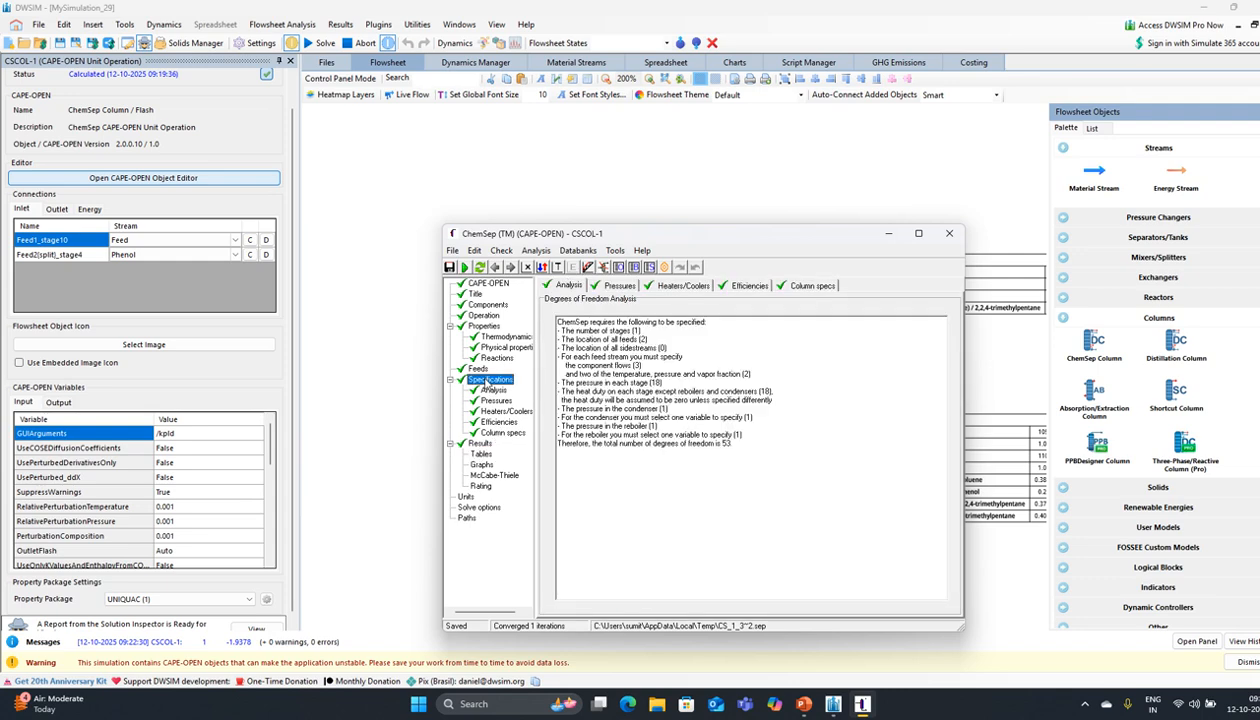
{"action": "left_click", "coordinate": [511, 267]}
{"action": "left_click", "coordinate": [511, 267]}
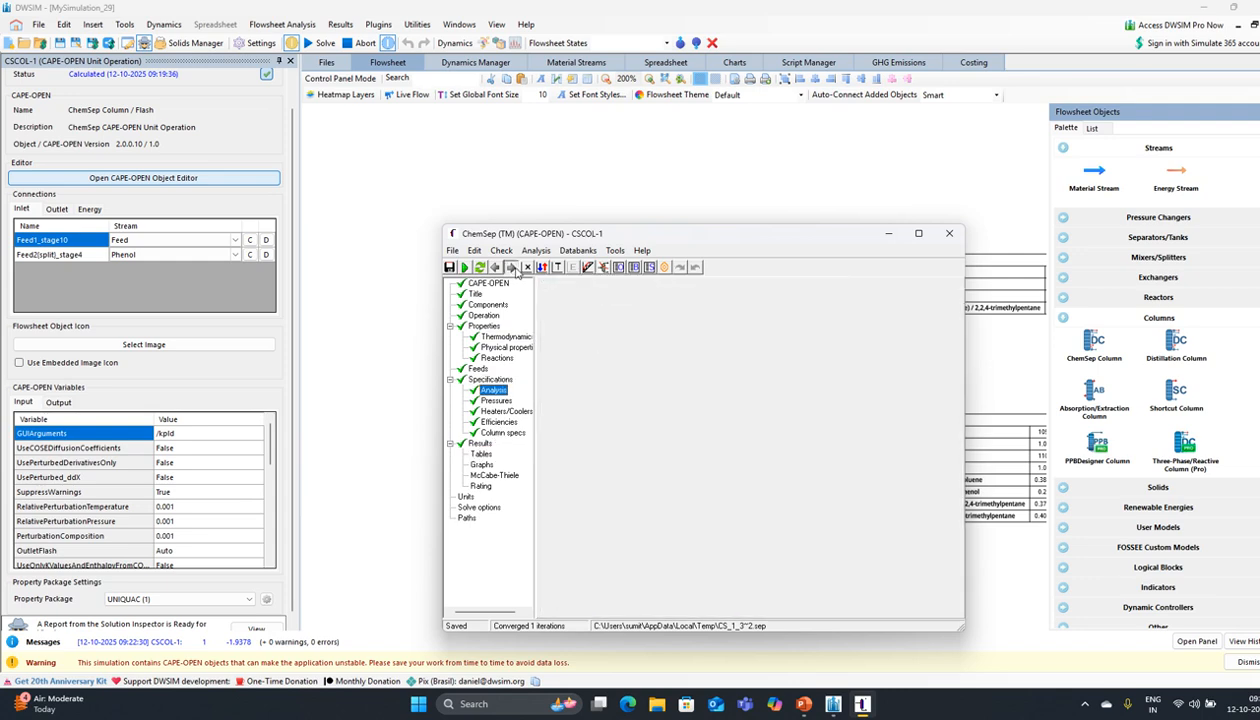
{"action": "left_click", "coordinate": [511, 267]}
{"action": "left_click", "coordinate": [511, 267]}
{"action": "left_click", "coordinate": [511, 267]}
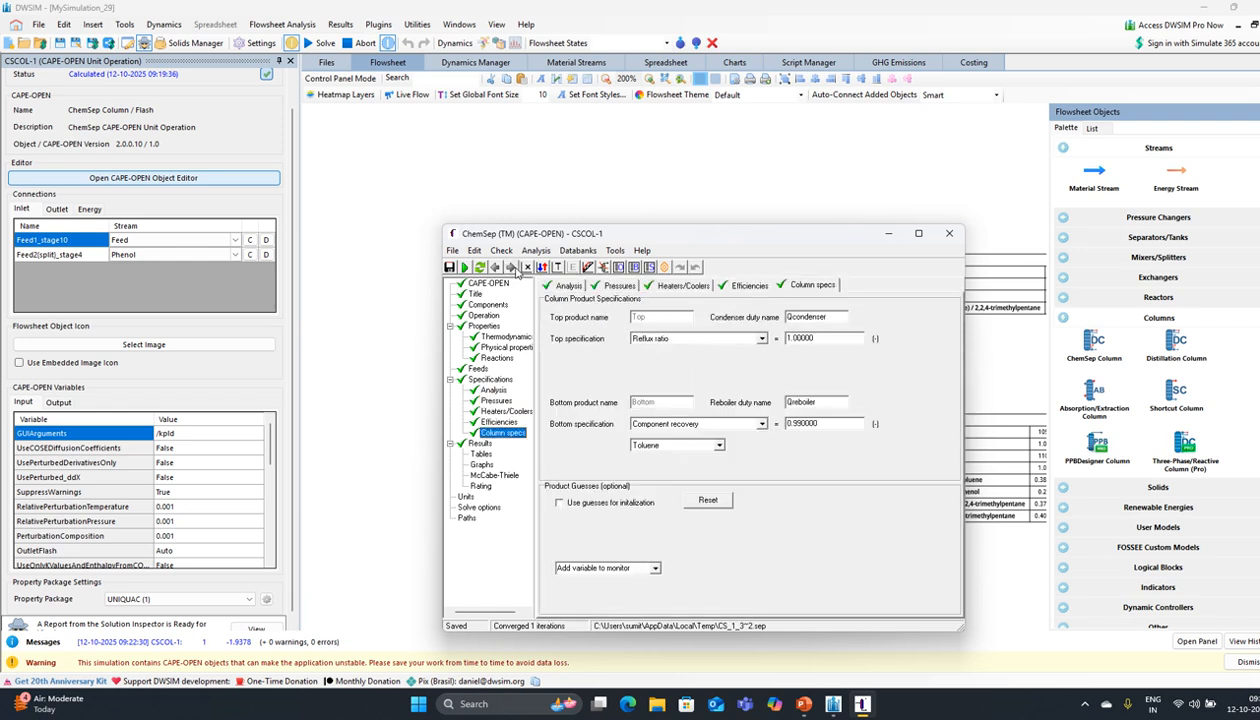
{"action": "left_click", "coordinate": [790, 338]}
{"action": "type", "text": "1.5"}
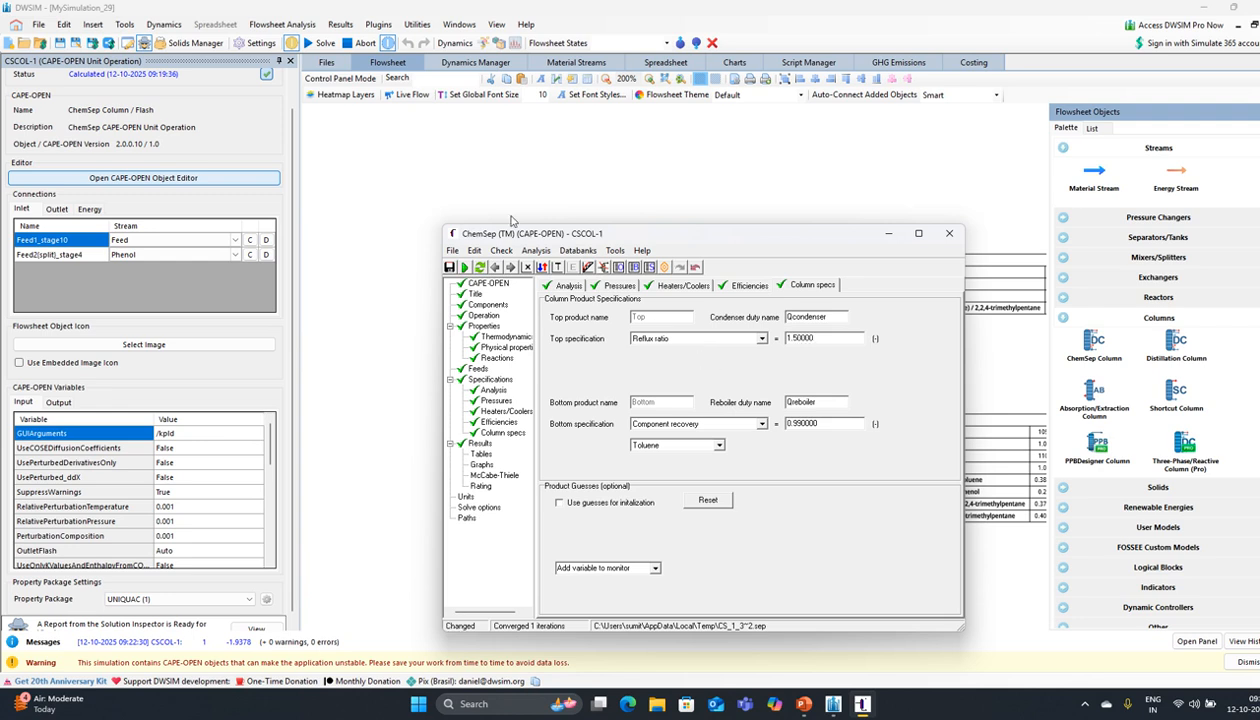
Step: Re-solve the column from old results, accepting the prompts, converging in 3 iterations
{"action": "left_click", "coordinate": [464, 267]}
{"action": "left_click", "coordinate": [567, 382]}
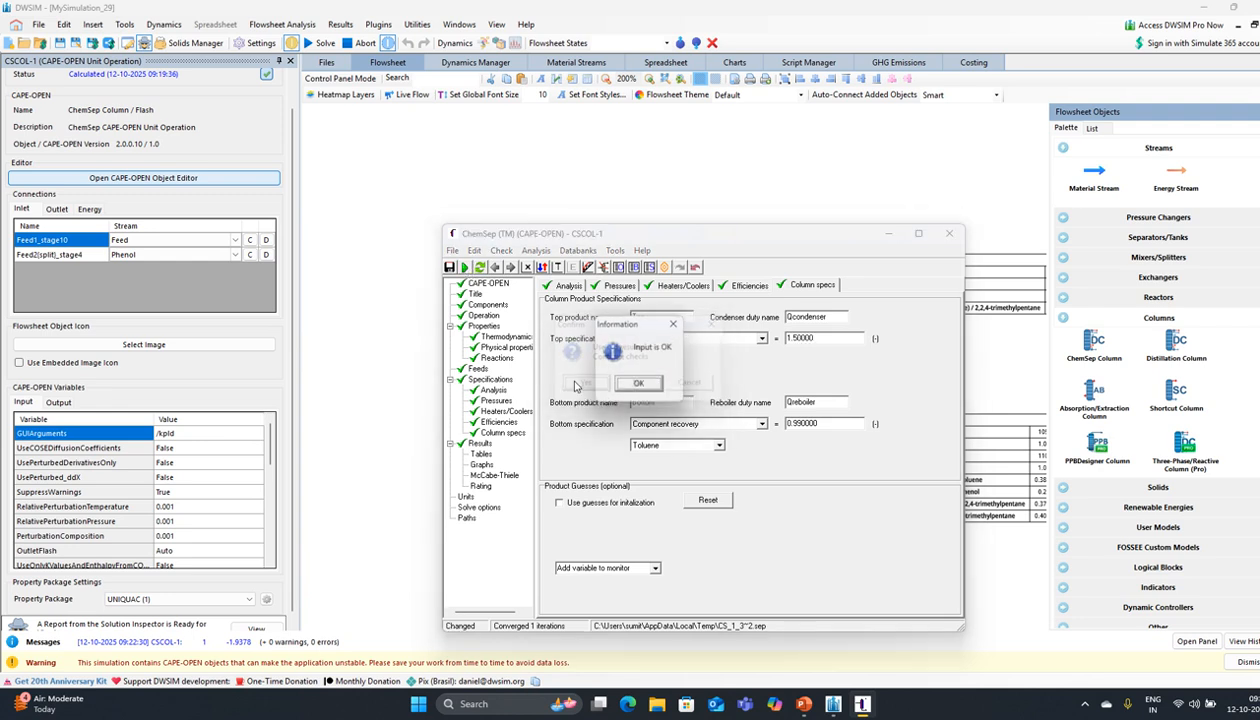
{"action": "left_click", "coordinate": [638, 386]}
{"action": "left_click", "coordinate": [587, 384]}
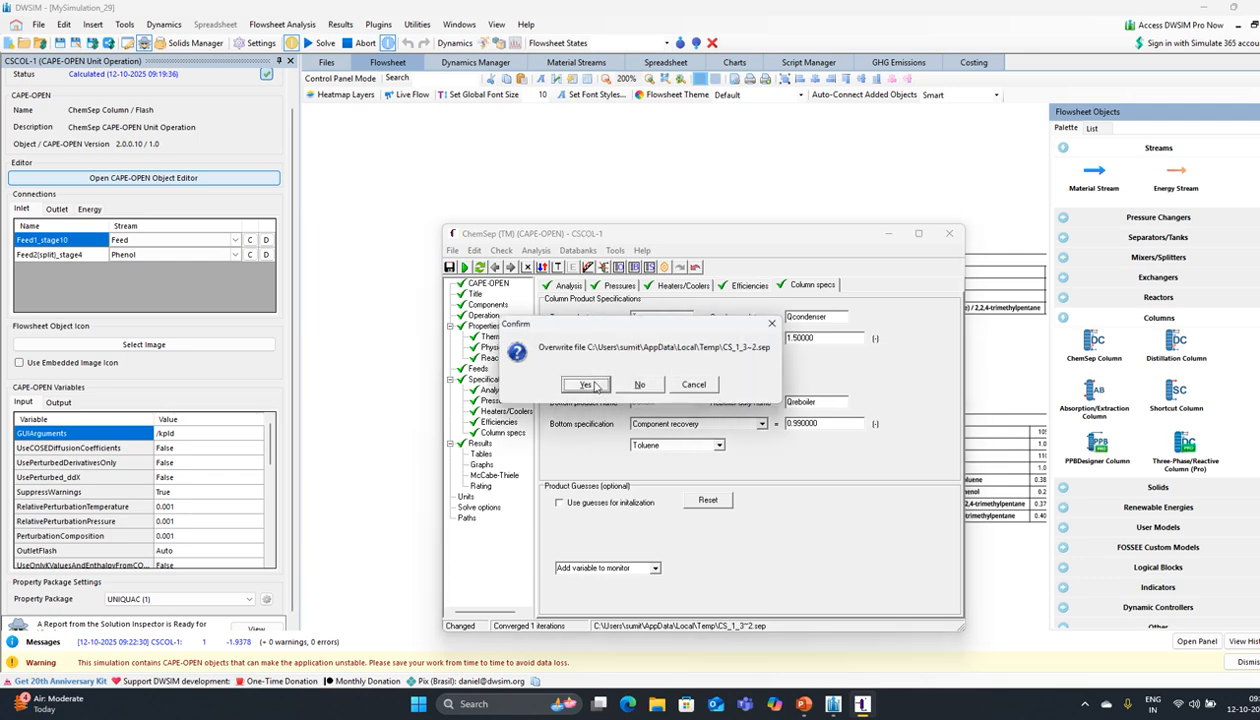
{"action": "left_click", "coordinate": [590, 388]}
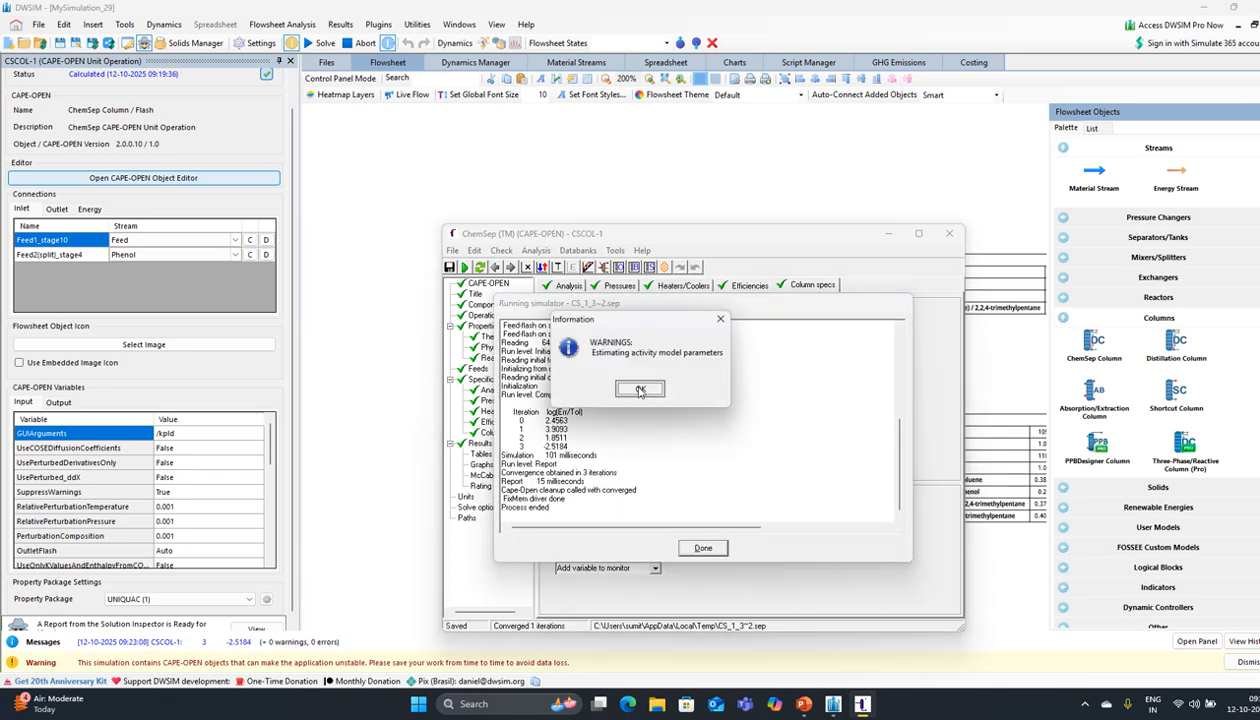
{"action": "left_click", "coordinate": [639, 387]}
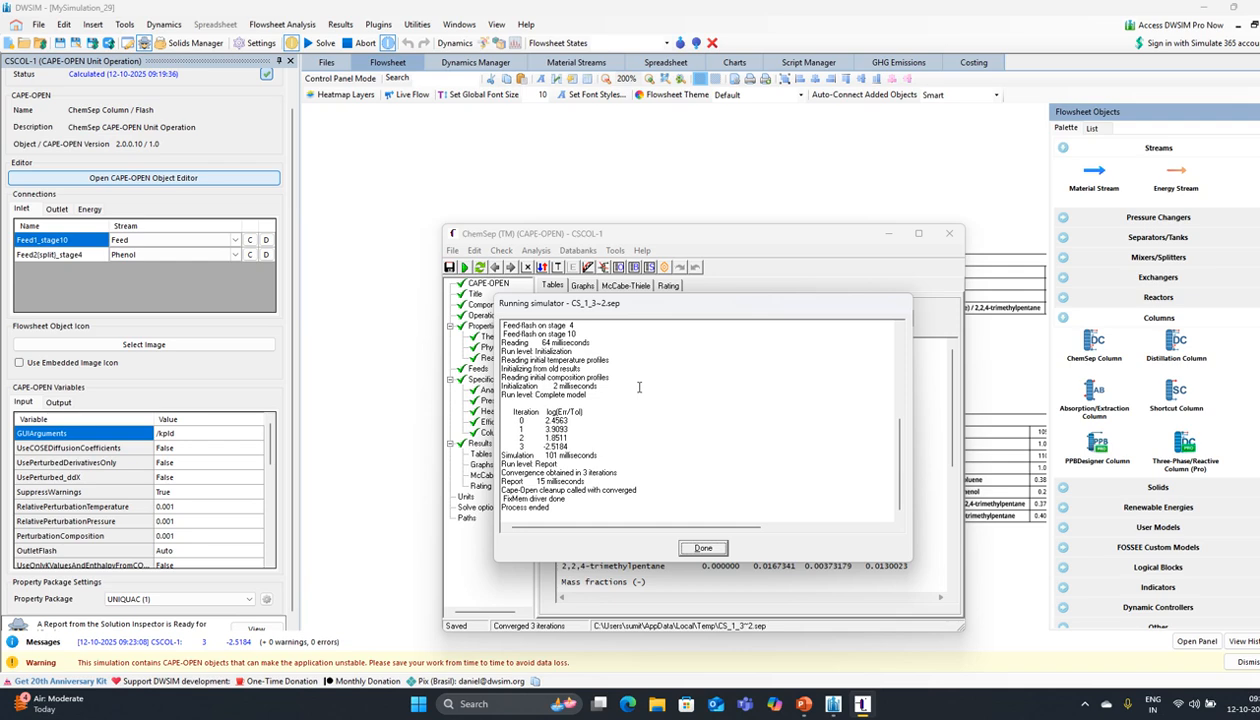
{"action": "left_click", "coordinate": [703, 547]}
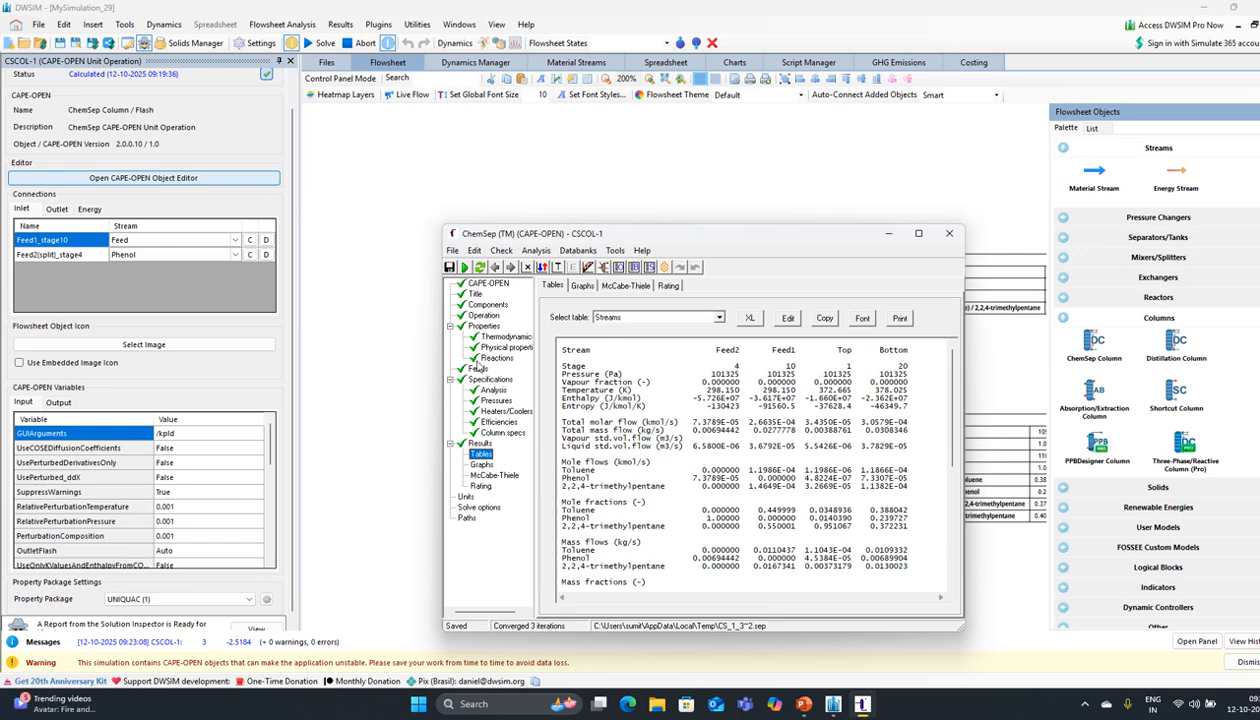
Step: On the ChemSep Operation page, delete stage 4 from the feed stages entry, leaving 10
{"action": "left_click", "coordinate": [481, 316]}
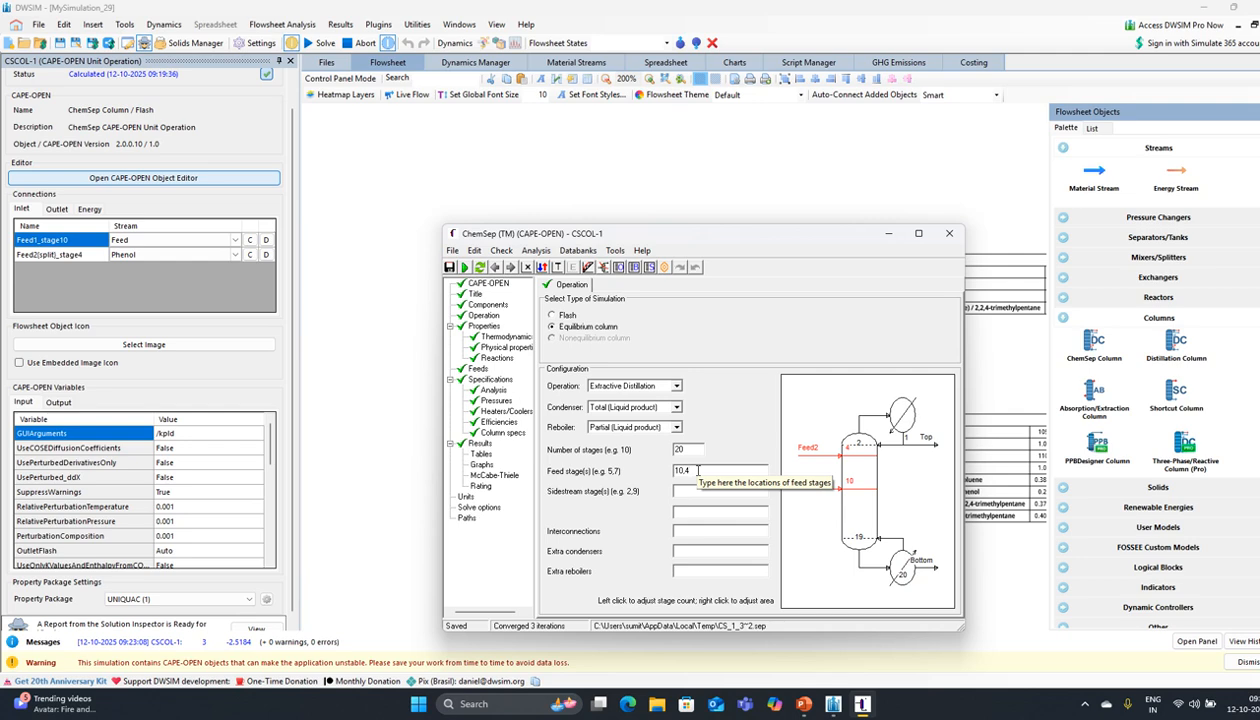
{"action": "key", "text": "BackSpace"}
{"action": "key", "text": "BackSpace"}
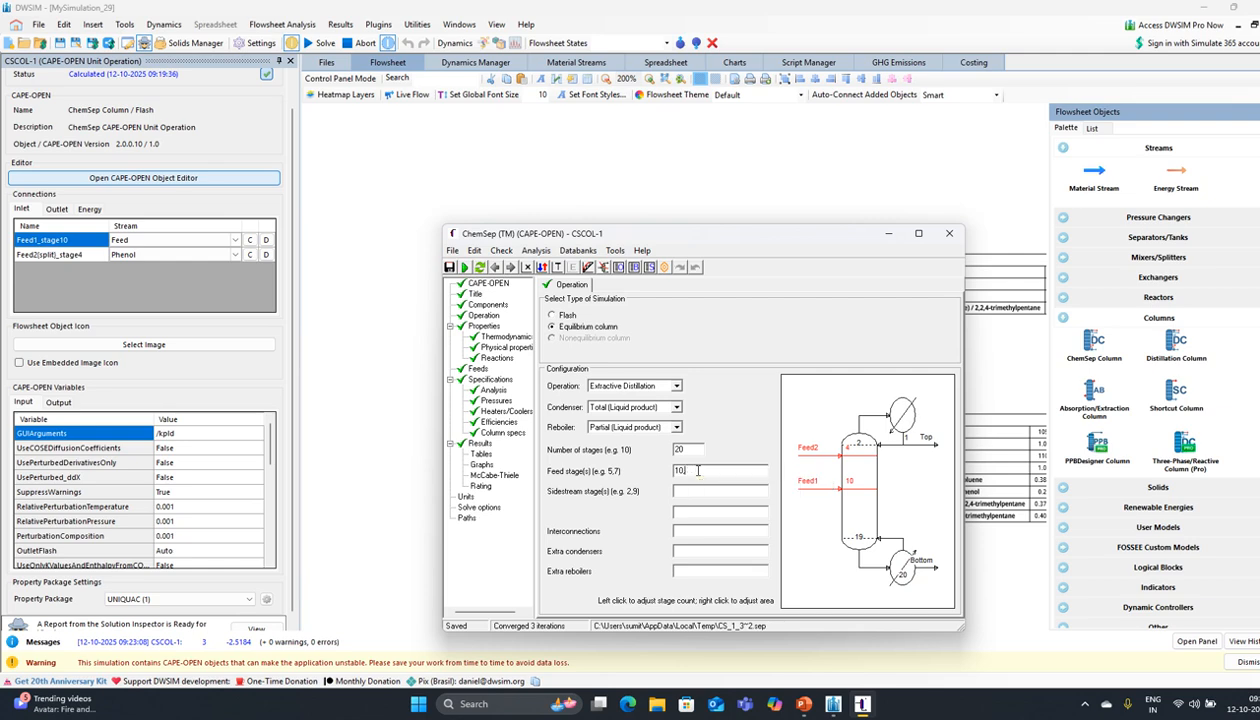
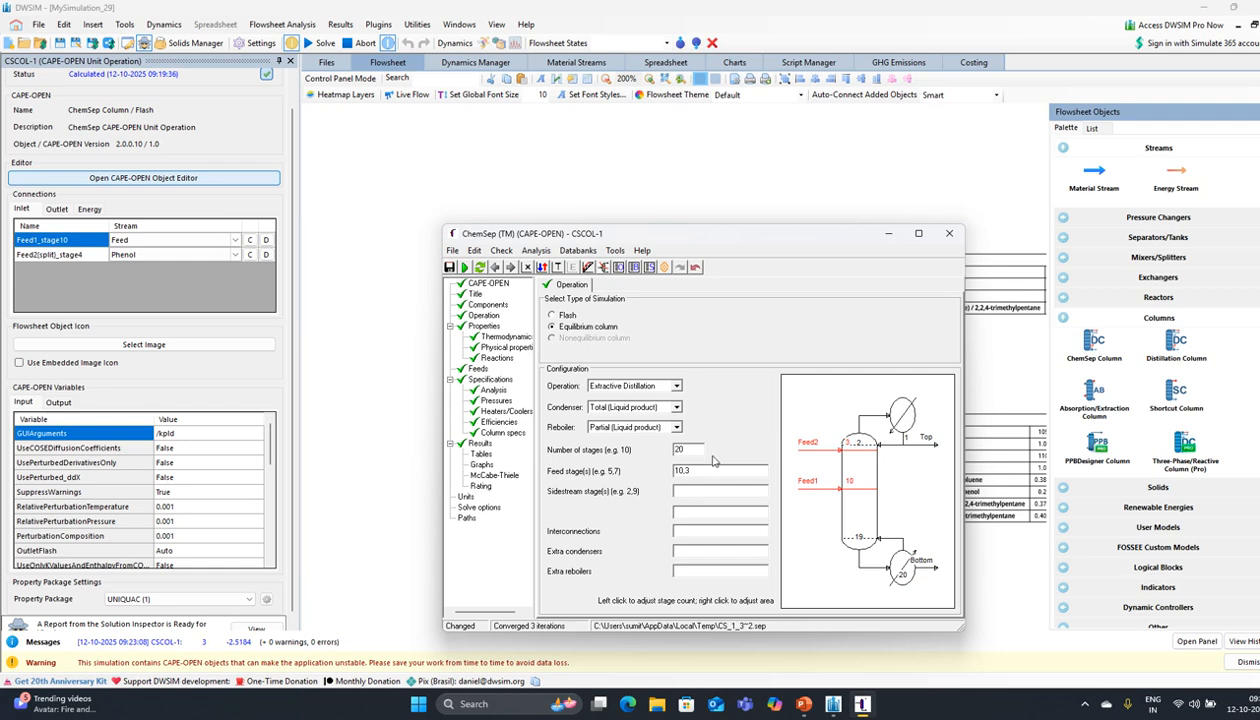
Step: Save the ChemSep setup with Feed2 on stage 3, close the editor, and keep Phenol on the Feed2 inlet
{"action": "left_click", "coordinate": [449, 267]}
{"action": "left_click", "coordinate": [952, 236]}
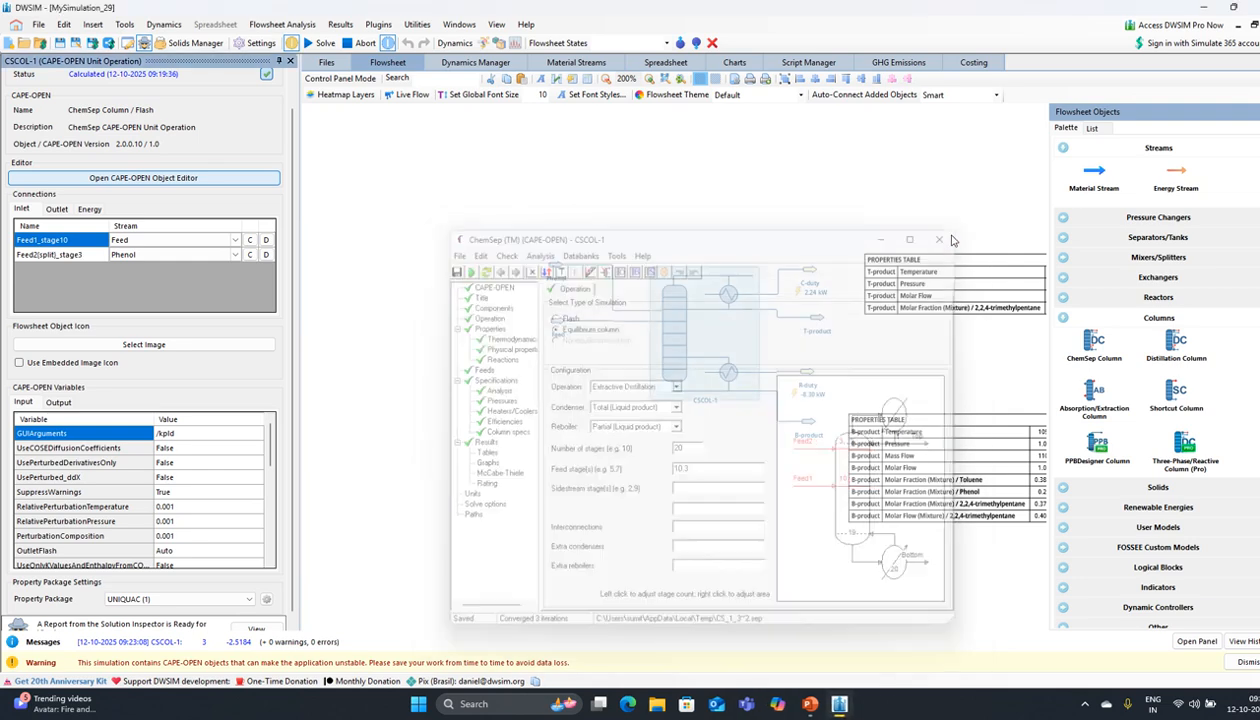
{"action": "left_click", "coordinate": [160, 258]}
{"action": "left_click", "coordinate": [160, 258]}
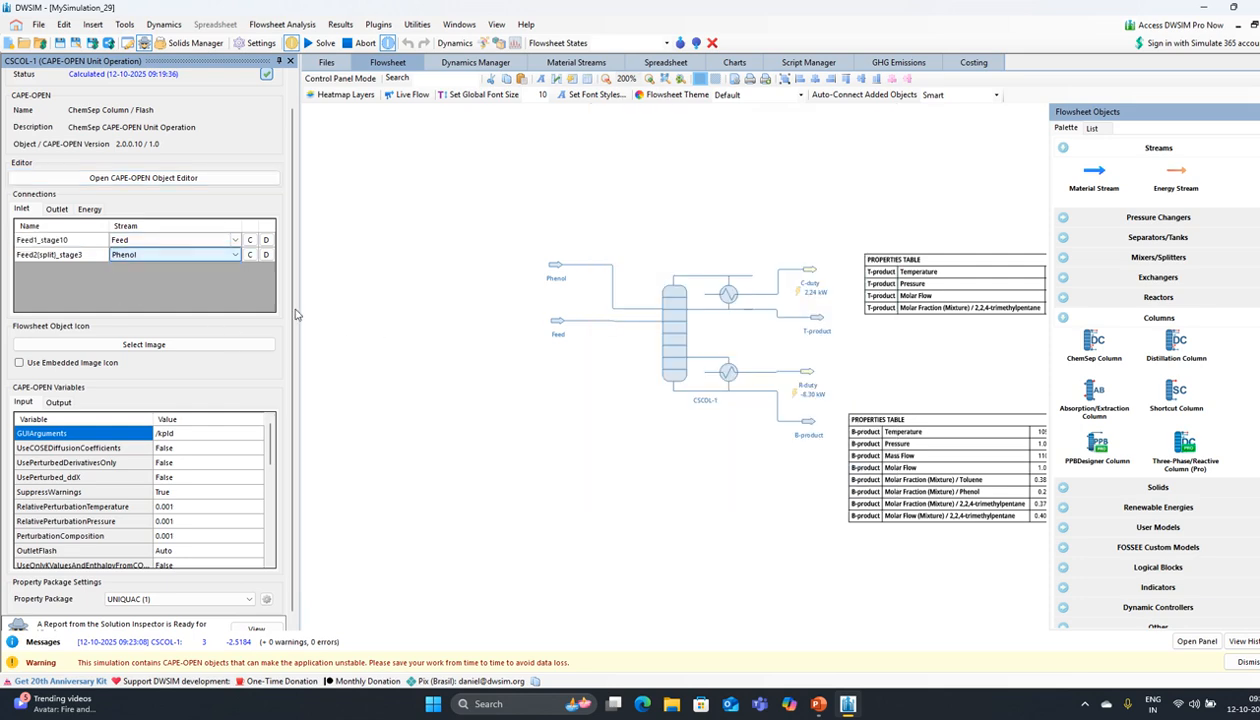
Step: Re-solve the ChemSep column with Feed2 on stage 3, converging in 6 iterations at about 0.944 top purity
{"action": "left_click", "coordinate": [116, 179]}
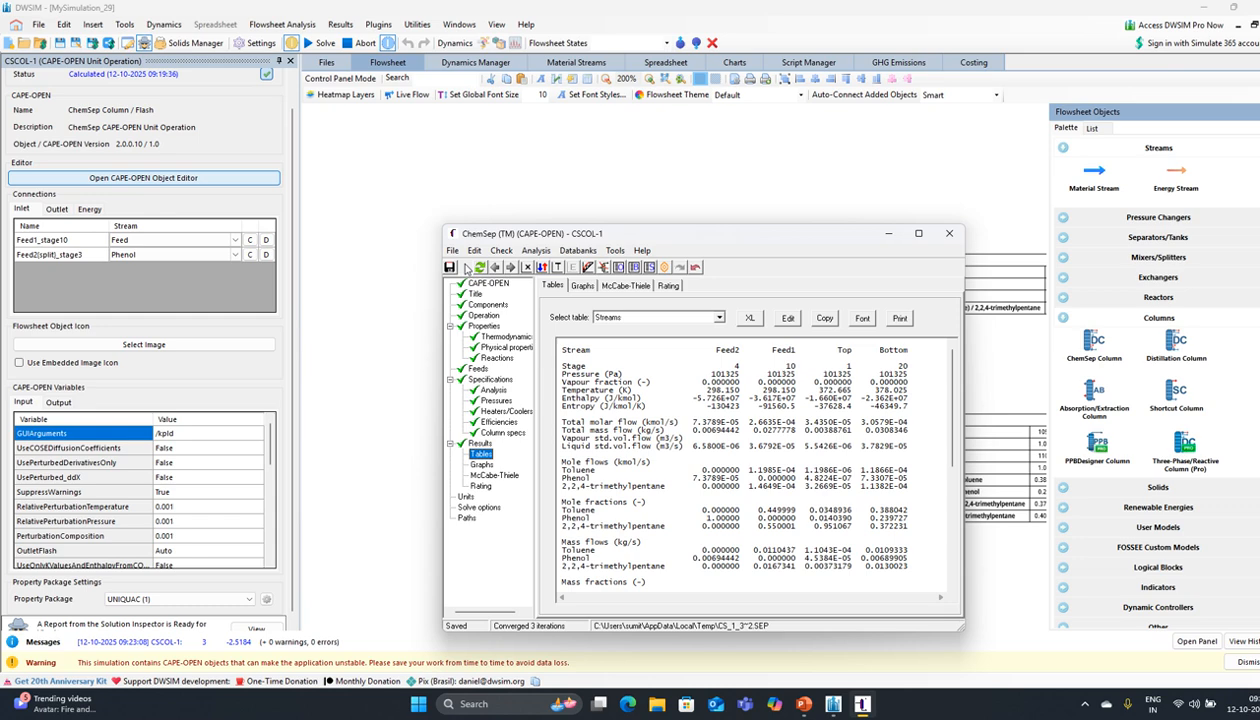
{"action": "left_click", "coordinate": [466, 268]}
{"action": "left_click", "coordinate": [588, 382]}
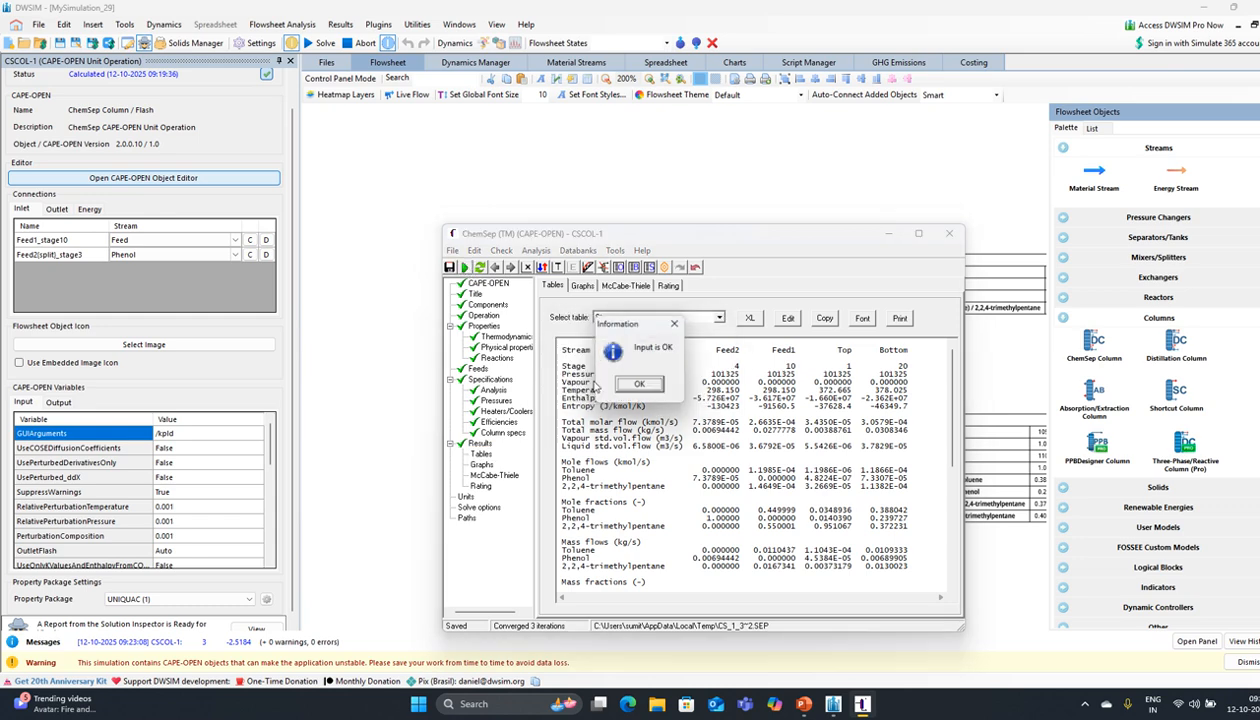
{"action": "left_click", "coordinate": [636, 386]}
{"action": "left_click", "coordinate": [586, 386]}
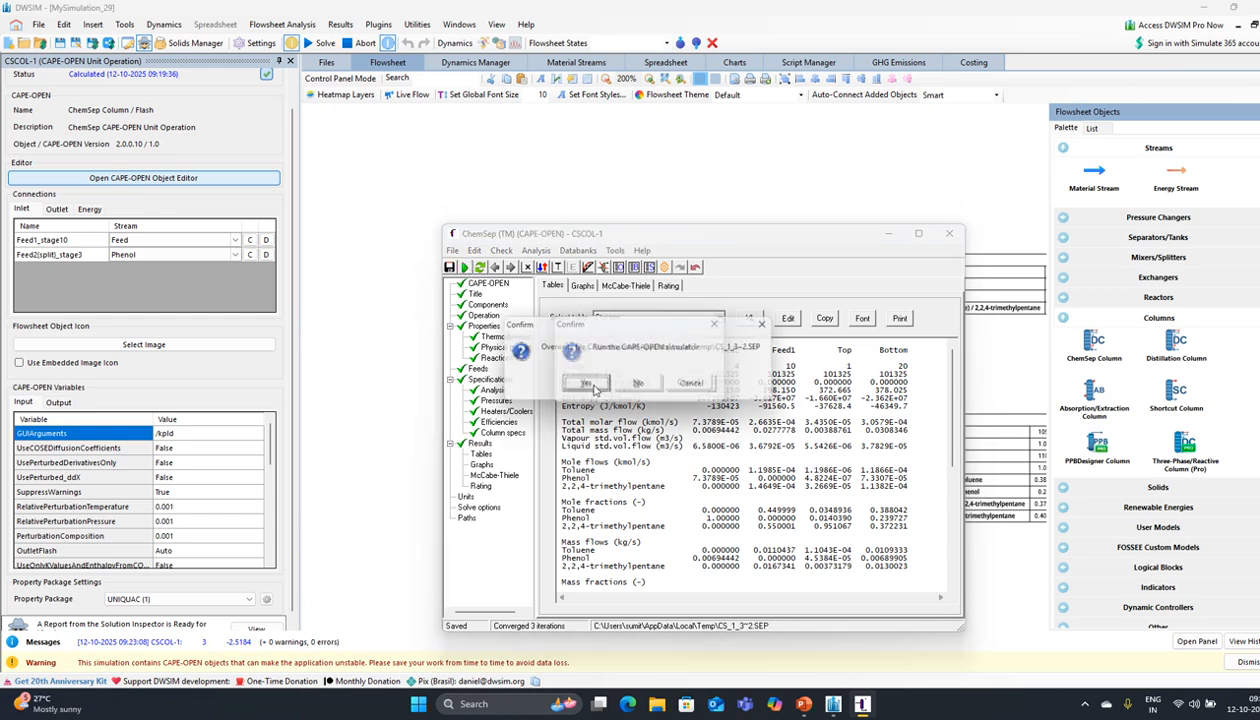
{"action": "left_click", "coordinate": [588, 387]}
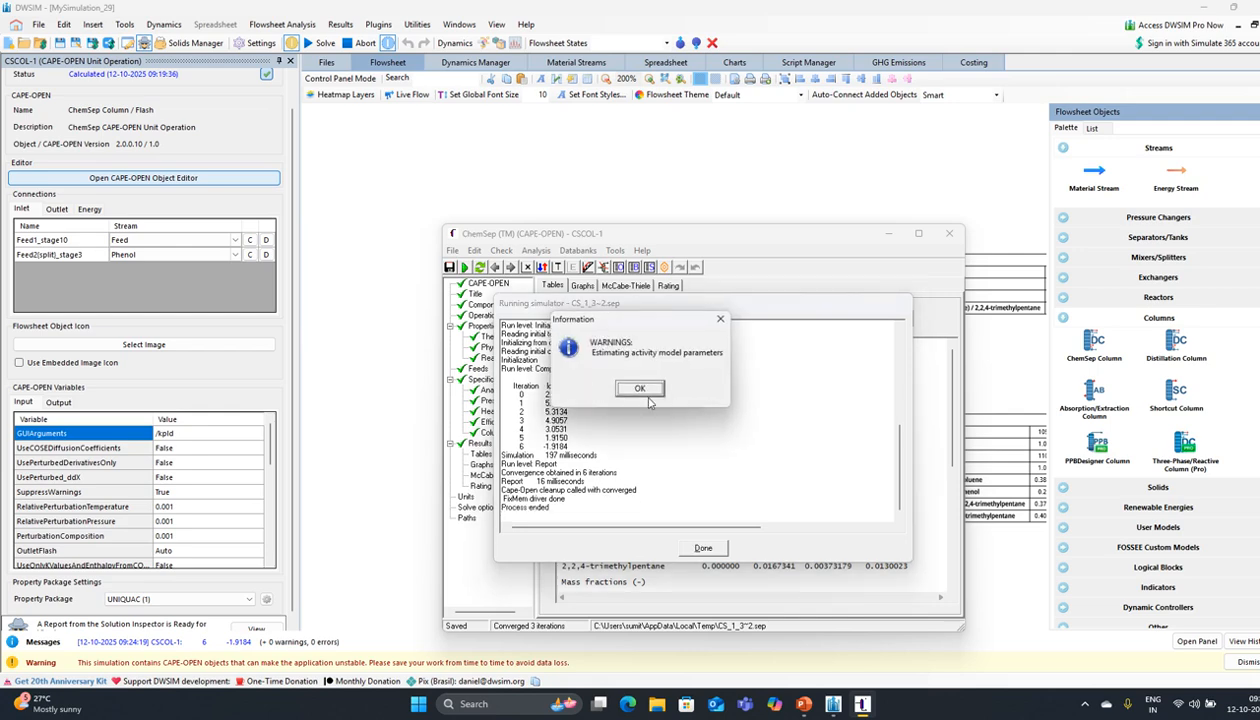
{"action": "left_click", "coordinate": [645, 389]}
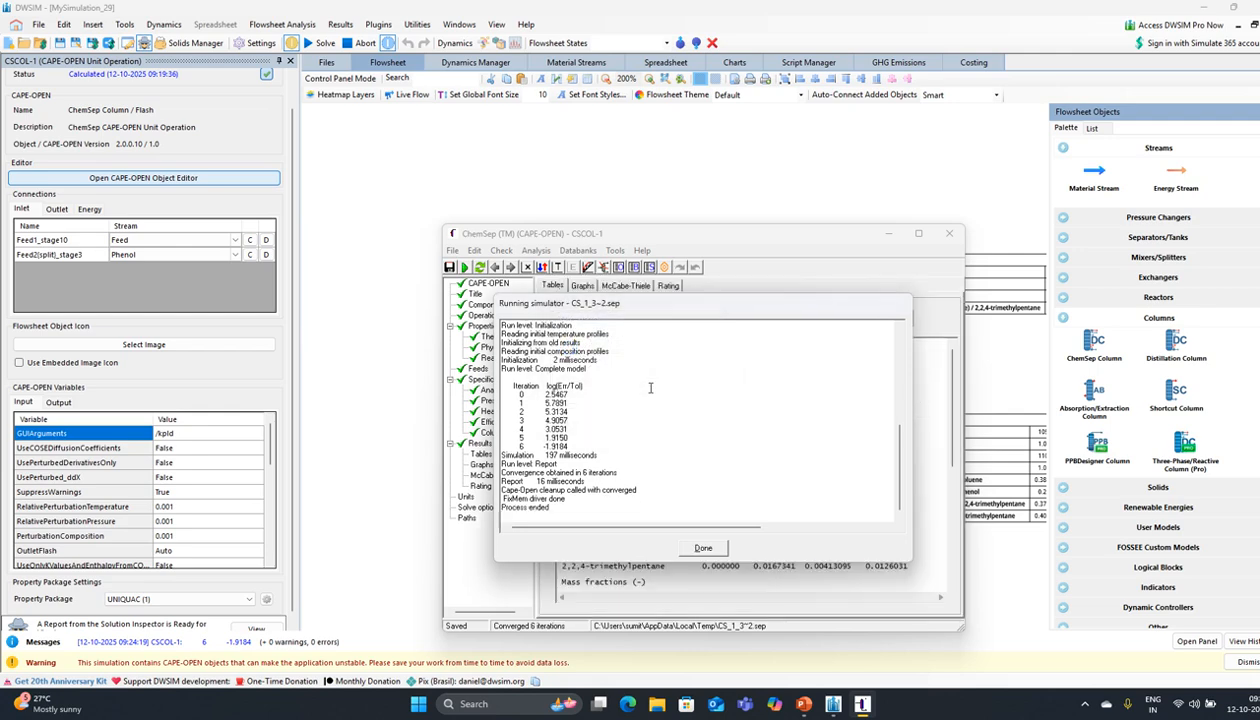
{"action": "left_click", "coordinate": [704, 548]}
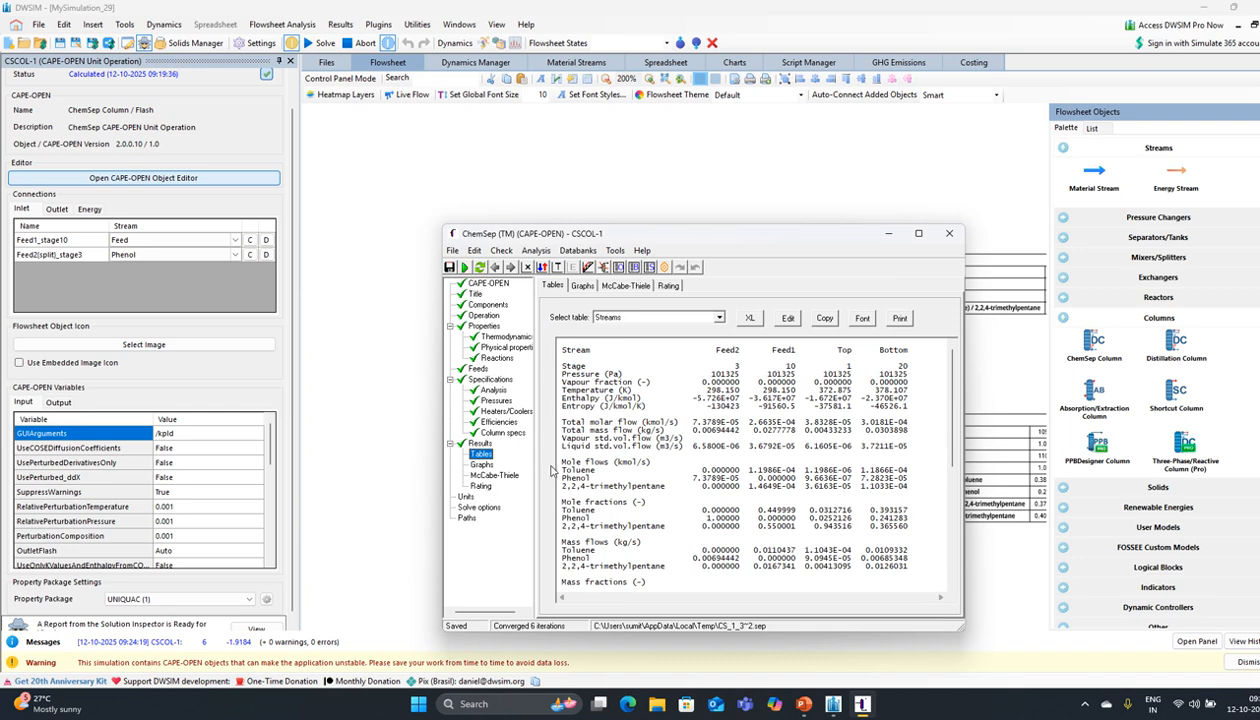
Step: Check the degrees of freedom and go to the Operation page's feed stage entry
{"action": "left_click", "coordinate": [487, 380]}
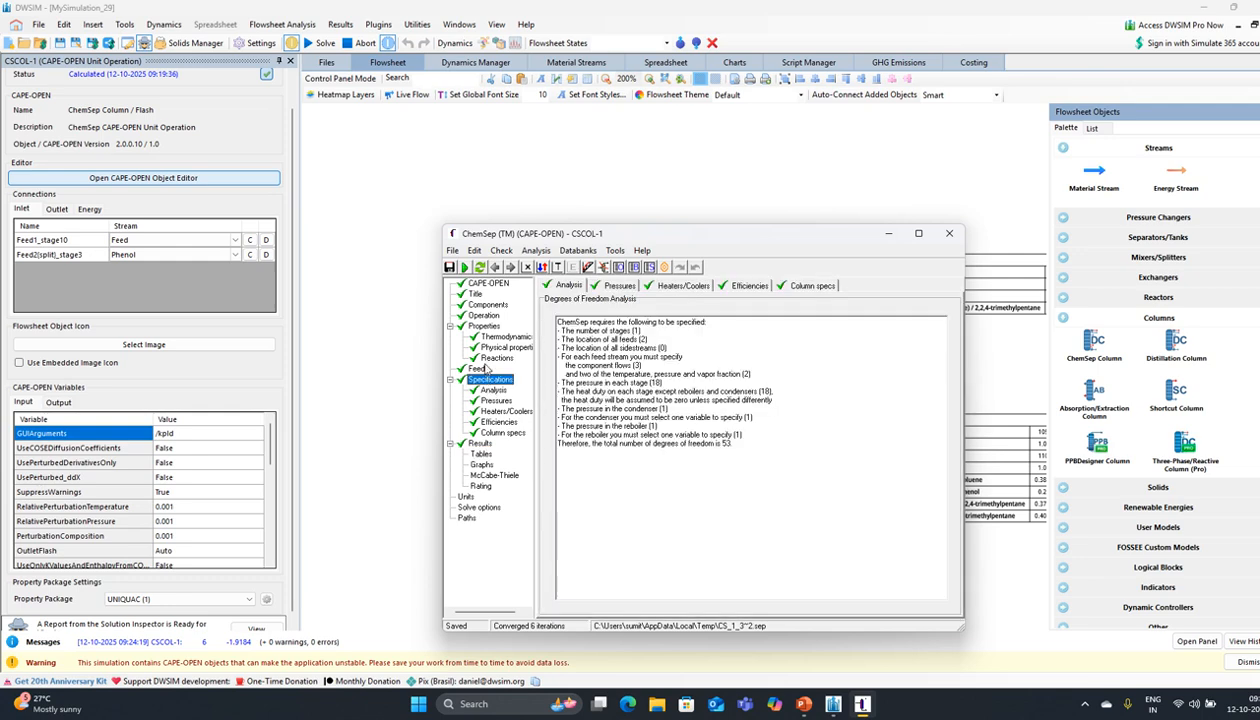
{"action": "left_click", "coordinate": [484, 316]}
{"action": "left_click", "coordinate": [704, 471]}
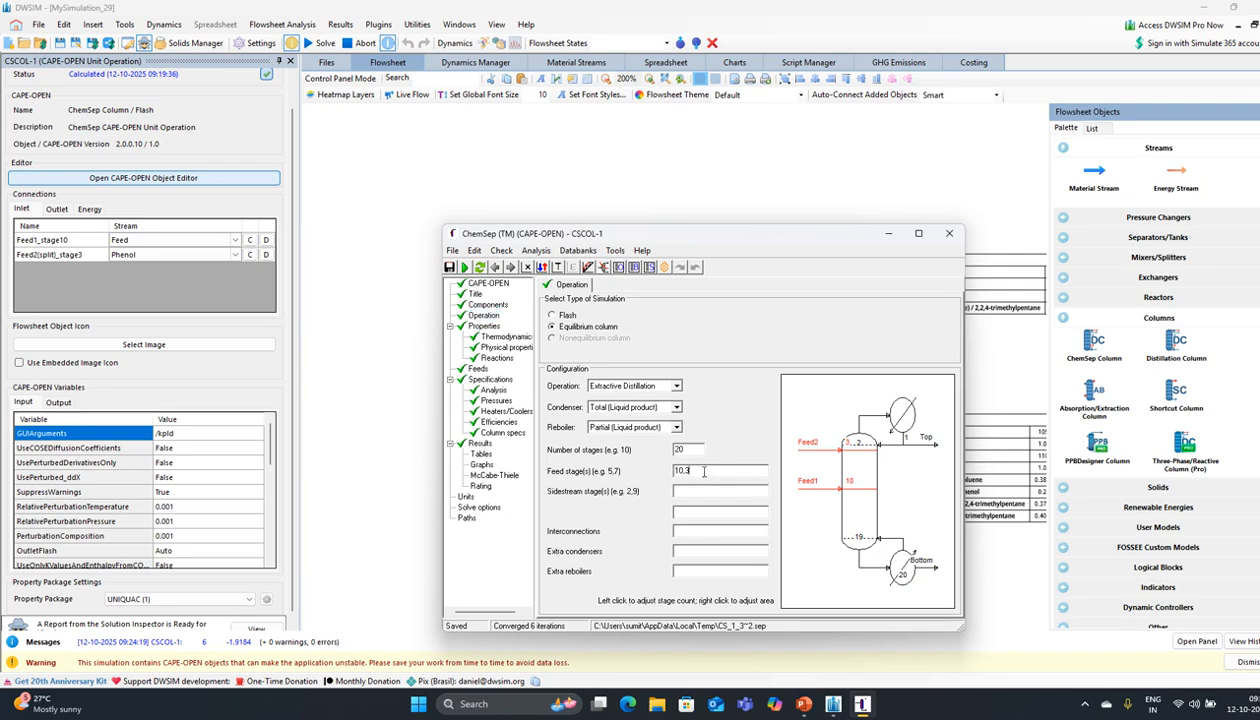
Step: Change the feed stages to 10,5 and re-solve the column from old results
{"action": "key", "text": "BackSpace"}
{"action": "type", "text": "5"}
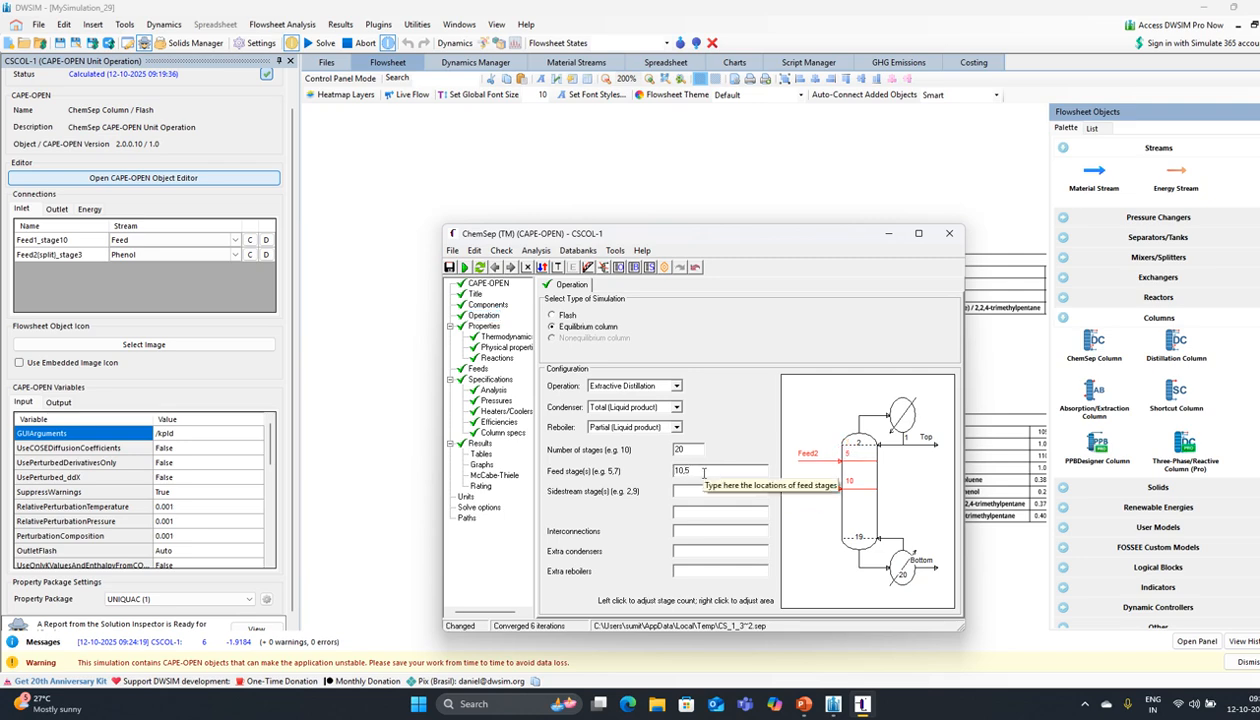
{"action": "left_click", "coordinate": [464, 267]}
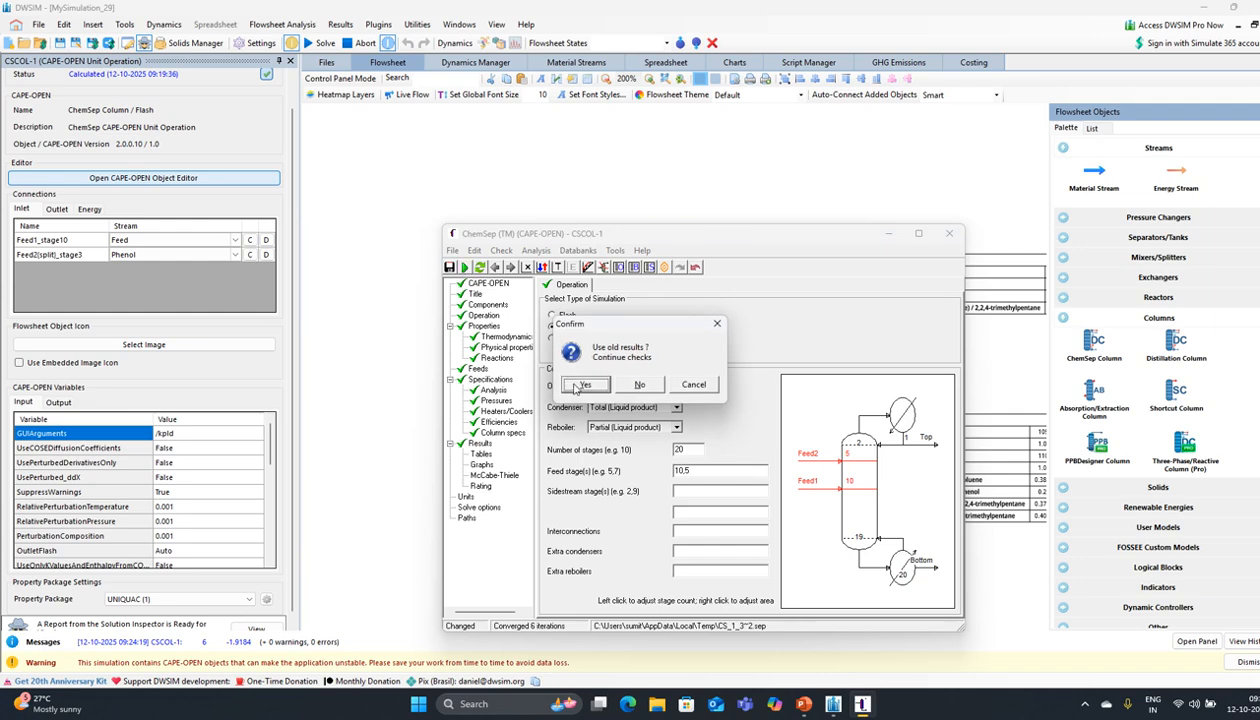
{"action": "left_click", "coordinate": [585, 386]}
{"action": "left_click", "coordinate": [630, 388]}
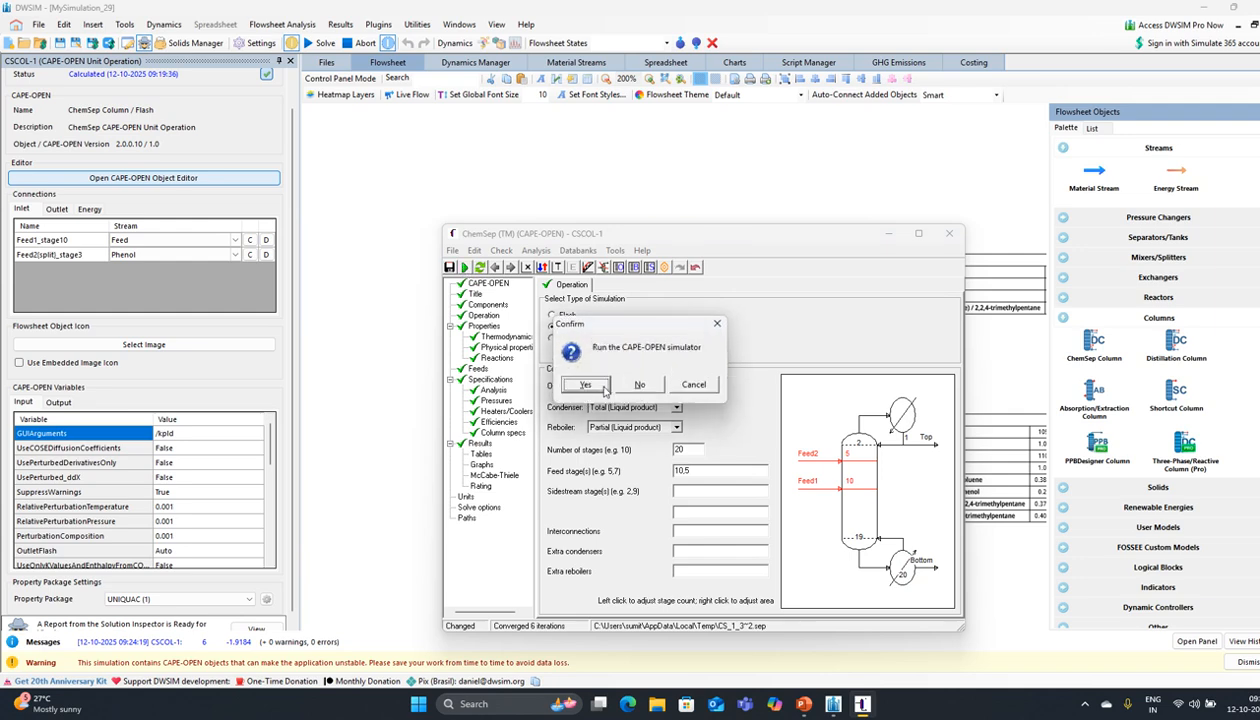
{"action": "left_click", "coordinate": [598, 387]}
{"action": "left_click", "coordinate": [586, 385]}
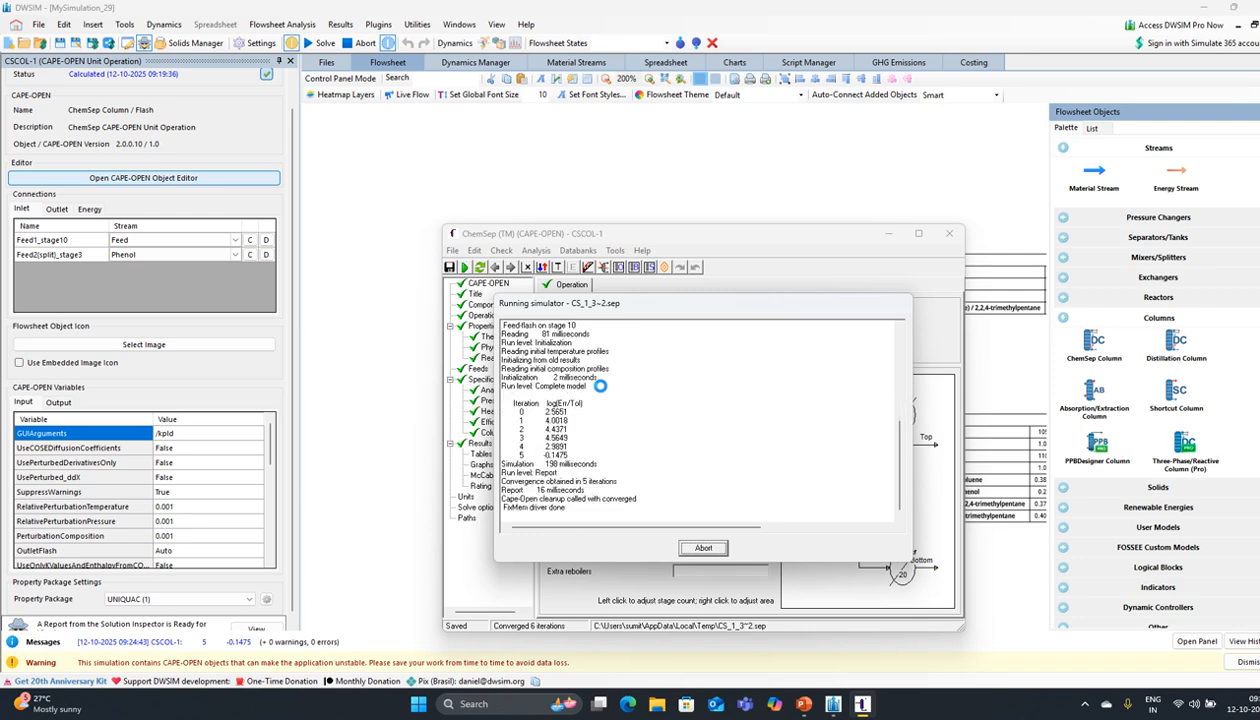
{"action": "left_click", "coordinate": [633, 388]}
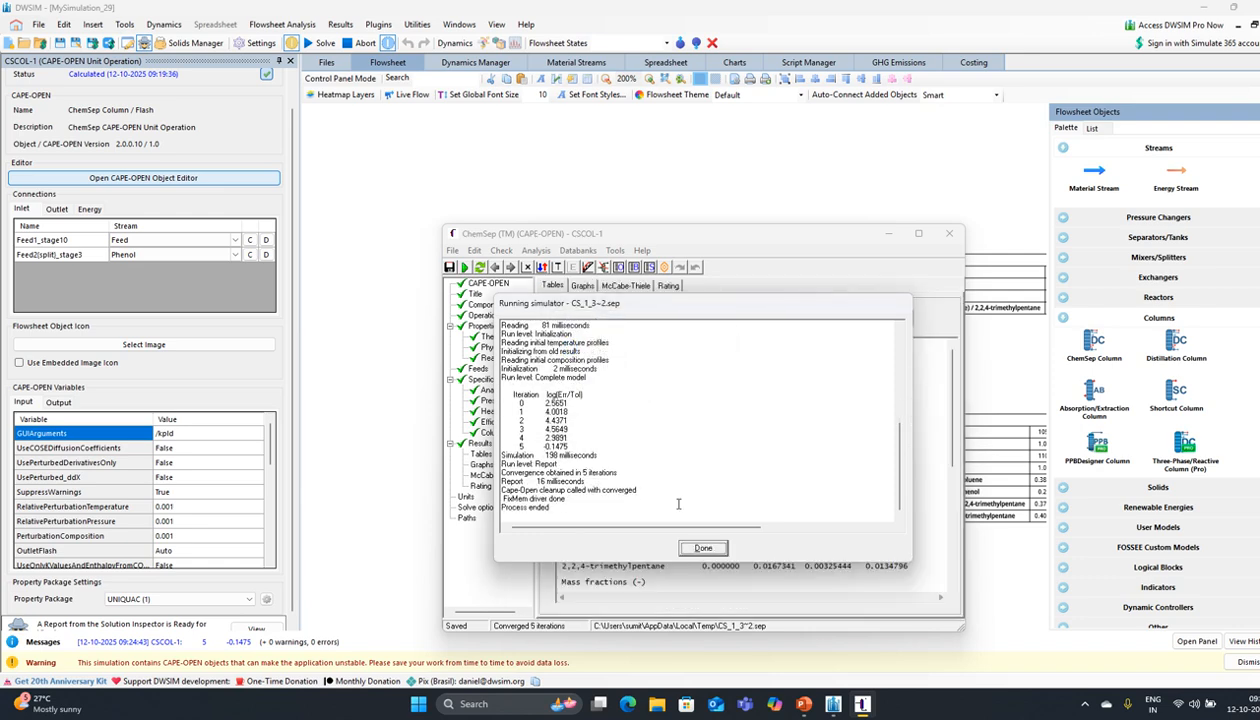
{"action": "left_click", "coordinate": [704, 548]}
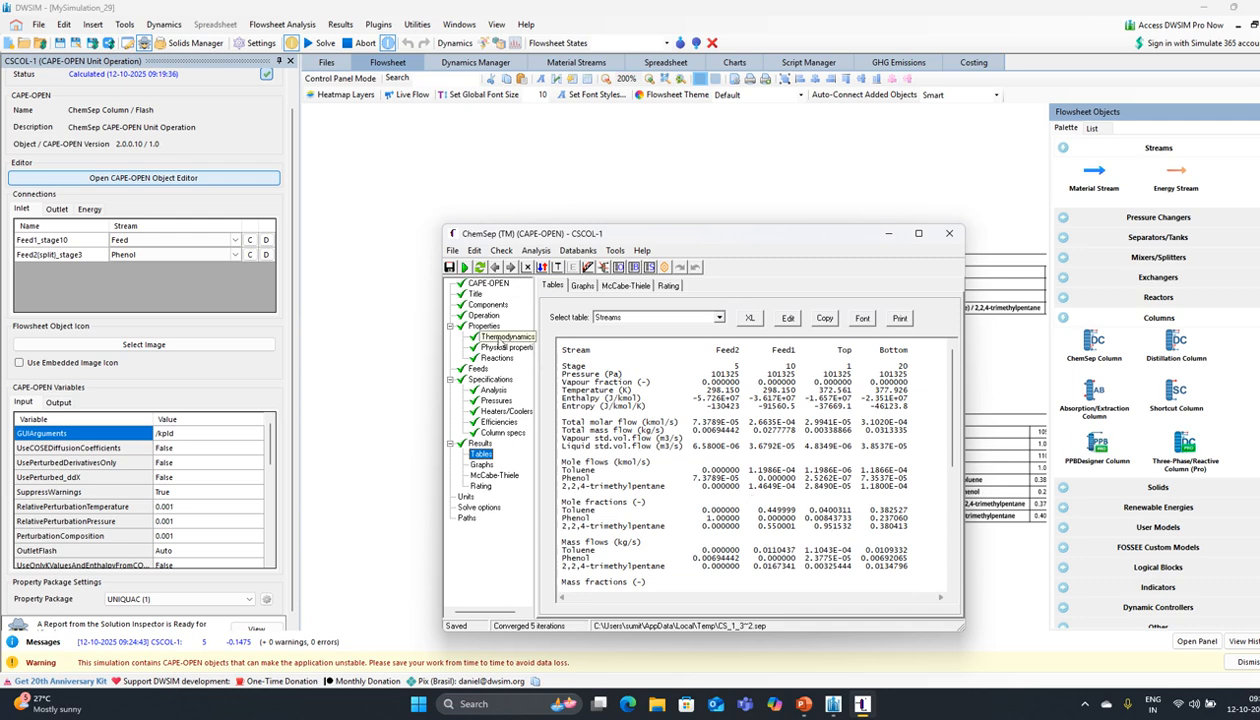
Step: Move Feed2 to stage 6 and re-solve, converging in 5 iterations at about 0.947 top purity
{"action": "left_click", "coordinate": [480, 315]}
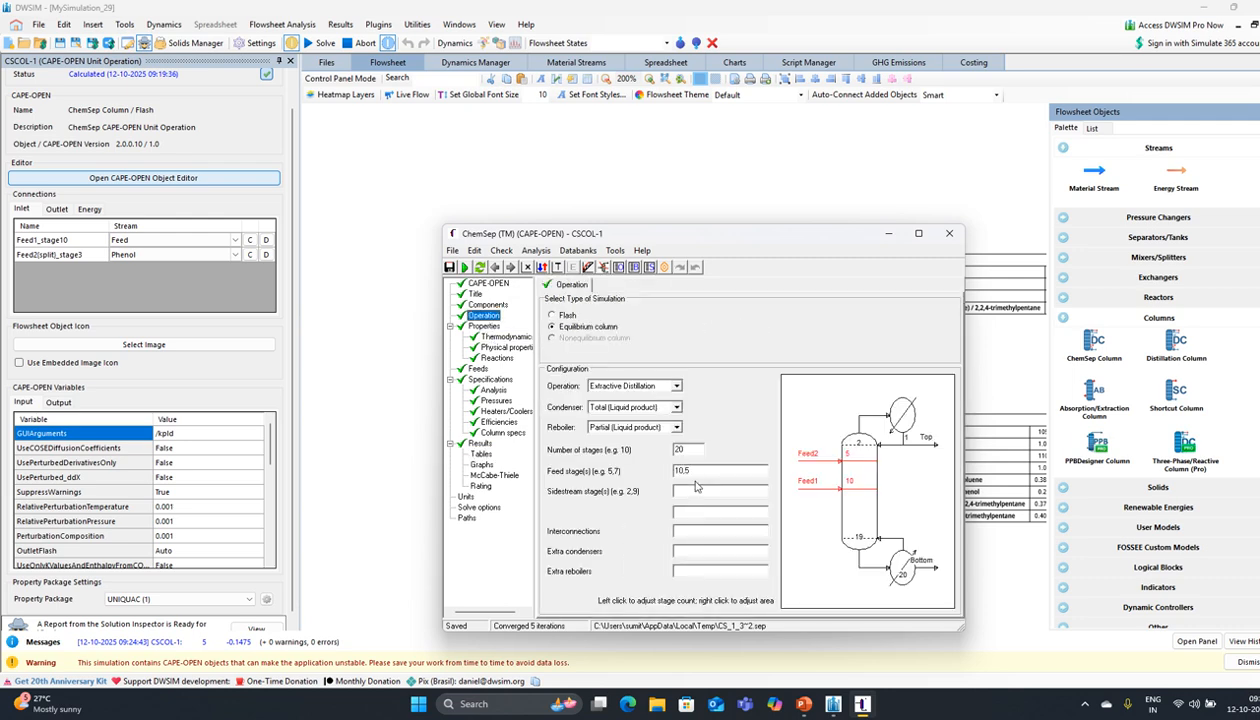
{"action": "left_click", "coordinate": [696, 474]}
{"action": "key", "text": "BackSpace"}
{"action": "type", "text": "6"}
{"action": "left_click", "coordinate": [465, 267]}
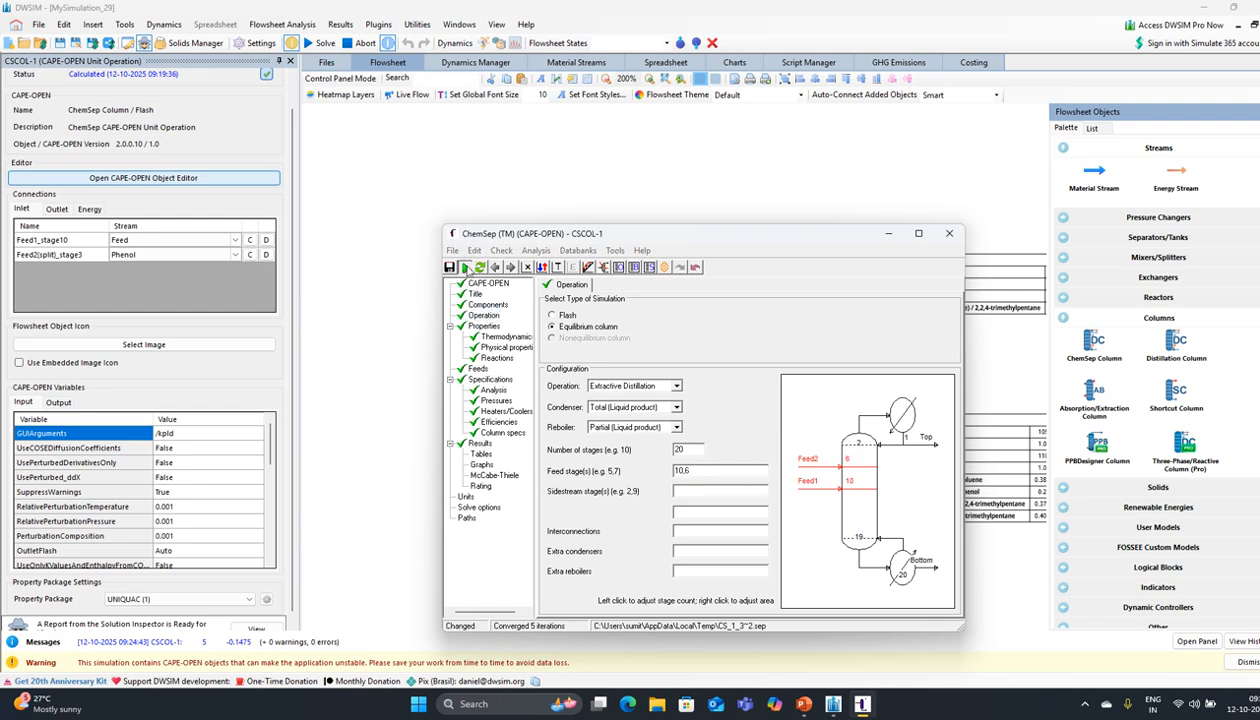
{"action": "left_click", "coordinate": [589, 384]}
{"action": "left_click", "coordinate": [629, 392]}
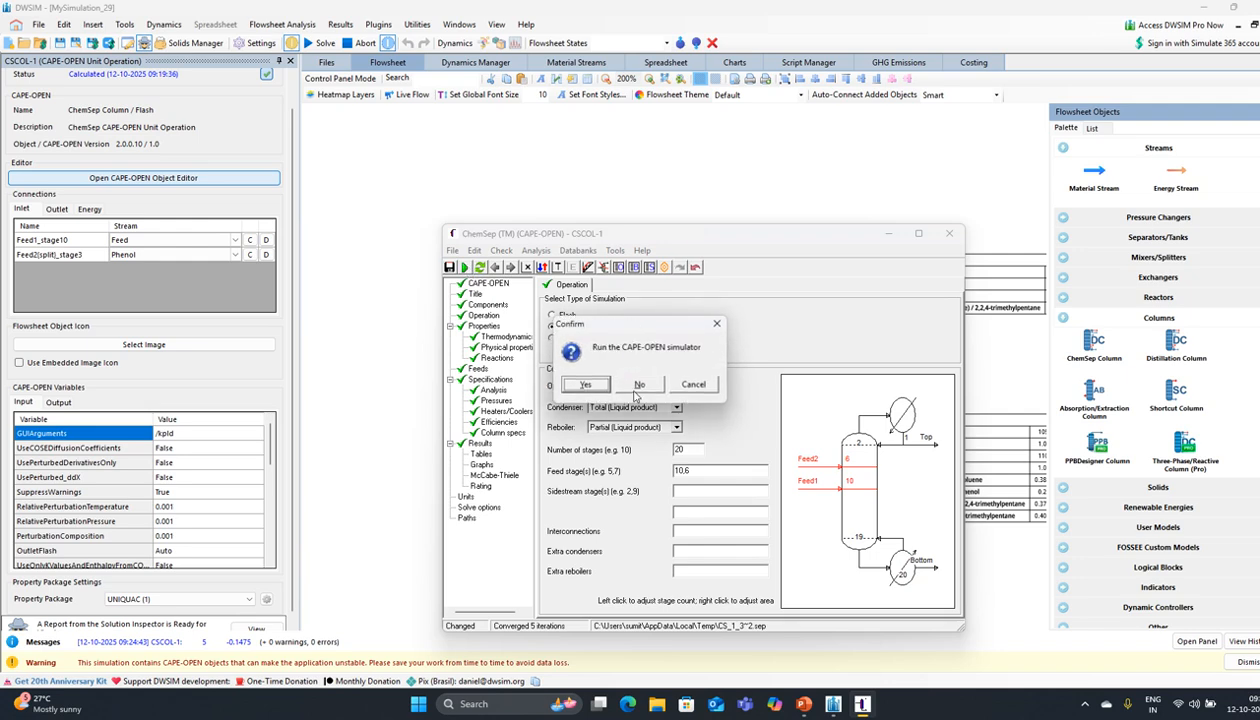
{"action": "left_click", "coordinate": [585, 385]}
{"action": "left_click", "coordinate": [585, 385]}
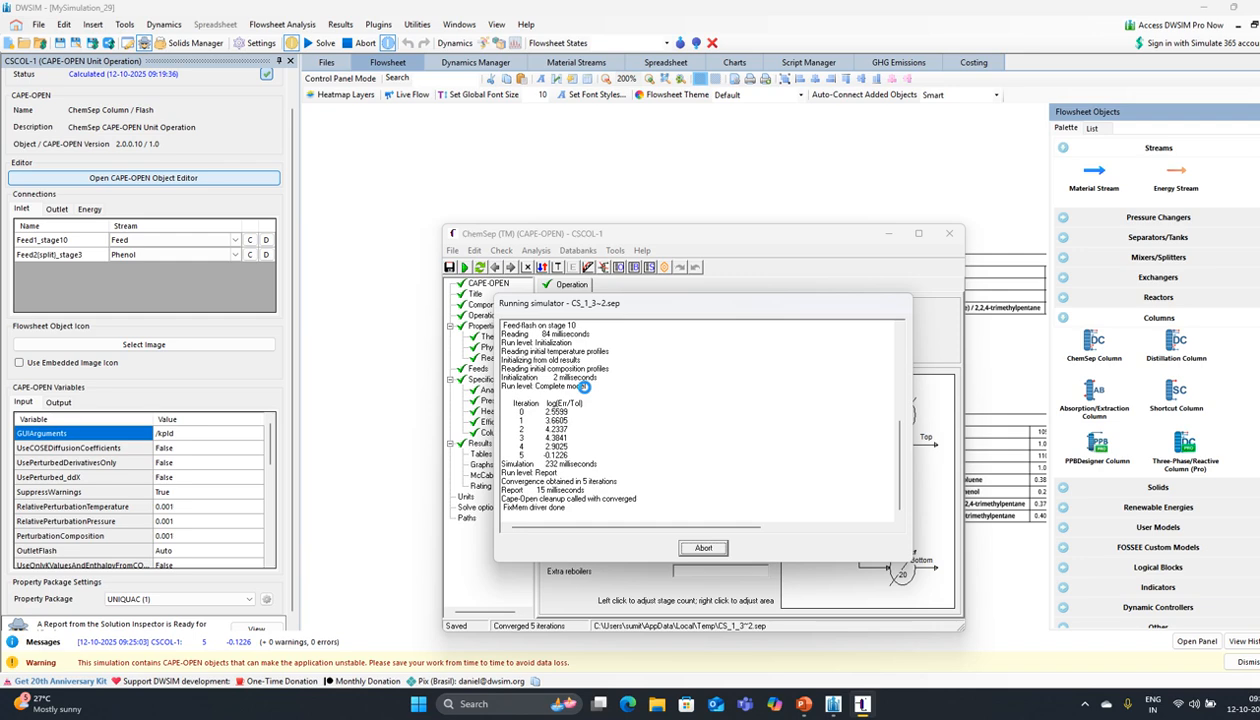
{"action": "left_click", "coordinate": [623, 389]}
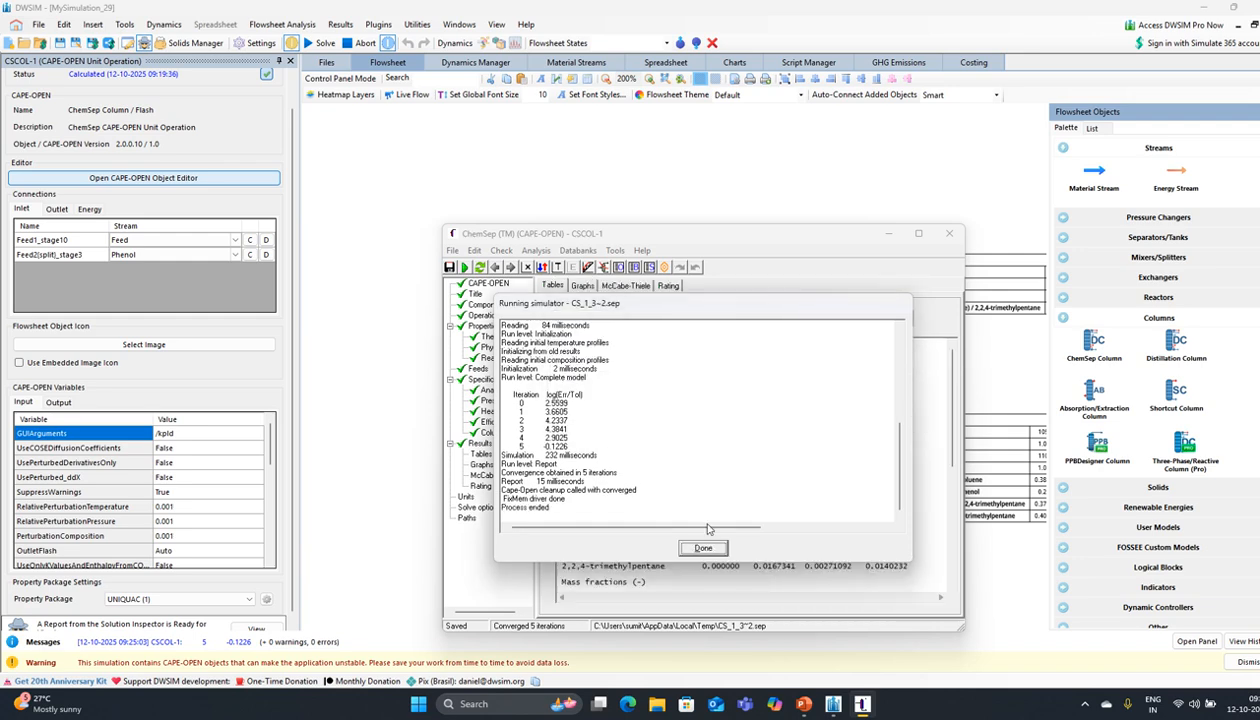
{"action": "left_click", "coordinate": [705, 547]}
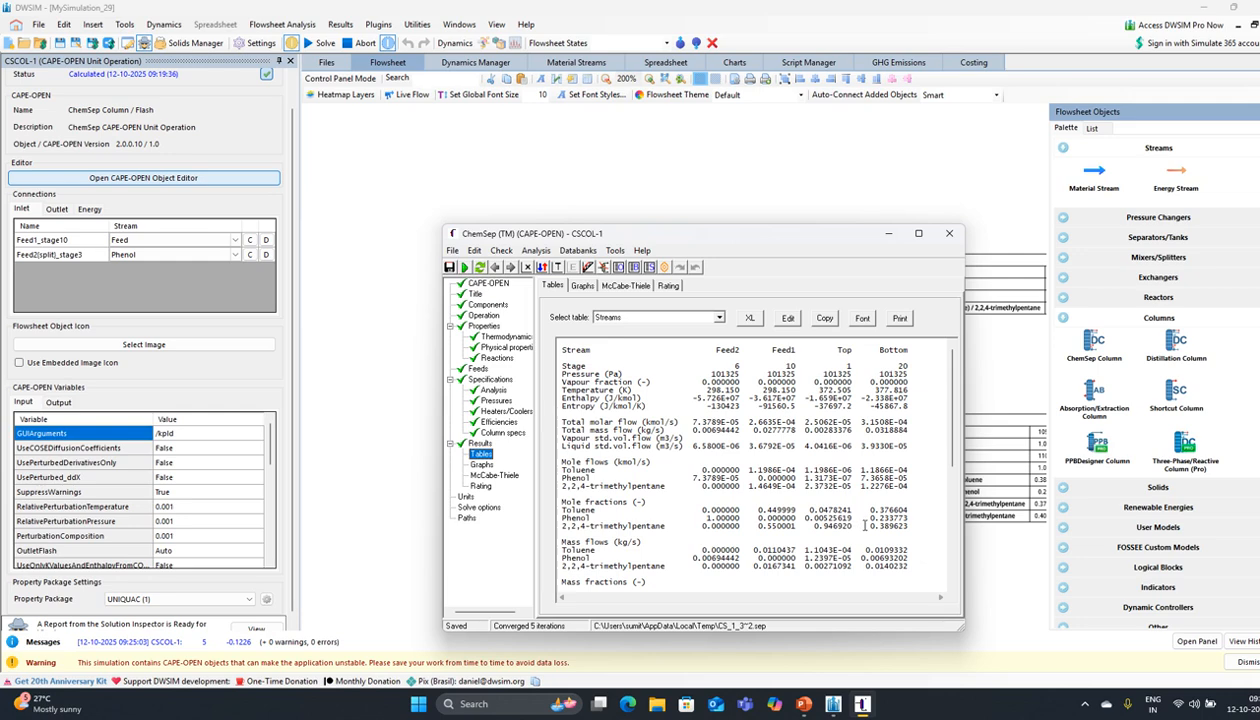
{"action": "left_click", "coordinate": [484, 316]}
{"action": "left_click", "coordinate": [696, 469]}
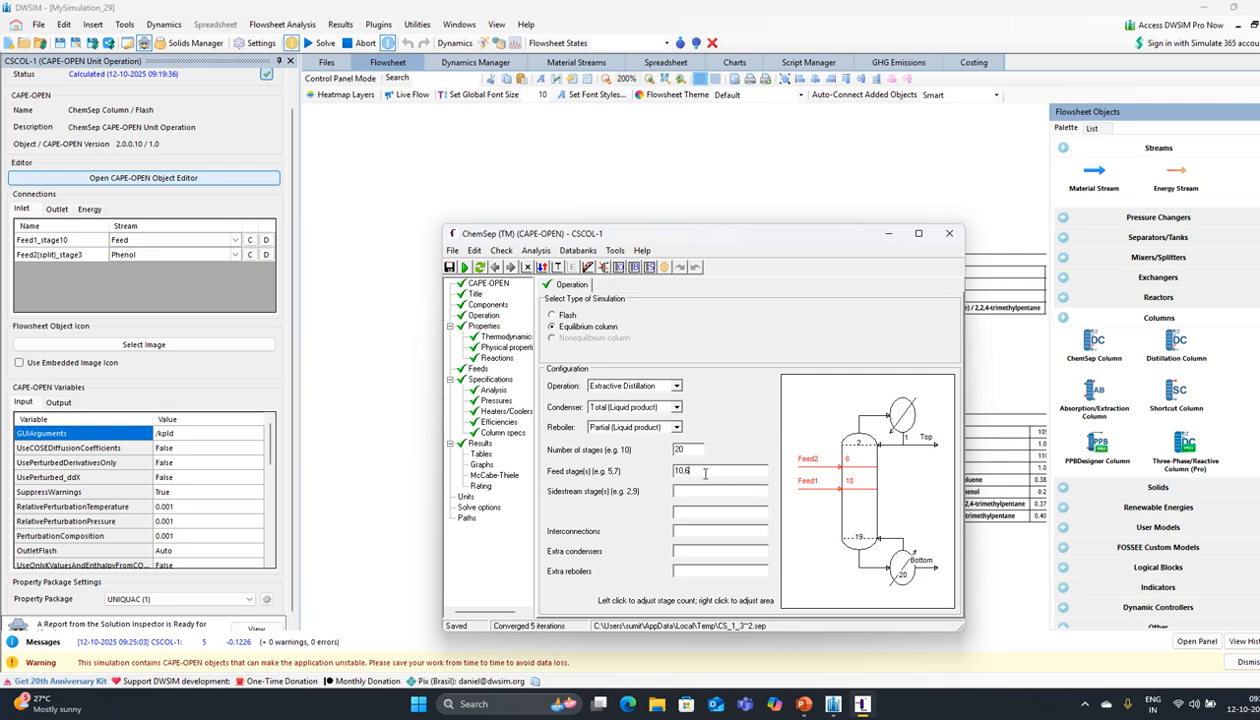
Step: Move Feed2 to stage 4 and set the column's reflux ratio to 2
{"action": "key", "text": "BackSpace"}
{"action": "key", "text": "BackSpace"}
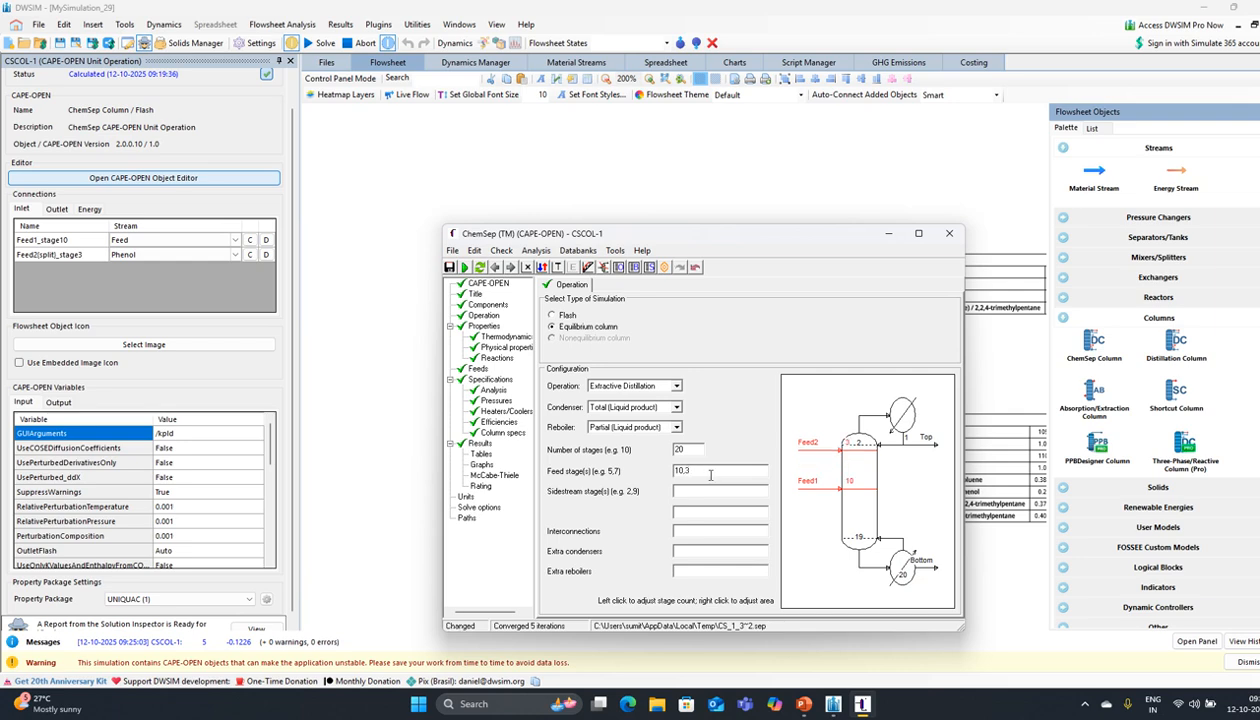
{"action": "key", "text": "BackSpace"}
{"action": "type", "text": "4"}
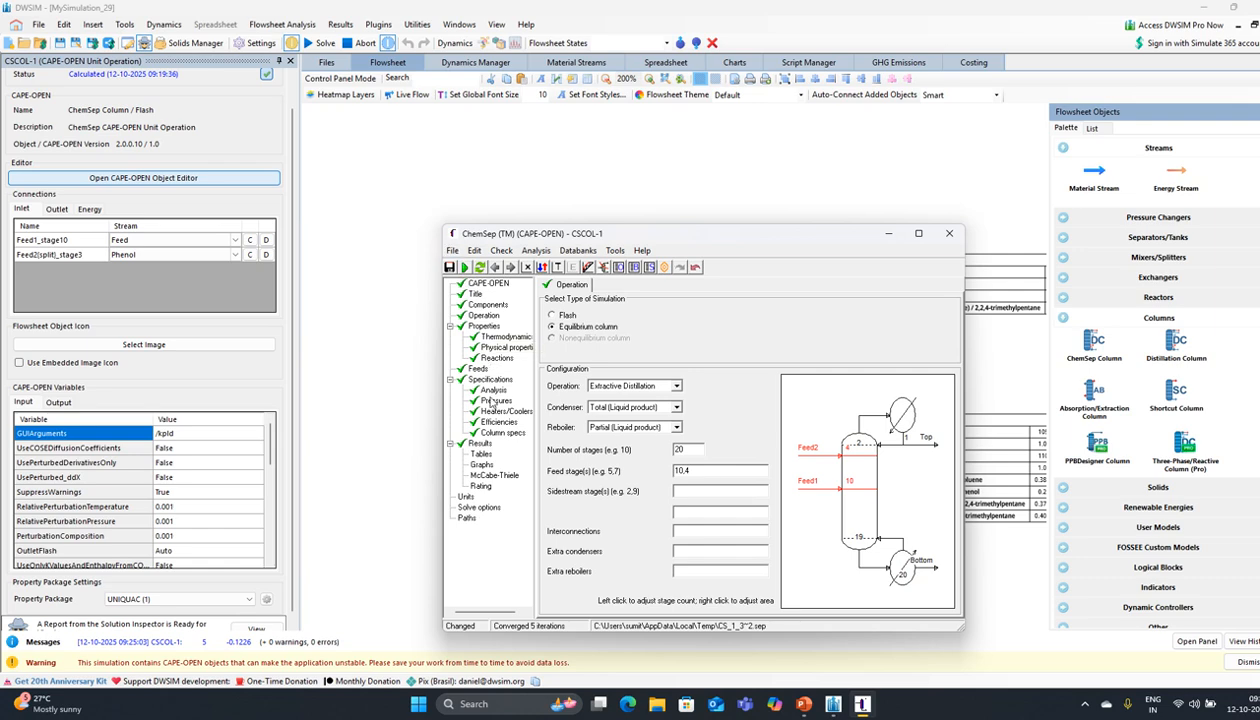
{"action": "left_click", "coordinate": [486, 431]}
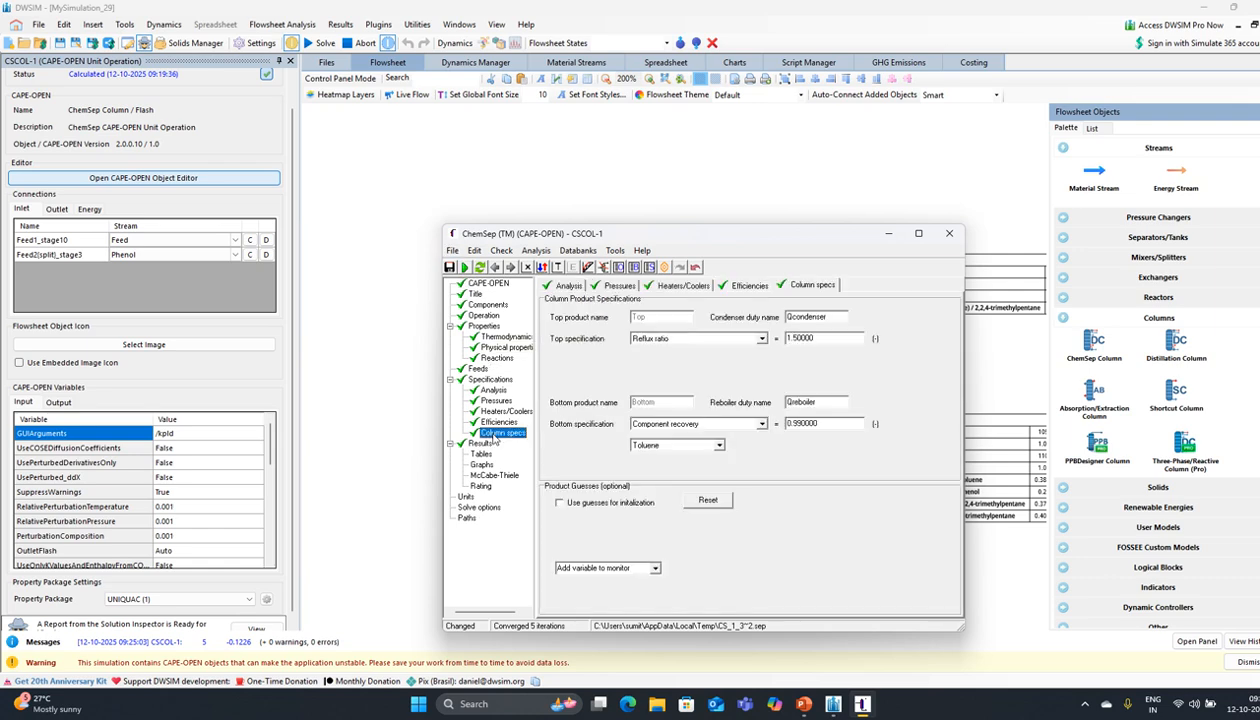
{"action": "left_click", "coordinate": [805, 338]}
{"action": "type", "text": "2"}
{"action": "key", "text": "Return"}
Step: Re-solve the column, converging in 8 iterations with about 0.951 mole fraction 2,2,4-trimethylpentane overhead
{"action": "left_click", "coordinate": [464, 267]}
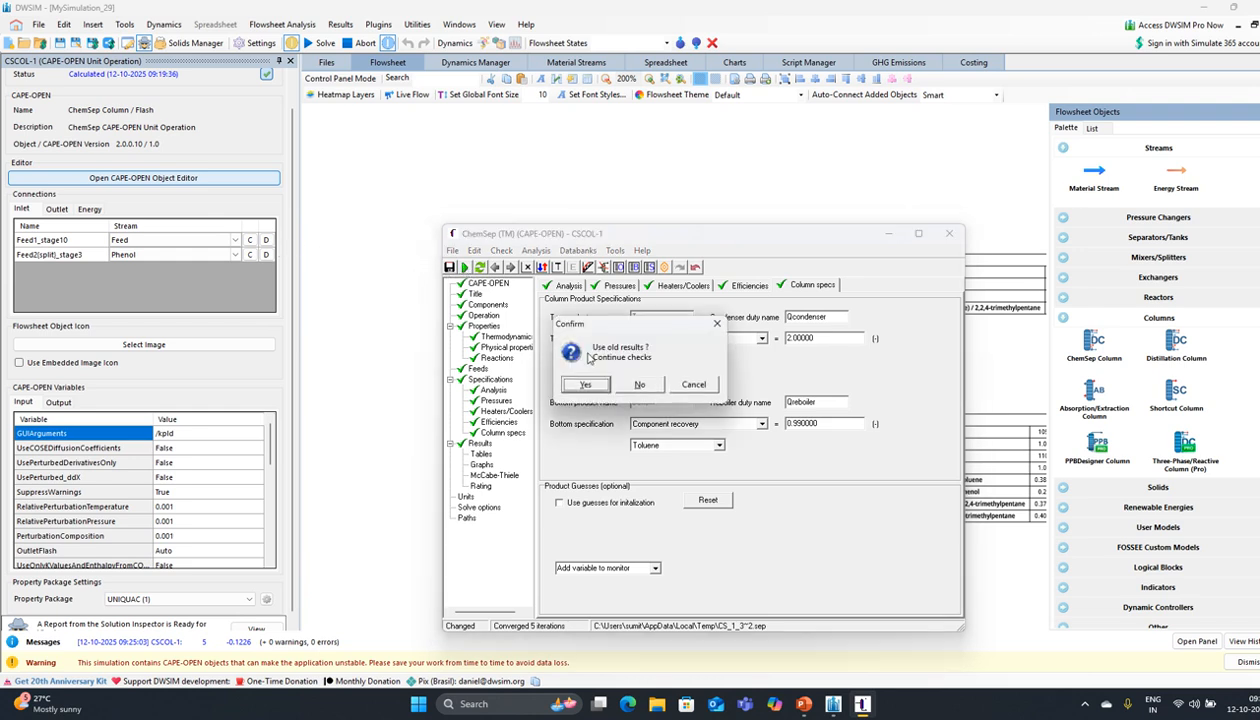
{"action": "left_click", "coordinate": [576, 383]}
{"action": "left_click", "coordinate": [621, 386]}
{"action": "left_click", "coordinate": [603, 384]}
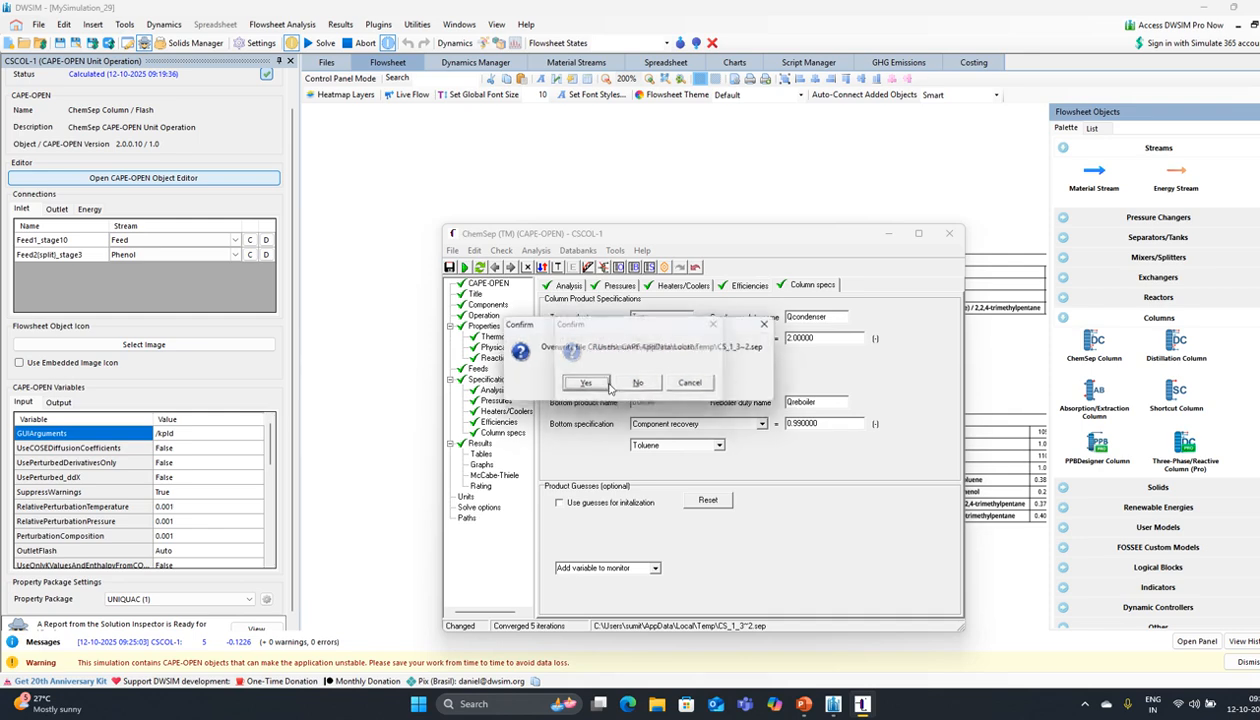
{"action": "left_click", "coordinate": [603, 385]}
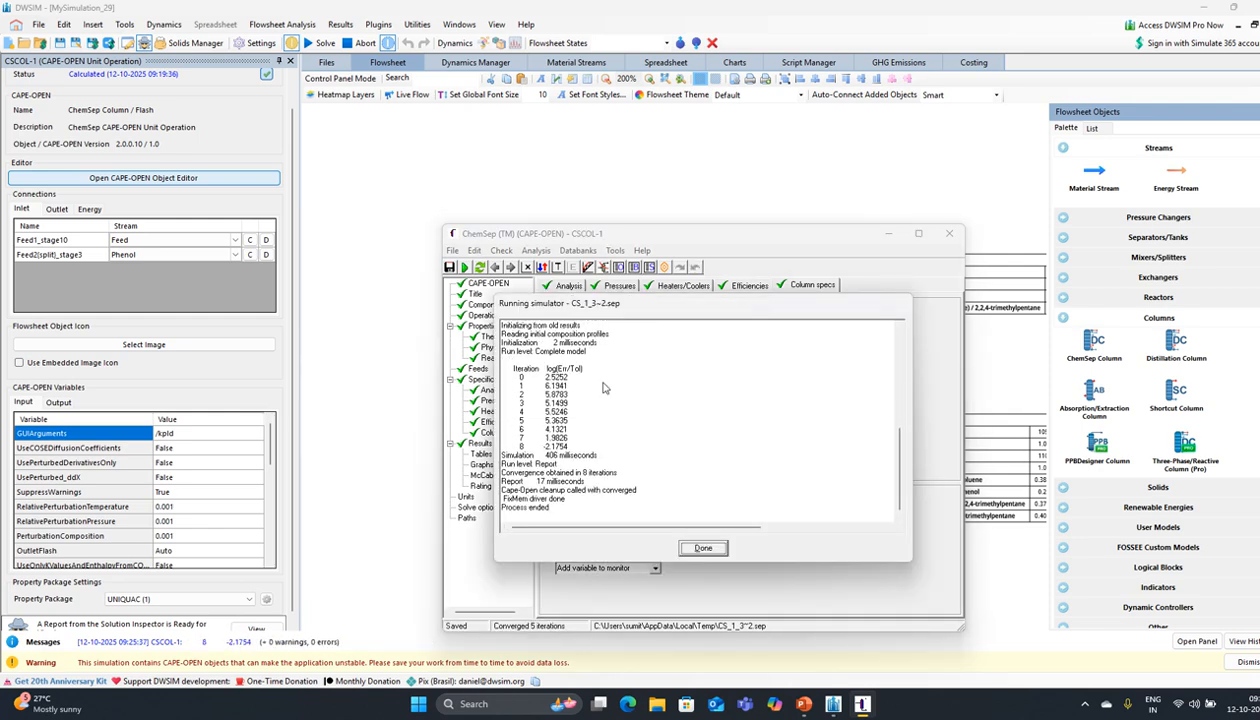
{"action": "left_click", "coordinate": [632, 389]}
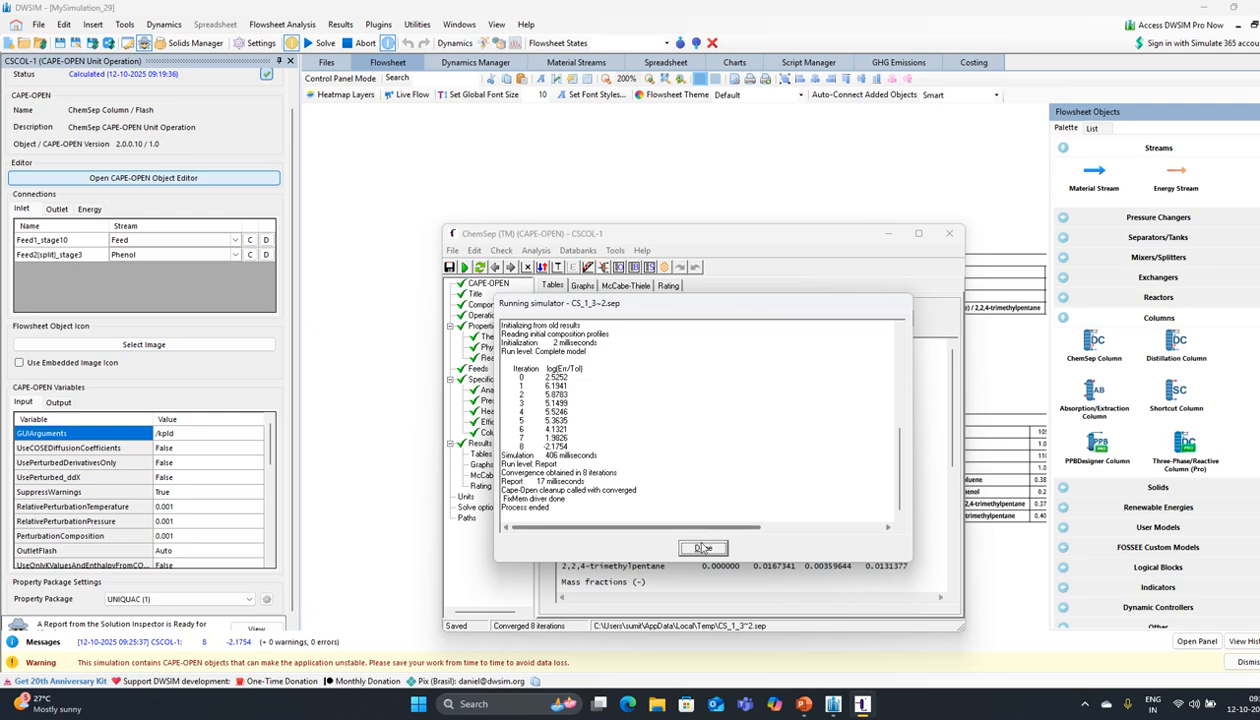
{"action": "left_click", "coordinate": [703, 548]}
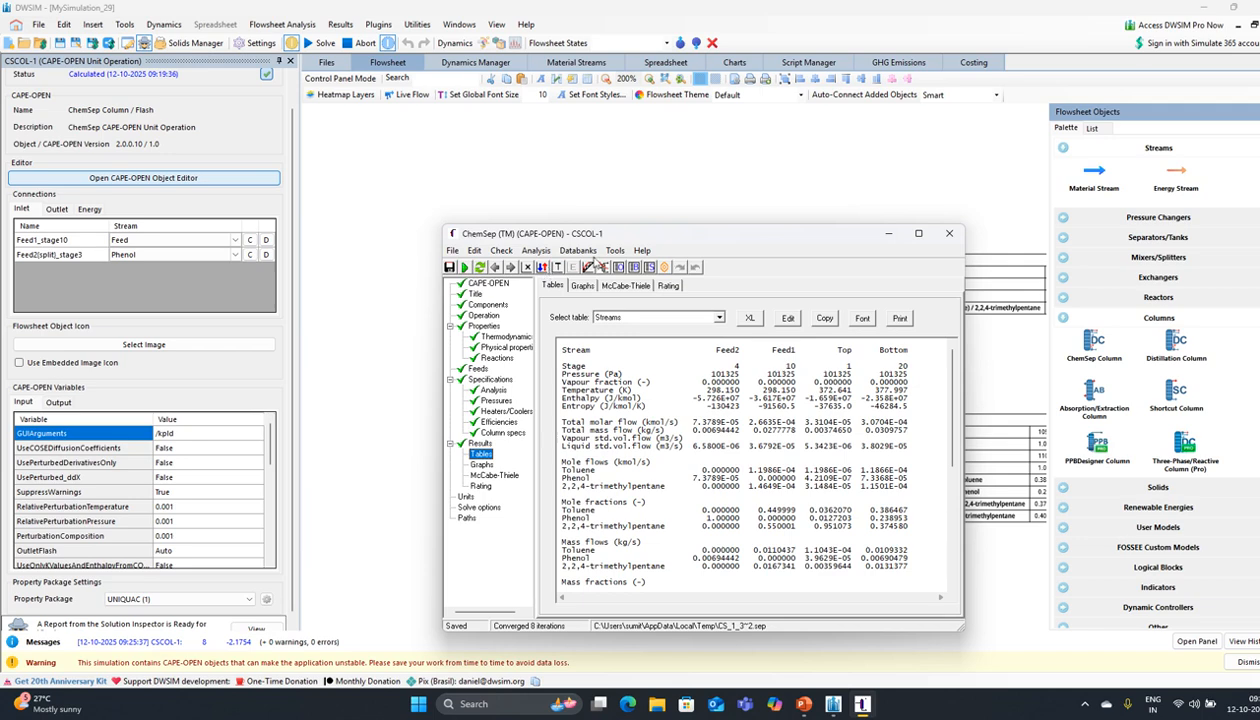
Step: Inspect the McCabe-Thiele diagram for 2,2,4-trimethylpentane and toluene
{"action": "left_click", "coordinate": [589, 267]}
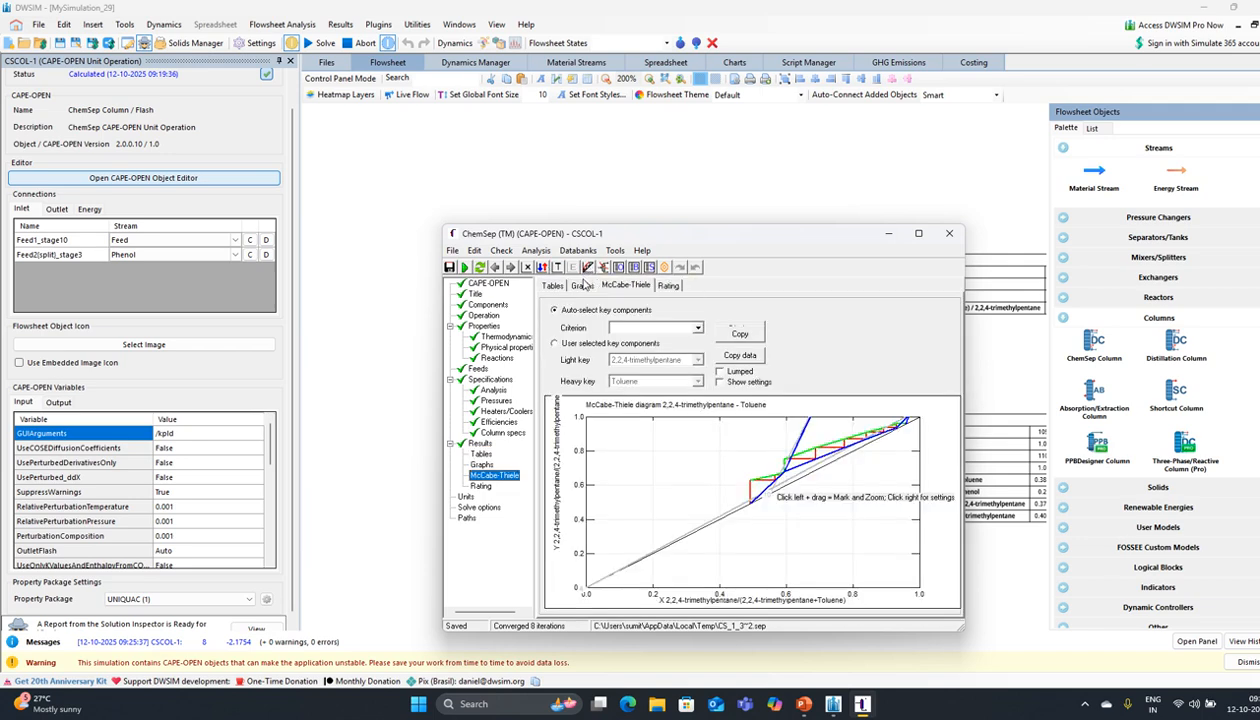
{"action": "left_click_drag", "start_coordinate": [843, 462], "coordinate": [796, 404]}
{"action": "left_click", "coordinate": [484, 380]}
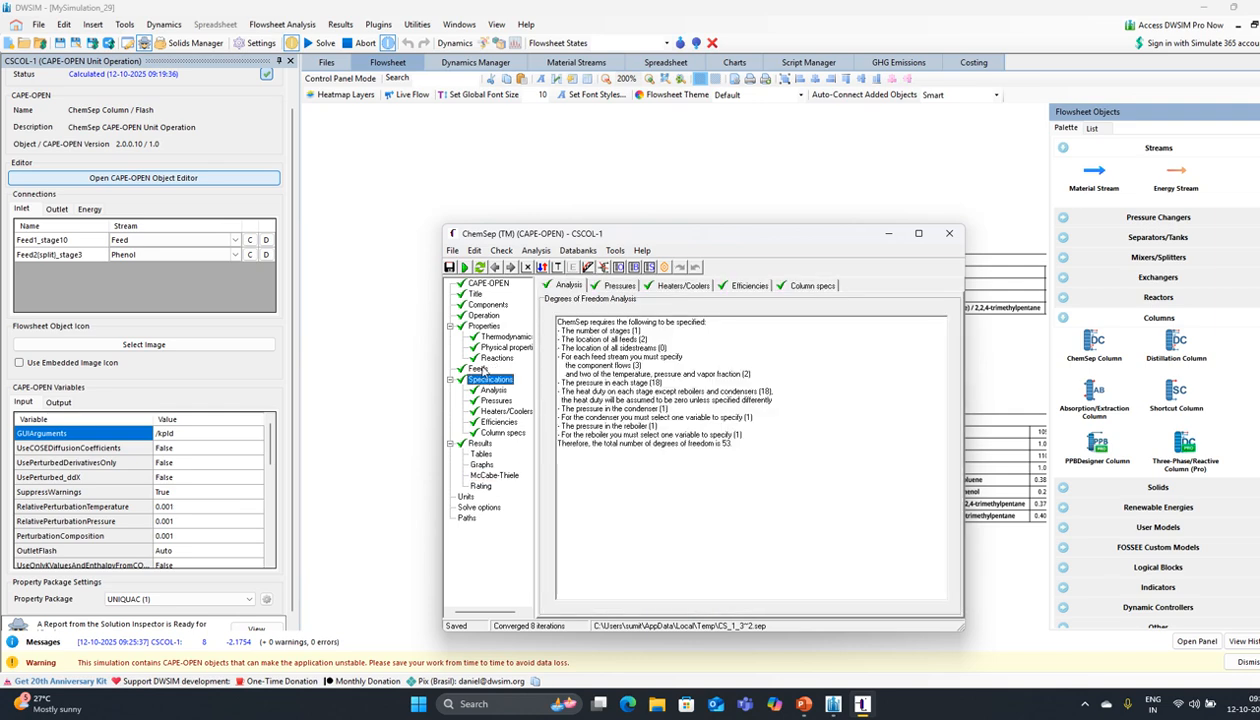
Step: Set the column to 25 stages with feed stages 4 and 12
{"action": "left_click", "coordinate": [473, 317]}
{"action": "left_click", "coordinate": [694, 450]}
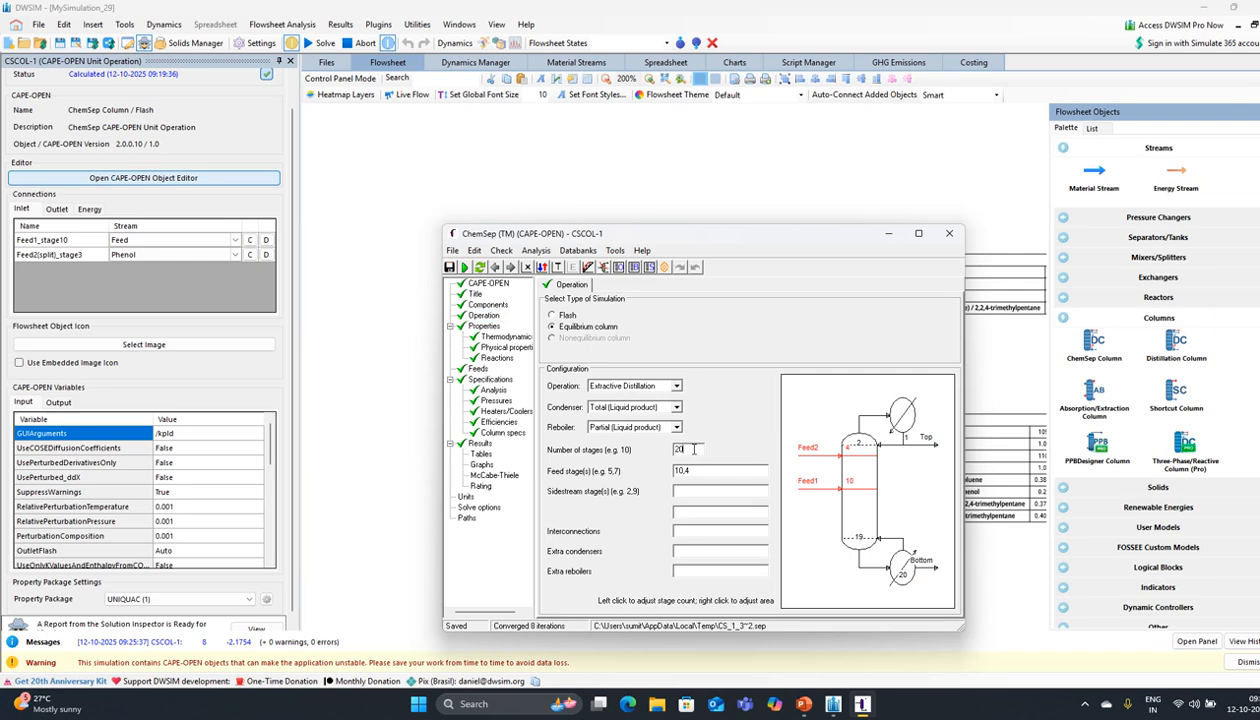
{"action": "key", "text": "BackSpace"}
{"action": "type", "text": "5"}
{"action": "key", "text": "Return"}
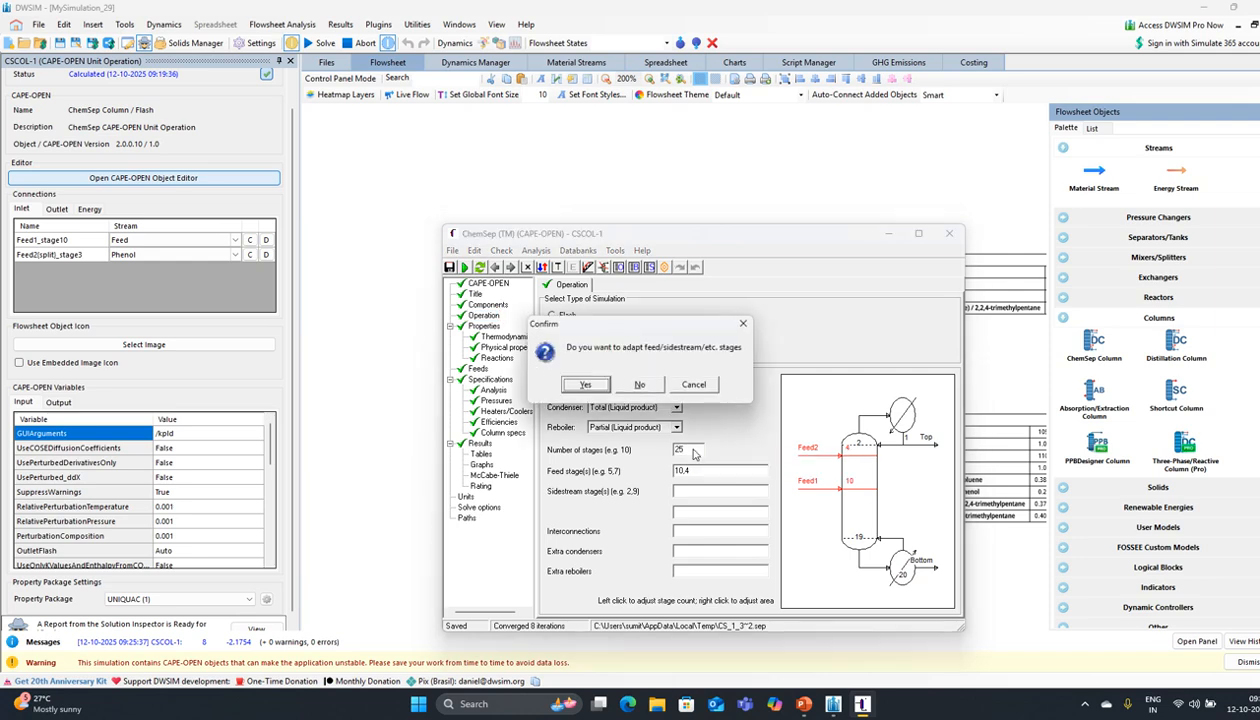
{"action": "left_click", "coordinate": [586, 396]}
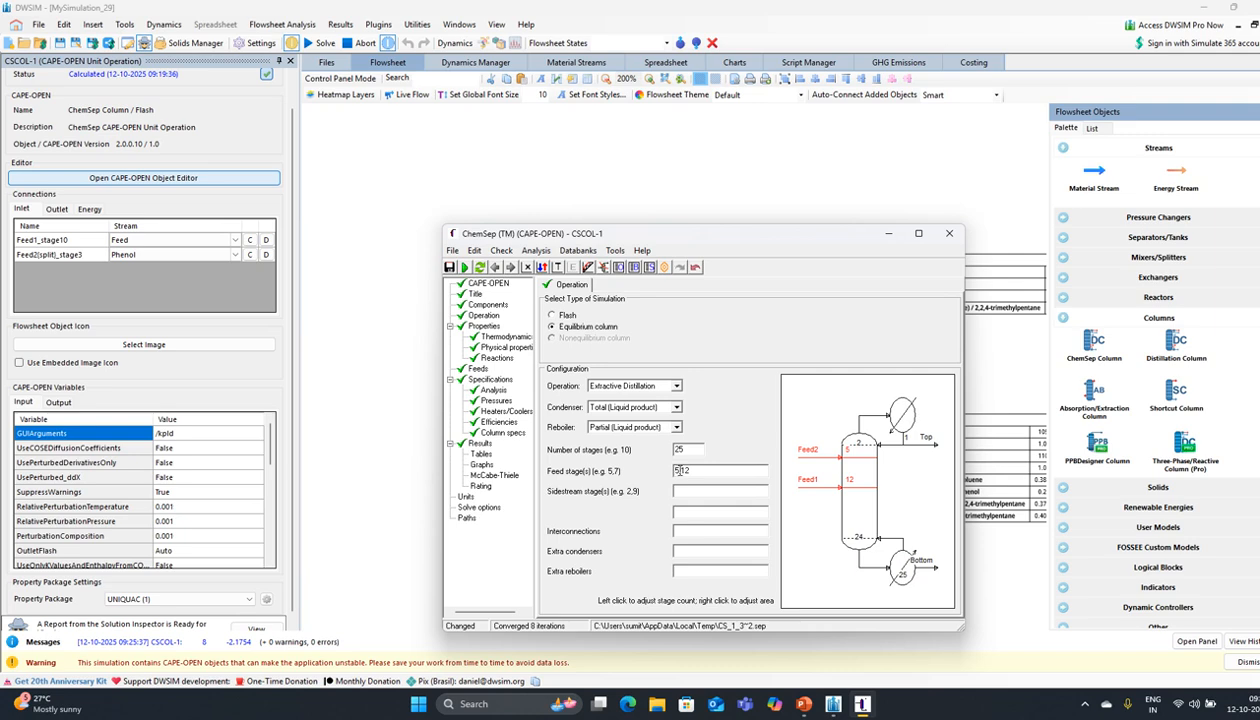
{"action": "left_click", "coordinate": [679, 470]}
{"action": "key", "text": "BackSpace"}
{"action": "type", "text": "4"}
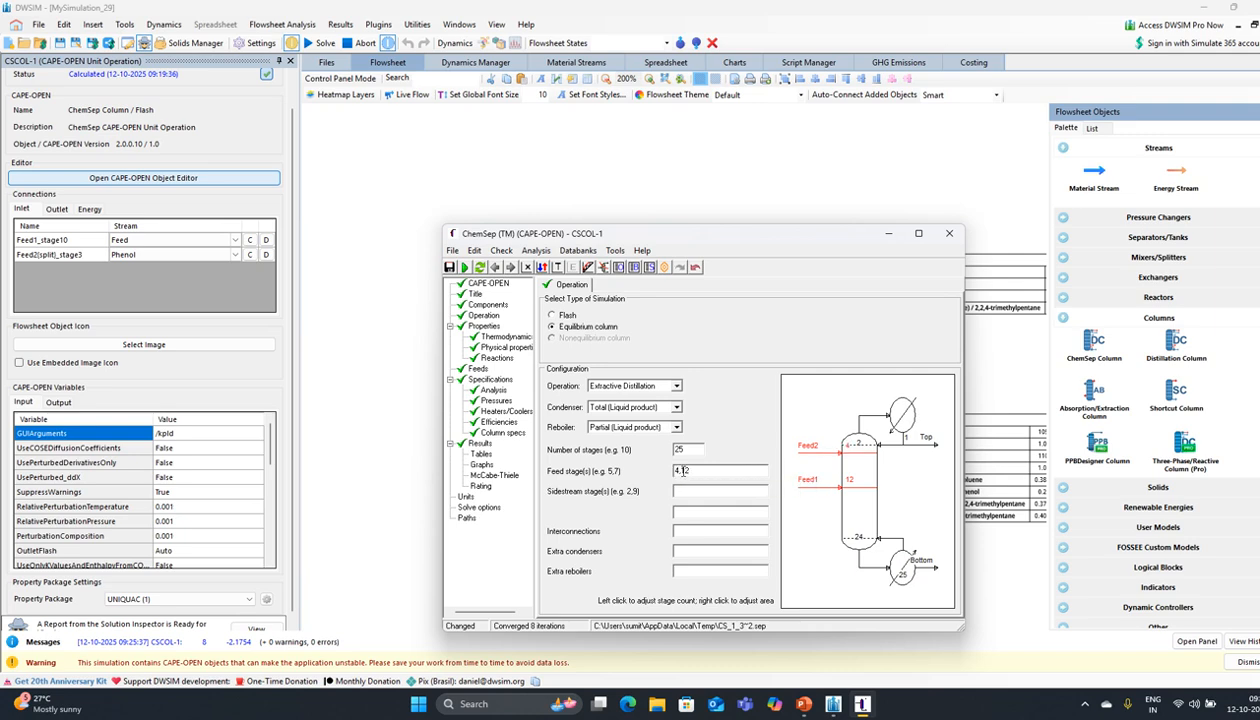
Step: Re-solve the 25-stage column, reaching about 0.958 mole fraction 2,2,4-trimethylpentane overhead
{"action": "left_click", "coordinate": [464, 267]}
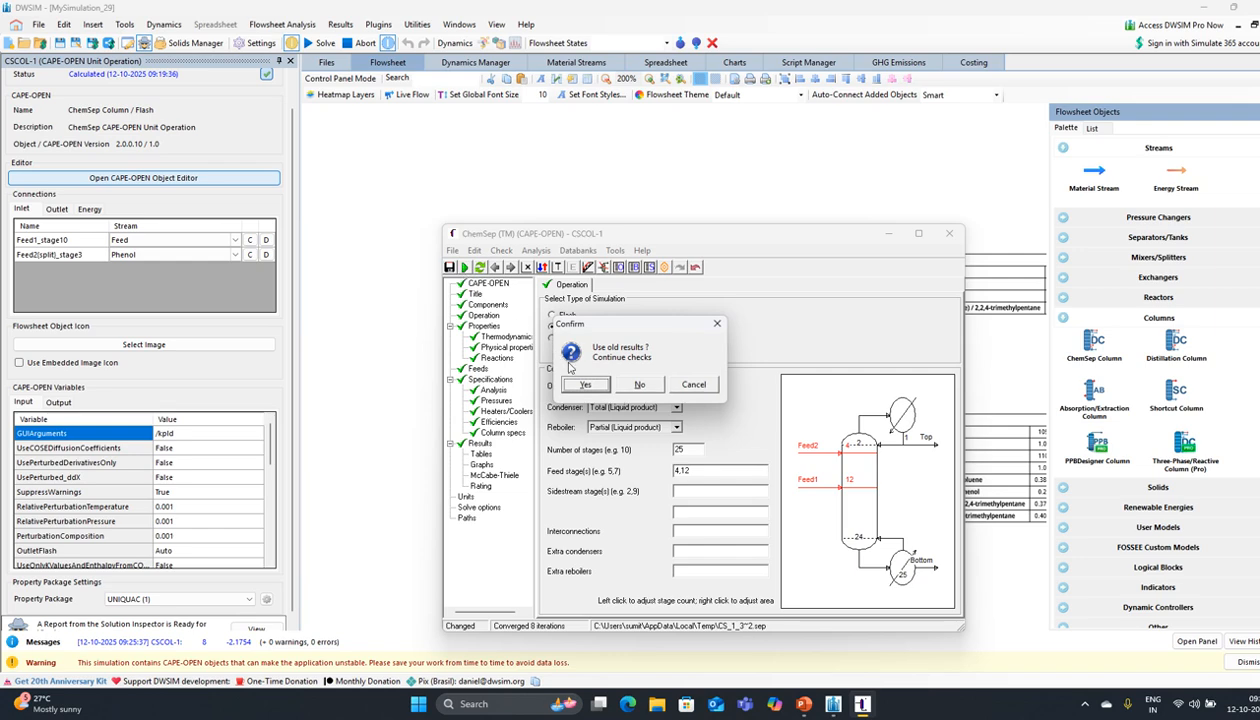
{"action": "left_click", "coordinate": [586, 386]}
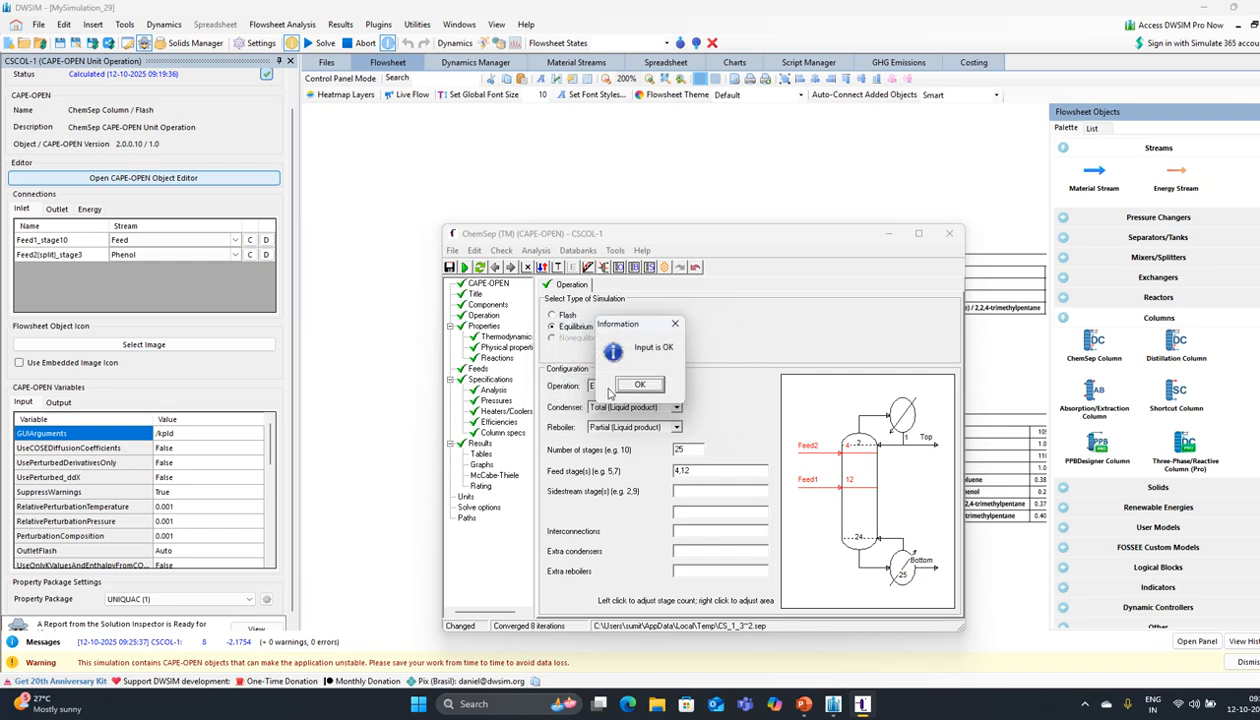
{"action": "key", "text": "Return"}
{"action": "left_click", "coordinate": [586, 385]}
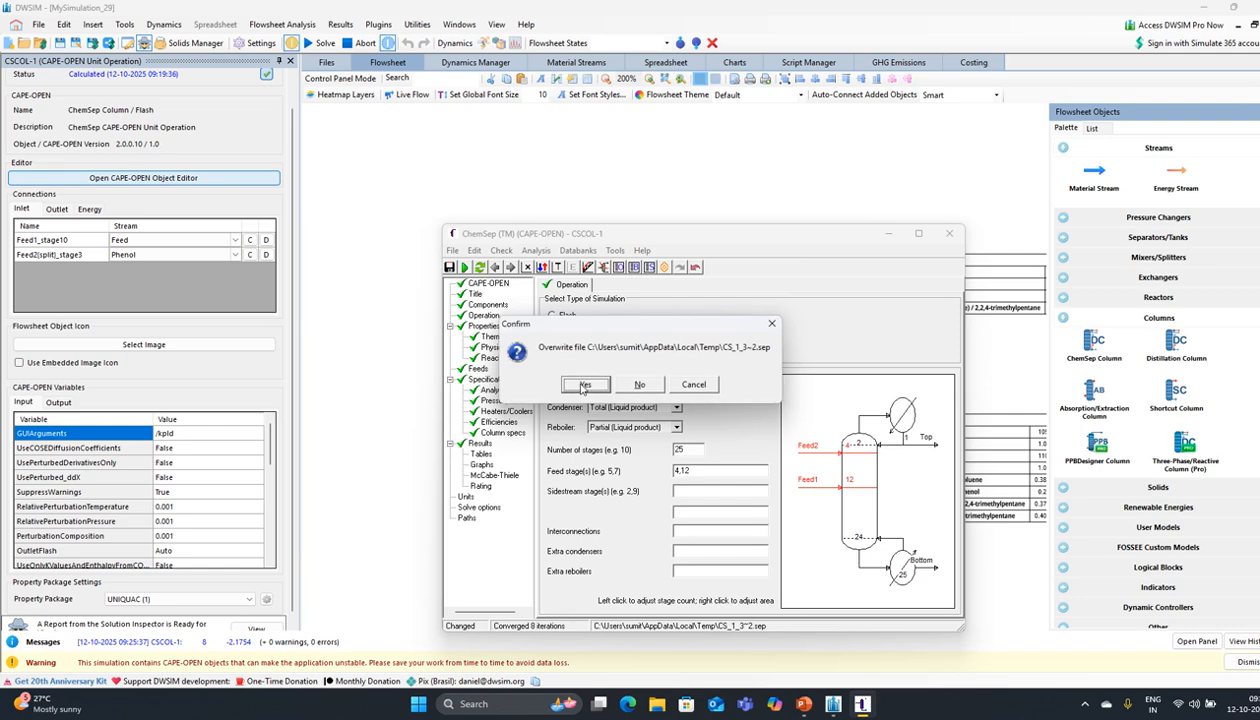
{"action": "left_click", "coordinate": [578, 381]}
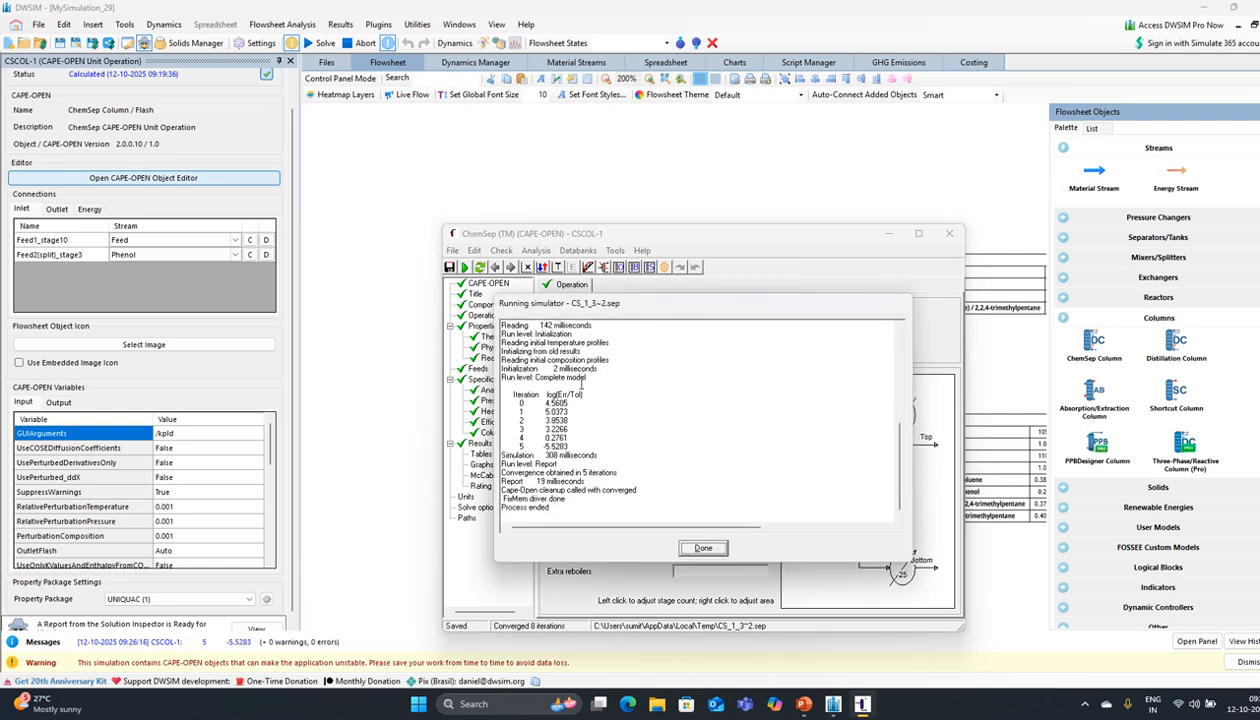
{"action": "left_click", "coordinate": [639, 388]}
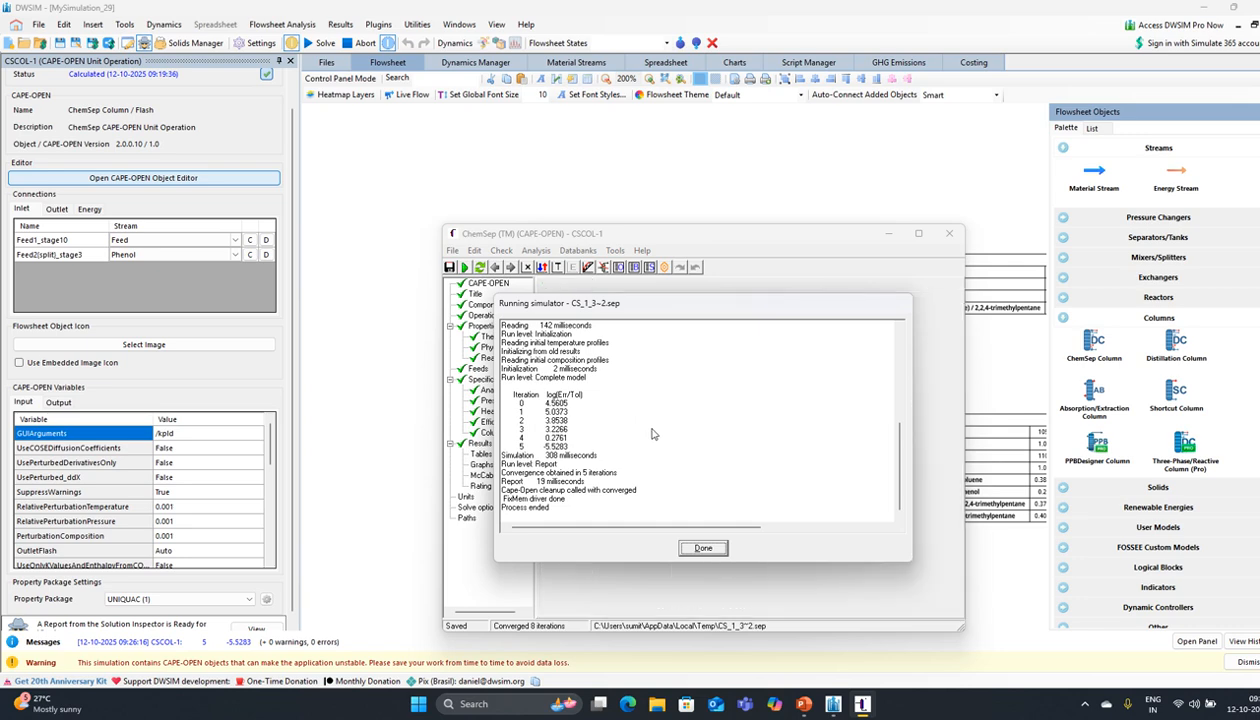
{"action": "left_click", "coordinate": [703, 548]}
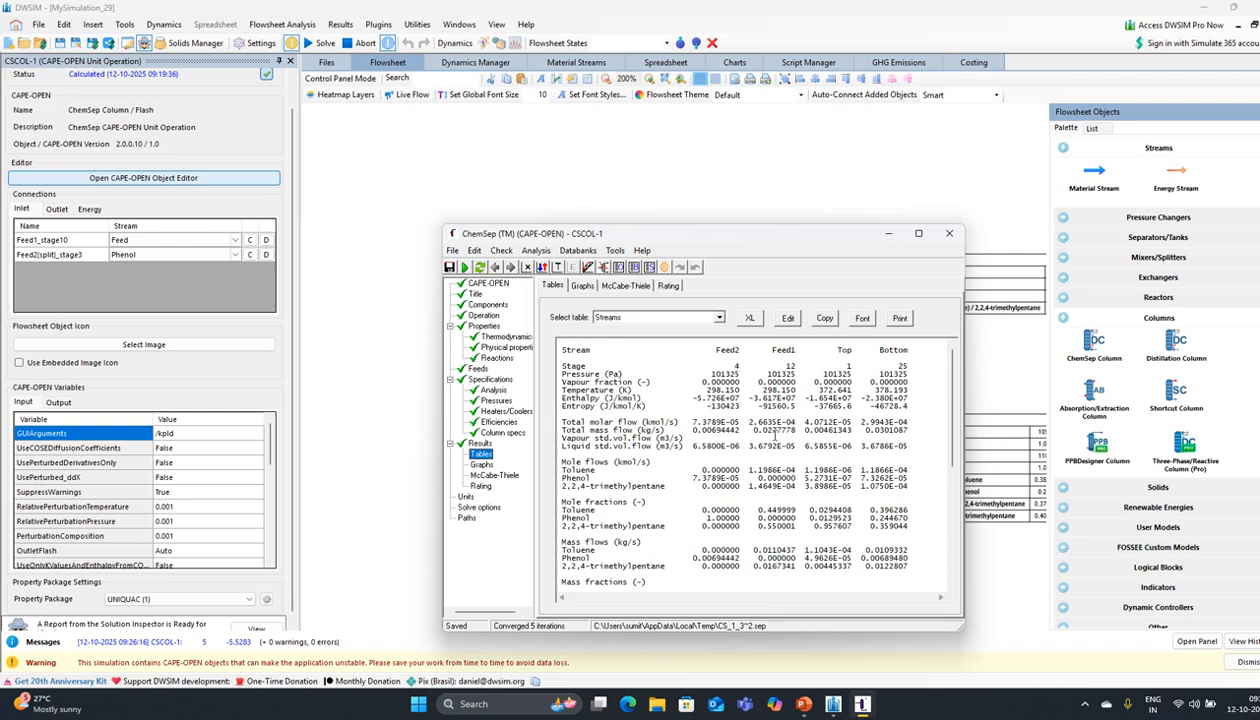
Step: Close ChemSep and recalculate the flowsheet, dismissing the application error
{"action": "left_click", "coordinate": [947, 238]}
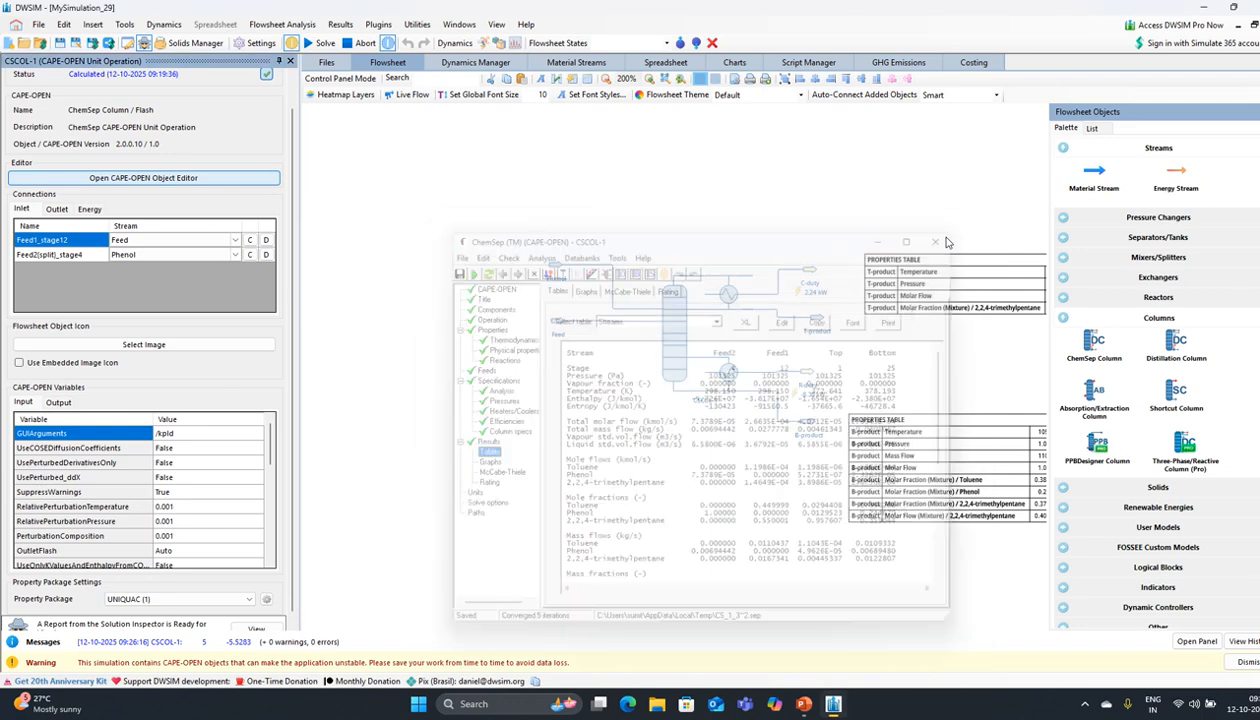
{"action": "left_click", "coordinate": [320, 43]}
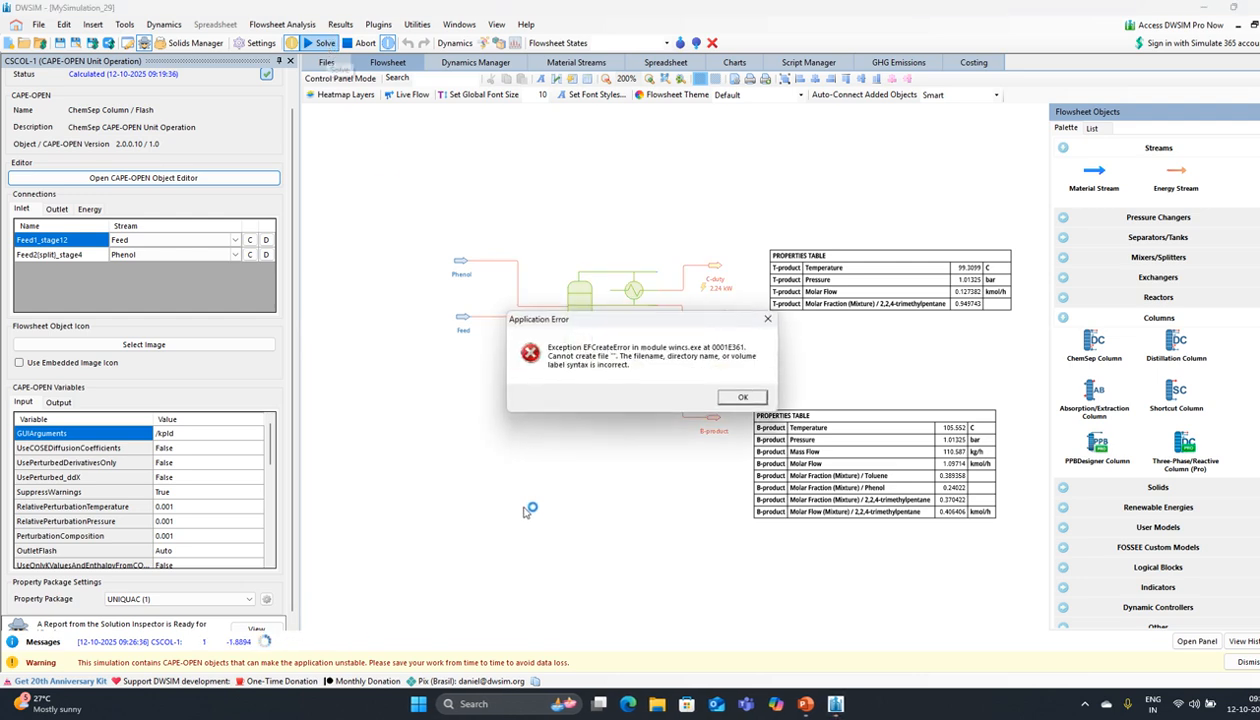
{"action": "left_click", "coordinate": [852, 397]}
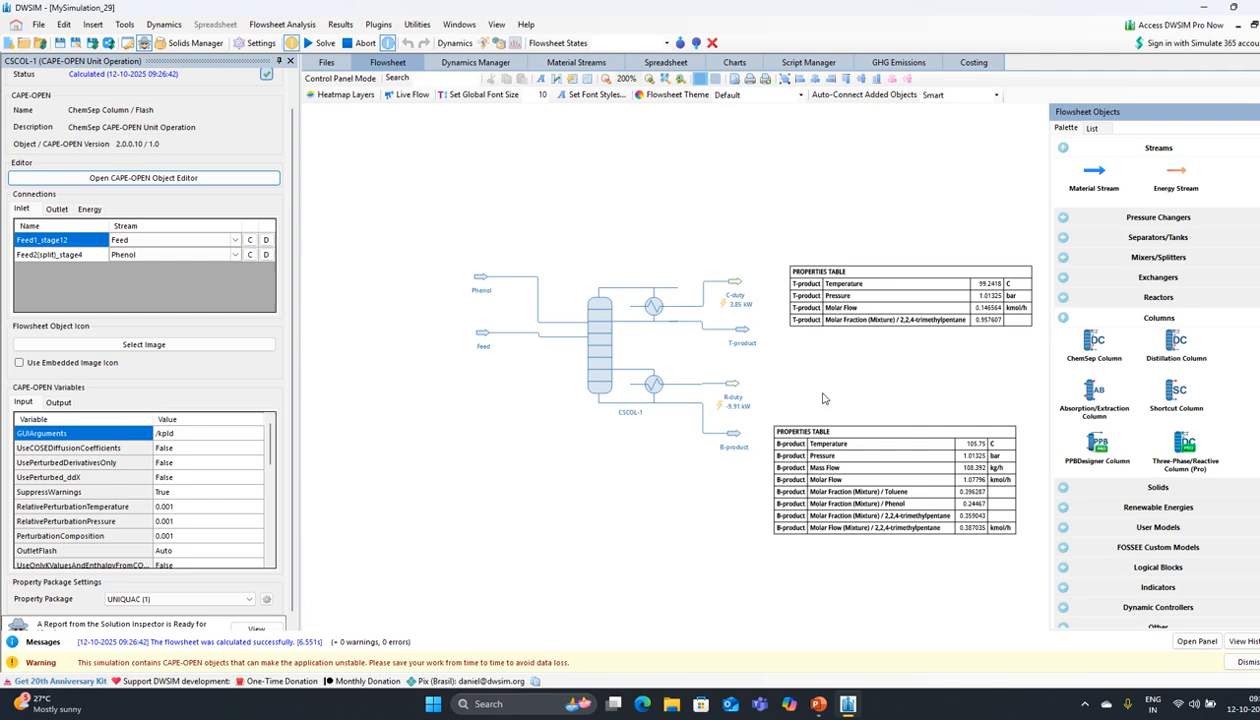
{"action": "mouse_move", "coordinate": [618, 388]}
Step: Set the Phenol stream's mass flow to 40 and then 50 kg/h, dismissing the recalculation errors
{"action": "left_click", "coordinate": [480, 277]}
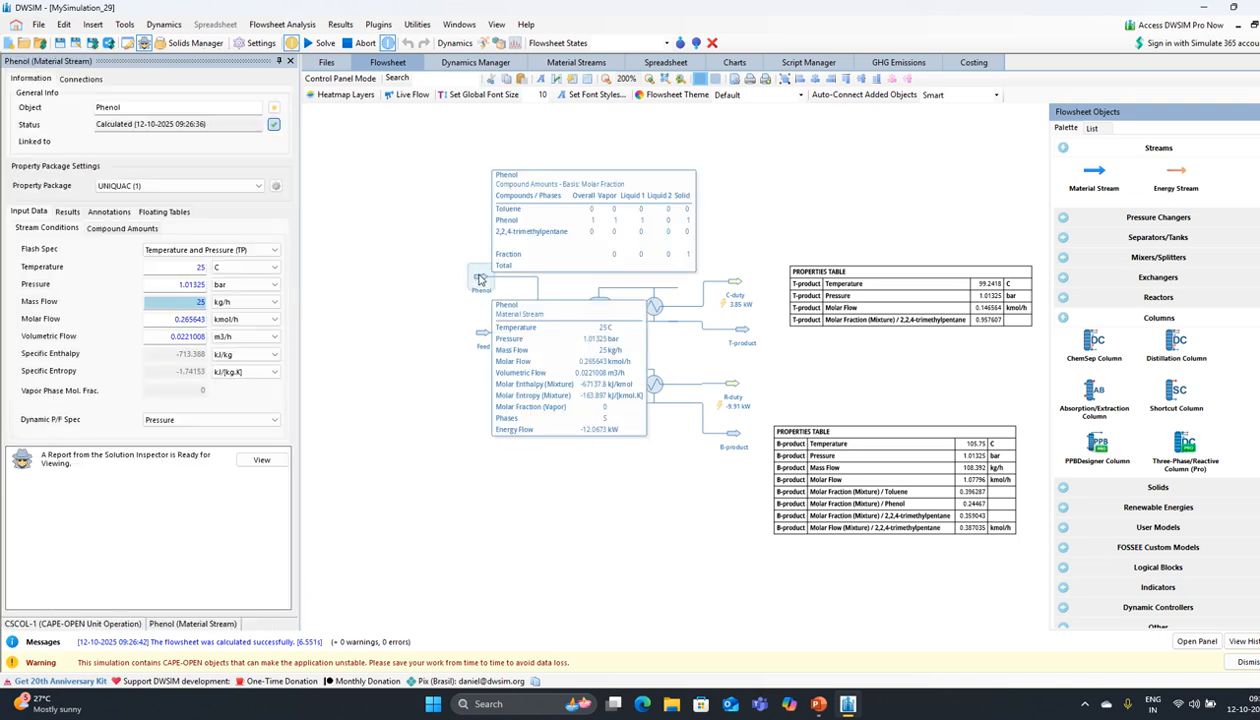
{"action": "double_click", "coordinate": [200, 302]}
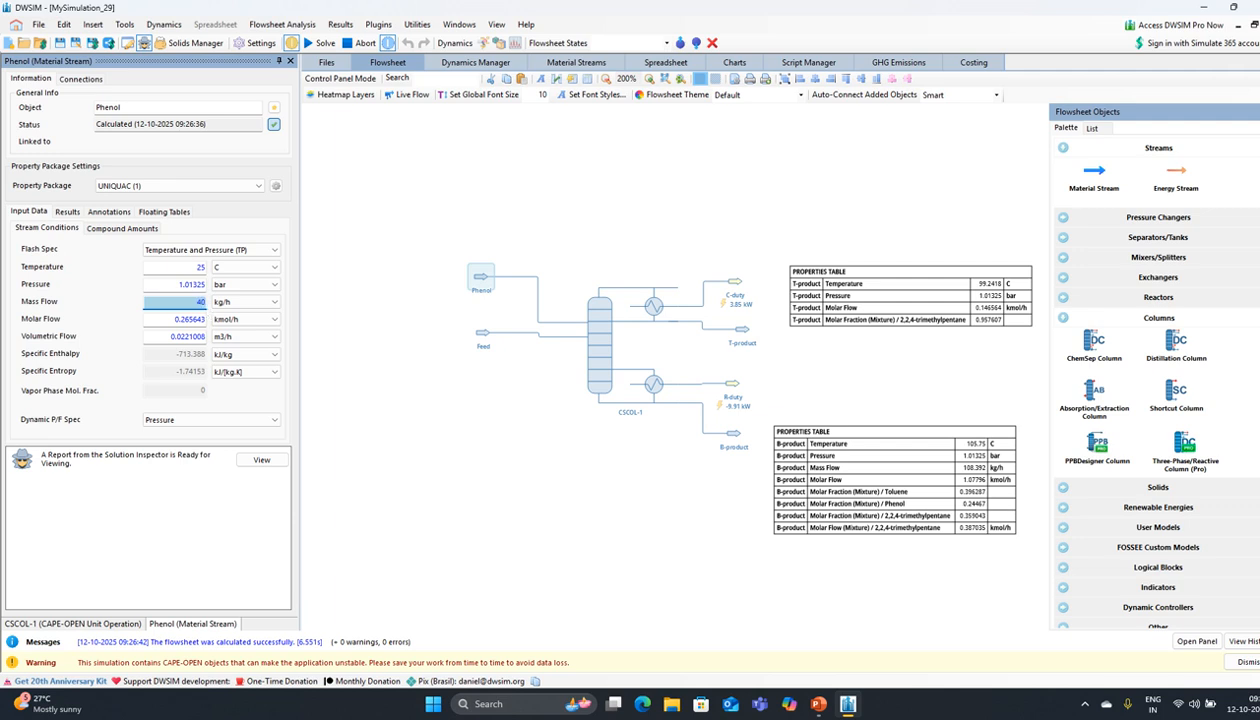
{"action": "key", "text": "Return"}
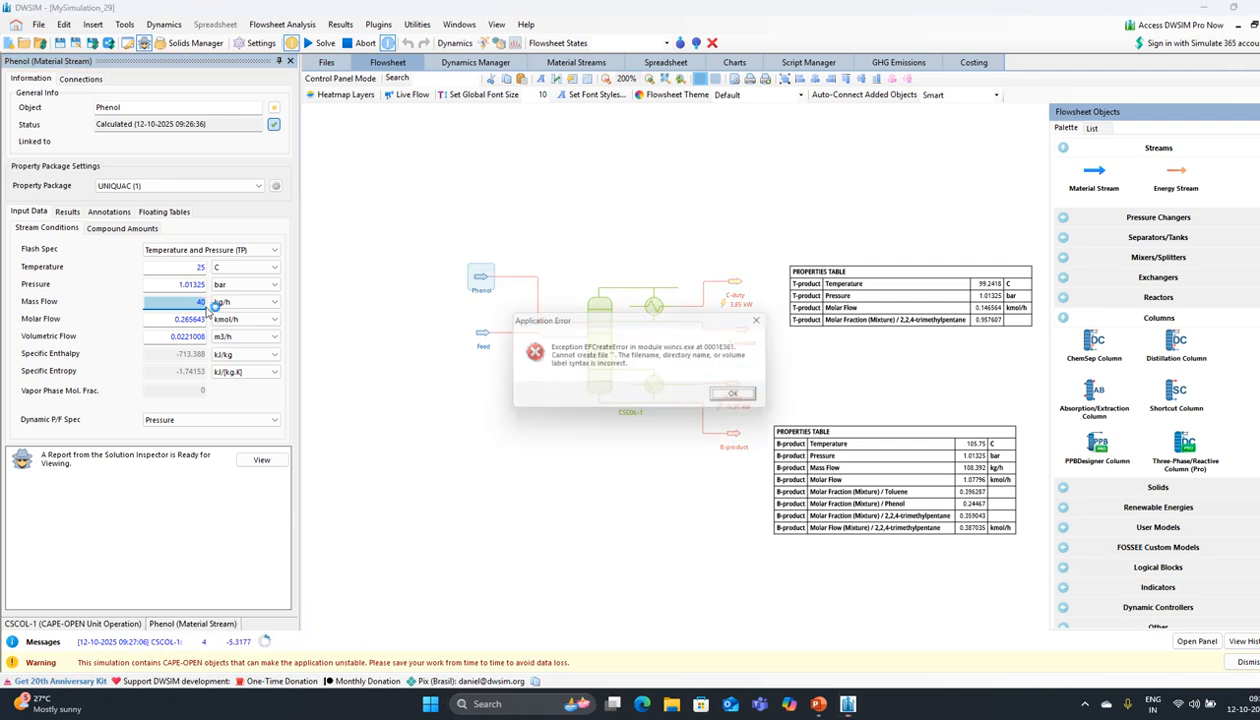
{"action": "left_click", "coordinate": [733, 395]}
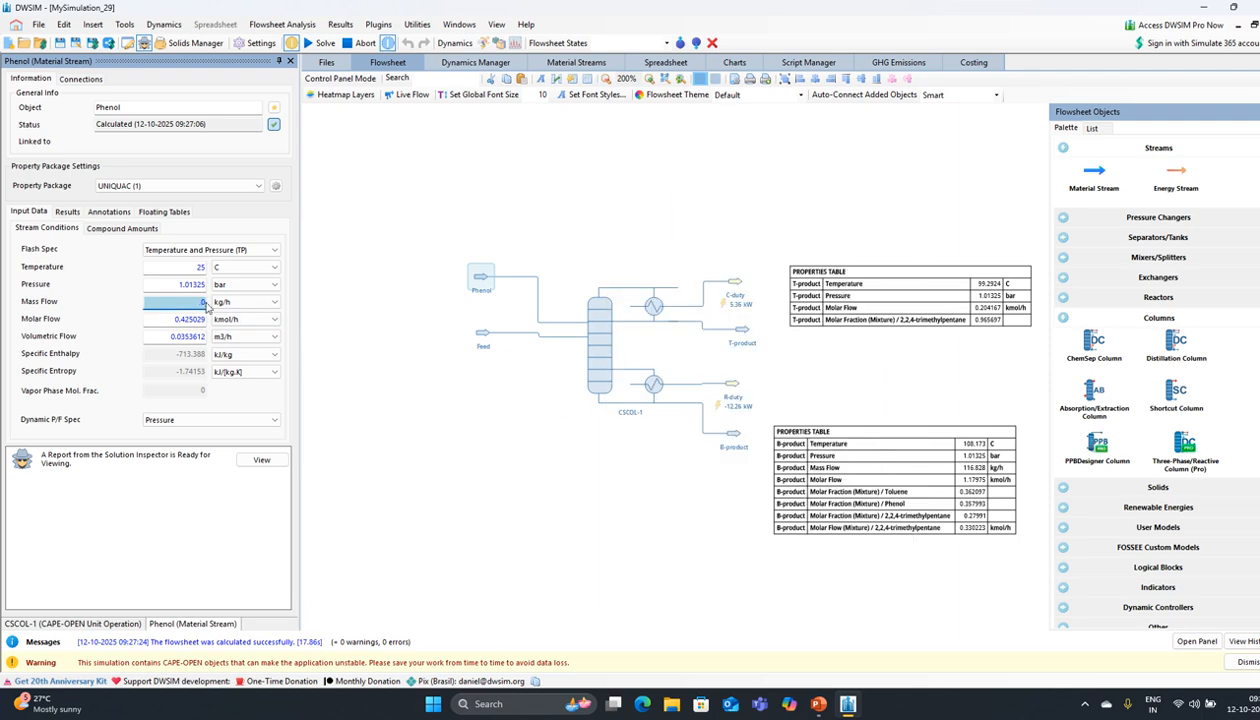
{"action": "key", "text": "Return"}
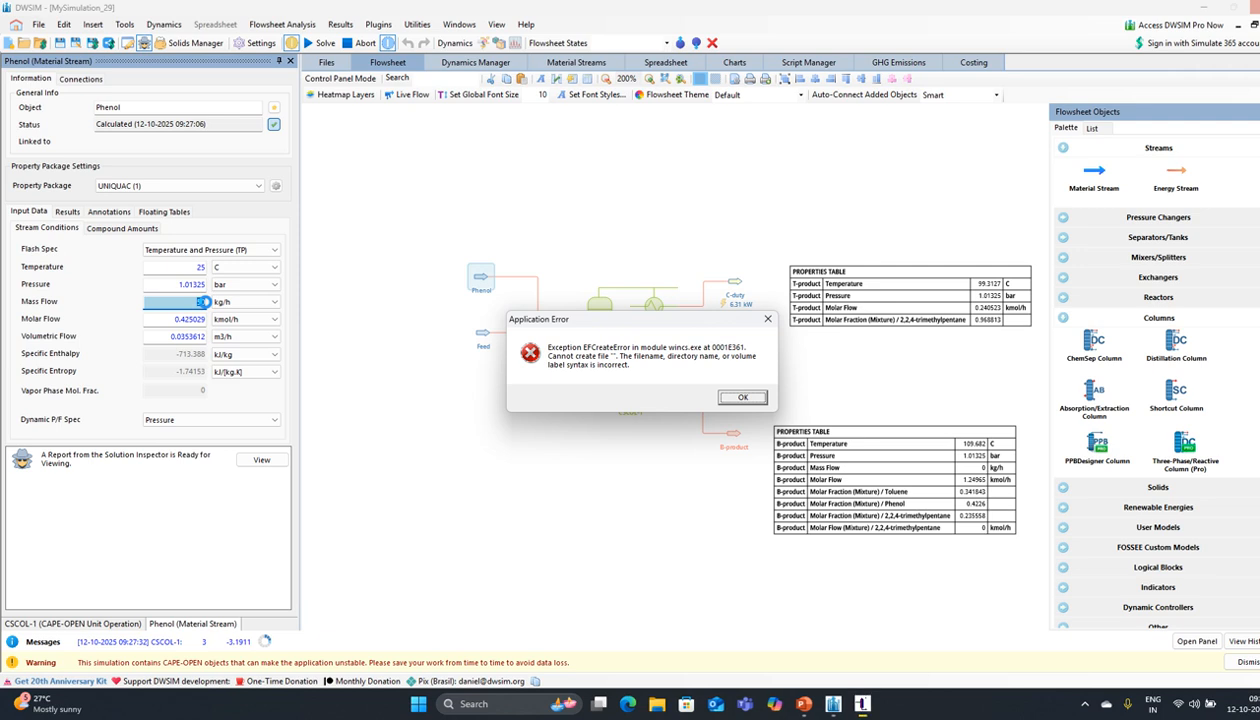
{"action": "left_click", "coordinate": [742, 397]}
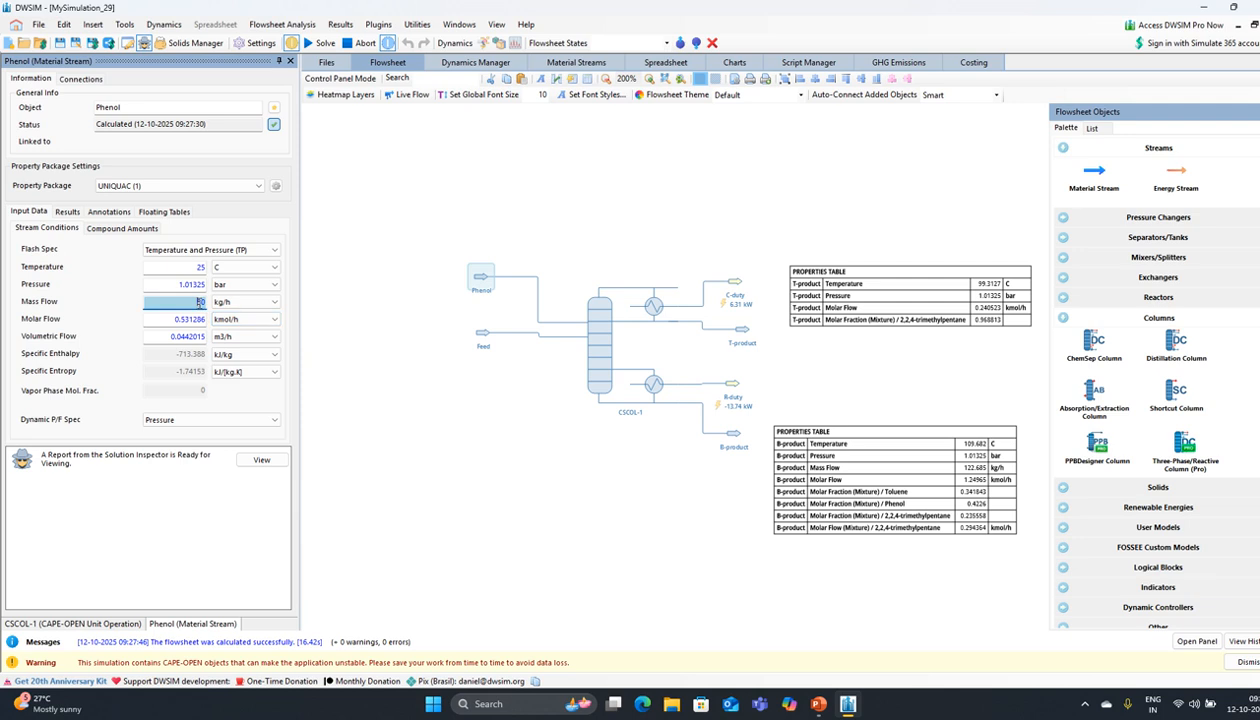
Step: Set the Phenol mass flow to 60 kg/h, giving about 0.971 top 2,2,4-trimethylpentane purity
{"action": "type", "text": "60"}
{"action": "key", "text": "Return"}
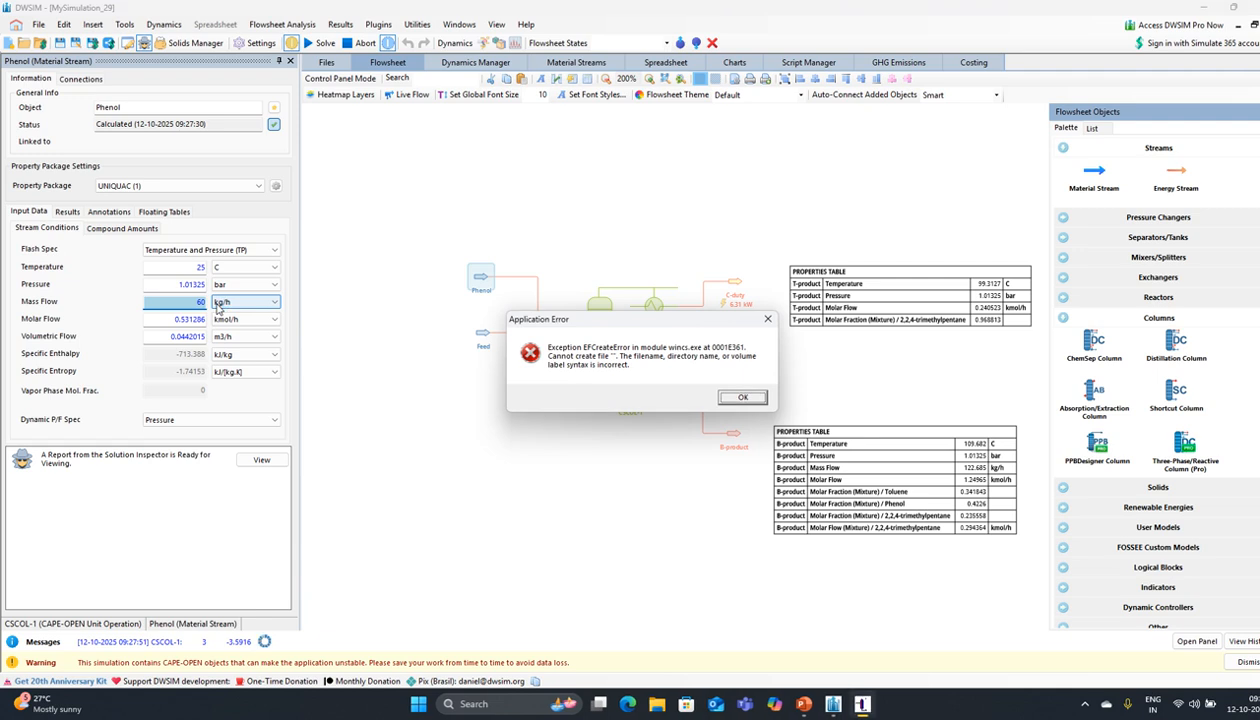
{"action": "left_click", "coordinate": [740, 398]}
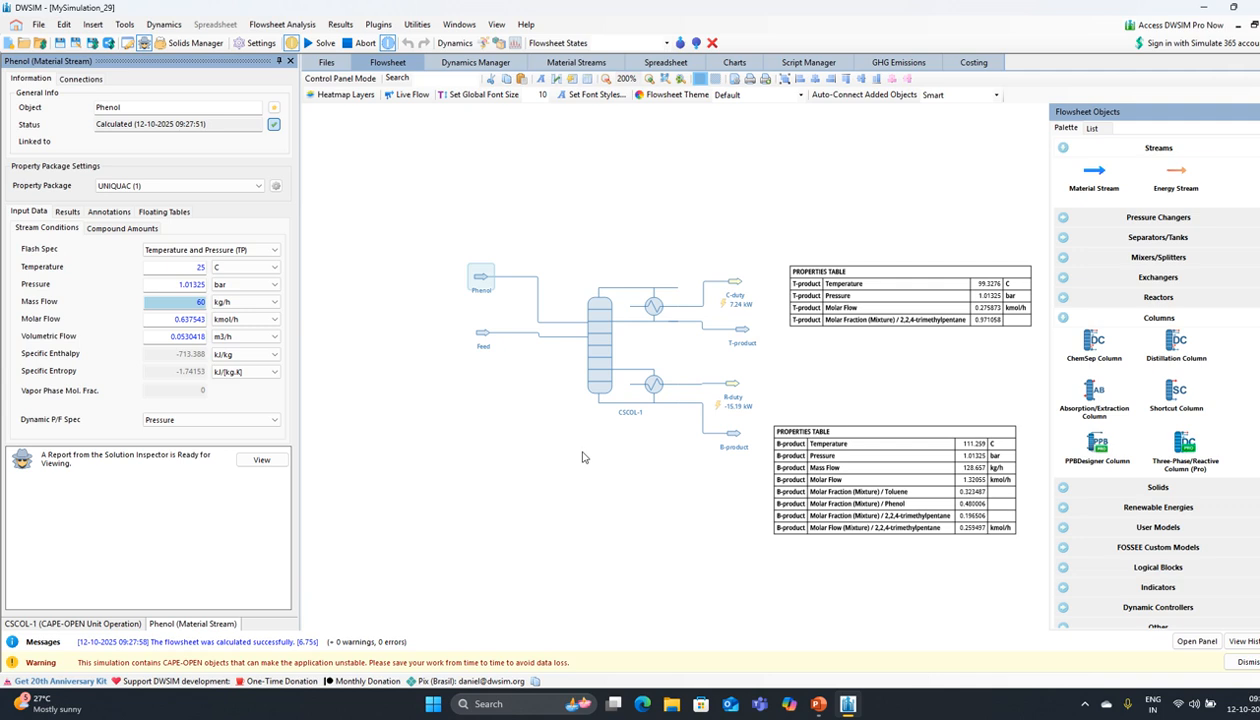
{"action": "left_click", "coordinate": [205, 302]}
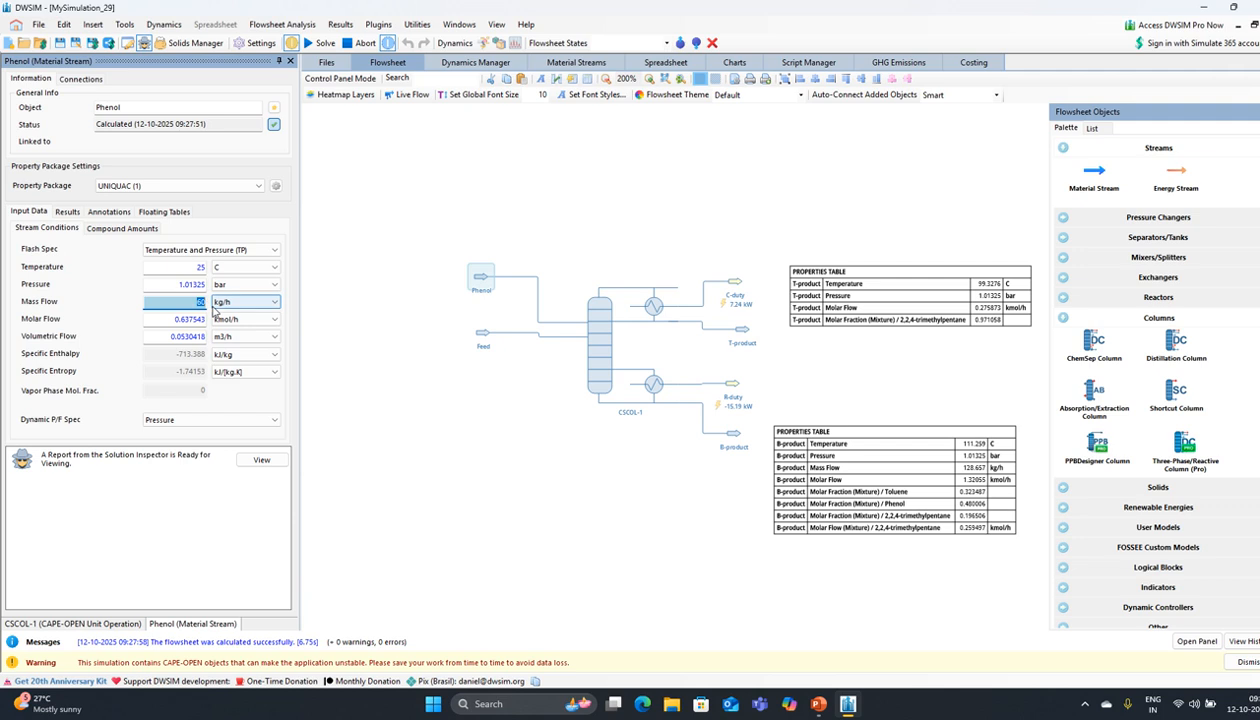
Step: Try a Phenol mass flow of 70 kg/h and dismiss the resulting error
{"action": "type", "text": "70"}
{"action": "key", "text": "Return"}
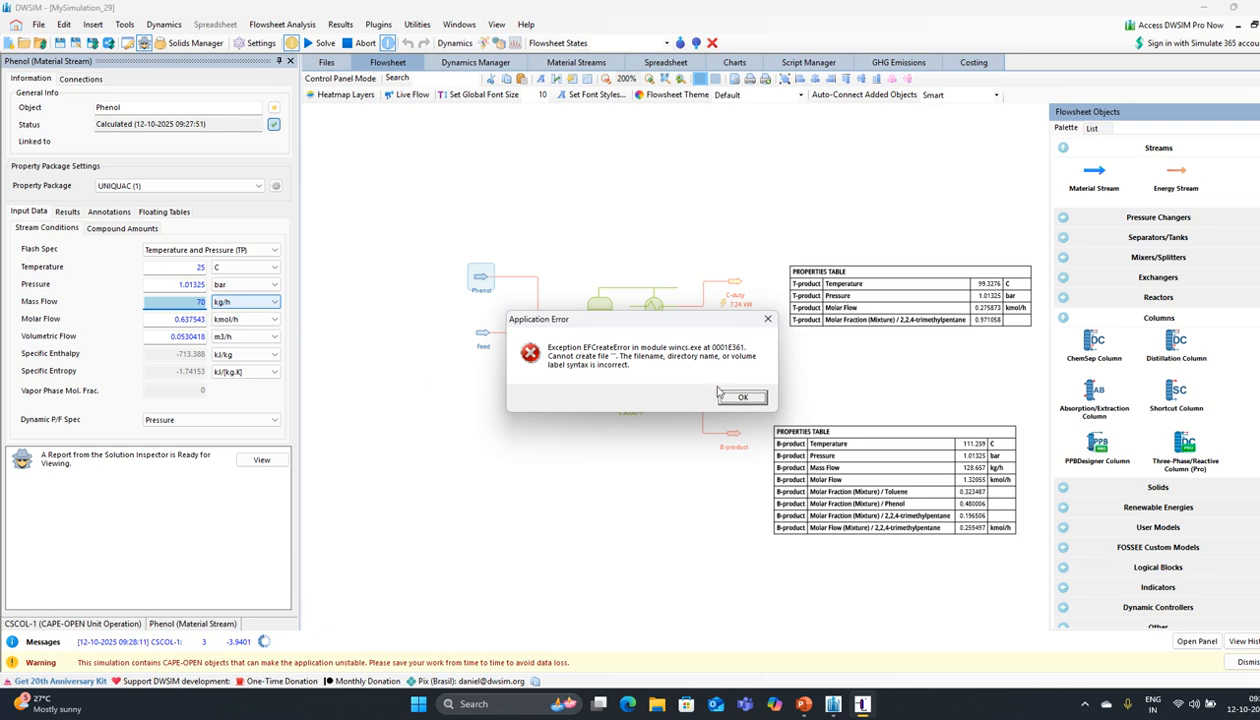
{"action": "left_click", "coordinate": [737, 398]}
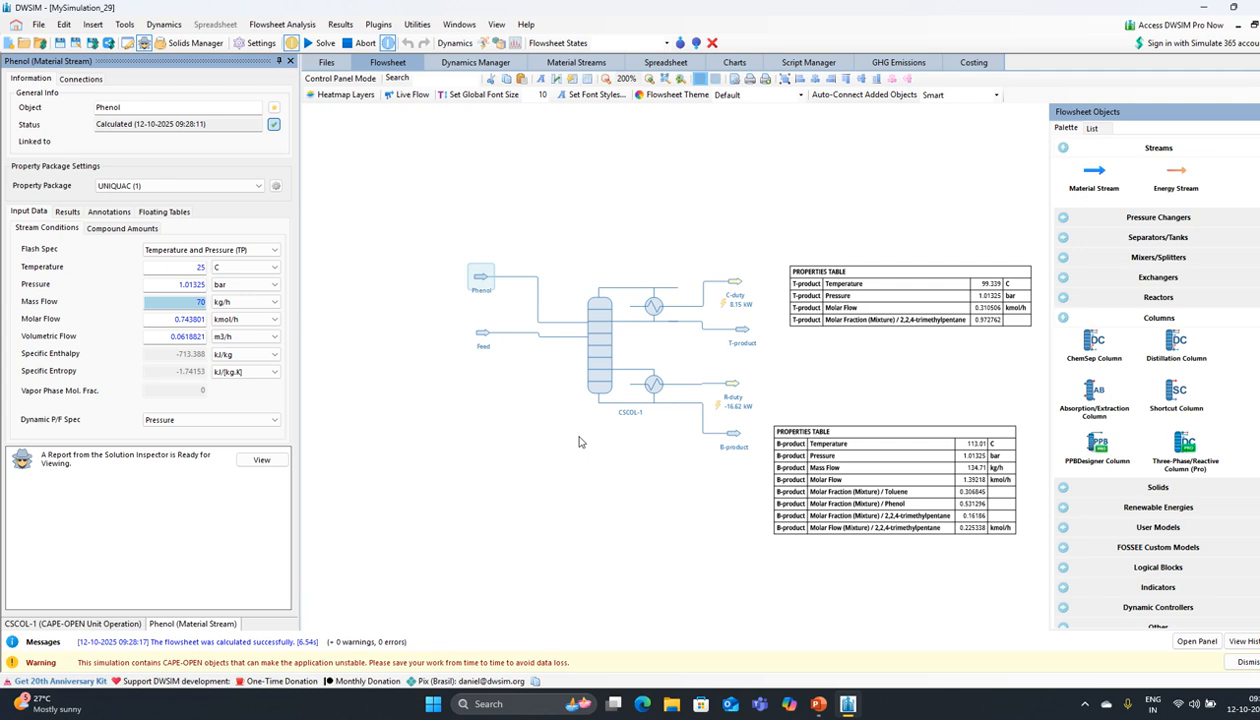
Step: Return the Phenol mass flow to 60 kg/h and recalculate, giving about 128.66 kg/h bottoms
{"action": "double_click", "coordinate": [203, 302]}
{"action": "type", "text": "60"}
{"action": "key", "text": "Return"}
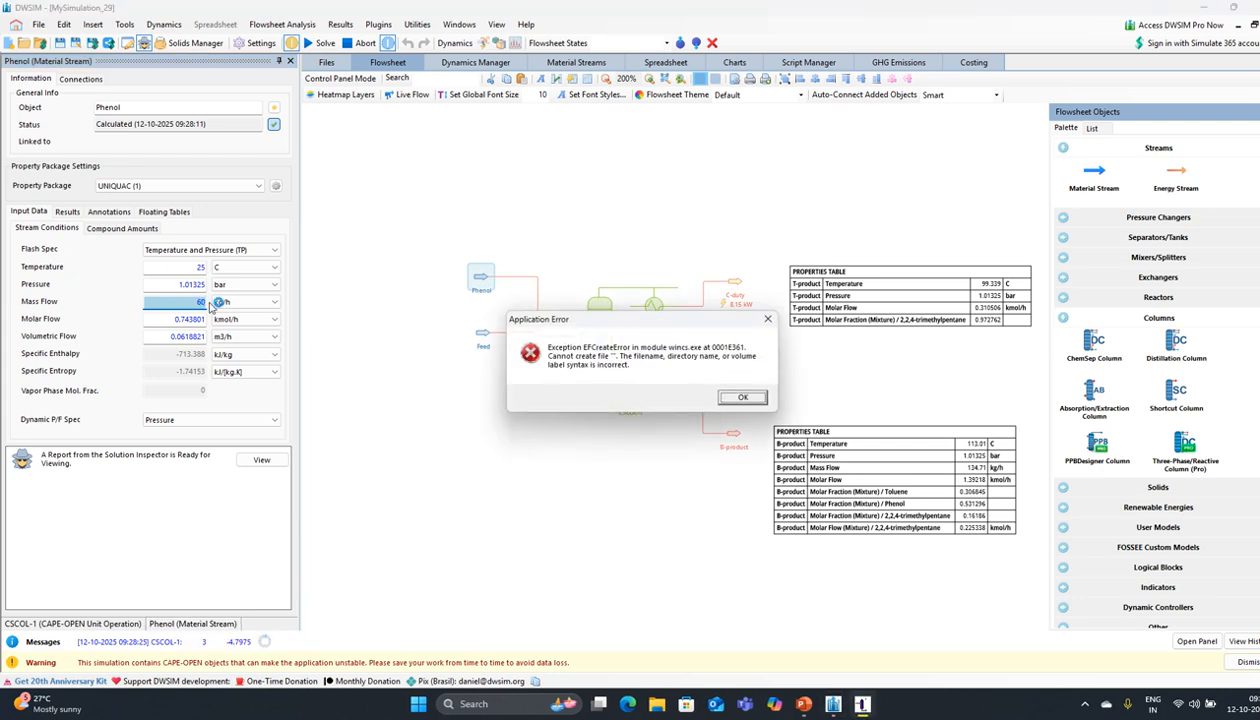
{"action": "left_click", "coordinate": [741, 398]}
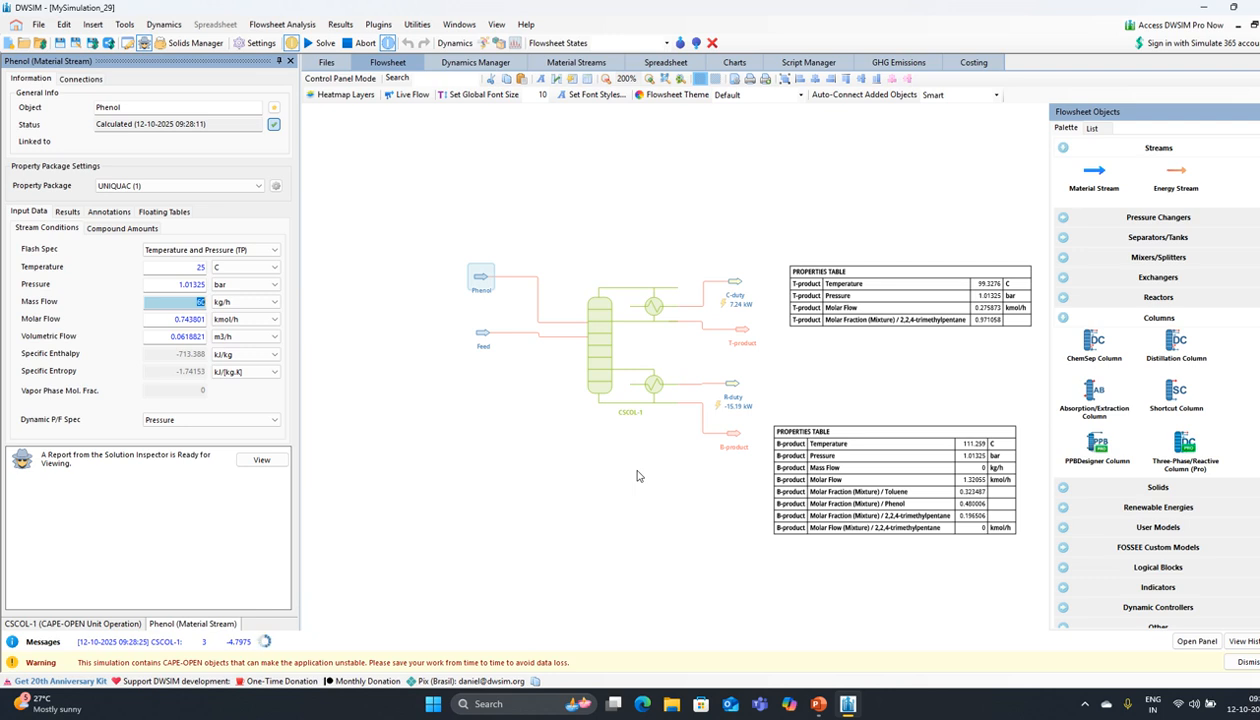
{"action": "key", "text": "Return"}
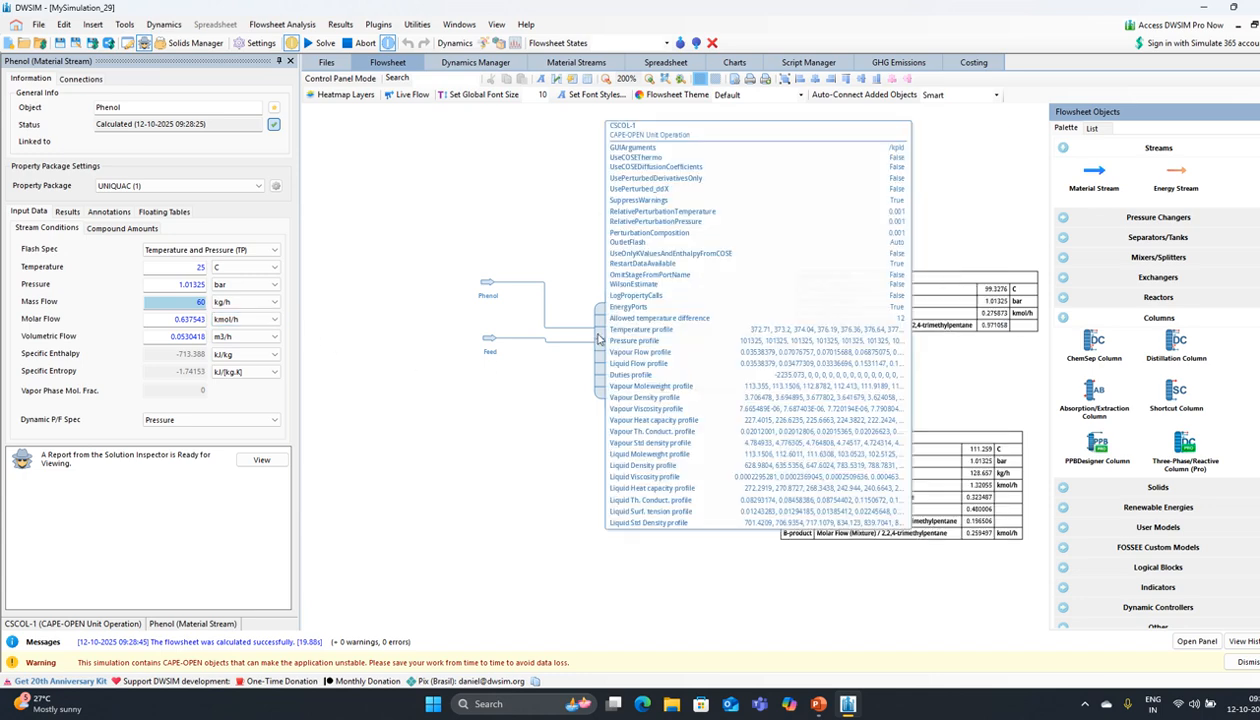
Step: Open the CSCOL-1 column editor and set the reflux ratio to 3
{"action": "left_click", "coordinate": [598, 340]}
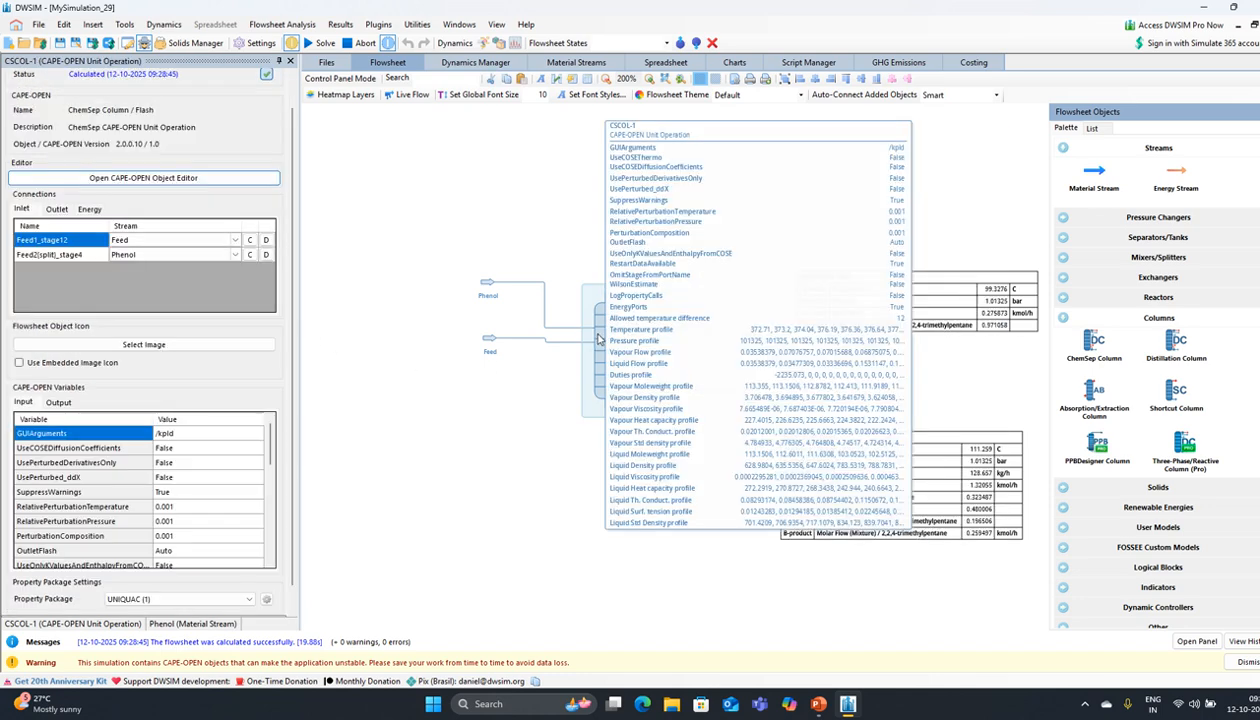
{"action": "left_click", "coordinate": [200, 178]}
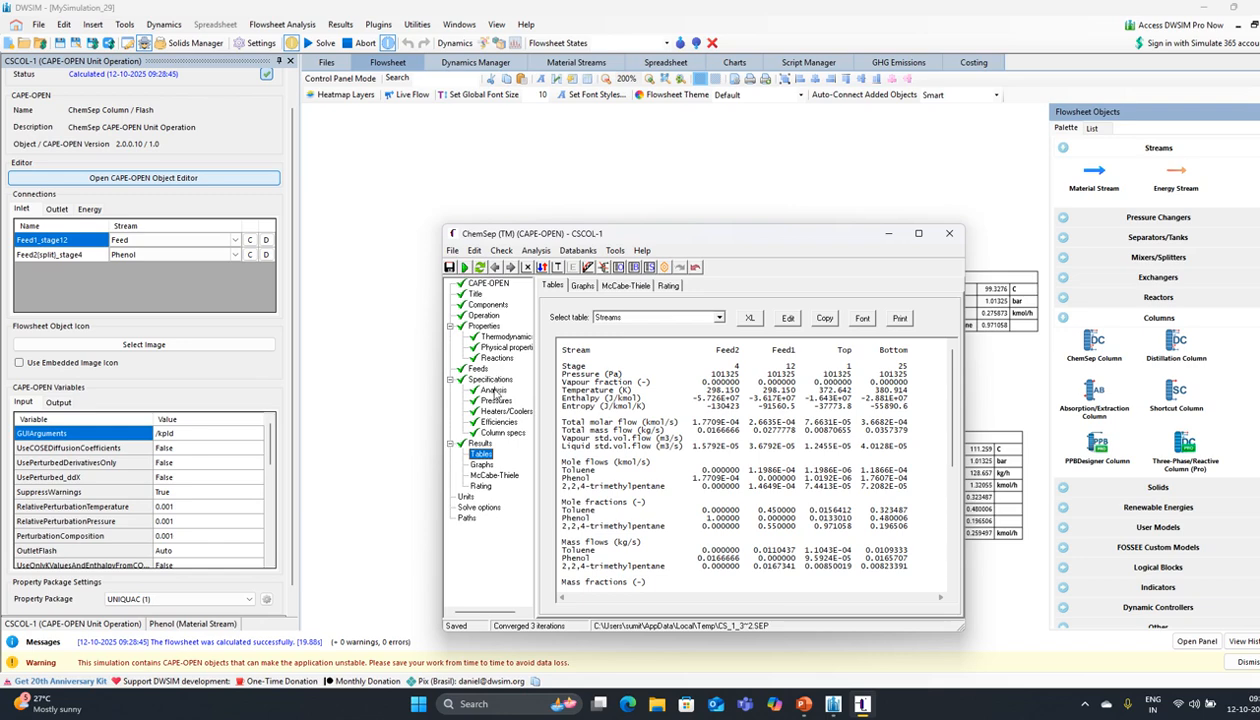
{"action": "left_click", "coordinate": [486, 434]}
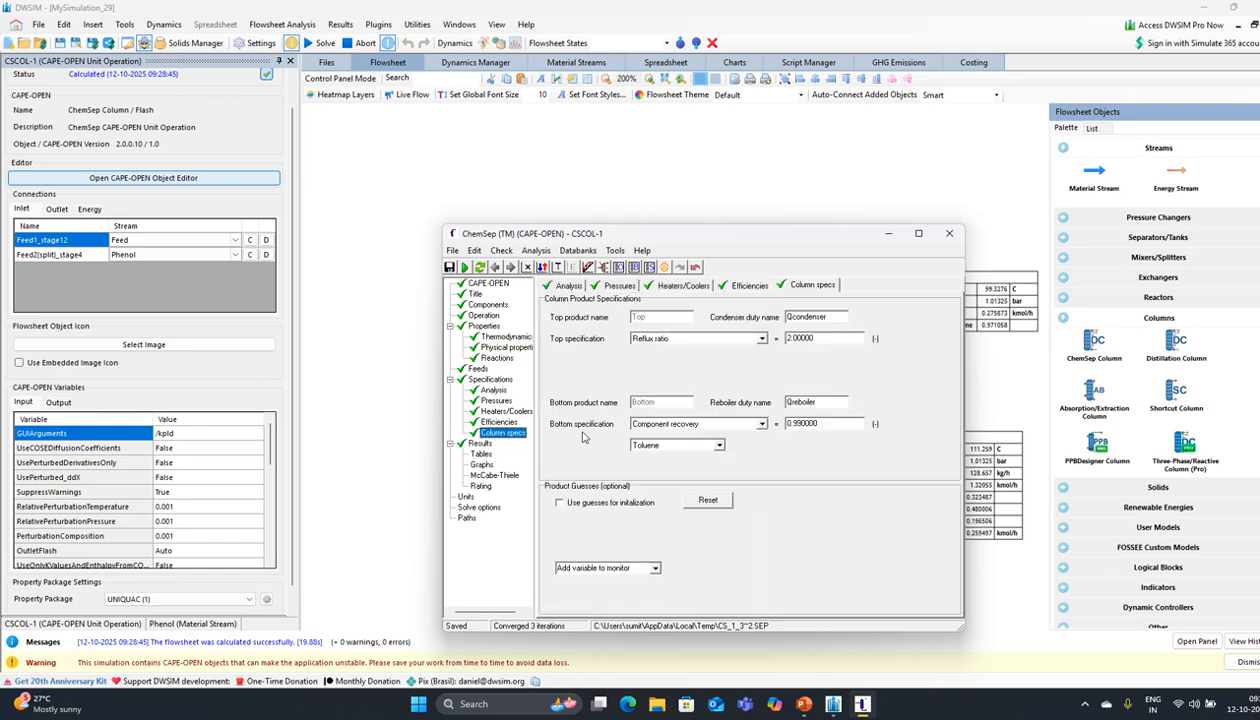
{"action": "left_click", "coordinate": [816, 337]}
{"action": "key", "text": "BackSpace"}
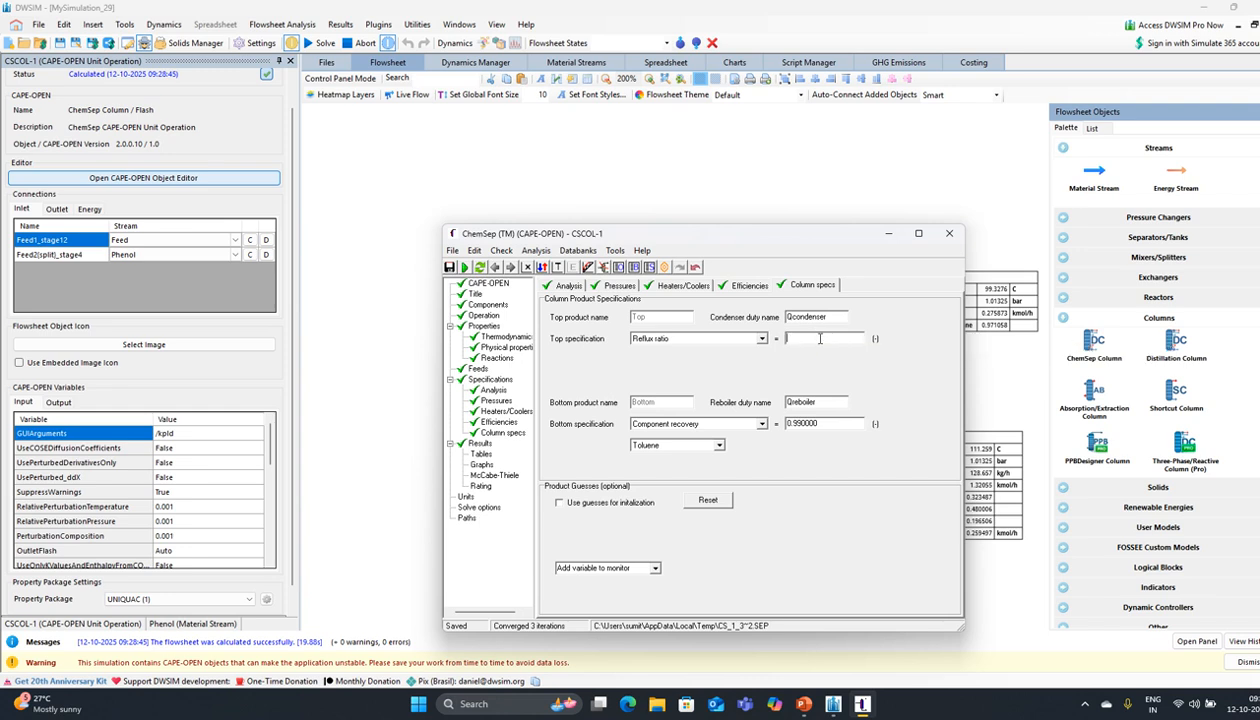
{"action": "type", "text": "3"}
Step: Re-solve the column with reflux ratio 3, converging in 3 iterations
{"action": "left_click", "coordinate": [465, 268]}
{"action": "left_click", "coordinate": [602, 387]}
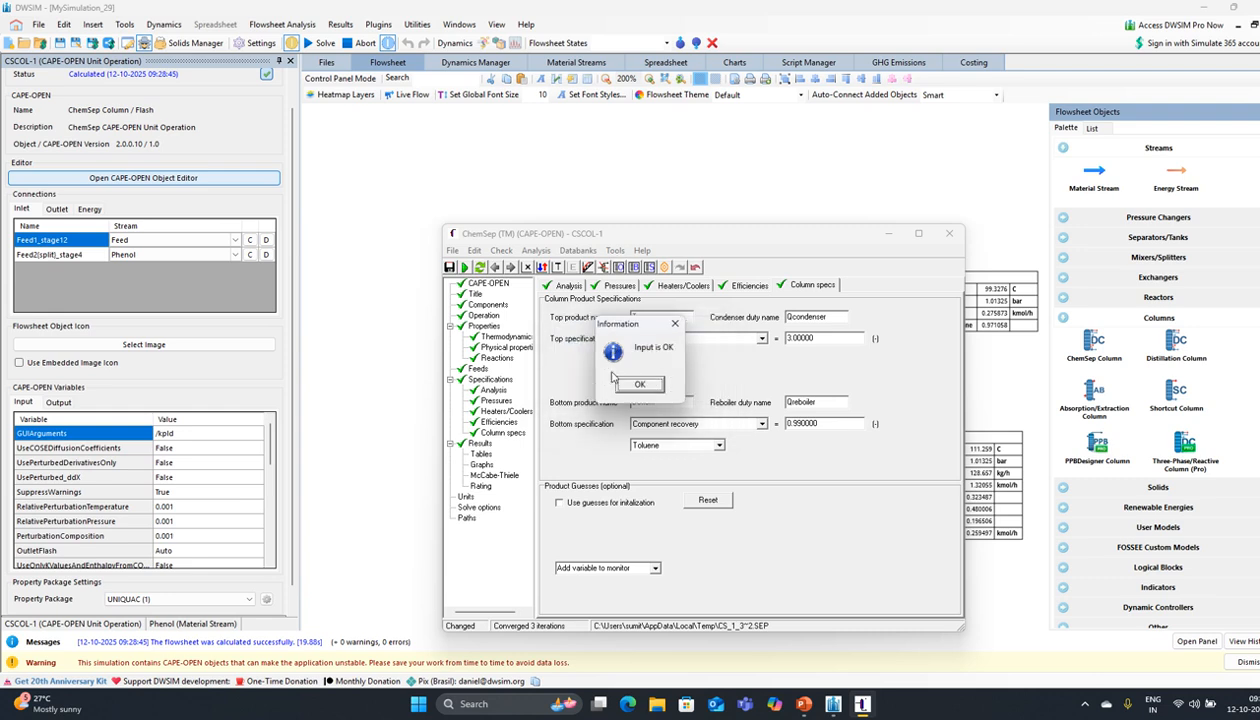
{"action": "left_click", "coordinate": [641, 386]}
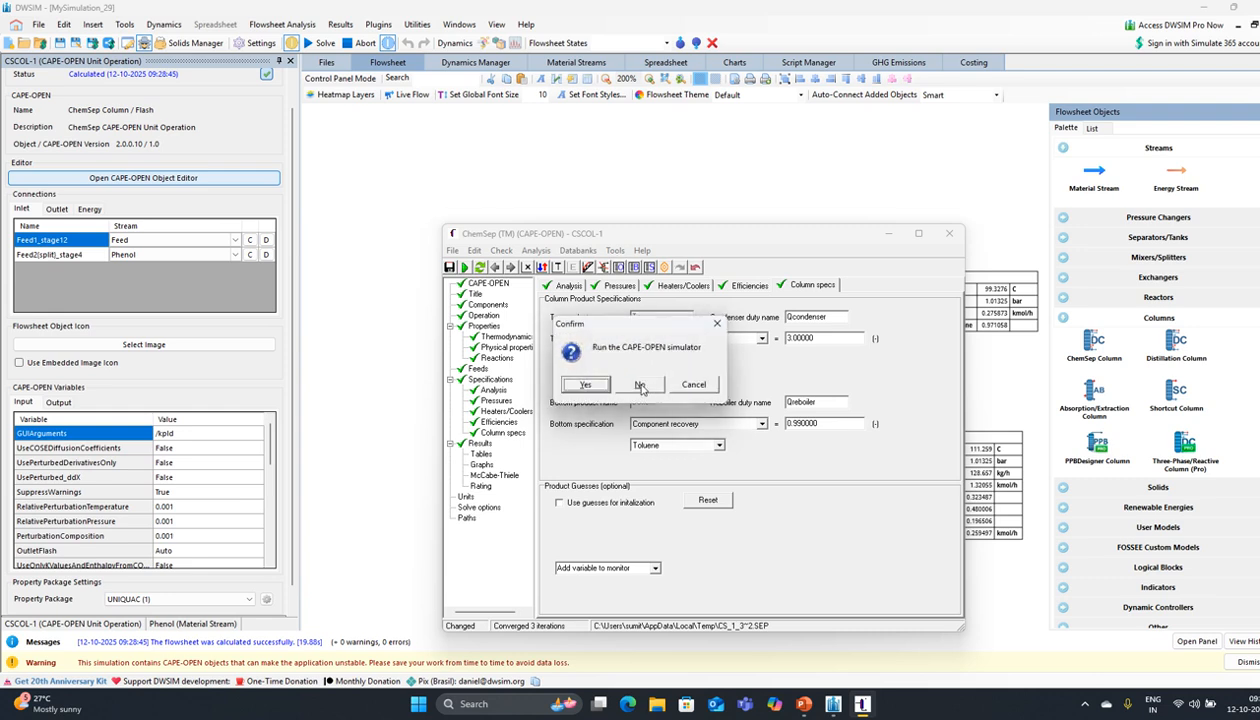
{"action": "left_click", "coordinate": [587, 386]}
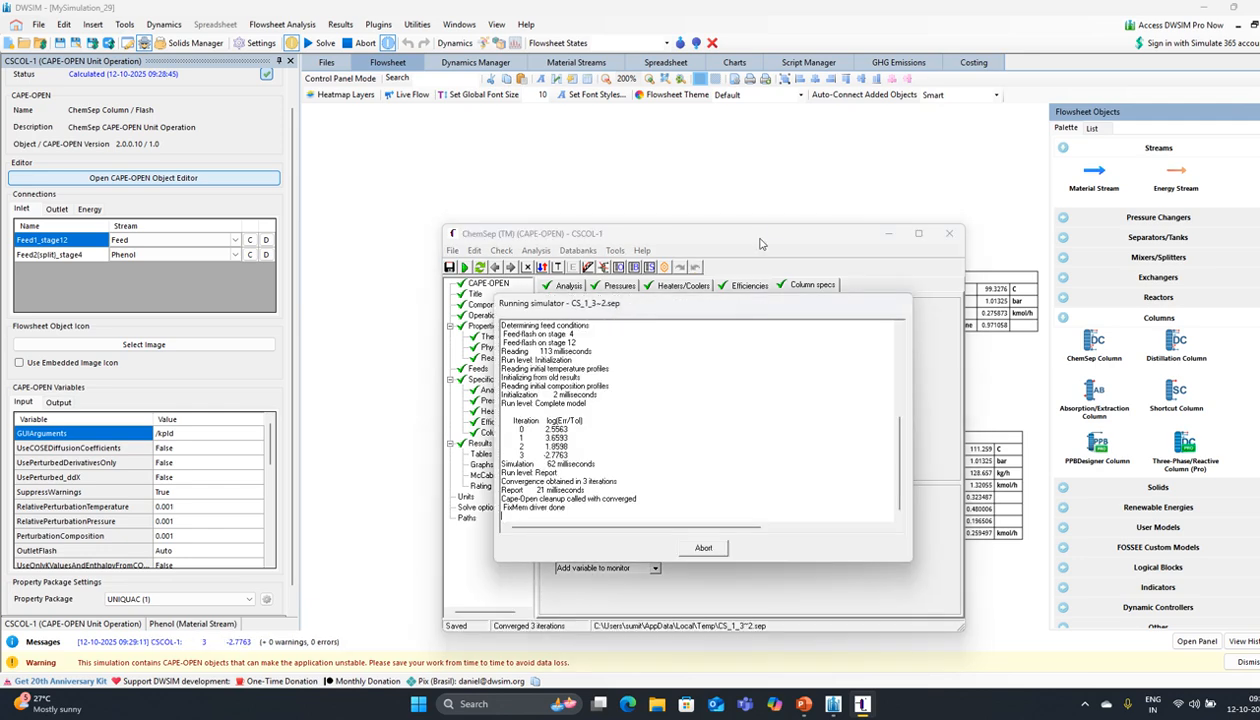
{"action": "left_click", "coordinate": [655, 389]}
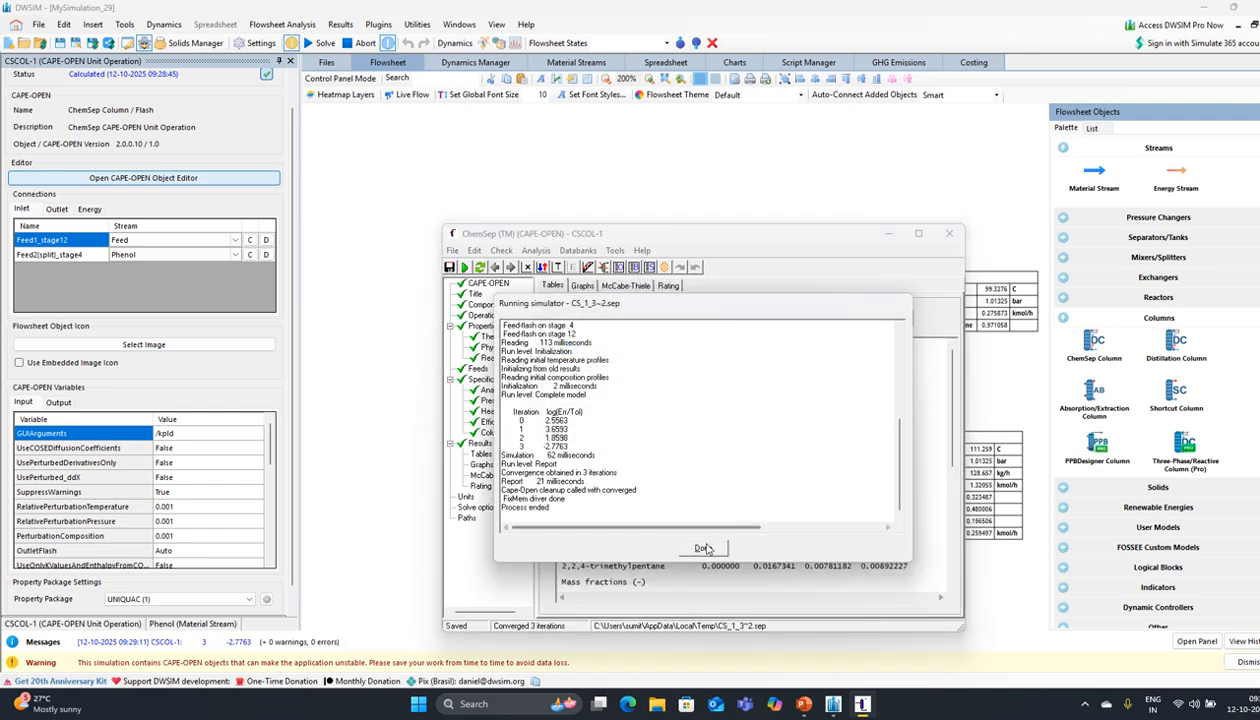
{"action": "left_click", "coordinate": [701, 545]}
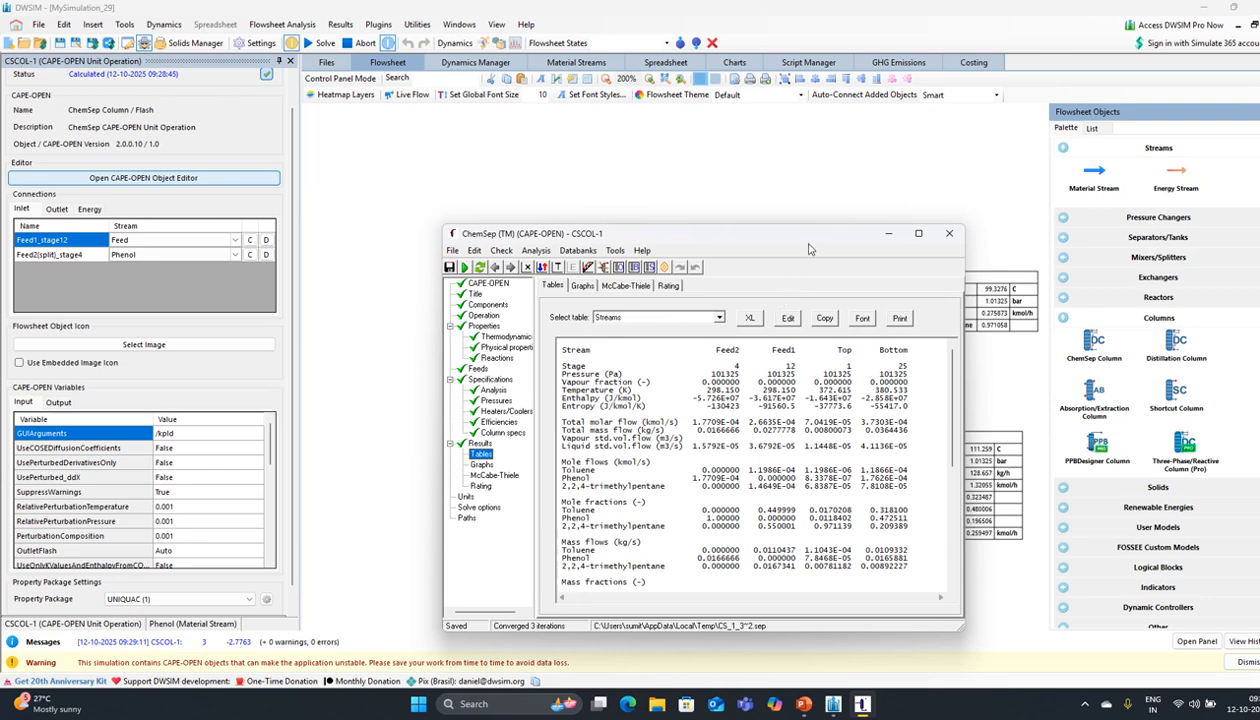
Step: Move the results window aside to review the flowsheet stream tables and diagram
{"action": "left_click_drag", "start_coordinate": [797, 240], "coordinate": [564, 230]}
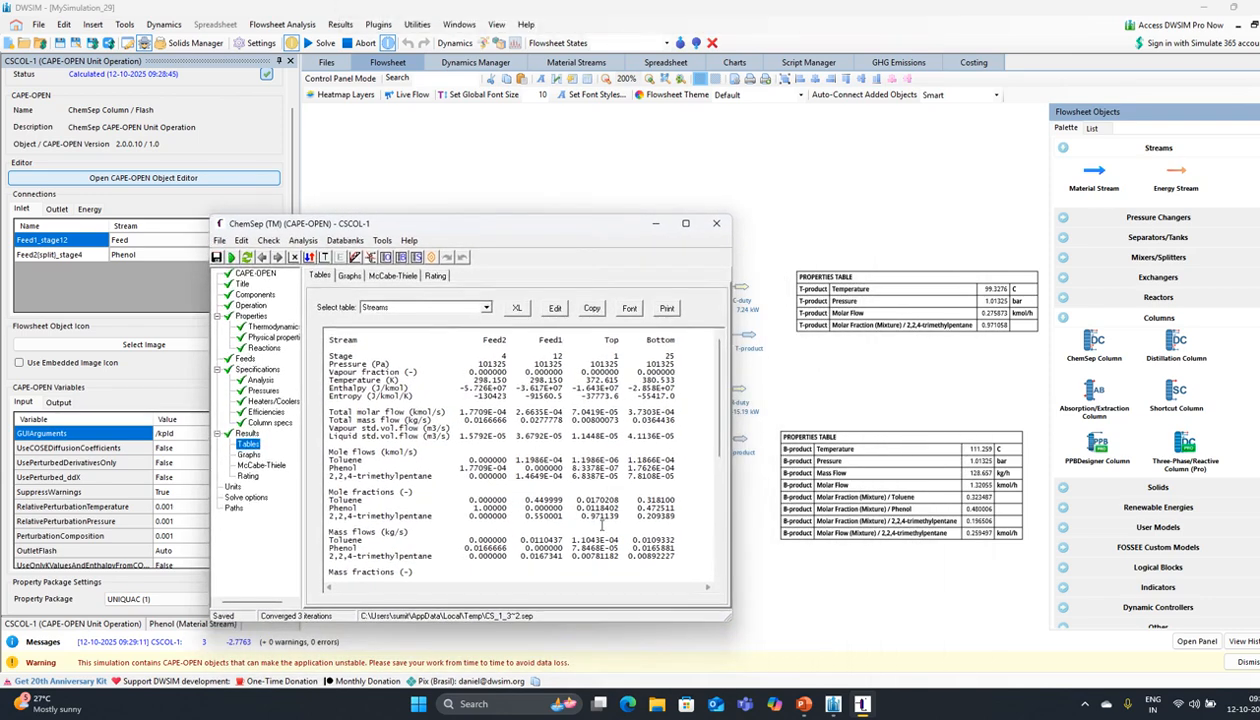
{"action": "scroll", "coordinate": [590, 510], "scroll_direction": "down", "scroll_amount": 3}
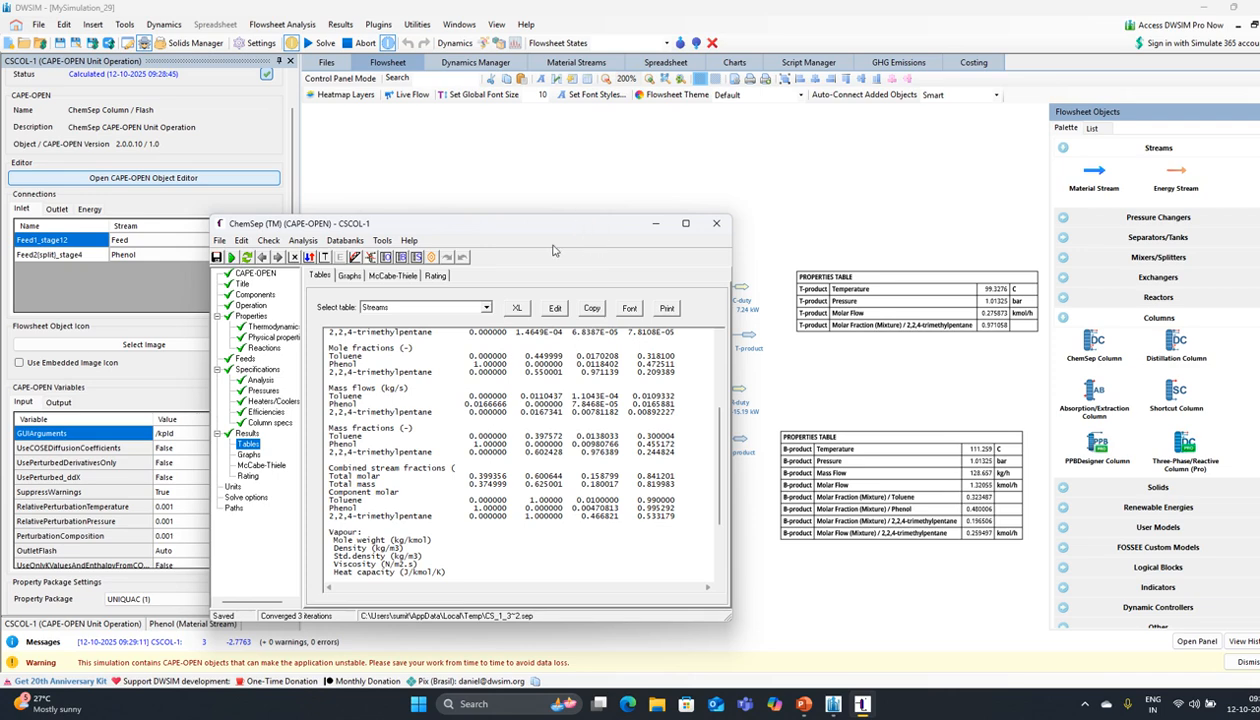
{"action": "left_click_drag", "start_coordinate": [582, 228], "coordinate": [912, 350]}
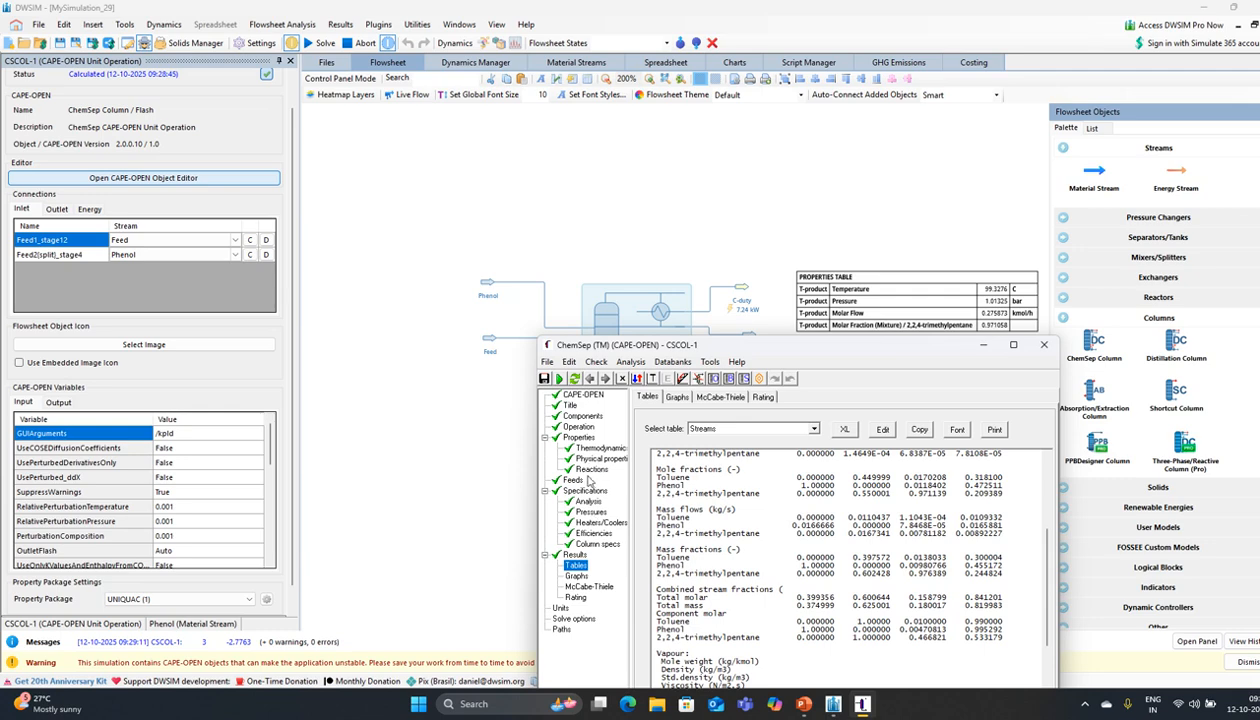
{"action": "left_click", "coordinate": [589, 544]}
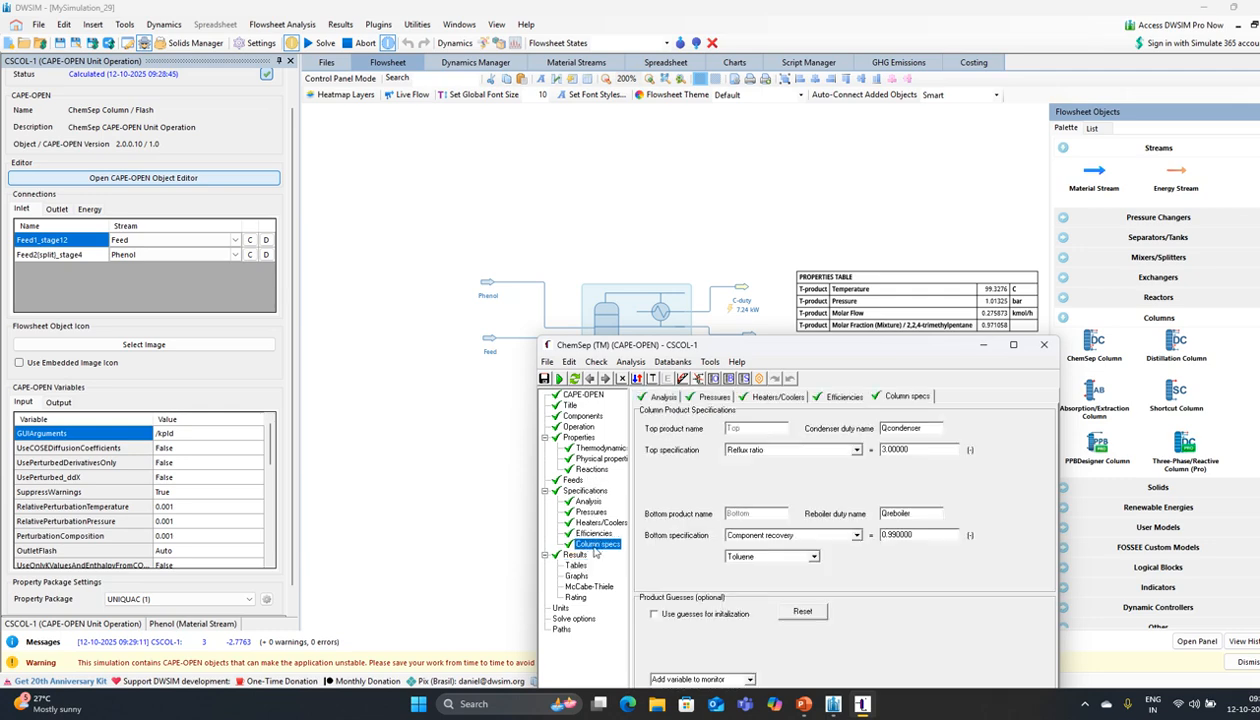
Step: Set the reflux ratio to 2 and re-solve the column from old results
{"action": "left_click", "coordinate": [911, 452]}
{"action": "type", "text": "2"}
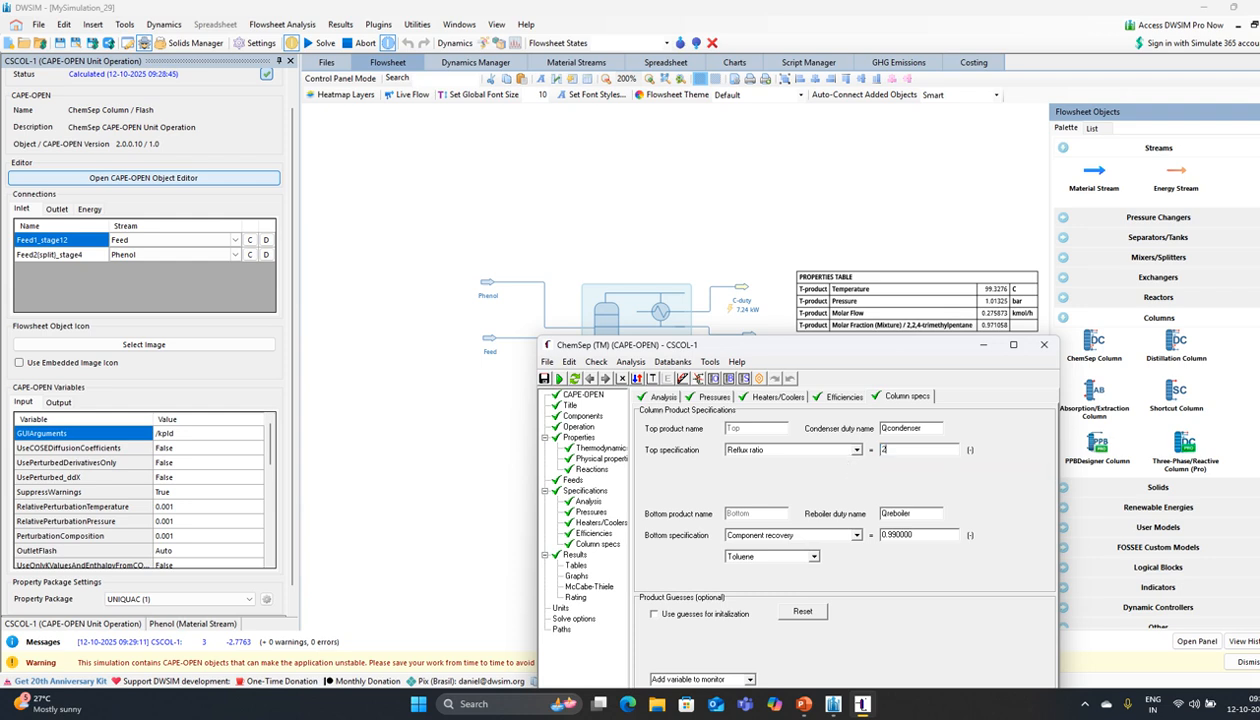
{"action": "key", "text": "Return"}
{"action": "left_click", "coordinate": [559, 378]}
{"action": "left_click", "coordinate": [580, 389]}
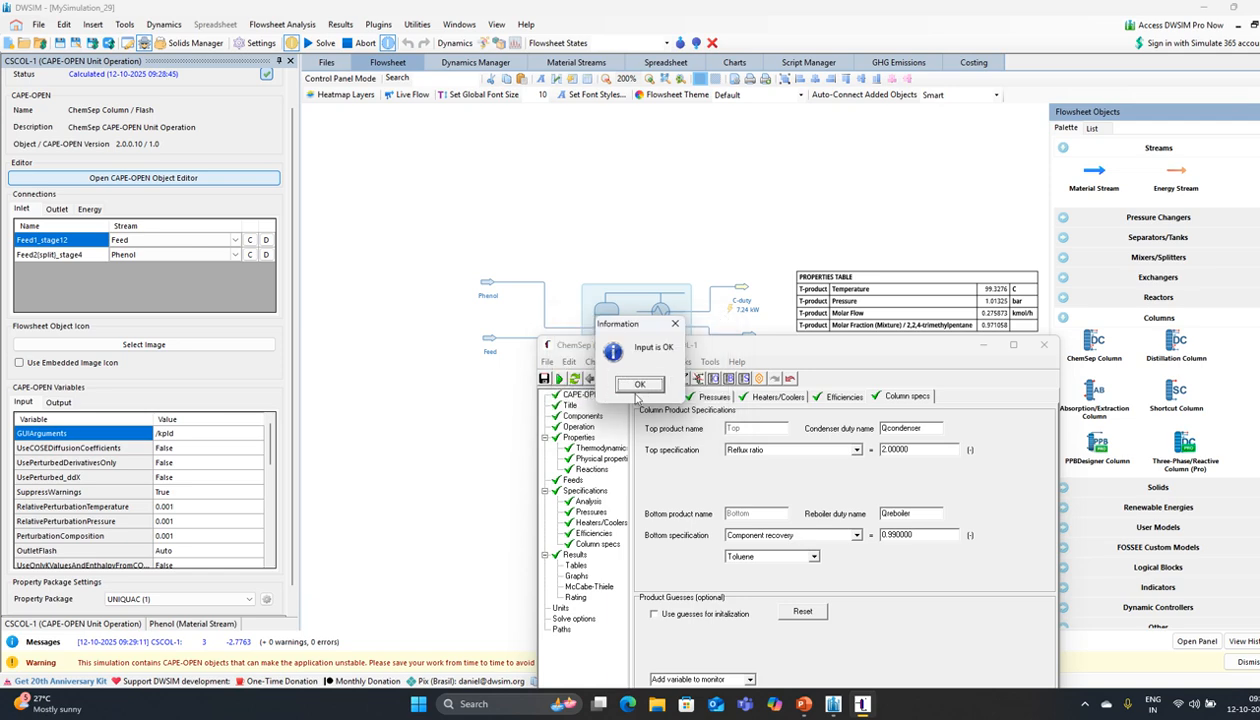
{"action": "left_click", "coordinate": [639, 385]}
{"action": "left_click", "coordinate": [602, 385]}
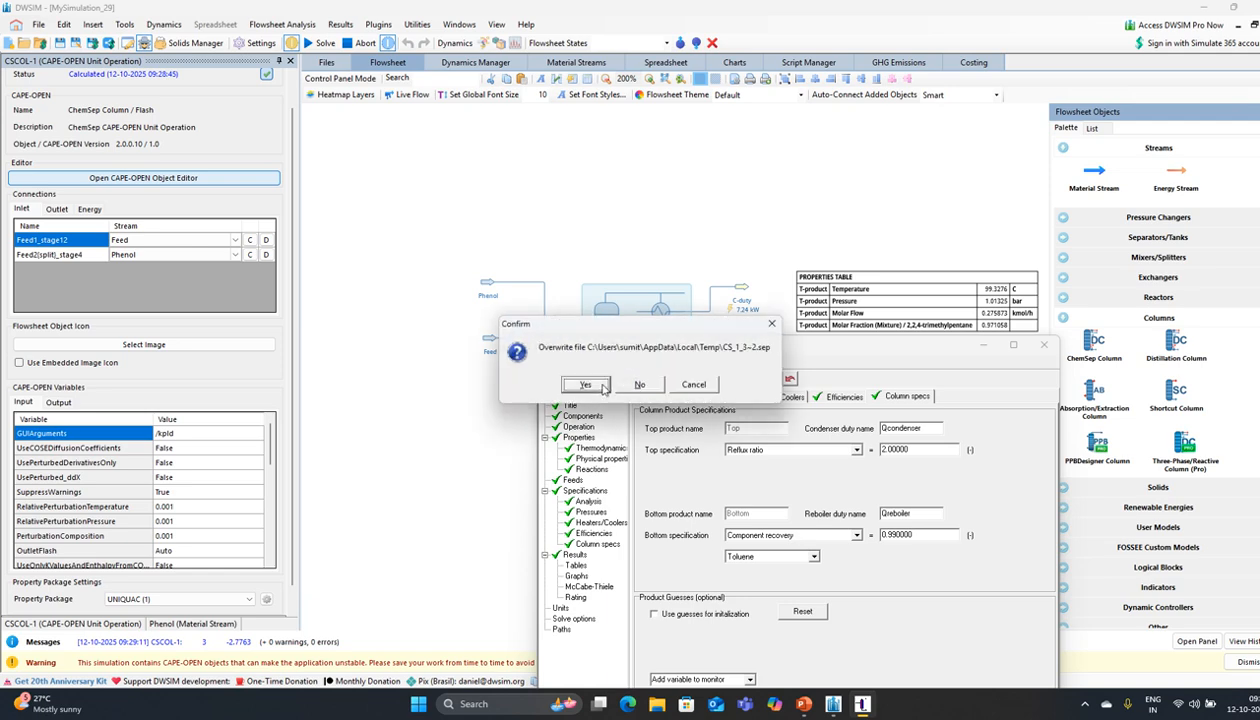
{"action": "left_click", "coordinate": [601, 385]}
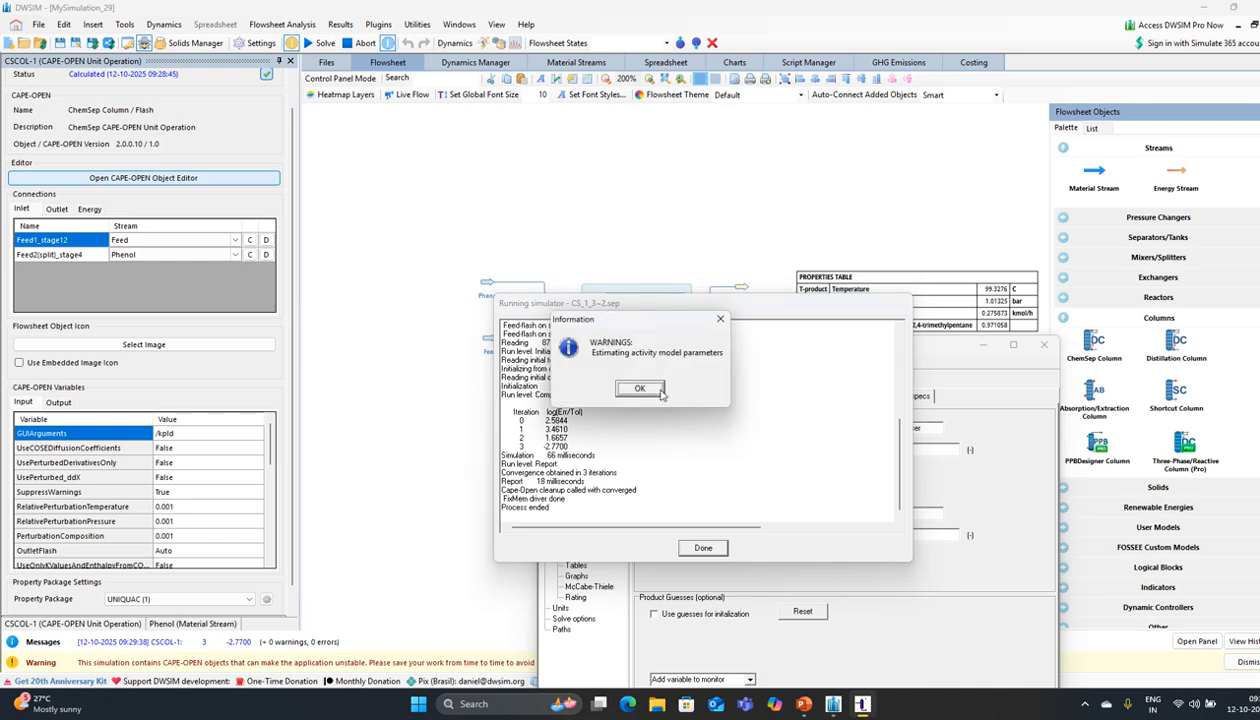
{"action": "left_click", "coordinate": [655, 390]}
{"action": "left_click", "coordinate": [703, 547]}
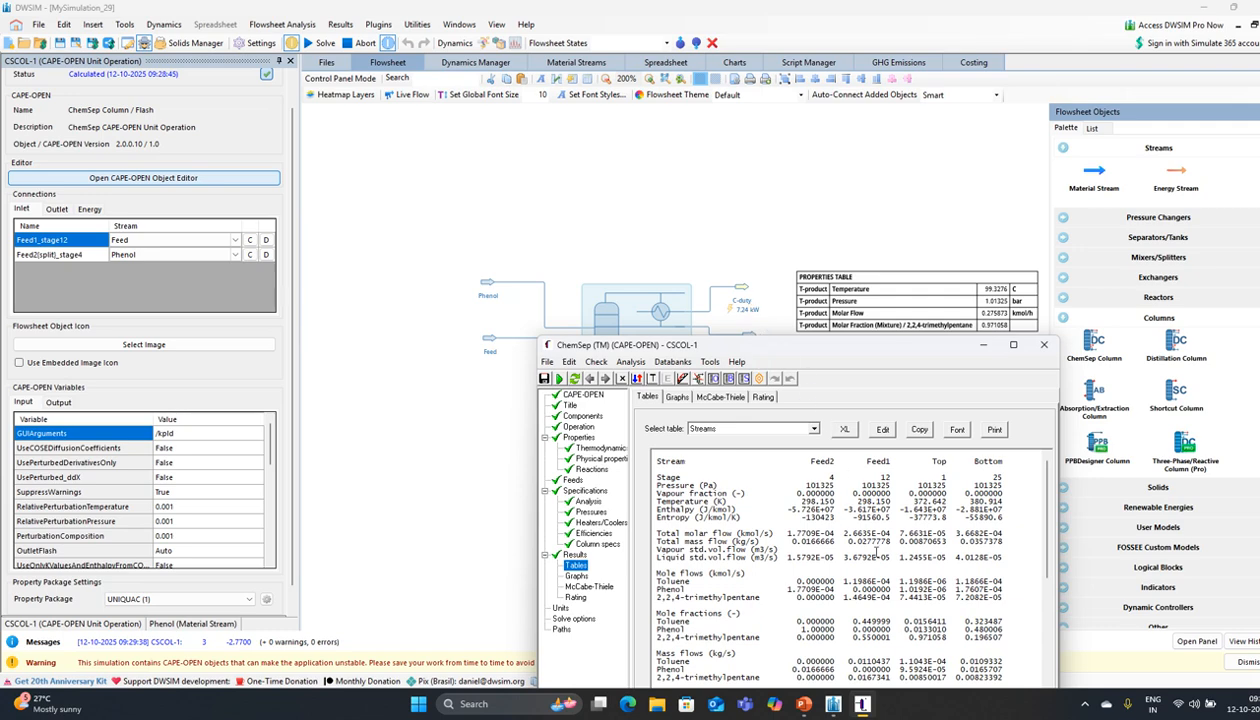
Step: Check the top 2,2,4-trimethylpentane mass fraction of about 0.976 in the Streams table, then reopen the column configuration
{"action": "scroll", "coordinate": [870, 546], "scroll_direction": "down", "scroll_amount": 3}
{"action": "scroll", "coordinate": [877, 550], "scroll_direction": "down", "scroll_amount": 6}
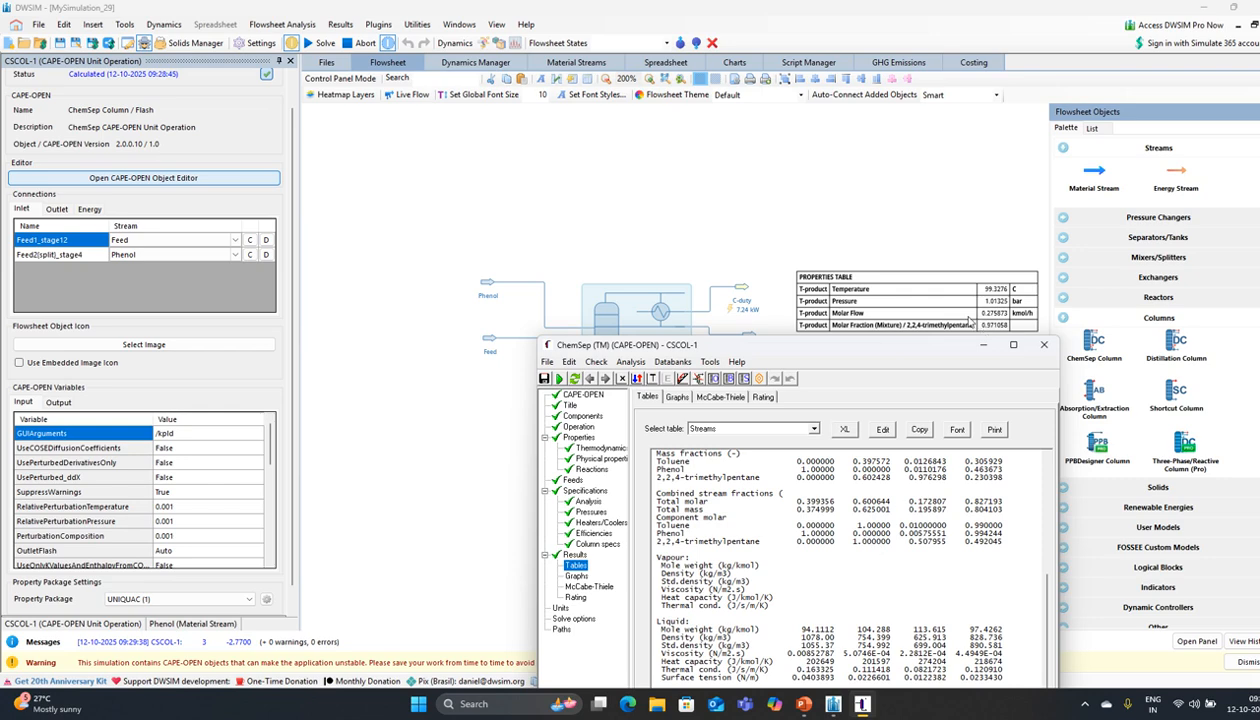
{"action": "left_click_drag", "start_coordinate": [966, 341], "coordinate": [765, 226]}
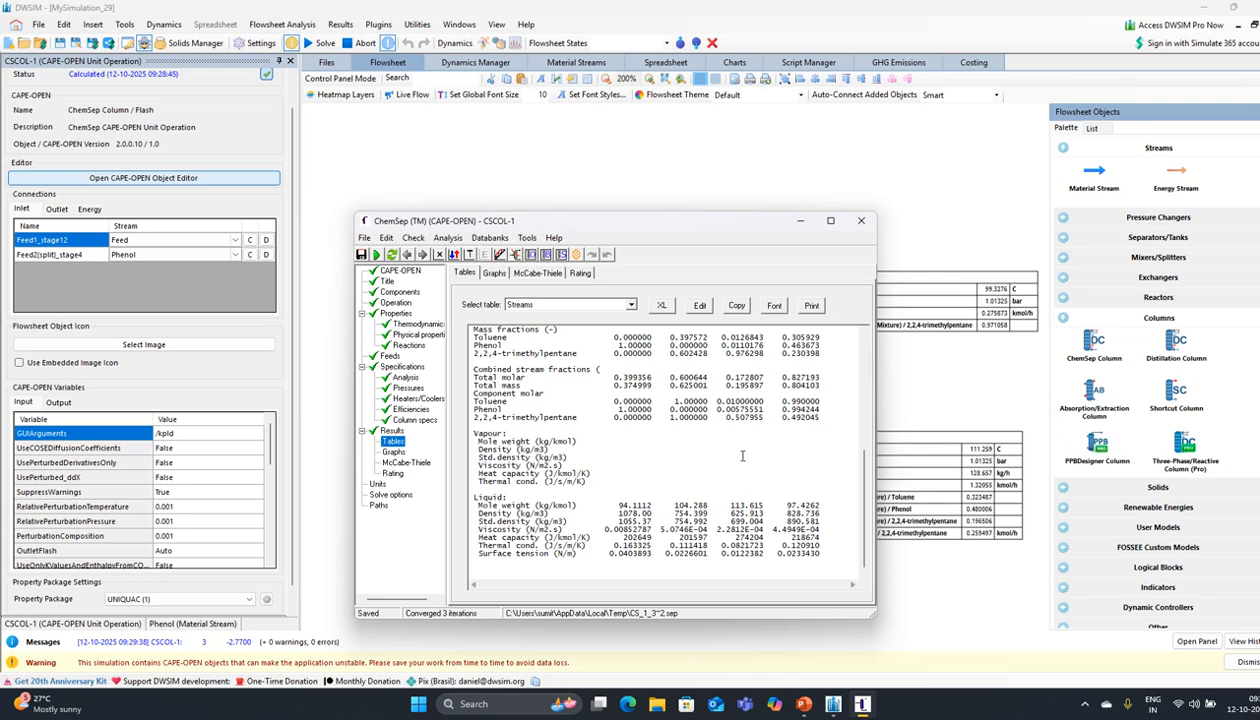
{"action": "scroll", "coordinate": [740, 458], "scroll_direction": "up", "scroll_amount": 4}
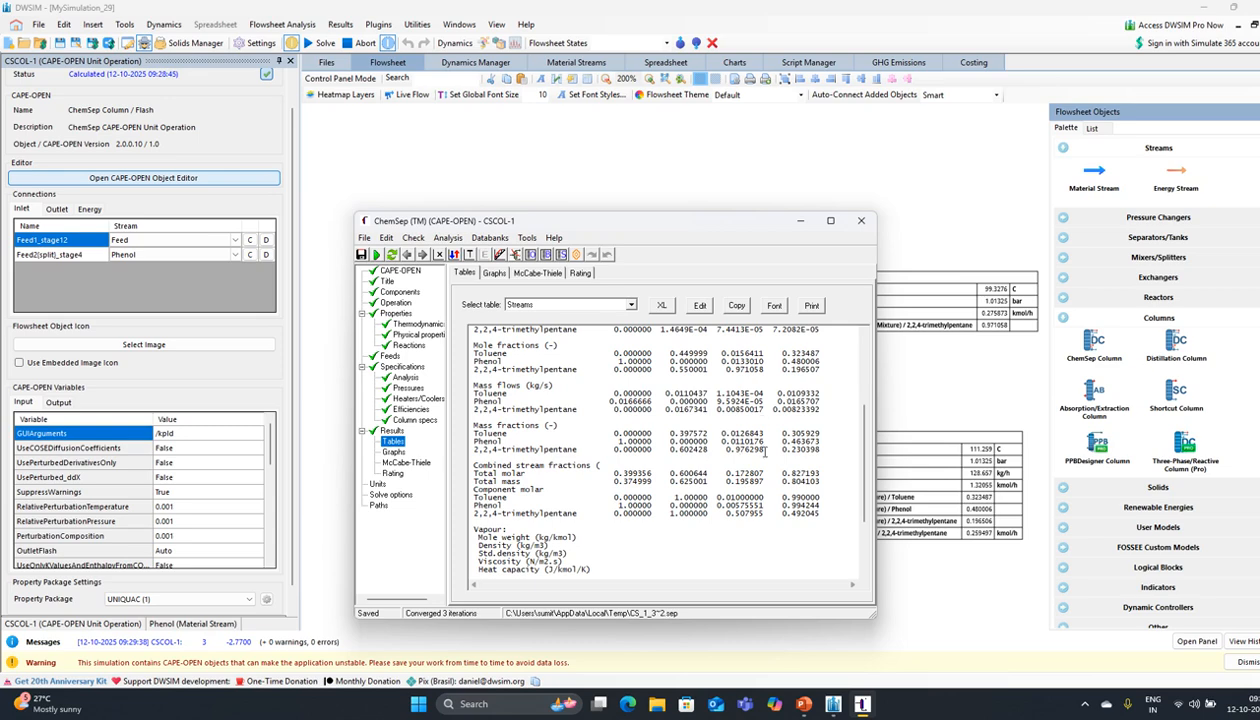
{"action": "left_click_drag", "start_coordinate": [765, 451], "coordinate": [718, 453]}
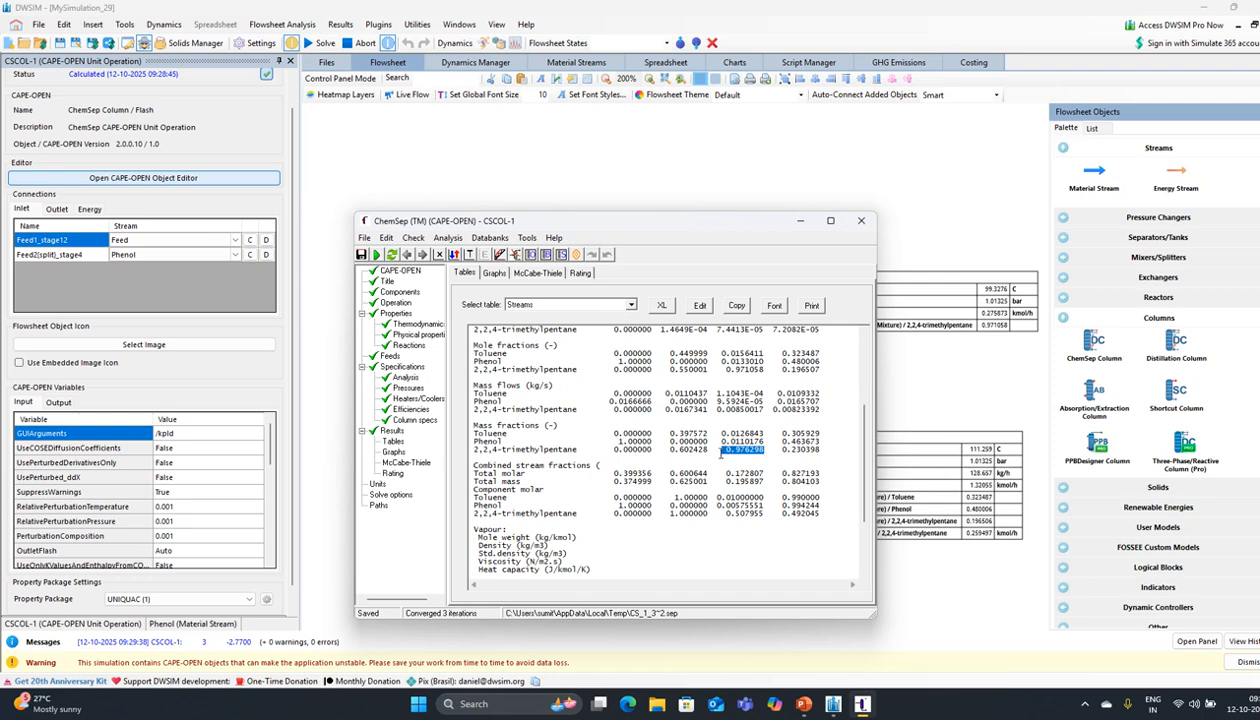
{"action": "left_click", "coordinate": [861, 220]}
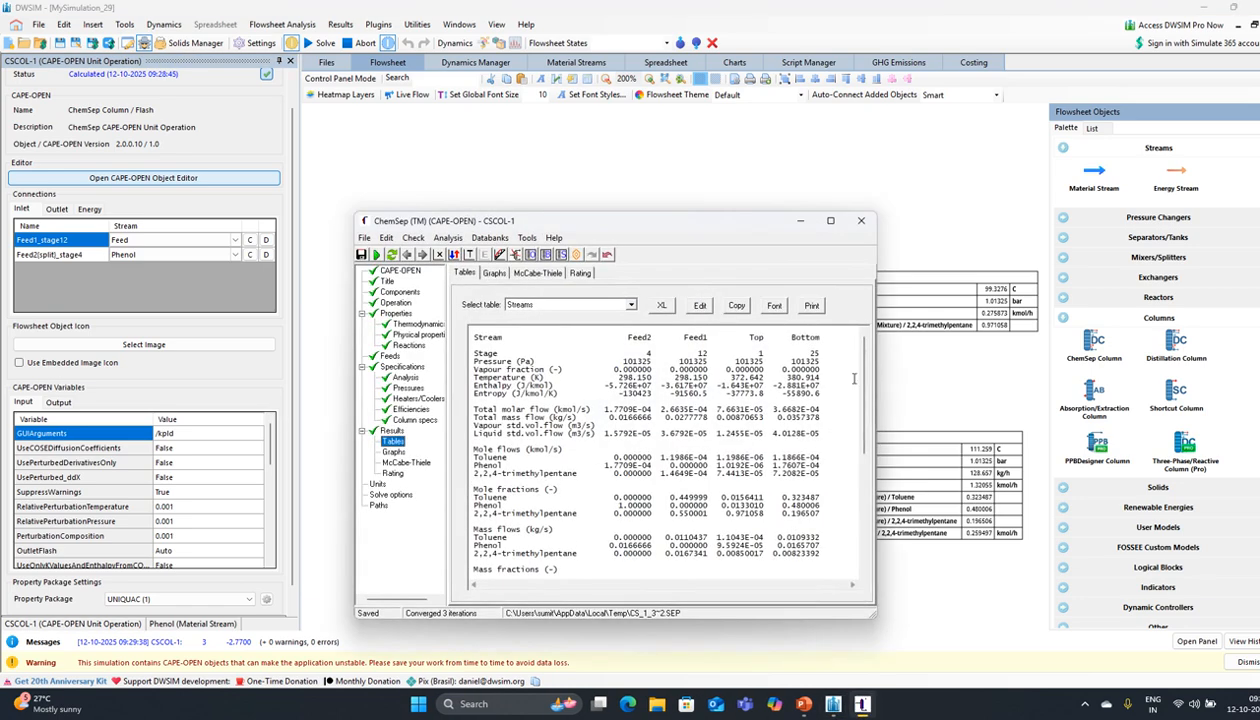
{"action": "left_click", "coordinate": [398, 304]}
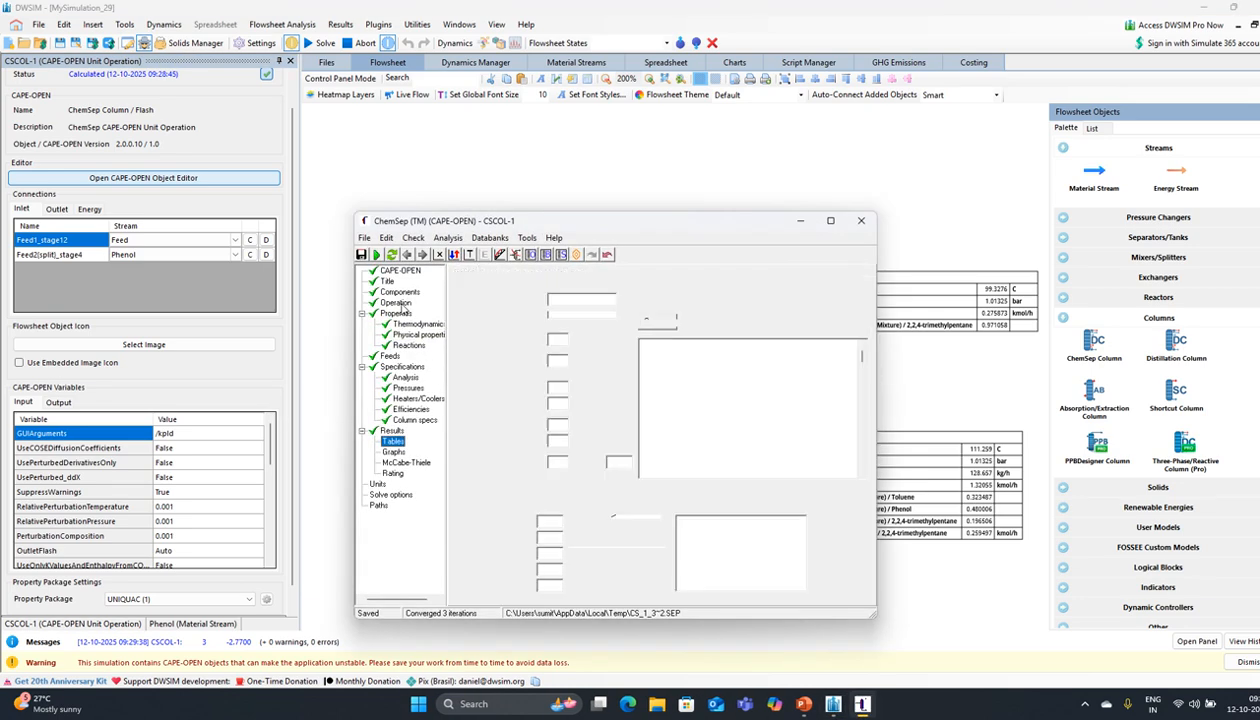
Step: Move Feed2 from stage 4 to stage 3 and solve the ChemSep column
{"action": "left_click", "coordinate": [589, 458]}
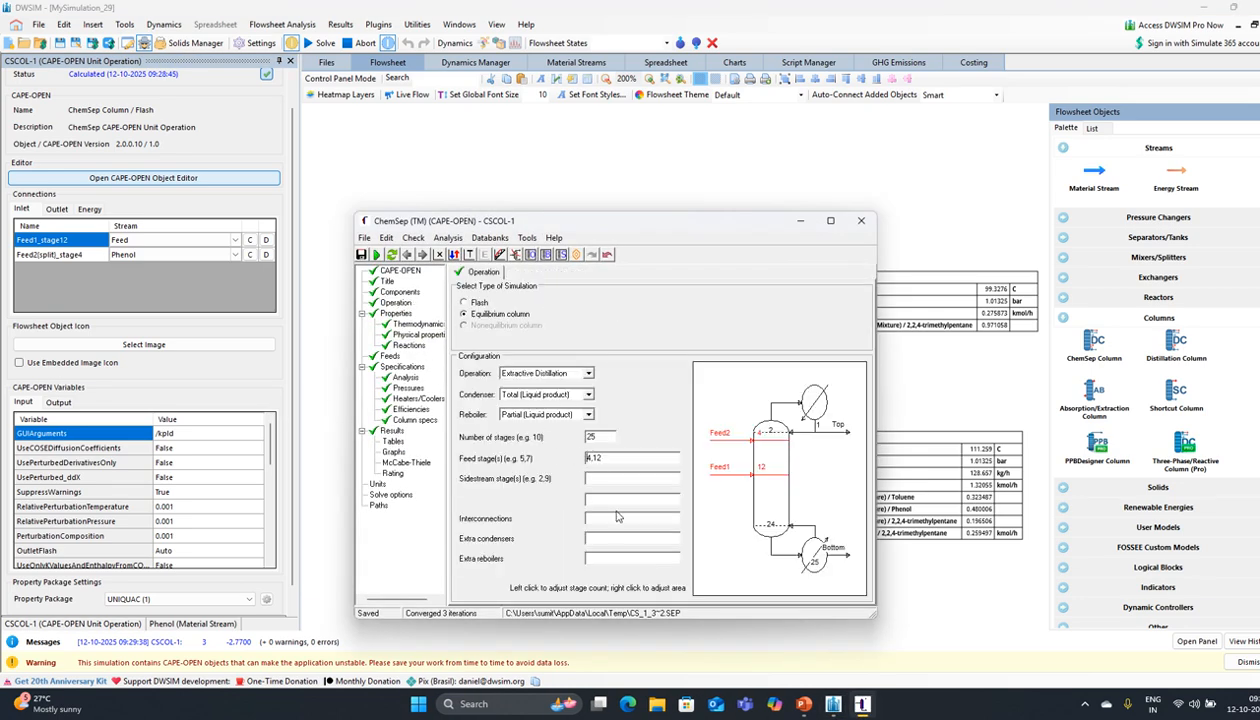
{"action": "key", "text": "Delete"}
{"action": "type", "text": "3"}
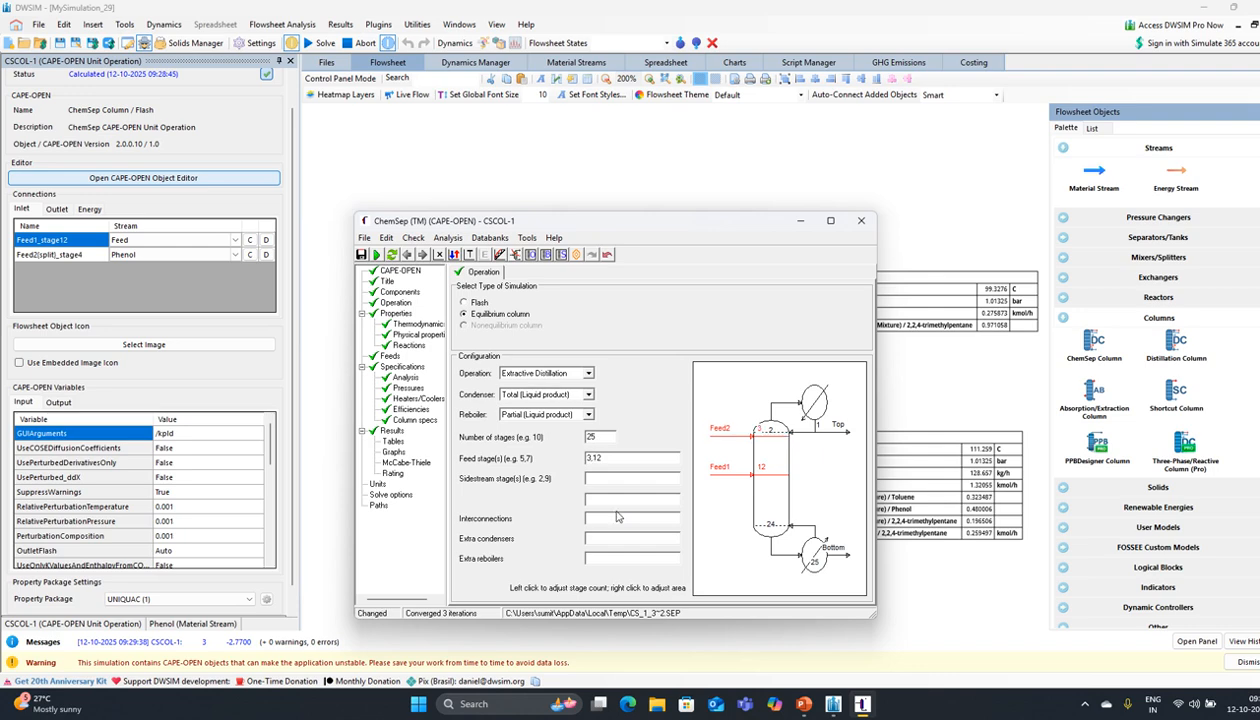
{"action": "left_click", "coordinate": [391, 254]}
{"action": "left_click", "coordinate": [575, 381]}
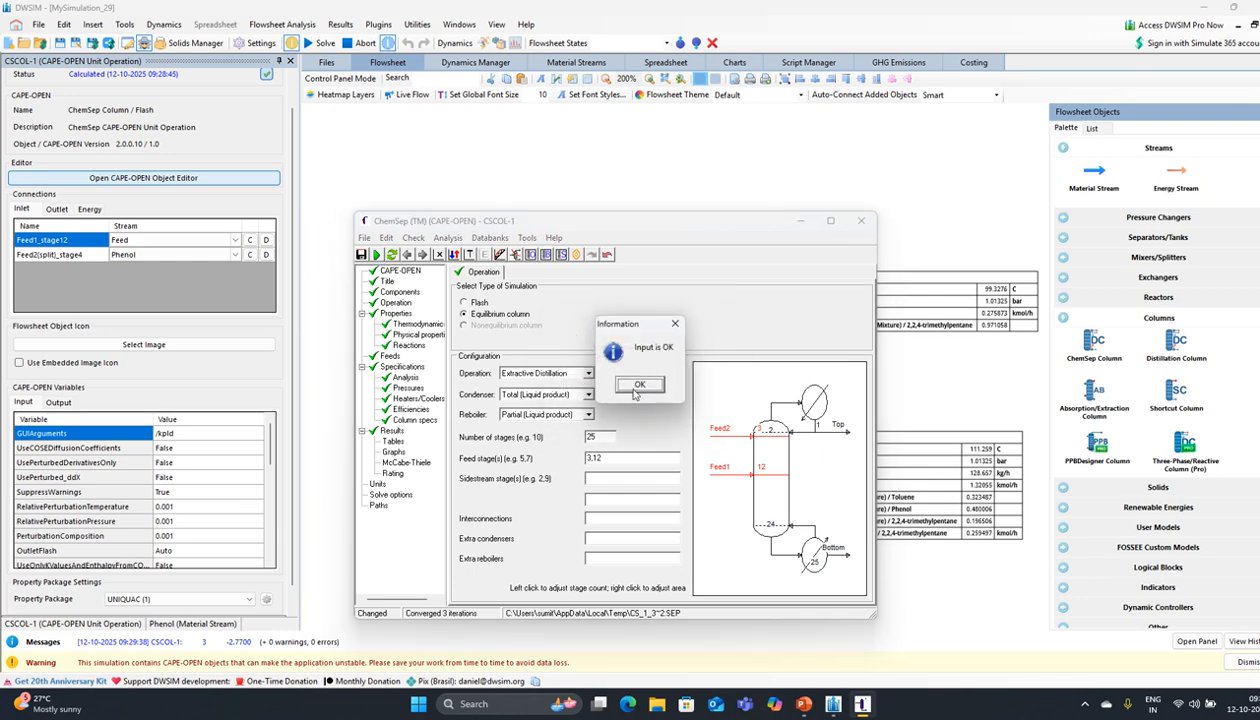
{"action": "left_click", "coordinate": [634, 390]}
{"action": "left_click", "coordinate": [577, 382]}
{"action": "left_click", "coordinate": [580, 382]}
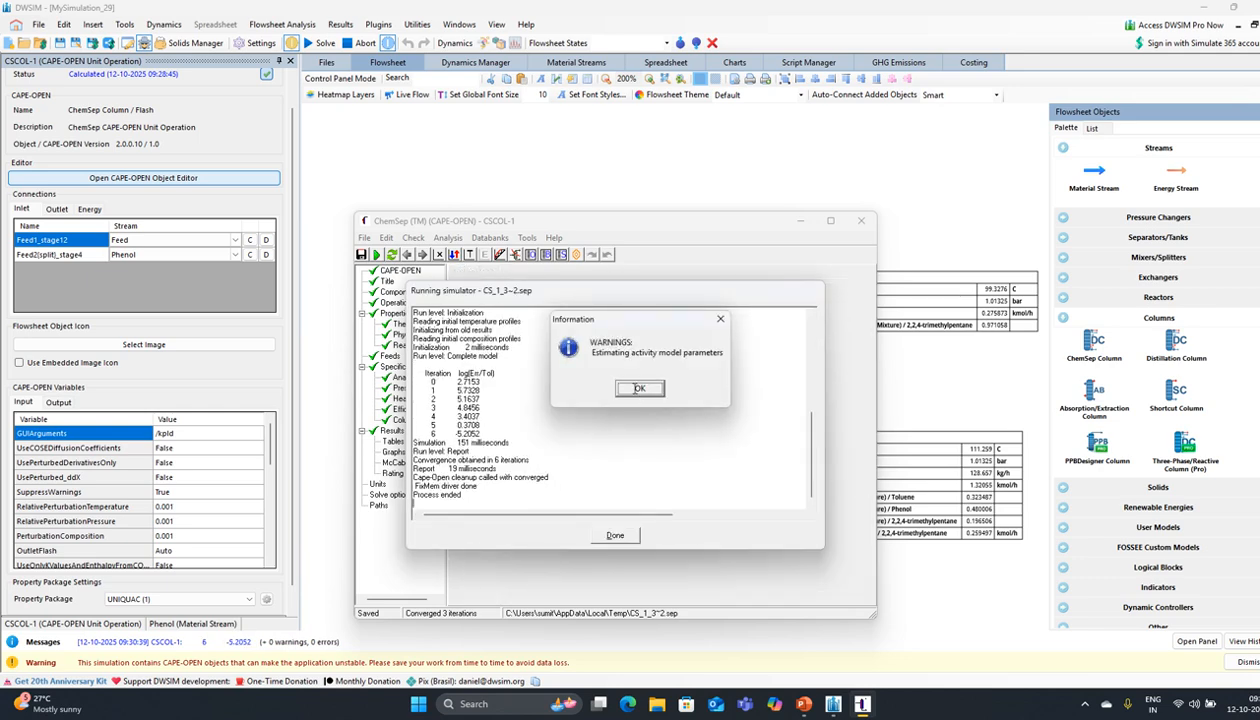
{"action": "left_click", "coordinate": [628, 387]}
{"action": "left_click", "coordinate": [615, 535]}
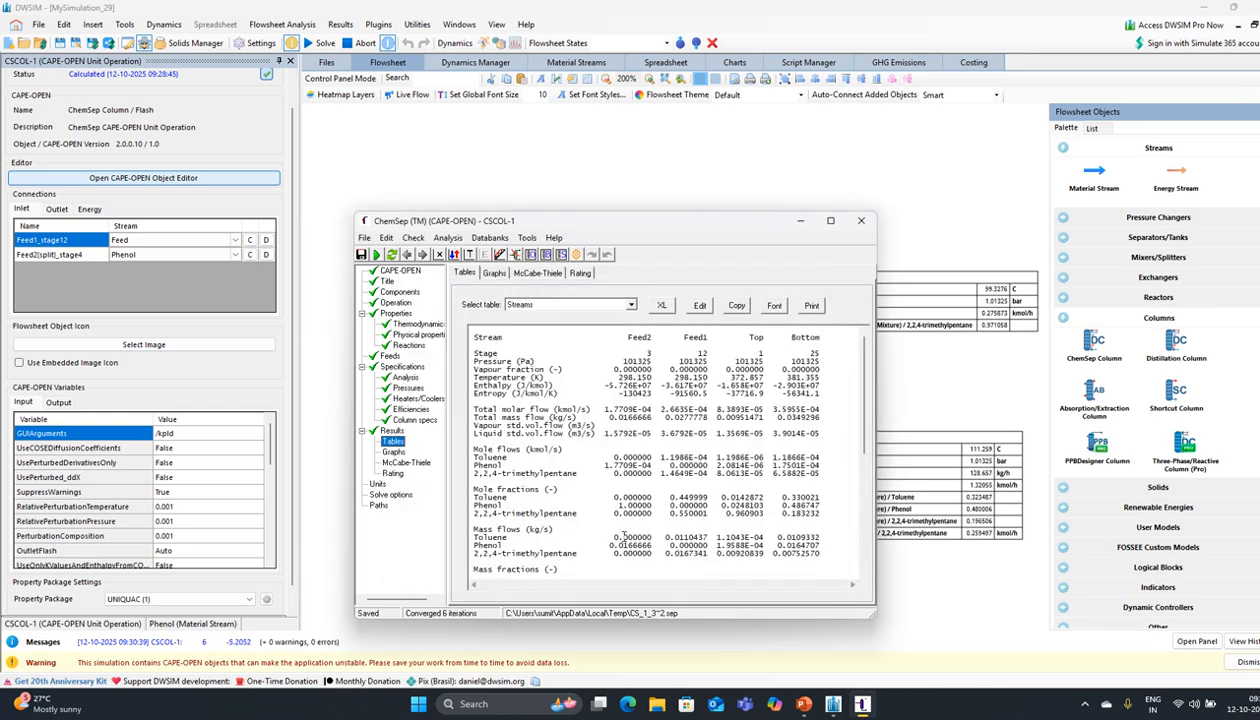
Step: Move Feed2 to stage 5 (feeds 5,12) and rerun the column
{"action": "left_click", "coordinate": [395, 302]}
{"action": "left_click", "coordinate": [593, 458]}
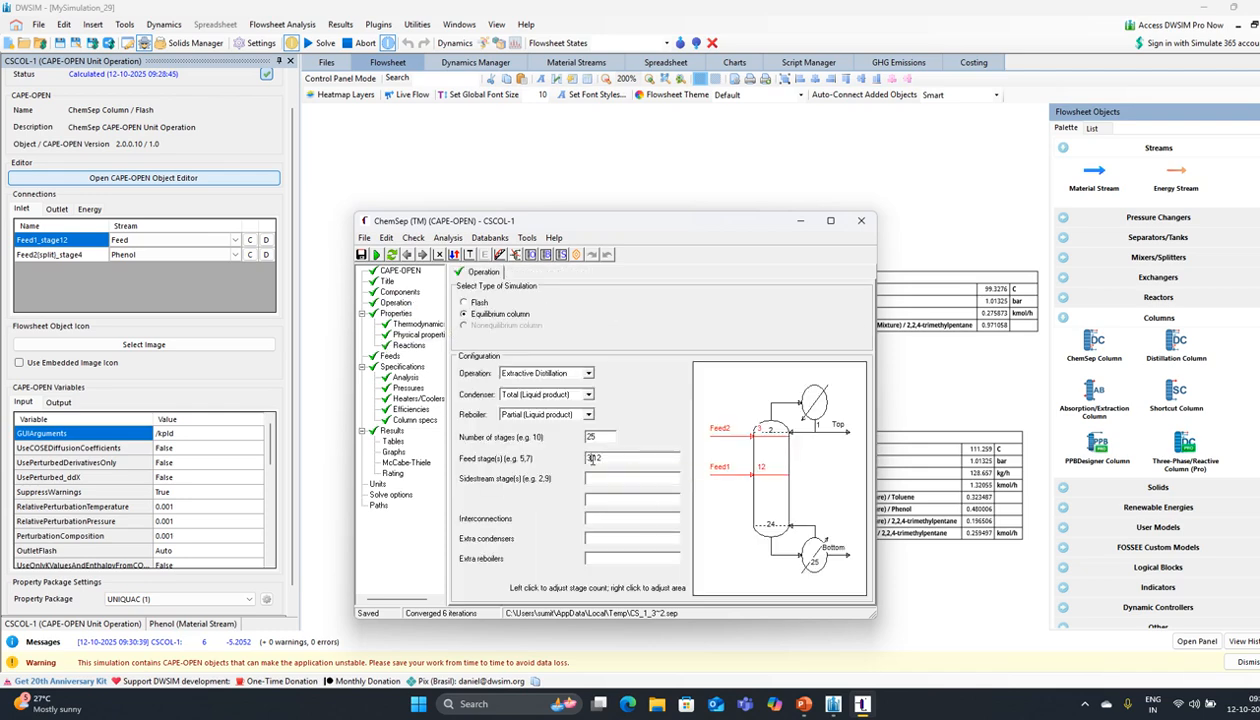
{"action": "key", "text": "BackSpace"}
{"action": "type", "text": "5"}
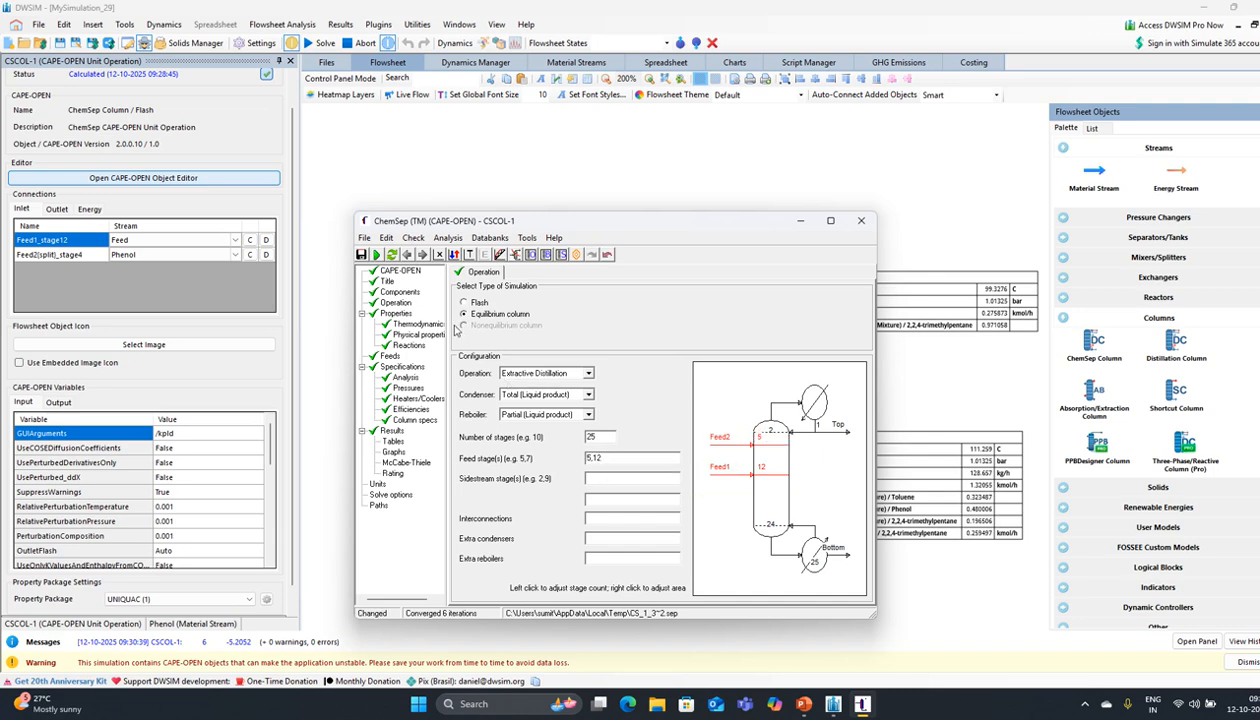
{"action": "left_click", "coordinate": [376, 254]}
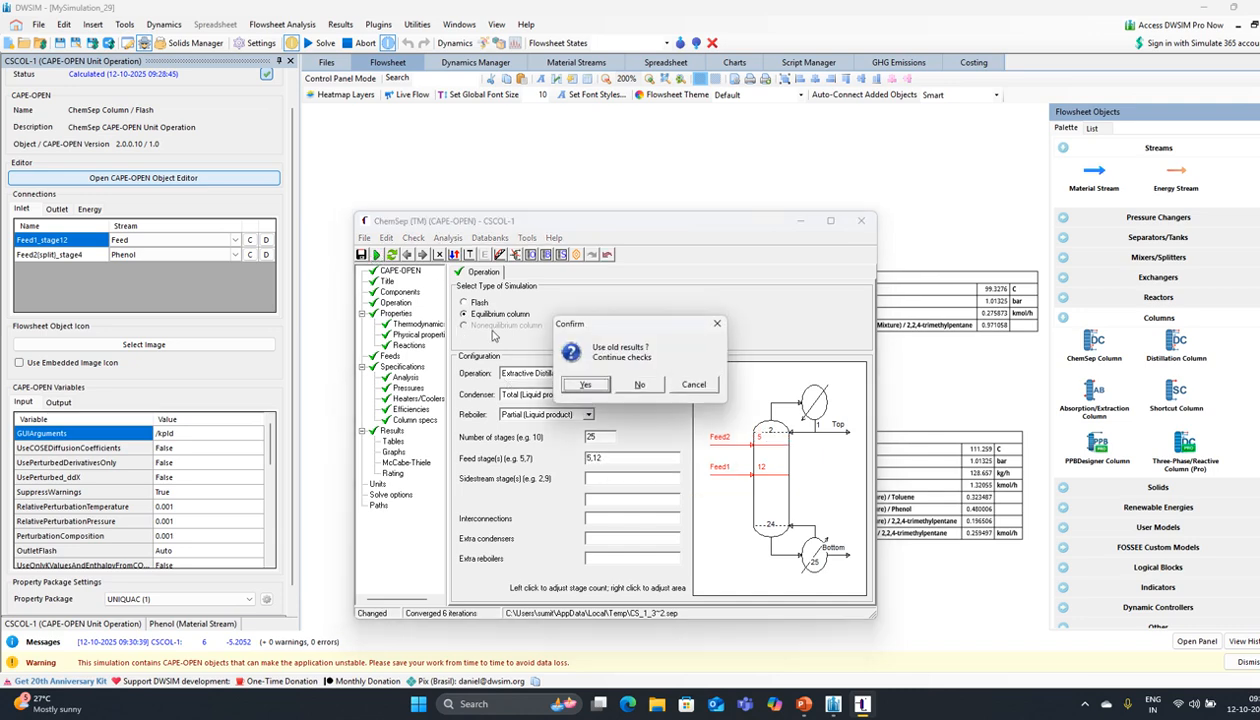
{"action": "left_click", "coordinate": [590, 385]}
{"action": "left_click", "coordinate": [638, 386]}
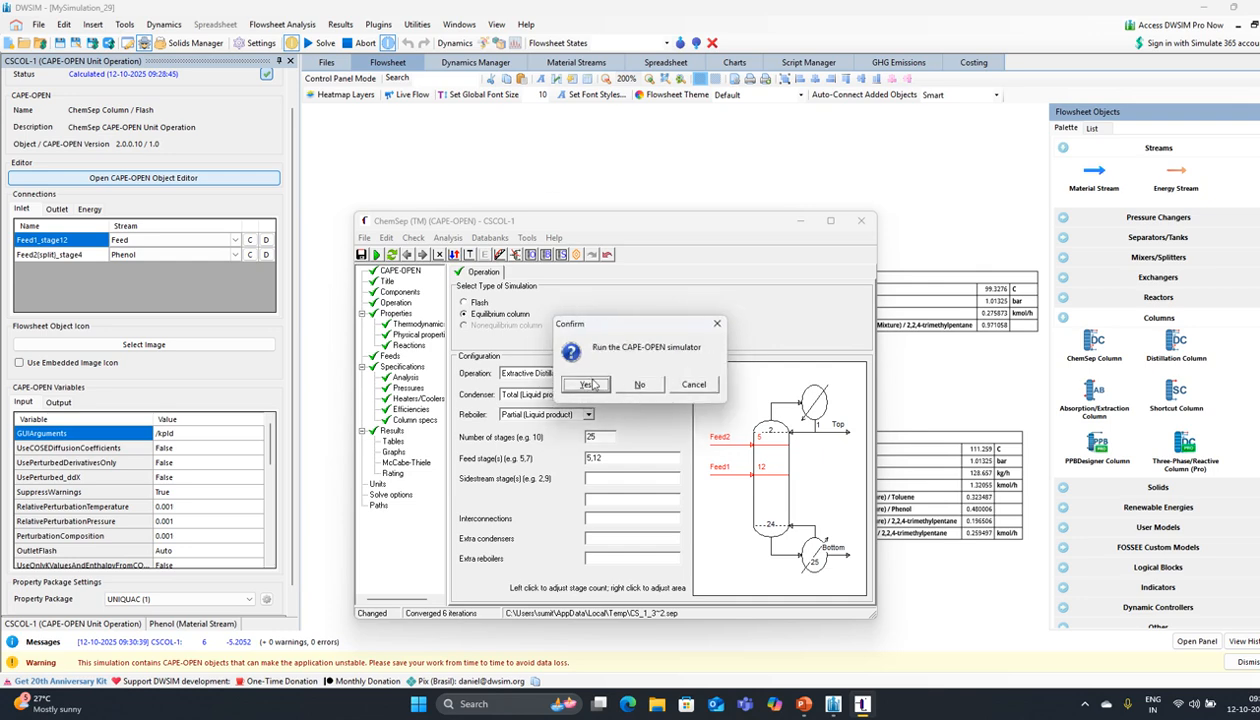
{"action": "left_click", "coordinate": [588, 384]}
{"action": "left_click", "coordinate": [591, 385]}
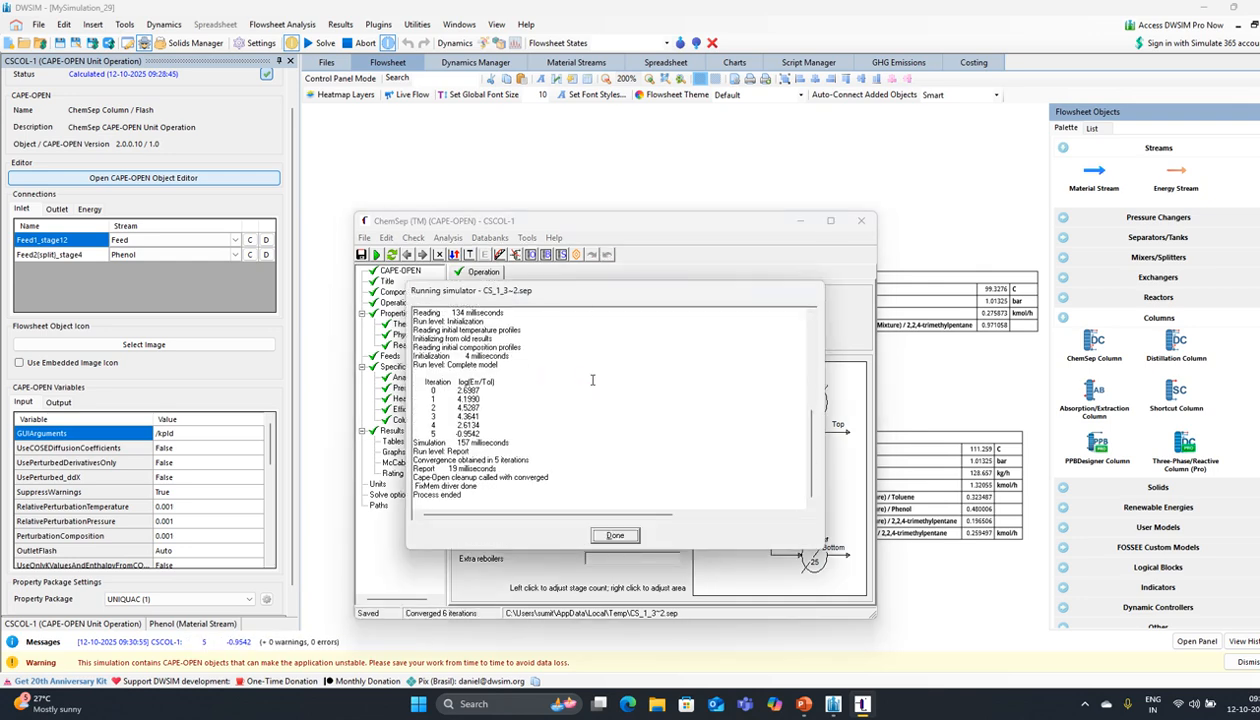
{"action": "left_click", "coordinate": [642, 394]}
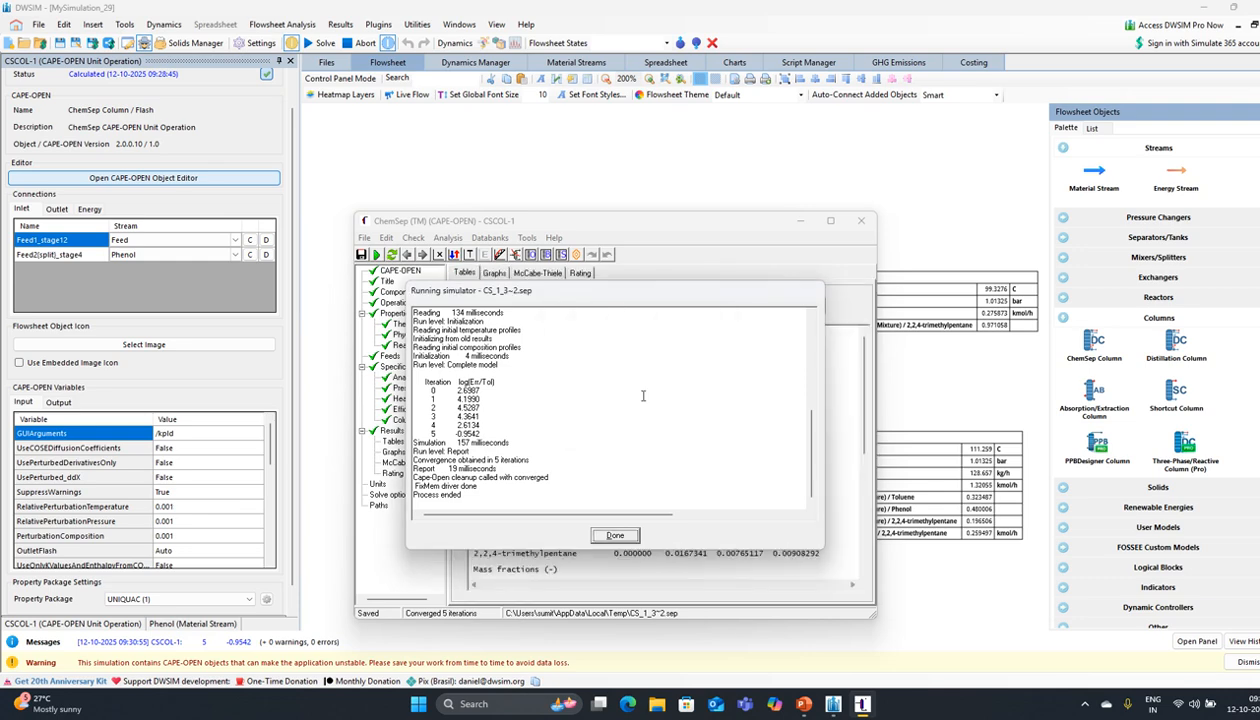
{"action": "left_click", "coordinate": [614, 534]}
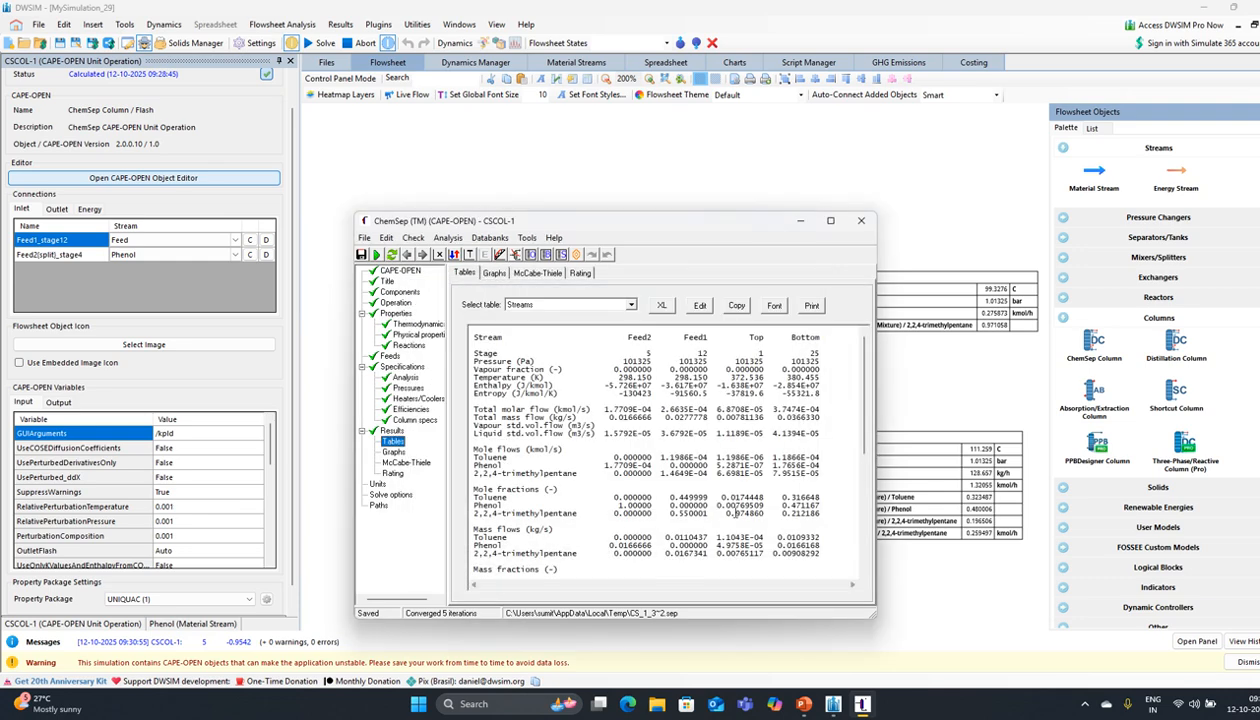
{"action": "left_click", "coordinate": [394, 303]}
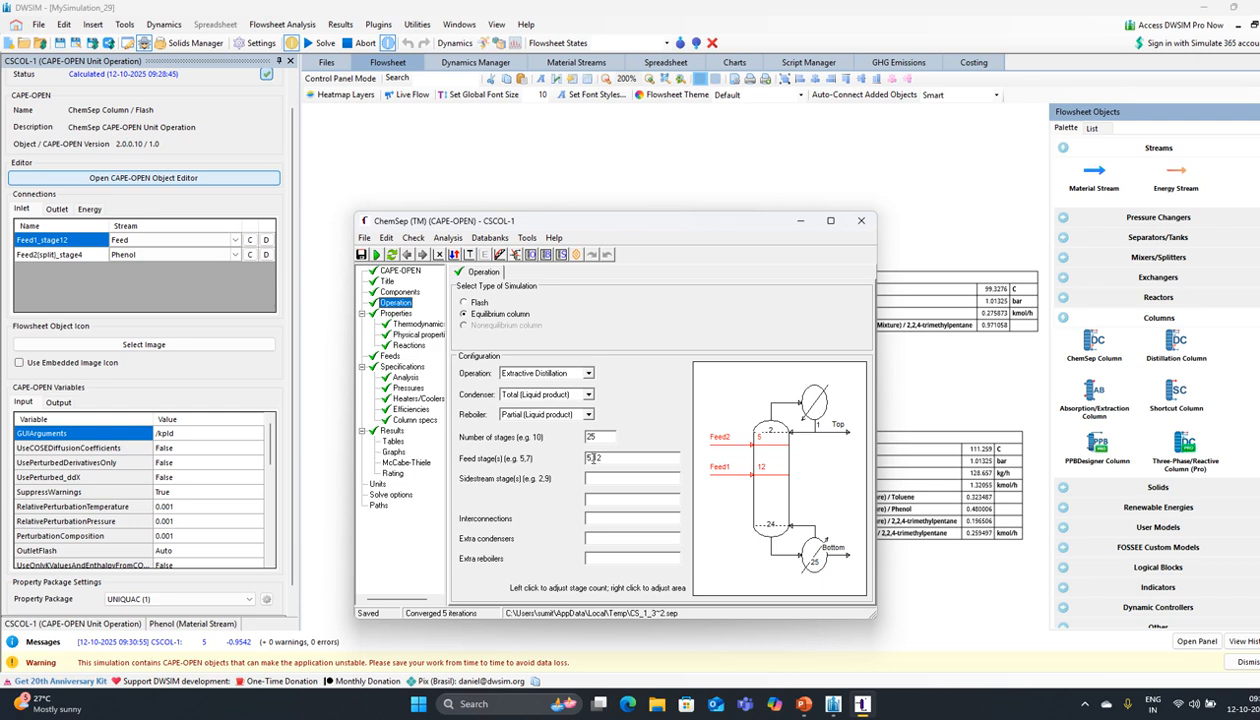
Step: Set feed stages to 11,12, rerun the column and check the overhead 2,2,4-trimethylpentane fraction
{"action": "left_click", "coordinate": [590, 457]}
{"action": "key", "text": "BackSpace"}
{"action": "type", "text": "11"}
{"action": "key", "text": "Return"}
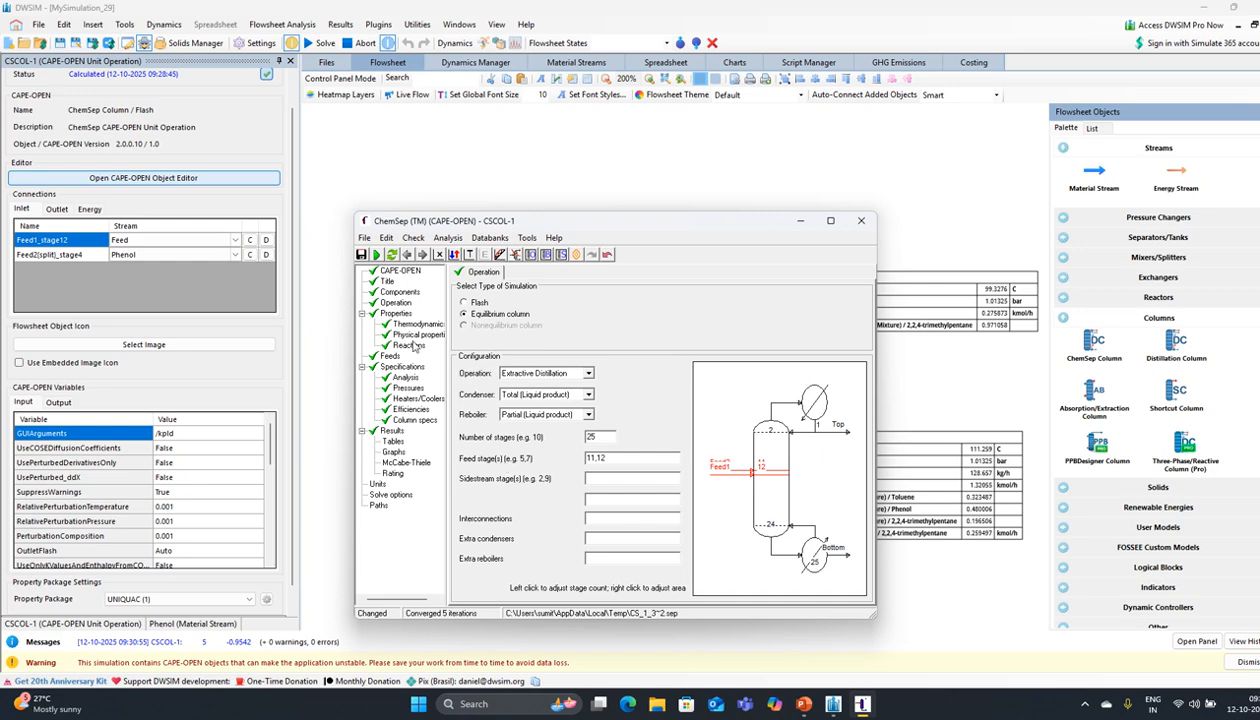
{"action": "left_click", "coordinate": [376, 255]}
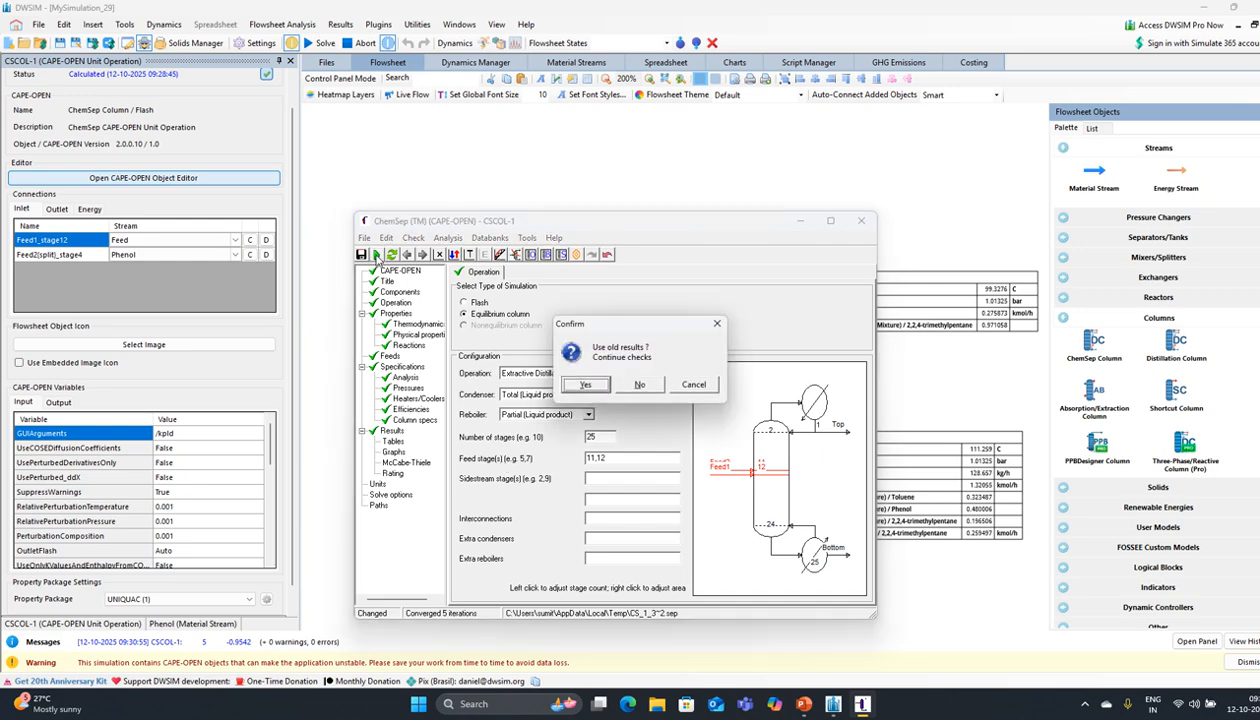
{"action": "left_click", "coordinate": [578, 382]}
{"action": "left_click", "coordinate": [636, 383]}
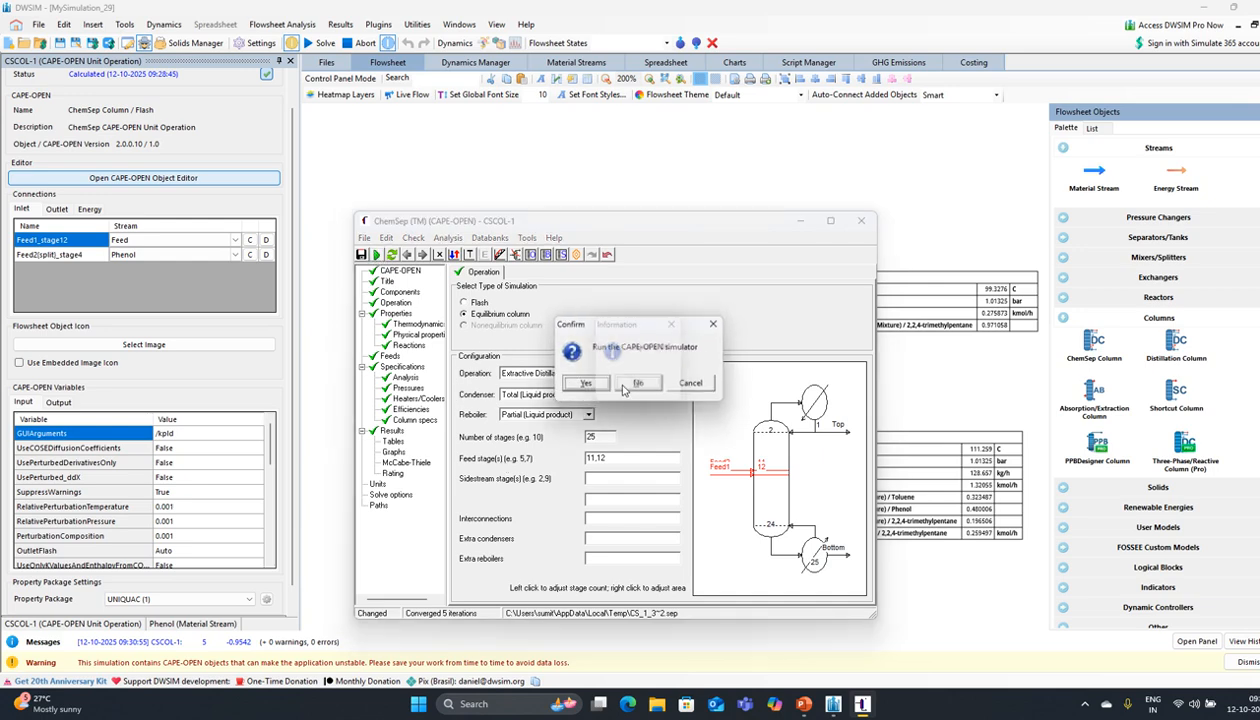
{"action": "left_click", "coordinate": [587, 387]}
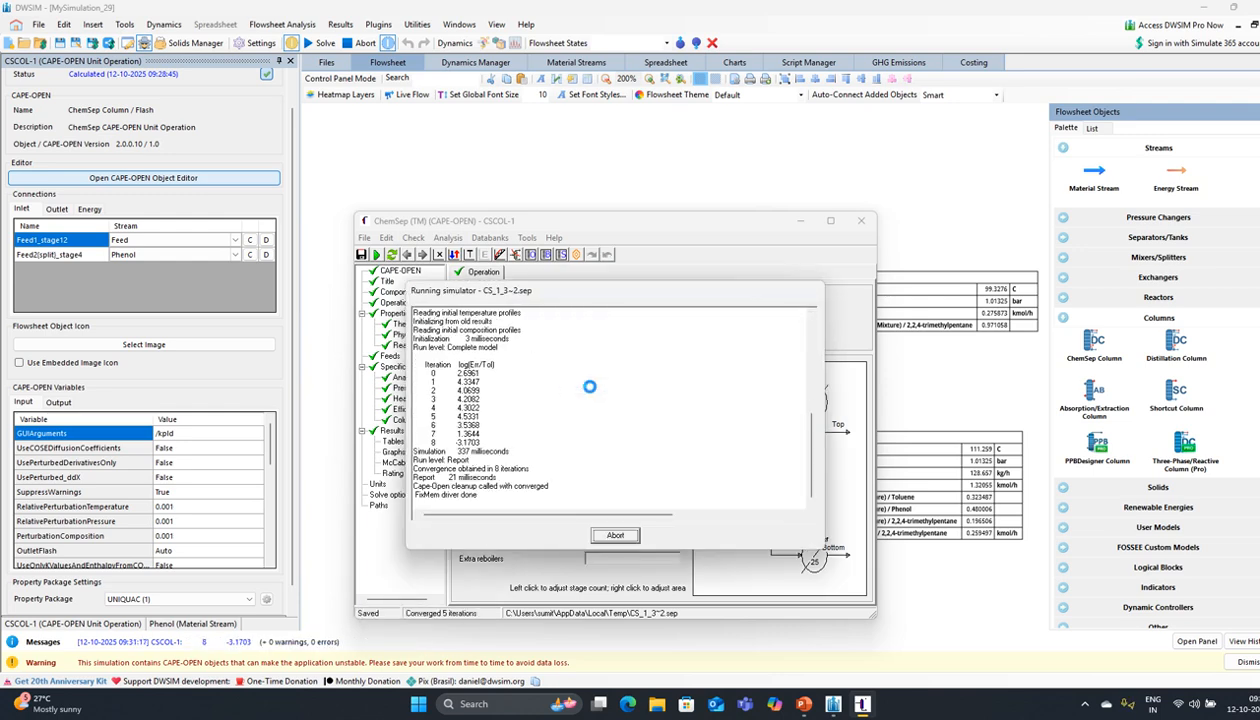
{"action": "left_click", "coordinate": [631, 388]}
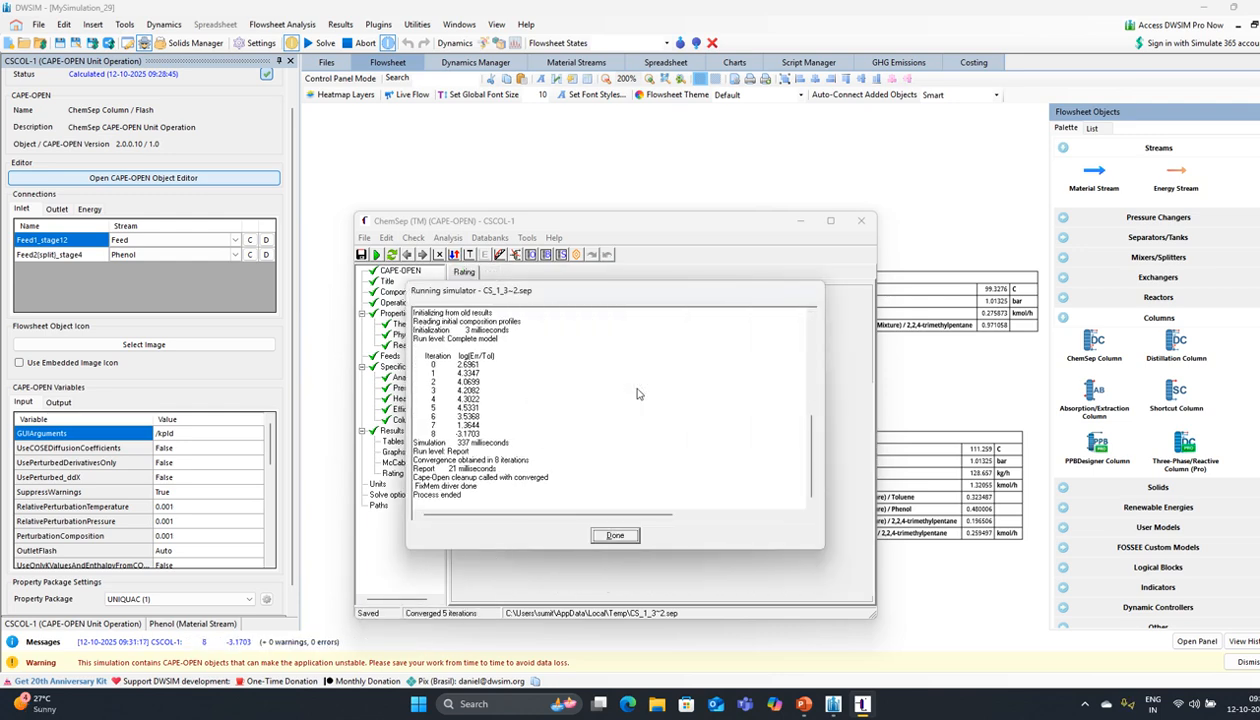
{"action": "left_click", "coordinate": [616, 536]}
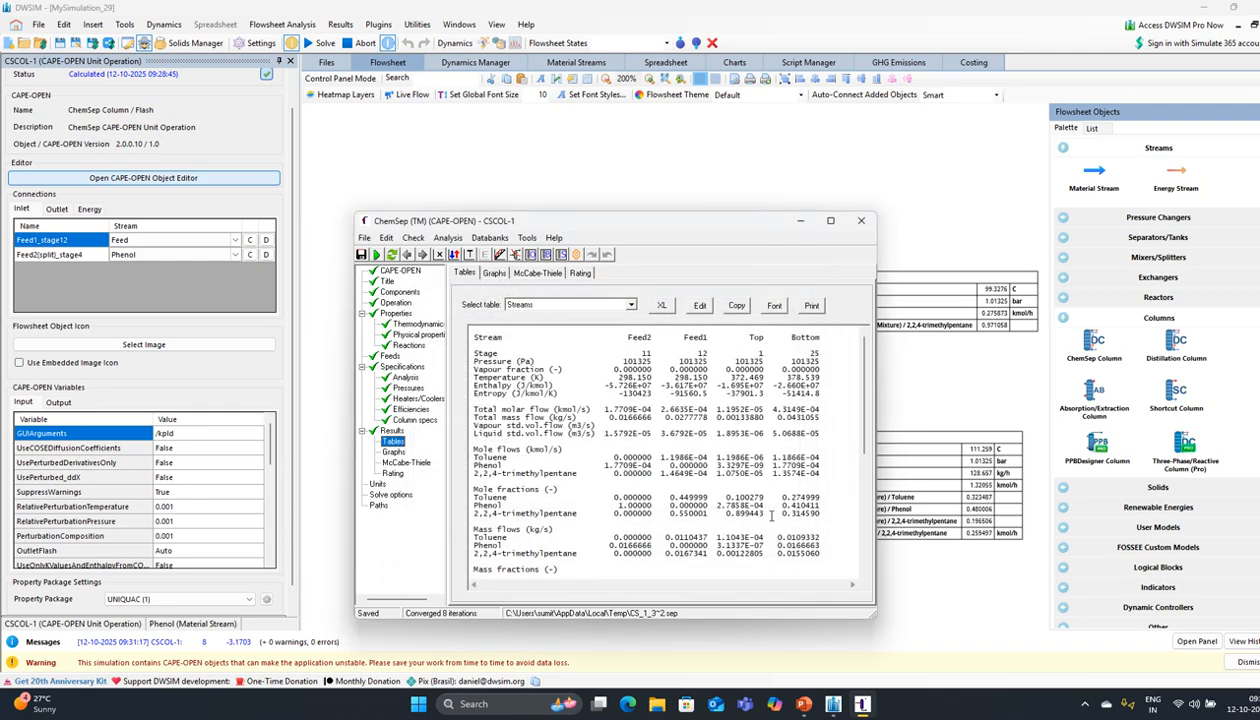
{"action": "left_click_drag", "start_coordinate": [764, 515], "coordinate": [720, 519]}
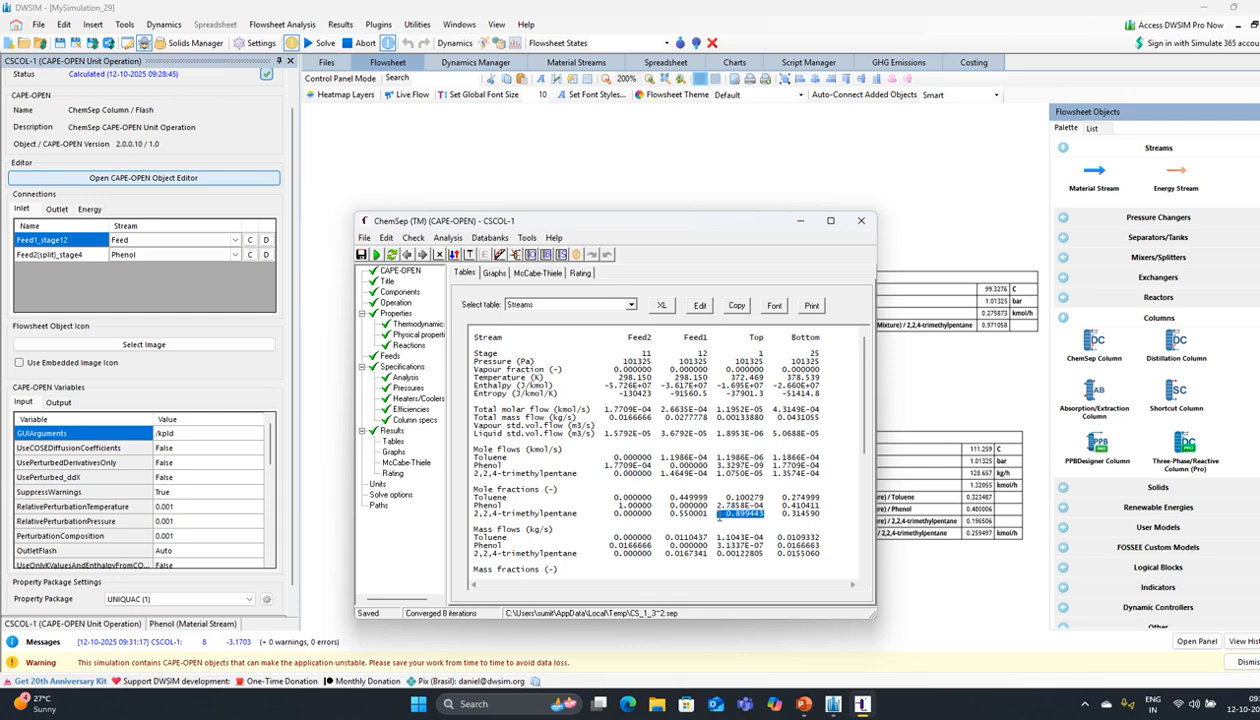
Step: Change feed stages to 6,12 and rerun; the column fails to converge
{"action": "left_click", "coordinate": [396, 304]}
{"action": "left_click", "coordinate": [597, 458]}
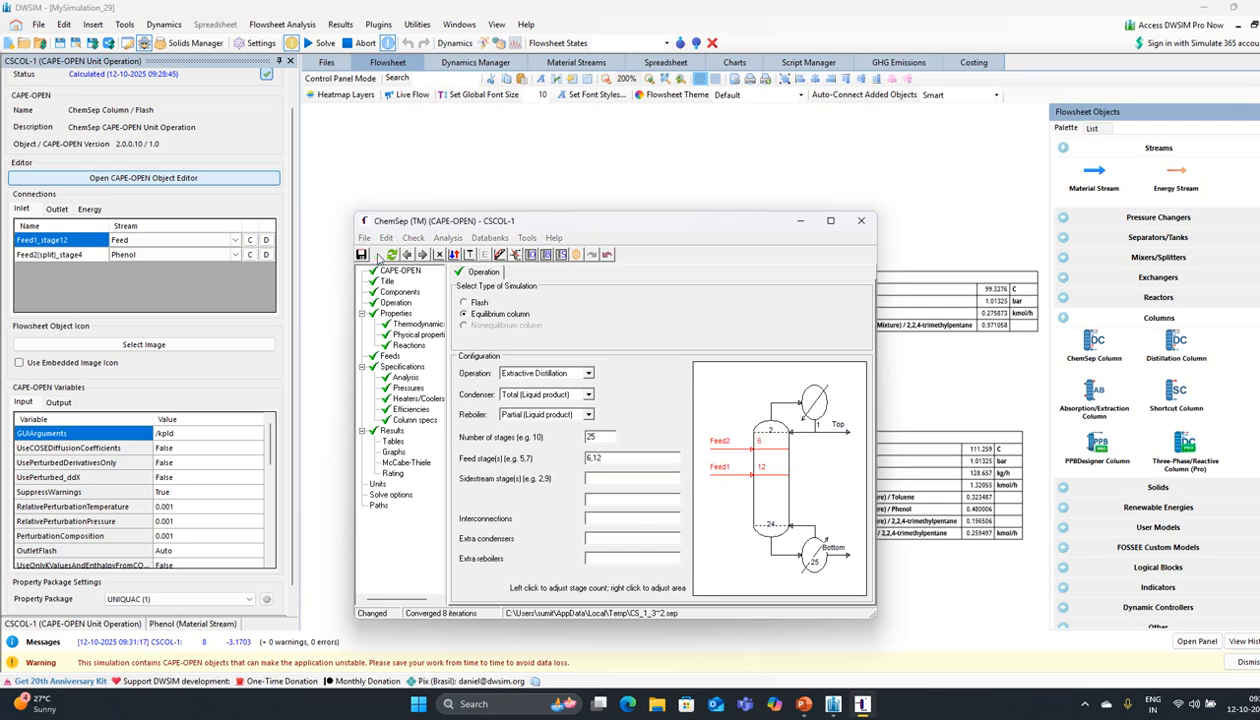
{"action": "left_click", "coordinate": [376, 256]}
{"action": "left_click", "coordinate": [638, 389]}
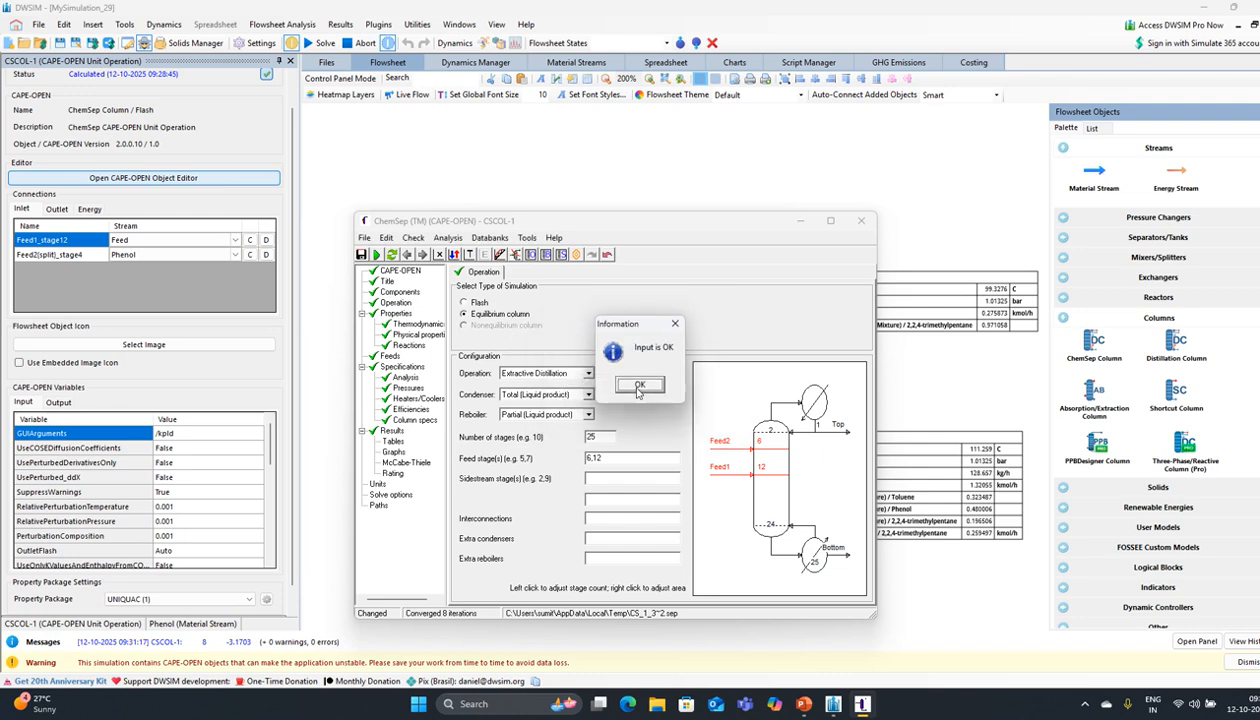
{"action": "left_click", "coordinate": [638, 389]}
{"action": "left_click", "coordinate": [588, 383]}
{"action": "left_click", "coordinate": [590, 383]}
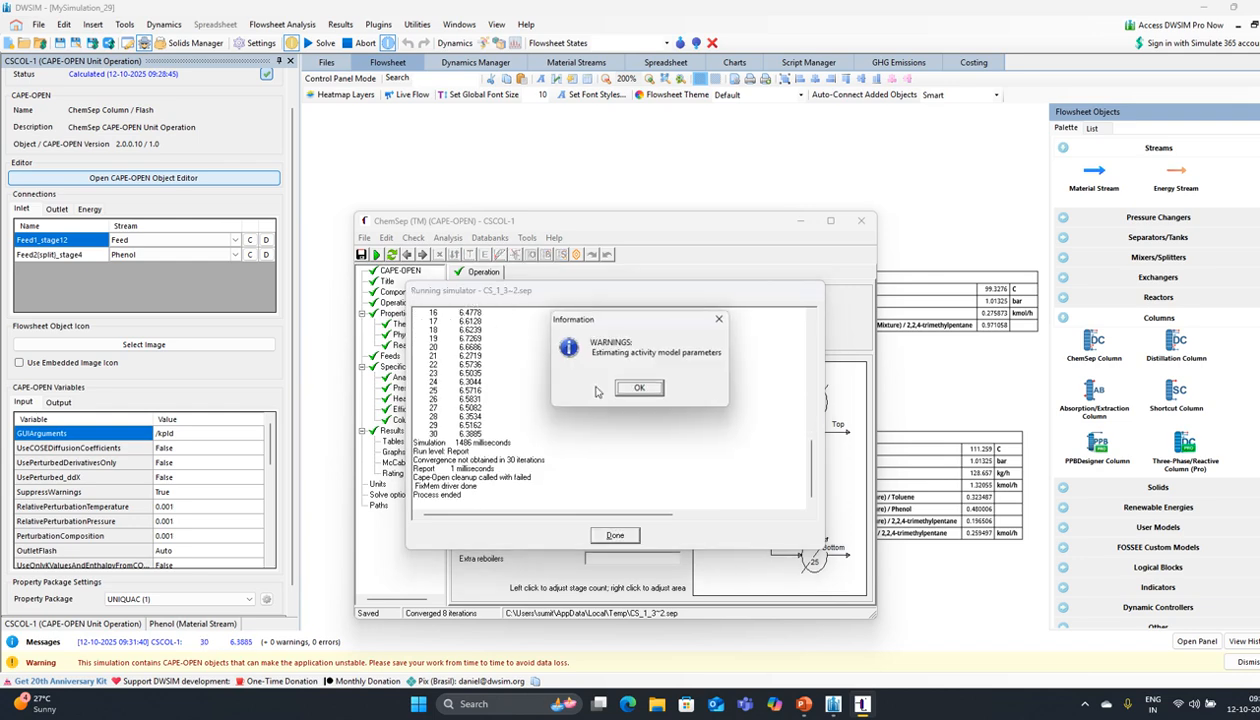
{"action": "left_click", "coordinate": [636, 388]}
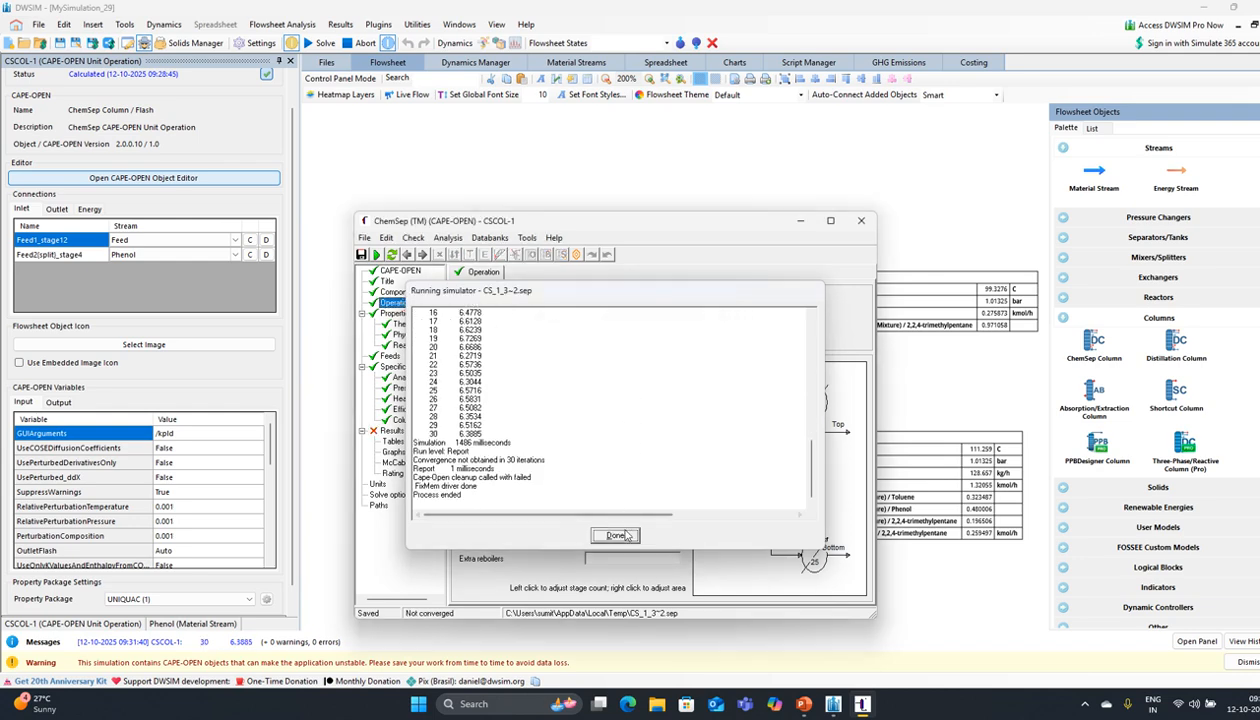
{"action": "left_click", "coordinate": [625, 532]}
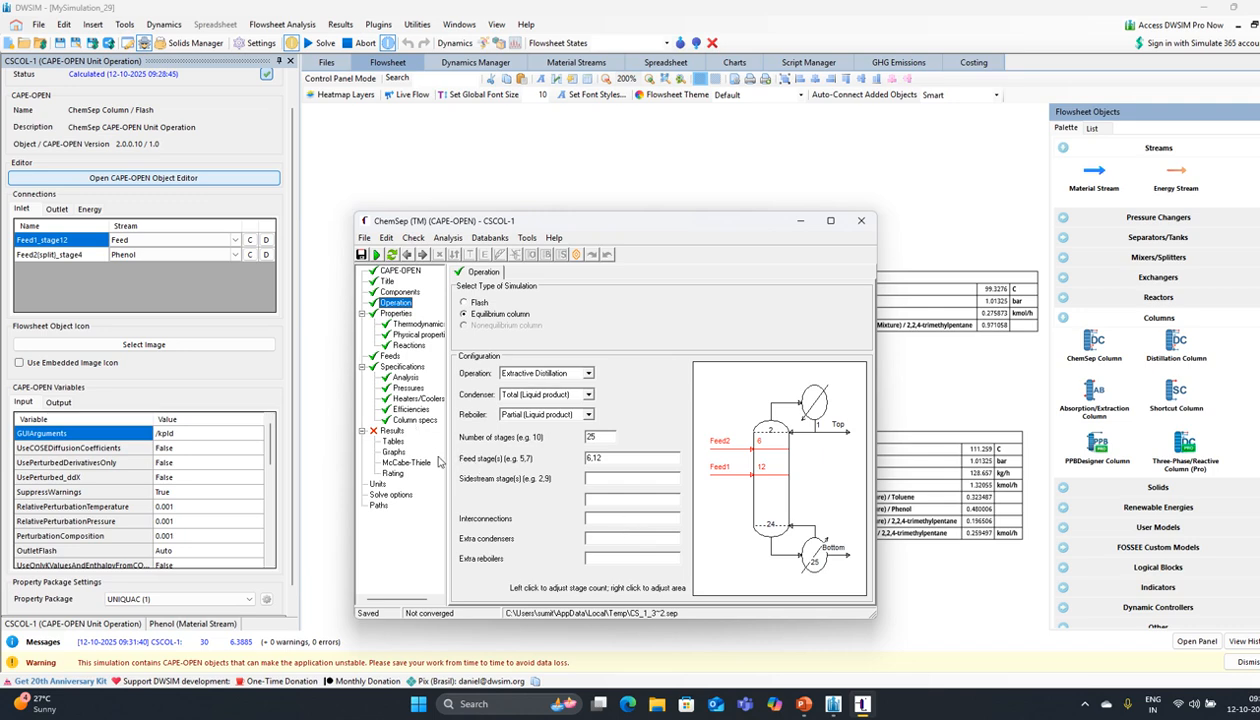
{"action": "left_click", "coordinate": [391, 431]}
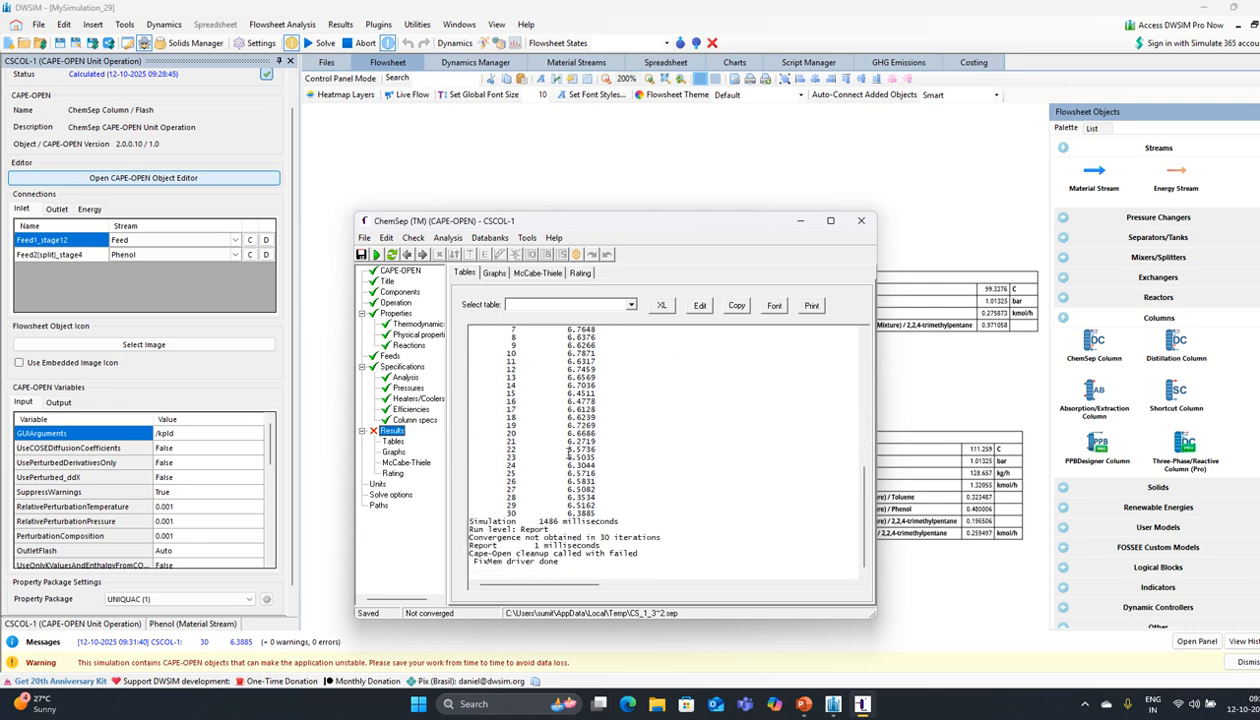
{"action": "left_click", "coordinate": [415, 420]}
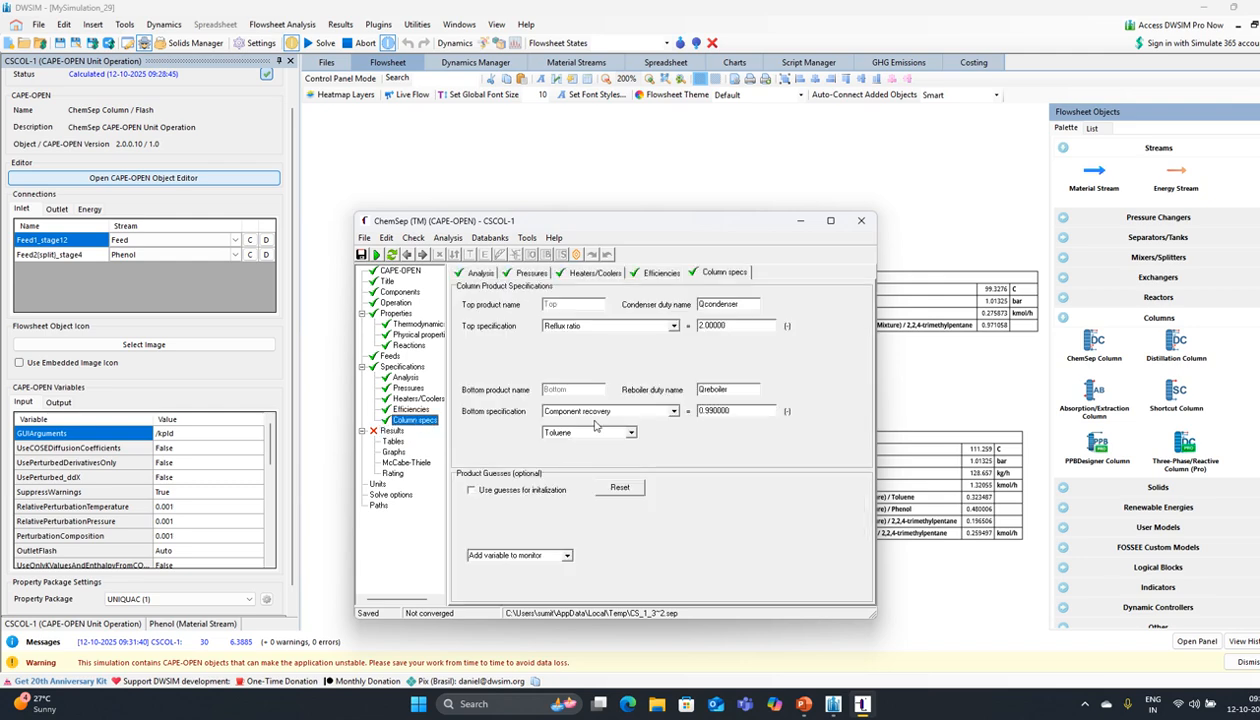
Step: Set the reflux ratio to 2.5 and rerun, converging in 17 iterations
{"action": "left_click", "coordinate": [711, 325]}
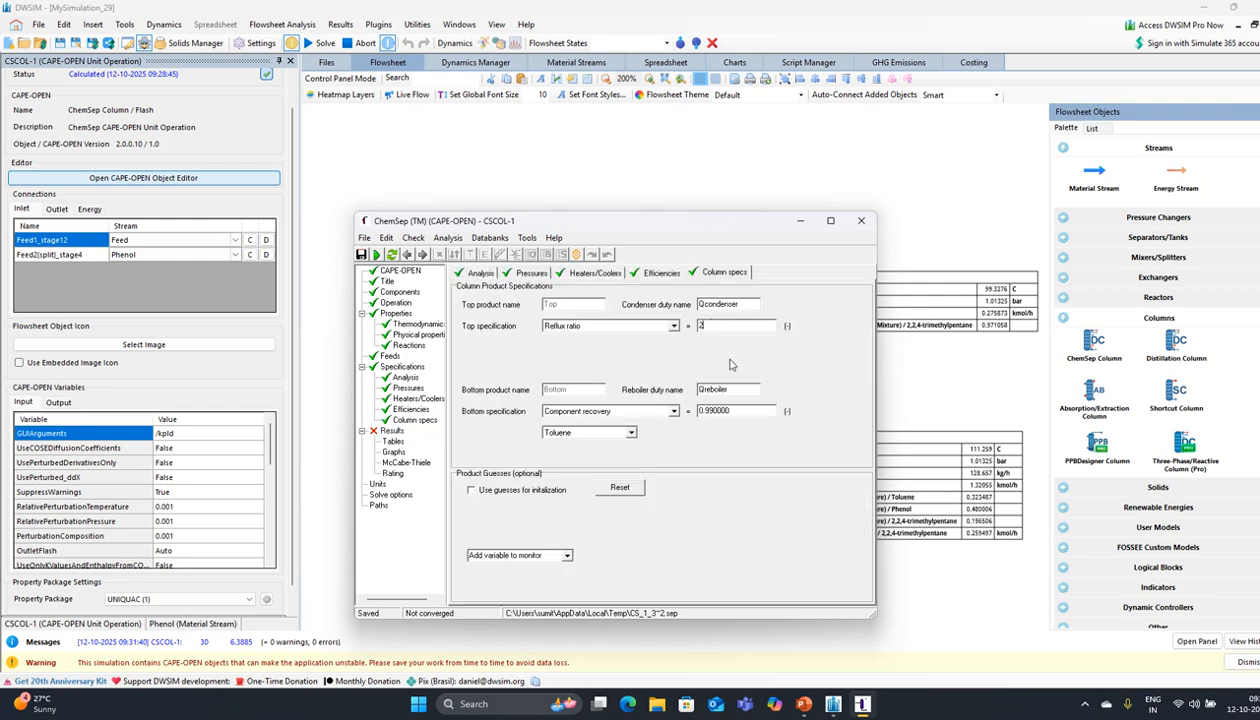
{"action": "type", "text": ".5"}
{"action": "key", "text": "Return"}
{"action": "left_click", "coordinate": [377, 254]}
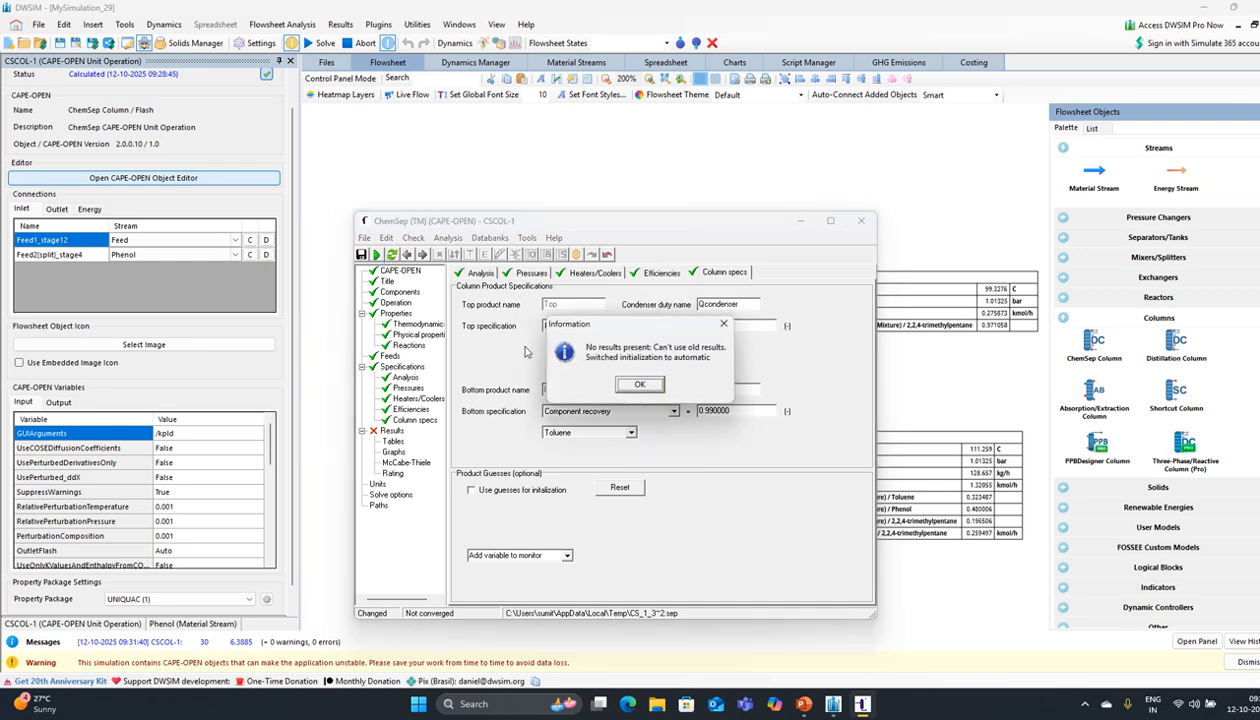
{"action": "left_click", "coordinate": [643, 386]}
{"action": "left_click", "coordinate": [643, 387]}
{"action": "left_click", "coordinate": [600, 388]}
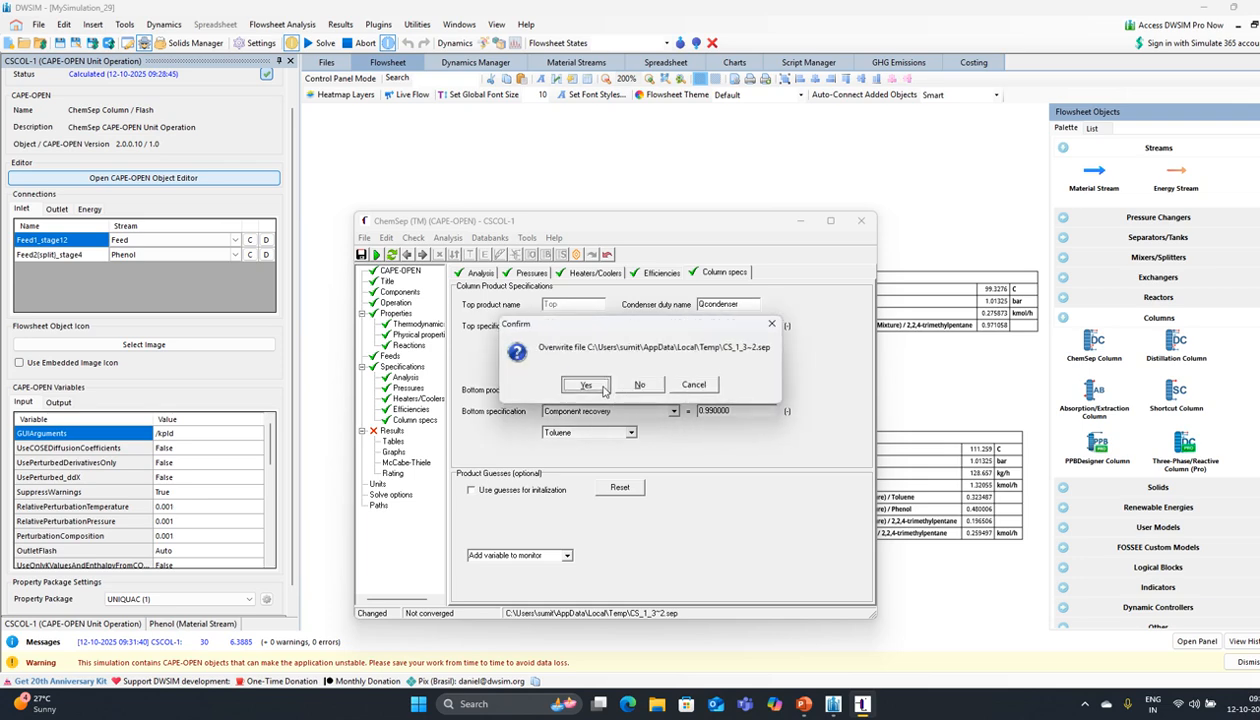
{"action": "left_click", "coordinate": [603, 388]}
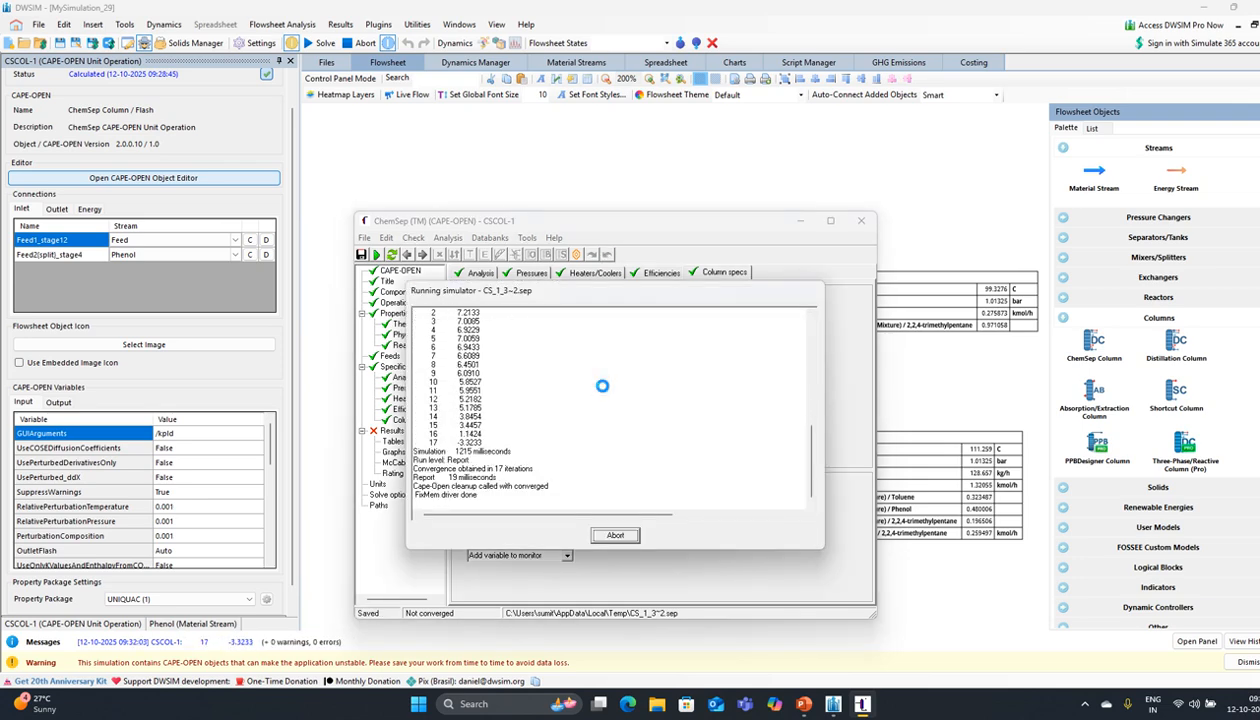
{"action": "left_click", "coordinate": [640, 386]}
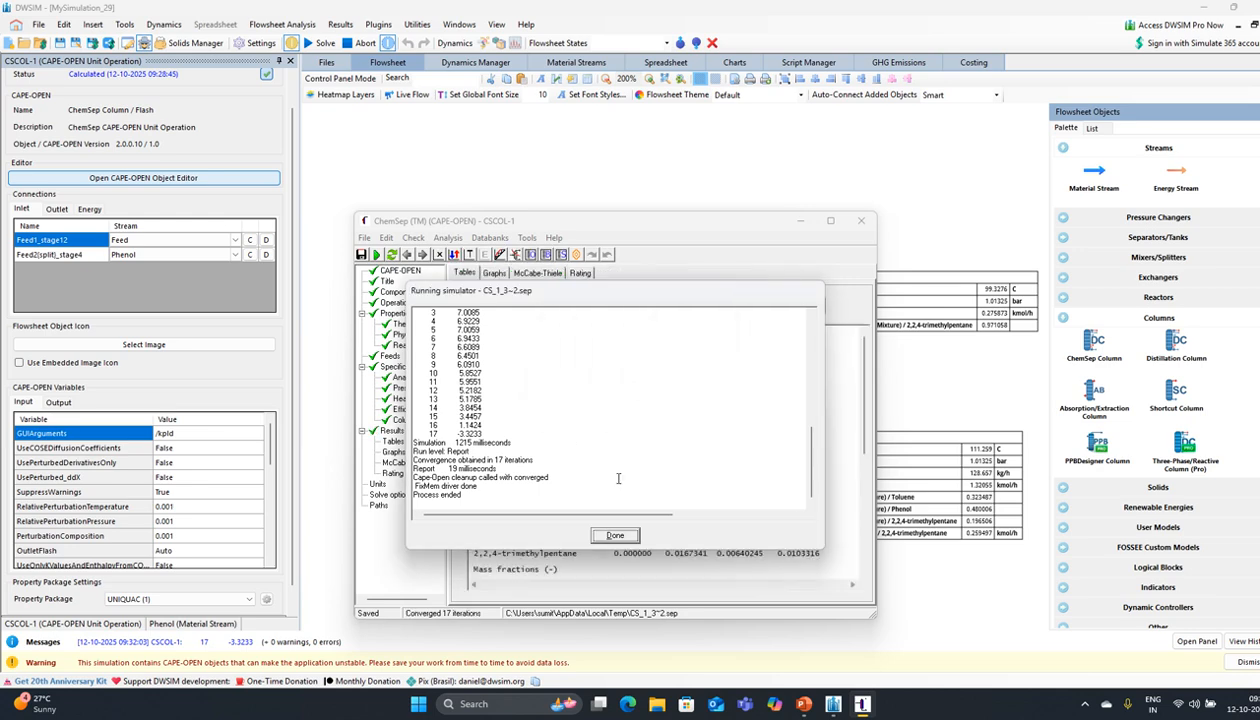
{"action": "left_click", "coordinate": [615, 534]}
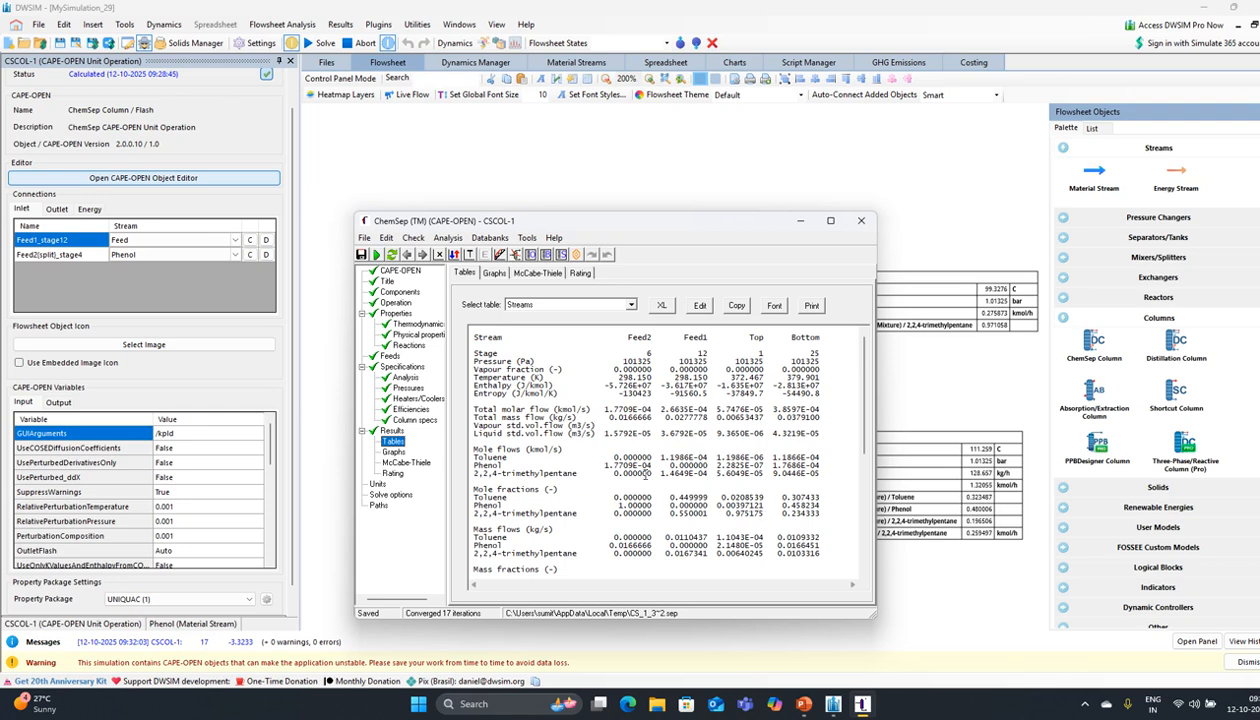
Step: Go back to the Operation settings and begin editing the feed stages
{"action": "left_click", "coordinate": [424, 421]}
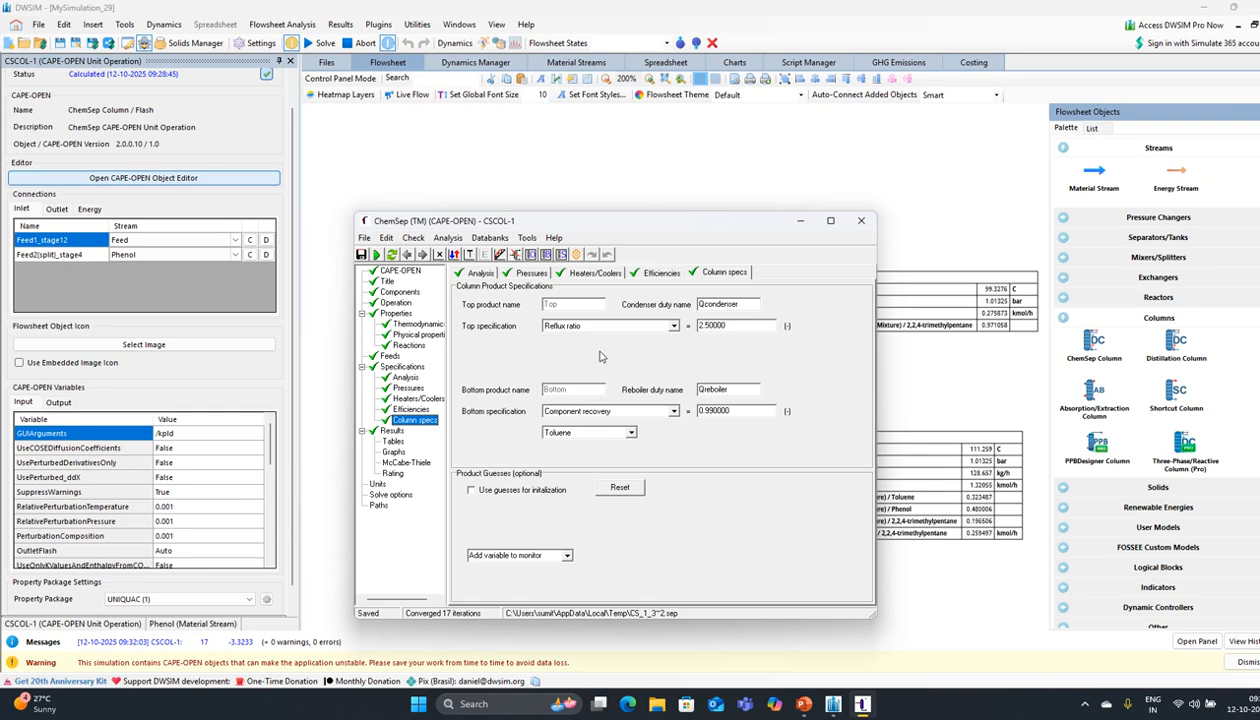
{"action": "left_click", "coordinate": [397, 303]}
{"action": "left_click", "coordinate": [590, 457]}
{"action": "key", "text": "BackSpace"}
{"action": "key", "text": "BackSpace"}
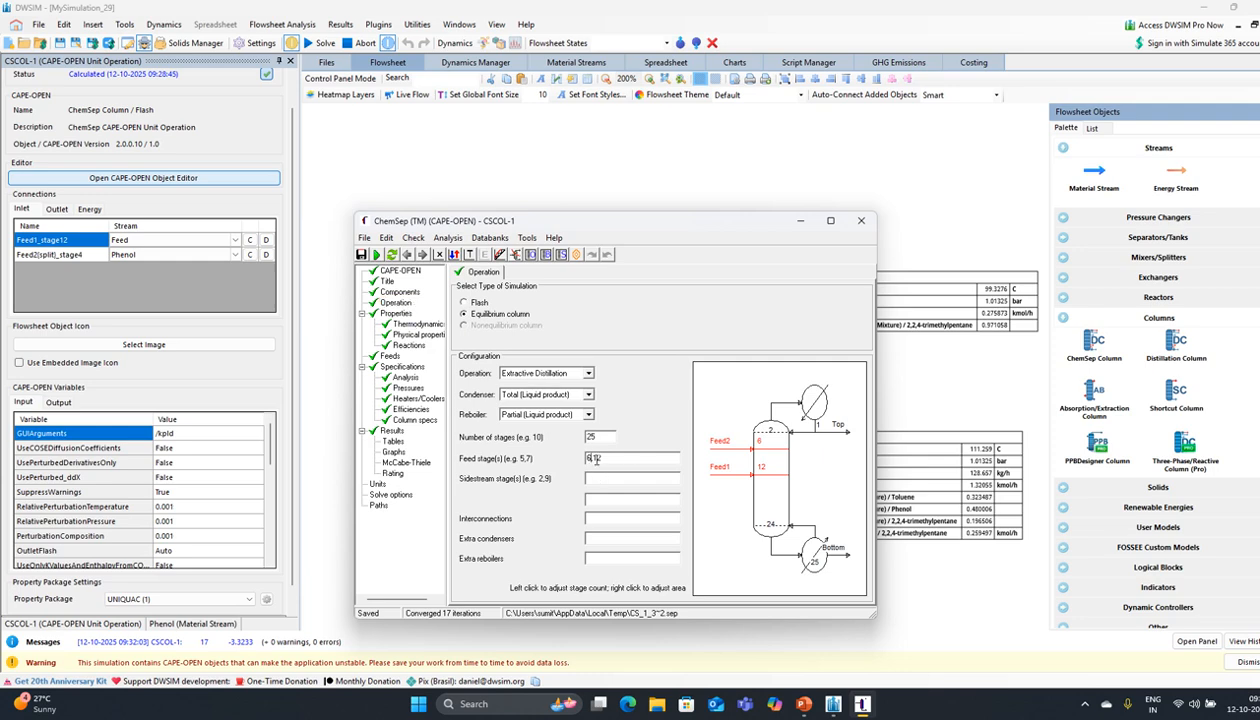
Step: Set feed stages to 5,12 and rerun the column
{"action": "key", "text": "Return"}
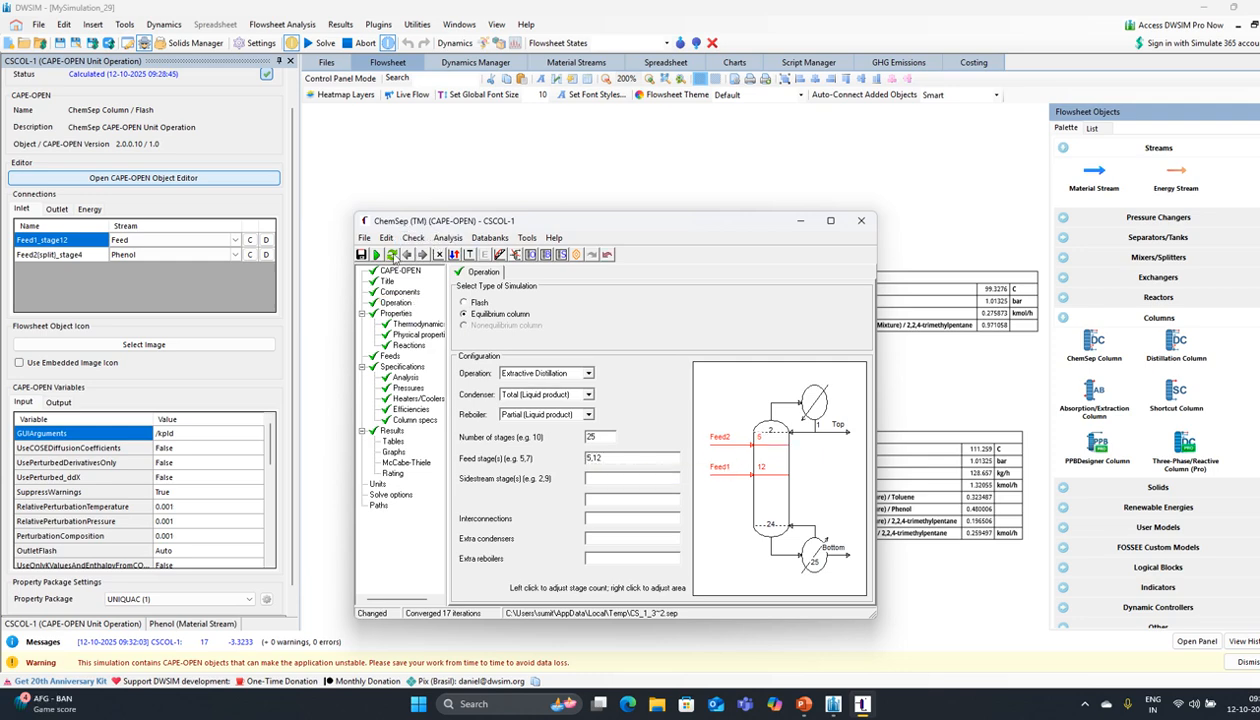
{"action": "left_click", "coordinate": [376, 258]}
{"action": "left_click", "coordinate": [641, 385]}
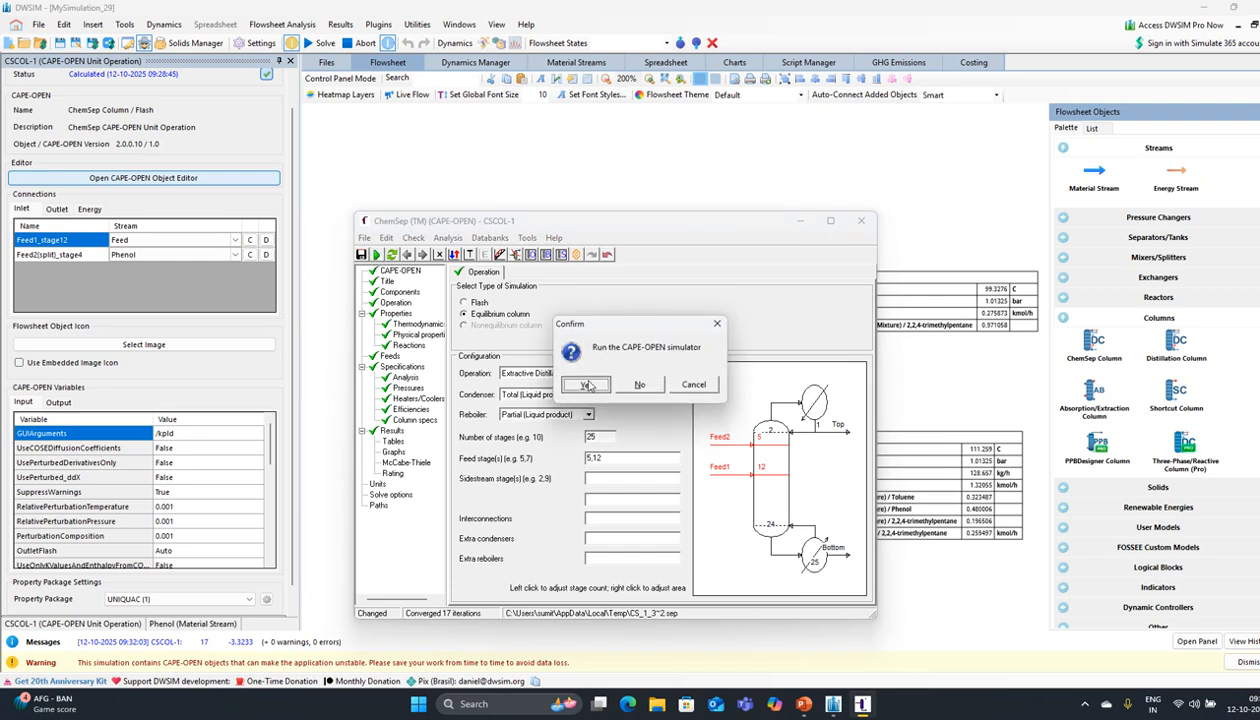
{"action": "left_click", "coordinate": [578, 379]}
{"action": "left_click", "coordinate": [582, 380]}
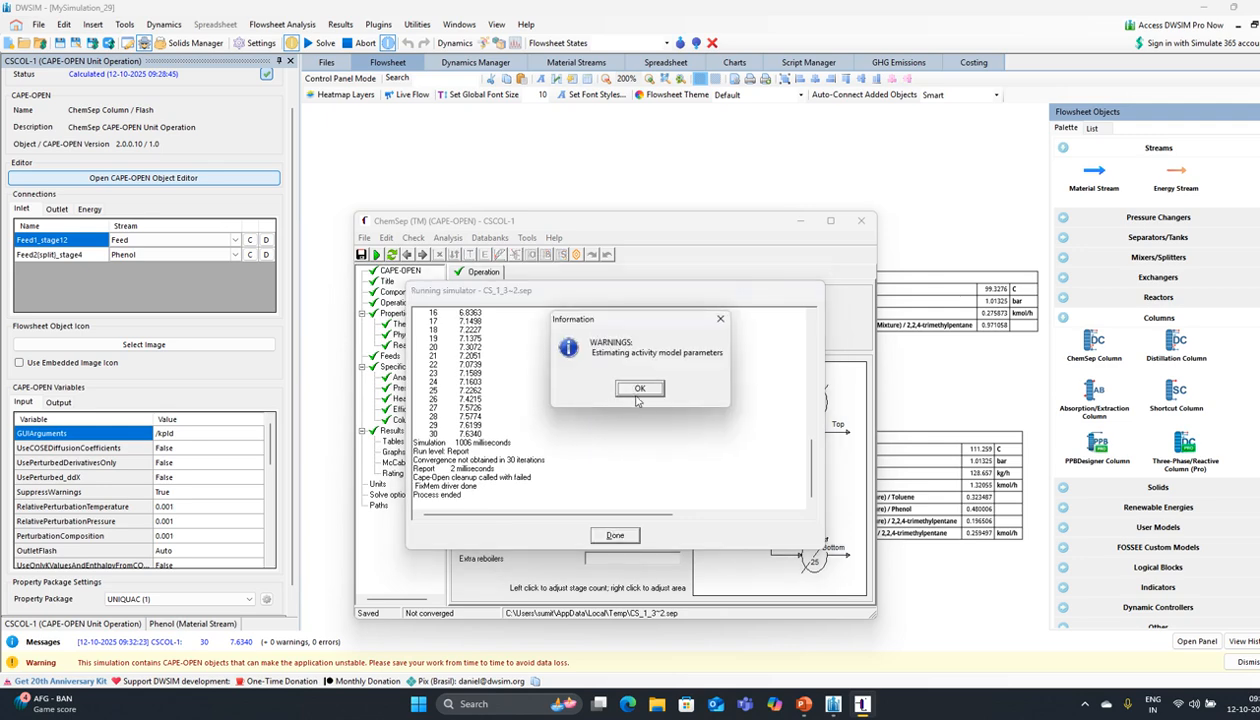
{"action": "left_click", "coordinate": [636, 388]}
{"action": "left_click", "coordinate": [617, 536]}
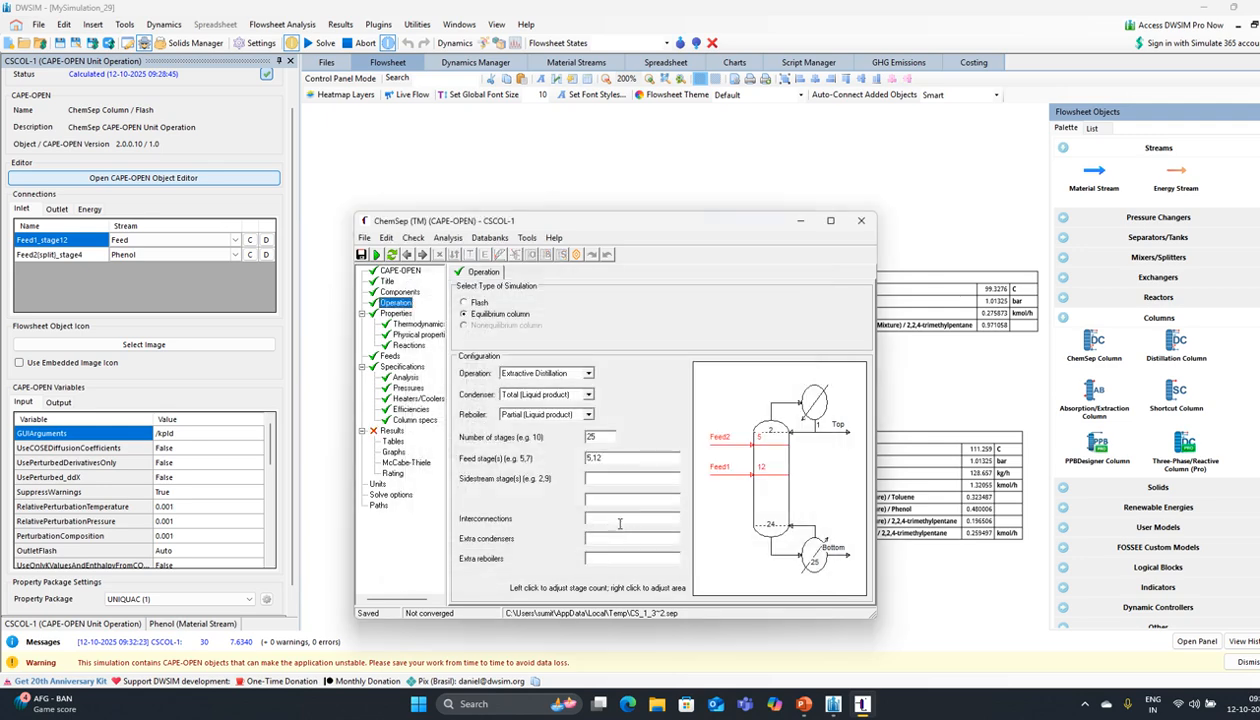
Step: Set the reflux ratio back to 2 and rerun the column
{"action": "left_click", "coordinate": [414, 420]}
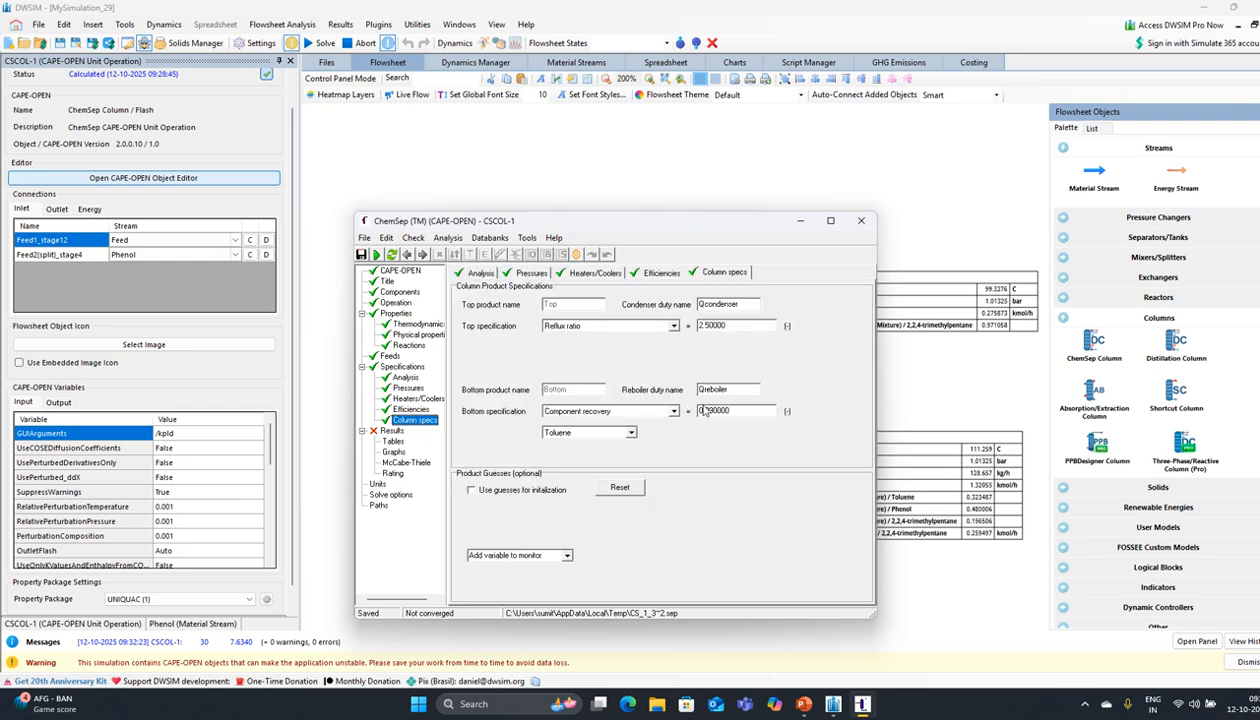
{"action": "left_click", "coordinate": [710, 328]}
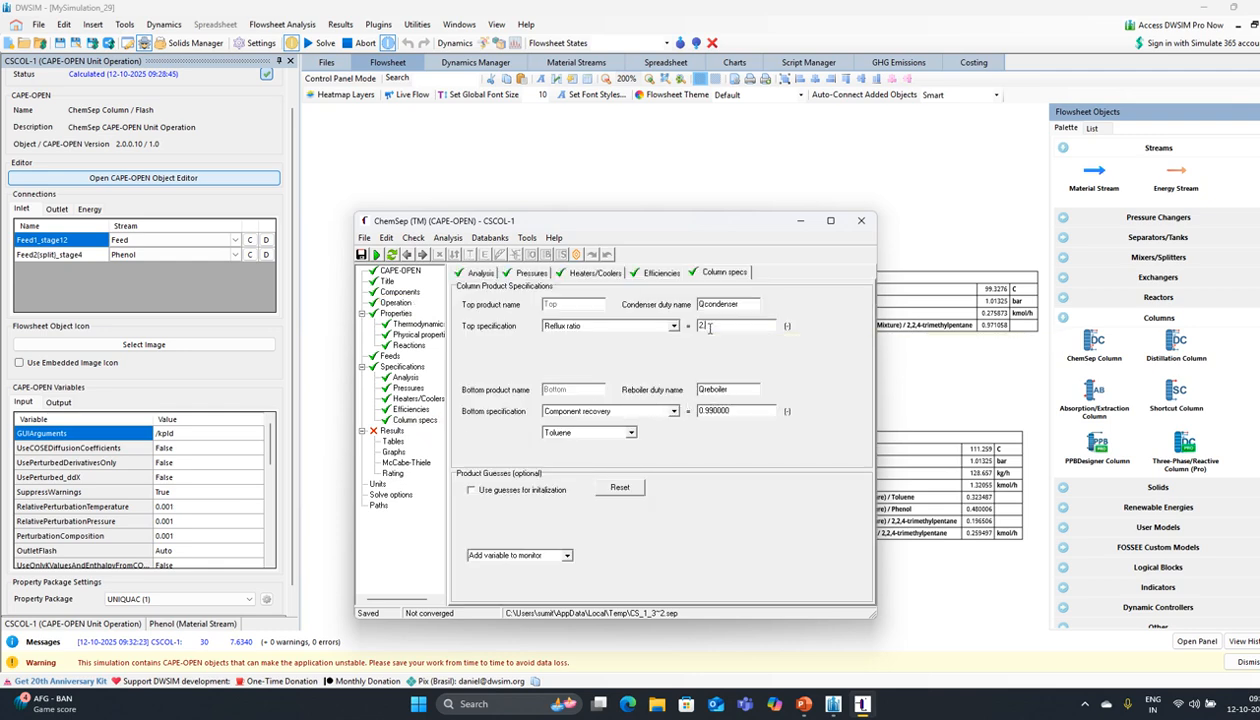
{"action": "key", "text": "Return"}
{"action": "left_click", "coordinate": [368, 255]}
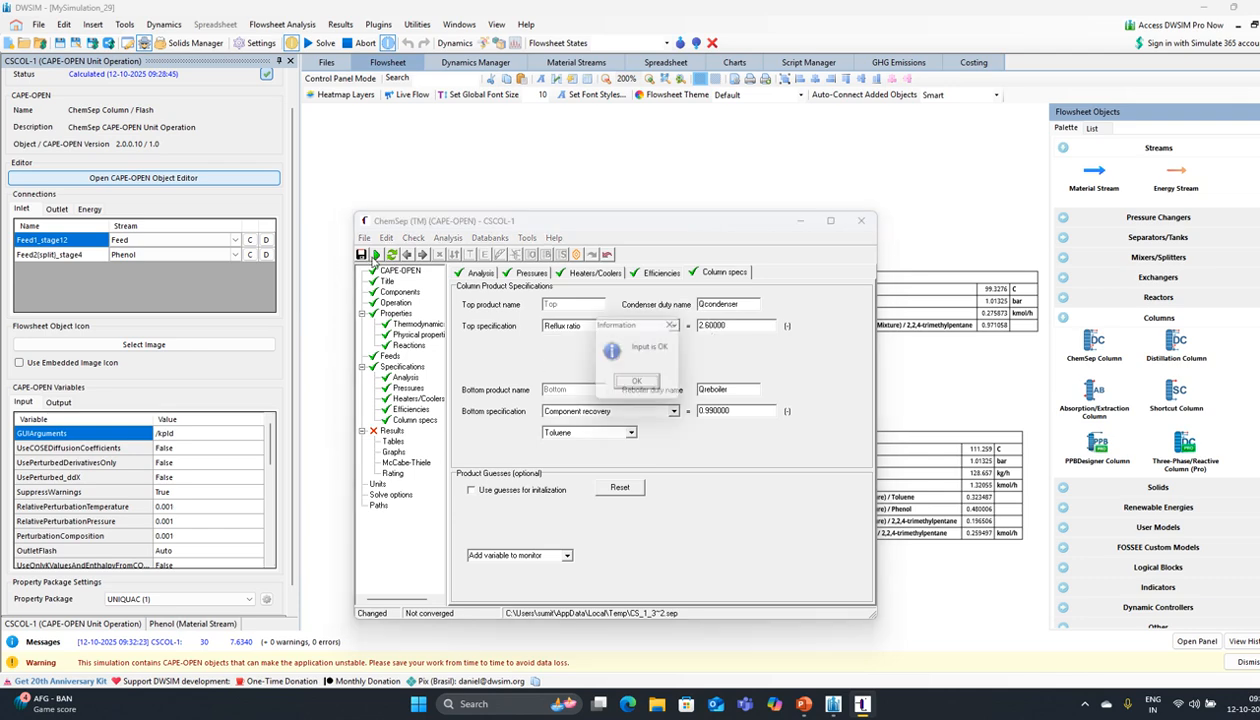
{"action": "left_click", "coordinate": [641, 394]}
{"action": "left_click", "coordinate": [585, 382]}
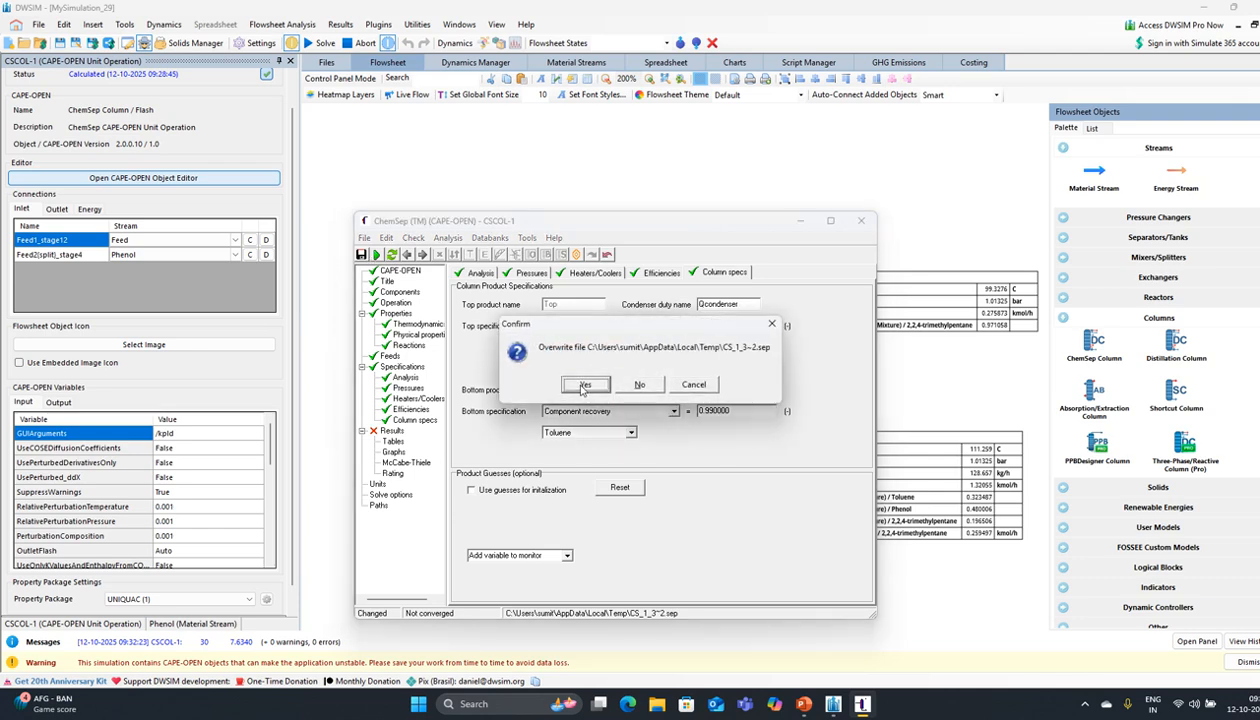
{"action": "left_click", "coordinate": [576, 383]}
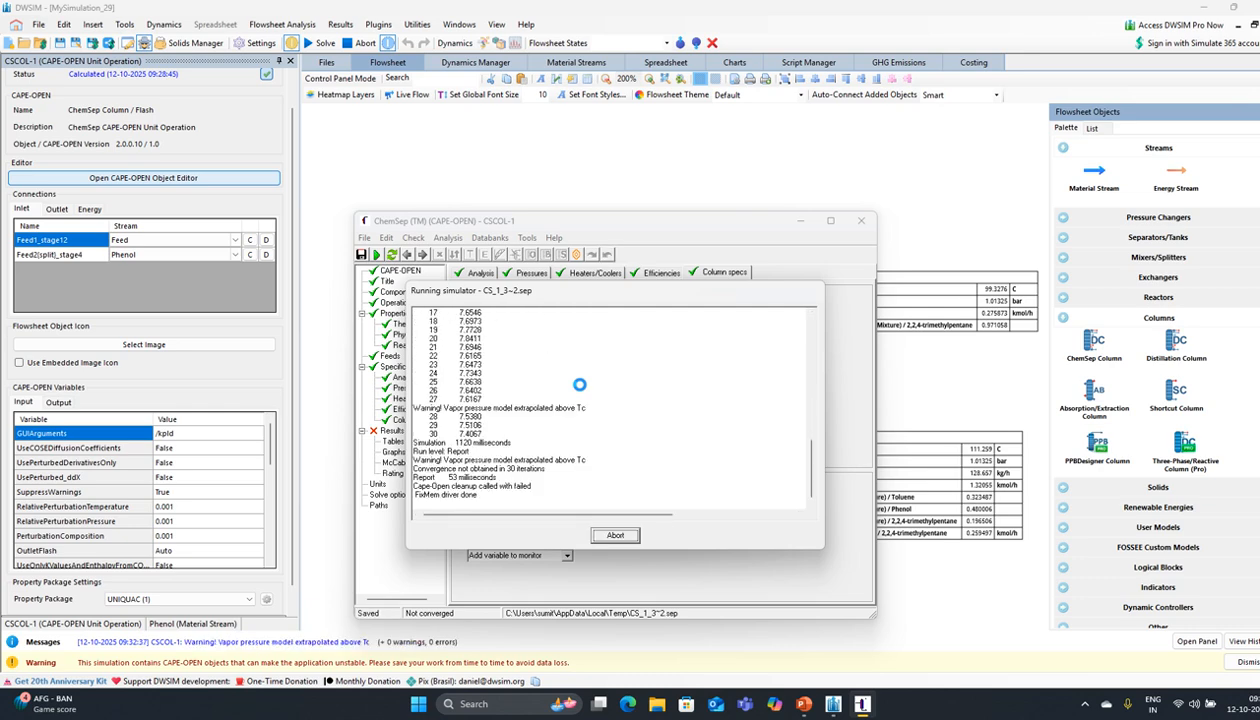
{"action": "left_click", "coordinate": [639, 394]}
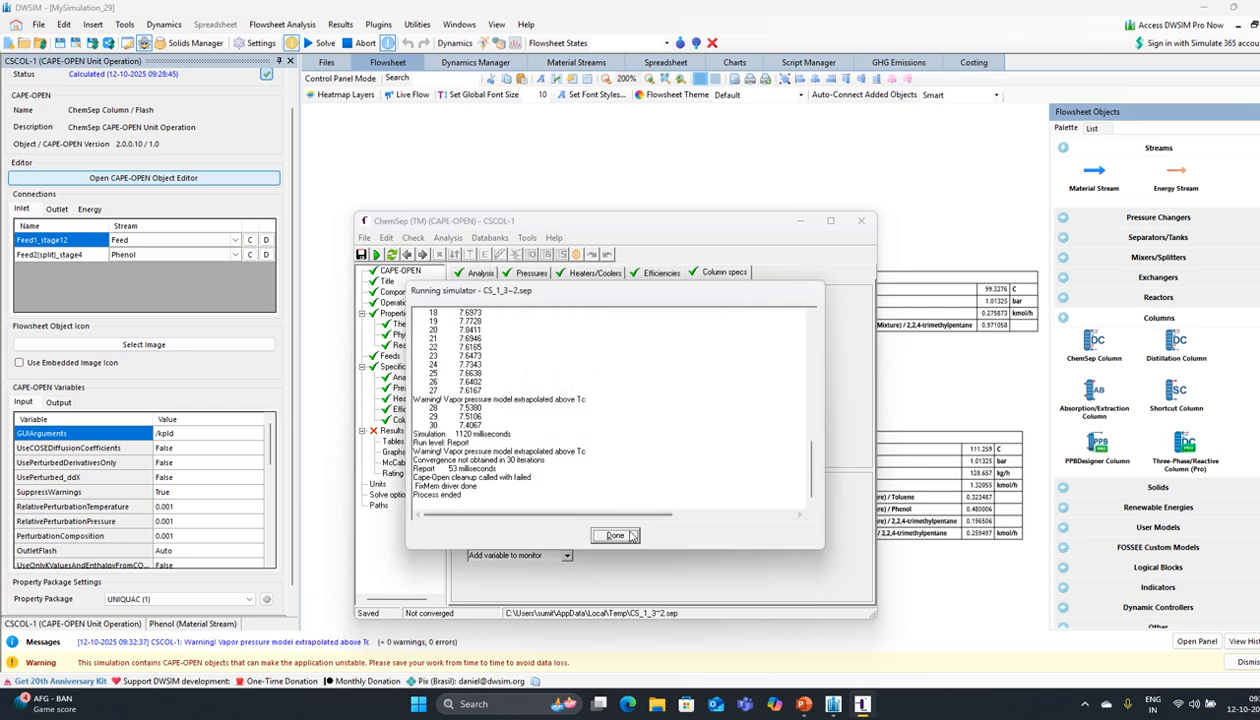
{"action": "left_click", "coordinate": [630, 535]}
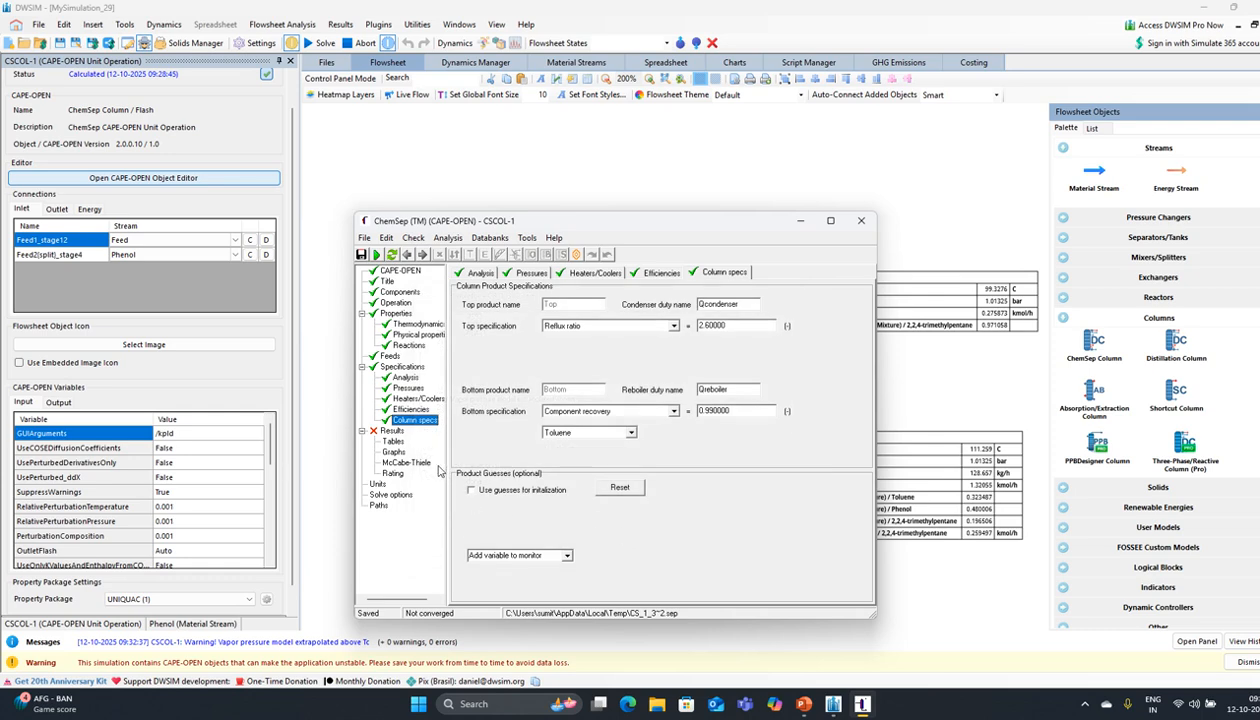
Step: Raise the reflux ratio to 2.9 and rerun the column
{"action": "left_click", "coordinate": [710, 326]}
{"action": "key", "text": "BackSpace"}
{"action": "type", "text": "9"}
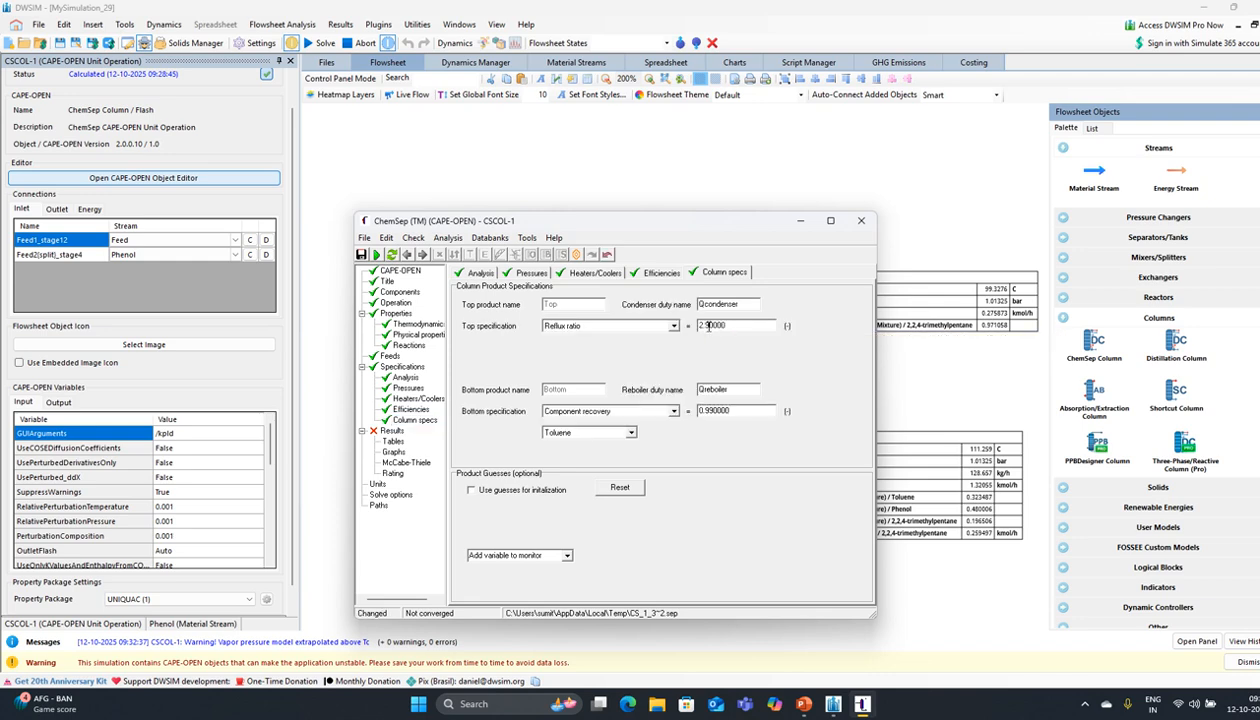
{"action": "left_click", "coordinate": [376, 254]}
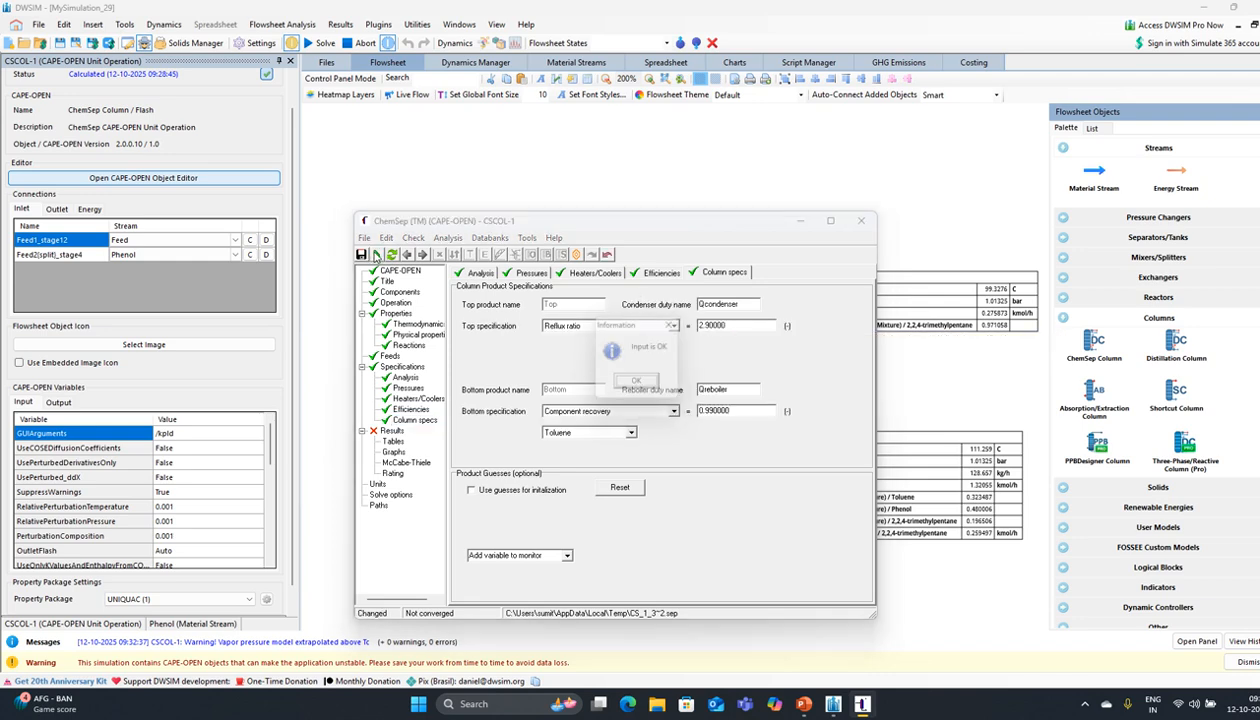
{"action": "left_click", "coordinate": [636, 390]}
{"action": "left_click", "coordinate": [598, 388]}
{"action": "left_click", "coordinate": [568, 386]}
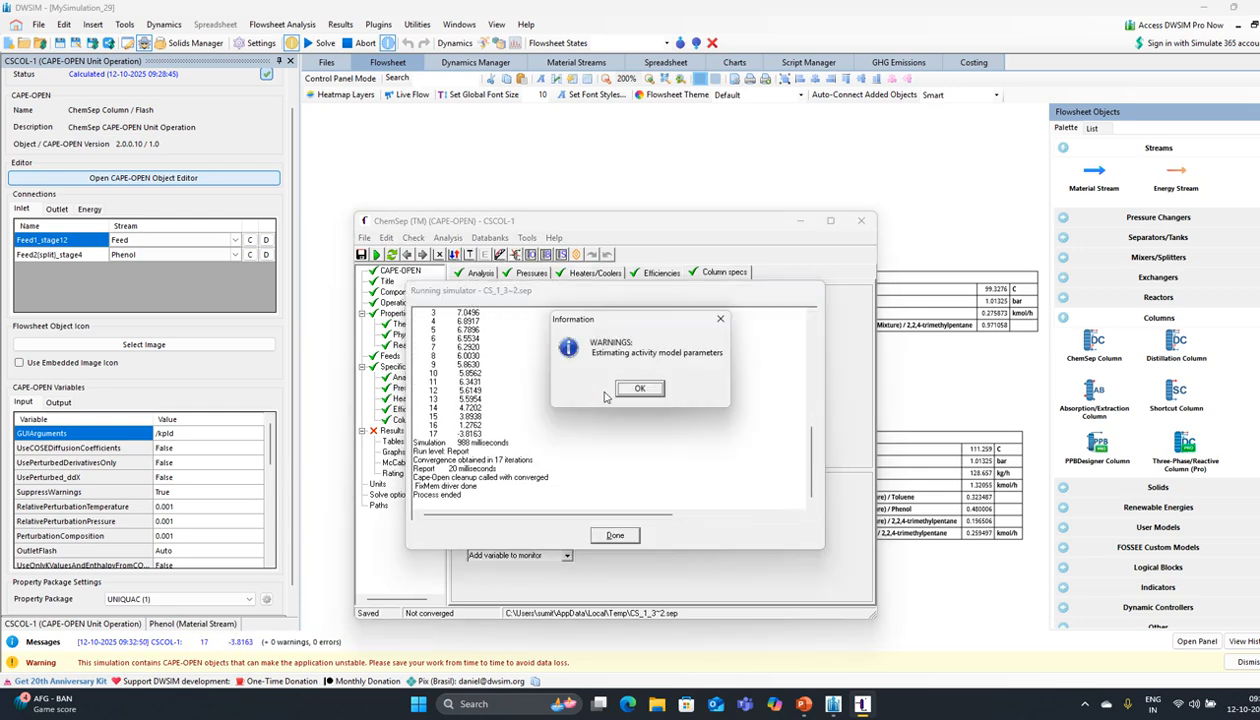
{"action": "left_click", "coordinate": [638, 389]}
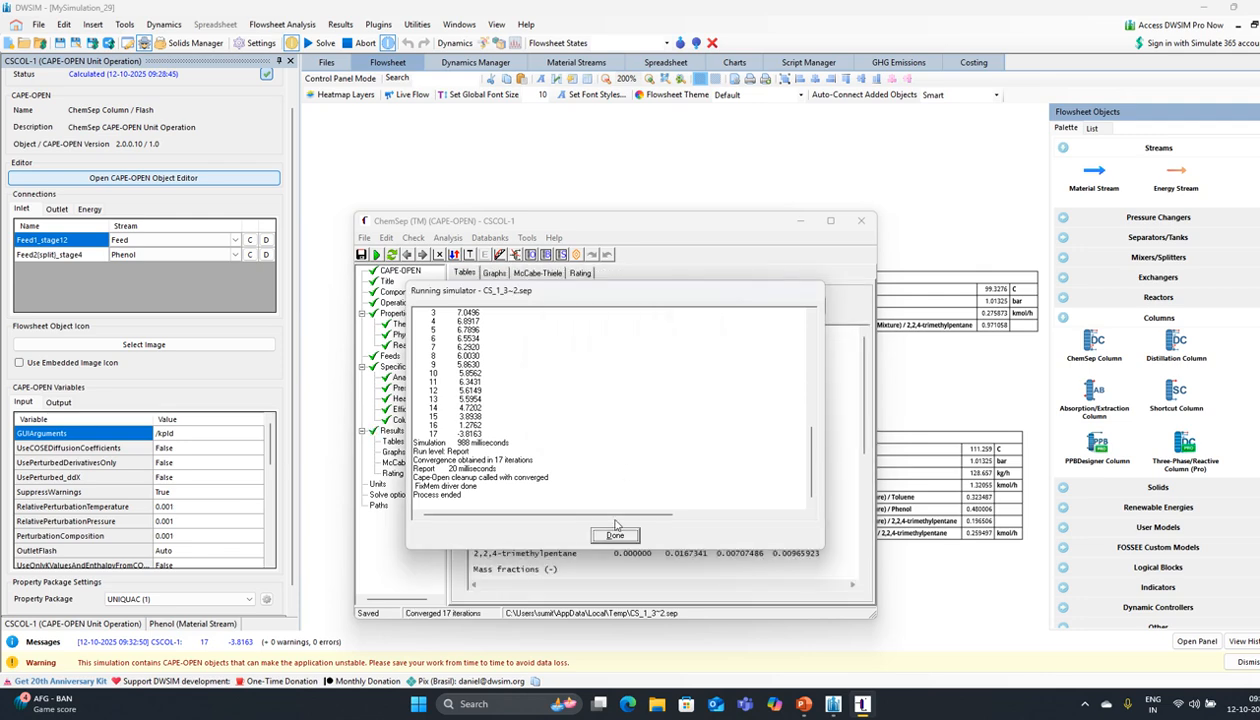
{"action": "left_click", "coordinate": [614, 535]}
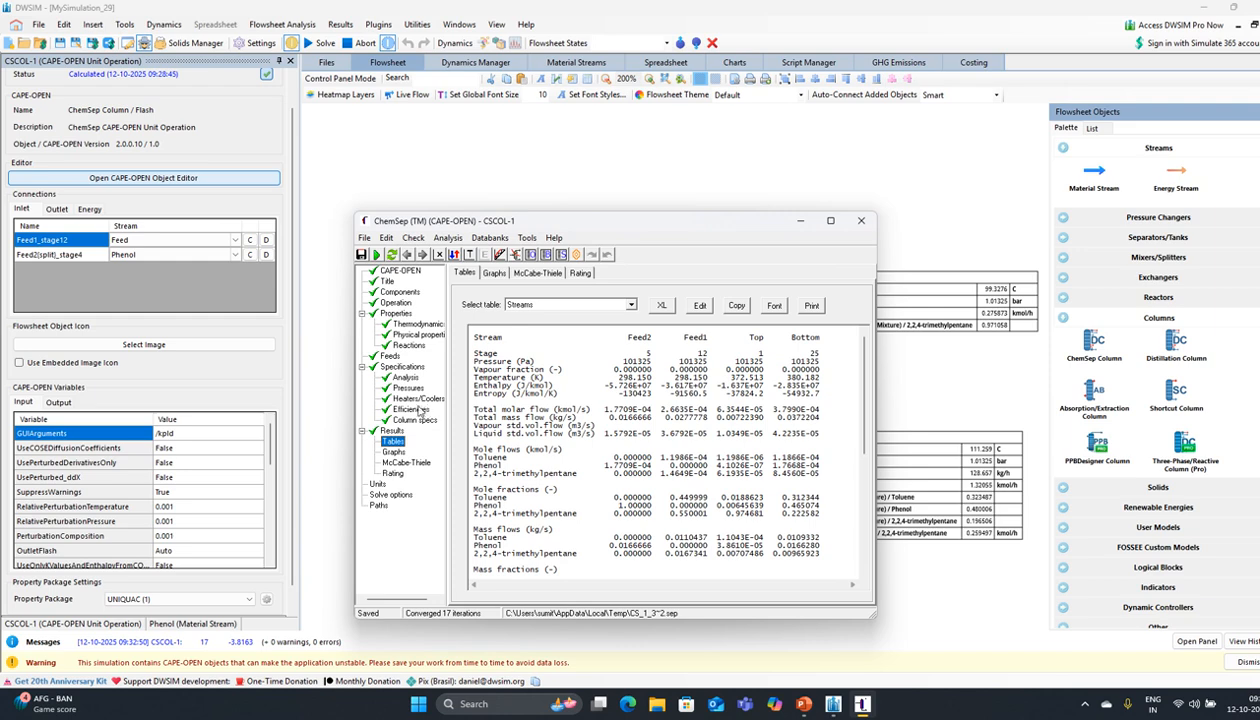
Step: Move the phenol feed to stage 4 (feeds 4,12) and rerun
{"action": "left_click", "coordinate": [404, 313]}
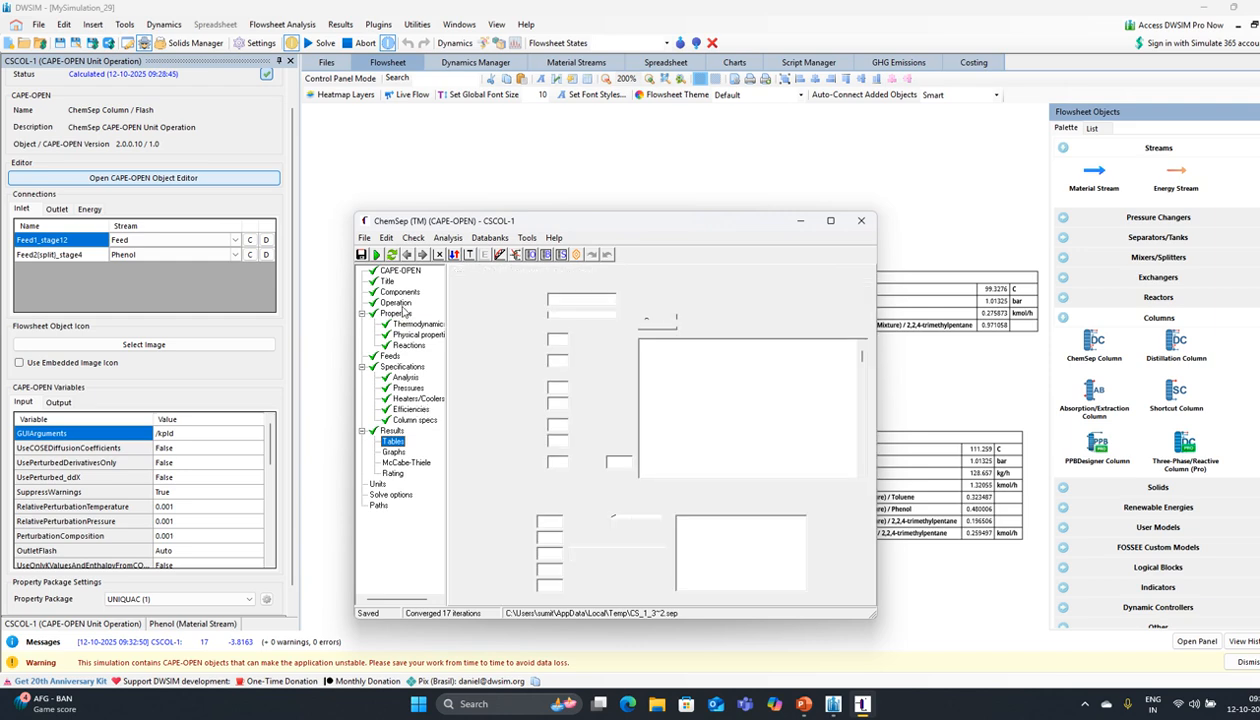
{"action": "left_click", "coordinate": [398, 303]}
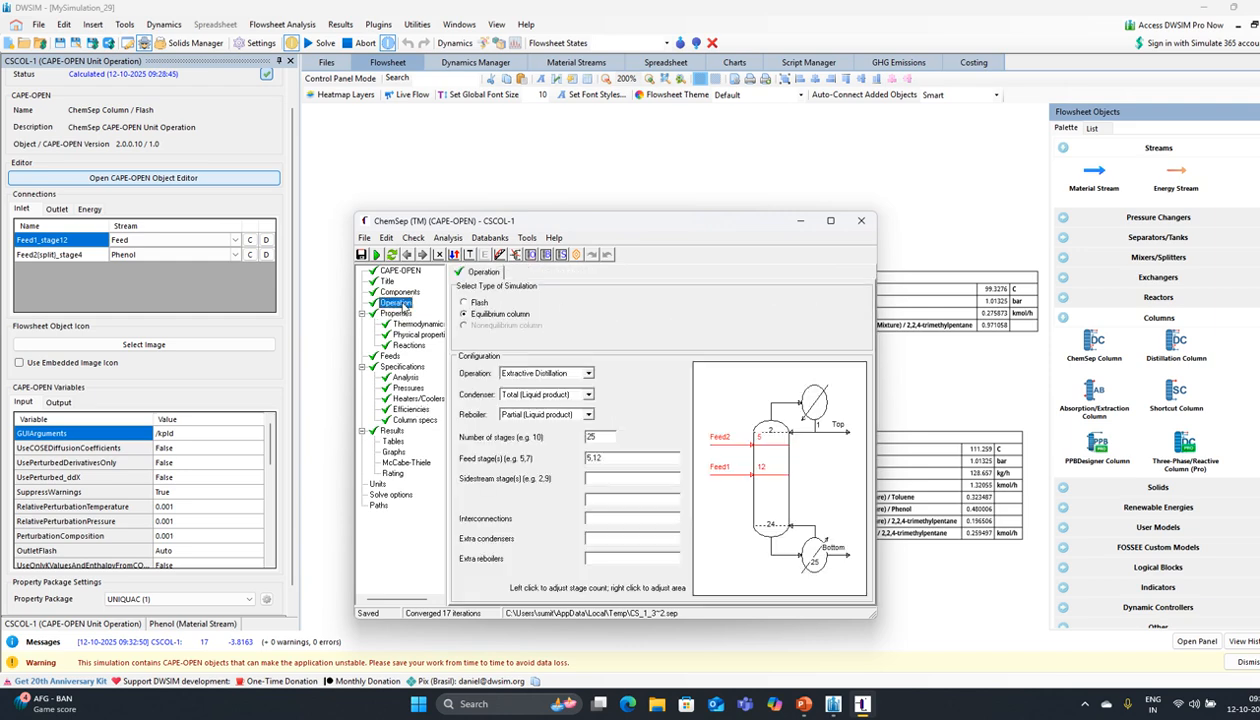
{"action": "left_click", "coordinate": [592, 457]}
{"action": "key", "text": "Return"}
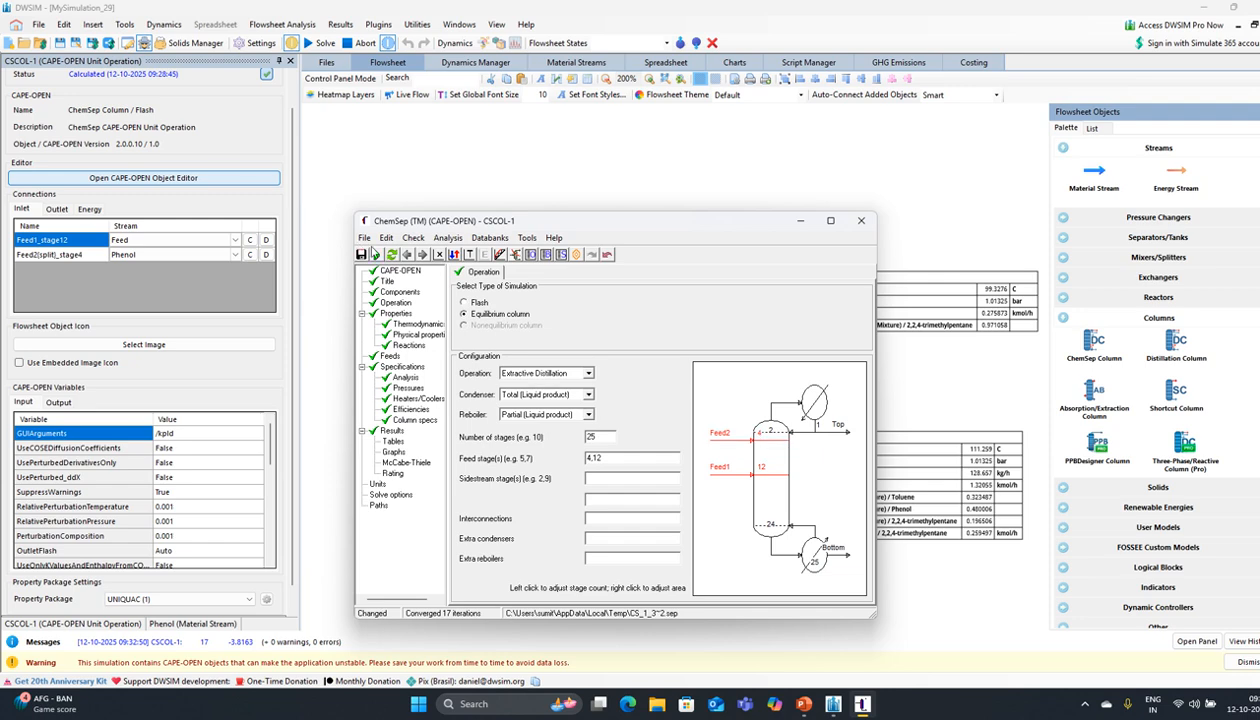
{"action": "left_click", "coordinate": [378, 254]}
{"action": "left_click", "coordinate": [638, 379]}
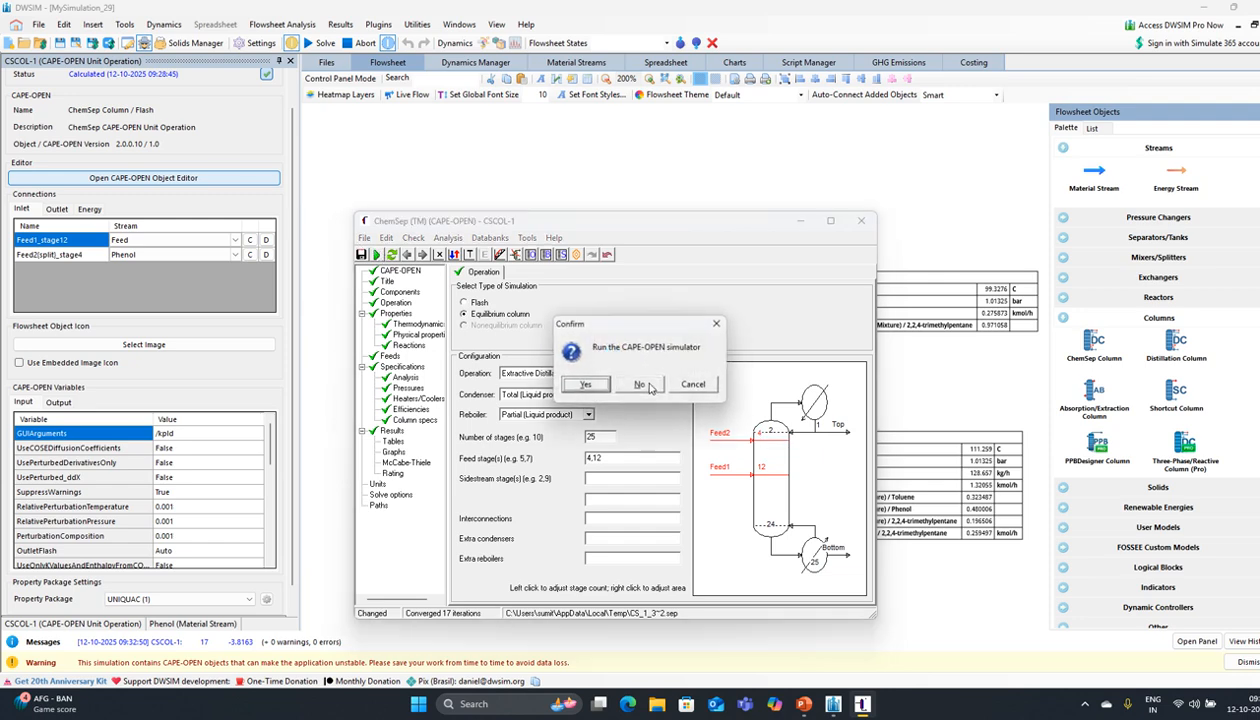
{"action": "left_click", "coordinate": [588, 386]}
{"action": "left_click", "coordinate": [580, 380]}
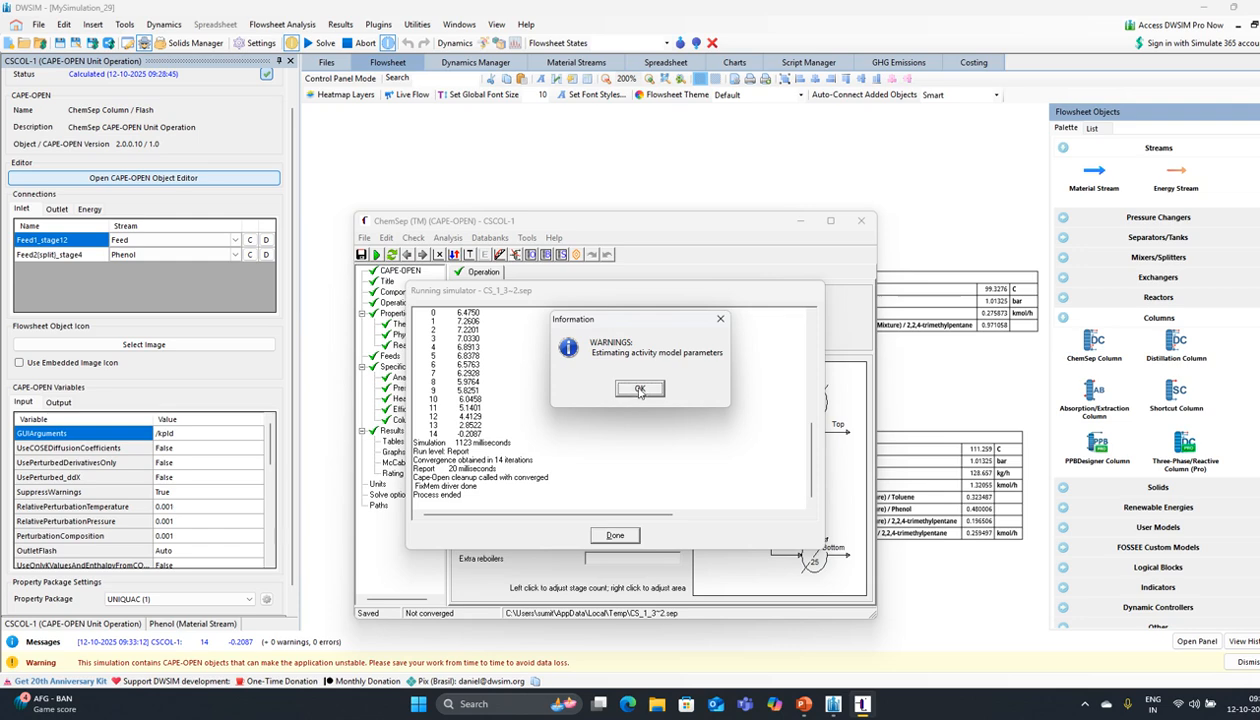
{"action": "left_click", "coordinate": [639, 388]}
{"action": "left_click", "coordinate": [626, 535]}
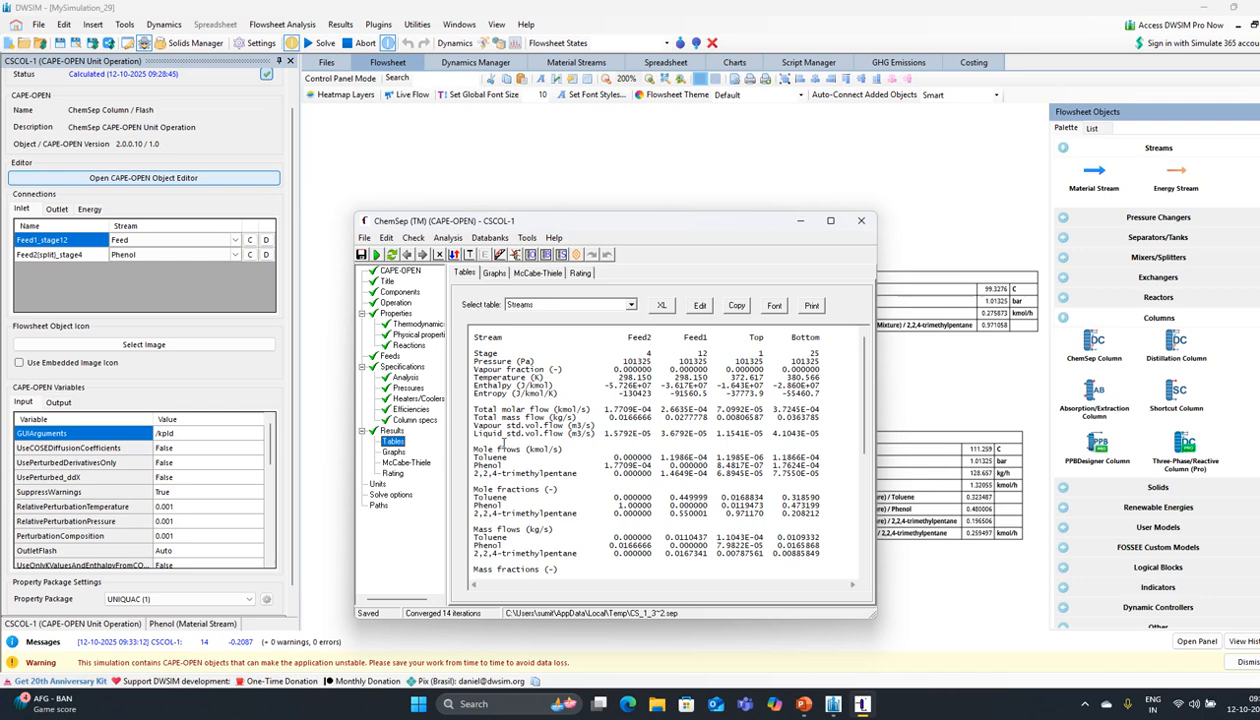
Step: Move the phenol feed to stage 6 (feeds 6,12) and rerun; it does not converge
{"action": "left_click", "coordinate": [395, 302]}
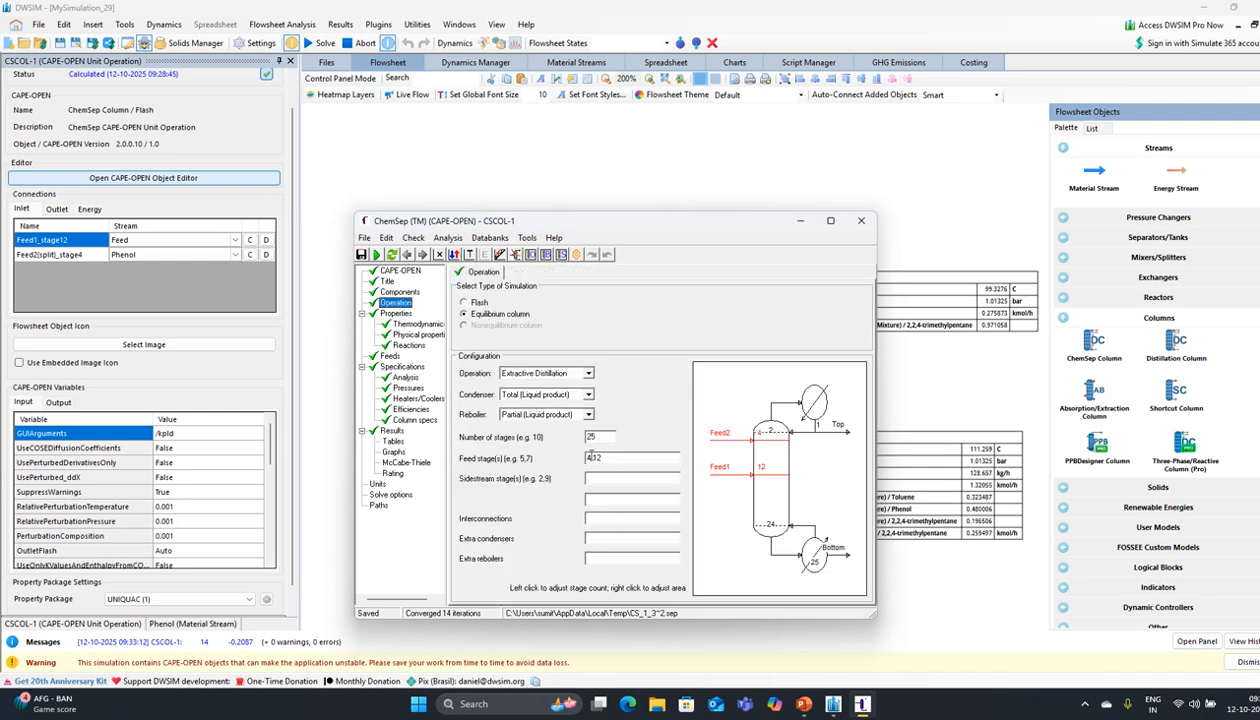
{"action": "left_click", "coordinate": [592, 458]}
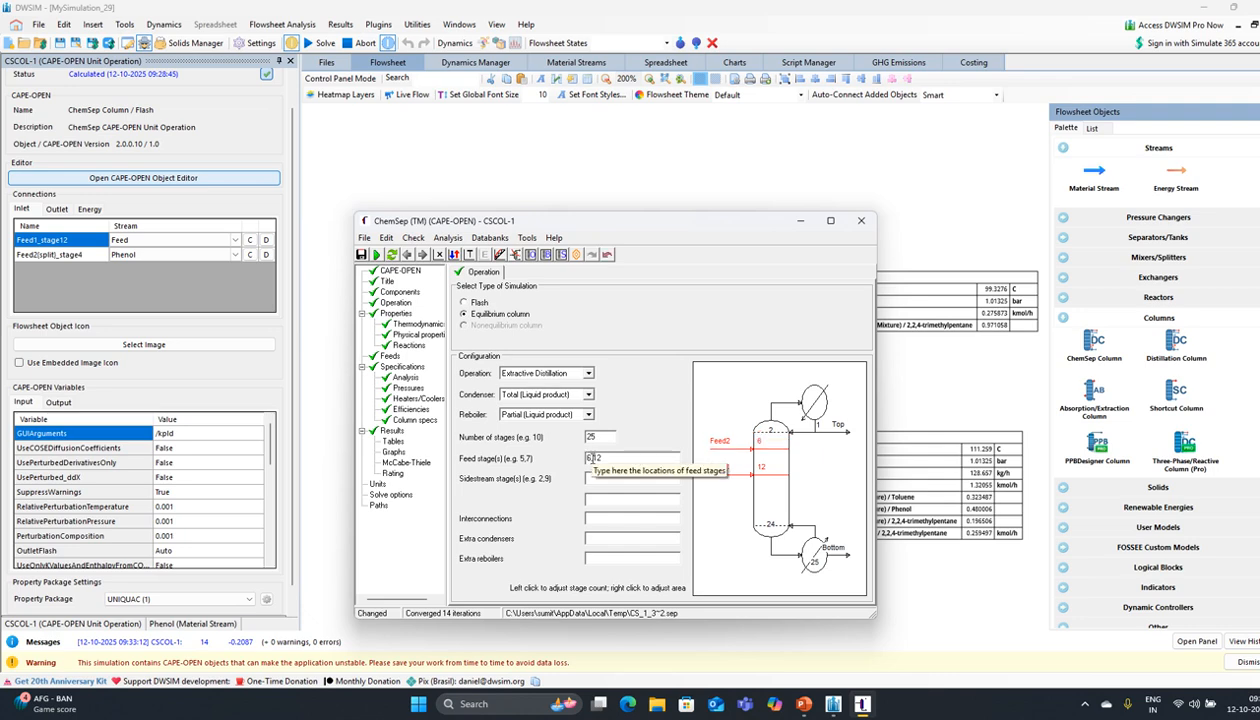
{"action": "left_click", "coordinate": [372, 258]}
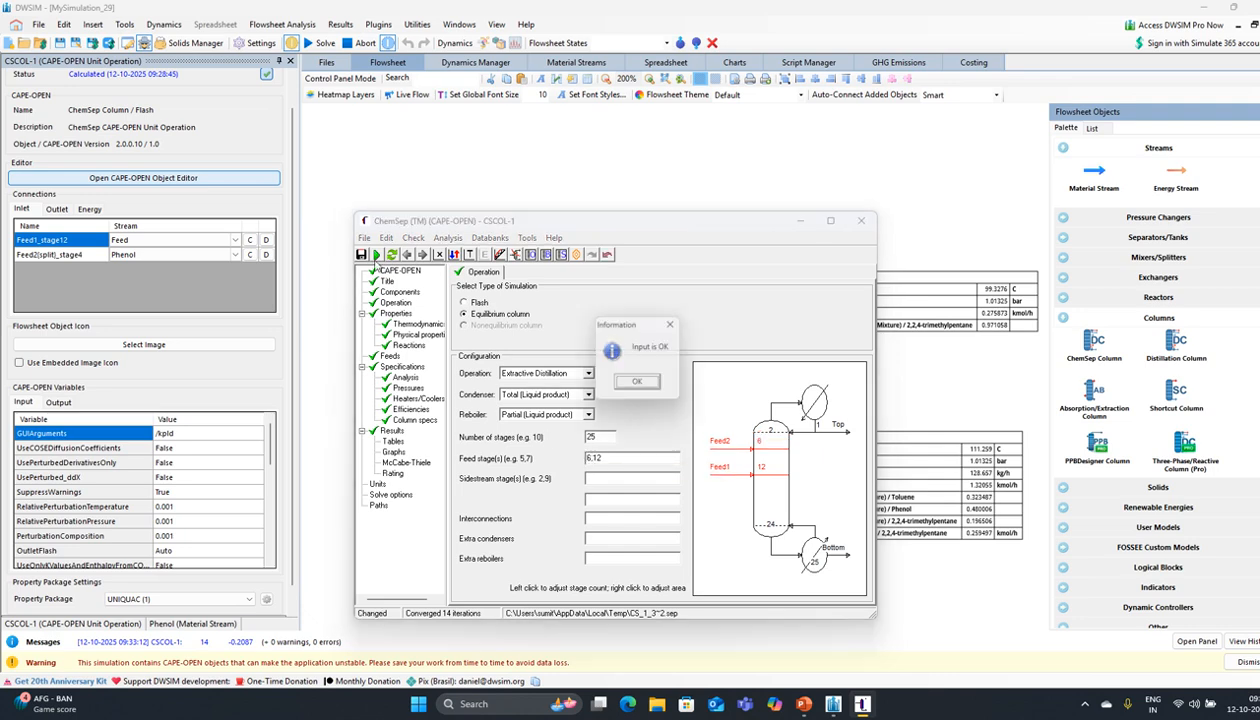
{"action": "left_click", "coordinate": [640, 385]}
{"action": "left_click", "coordinate": [586, 383]}
{"action": "left_click", "coordinate": [592, 382]}
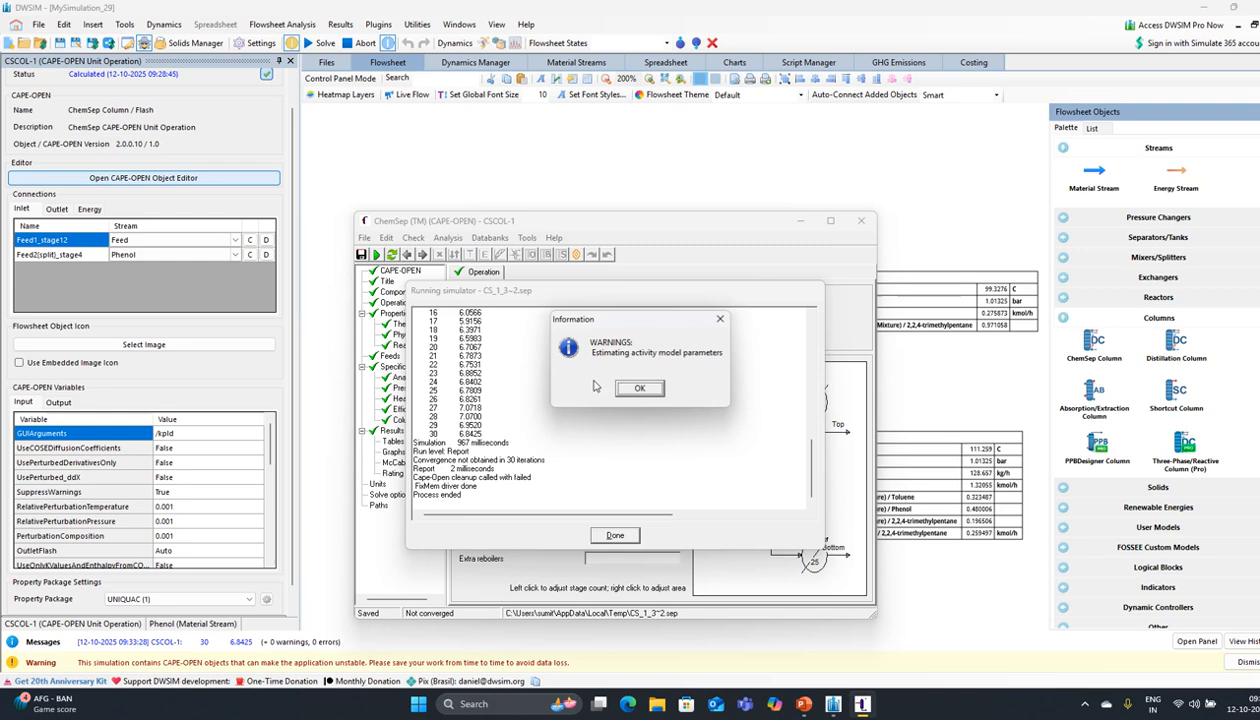
{"action": "left_click", "coordinate": [641, 390]}
{"action": "left_click", "coordinate": [630, 532]}
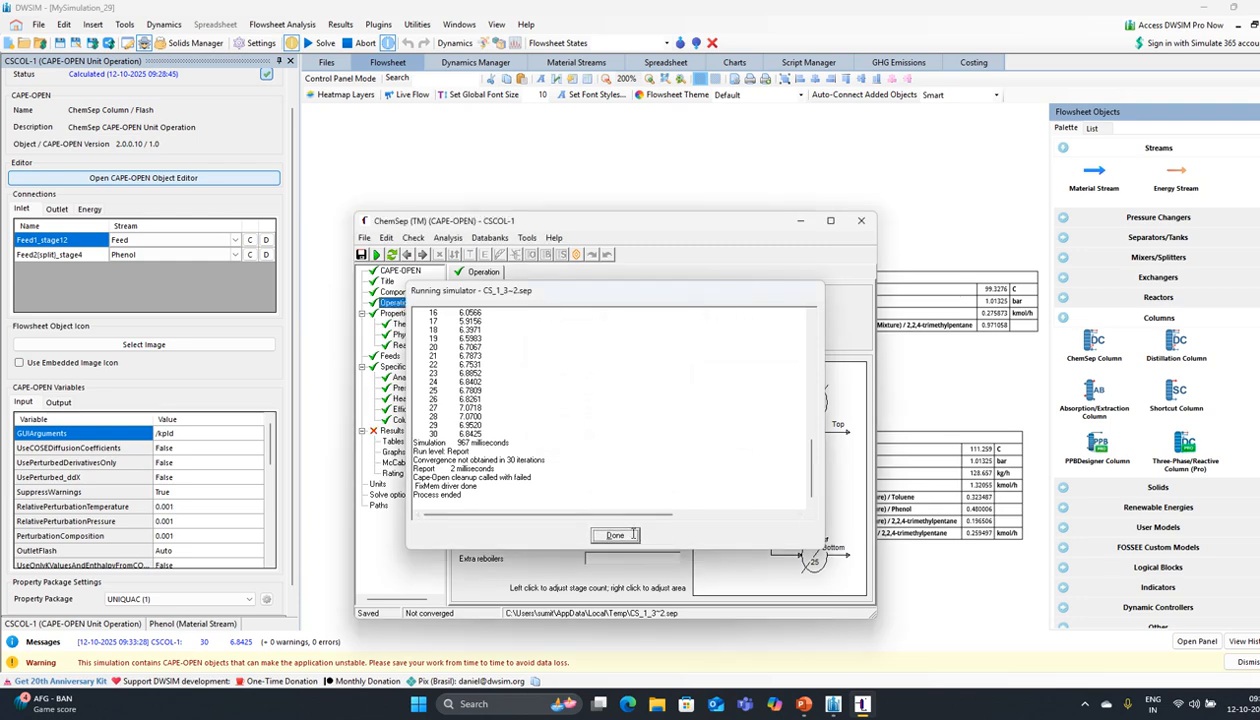
{"action": "left_click", "coordinate": [393, 441]}
Step: Reset the reflux ratio to 2.5, rerun to convergence in 17 iterations, and close the ChemSep editor
{"action": "left_click", "coordinate": [403, 419]}
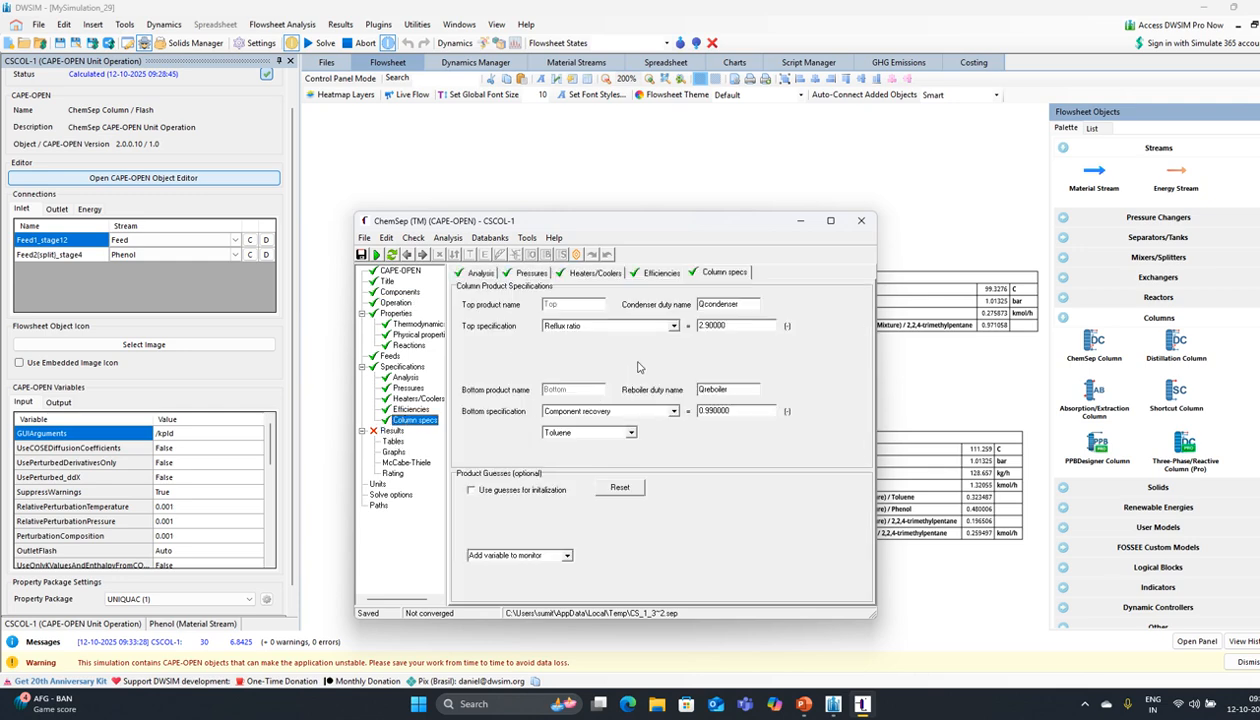
{"action": "left_click", "coordinate": [711, 327]}
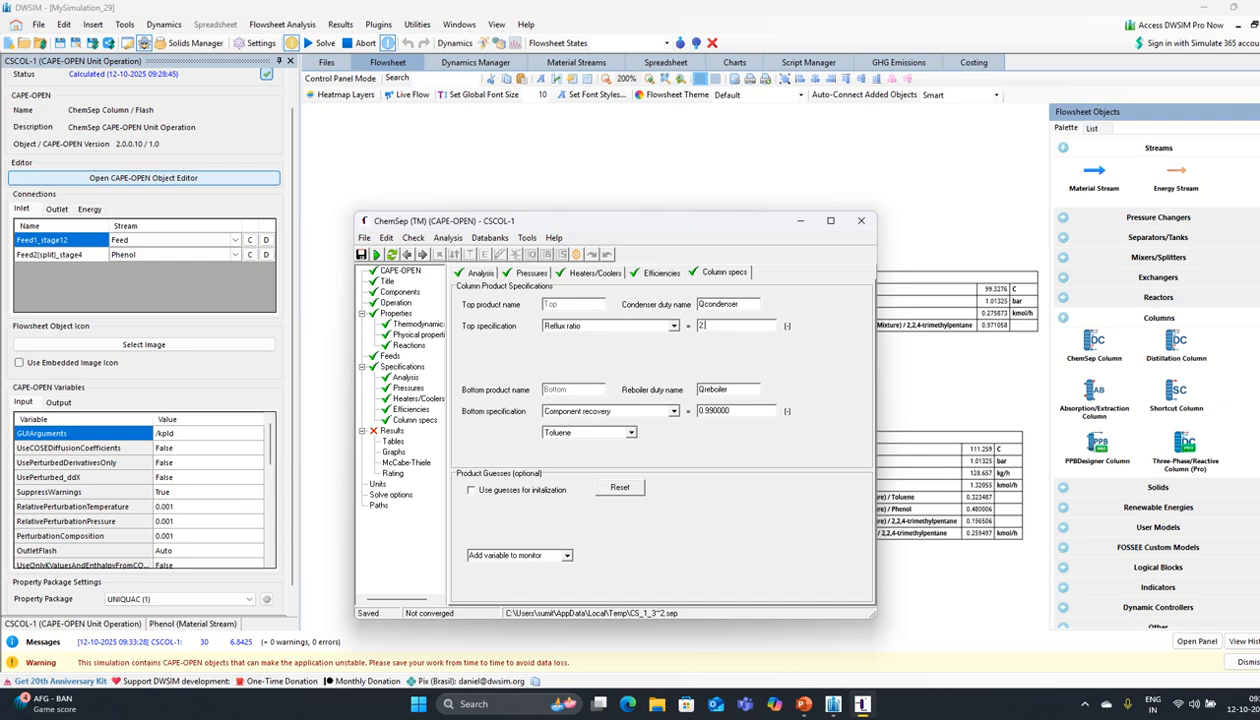
{"action": "type", "text": ".5"}
{"action": "left_click", "coordinate": [376, 255]}
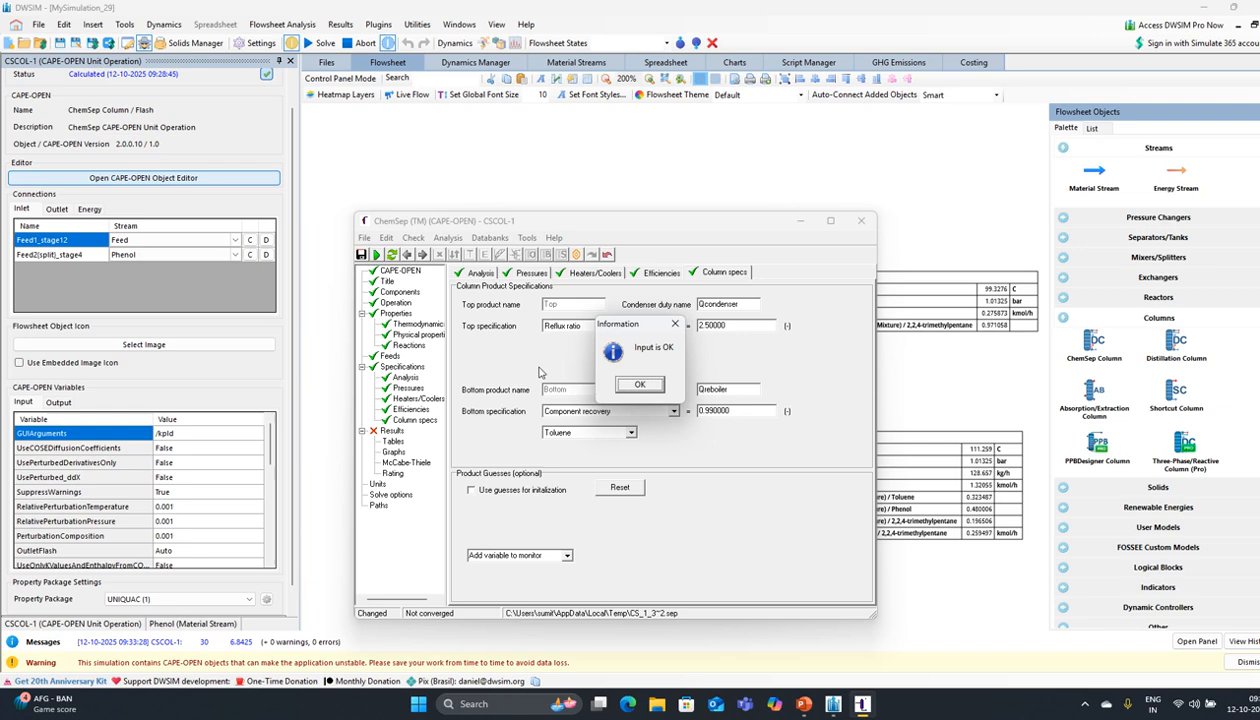
{"action": "left_click", "coordinate": [638, 385]}
{"action": "left_click", "coordinate": [583, 385]}
{"action": "left_click", "coordinate": [587, 384]}
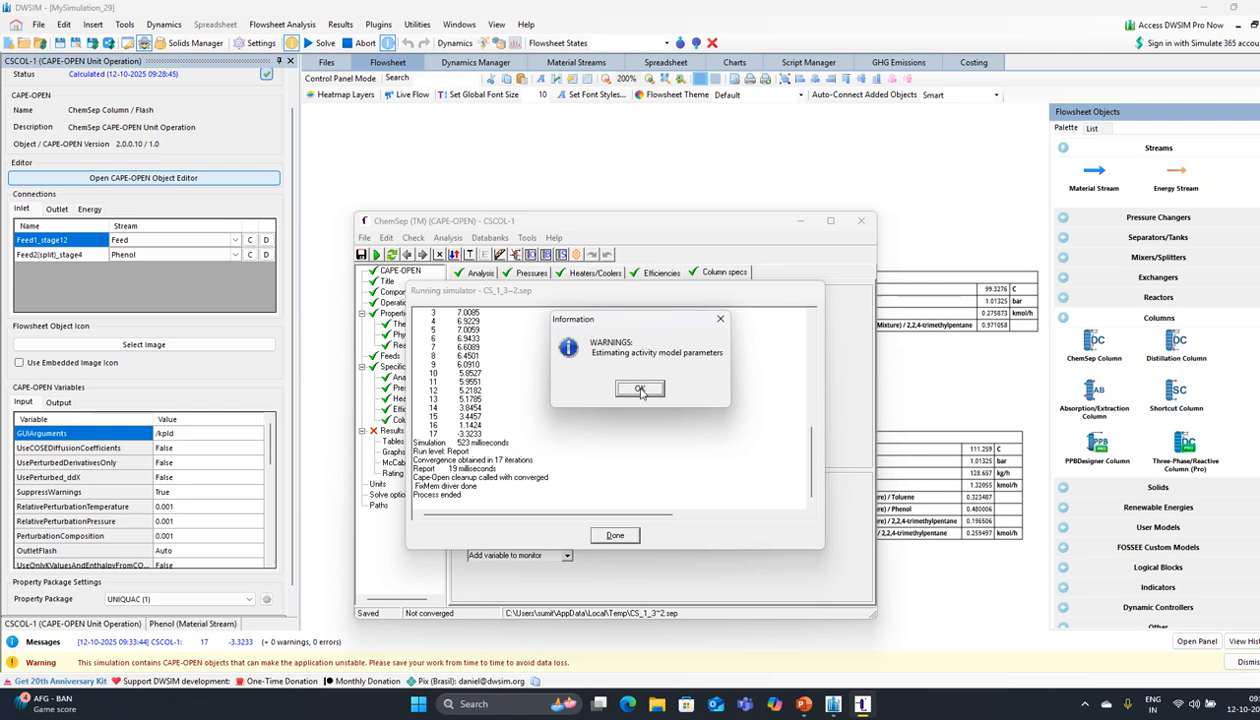
{"action": "left_click", "coordinate": [640, 389]}
{"action": "left_click", "coordinate": [617, 536]}
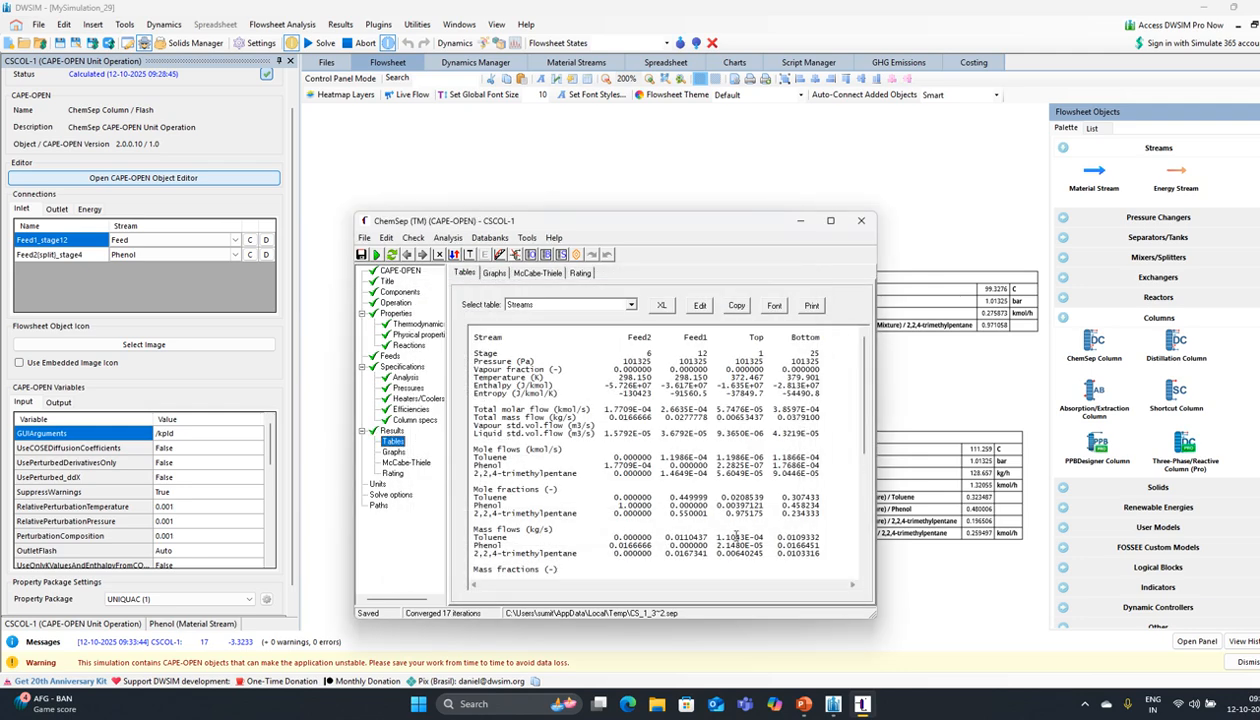
{"action": "left_click", "coordinate": [861, 220]}
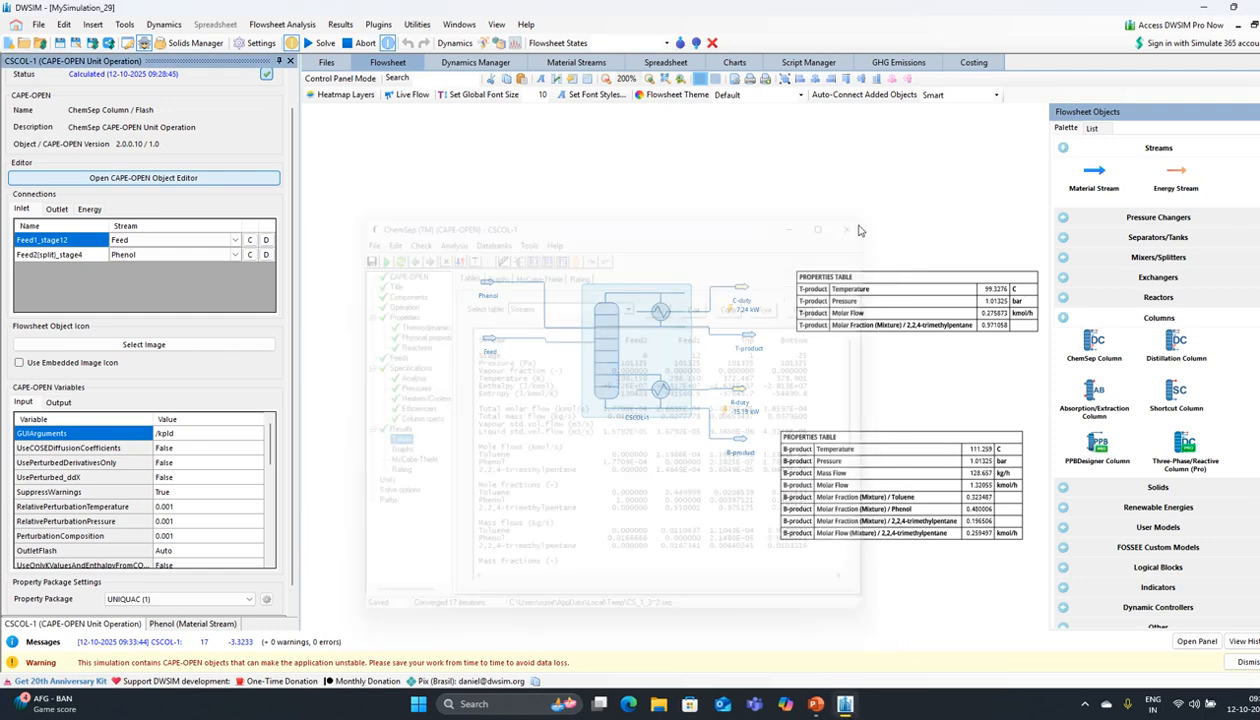
Step: Solve the flowsheet, then save the column input and close the reopened ChemSep editor
{"action": "left_click", "coordinate": [322, 44]}
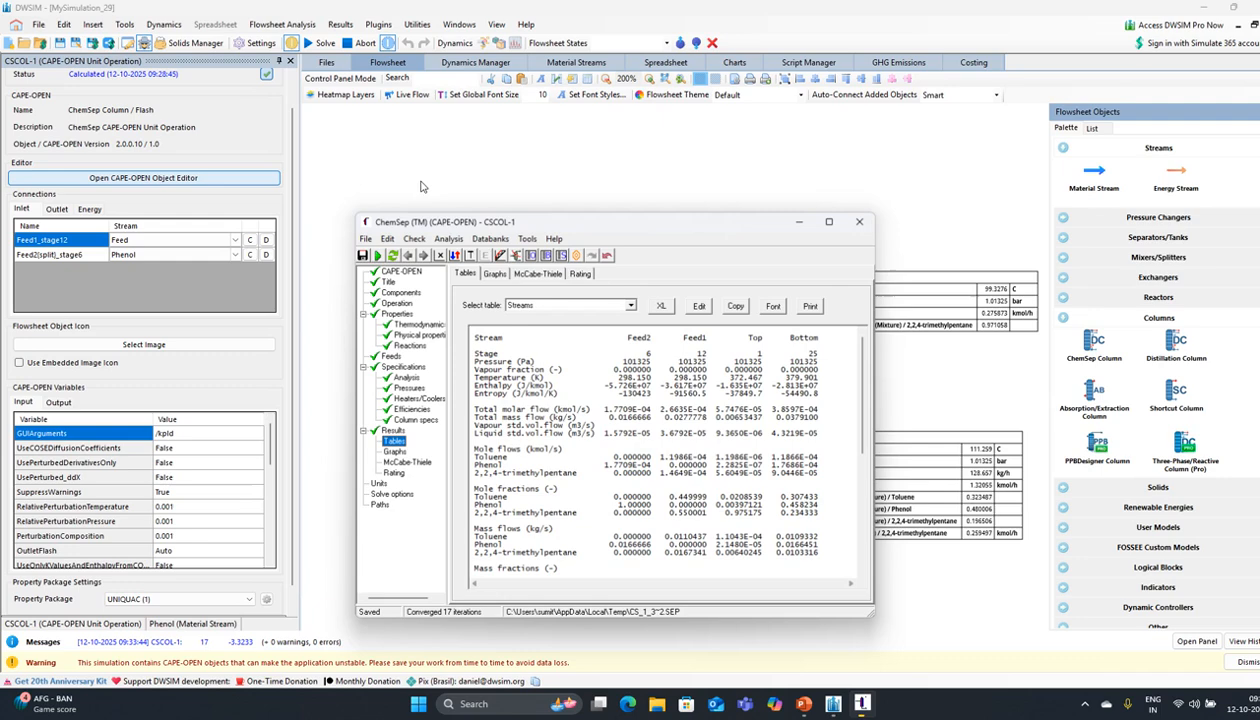
{"action": "left_click", "coordinate": [858, 223]}
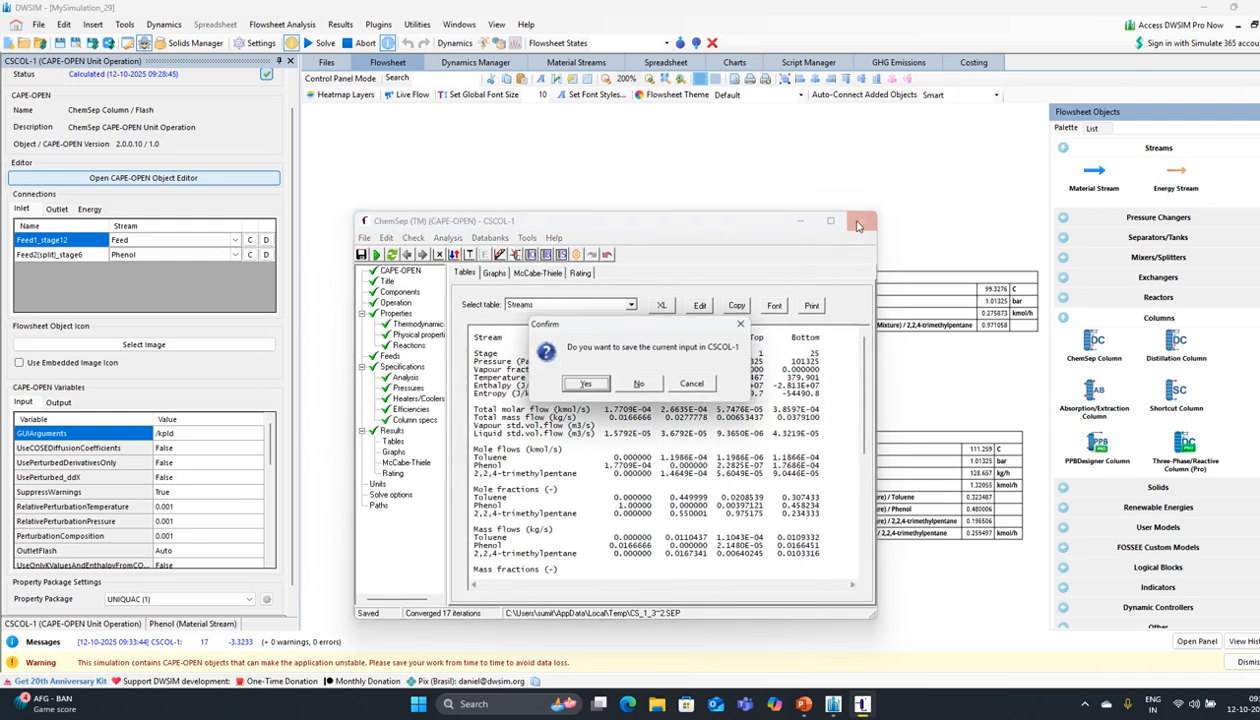
{"action": "left_click", "coordinate": [586, 384]}
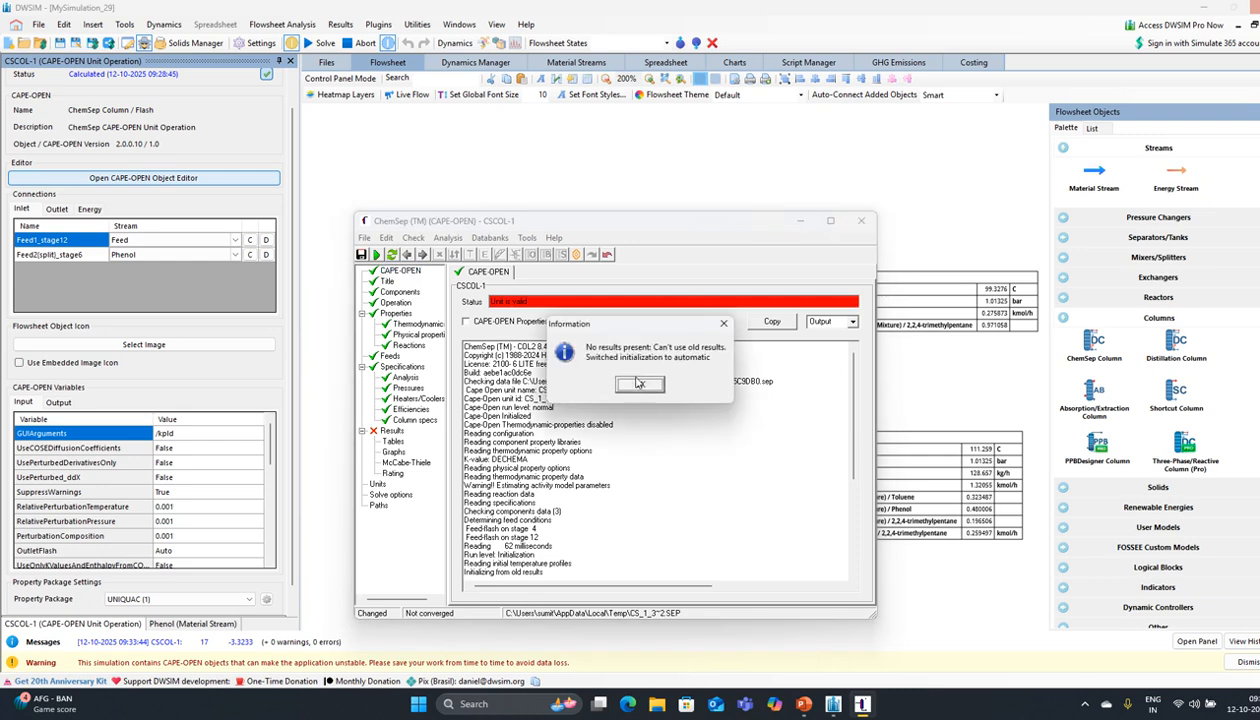
{"action": "left_click", "coordinate": [640, 386]}
{"action": "left_click", "coordinate": [592, 384]}
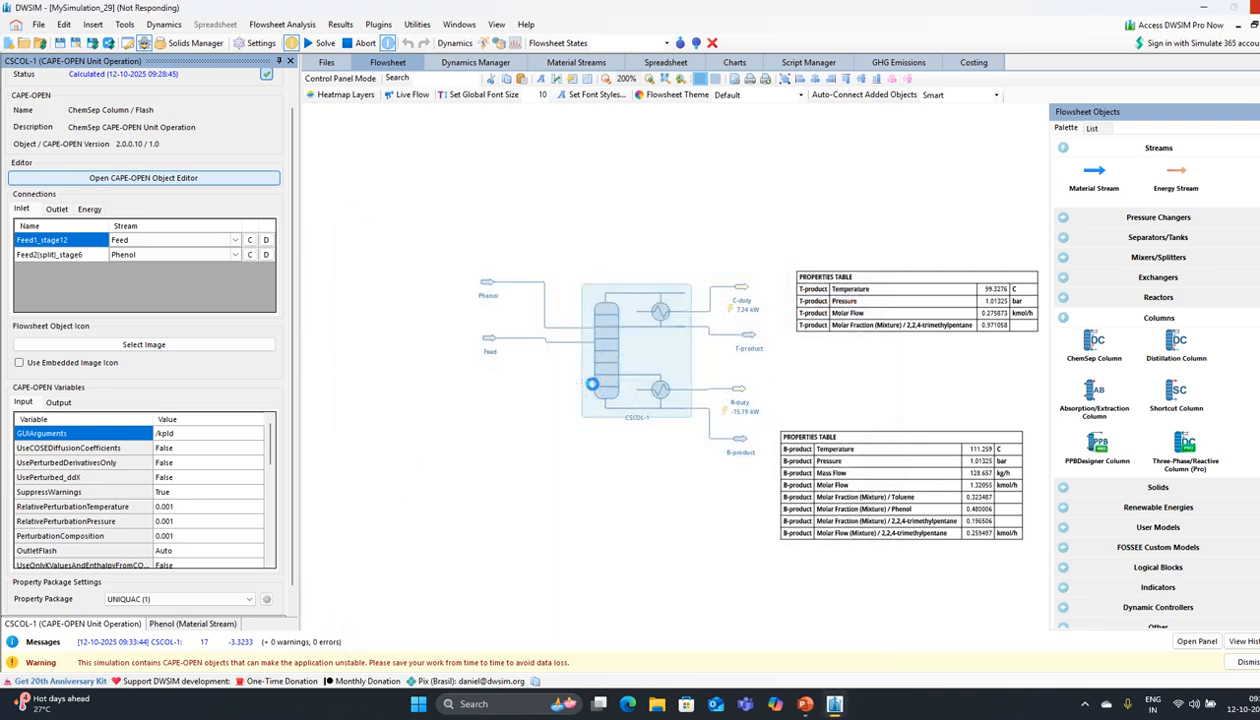
Step: Reopen the CSCOL-1 editor, review its results, and go to Column specs
{"action": "double_click", "coordinate": [597, 386]}
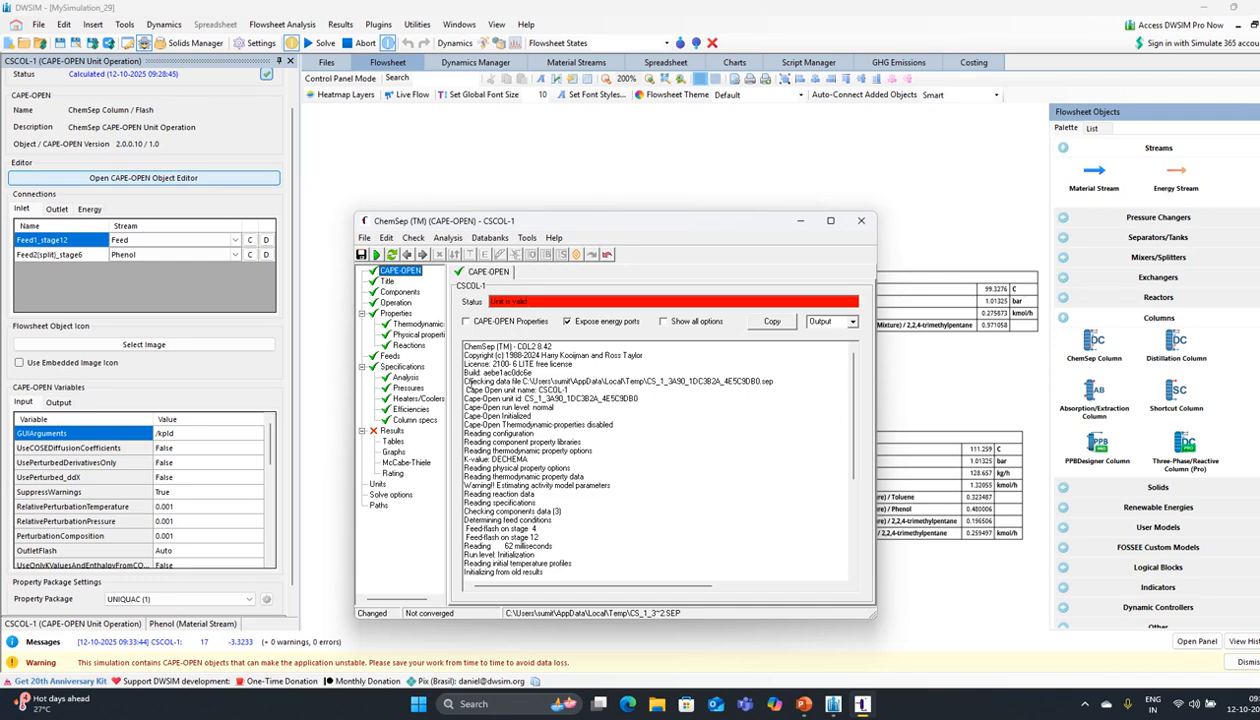
{"action": "left_click", "coordinate": [395, 430]}
{"action": "scroll", "coordinate": [648, 418], "scroll_direction": "down", "scroll_amount": 5}
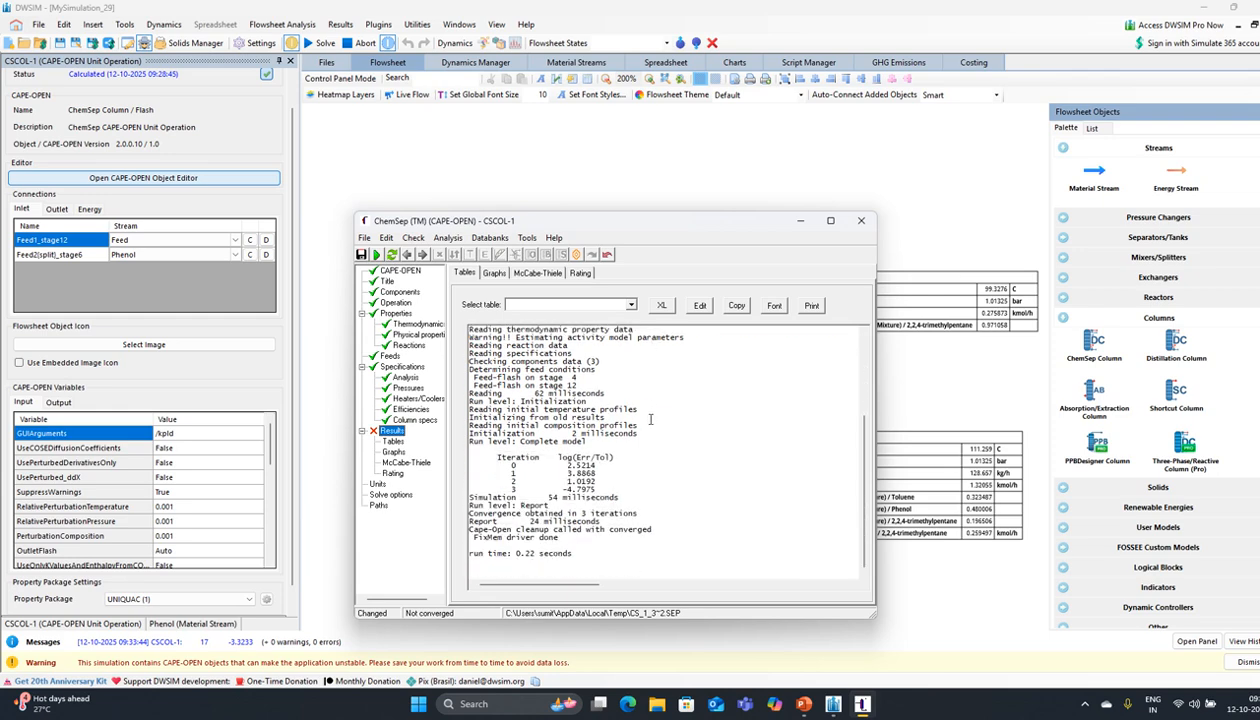
{"action": "left_click", "coordinate": [394, 302]}
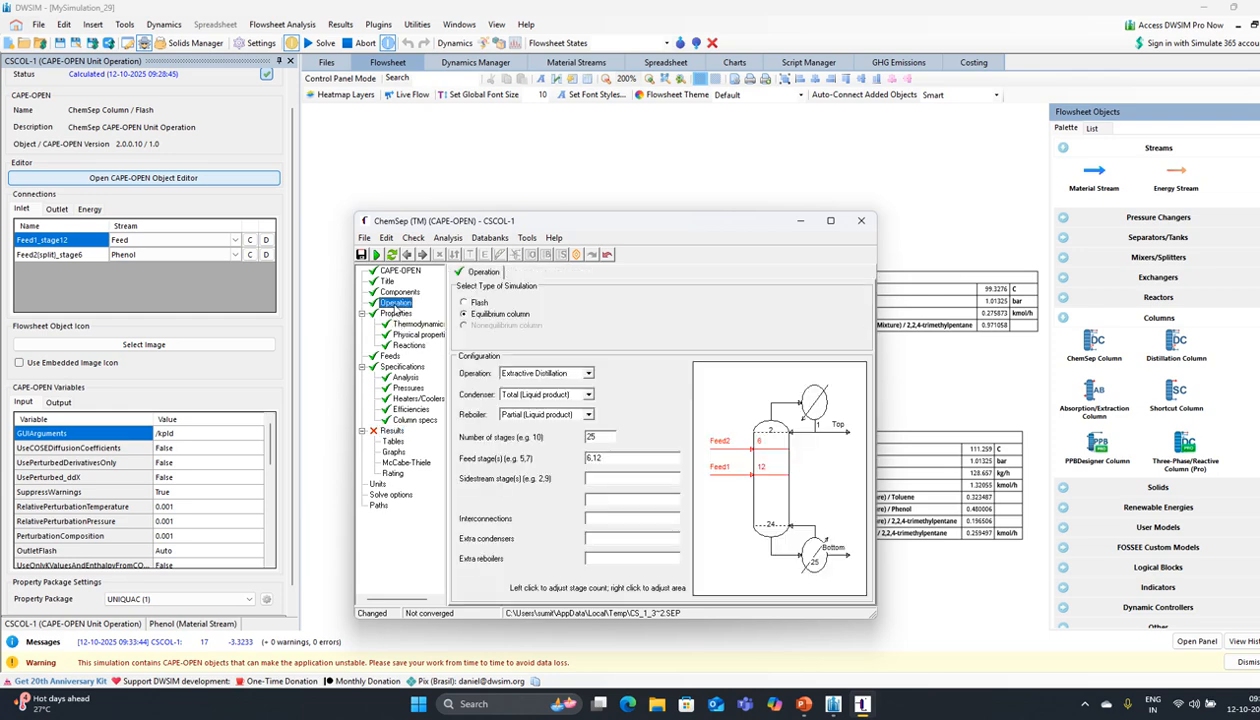
{"action": "left_click", "coordinate": [400, 418]}
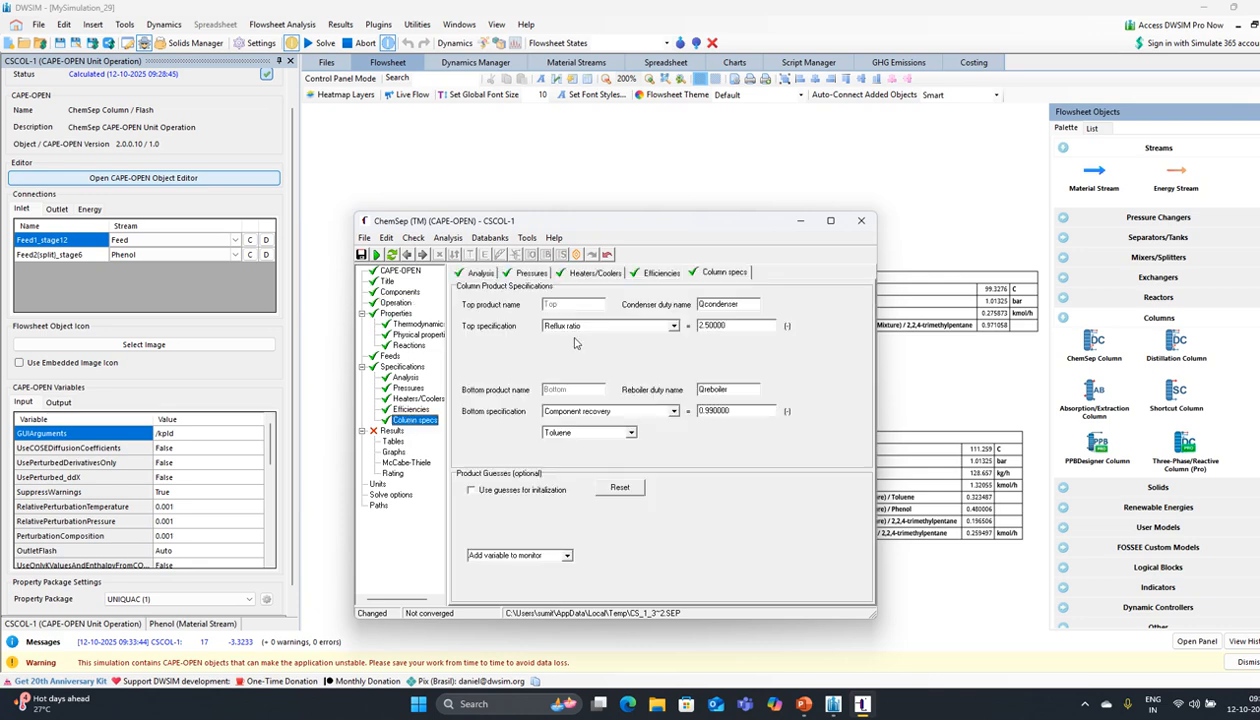
Step: Rerun the column to convergence, close the editor and recalculate the flowsheet
{"action": "left_click", "coordinate": [377, 255]}
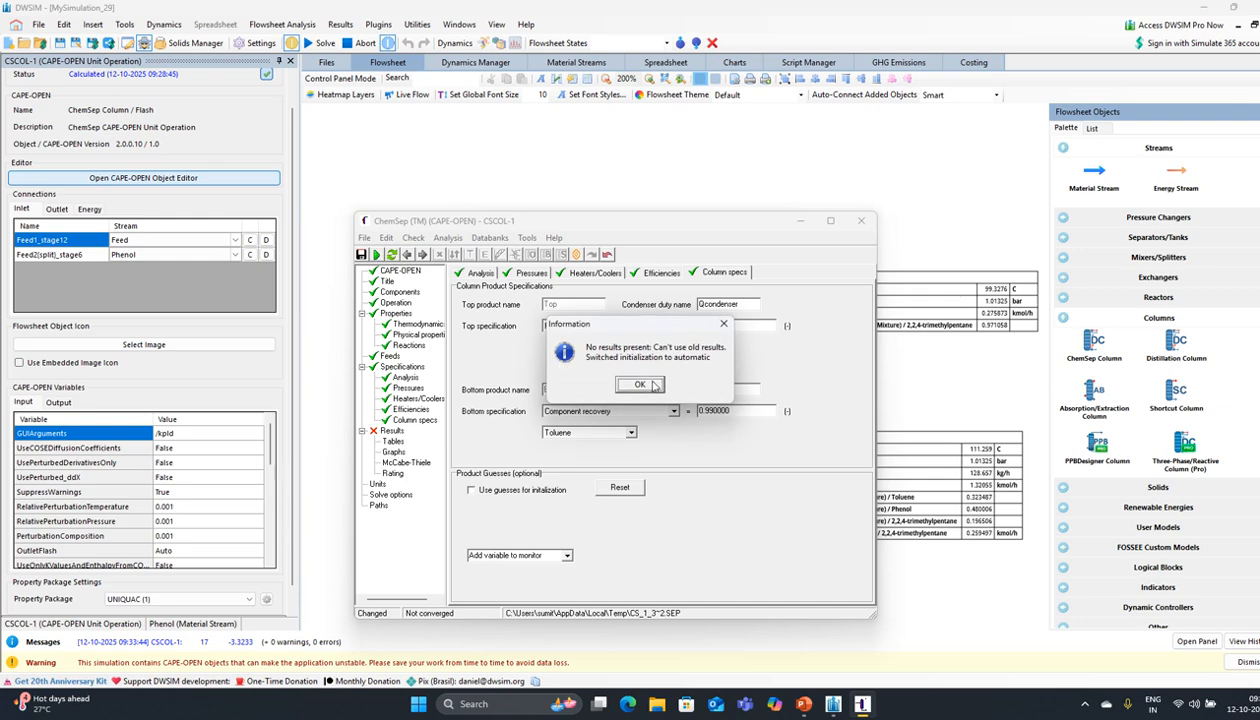
{"action": "left_click", "coordinate": [636, 381]}
{"action": "left_click", "coordinate": [640, 384]}
{"action": "left_click", "coordinate": [577, 388]}
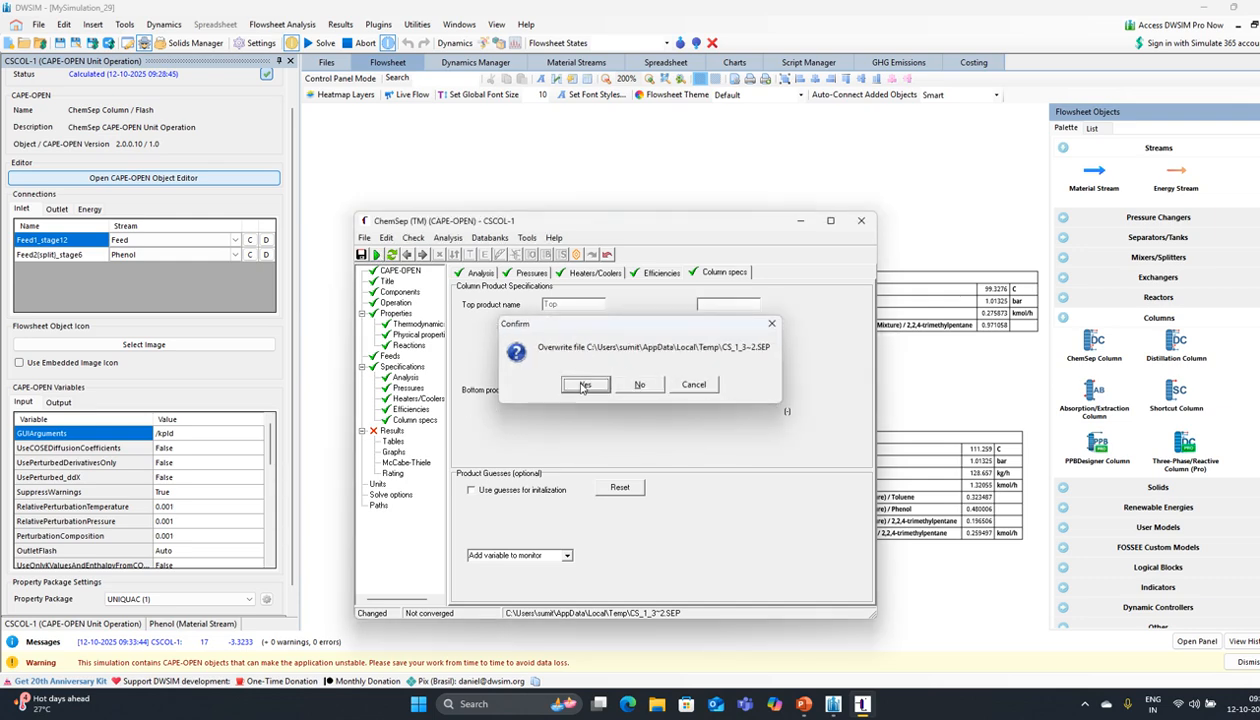
{"action": "left_click", "coordinate": [579, 385]}
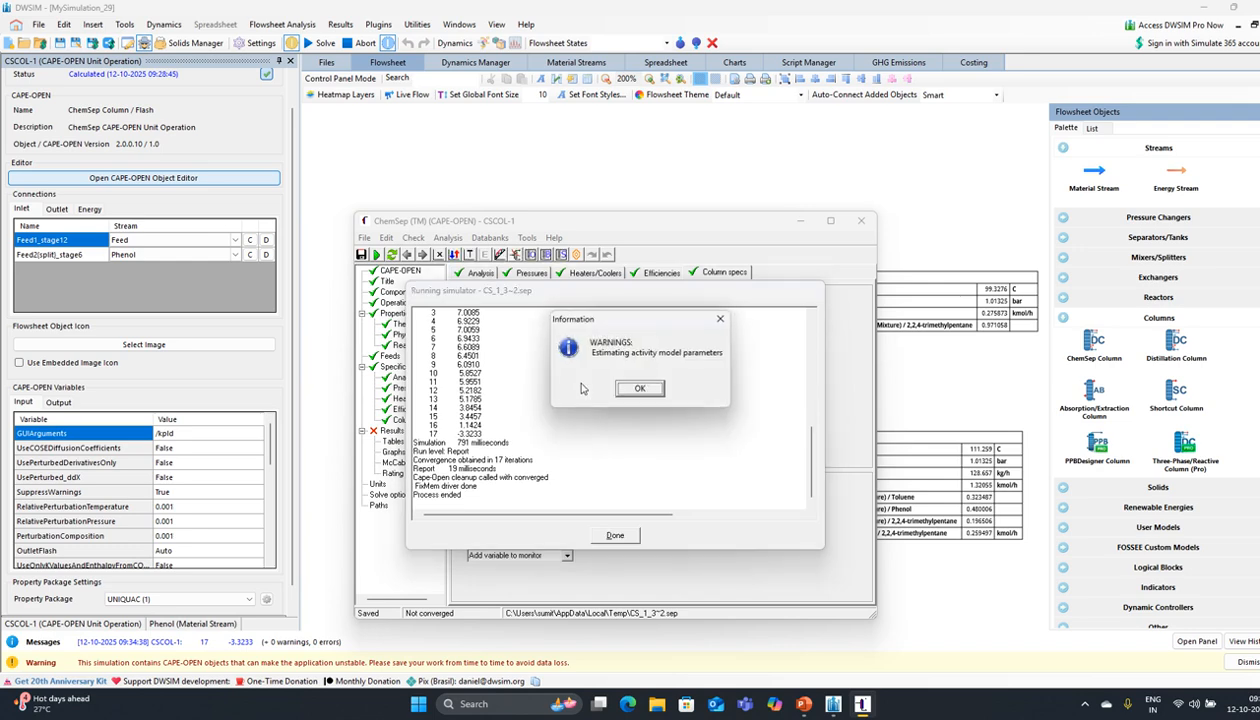
{"action": "left_click", "coordinate": [636, 389]}
{"action": "left_click", "coordinate": [615, 535]}
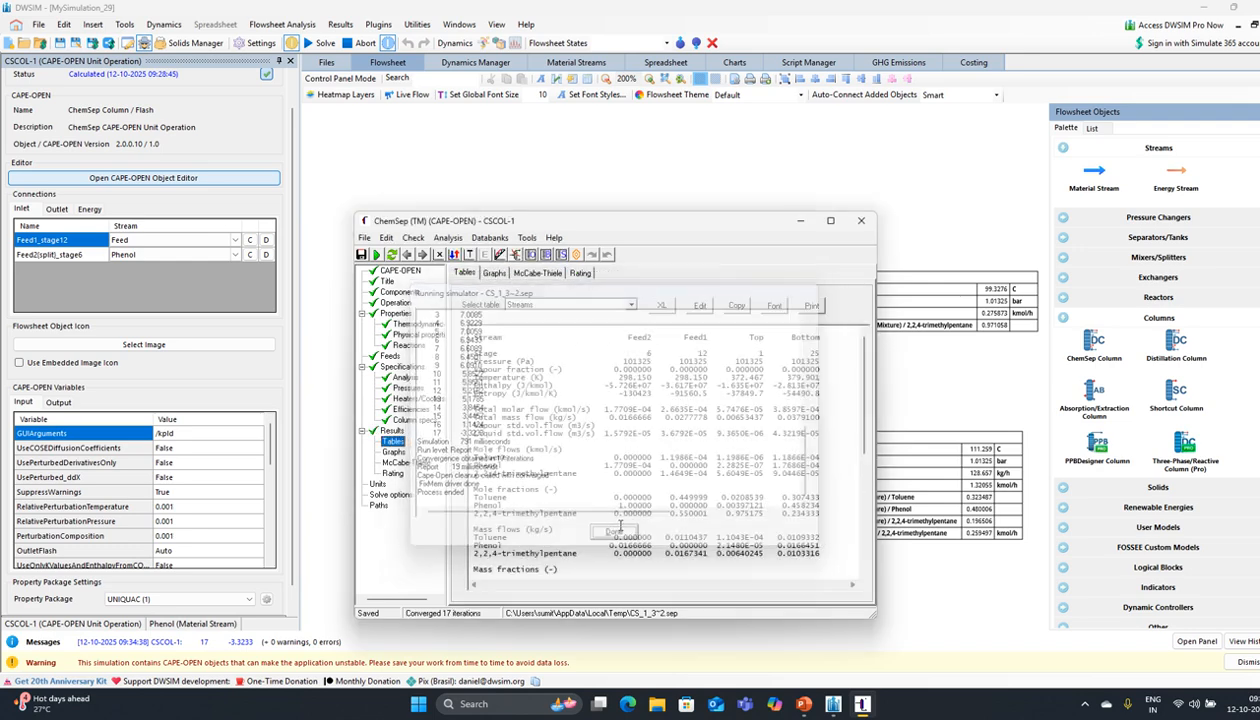
{"action": "left_click", "coordinate": [861, 221]}
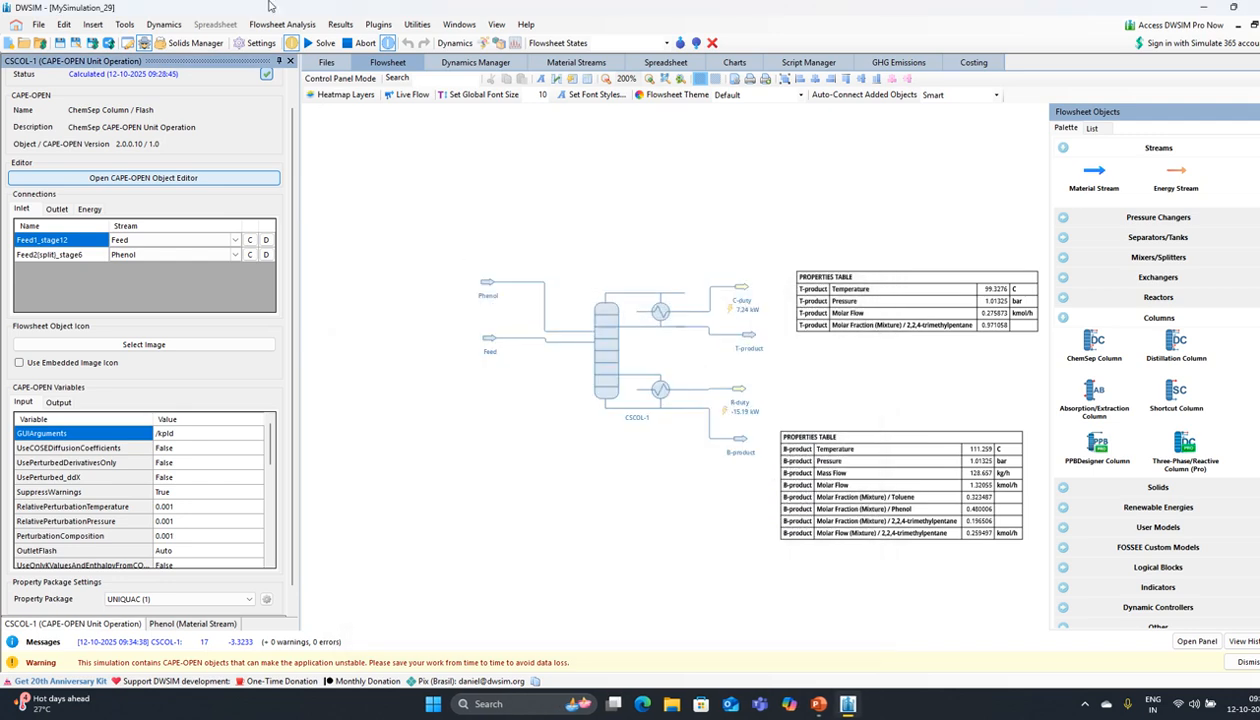
{"action": "left_click", "coordinate": [330, 45]}
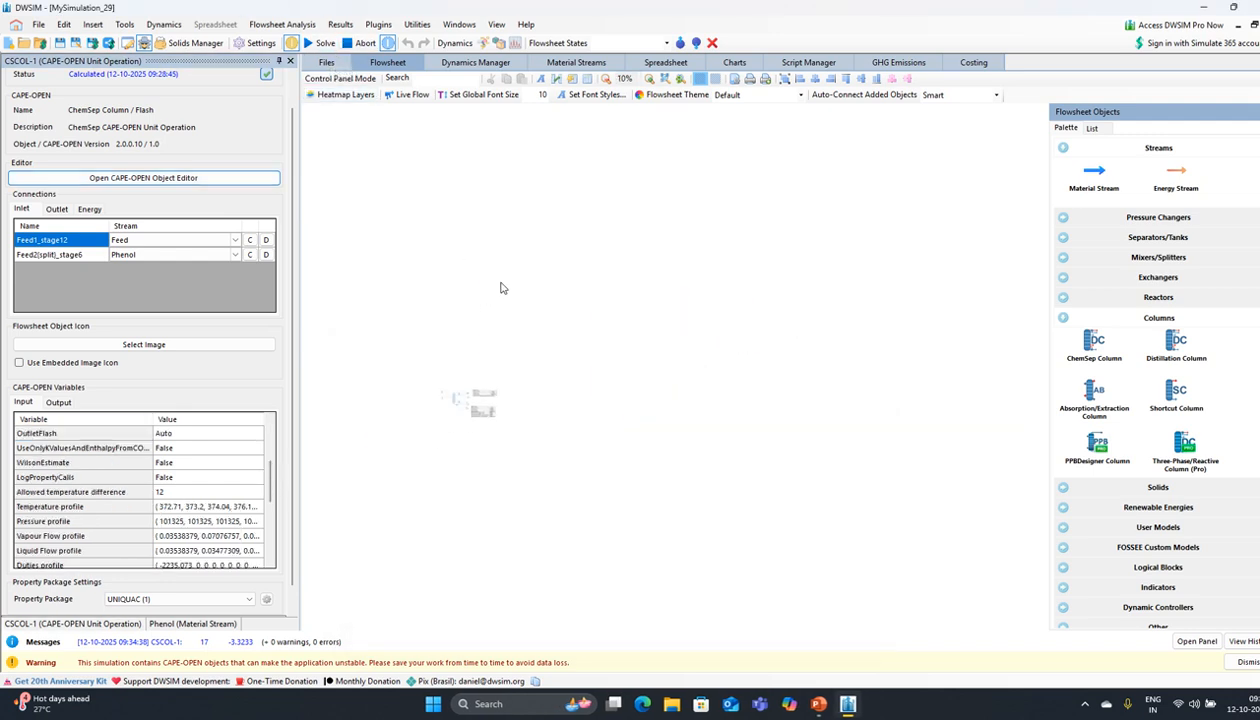
Step: Center the column in view, recalculate the flowsheet past the application error, and reopen the ChemSep editor
{"action": "scroll", "coordinate": [529, 400], "scroll_direction": "up", "scroll_amount": 6}
{"action": "left_click_drag", "start_coordinate": [479, 325], "coordinate": [708, 626]}
{"action": "left_click_drag", "start_coordinate": [567, 411], "coordinate": [601, 467]}
{"action": "scroll", "coordinate": [600, 467], "scroll_direction": "up", "scroll_amount": 3}
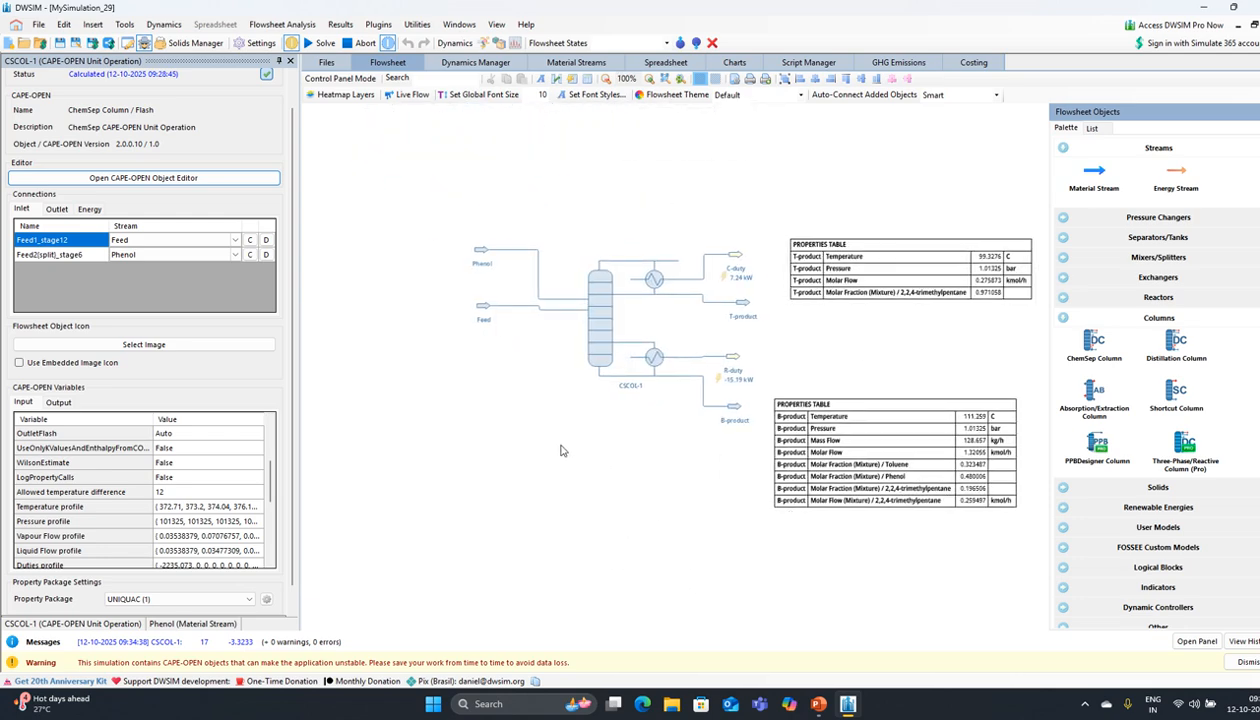
{"action": "left_click", "coordinate": [318, 43]}
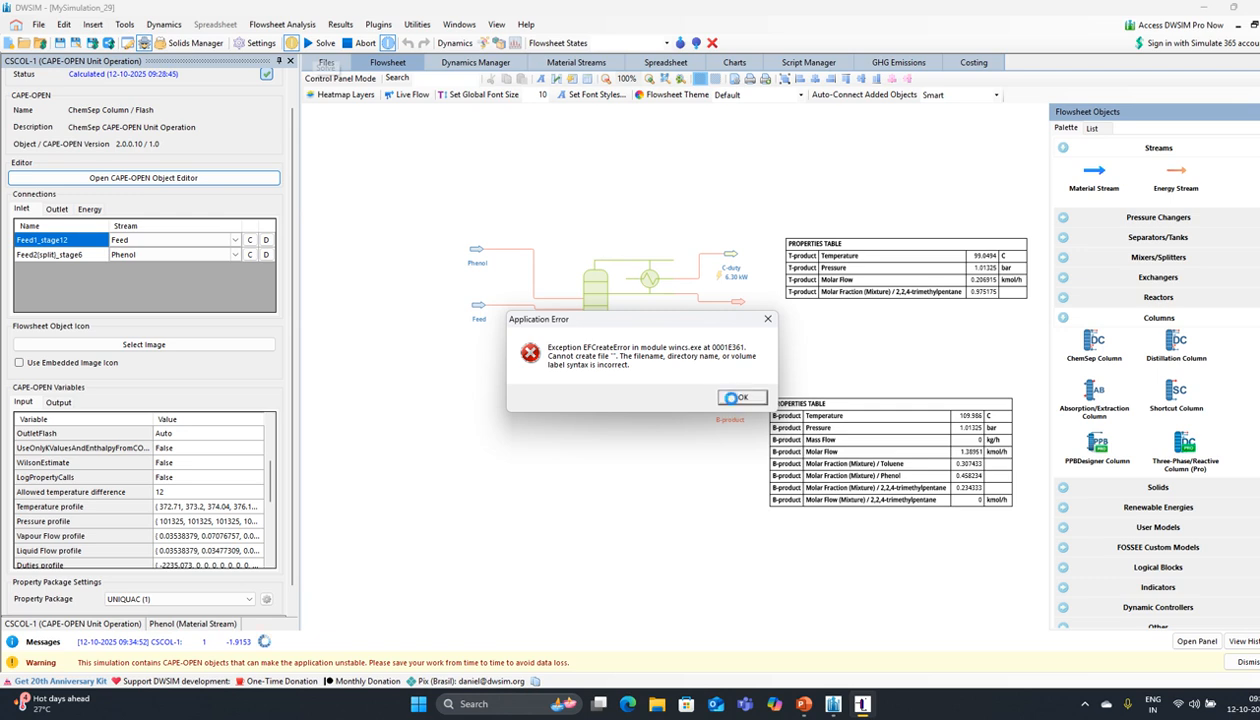
{"action": "left_click", "coordinate": [724, 395]}
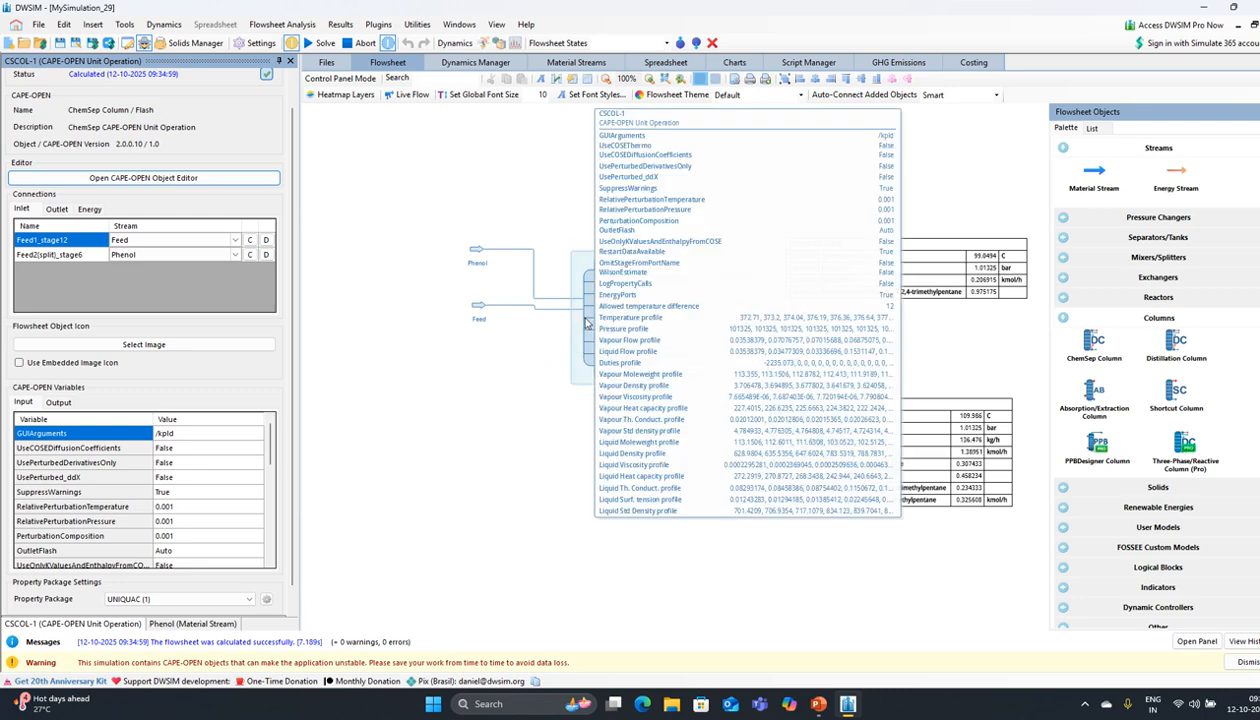
{"action": "left_click", "coordinate": [575, 317]}
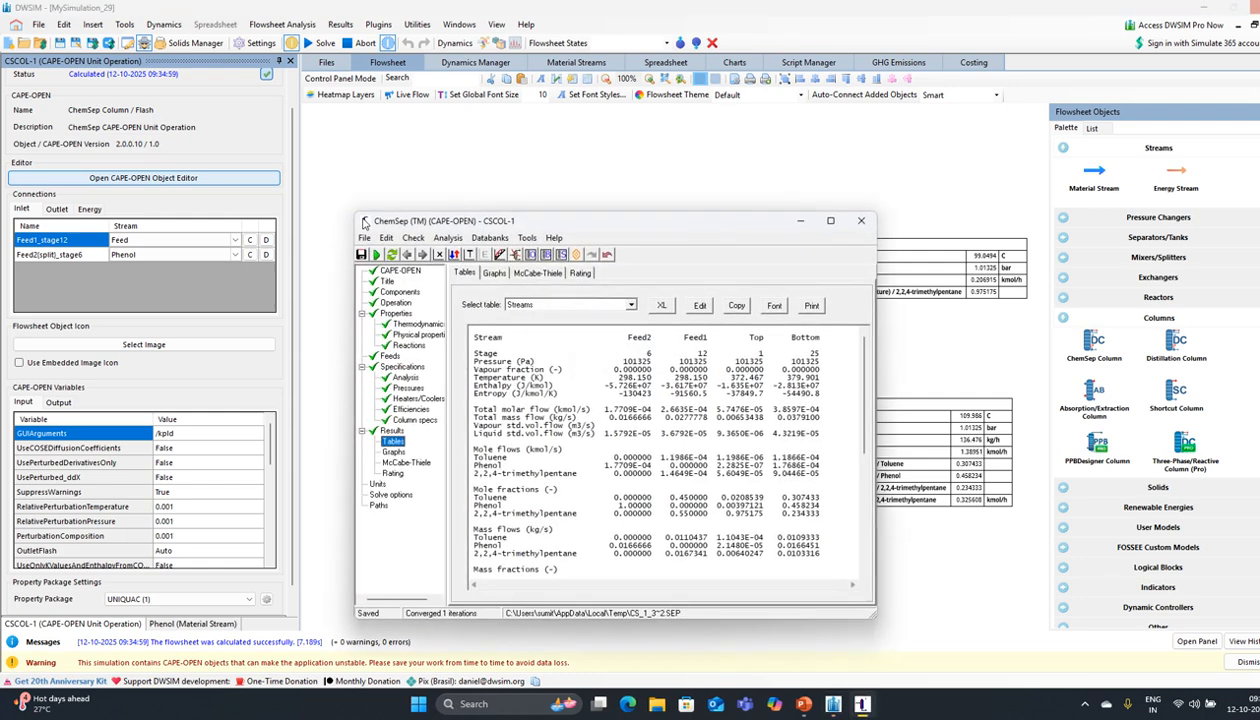
Step: Make reboiler temperature the bottom specification at 375 K and run the column
{"action": "left_click", "coordinate": [404, 367]}
{"action": "left_click", "coordinate": [412, 419]}
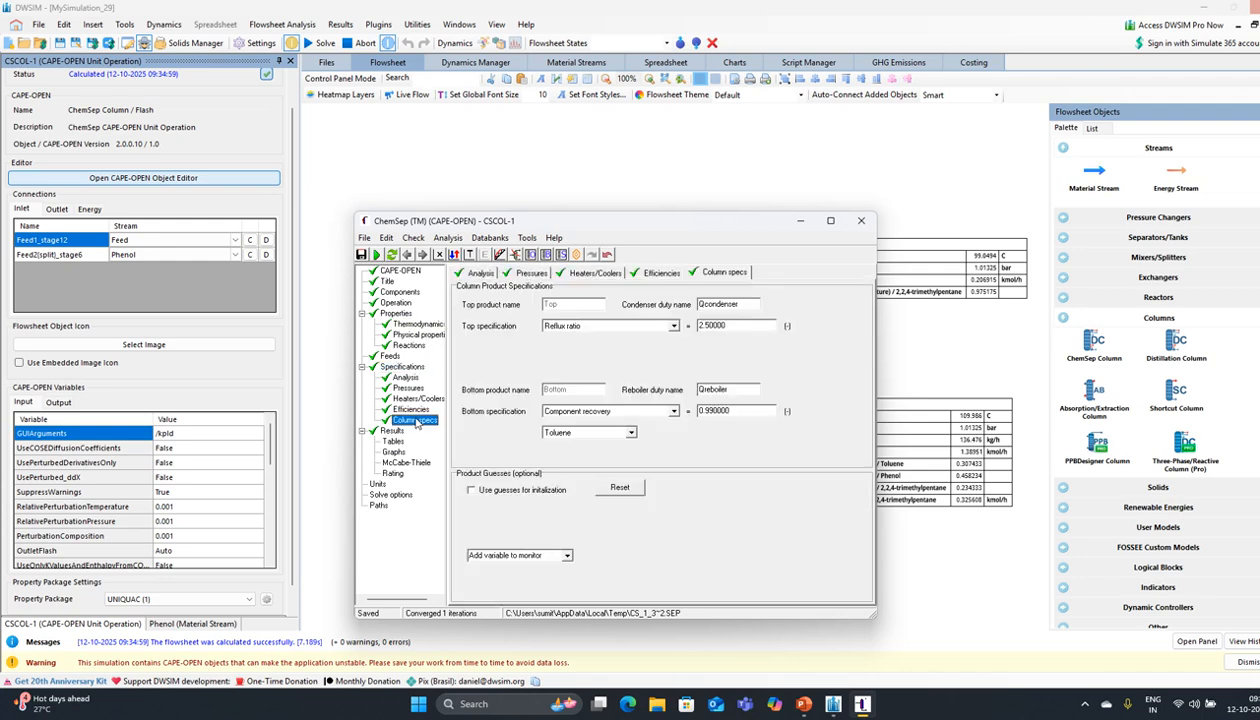
{"action": "left_click", "coordinate": [642, 412]}
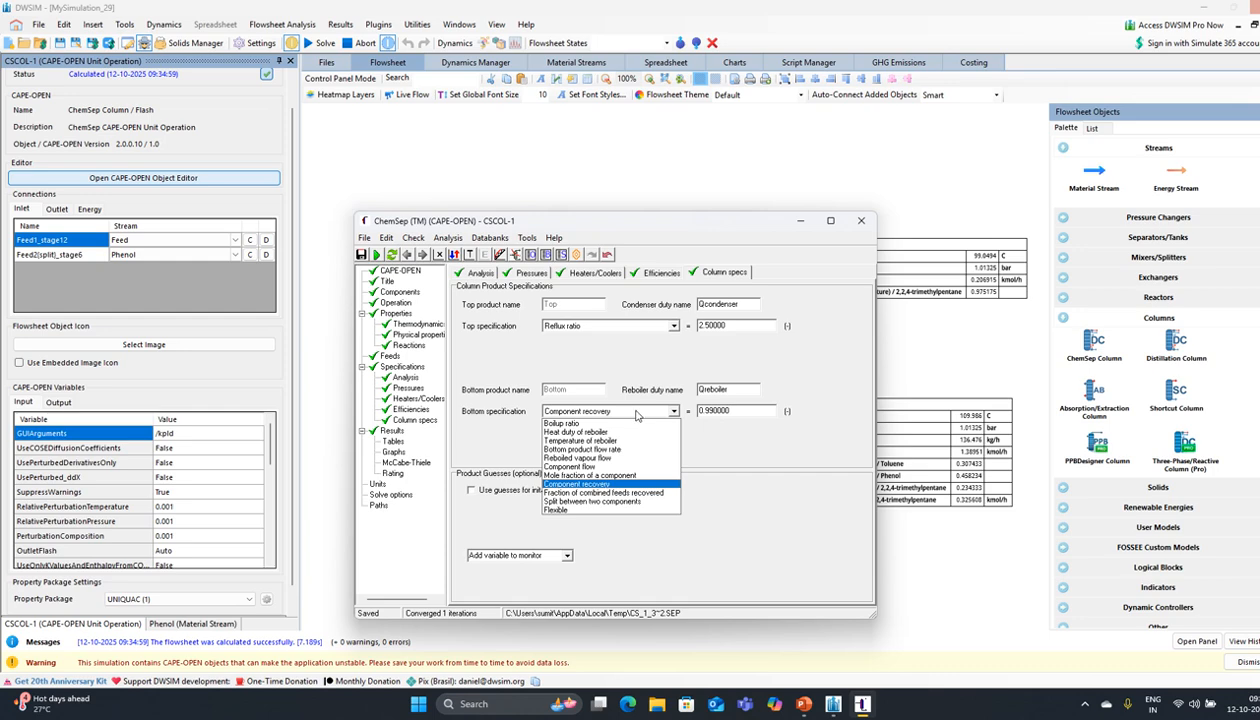
{"action": "left_click", "coordinate": [614, 442]}
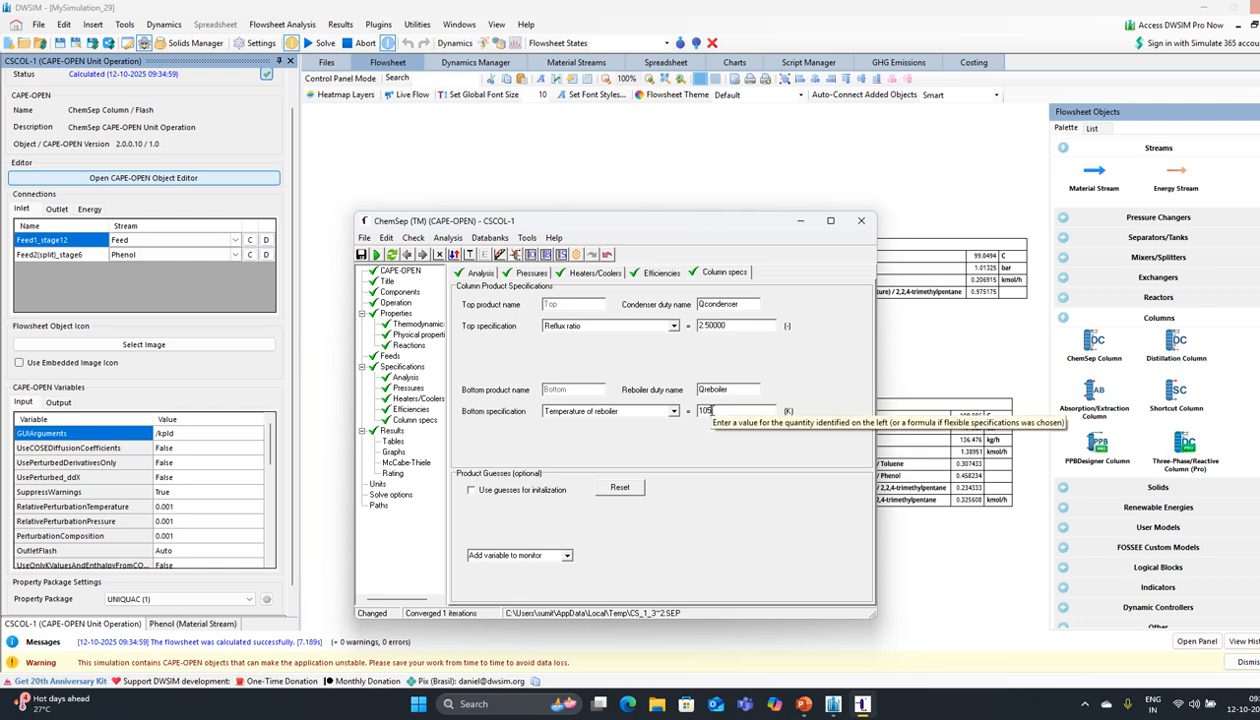
{"action": "key", "text": "BackSpace"}
{"action": "key", "text": "BackSpace"}
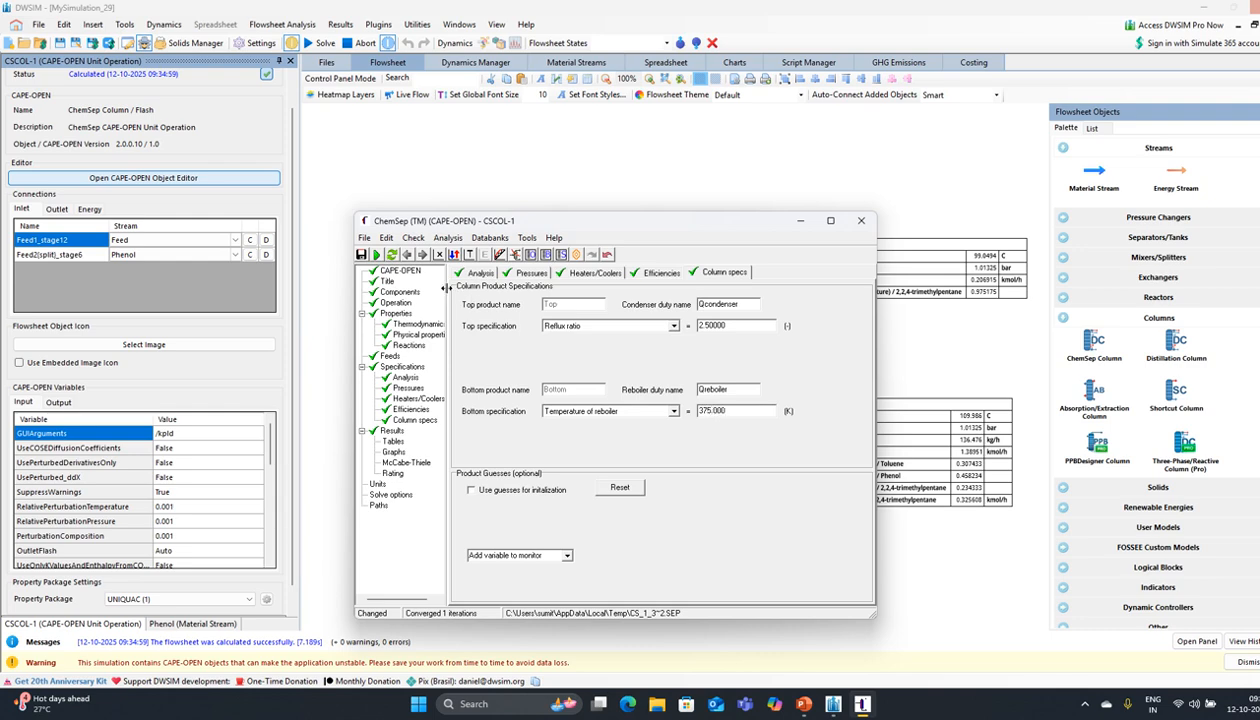
{"action": "left_click", "coordinate": [377, 254]}
{"action": "left_click", "coordinate": [586, 385]}
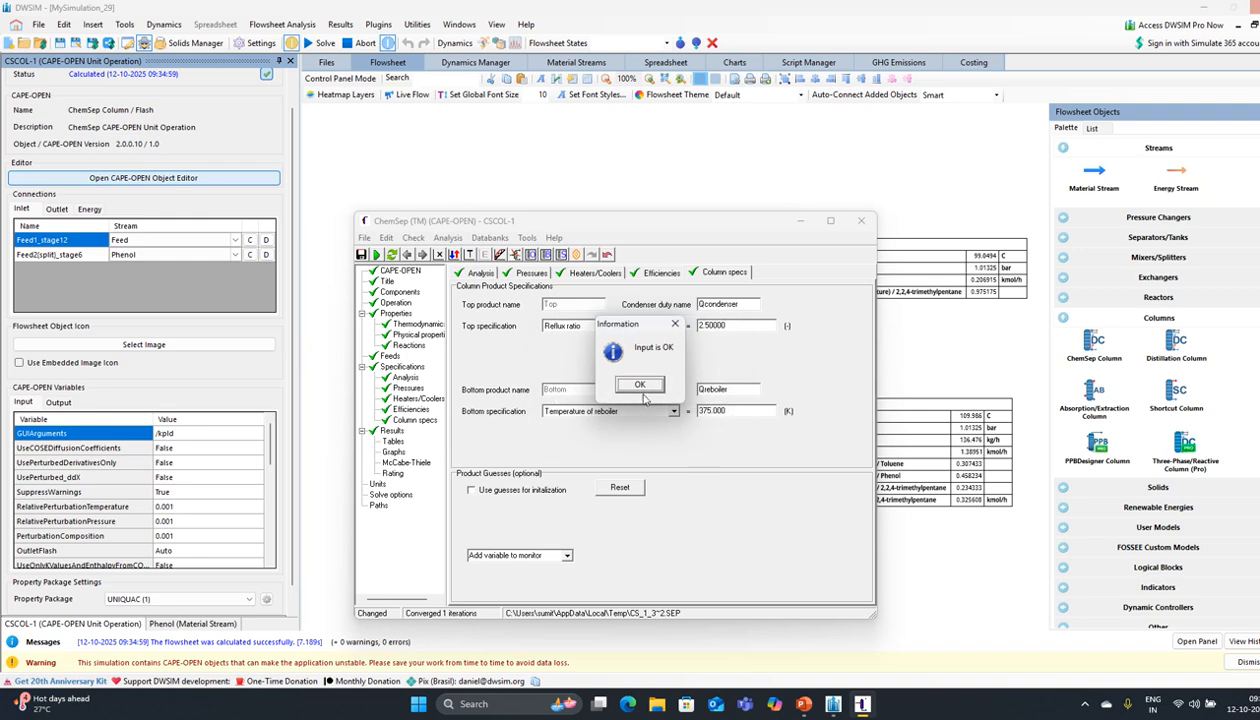
{"action": "left_click", "coordinate": [641, 386]}
{"action": "left_click", "coordinate": [640, 388]}
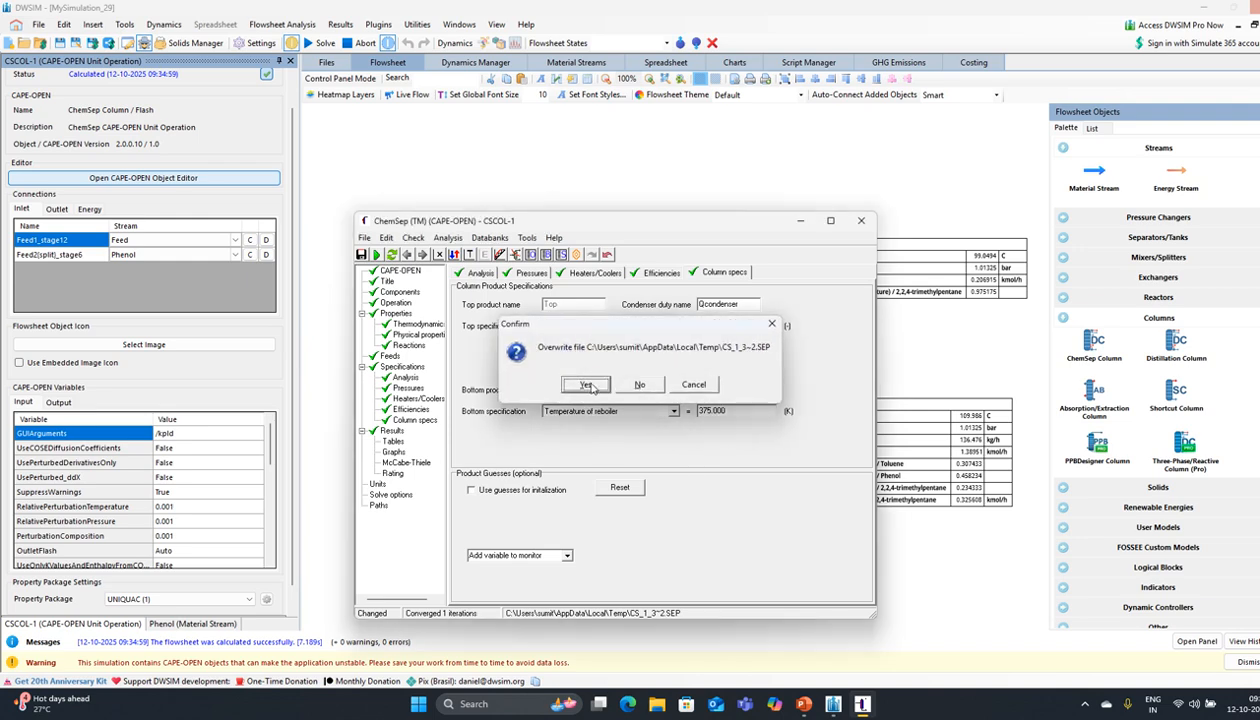
{"action": "left_click", "coordinate": [590, 385]}
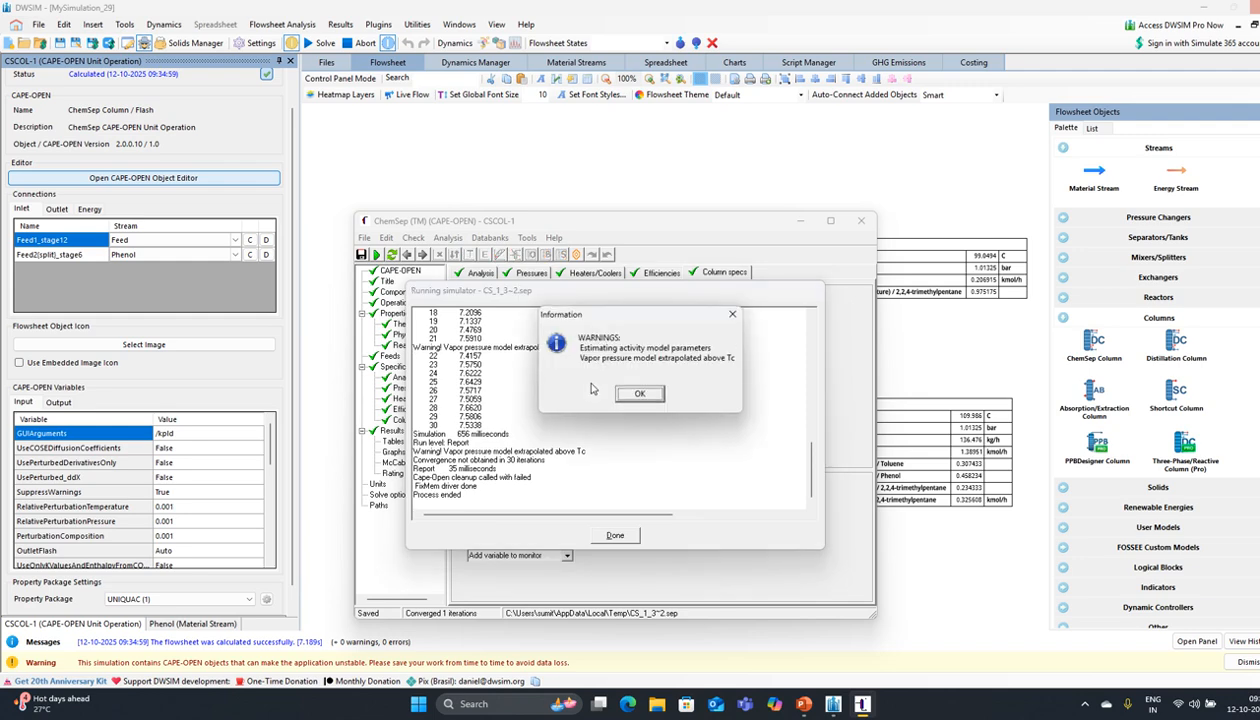
{"action": "left_click", "coordinate": [640, 395]}
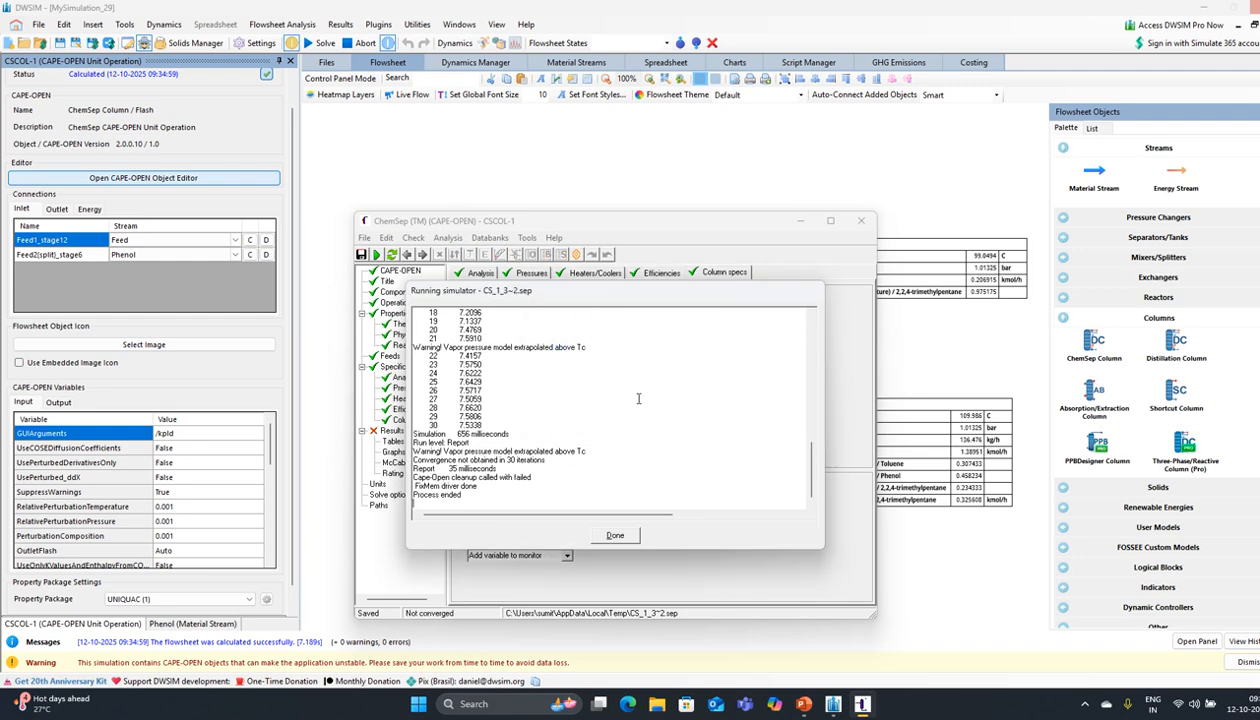
{"action": "left_click", "coordinate": [613, 533]}
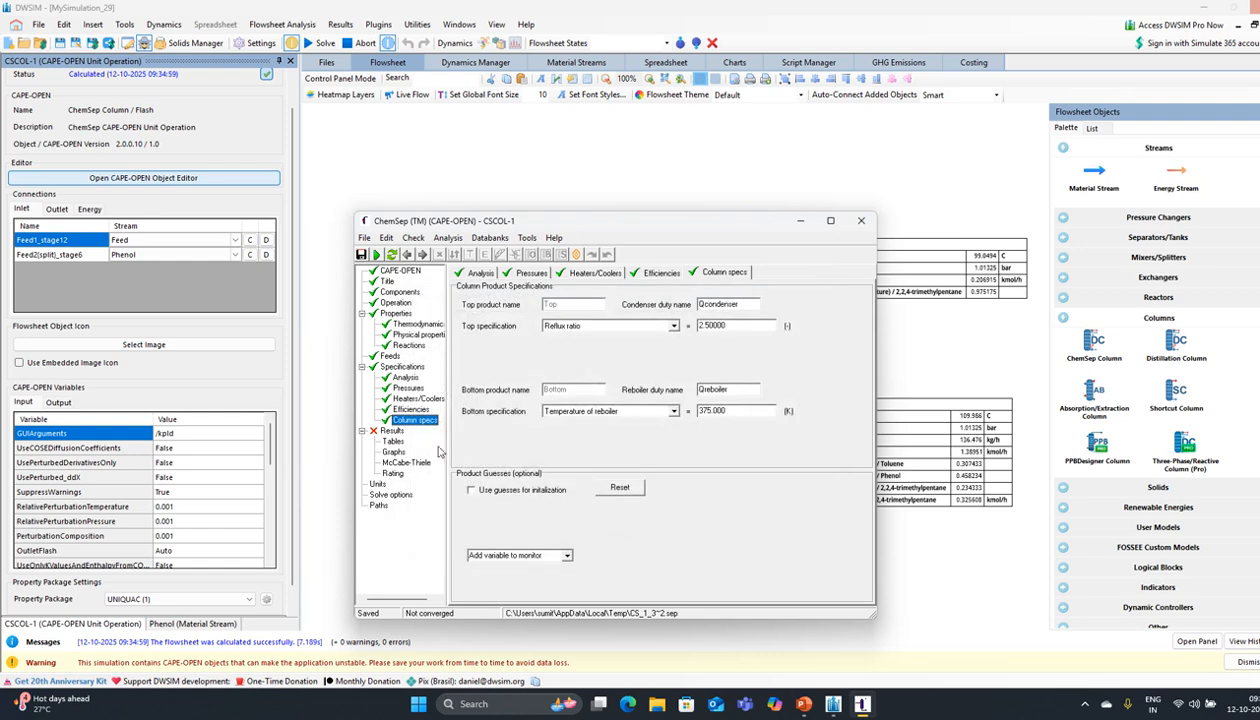
Step: Change the reboiler temperature to 380 K and rerun the column
{"action": "double_click", "coordinate": [710, 412]}
{"action": "type", "text": "38"}
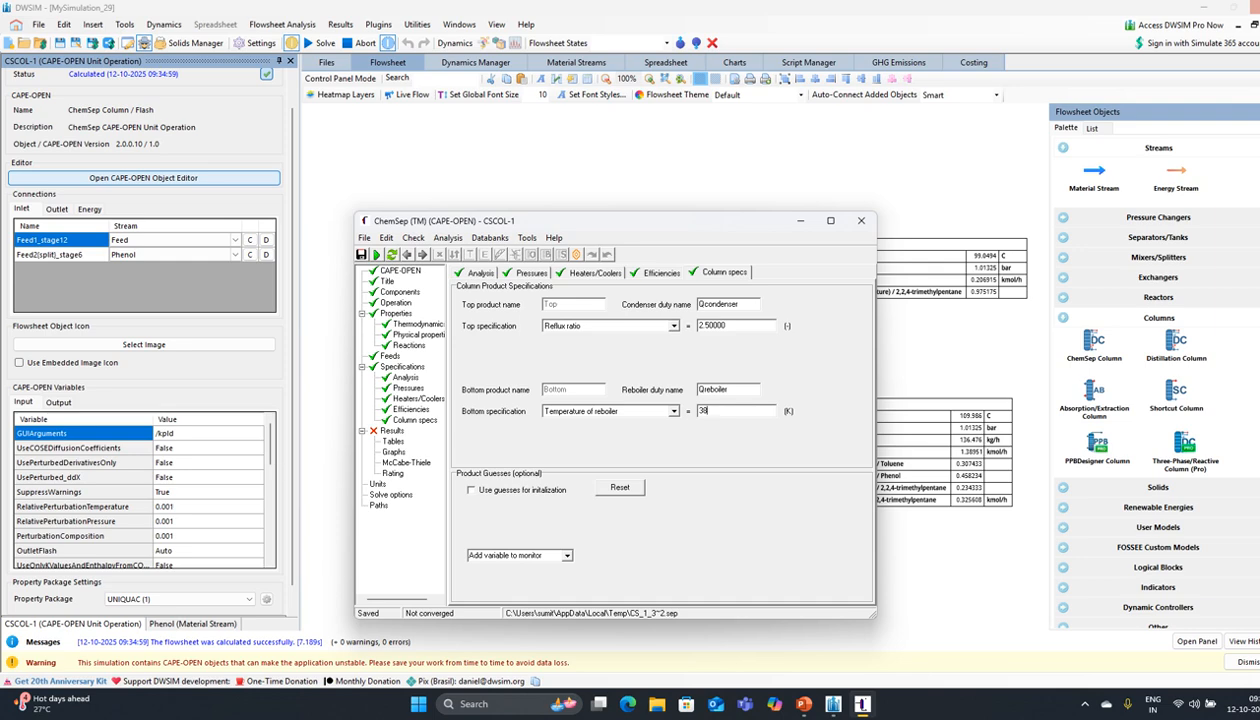
{"action": "type", "text": "0"}
{"action": "key", "text": "Return"}
{"action": "left_click", "coordinate": [376, 254]}
{"action": "left_click", "coordinate": [638, 386]}
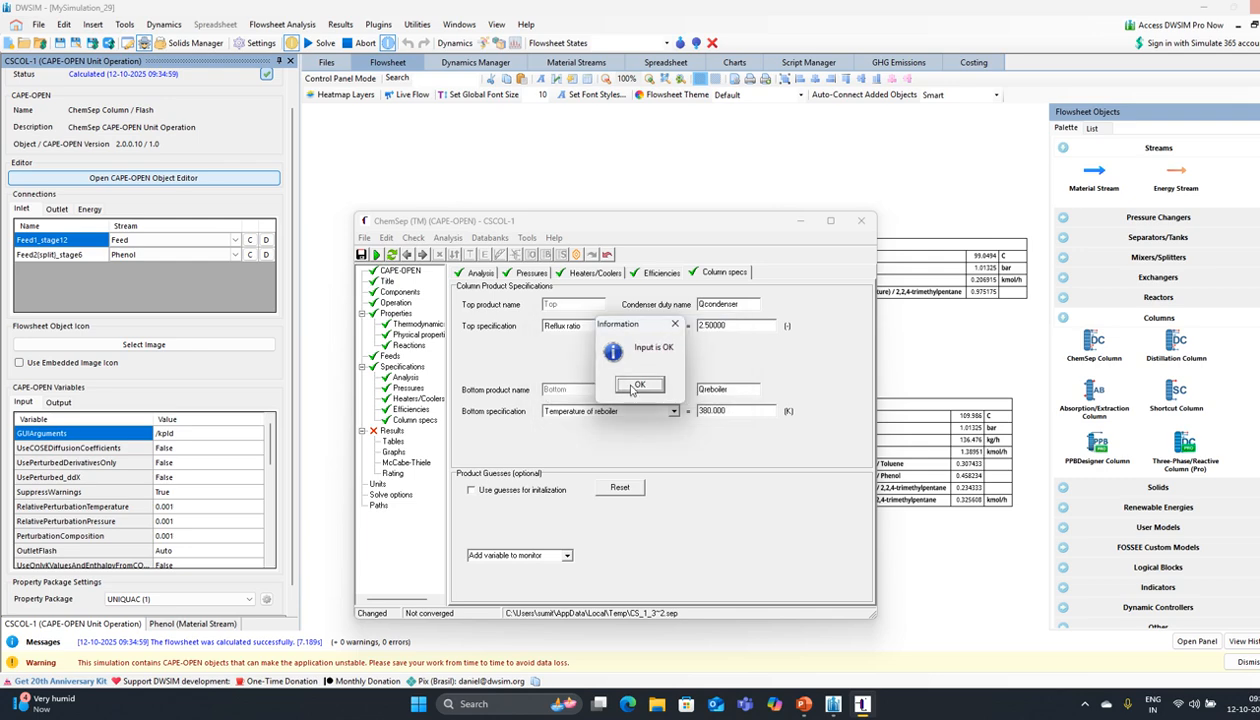
{"action": "left_click", "coordinate": [622, 384]}
{"action": "left_click", "coordinate": [590, 386]}
{"action": "left_click", "coordinate": [591, 386]}
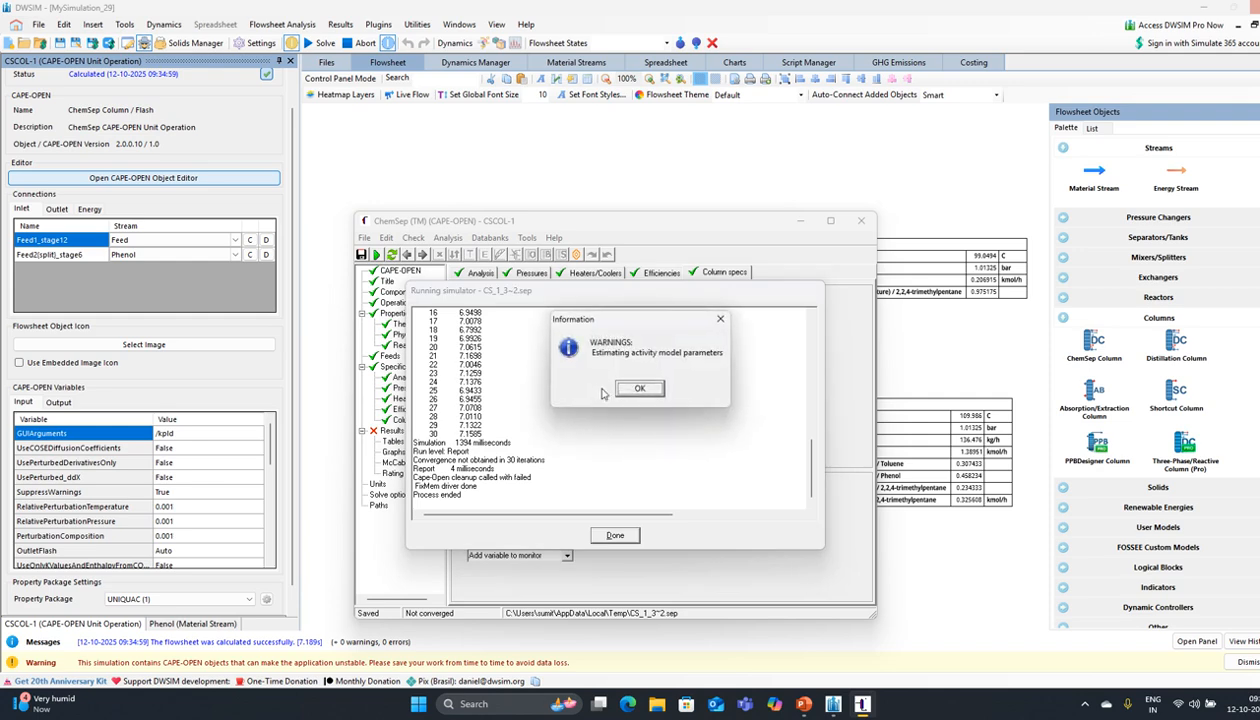
{"action": "left_click", "coordinate": [623, 385]}
{"action": "left_click", "coordinate": [617, 536]}
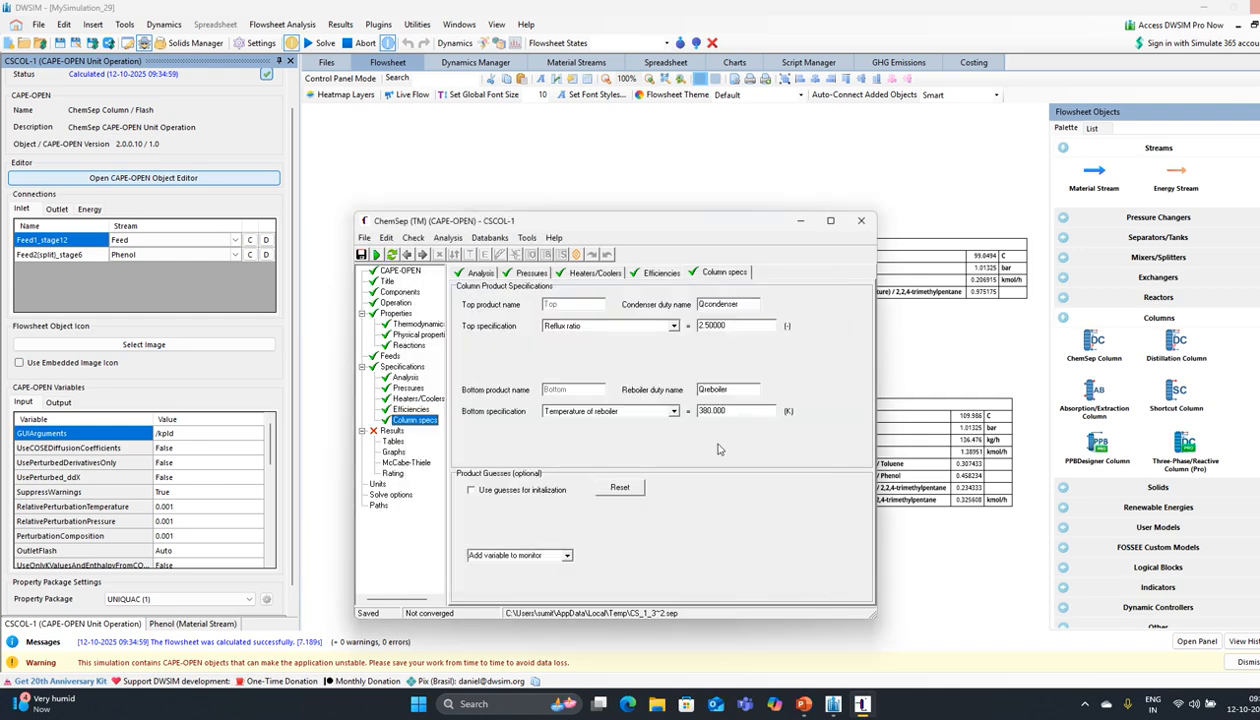
Step: Raise the reboiler temperature to 383 K and rerun the column
{"action": "type", "text": "383"}
{"action": "key", "text": "Return"}
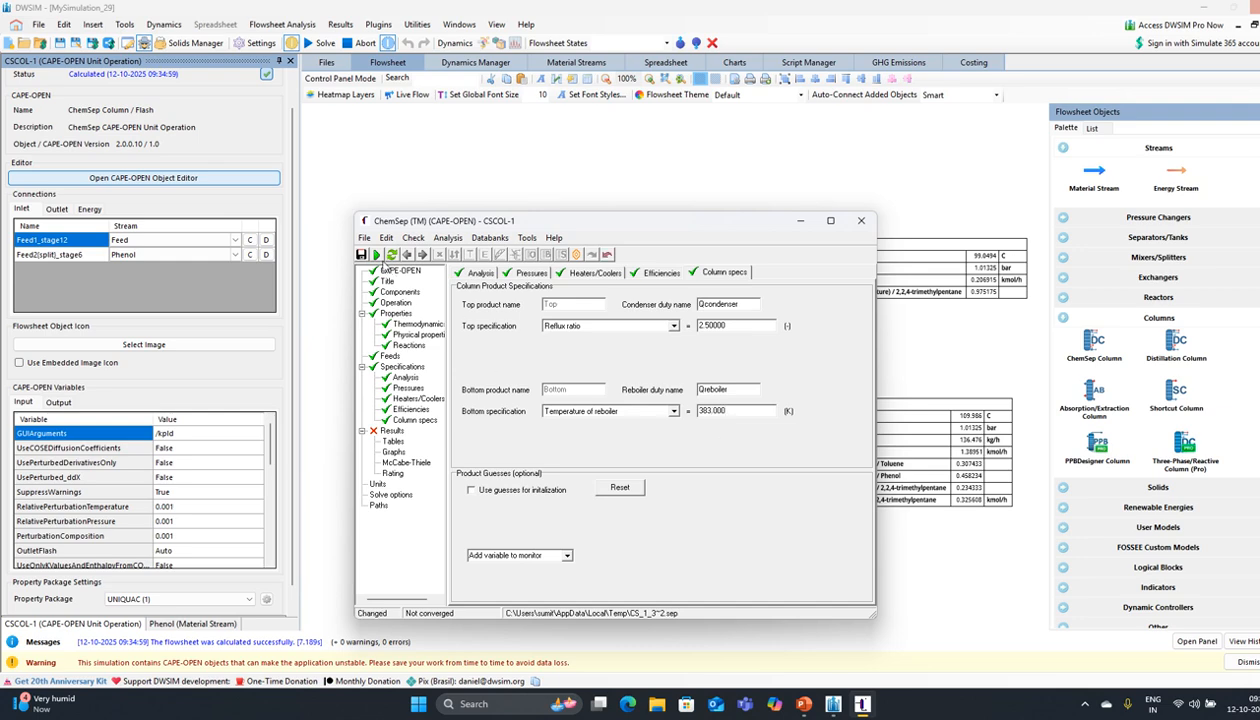
{"action": "left_click", "coordinate": [377, 255]}
{"action": "left_click", "coordinate": [633, 386]}
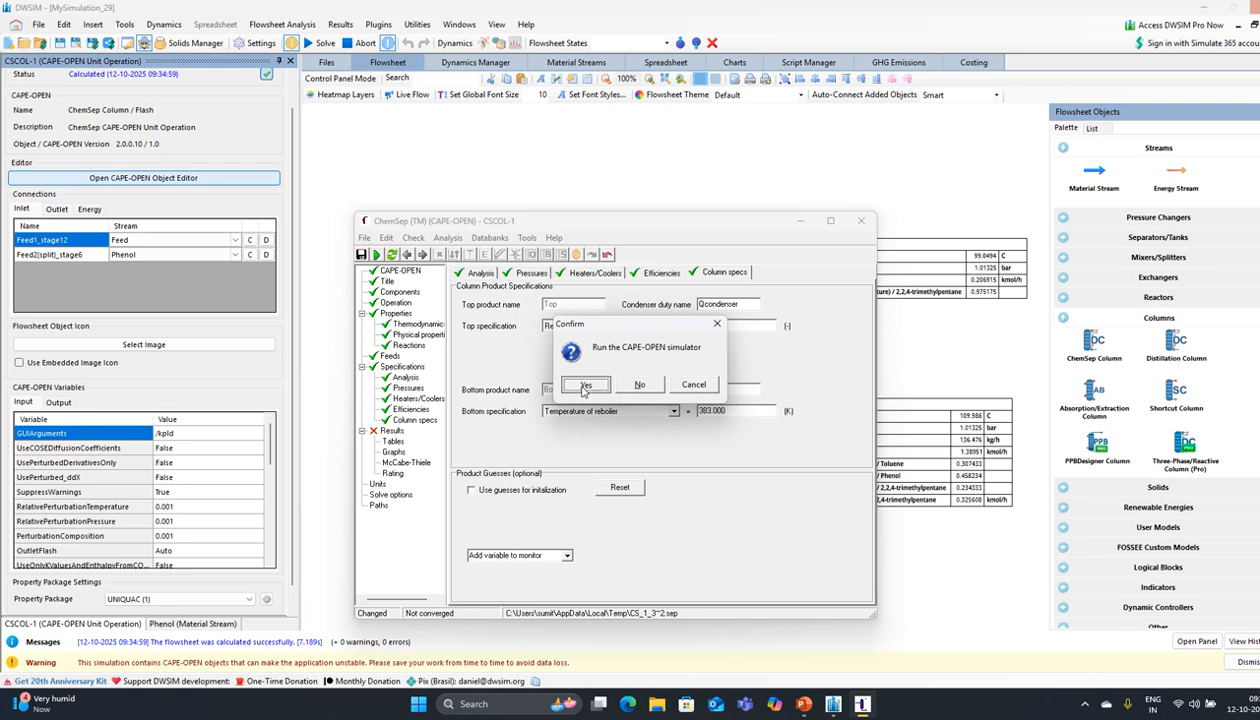
{"action": "left_click", "coordinate": [584, 388]}
{"action": "left_click", "coordinate": [578, 393]}
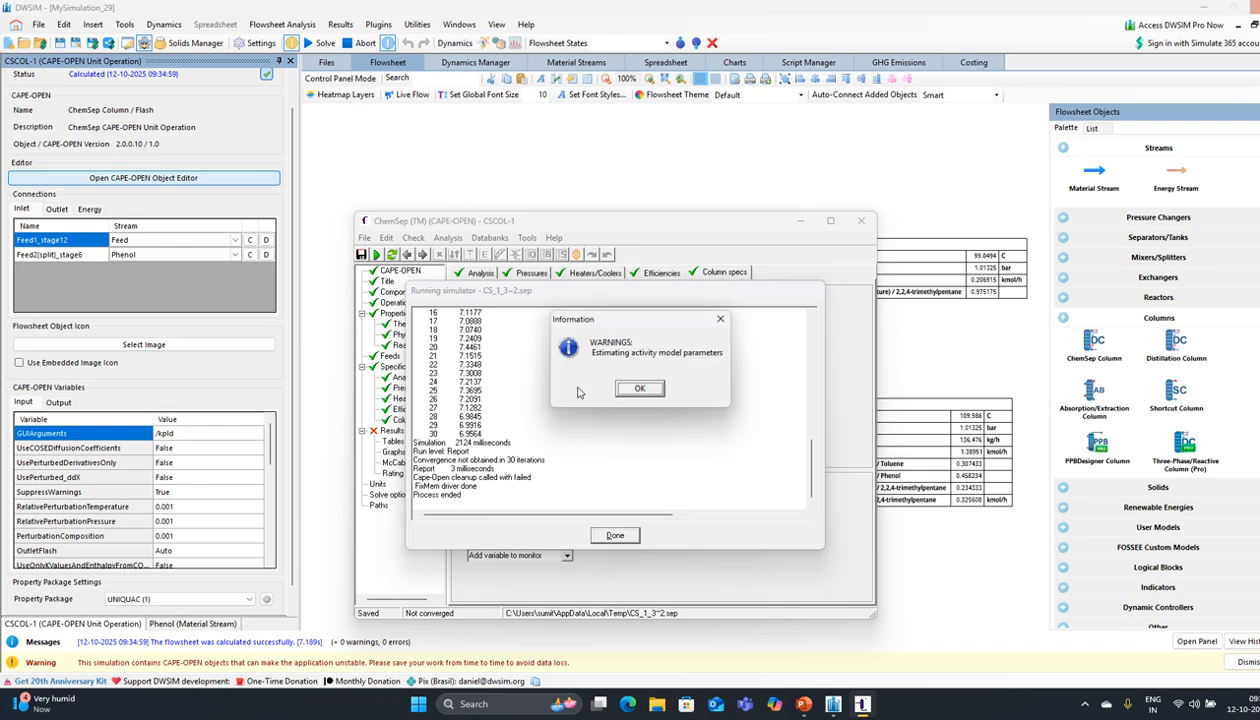
{"action": "left_click", "coordinate": [639, 388]}
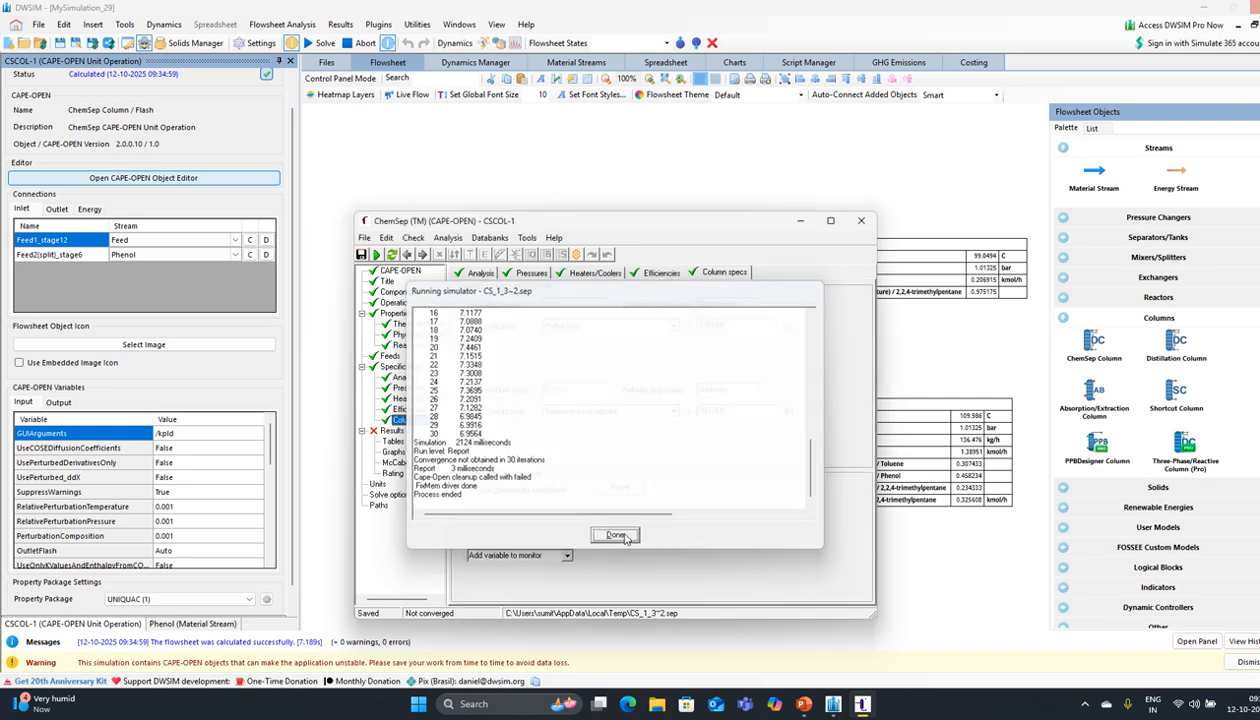
{"action": "left_click", "coordinate": [616, 534]}
{"action": "left_click", "coordinate": [674, 411]}
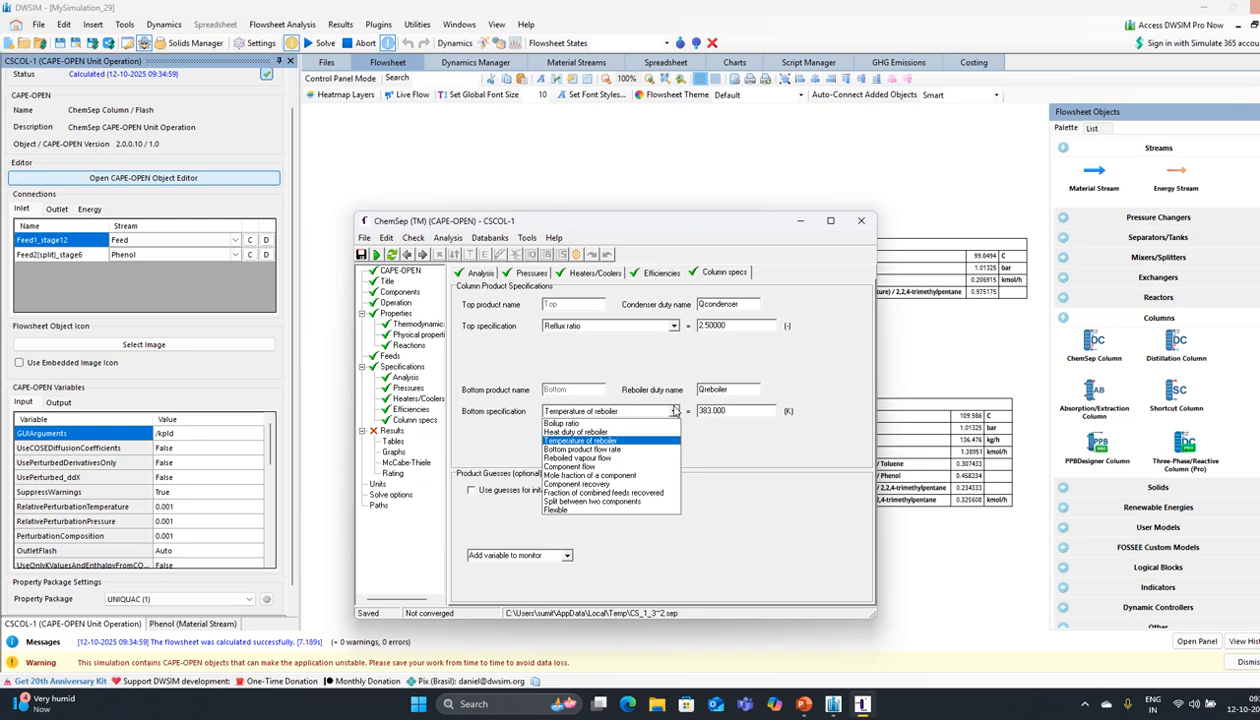
Step: Make reboiler heat duty the bottom specification, edit its value, and run the column
{"action": "left_click", "coordinate": [615, 432]}
{"action": "left_click", "coordinate": [710, 411]}
{"action": "key", "text": "Delete"}
{"action": "key", "text": "Delete"}
{"action": "key", "text": "Delete"}
{"action": "key", "text": "Delete"}
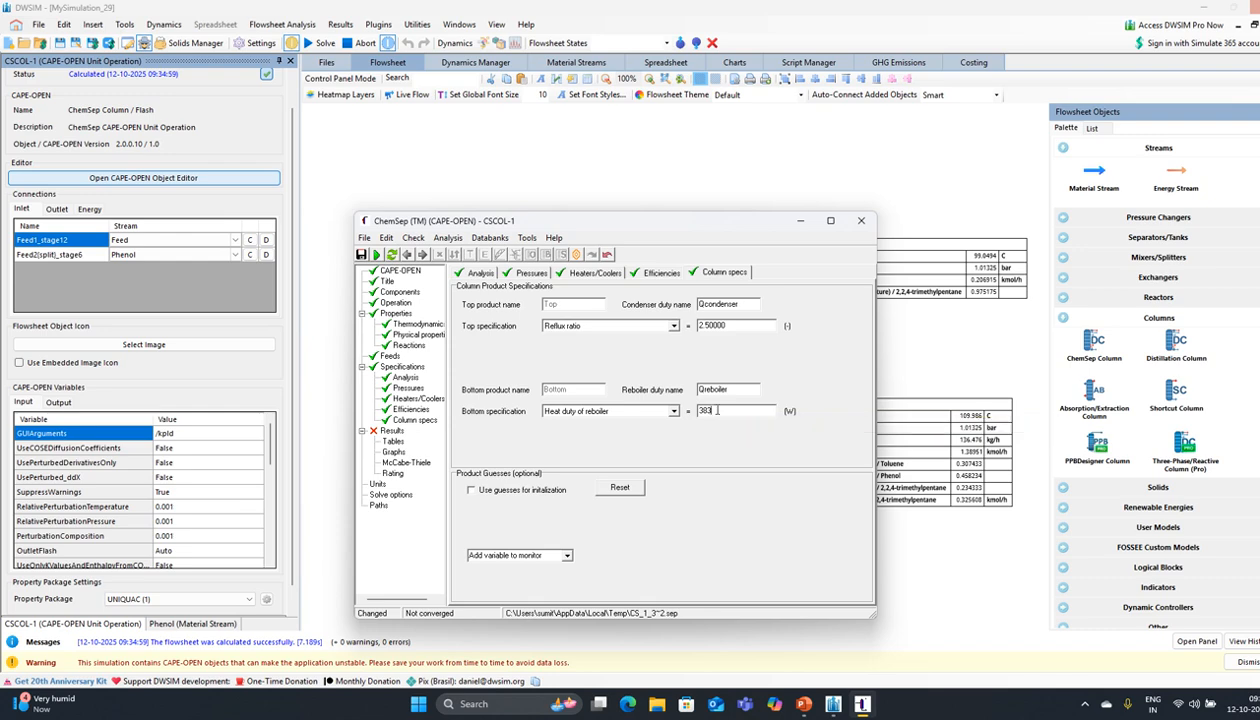
{"action": "key", "text": "BackSpace"}
{"action": "type", "text": "5"}
{"action": "left_click", "coordinate": [376, 254]}
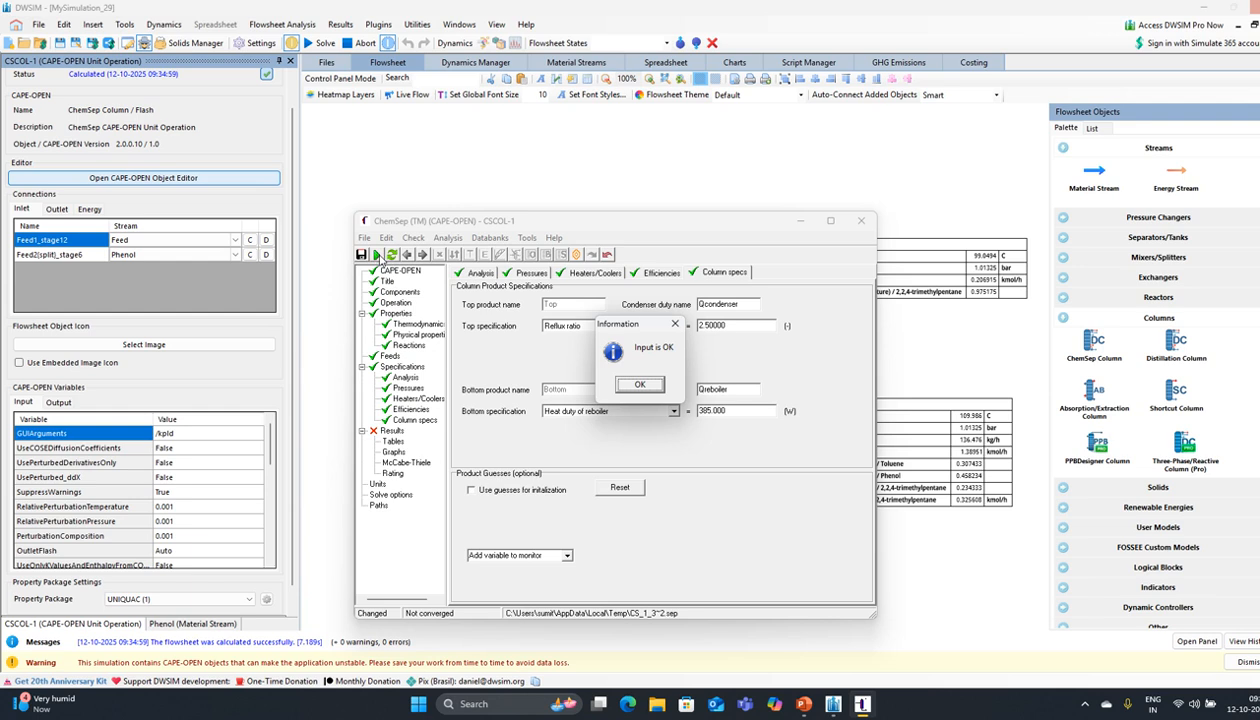
{"action": "left_click", "coordinate": [638, 385]}
{"action": "left_click", "coordinate": [634, 388]}
{"action": "left_click", "coordinate": [584, 388]}
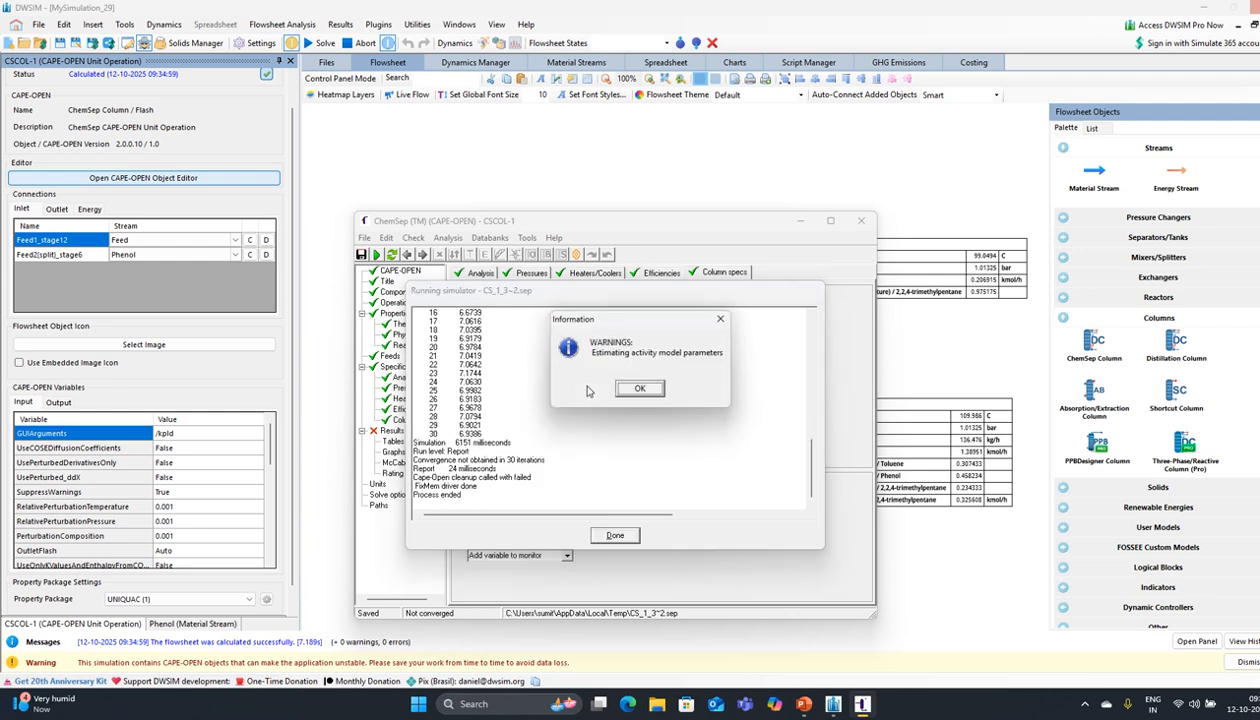
{"action": "left_click", "coordinate": [631, 391]}
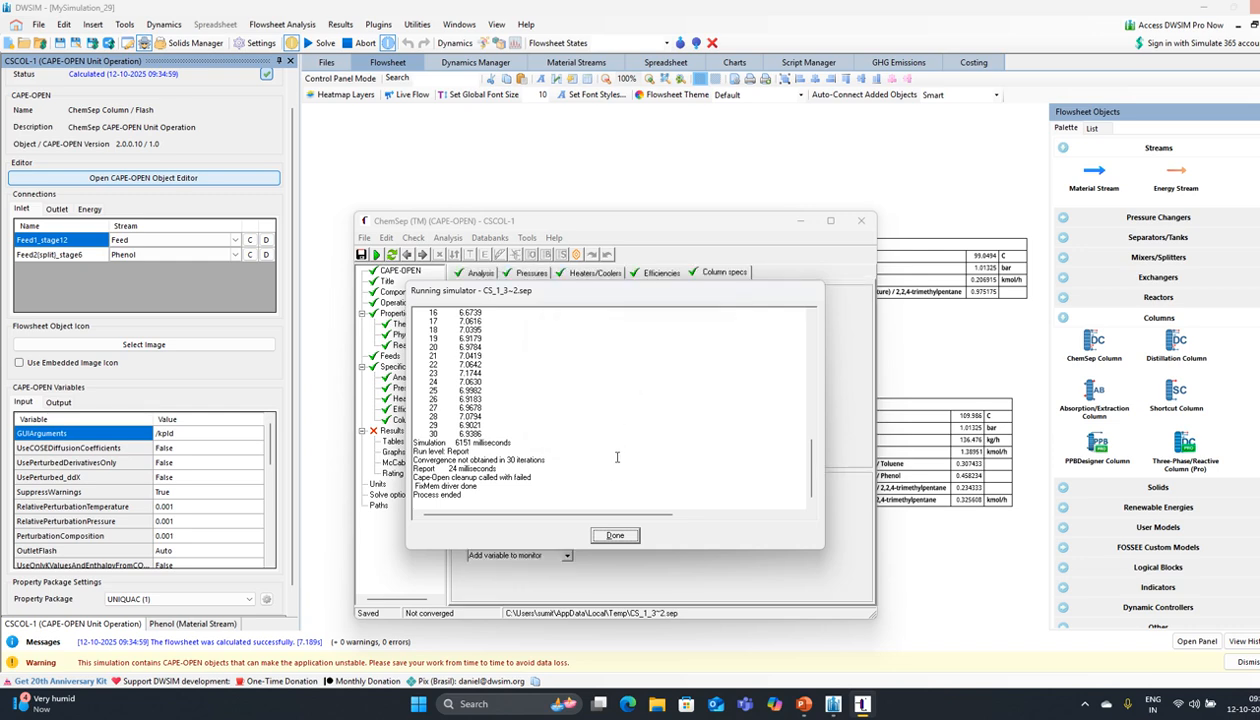
{"action": "left_click", "coordinate": [596, 532]}
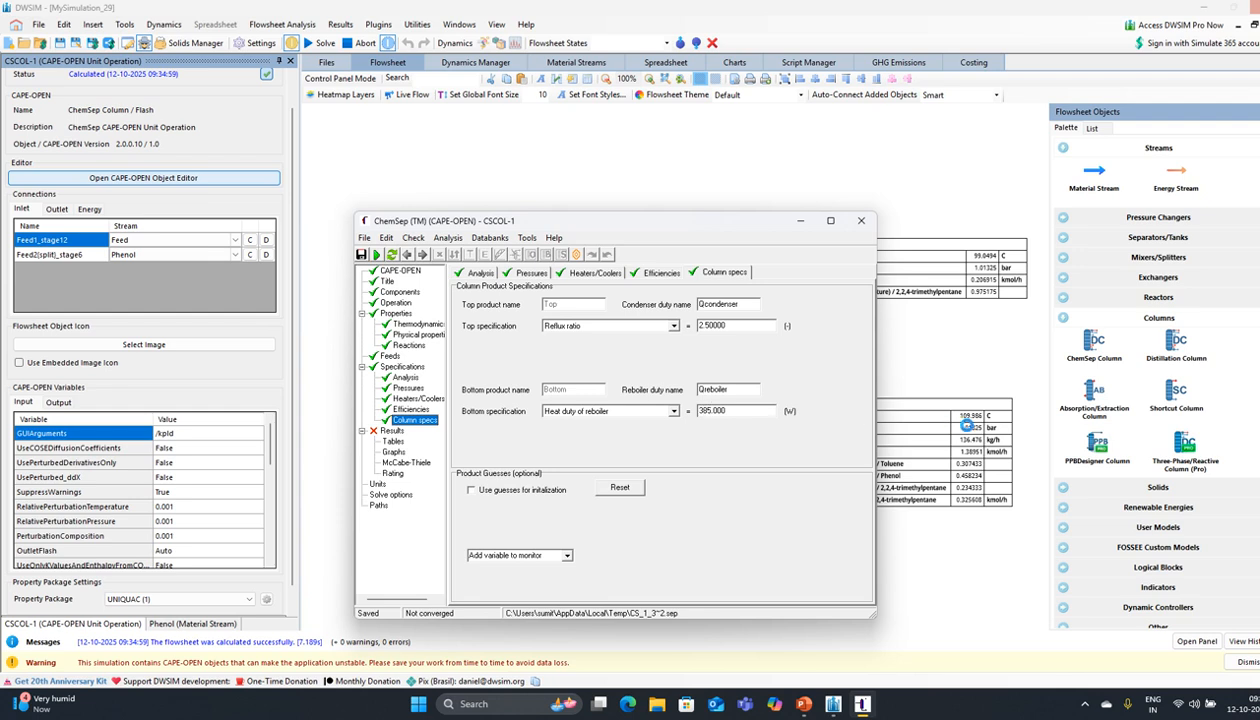
Step: Change the reboiler heat duty to 386 W and rerun the column
{"action": "left_click", "coordinate": [711, 411]}
{"action": "type", "text": "6"}
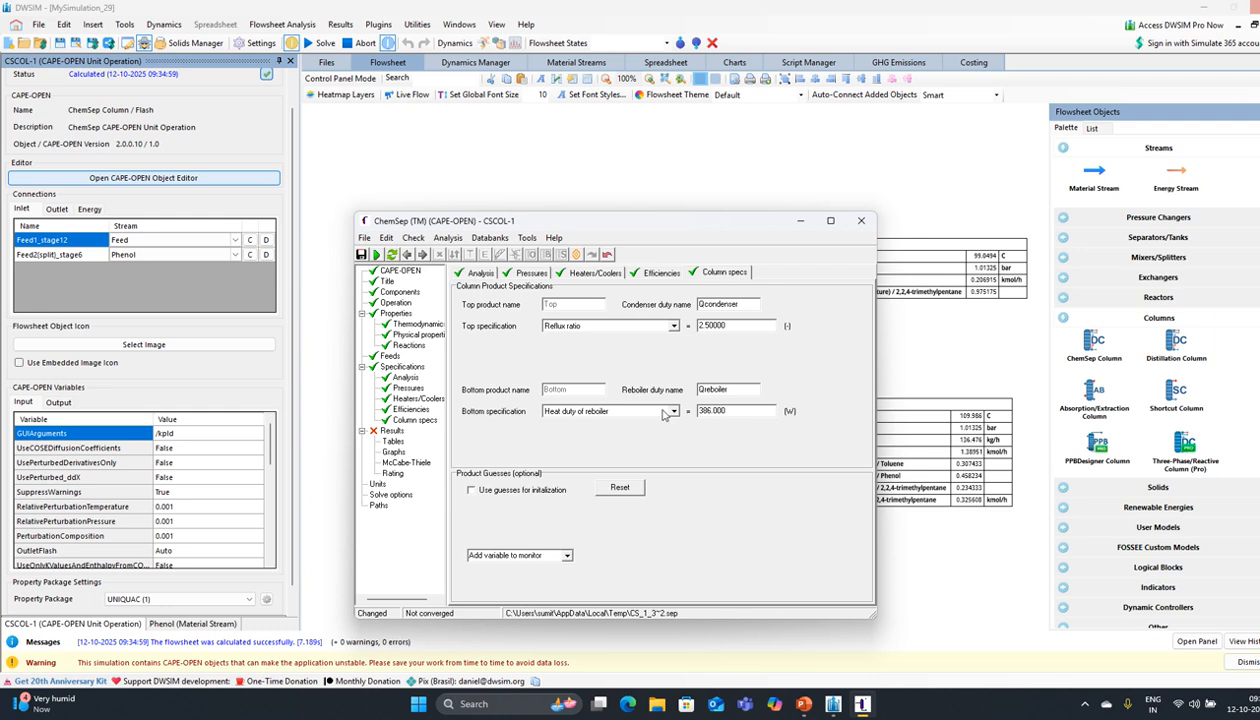
{"action": "left_click", "coordinate": [376, 254]}
{"action": "left_click", "coordinate": [641, 386]}
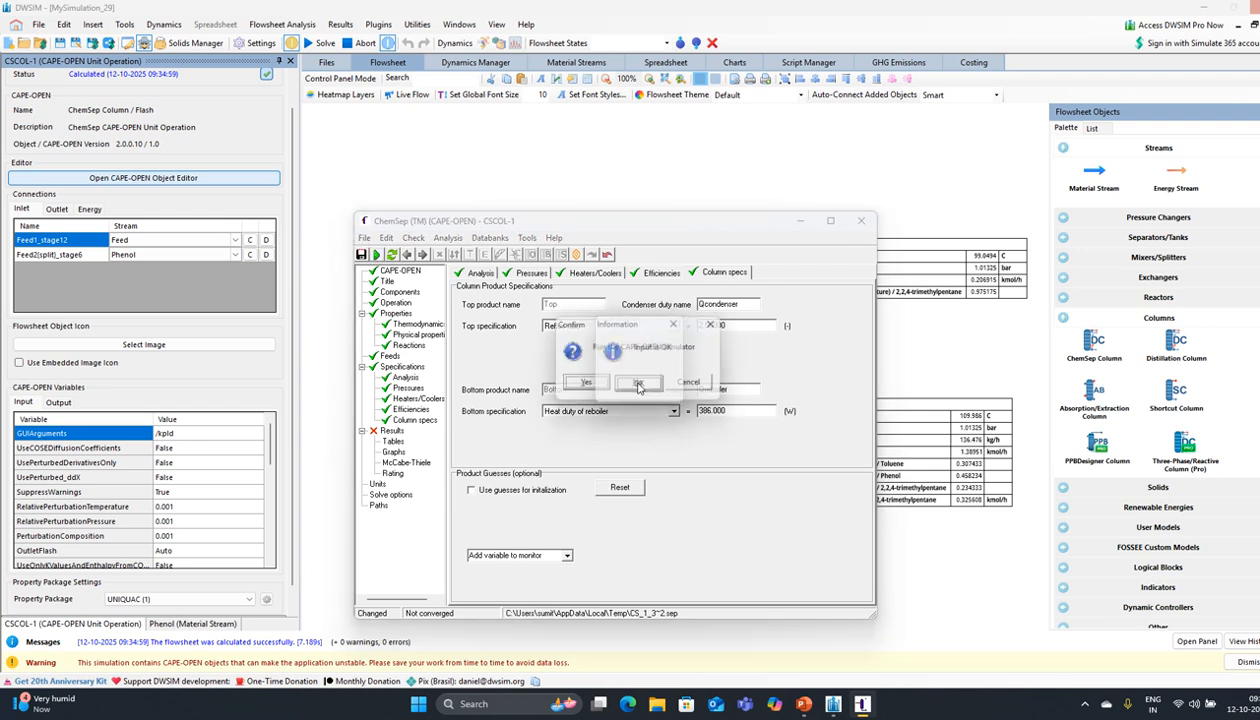
{"action": "left_click", "coordinate": [597, 389]}
{"action": "left_click", "coordinate": [596, 388]}
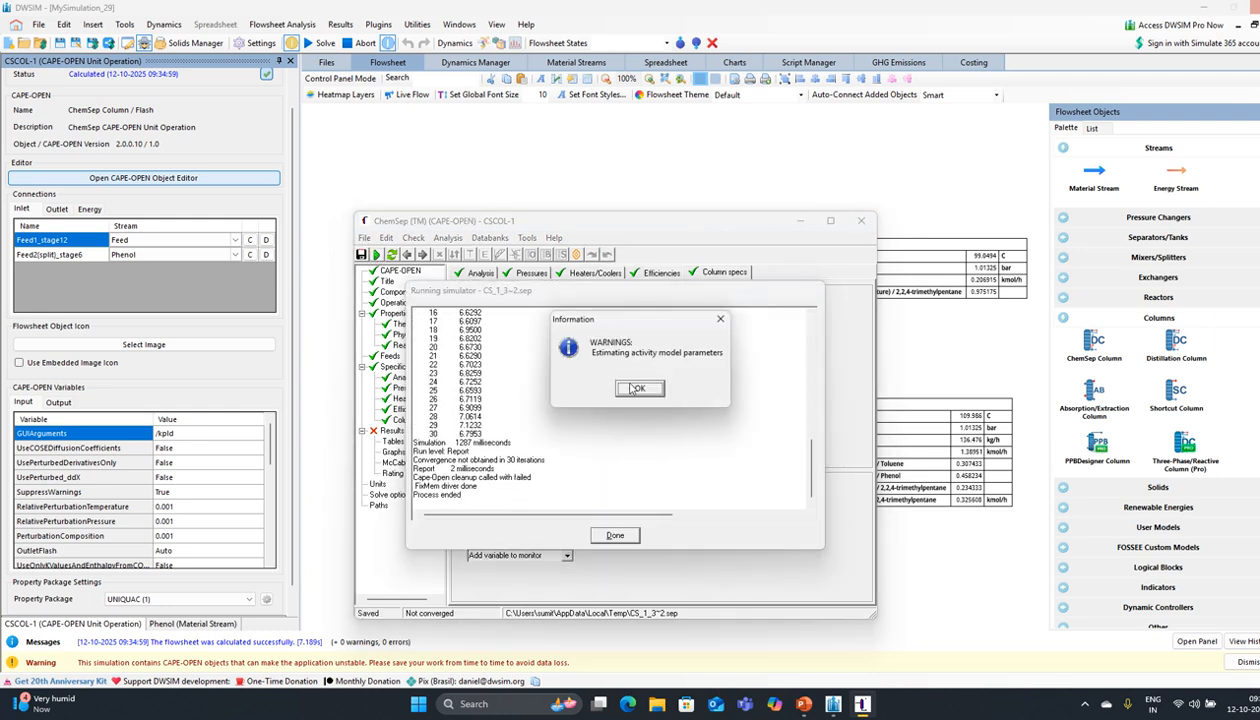
{"action": "left_click", "coordinate": [639, 389]}
{"action": "left_click", "coordinate": [615, 535]}
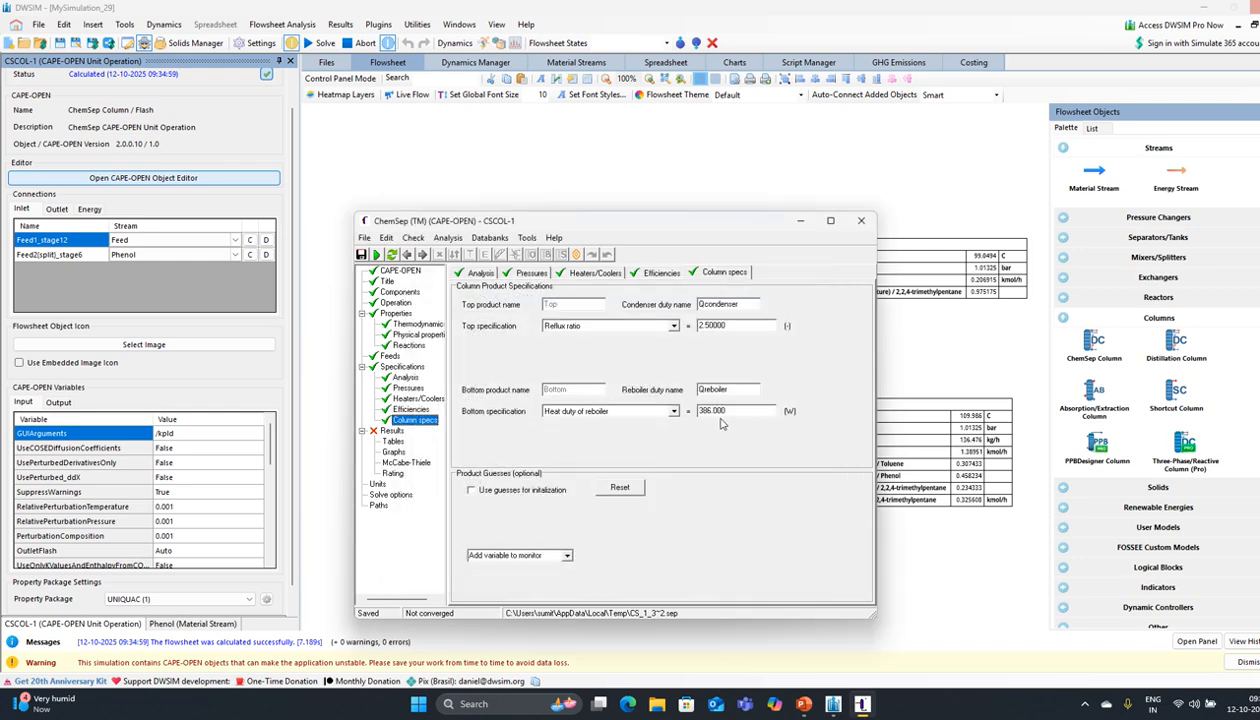
Step: Set the reboiler heat duty to 400 W and rerun the column
{"action": "type", "text": "4"}
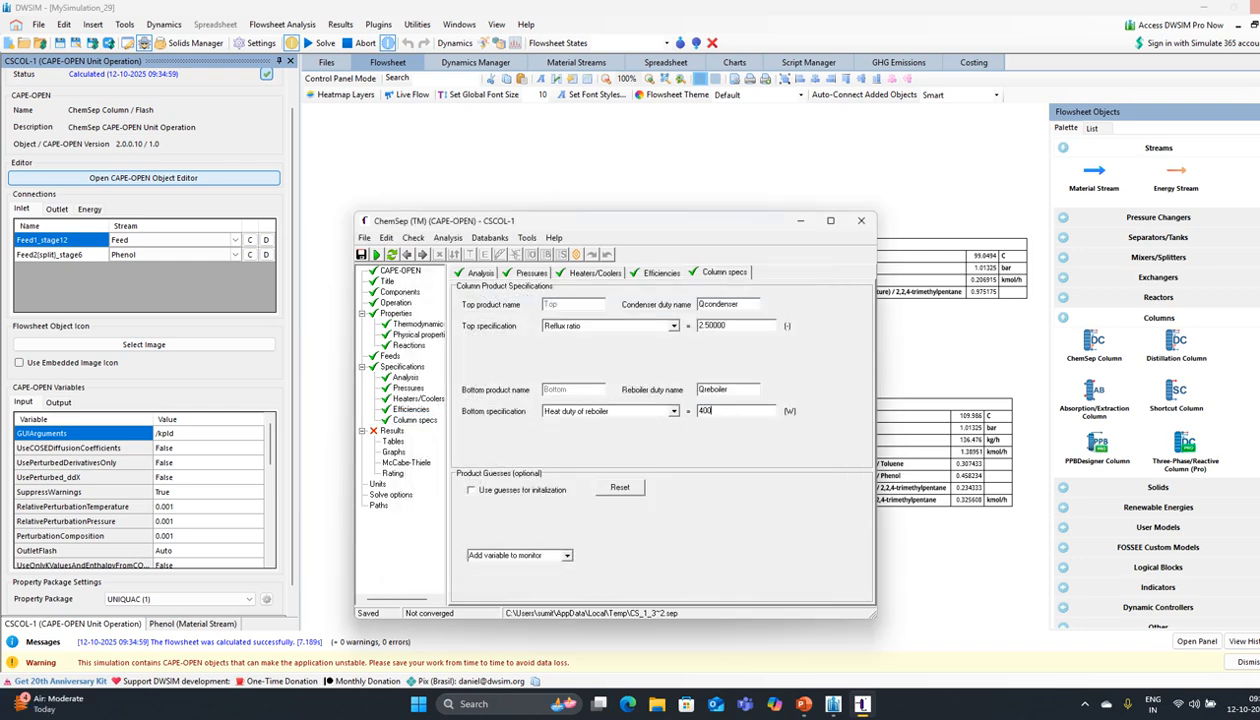
{"action": "type", "text": "00"}
{"action": "key", "text": "Return"}
{"action": "left_click", "coordinate": [391, 255]}
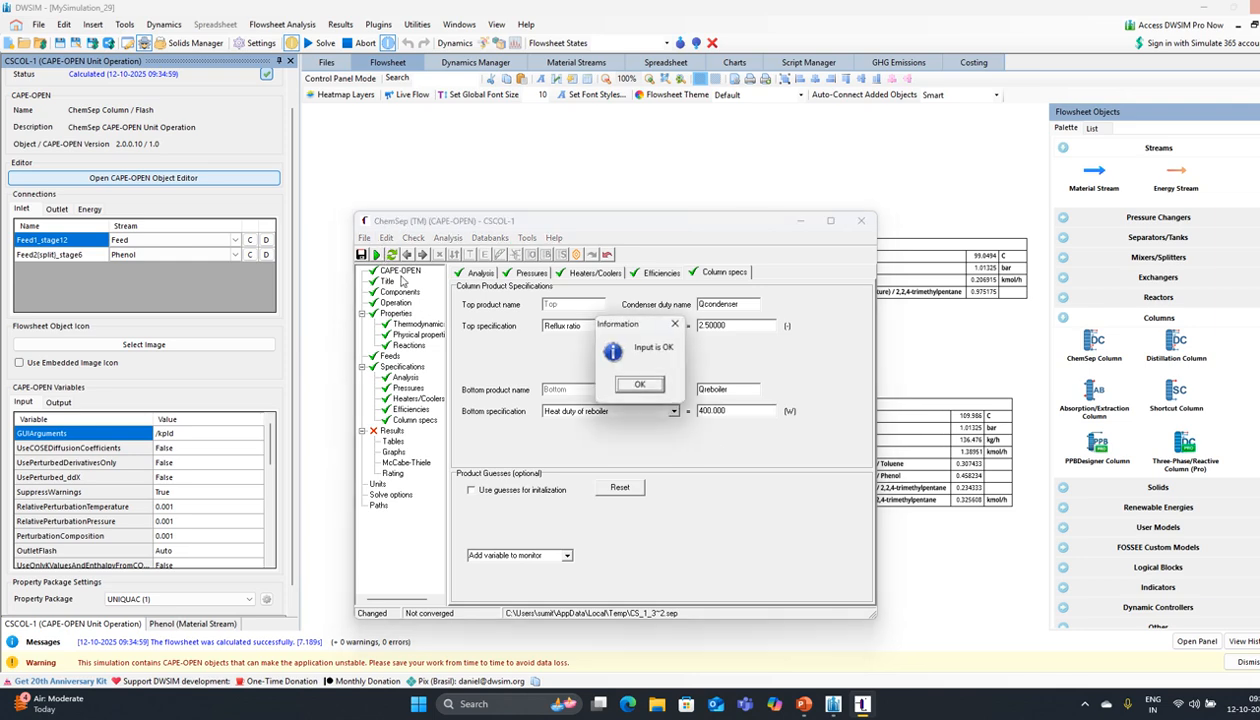
{"action": "left_click", "coordinate": [640, 384]}
{"action": "left_click", "coordinate": [572, 385]}
{"action": "left_click", "coordinate": [574, 392]}
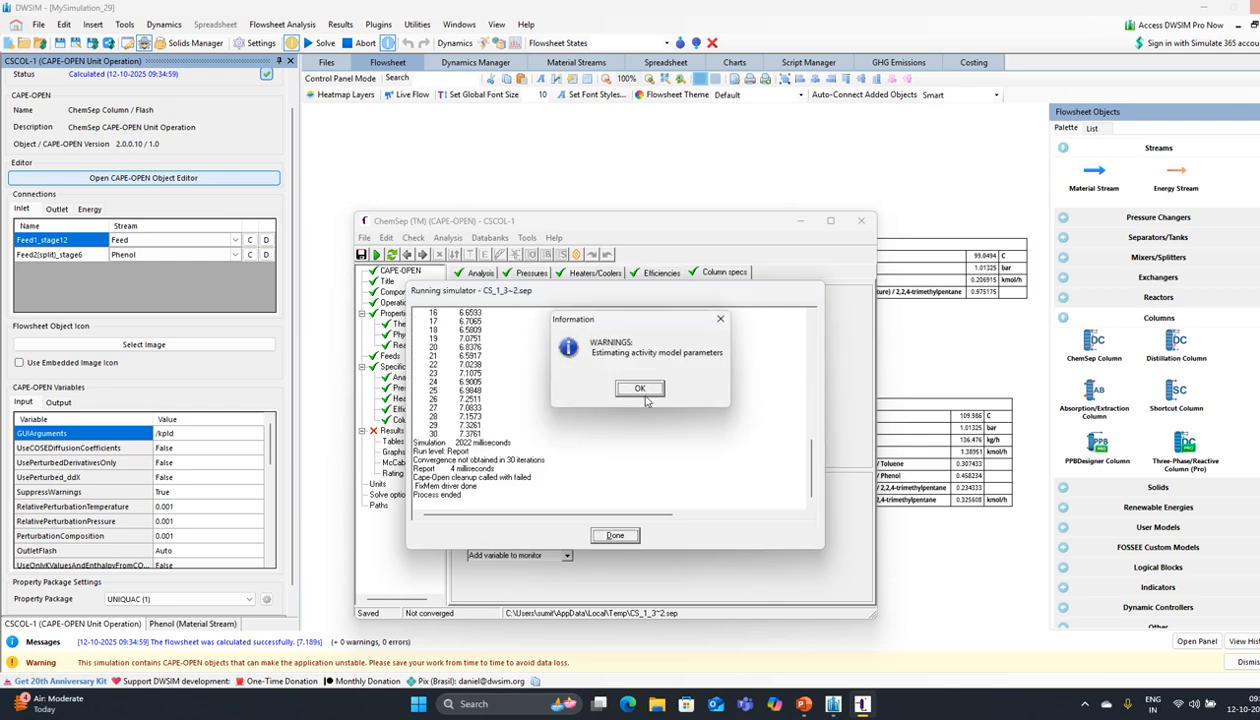
{"action": "left_click", "coordinate": [640, 389]}
{"action": "left_click", "coordinate": [628, 533]}
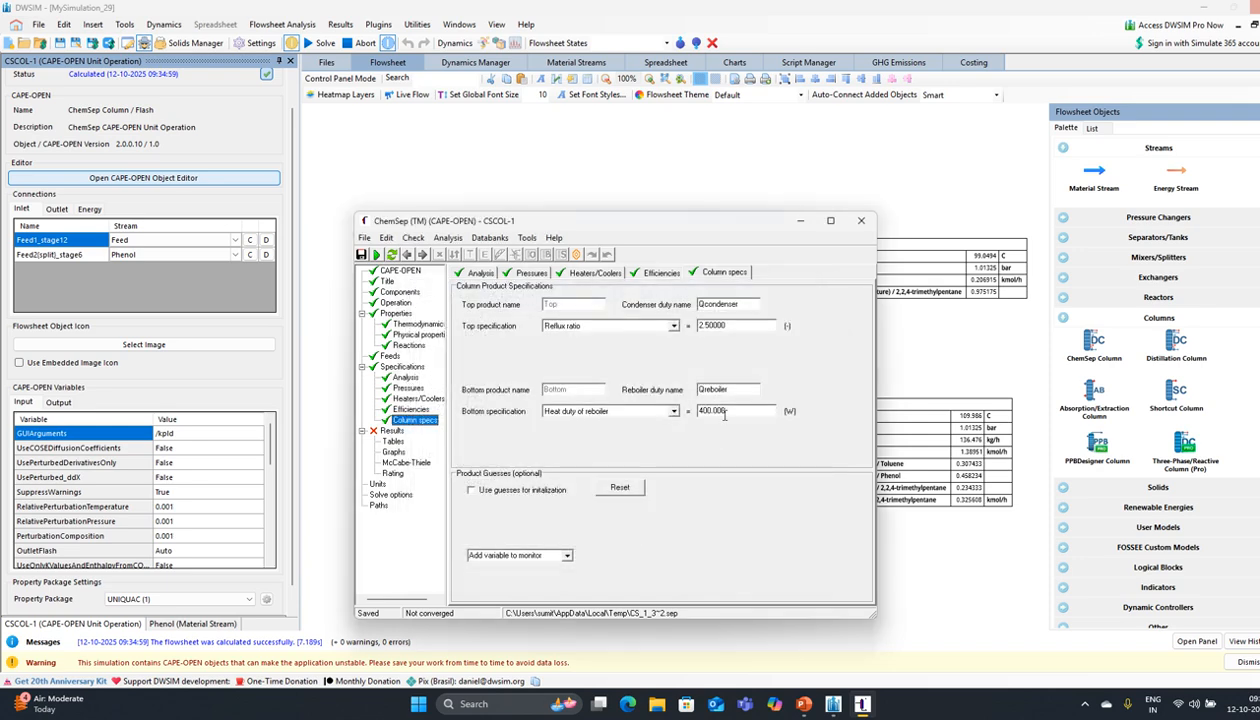
Step: Lower the reboiler heat duty to 300 W and rerun the column
{"action": "left_click_drag", "start_coordinate": [721, 412], "coordinate": [659, 413]}
{"action": "type", "text": "300"}
{"action": "key", "text": "Return"}
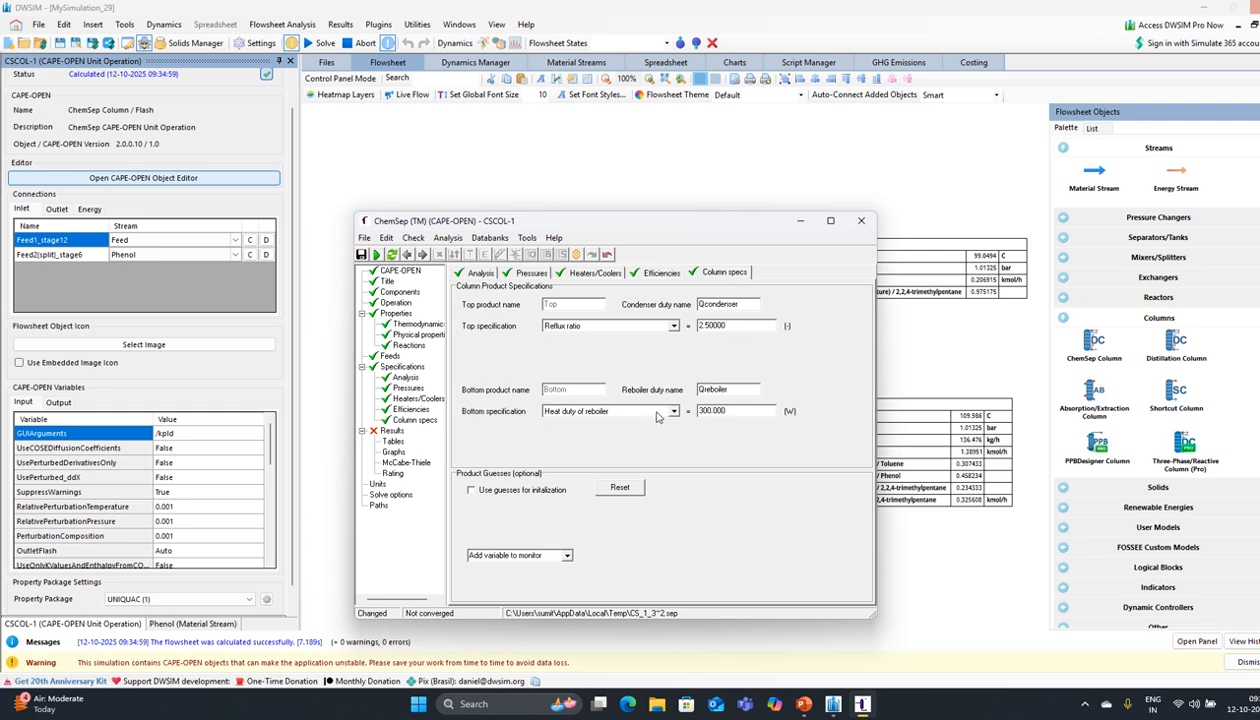
{"action": "left_click", "coordinate": [377, 255]}
{"action": "left_click", "coordinate": [640, 384]}
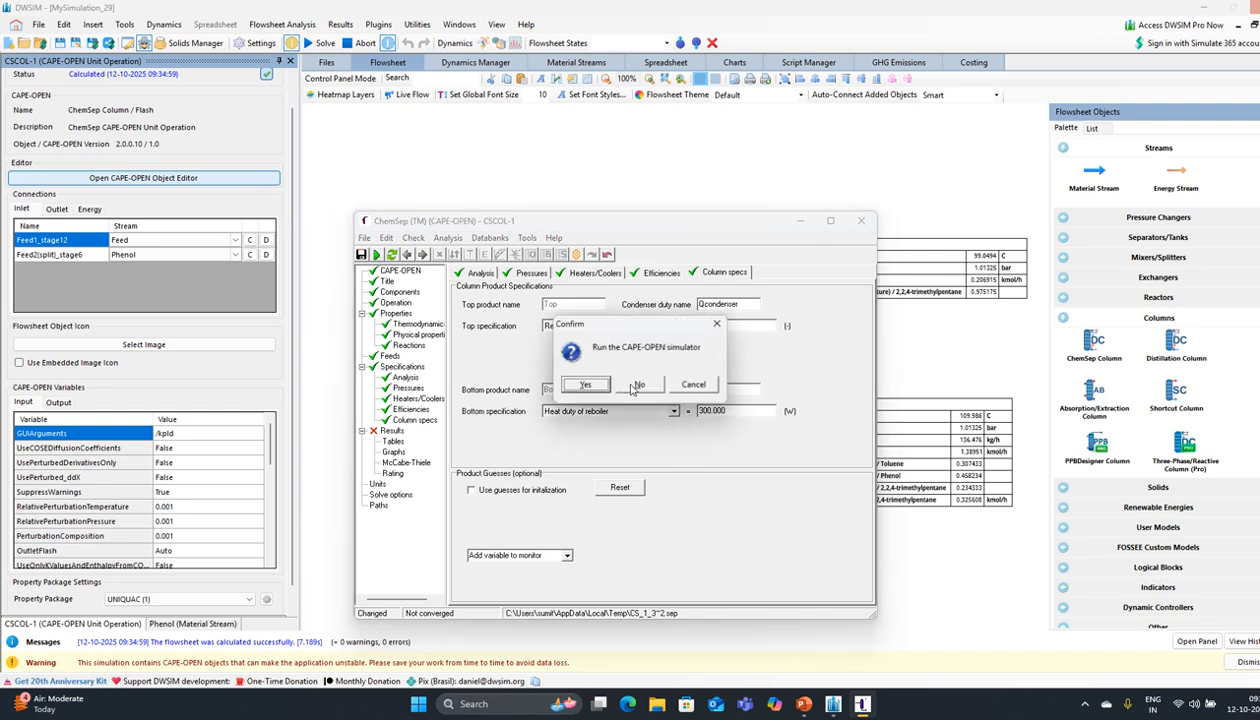
{"action": "left_click", "coordinate": [588, 384]}
{"action": "left_click", "coordinate": [586, 384]}
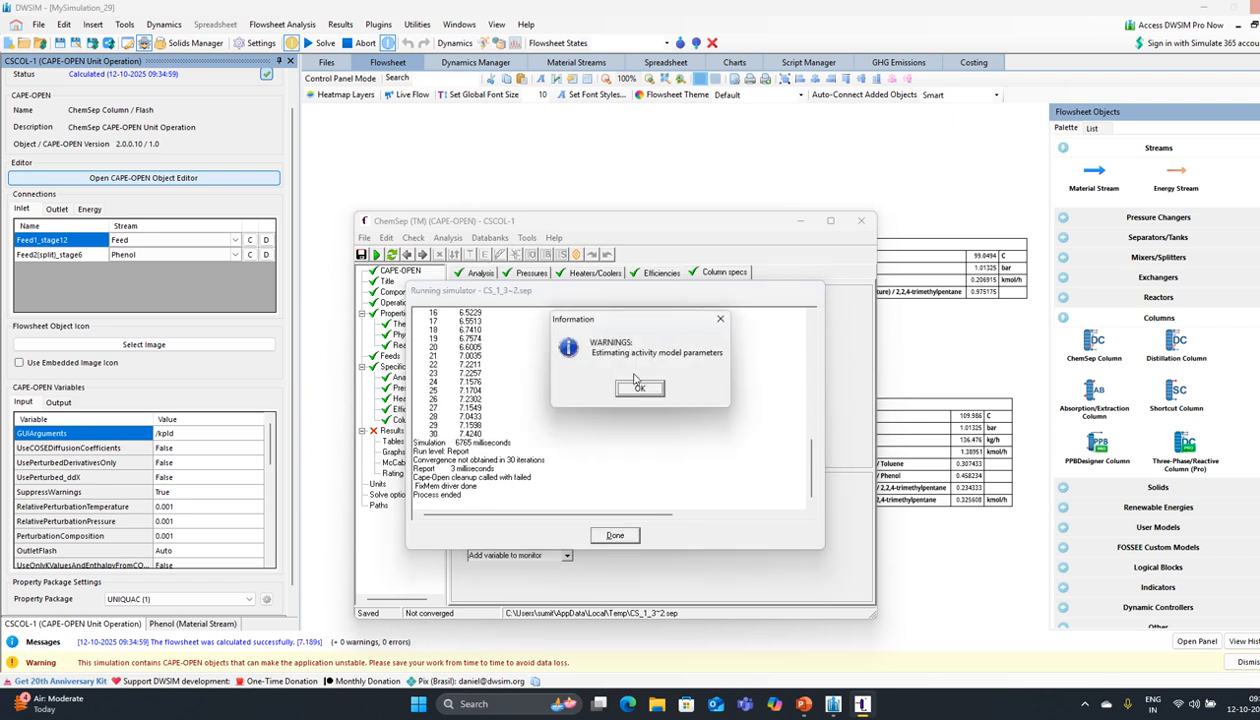
{"action": "left_click", "coordinate": [640, 387]}
{"action": "left_click", "coordinate": [616, 533]}
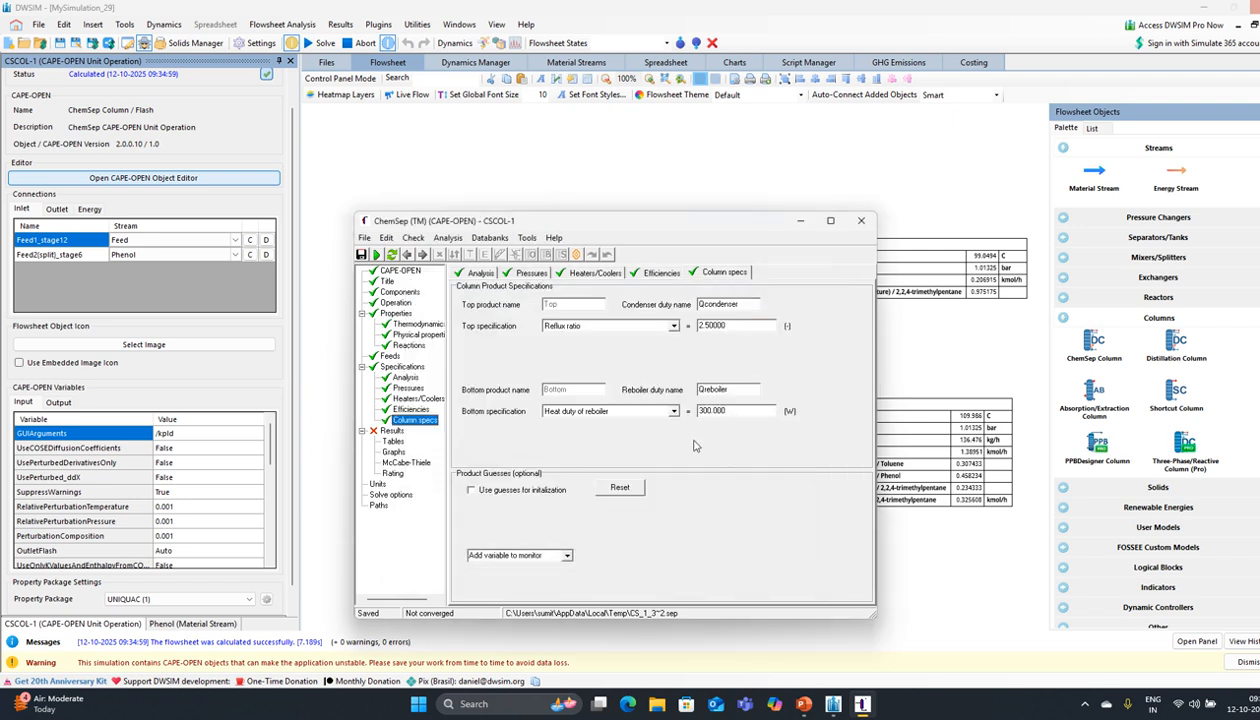
{"action": "left_click", "coordinate": [673, 411]}
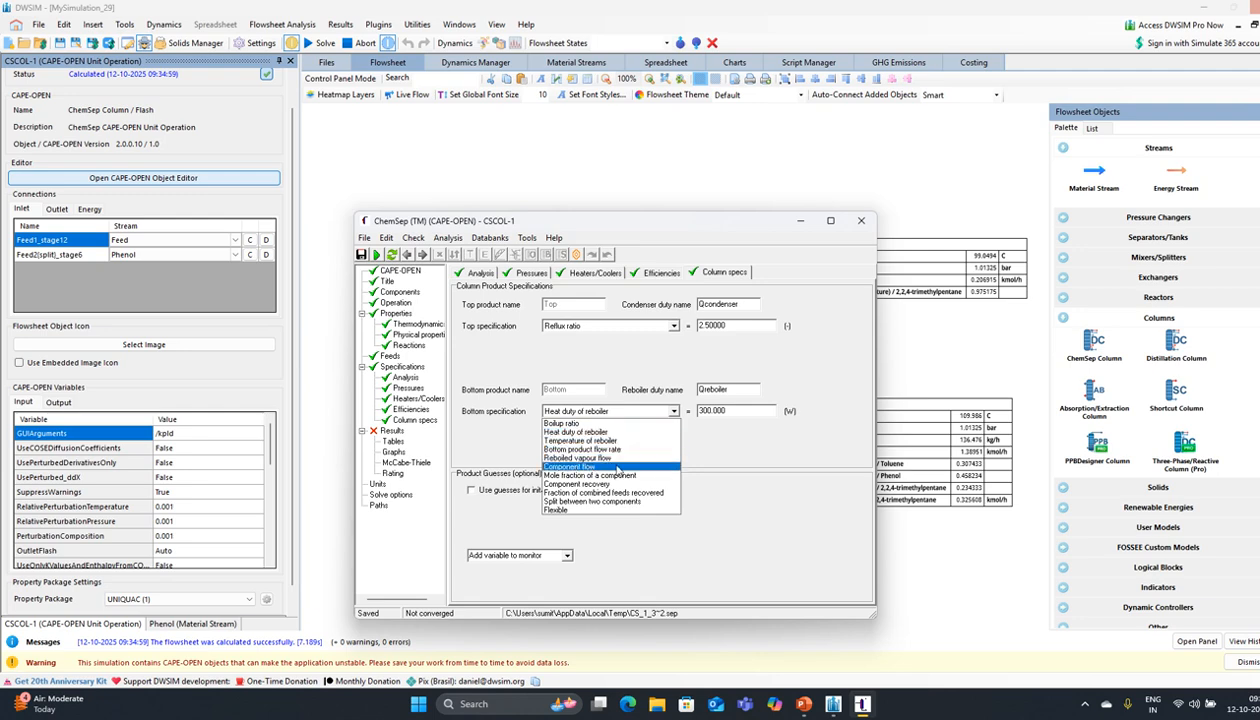
Step: Set the top specification to the mole fraction of 2,2,4-trimethylpentane
{"action": "left_click", "coordinate": [621, 475]}
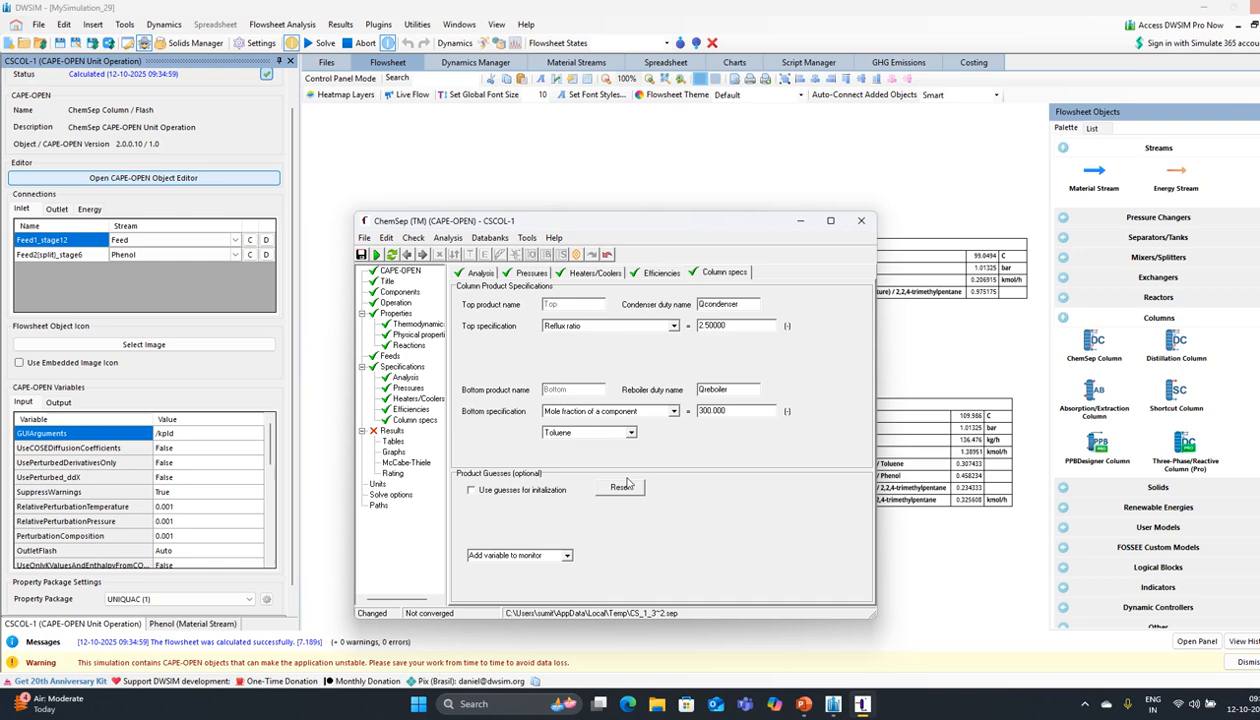
{"action": "left_click", "coordinate": [658, 411]}
{"action": "left_click", "coordinate": [628, 478]}
{"action": "left_click", "coordinate": [674, 328]}
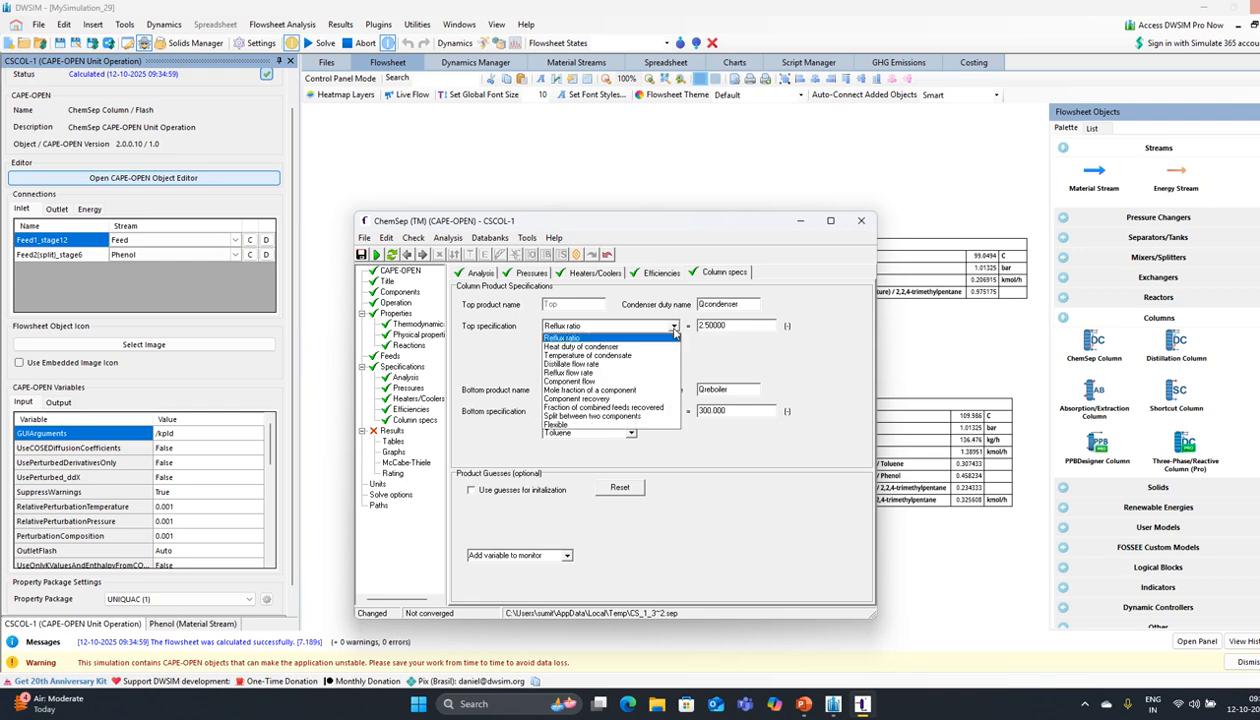
{"action": "left_click", "coordinate": [627, 390]}
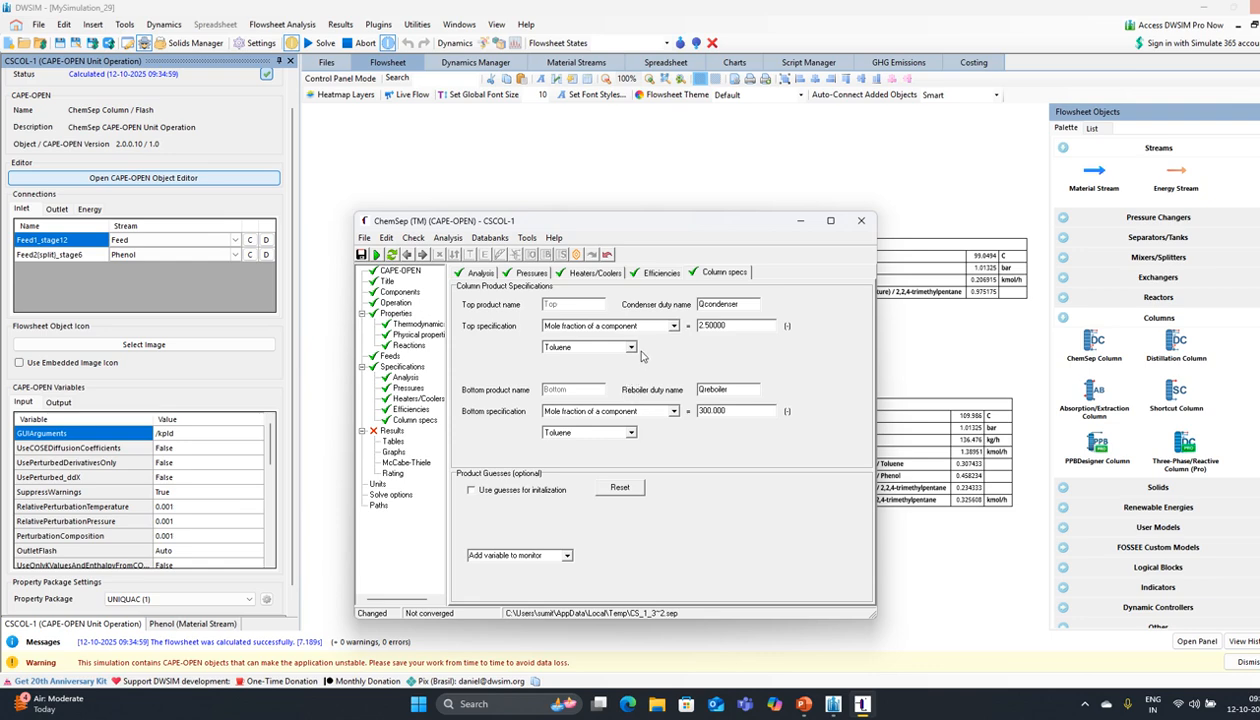
{"action": "left_click", "coordinate": [630, 347]}
{"action": "left_click", "coordinate": [592, 372]}
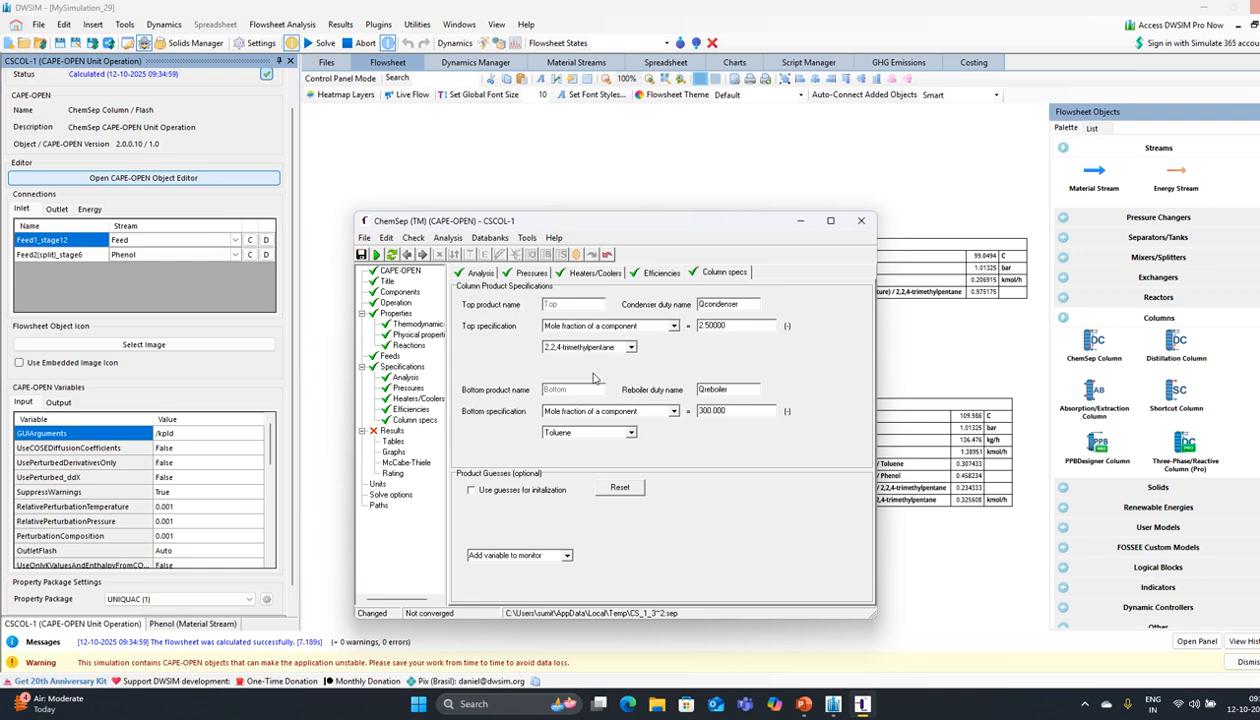
Step: Return the bottom specification to reboiler heat duty
{"action": "left_click", "coordinate": [666, 412]}
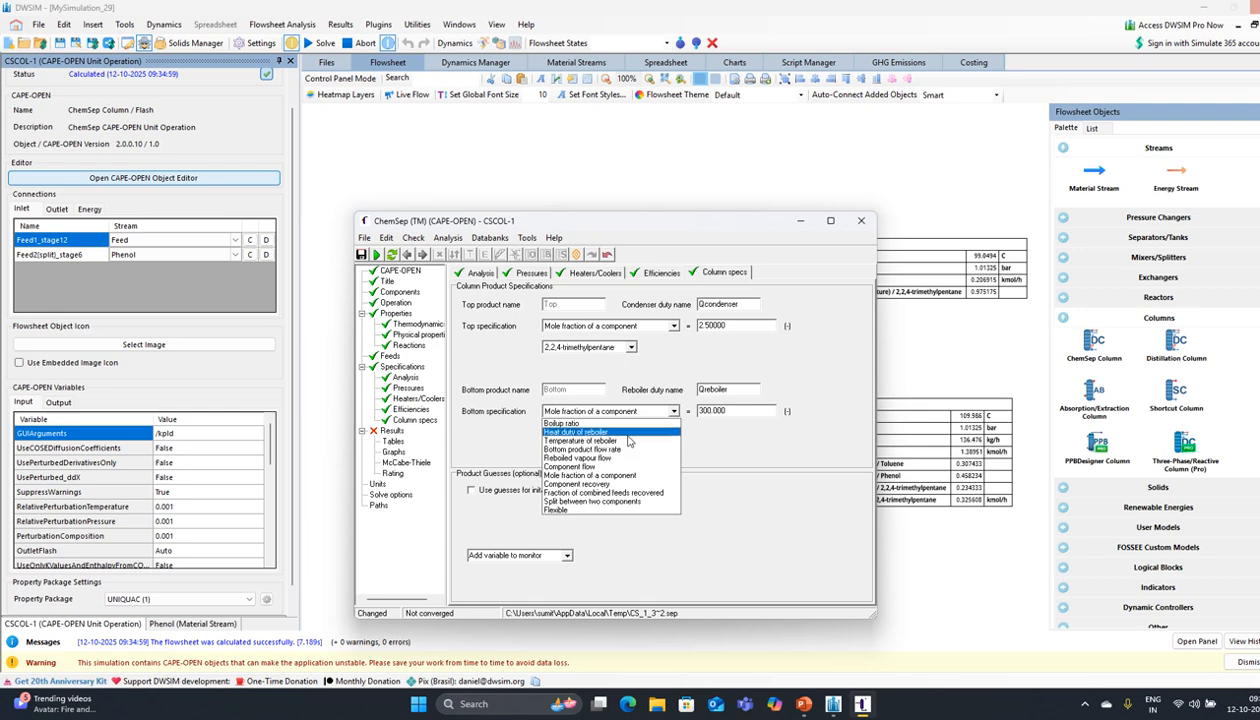
{"action": "left_click", "coordinate": [762, 438]}
{"action": "left_click", "coordinate": [662, 412]}
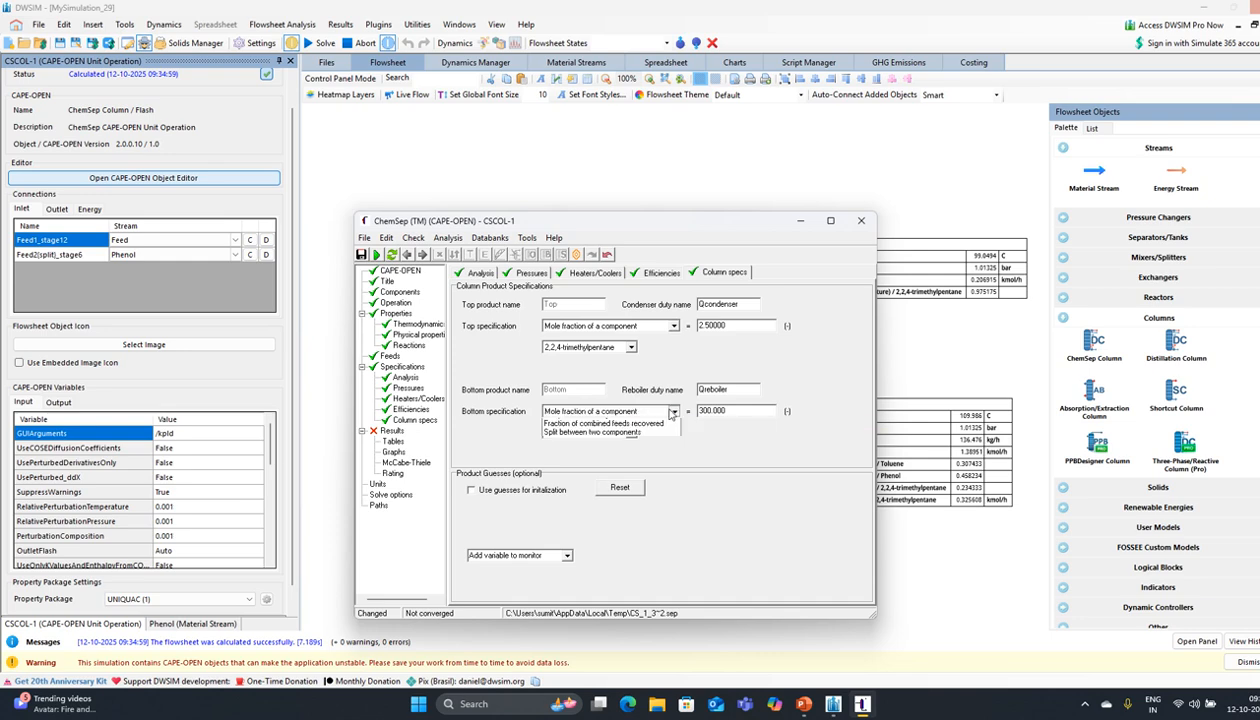
{"action": "left_click", "coordinate": [740, 443]}
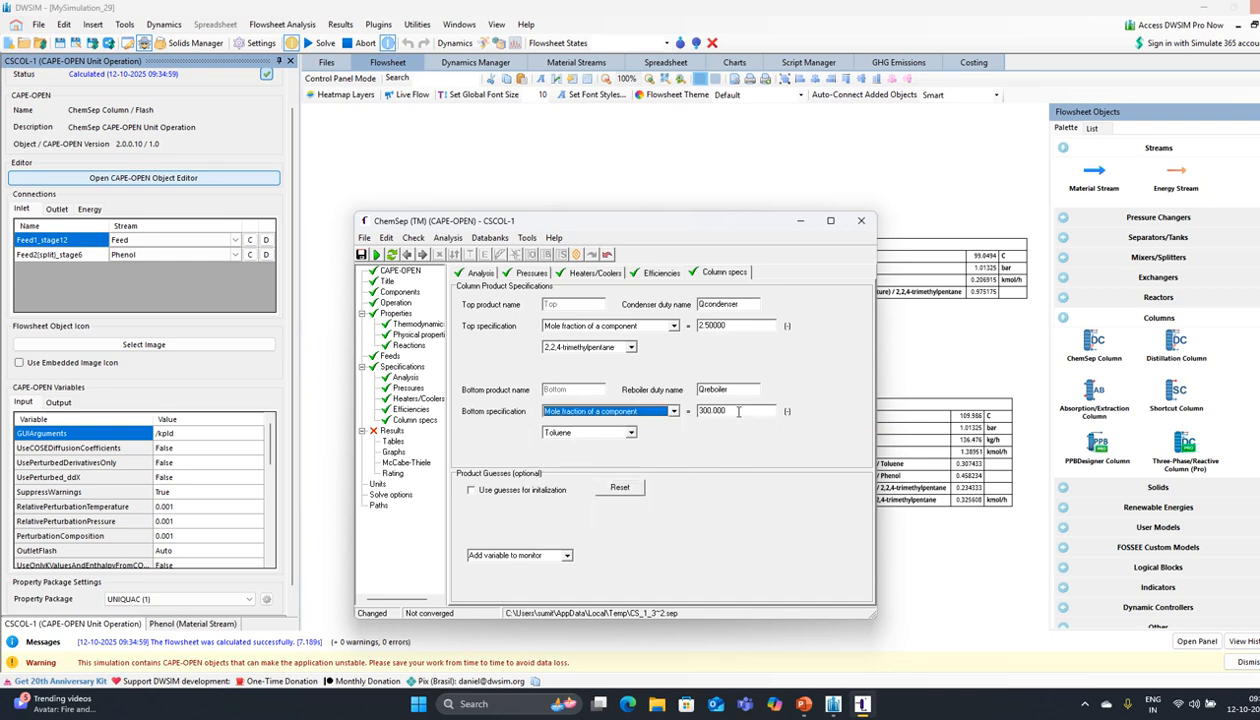
{"action": "left_click", "coordinate": [658, 412]}
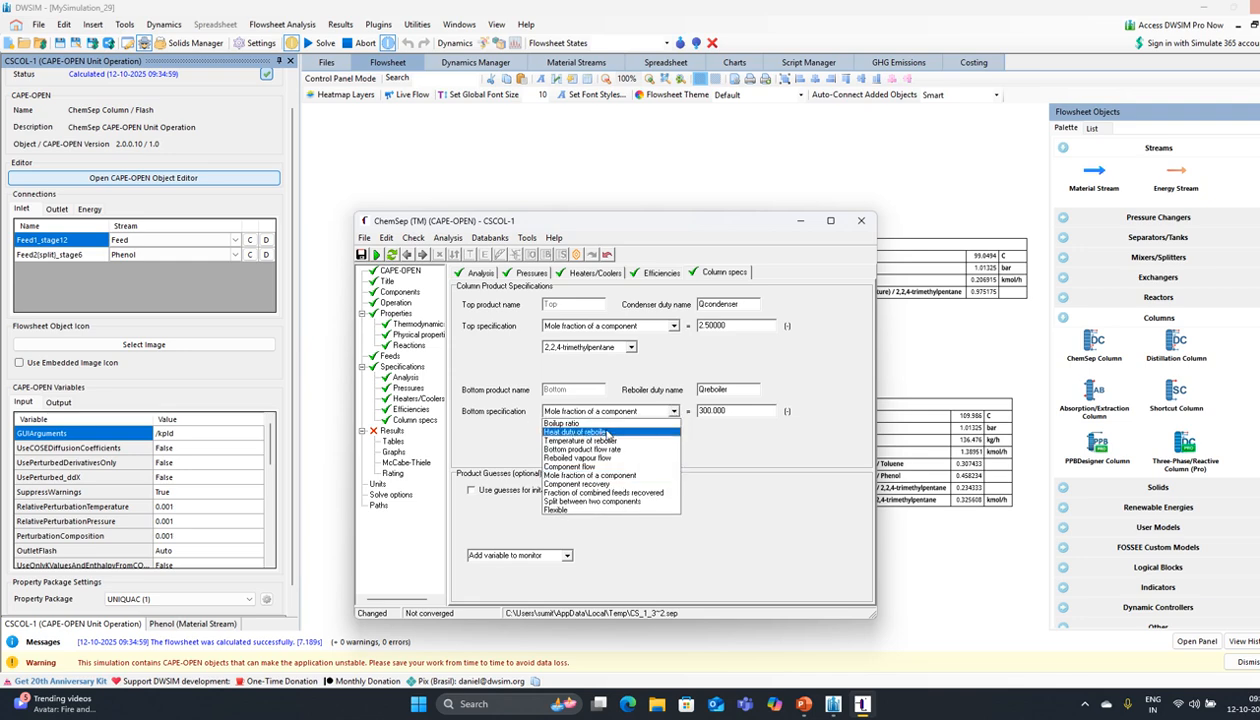
{"action": "left_click", "coordinate": [606, 433]}
{"action": "left_click_drag", "start_coordinate": [676, 232], "coordinate": [701, 247]}
{"action": "left_click_drag", "start_coordinate": [760, 427], "coordinate": [697, 433]}
Step: Enter a 14000 W reboiler duty and a 0.99 top mole fraction
{"action": "key", "text": "BackSpace"}
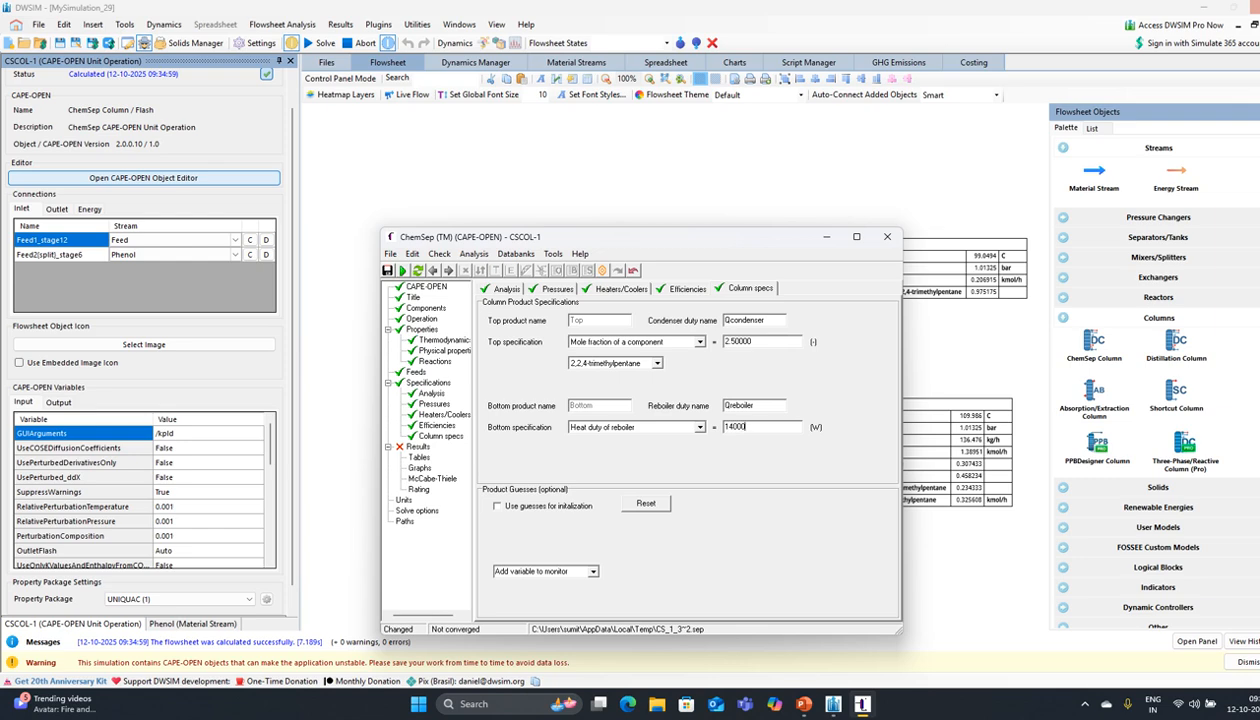
{"action": "type", "text": "14000"}
{"action": "key", "text": "Return"}
{"action": "left_click_drag", "start_coordinate": [750, 341], "coordinate": [705, 343]}
{"action": "type", "text": "0"}
{"action": "key", "text": "Return"}
Step: Rerun the ChemSep column with these specifications
{"action": "left_click", "coordinate": [402, 273]}
{"action": "left_click", "coordinate": [633, 386]}
{"action": "left_click", "coordinate": [587, 386]}
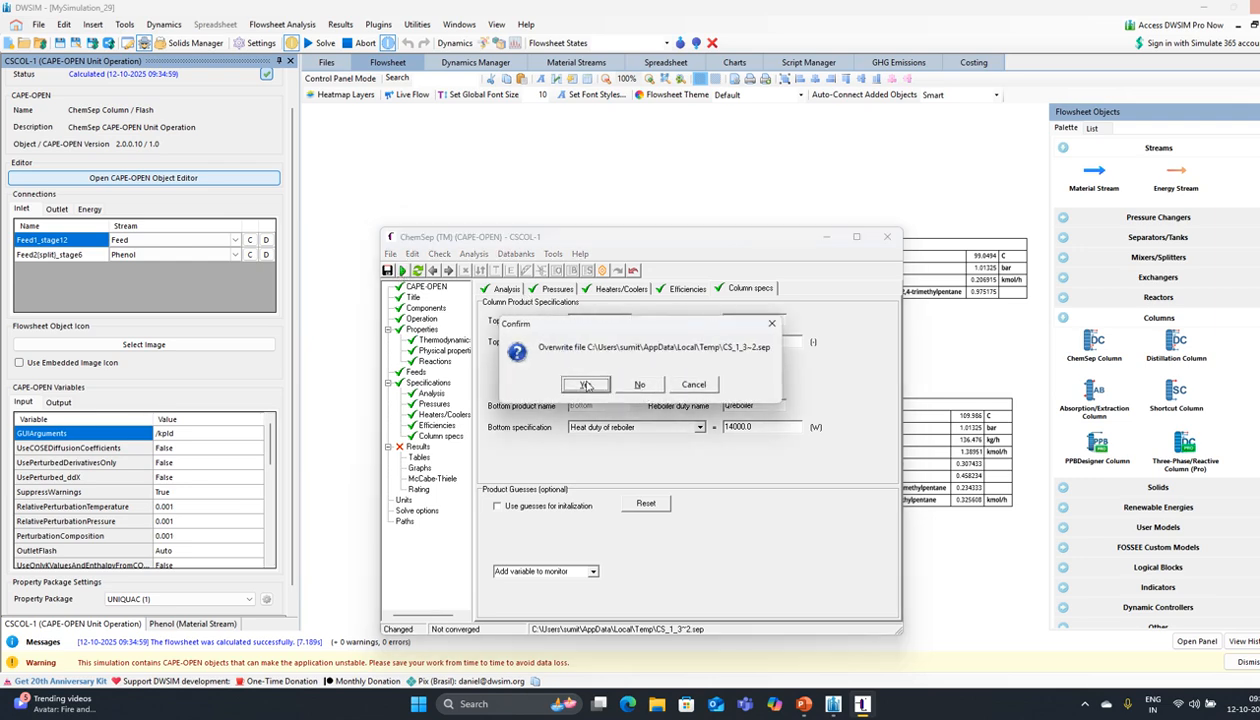
{"action": "left_click", "coordinate": [586, 385]}
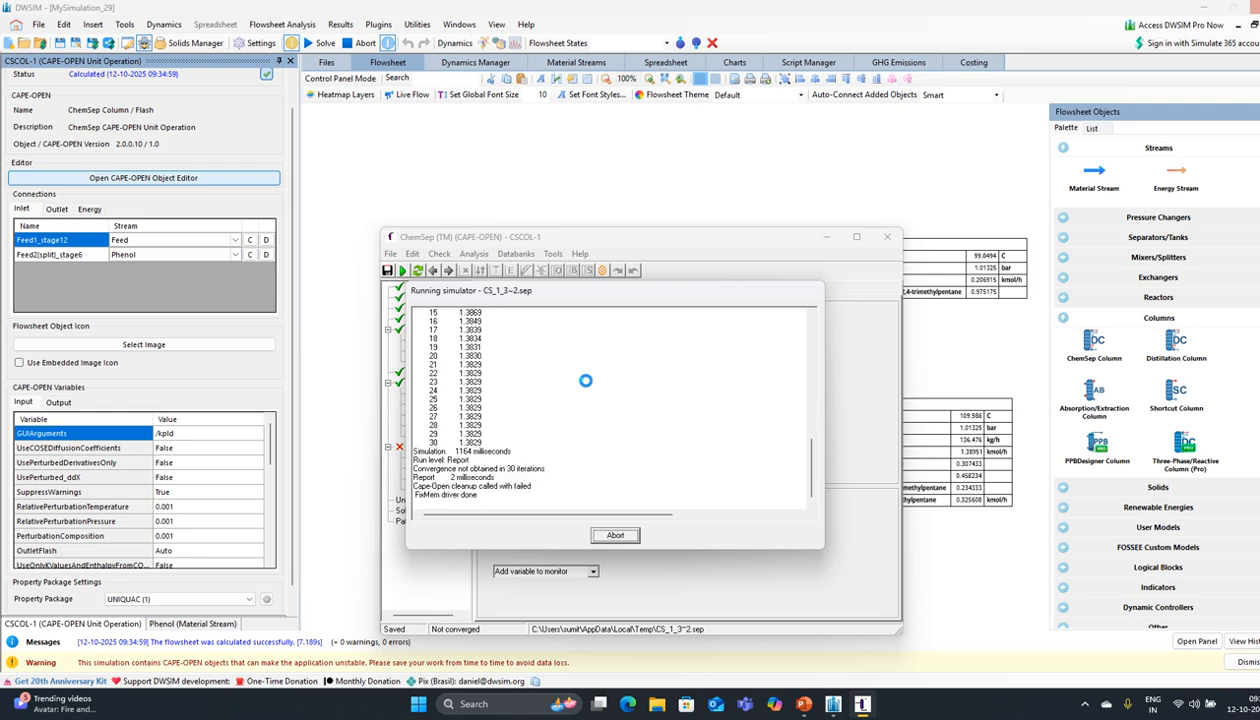
{"action": "left_click", "coordinate": [628, 385]}
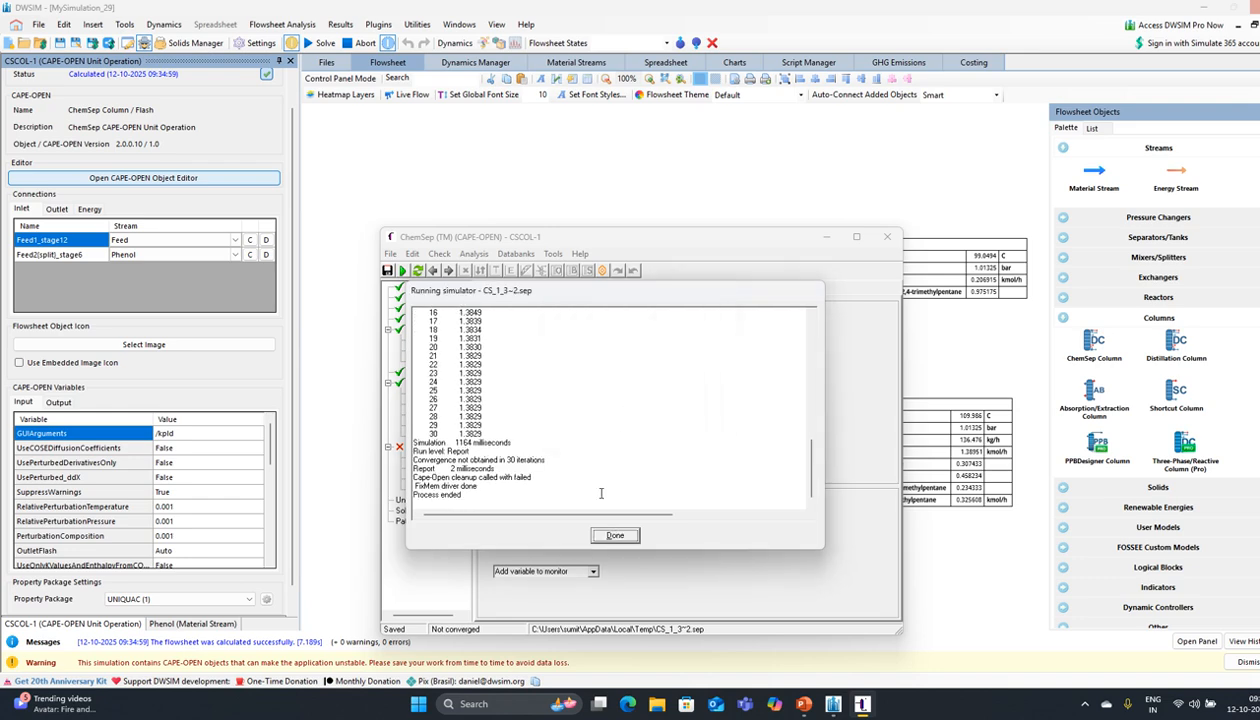
{"action": "left_click", "coordinate": [613, 535]}
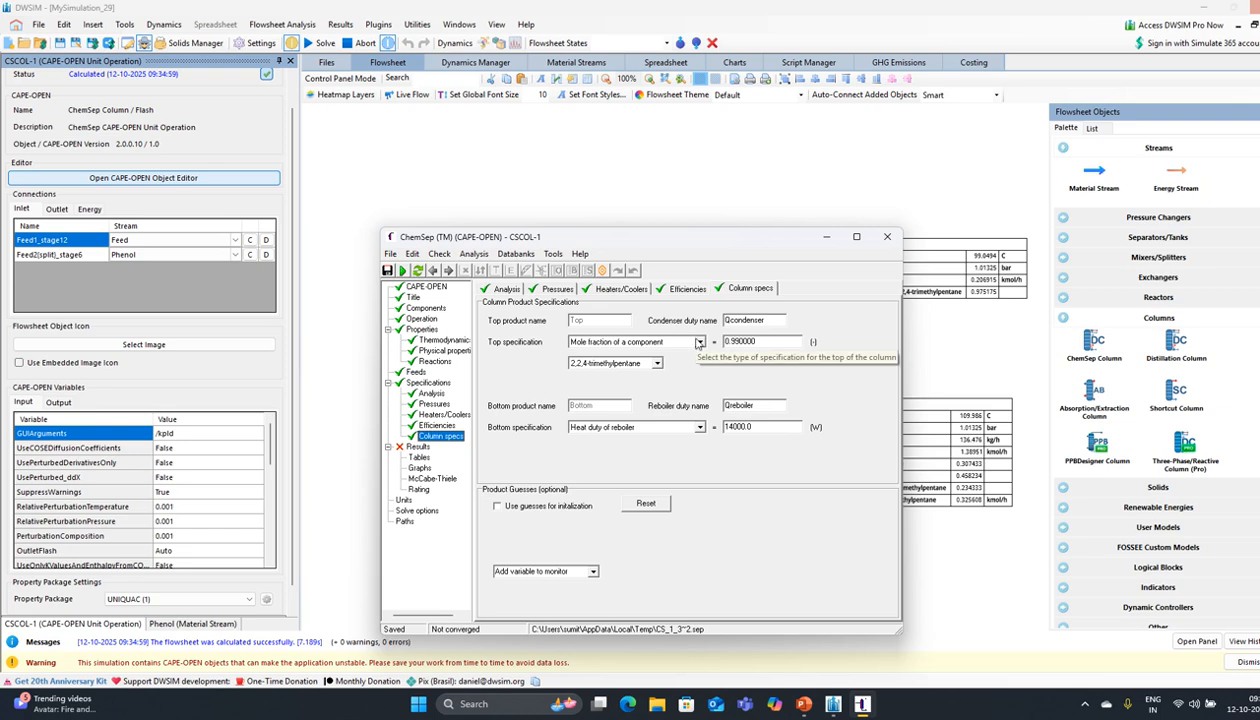
Step: Change the top specification to a 2.5 reflux ratio and start the column run
{"action": "left_click", "coordinate": [699, 343]}
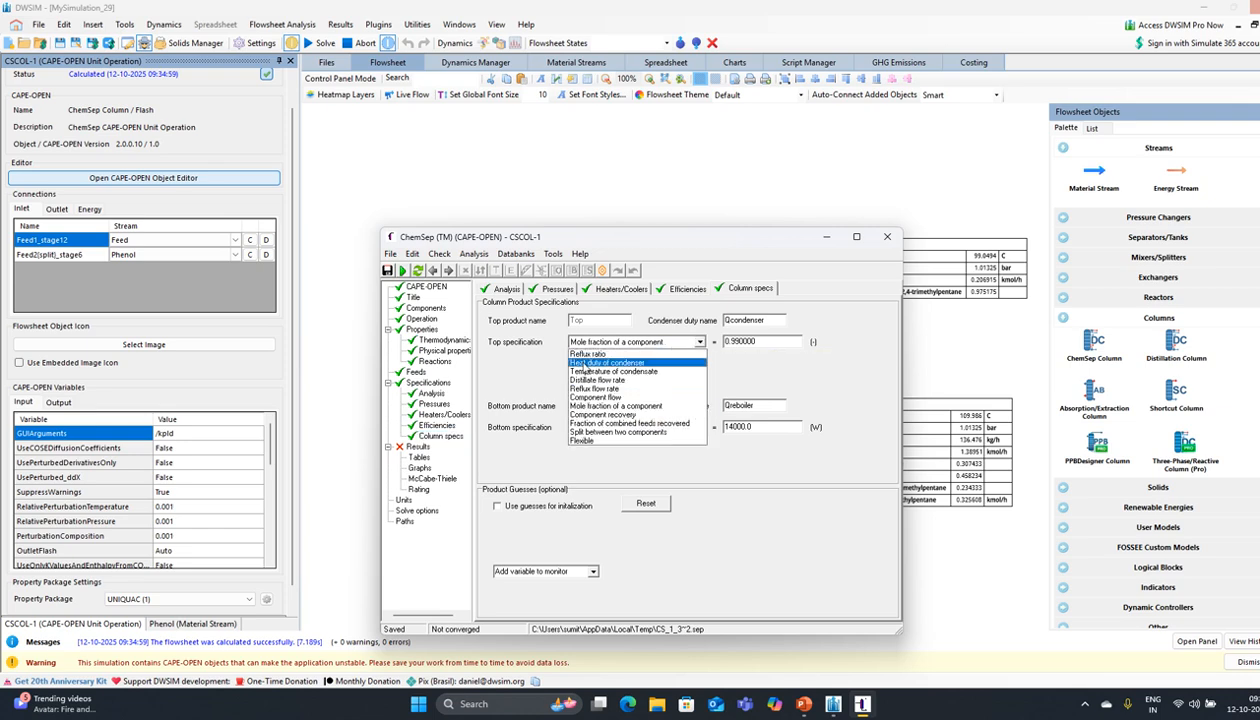
{"action": "left_click", "coordinate": [608, 354]}
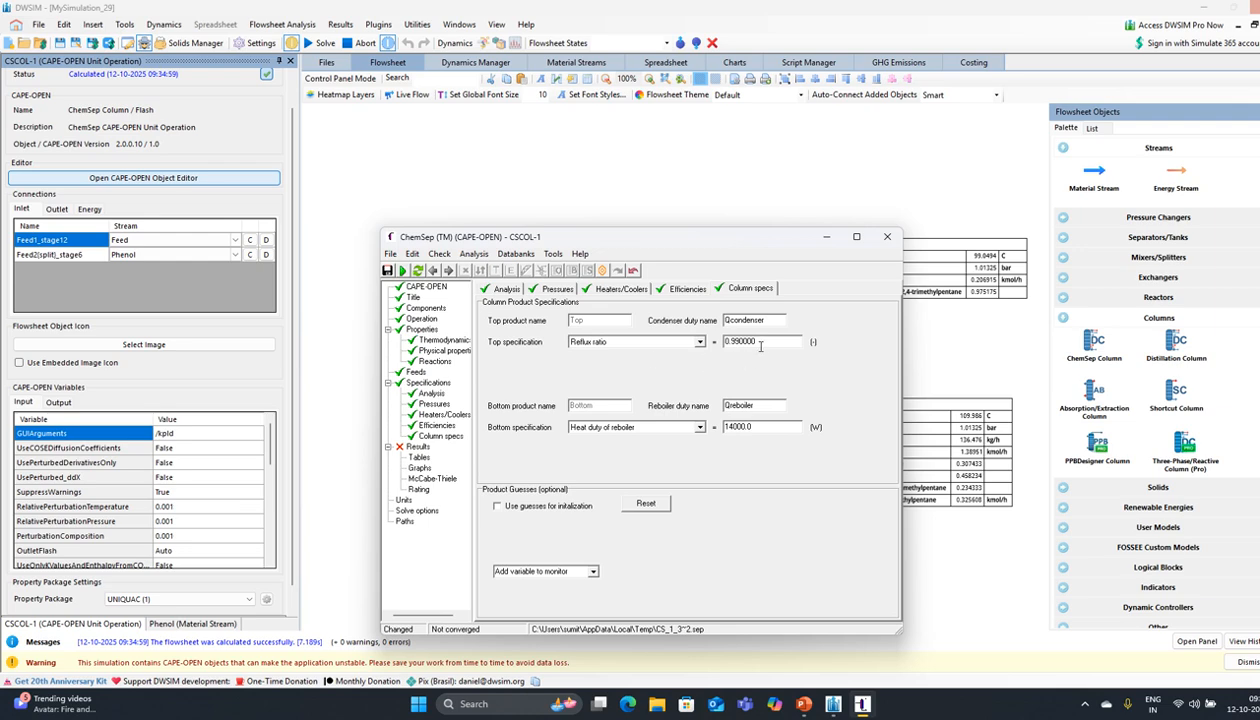
{"action": "left_click_drag", "start_coordinate": [761, 346], "coordinate": [716, 349]}
{"action": "type", "text": "2"}
{"action": "left_click", "coordinate": [403, 271]}
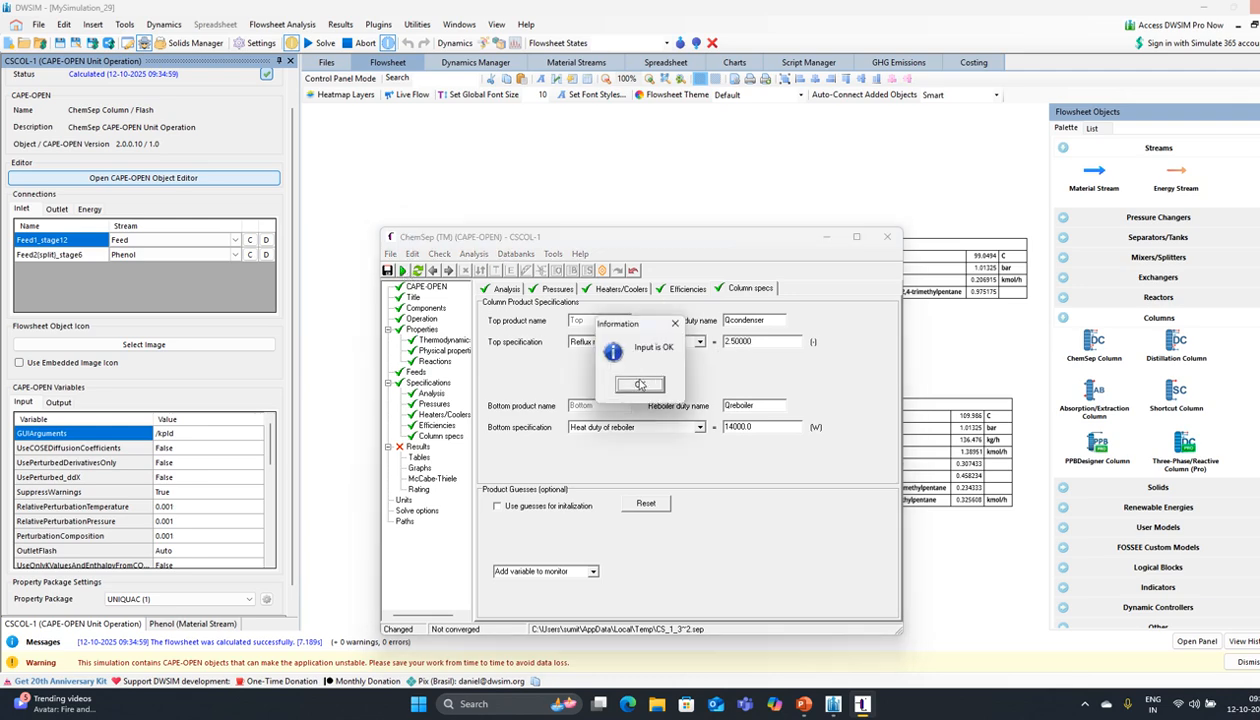
{"action": "left_click", "coordinate": [640, 384]}
{"action": "left_click", "coordinate": [596, 381]}
{"action": "left_click", "coordinate": [596, 384]}
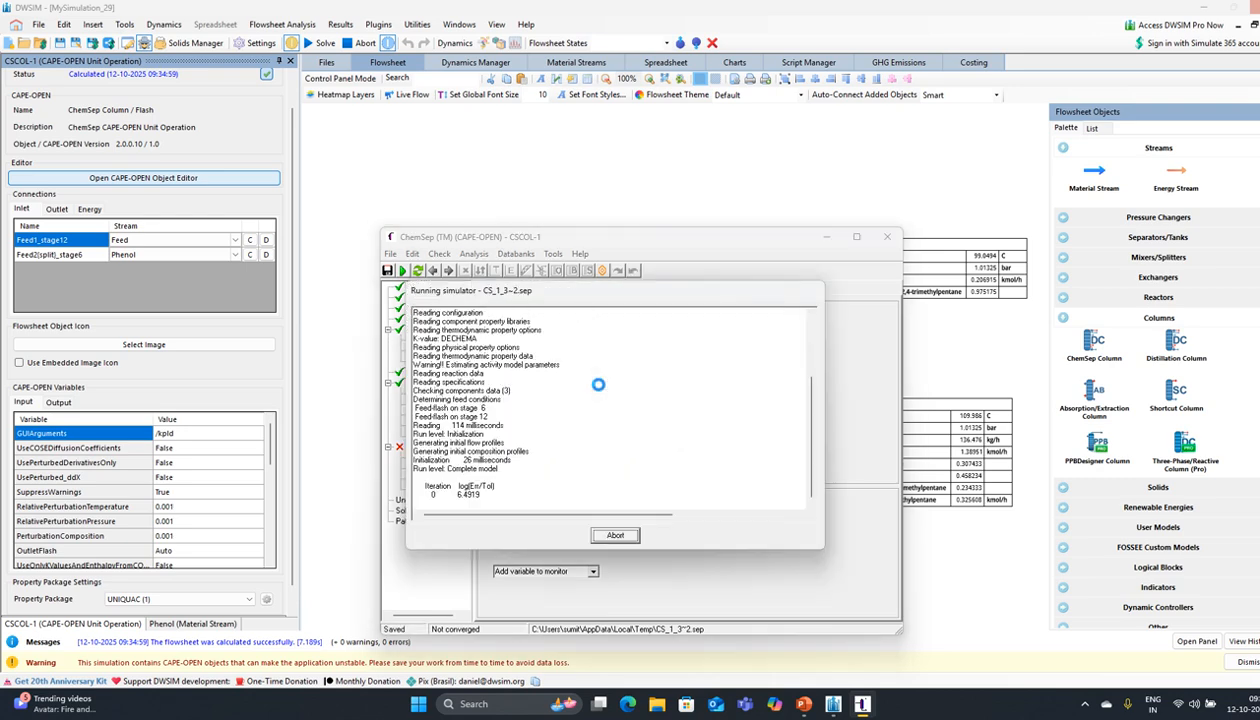
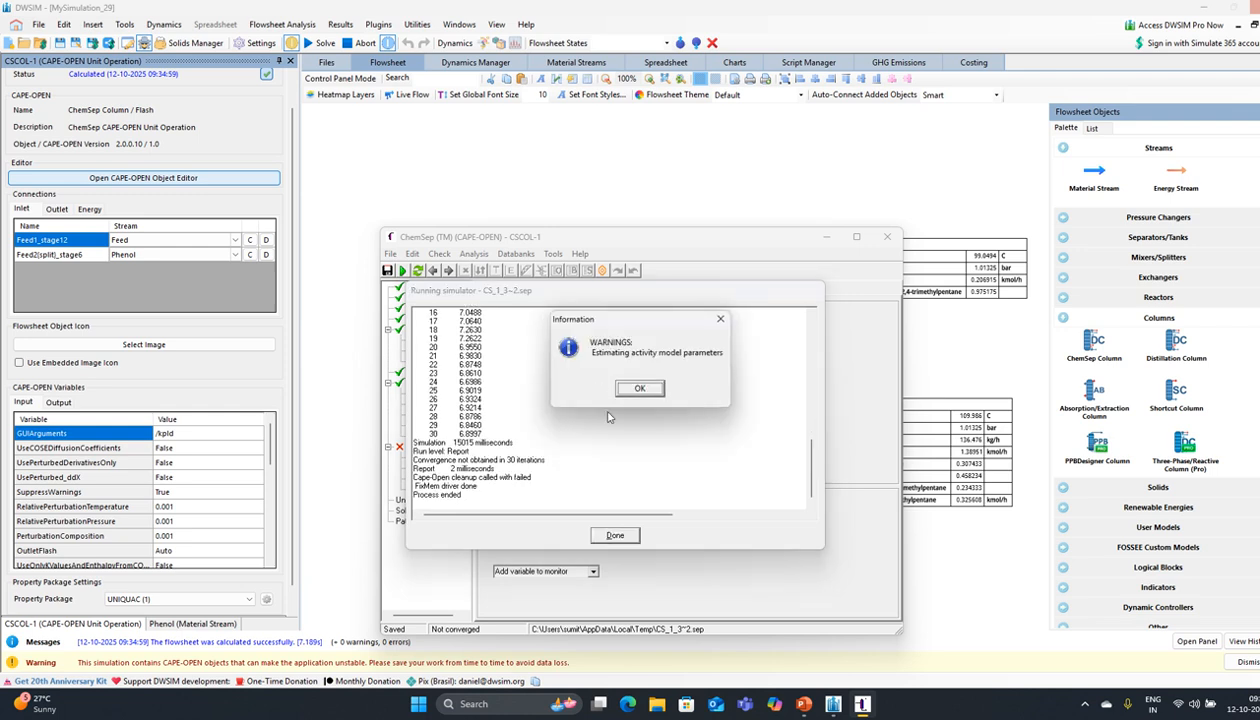
Step: Dismiss the activity-model warning and close the log of the unconverged 30-iteration run
{"action": "left_click", "coordinate": [640, 390]}
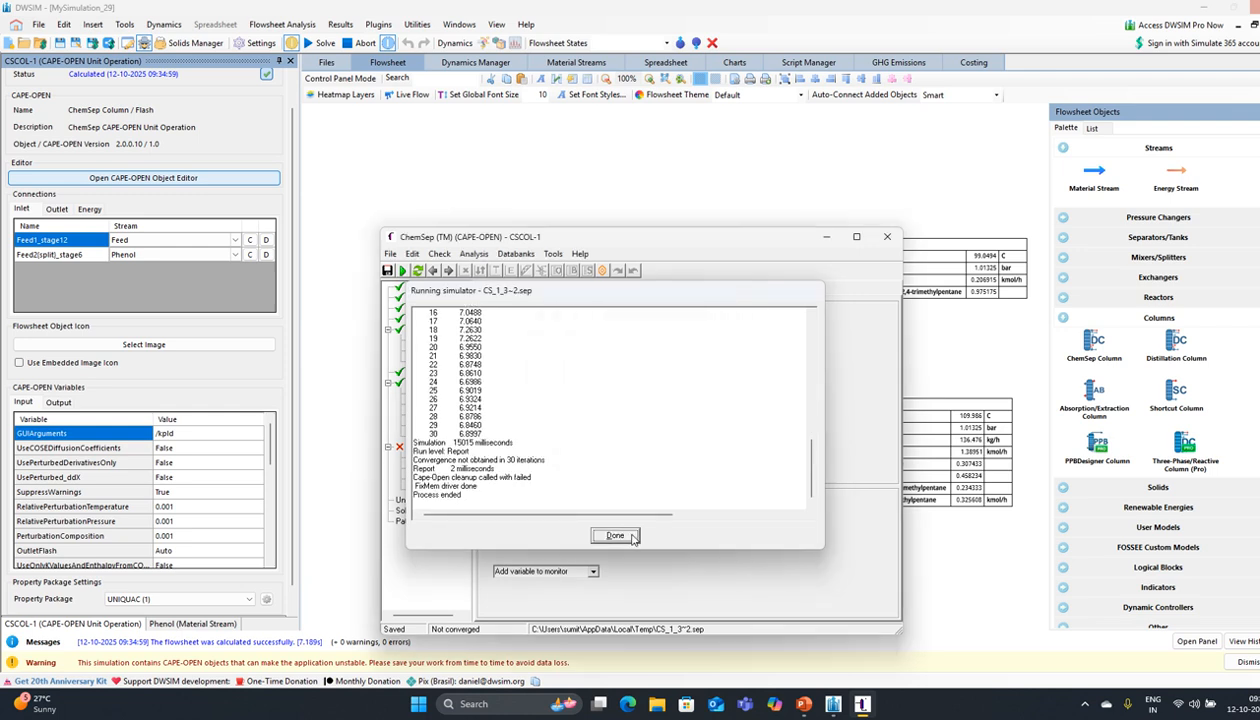
{"action": "left_click", "coordinate": [630, 535]}
{"action": "left_click", "coordinate": [700, 427]}
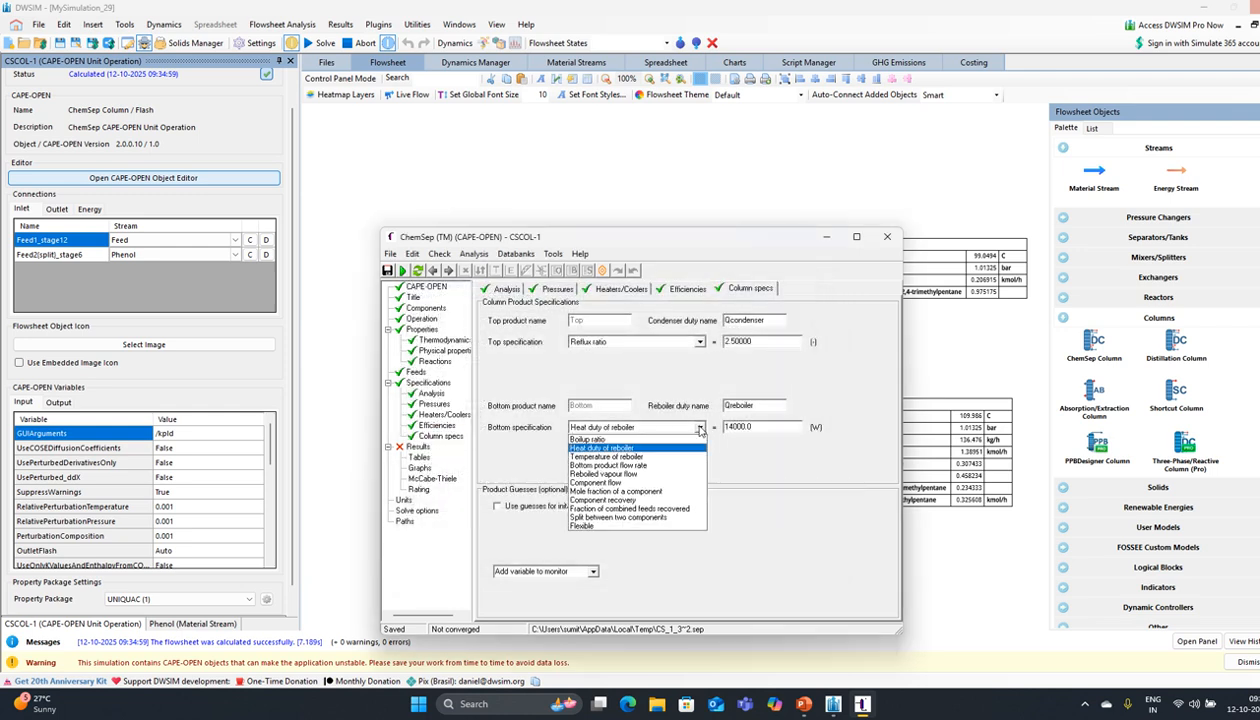
Step: Change the bottom specification from 14000 W reboiler duty to a toluene component recovery of 0.999
{"action": "left_click", "coordinate": [645, 499]}
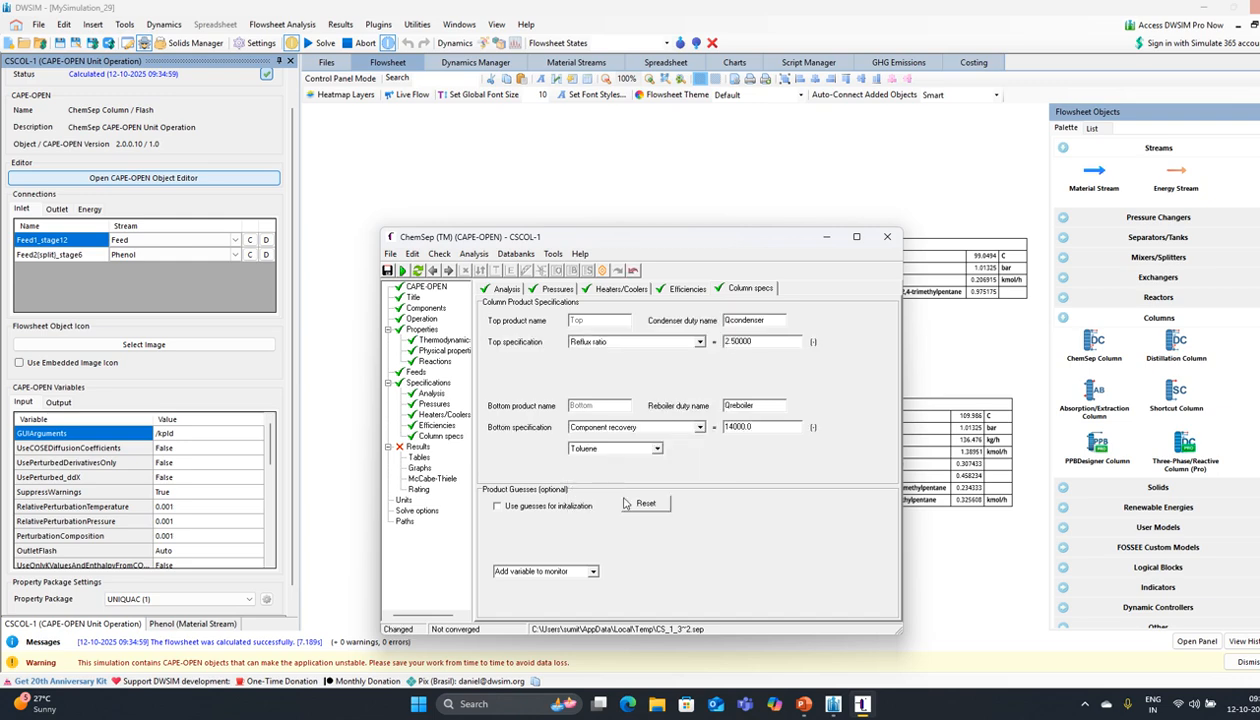
{"action": "left_click_drag", "start_coordinate": [757, 428], "coordinate": [630, 443]}
{"action": "key", "text": "BackSpace"}
{"action": "type", "text": "0.999"}
{"action": "key", "text": "Return"}
Step: Rerun ChemSep, overwriting the column file, until it converges in 17 iterations, then close ChemSep
{"action": "left_click", "coordinate": [402, 270]}
{"action": "left_click", "coordinate": [640, 385]}
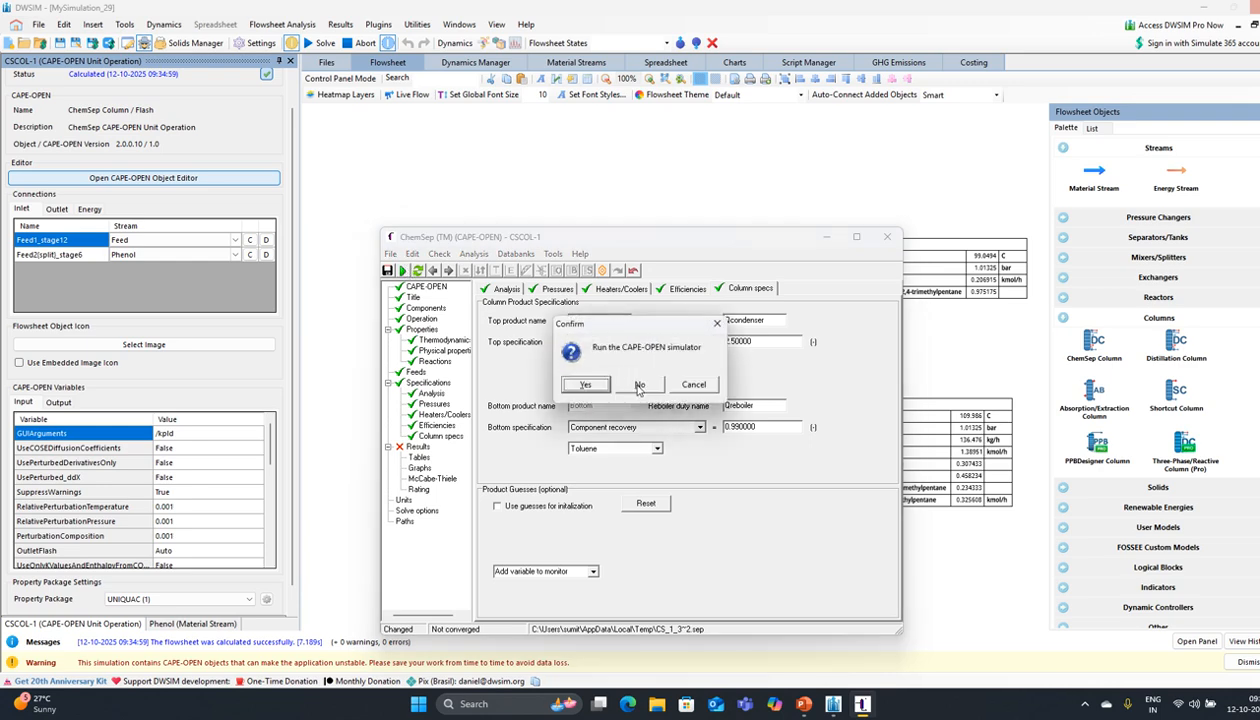
{"action": "left_click", "coordinate": [590, 385]}
{"action": "left_click", "coordinate": [593, 385]}
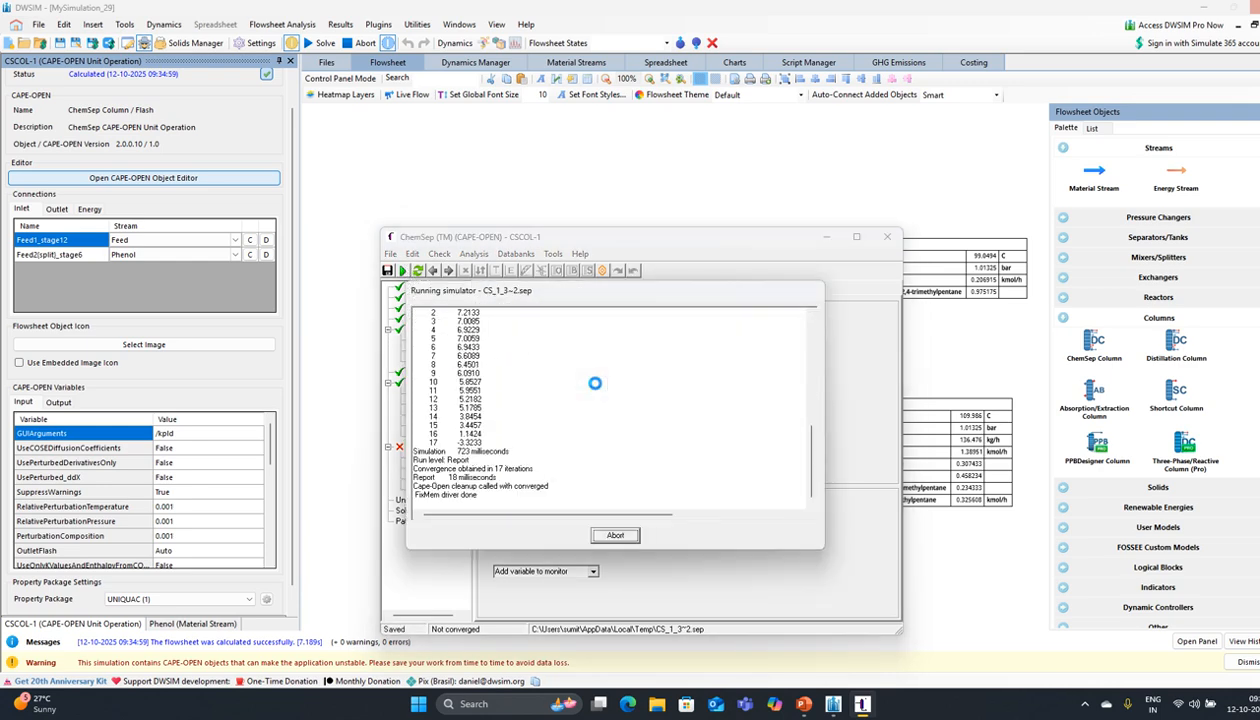
{"action": "left_click", "coordinate": [641, 390]}
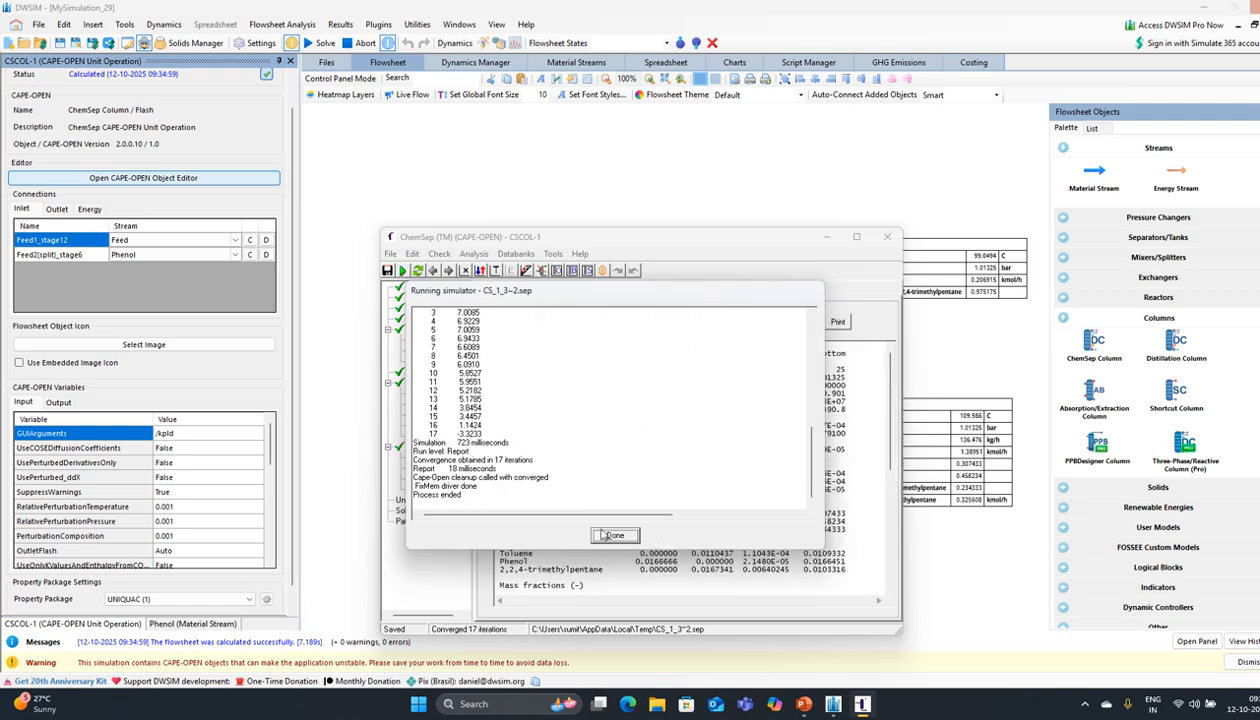
{"action": "left_click", "coordinate": [612, 533]}
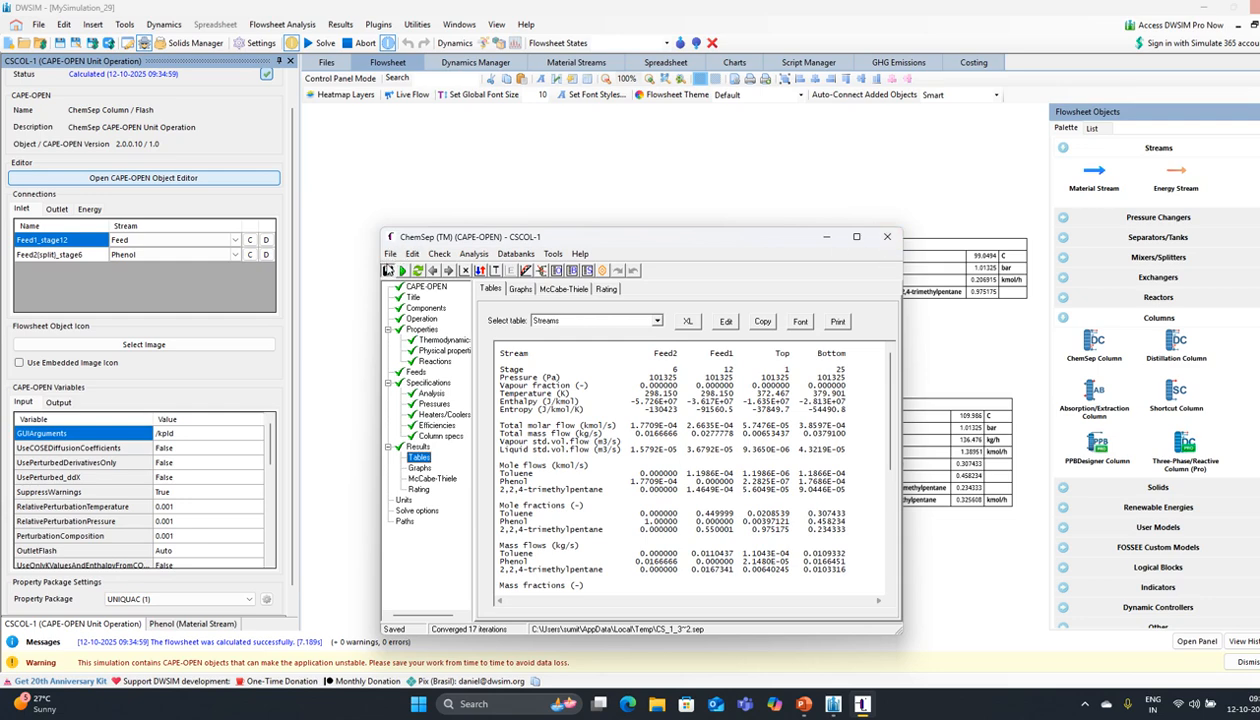
{"action": "left_click", "coordinate": [886, 236]}
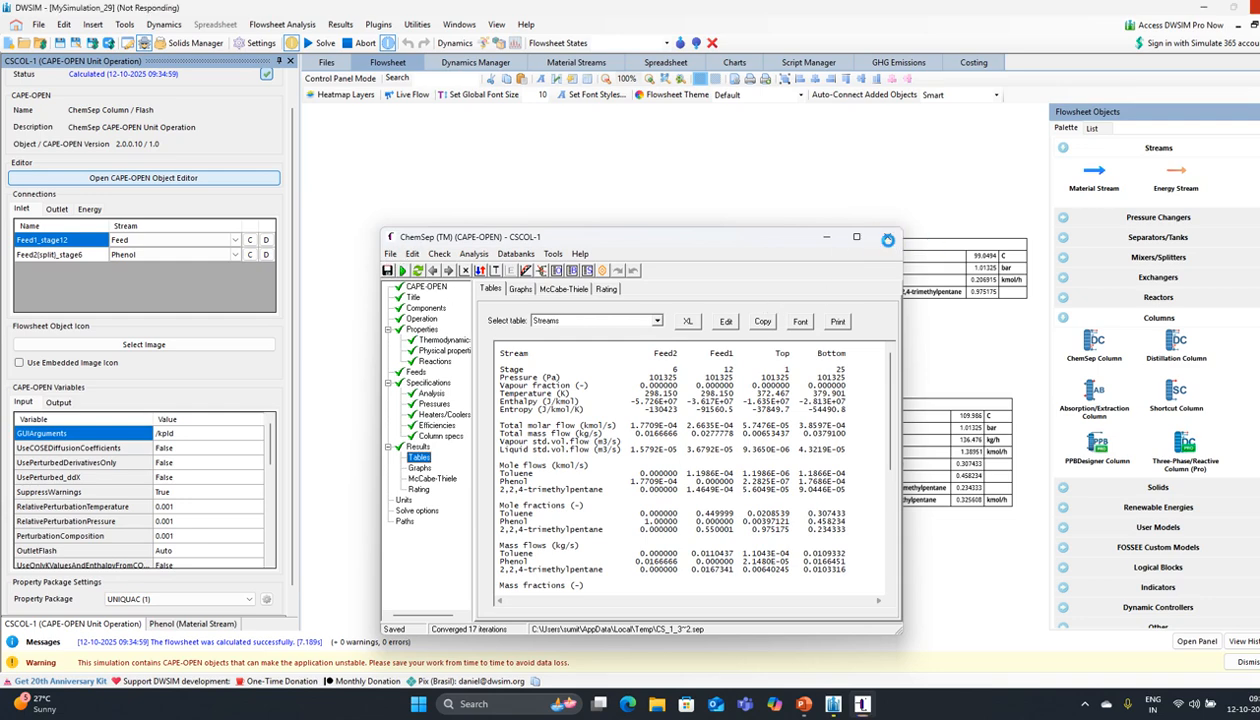
Step: Place a Controller Block from Logical Blocks below the column, creating controller C-1
{"action": "left_click_drag", "start_coordinate": [740, 336], "coordinate": [706, 346]}
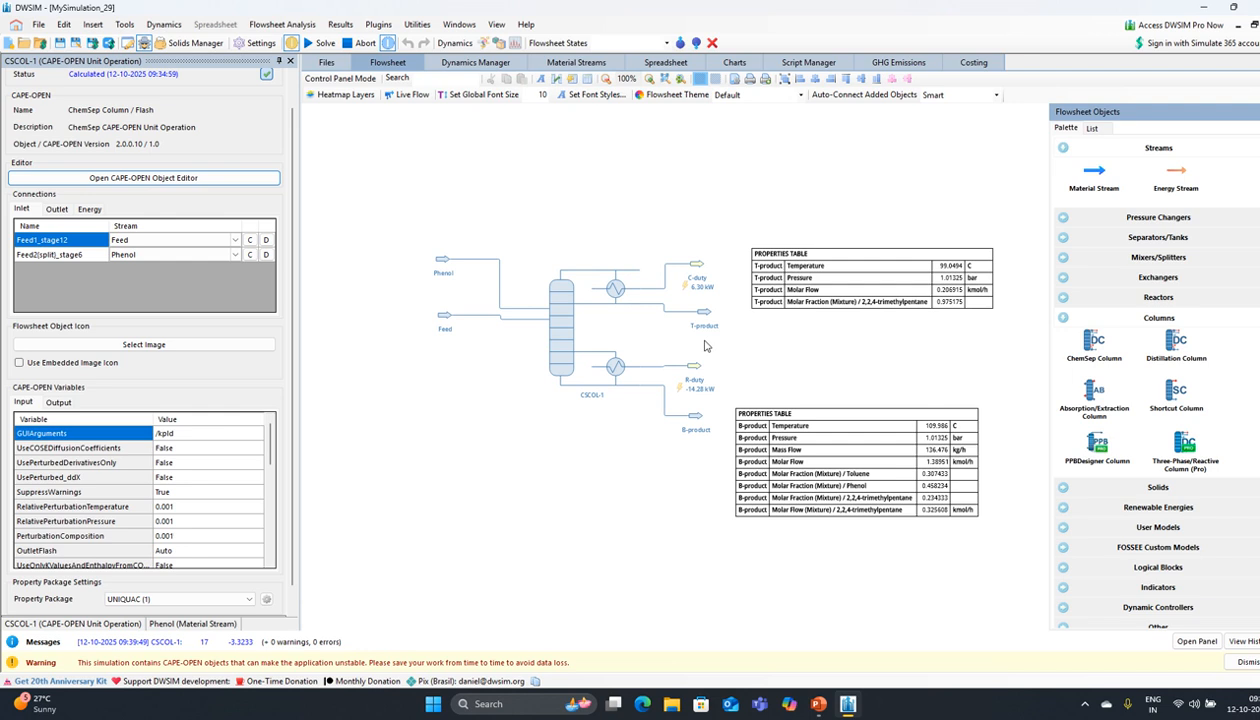
{"action": "left_click", "coordinate": [1084, 318]}
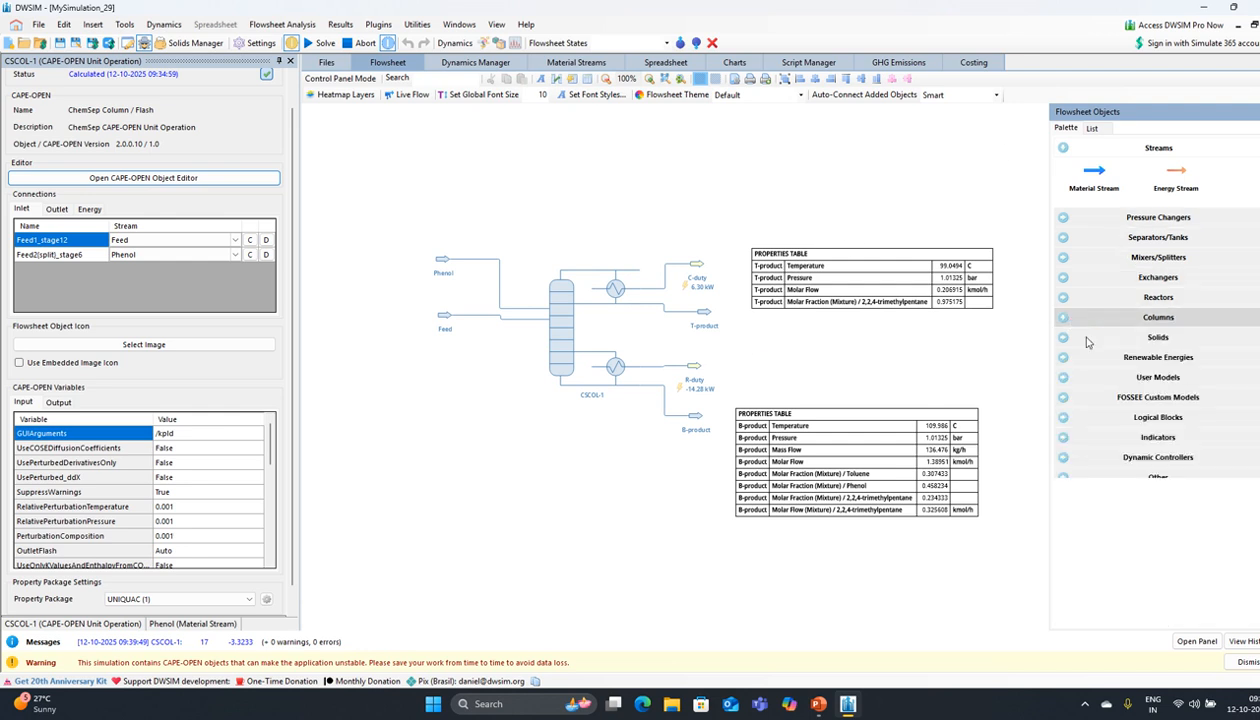
{"action": "left_click", "coordinate": [1064, 479]}
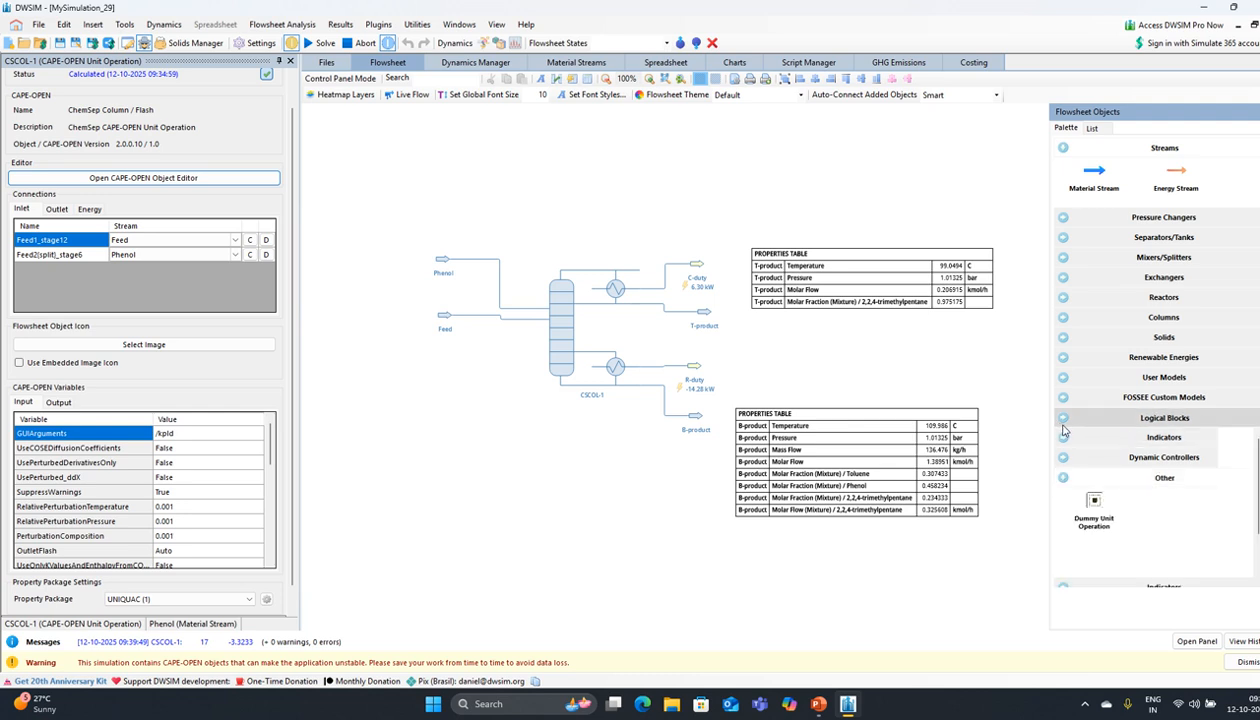
{"action": "left_click", "coordinate": [1064, 424]}
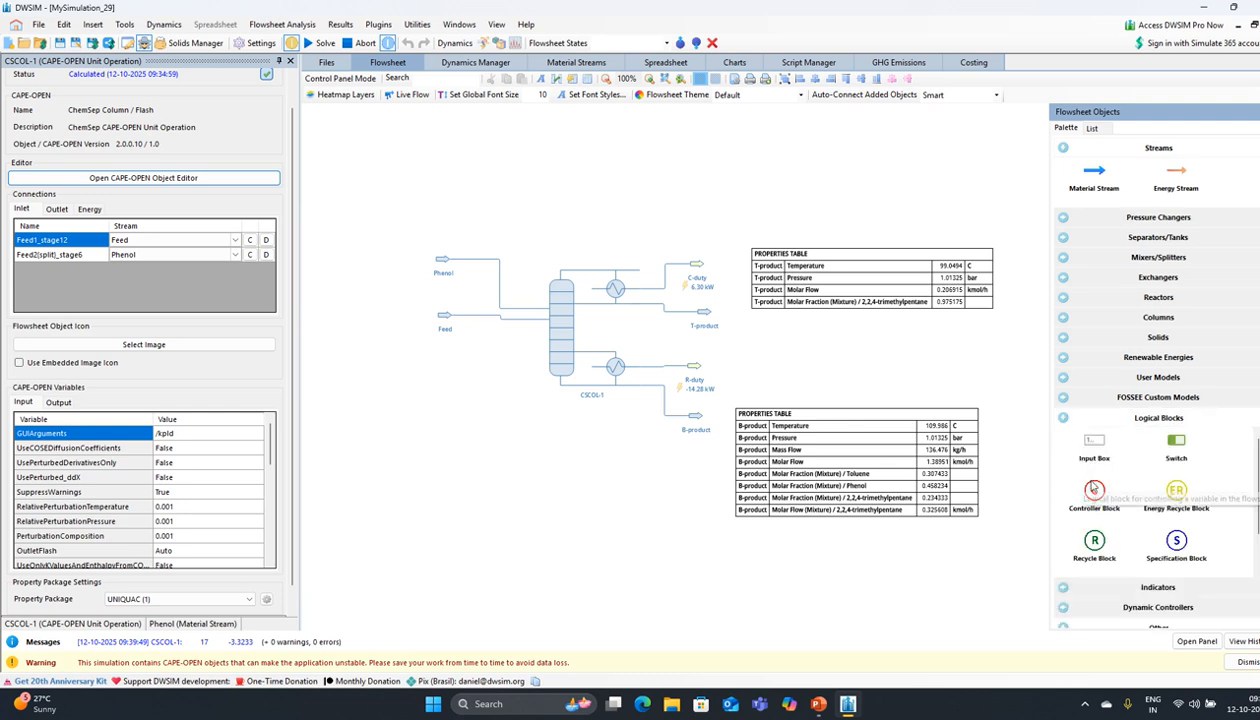
{"action": "left_click_drag", "start_coordinate": [1094, 488], "coordinate": [531, 473]}
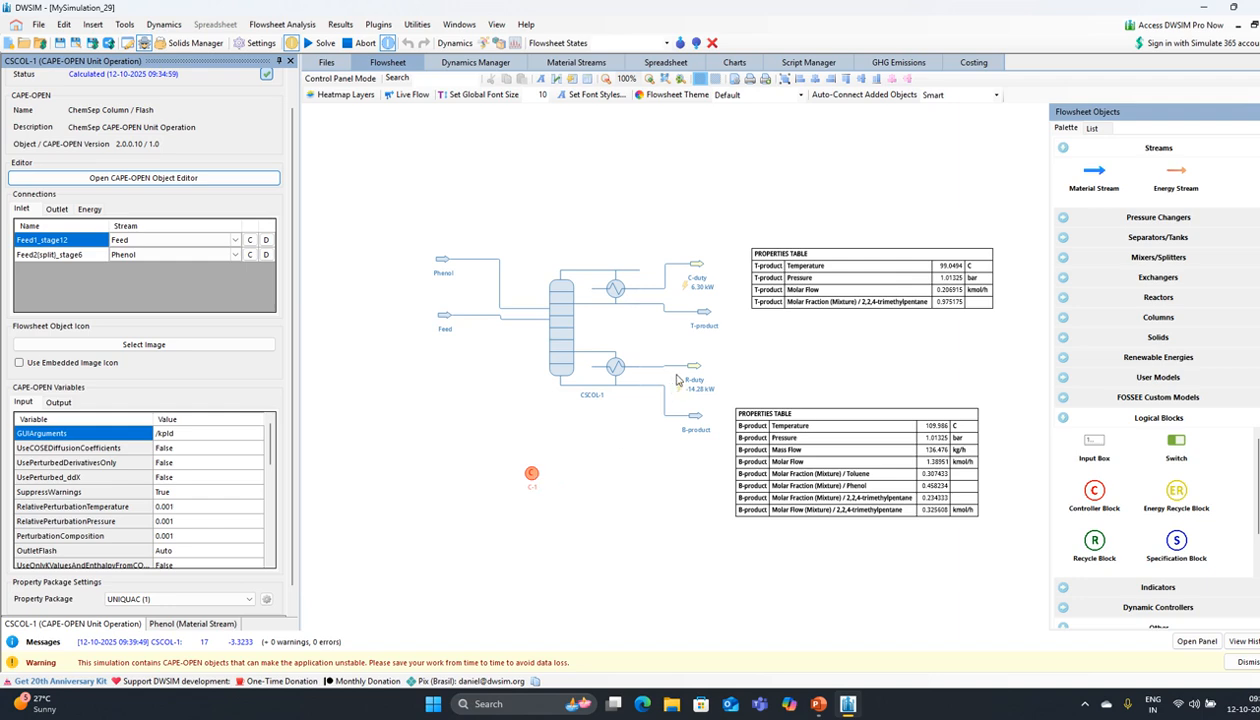
{"action": "left_click", "coordinate": [533, 476]}
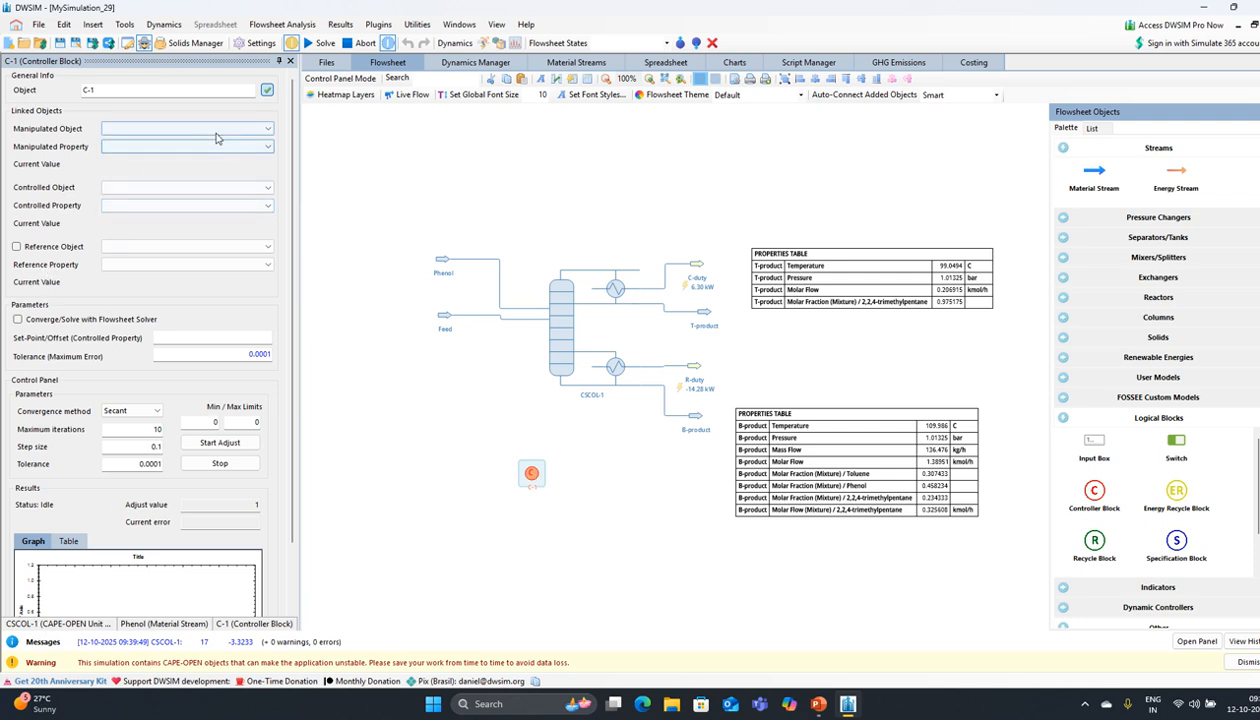
Step: Make CSCOL-1 the controller's manipulated object, leaving the manipulated property unset
{"action": "left_click", "coordinate": [217, 131]}
{"action": "left_click", "coordinate": [152, 172]}
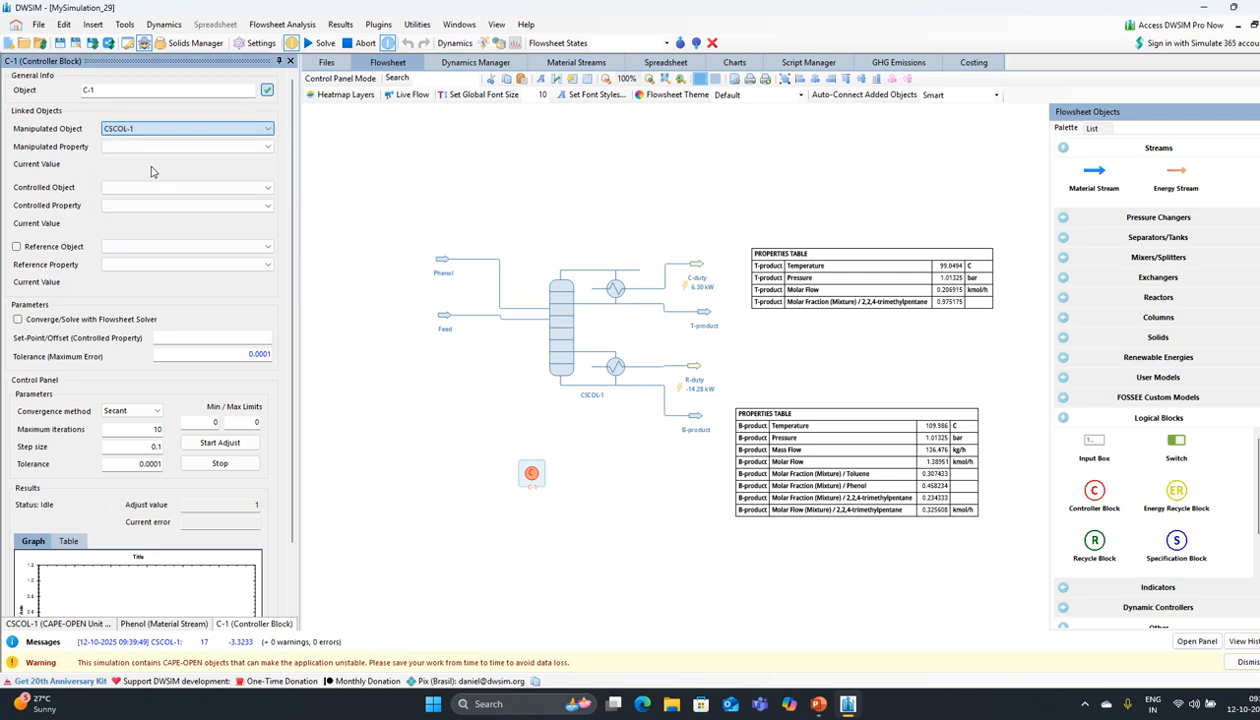
{"action": "left_click", "coordinate": [190, 148]}
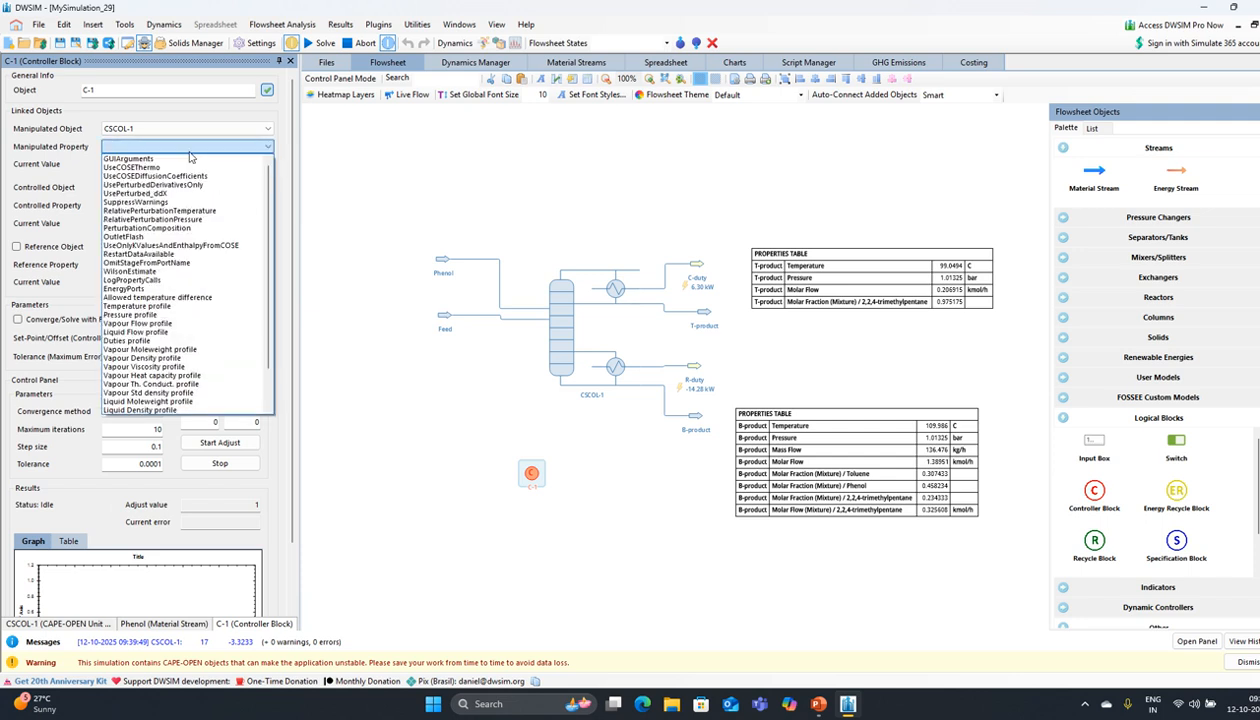
{"action": "scroll", "coordinate": [190, 155], "scroll_direction": "down", "scroll_amount": 2}
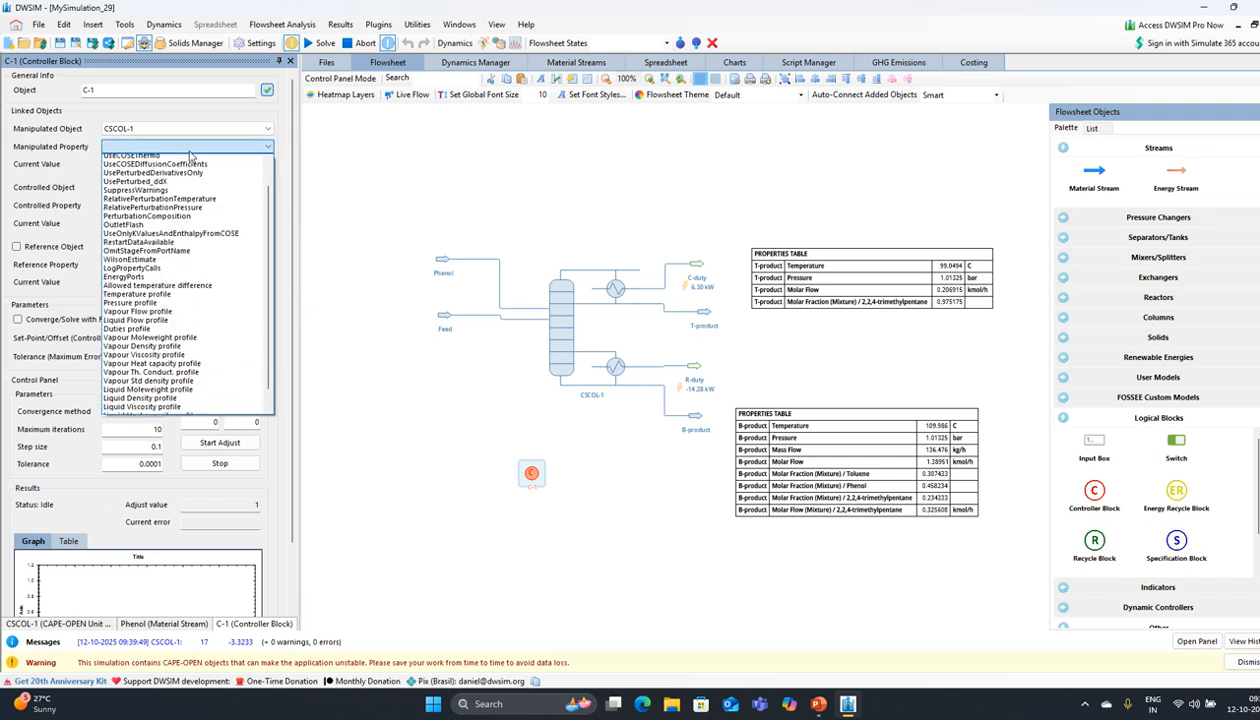
{"action": "scroll", "coordinate": [220, 195], "scroll_direction": "up", "scroll_amount": 2}
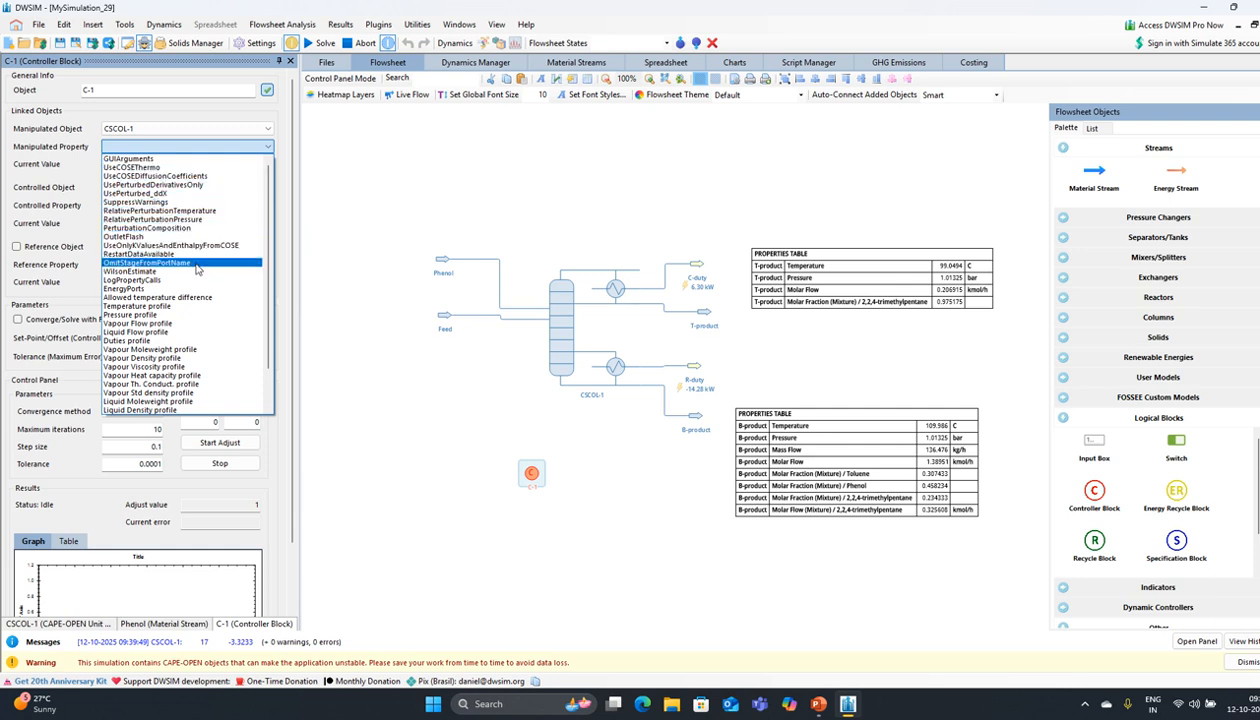
{"action": "scroll", "coordinate": [197, 268], "scroll_direction": "down", "scroll_amount": 1}
{"action": "scroll", "coordinate": [197, 268], "scroll_direction": "down", "scroll_amount": 2}
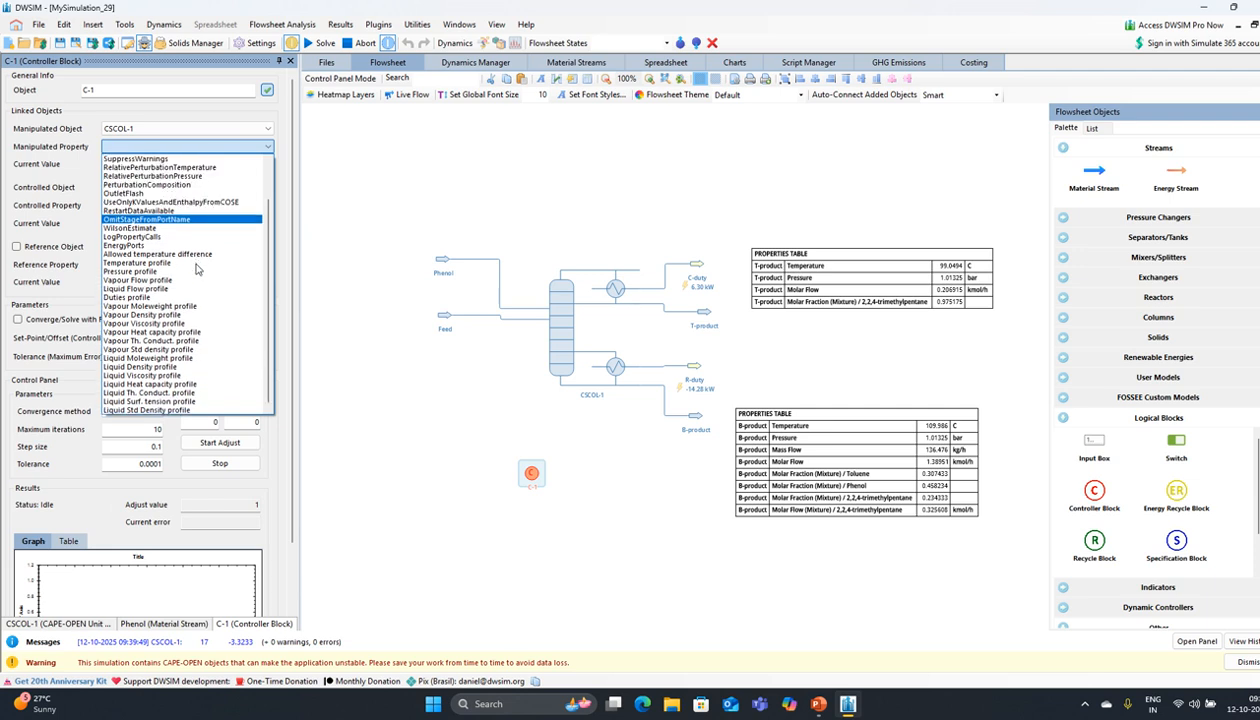
{"action": "left_click", "coordinate": [84, 205]}
Step: Try CSCOL-1 as the controlled object and browse its properties before abandoning it
{"action": "left_click", "coordinate": [170, 189]}
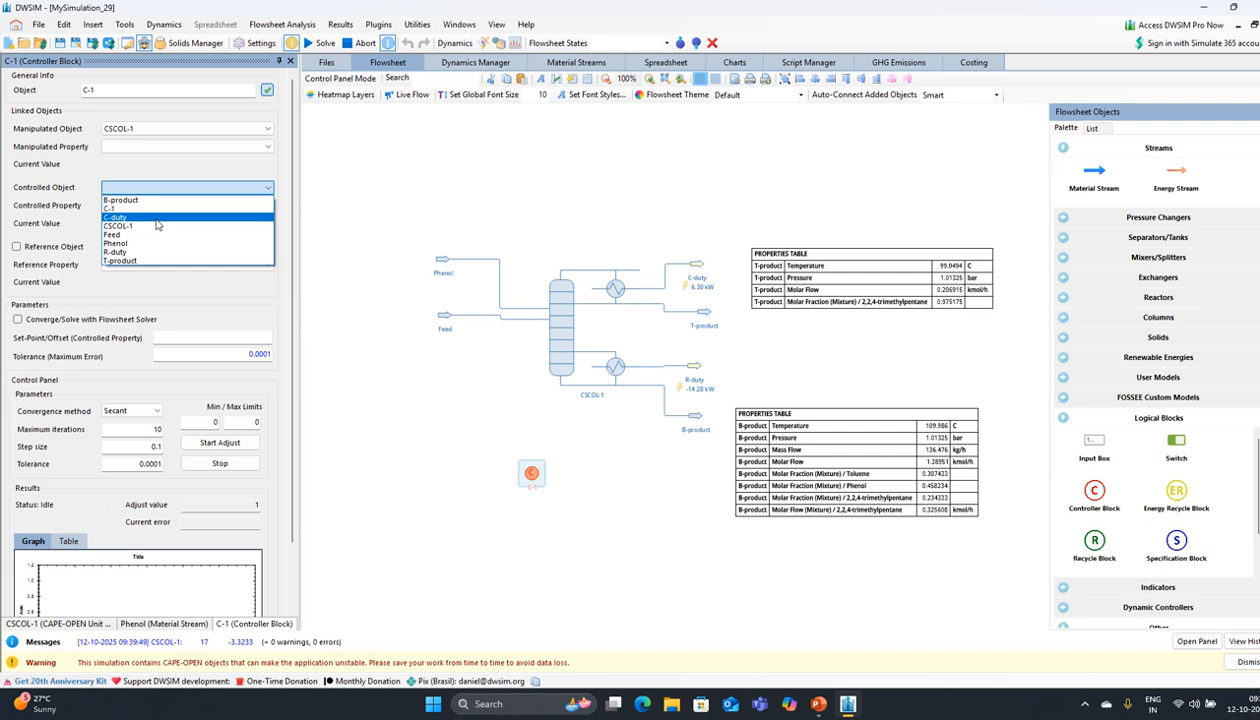
{"action": "left_click", "coordinate": [153, 226]}
{"action": "left_click", "coordinate": [175, 205]}
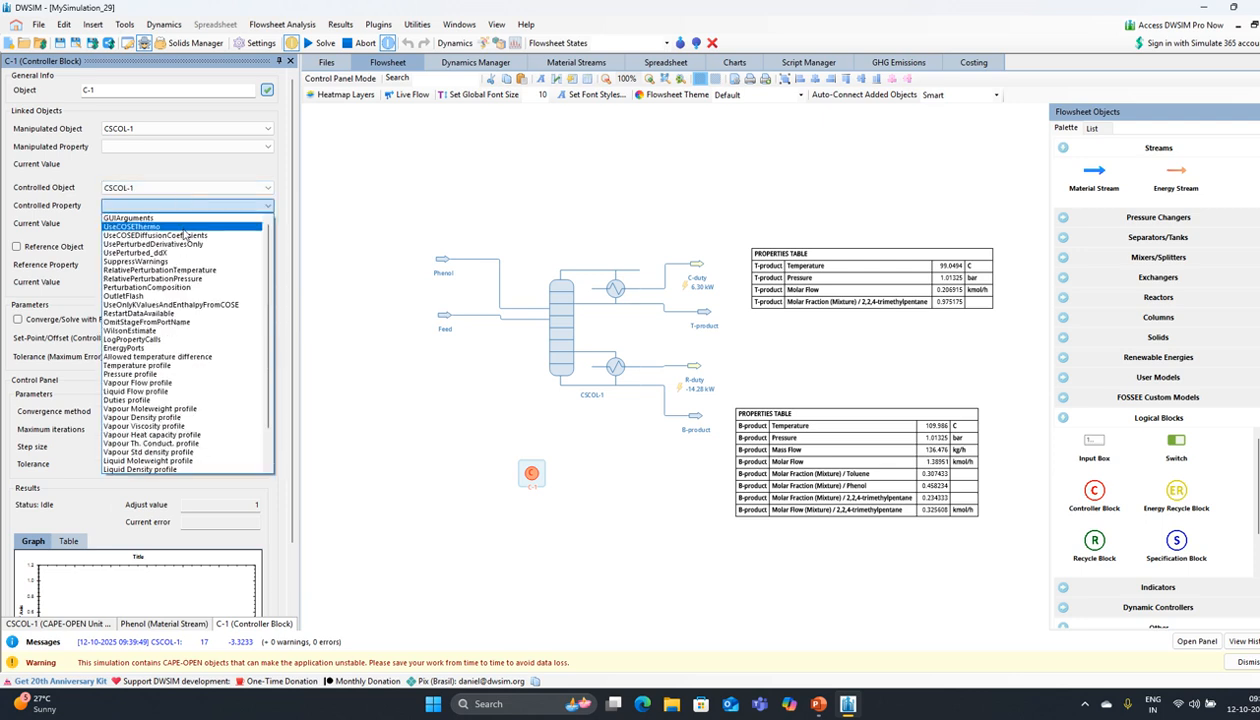
{"action": "scroll", "coordinate": [185, 232], "scroll_direction": "down", "scroll_amount": 2}
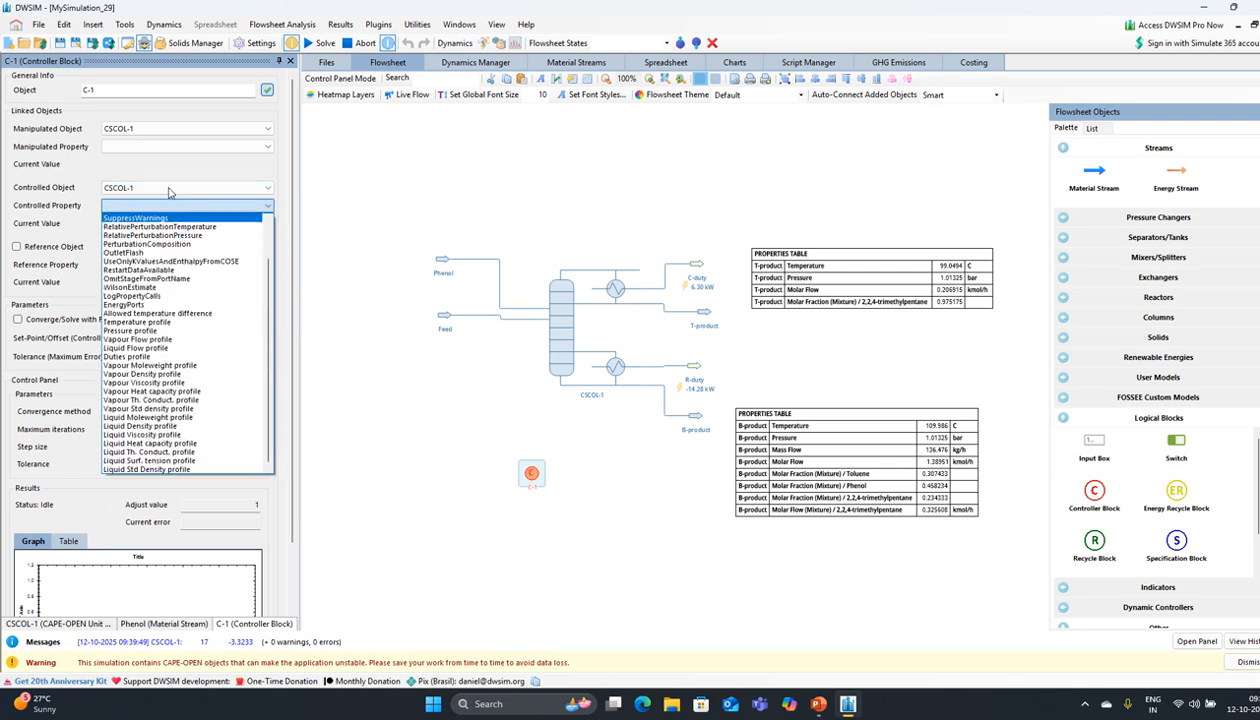
{"action": "left_click", "coordinate": [169, 189]}
Step: Control T-product's 2,2,4-trimethylpentane mixture mole fraction, currently 0.975175
{"action": "left_click", "coordinate": [169, 189]}
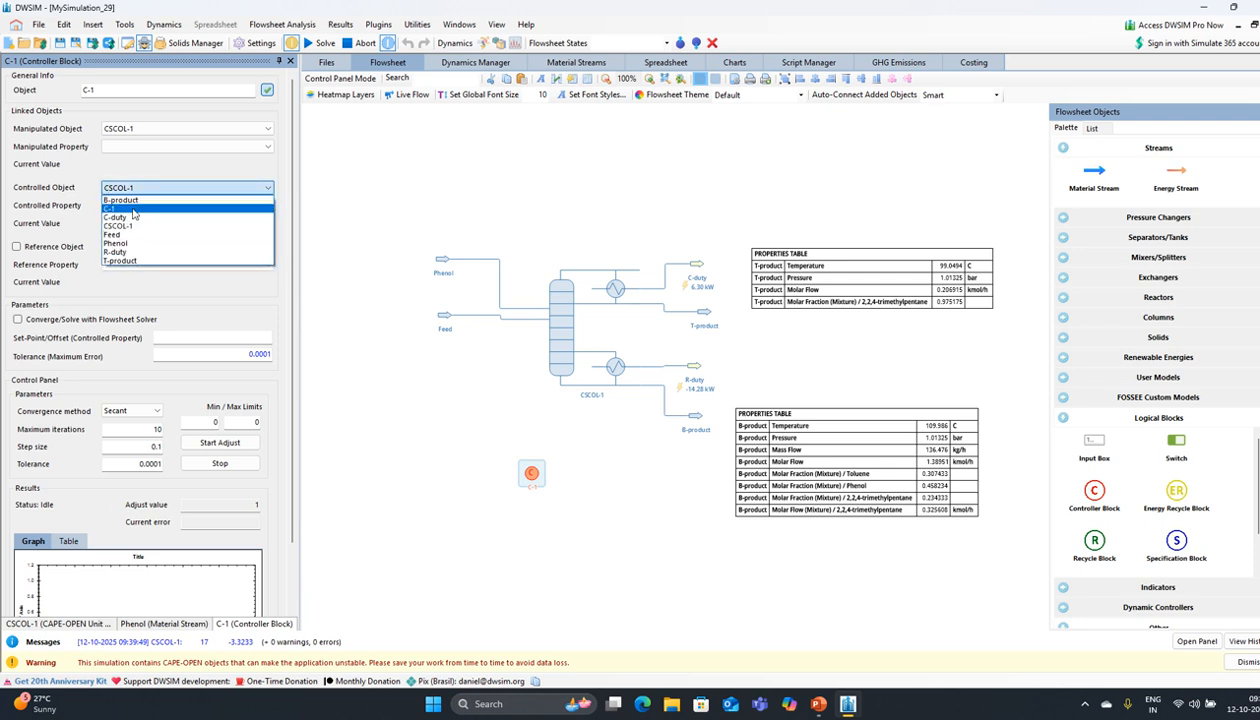
{"action": "left_click", "coordinate": [119, 261]}
{"action": "left_click", "coordinate": [176, 207]}
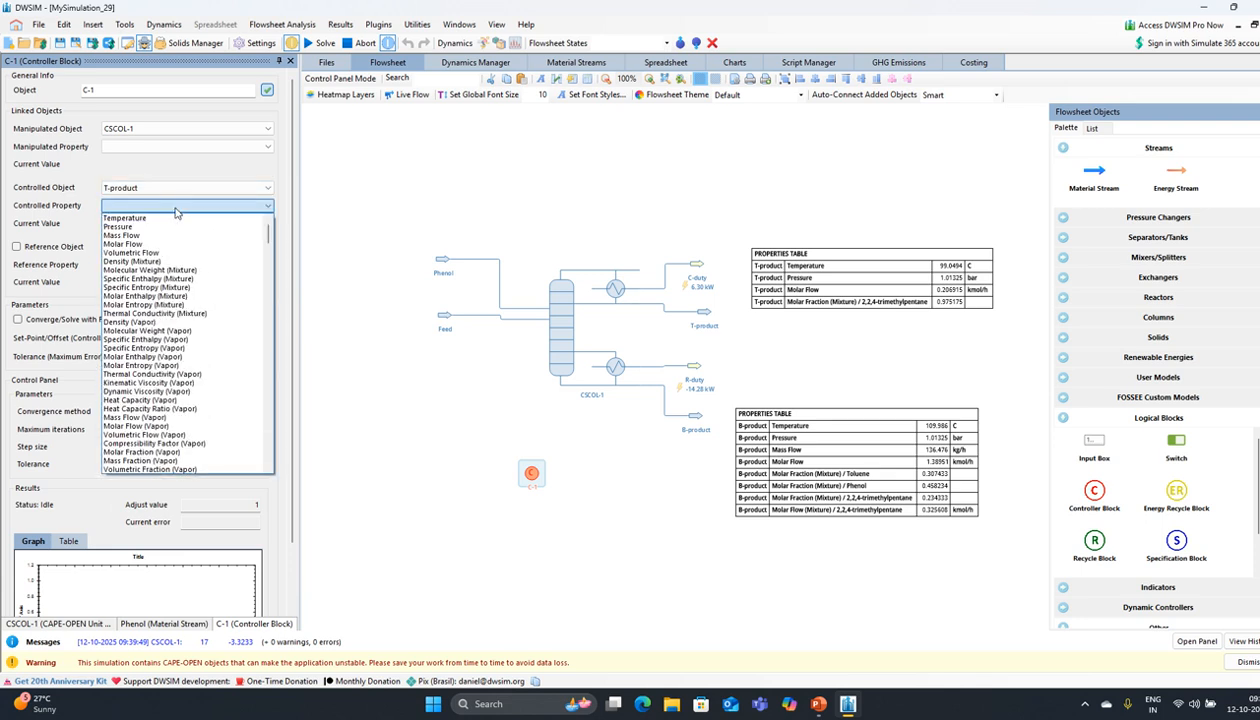
{"action": "scroll", "coordinate": [174, 262], "scroll_direction": "down", "scroll_amount": 5}
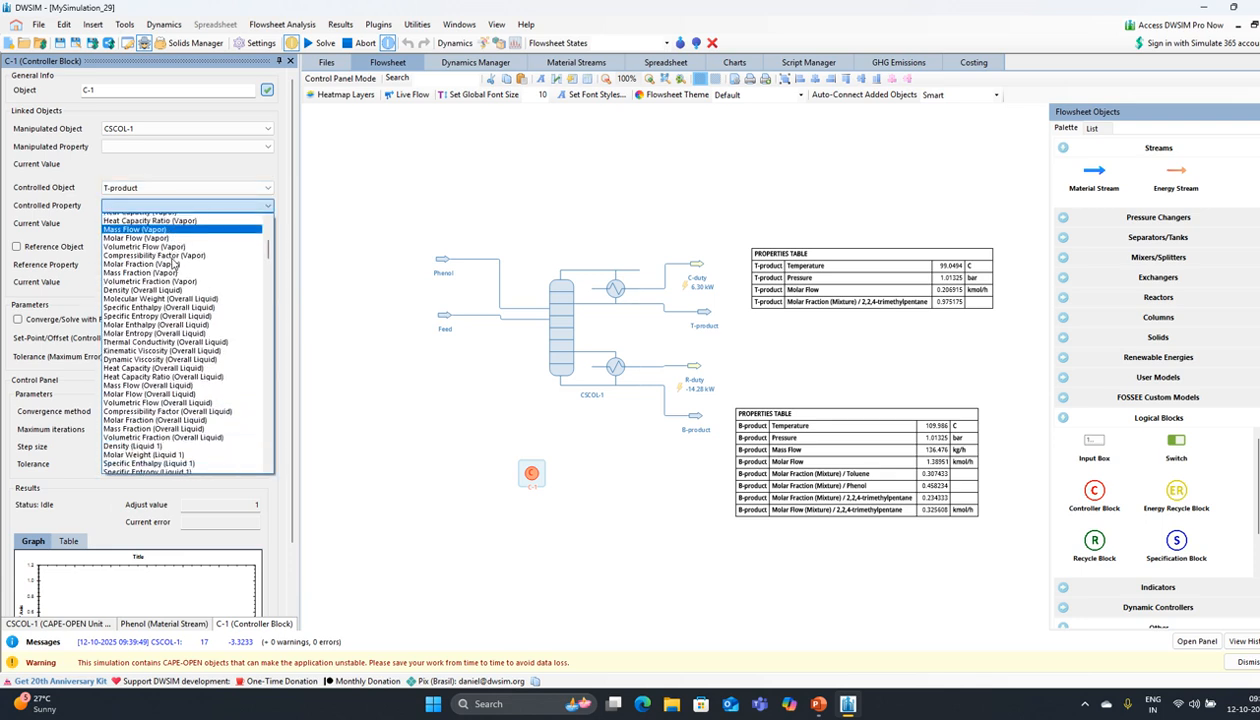
{"action": "scroll", "coordinate": [174, 262], "scroll_direction": "down", "scroll_amount": 14}
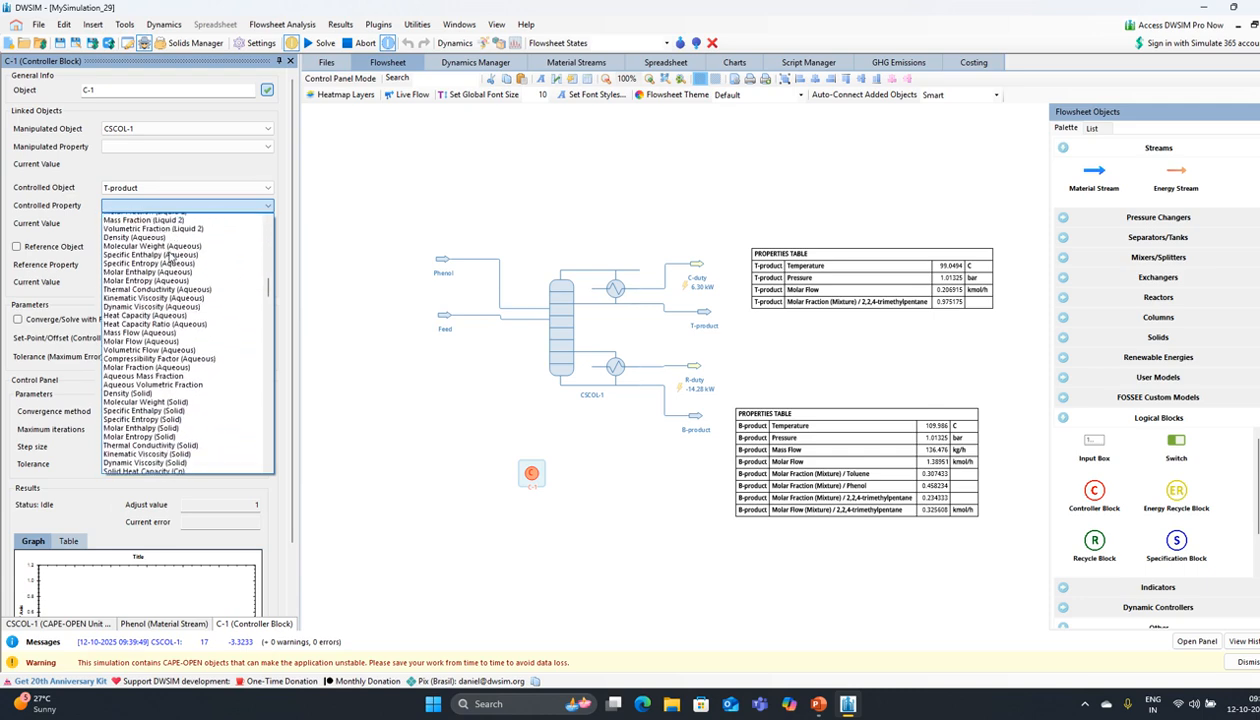
{"action": "scroll", "coordinate": [172, 257], "scroll_direction": "down", "scroll_amount": 7}
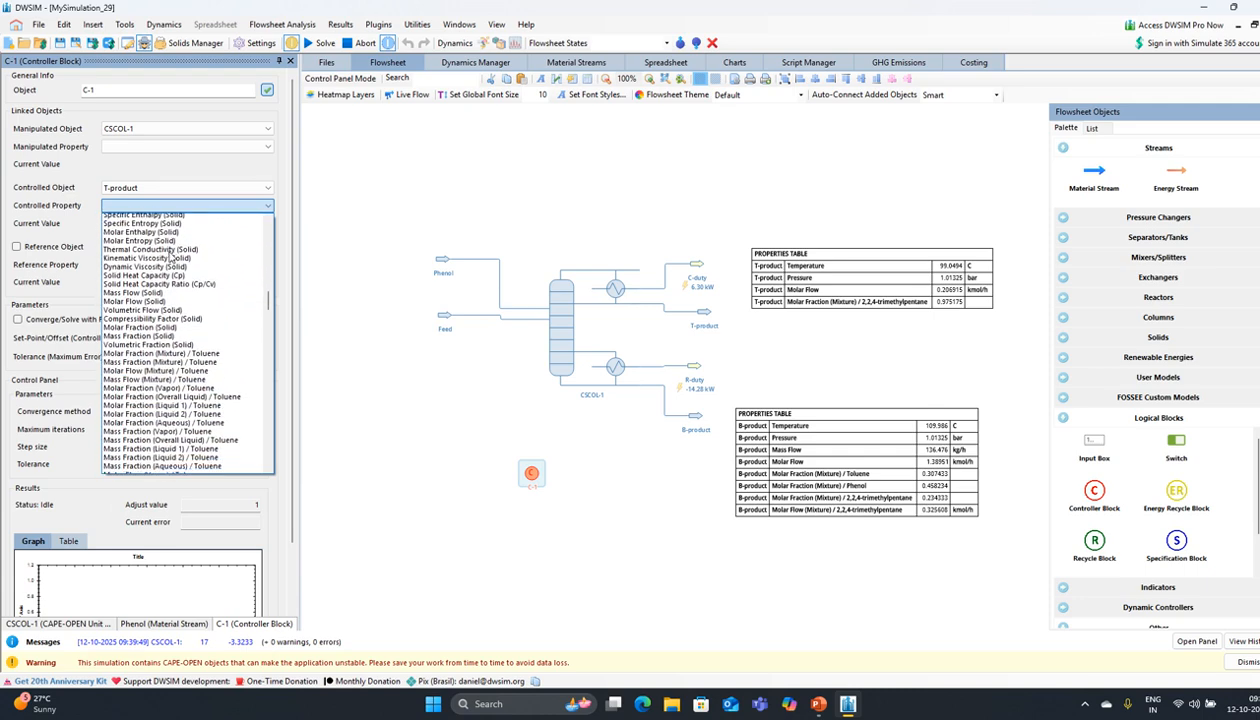
{"action": "scroll", "coordinate": [172, 257], "scroll_direction": "down", "scroll_amount": 5}
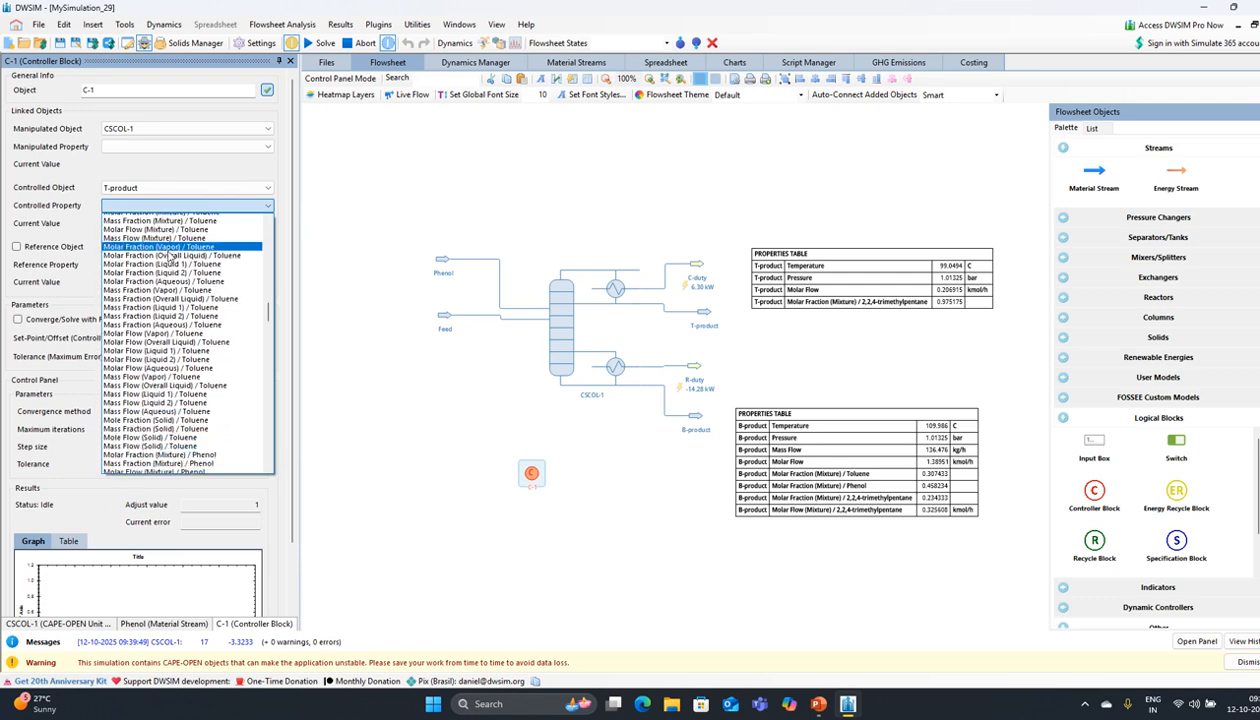
{"action": "scroll", "coordinate": [172, 257], "scroll_direction": "down", "scroll_amount": 5}
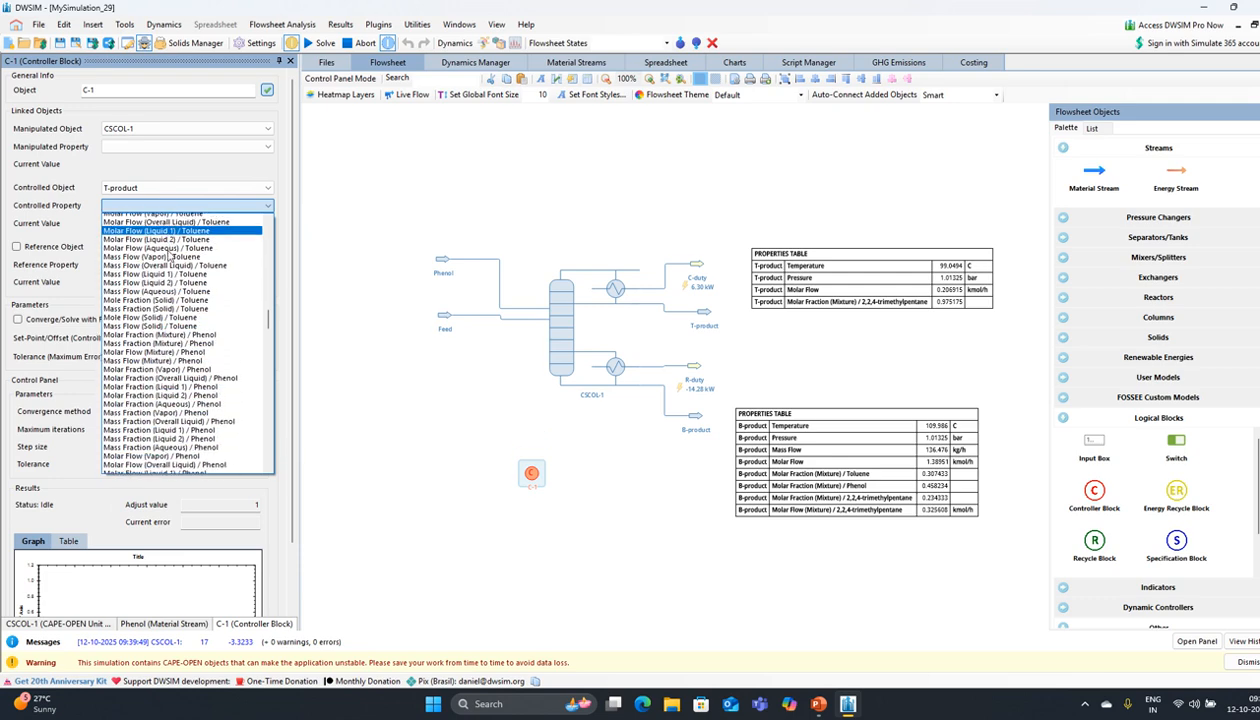
{"action": "scroll", "coordinate": [172, 257], "scroll_direction": "down", "scroll_amount": 1}
{"action": "scroll", "coordinate": [172, 253], "scroll_direction": "down", "scroll_amount": 6}
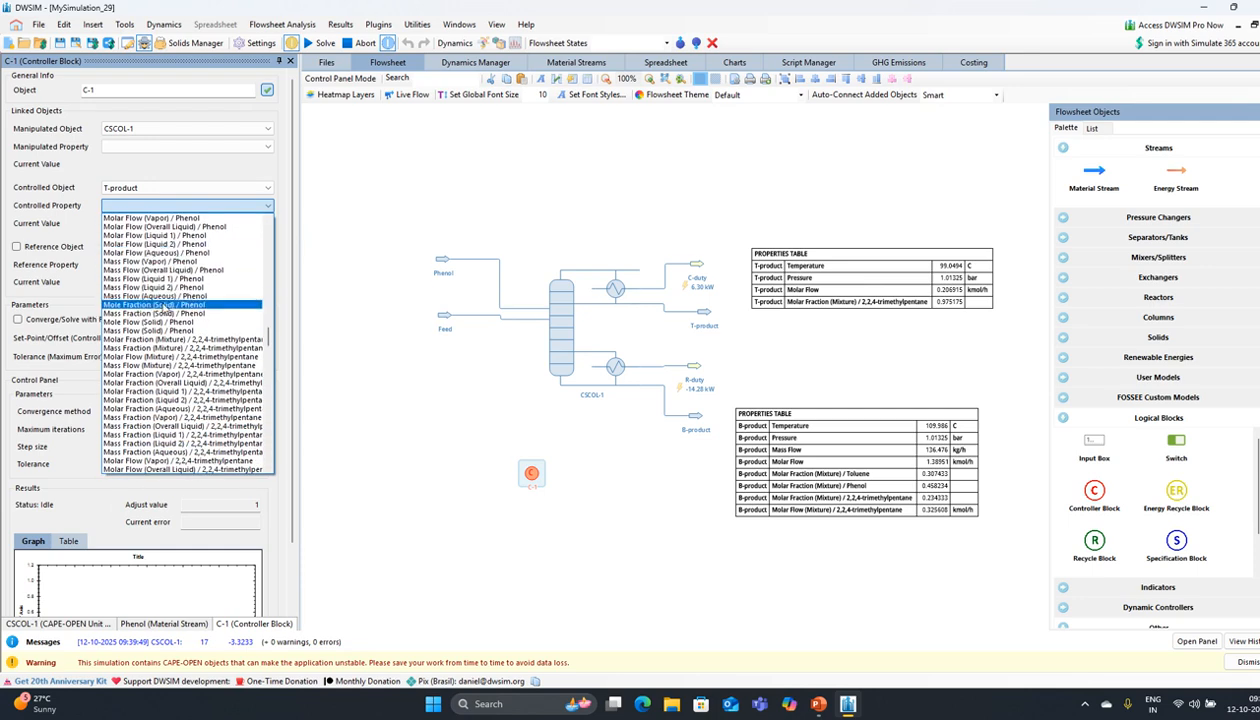
{"action": "left_click", "coordinate": [118, 332]}
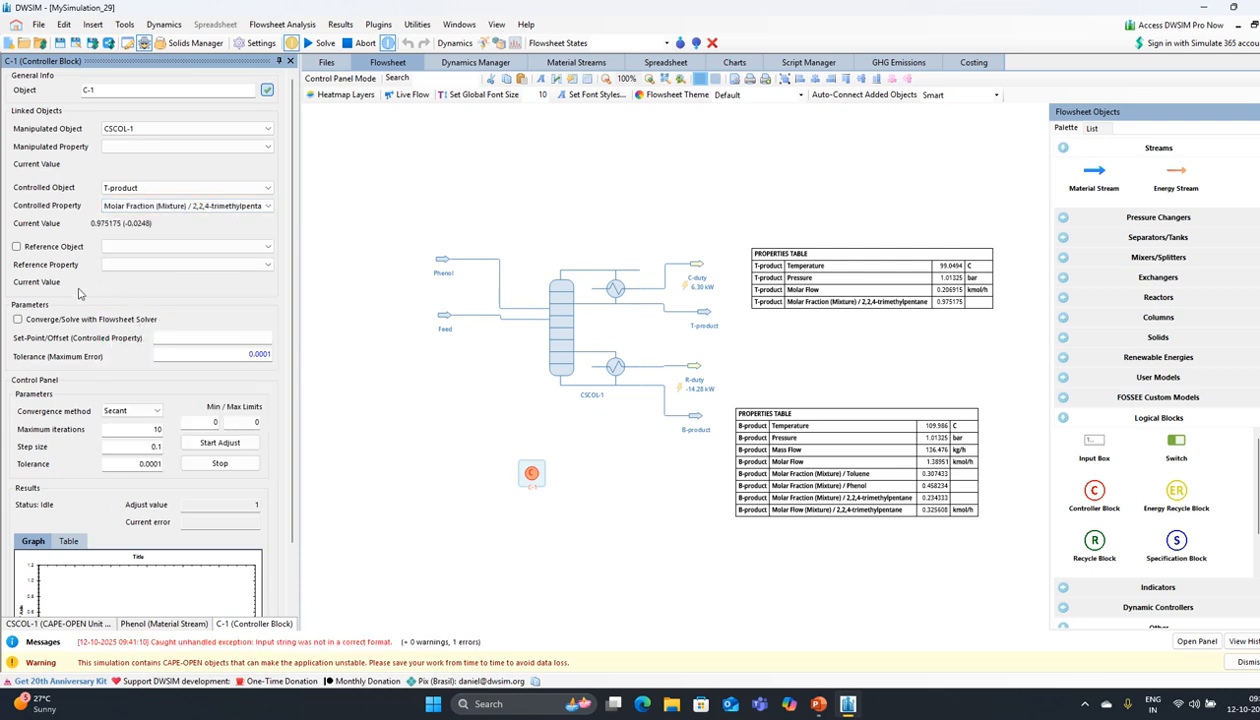
{"action": "left_click", "coordinate": [203, 147]}
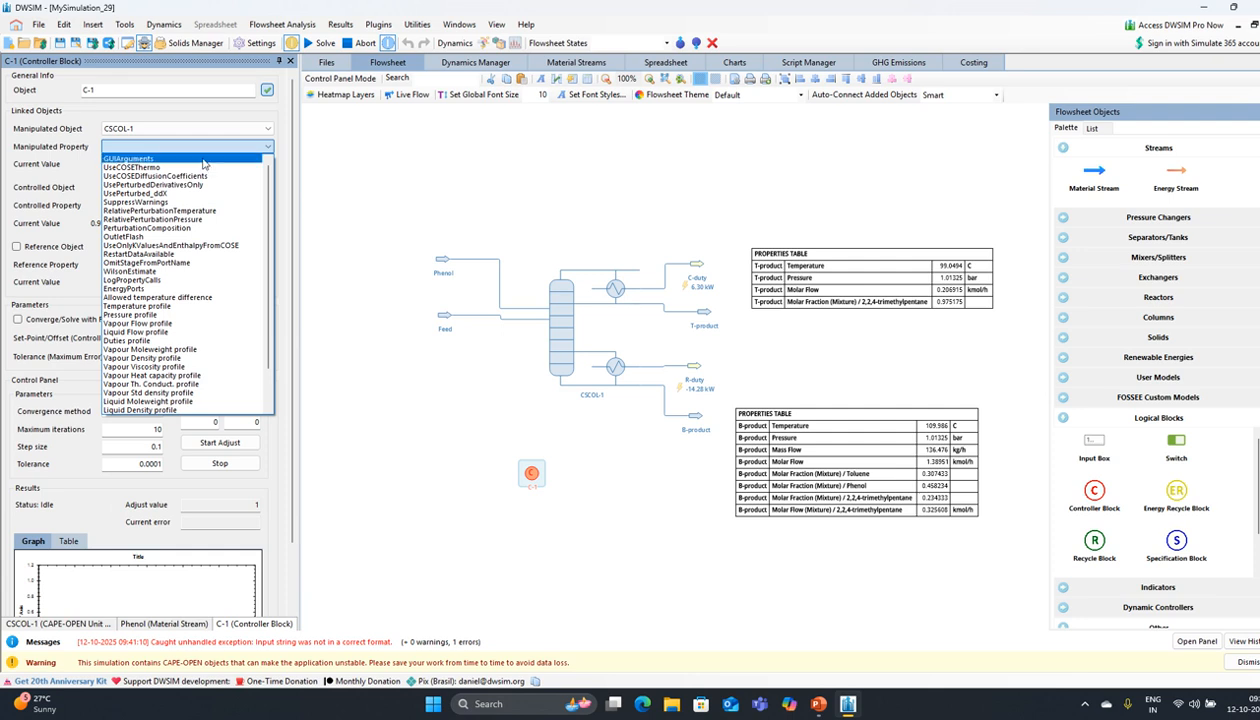
{"action": "scroll", "coordinate": [197, 257], "scroll_direction": "down", "scroll_amount": 1}
{"action": "scroll", "coordinate": [197, 257], "scroll_direction": "down", "scroll_amount": 2}
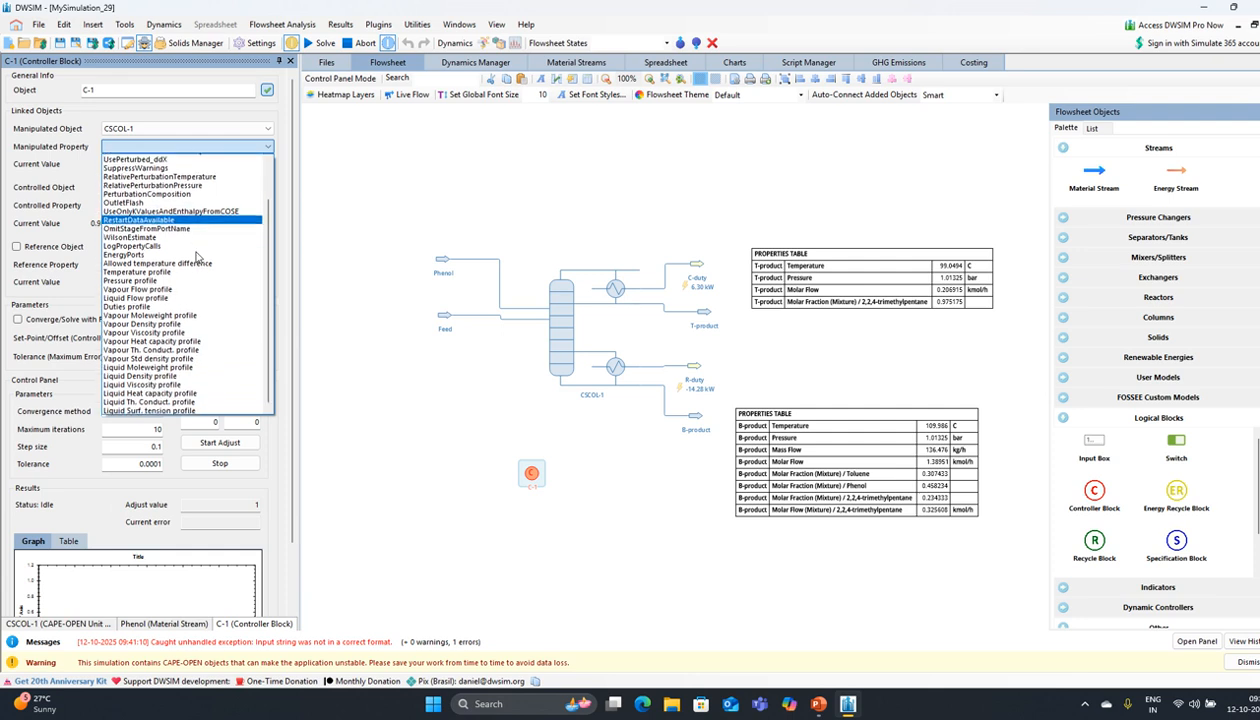
{"action": "scroll", "coordinate": [197, 257], "scroll_direction": "up", "scroll_amount": 2}
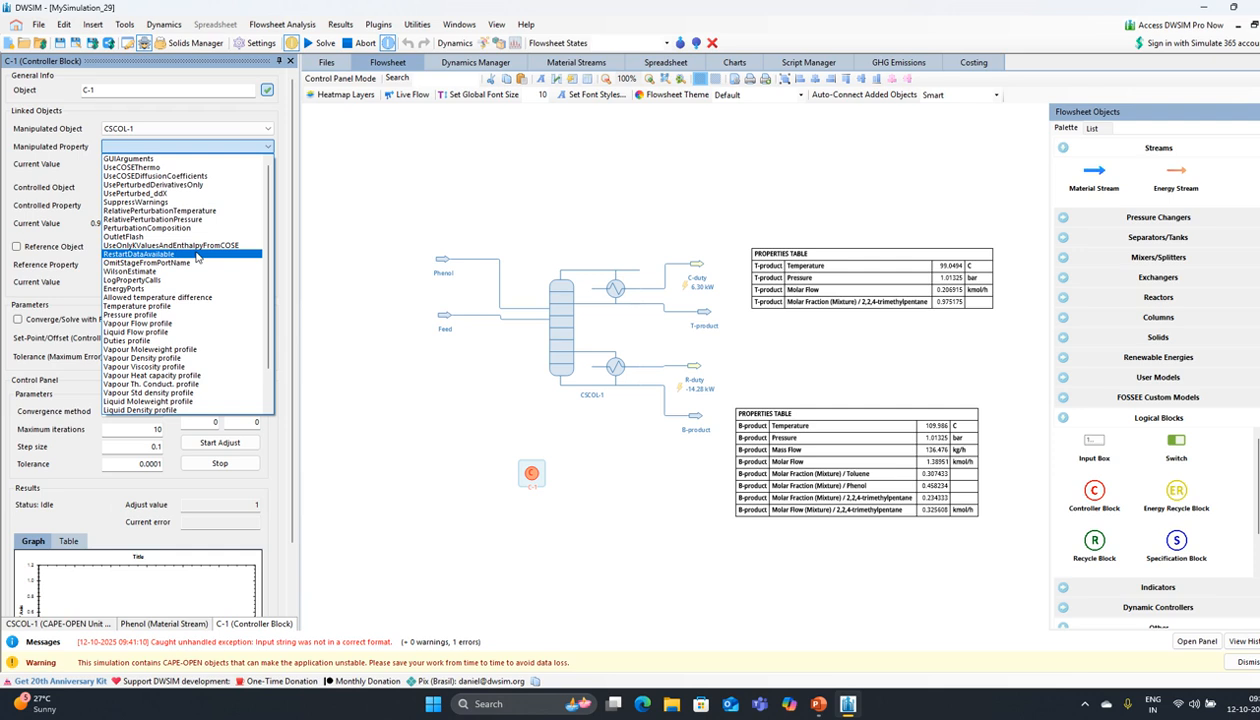
{"action": "scroll", "coordinate": [197, 257], "scroll_direction": "down", "scroll_amount": 2}
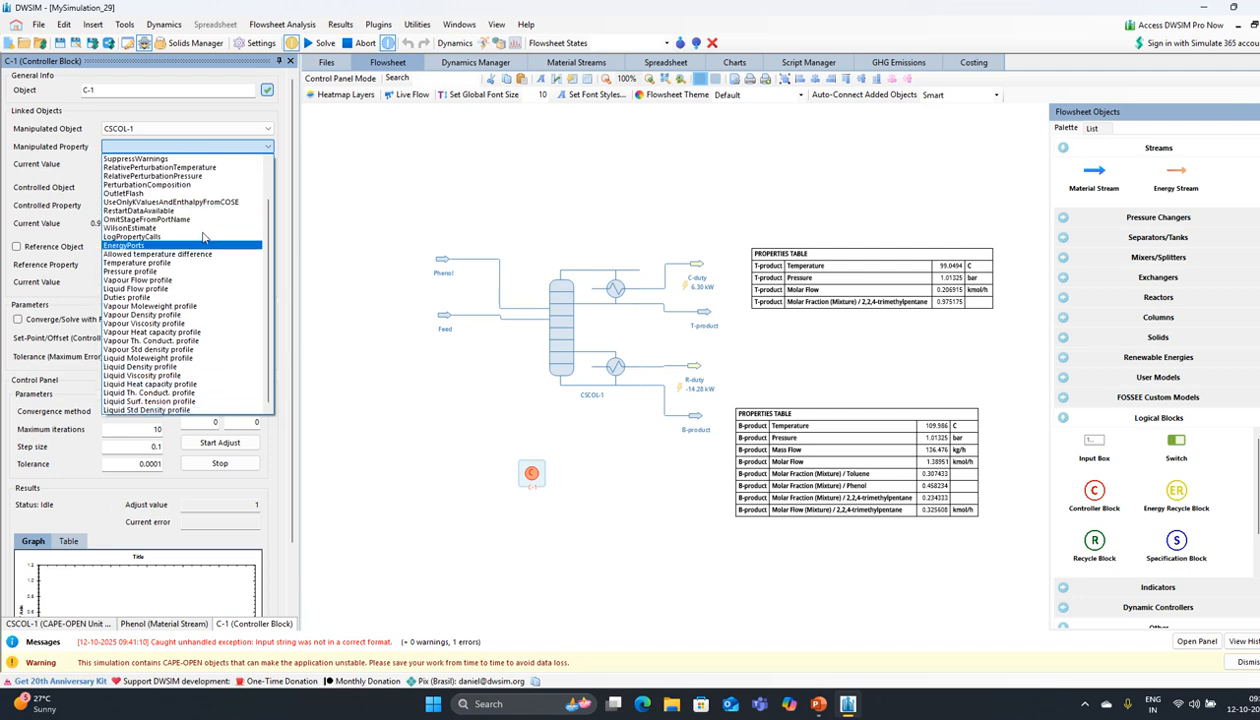
{"action": "left_click", "coordinate": [74, 146]}
{"action": "scroll", "coordinate": [88, 222], "scroll_direction": "down", "scroll_amount": 1}
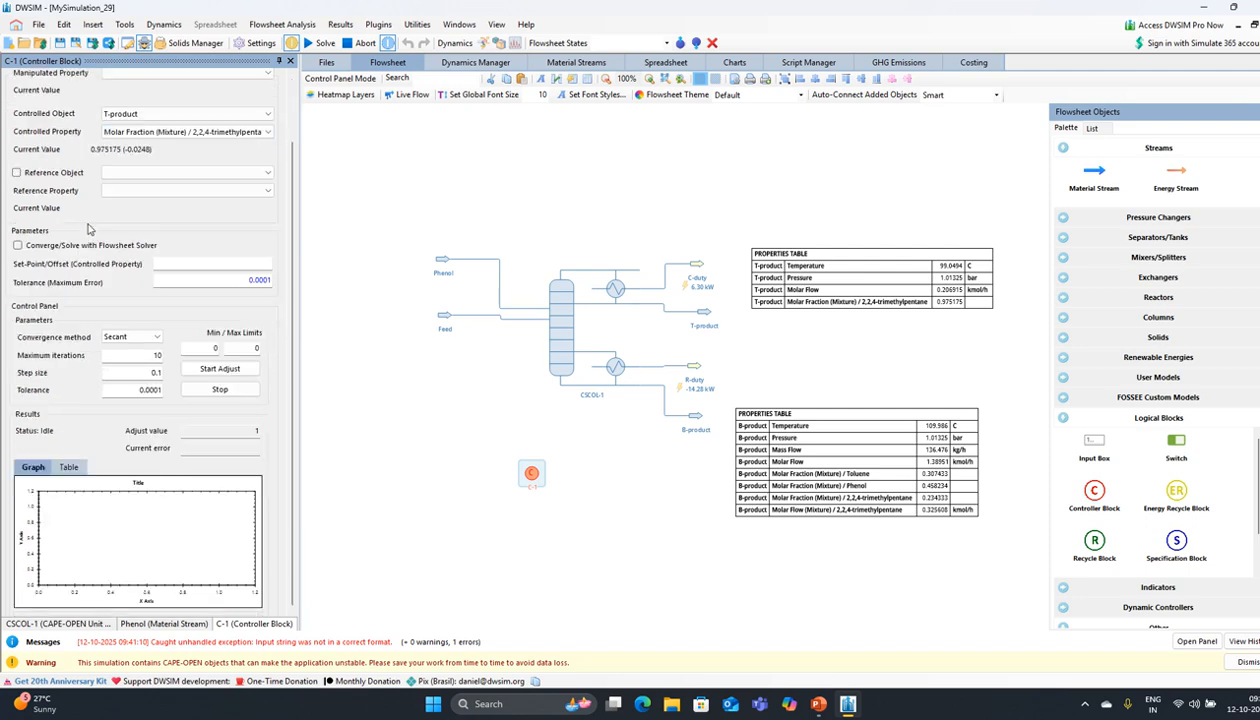
{"action": "scroll", "coordinate": [93, 237], "scroll_direction": "up", "scroll_amount": 1}
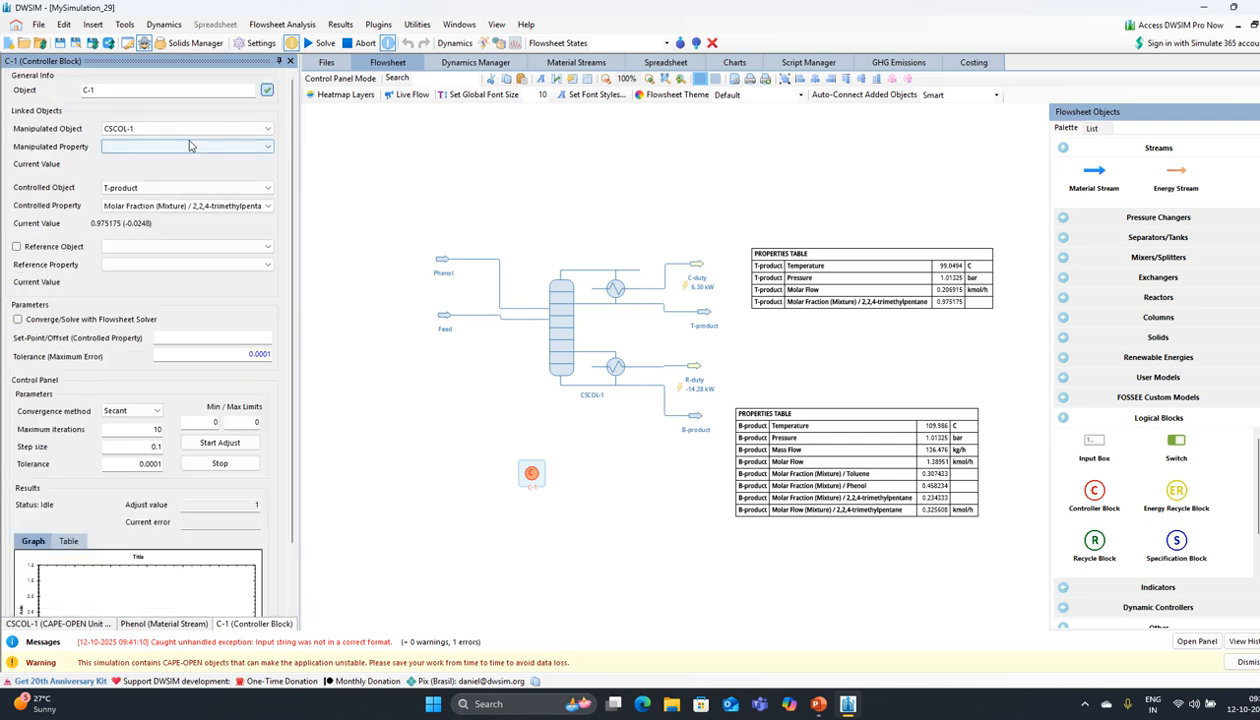
{"action": "left_click", "coordinate": [185, 129]}
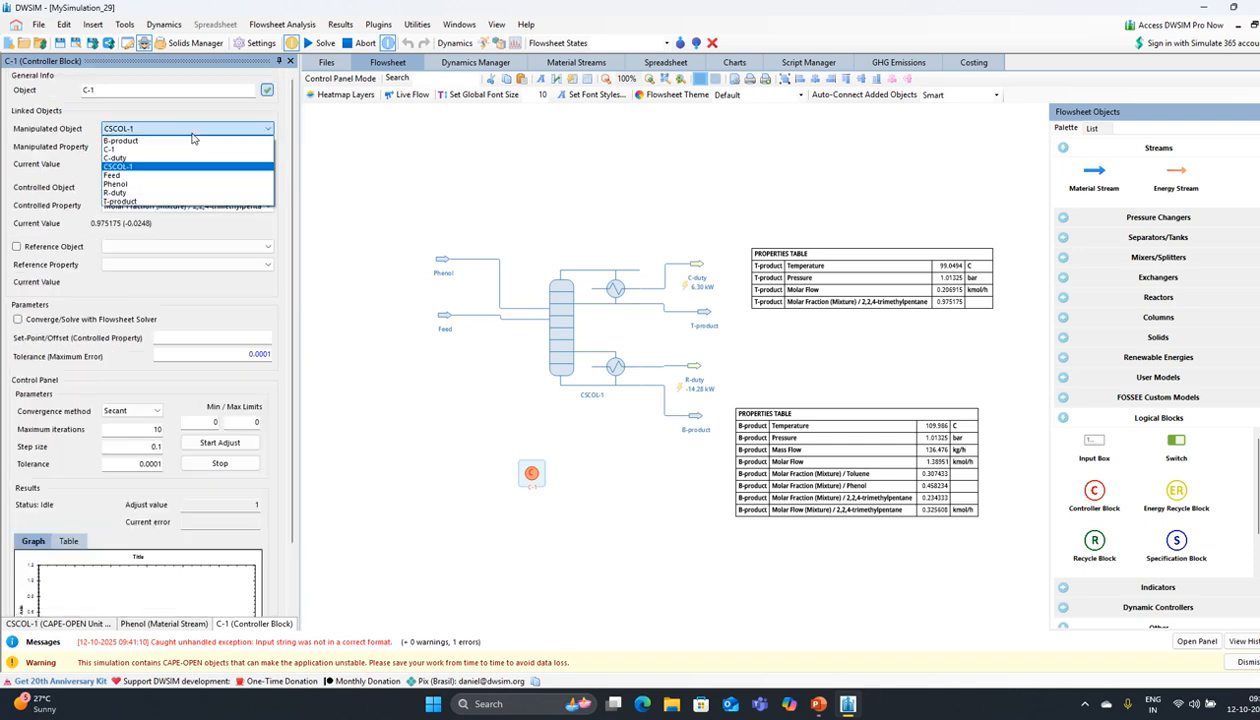
{"action": "left_click", "coordinate": [72, 183]}
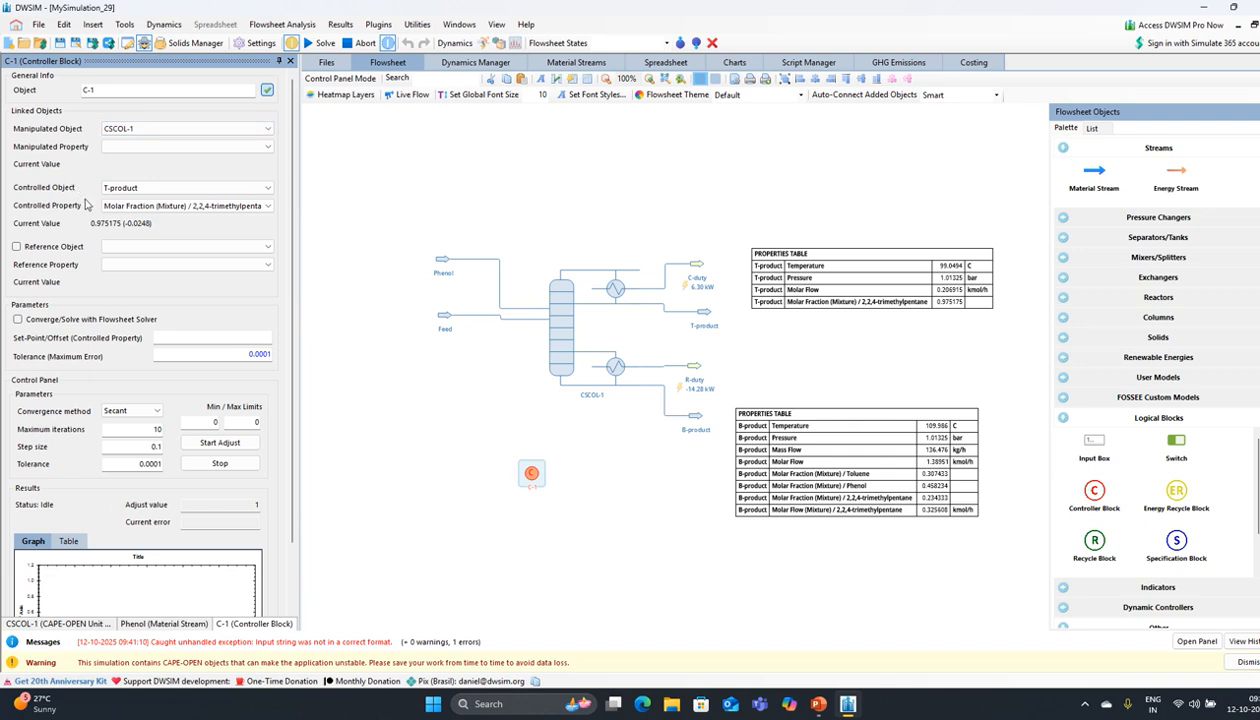
{"action": "left_click", "coordinate": [234, 130]}
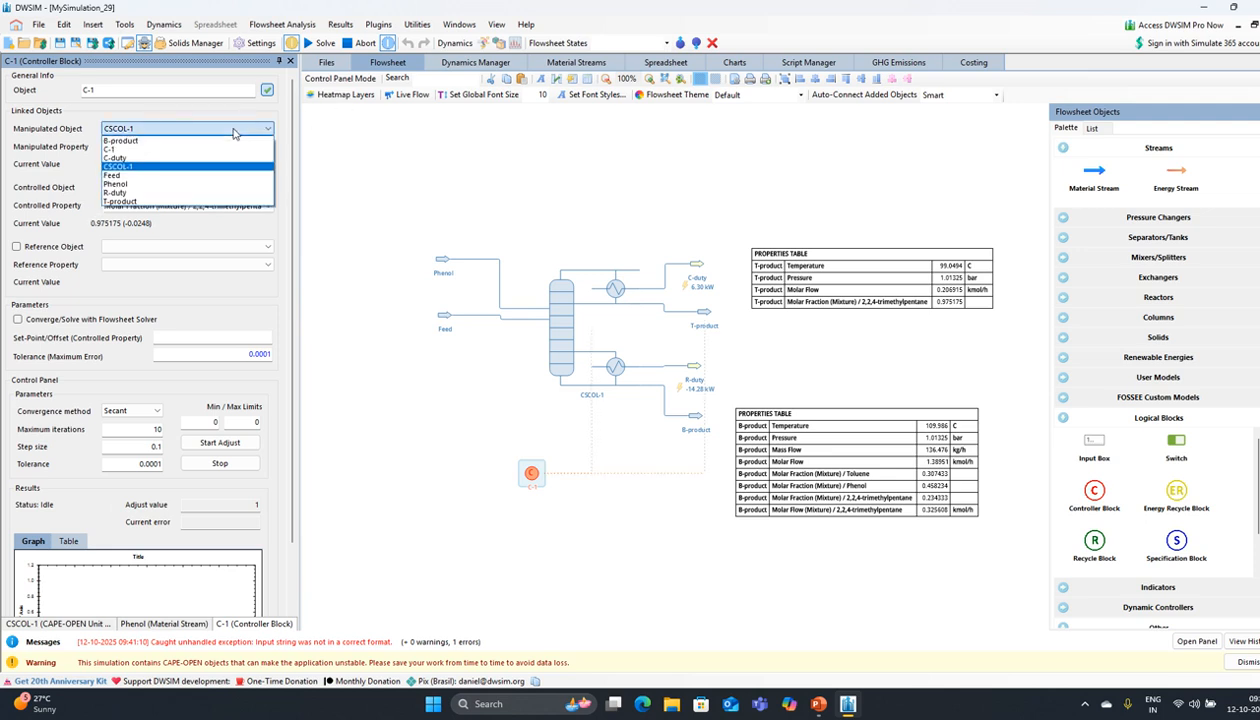
{"action": "left_click", "coordinate": [150, 166]}
{"action": "left_click", "coordinate": [150, 149]}
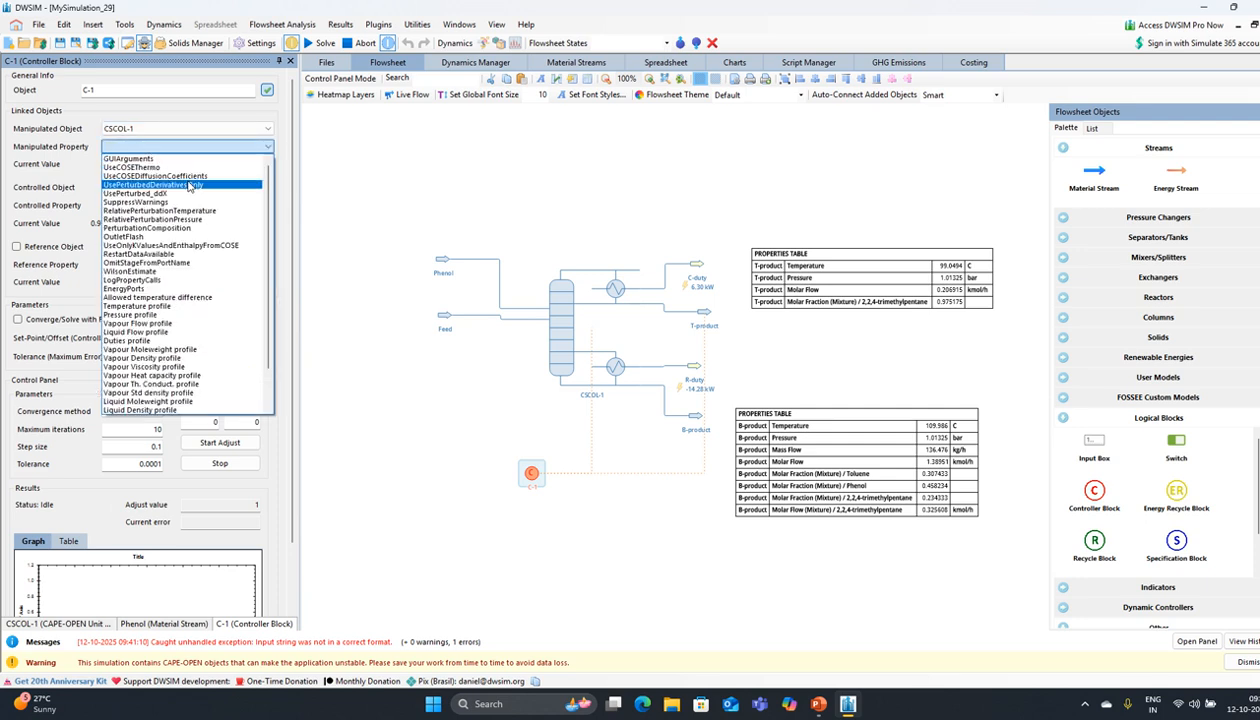
{"action": "scroll", "coordinate": [188, 186], "scroll_direction": "down", "scroll_amount": 3}
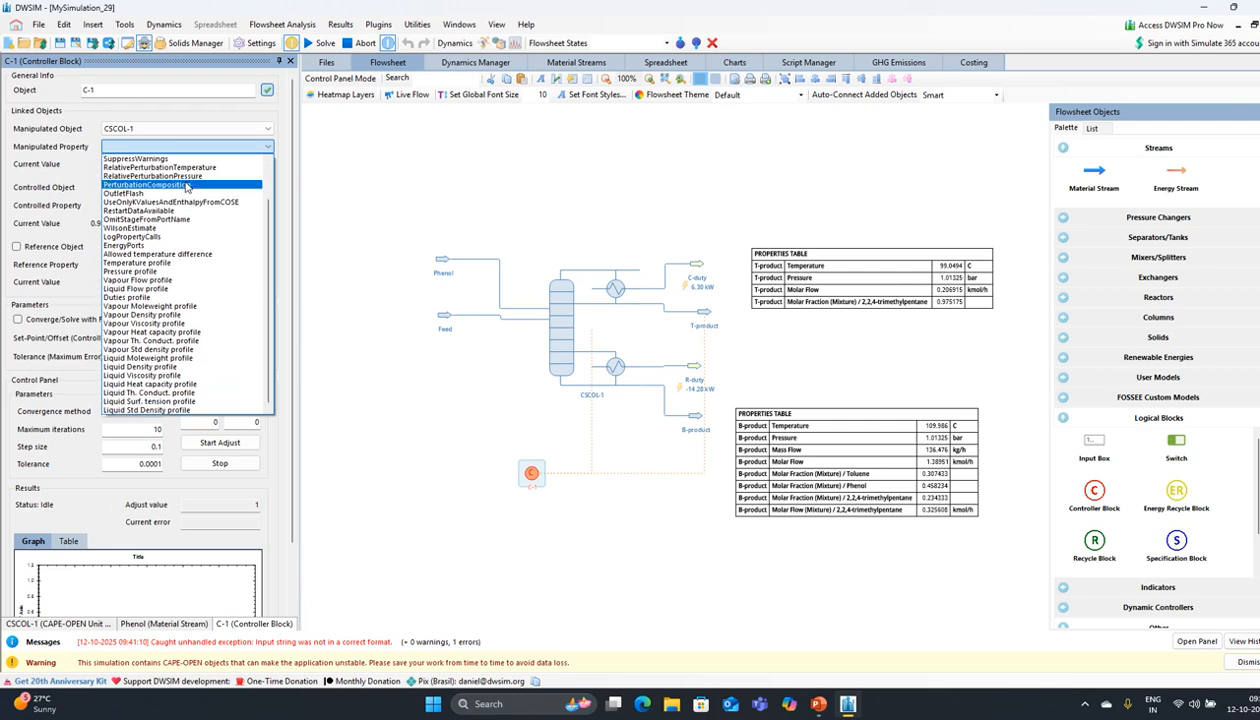
{"action": "scroll", "coordinate": [186, 185], "scroll_direction": "up", "scroll_amount": 3}
{"action": "left_click", "coordinate": [88, 170]}
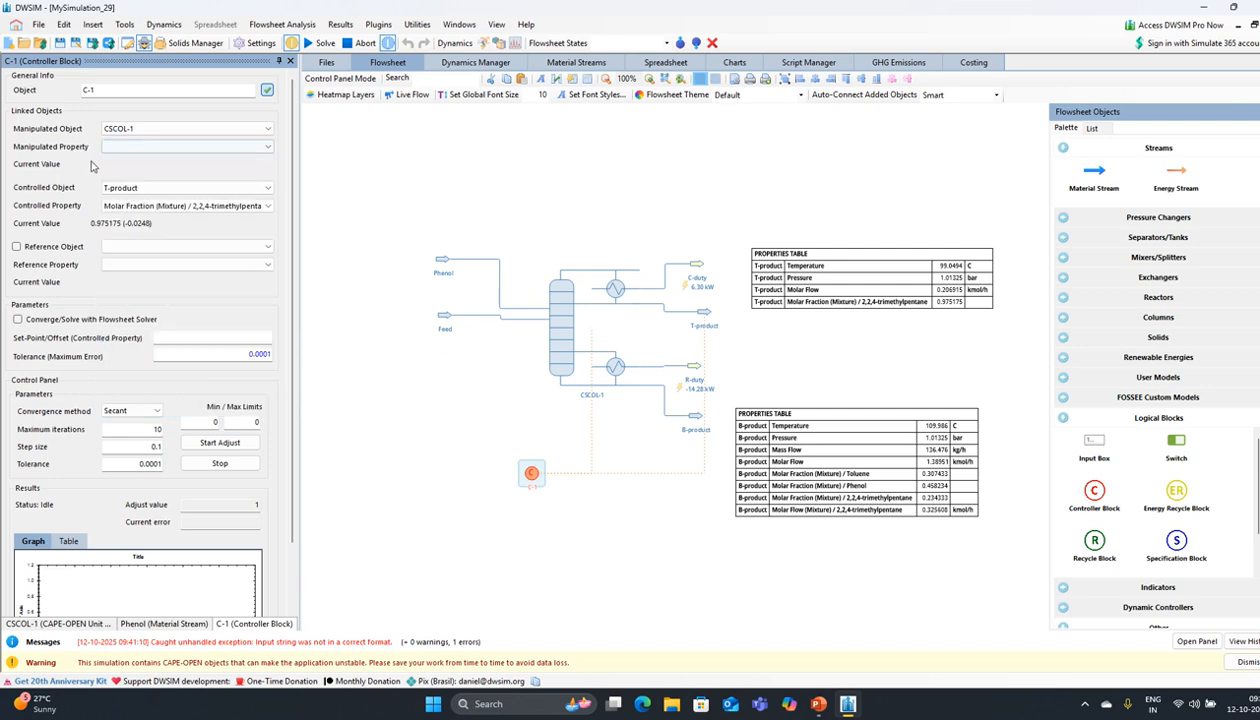
{"action": "left_click", "coordinate": [150, 130]}
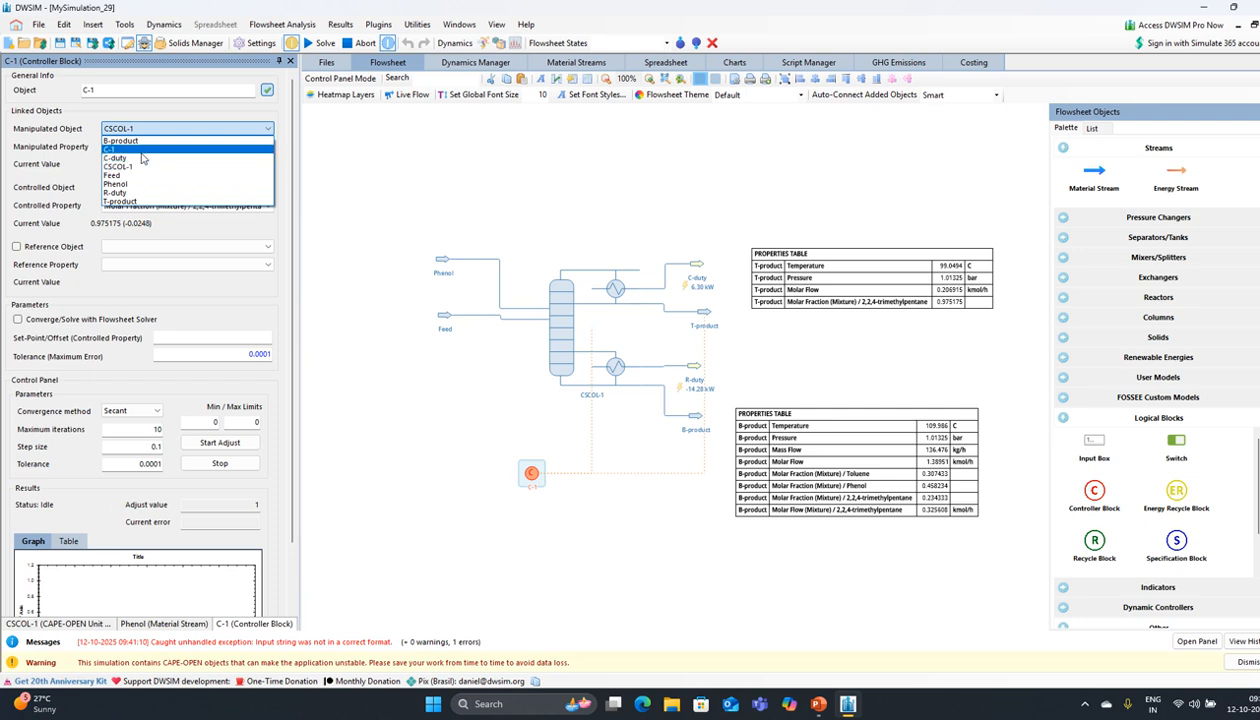
{"action": "left_click", "coordinate": [144, 149]}
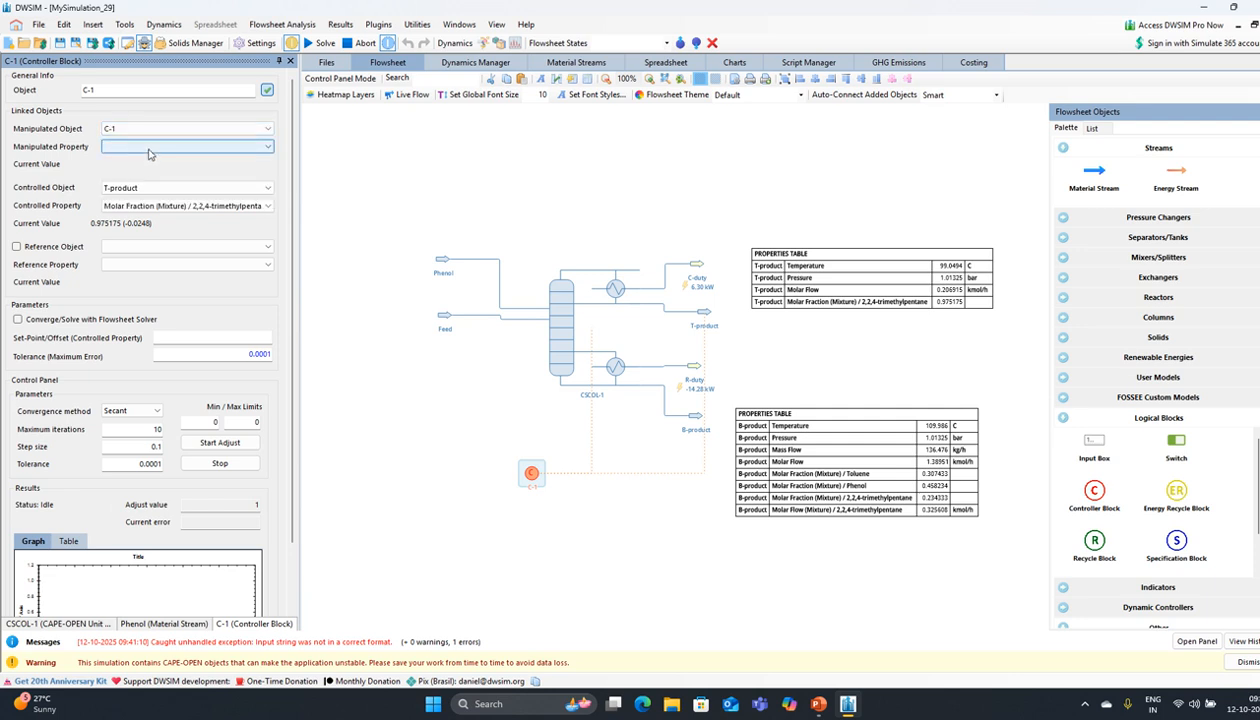
{"action": "left_click", "coordinate": [154, 148]}
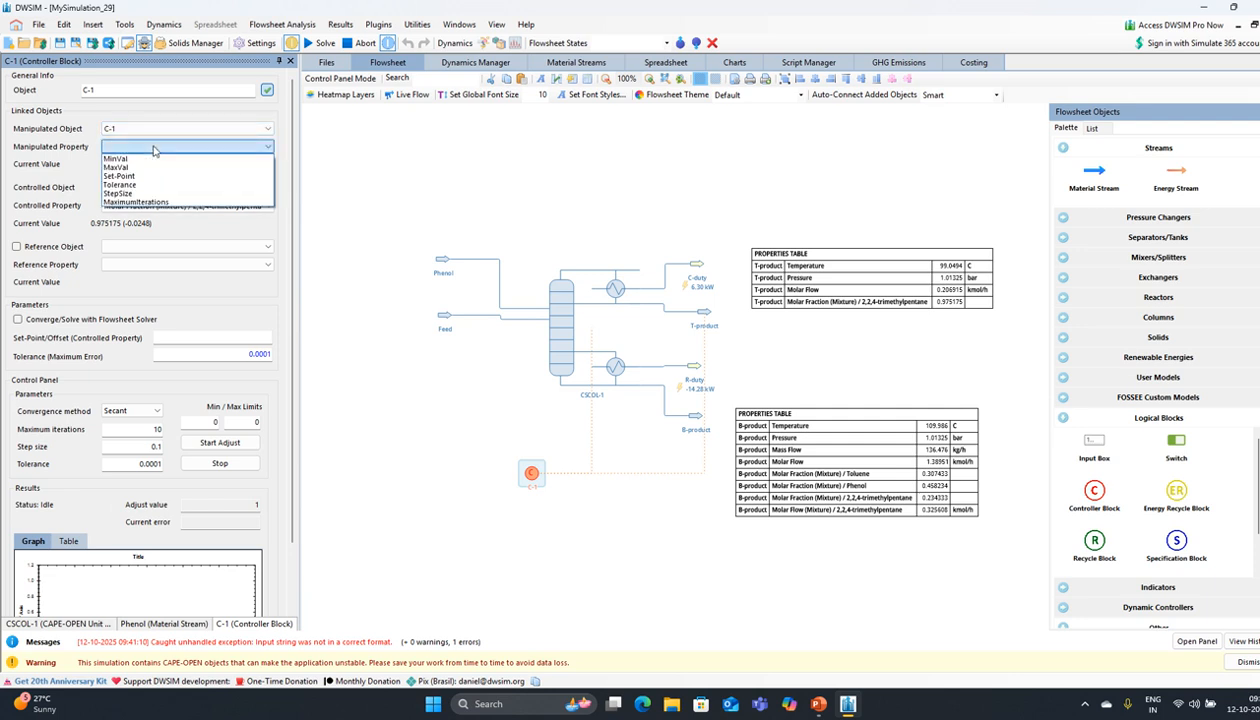
{"action": "left_click", "coordinate": [154, 148]}
{"action": "left_click", "coordinate": [160, 129]}
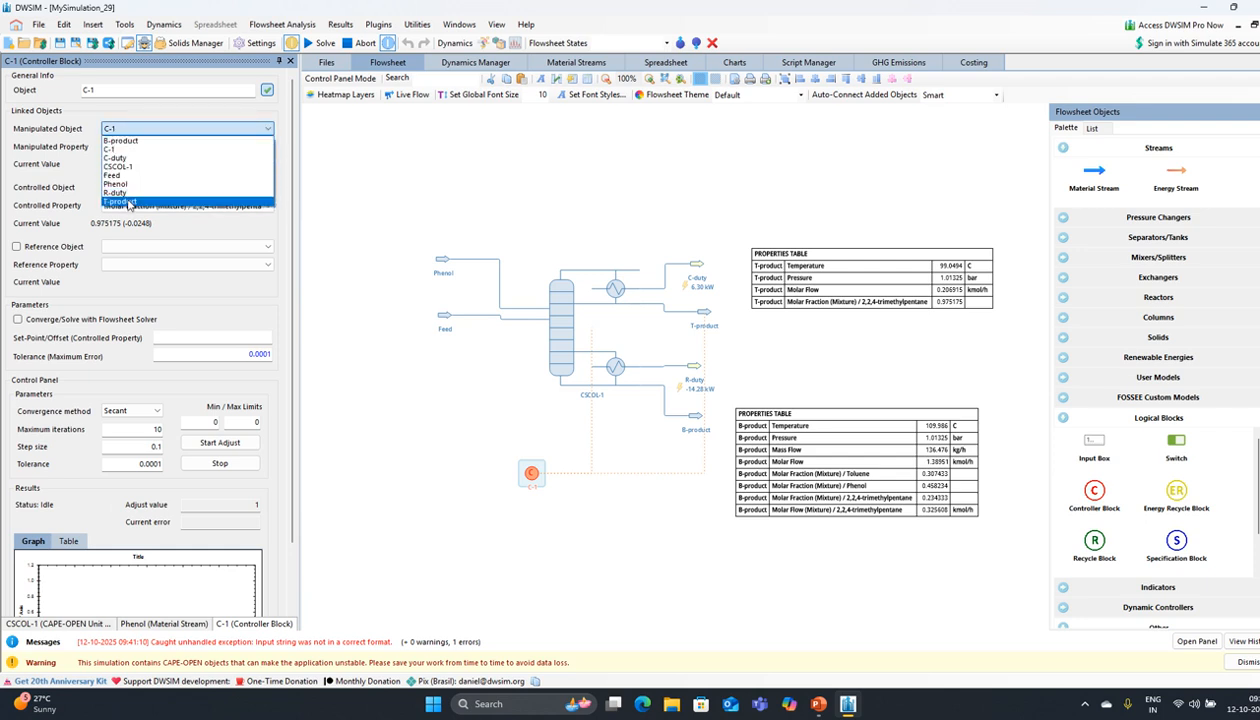
{"action": "left_click", "coordinate": [140, 167]}
{"action": "left_click", "coordinate": [169, 147]}
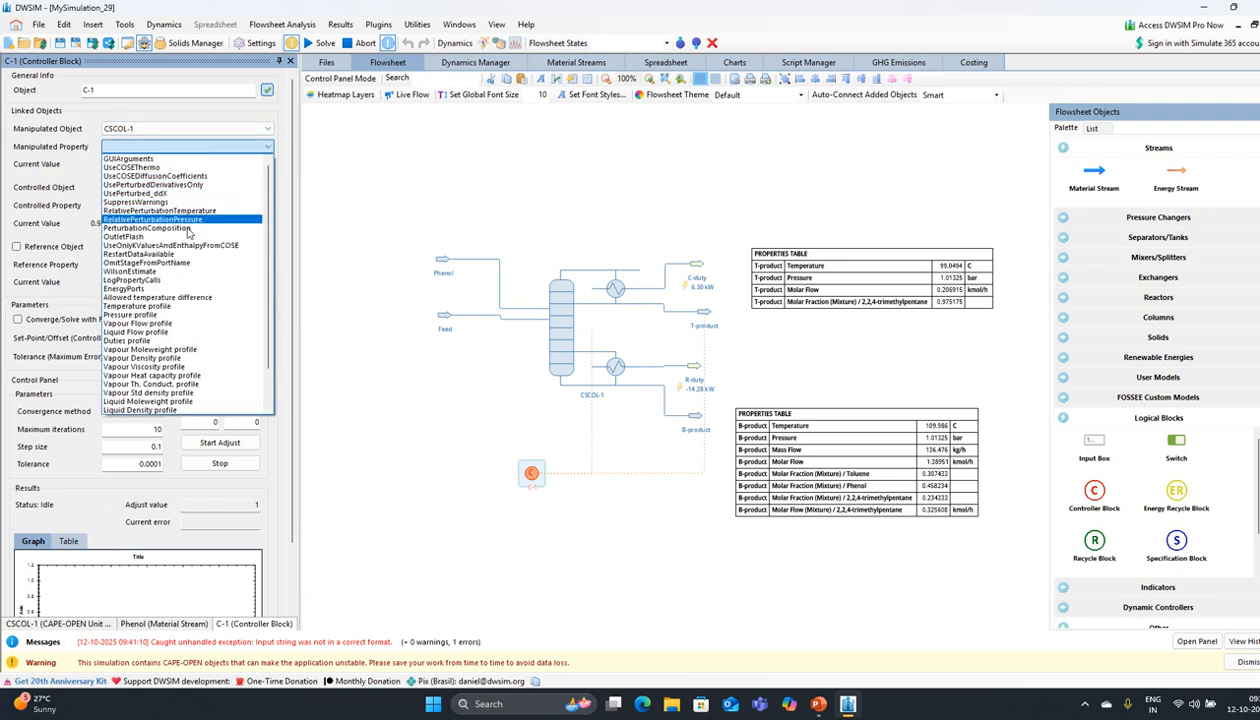
{"action": "scroll", "coordinate": [184, 261], "scroll_direction": "down", "scroll_amount": 3}
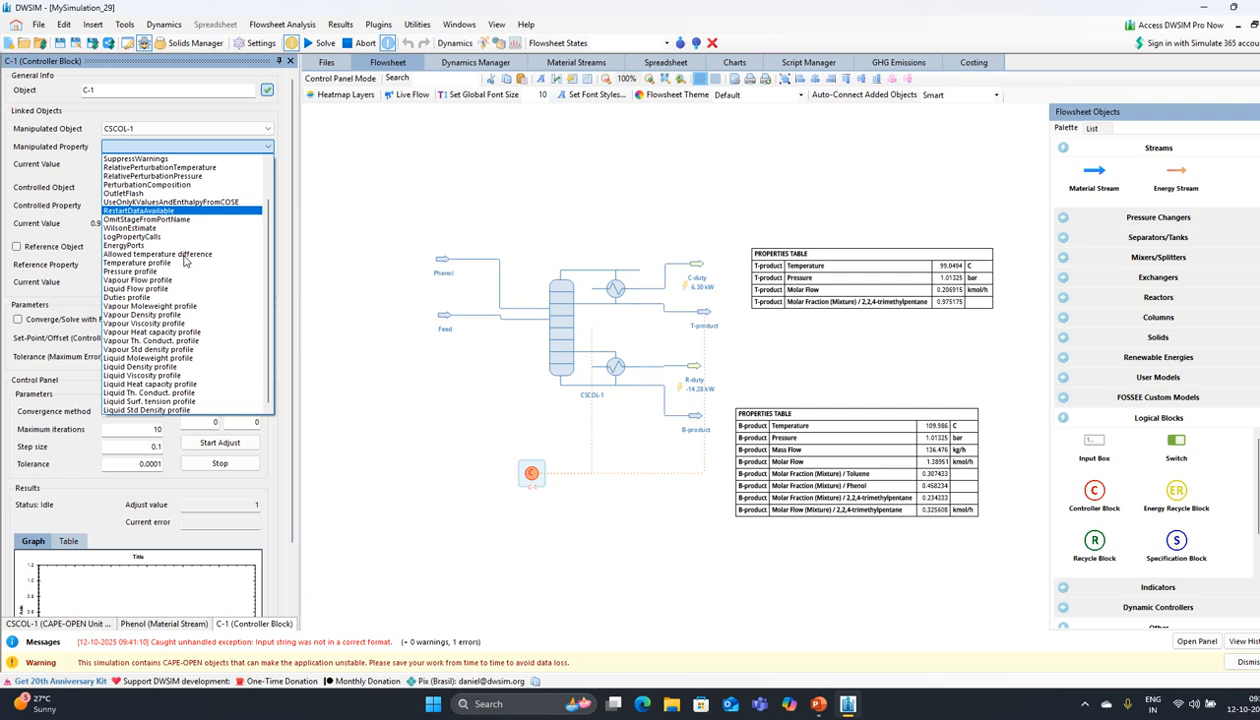
{"action": "left_click", "coordinate": [91, 229]}
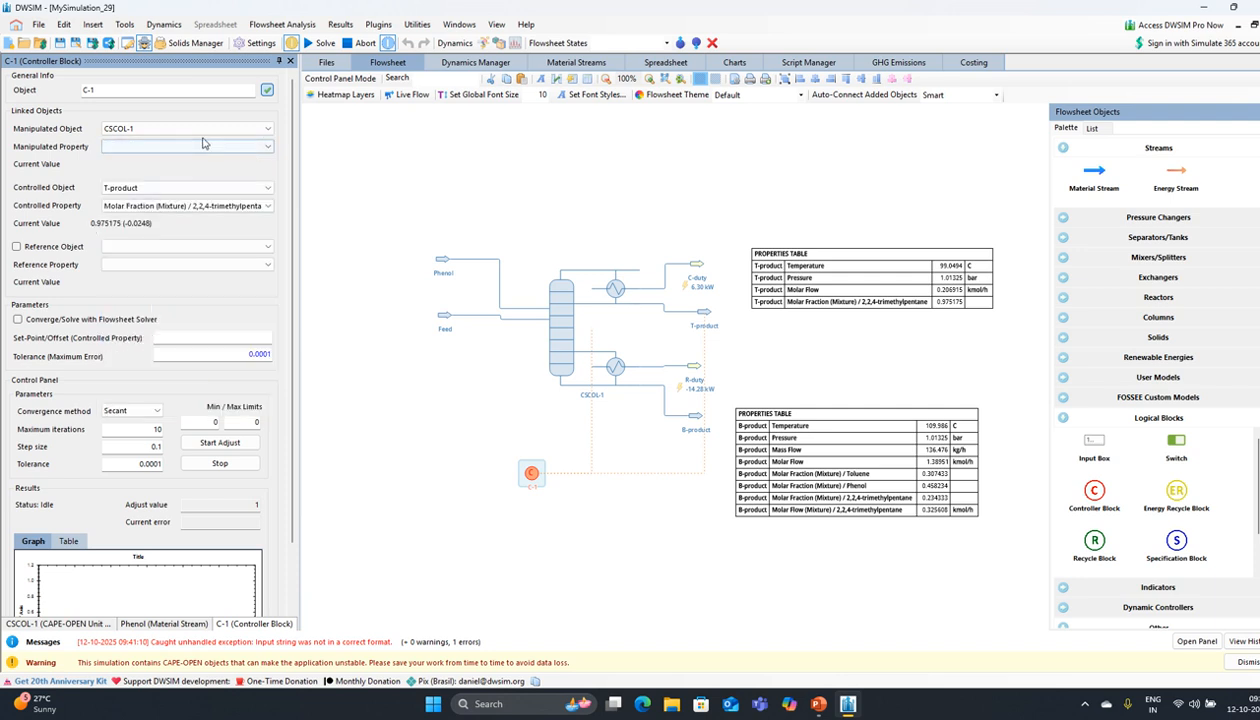
{"action": "left_click", "coordinate": [205, 130]}
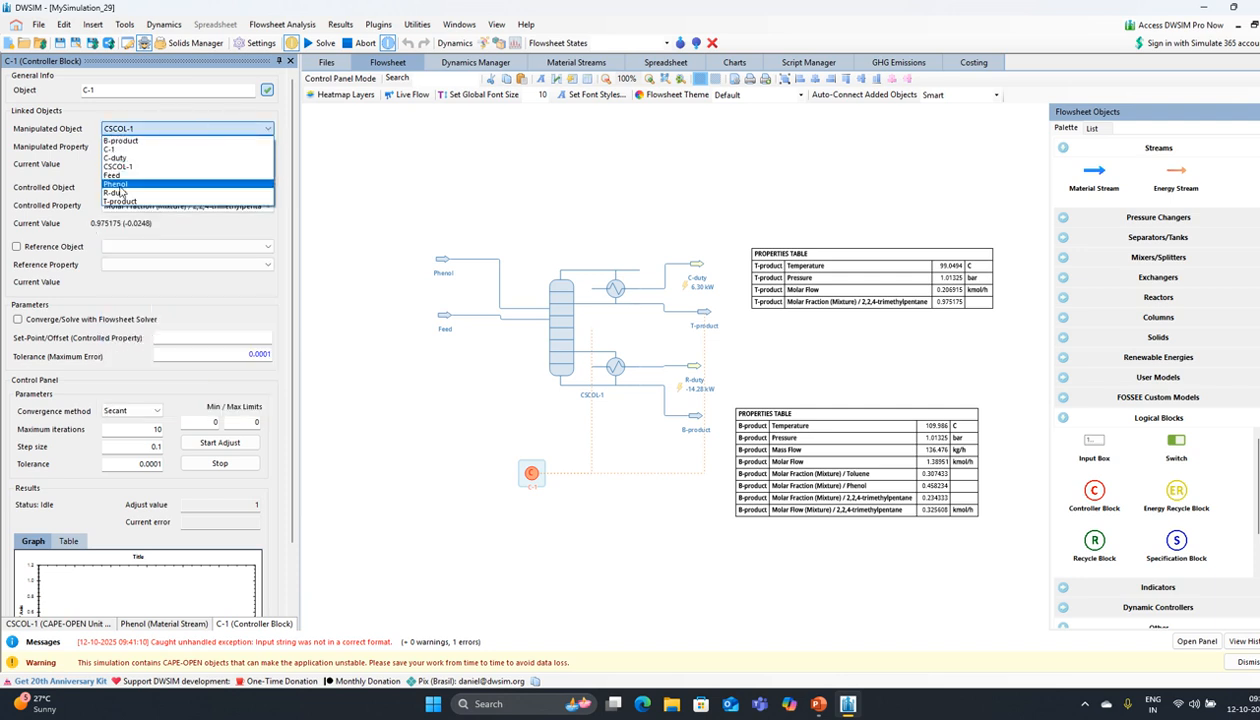
{"action": "left_click", "coordinate": [120, 185]}
{"action": "left_click", "coordinate": [187, 147]}
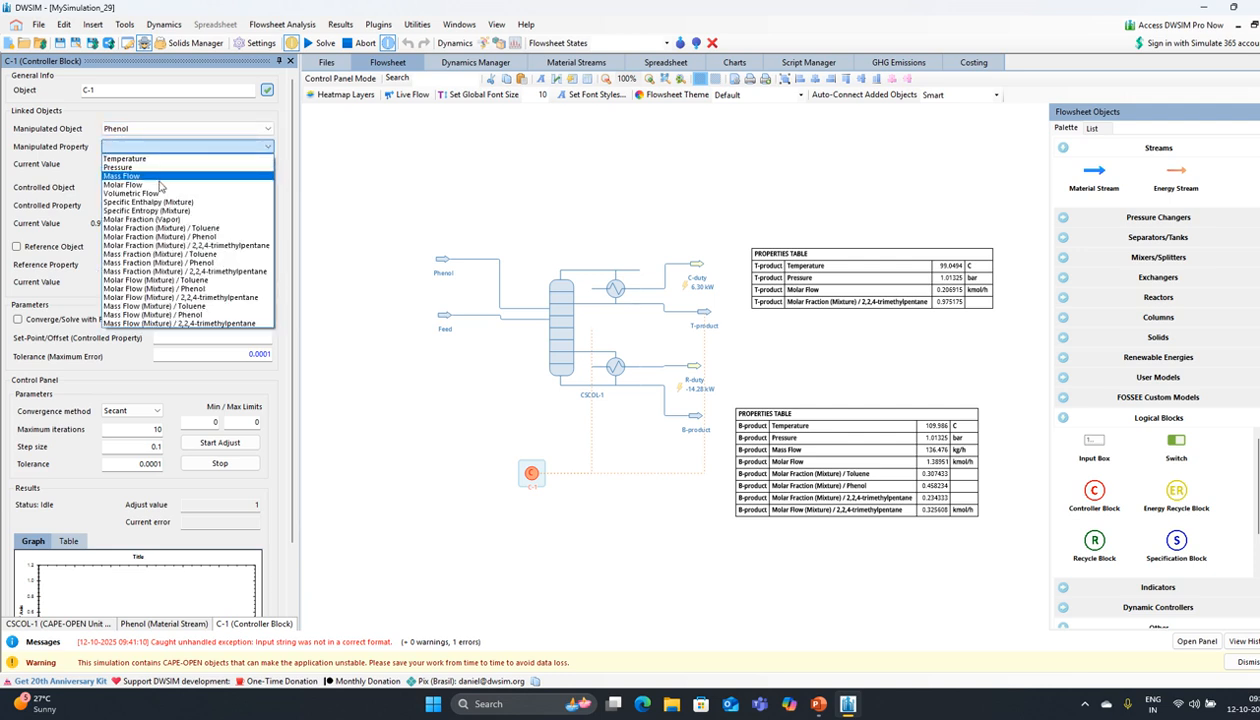
Step: Make C-1 manipulate the Phenol stream's mass flow with a 0.99 set-point
{"action": "left_click", "coordinate": [158, 176]}
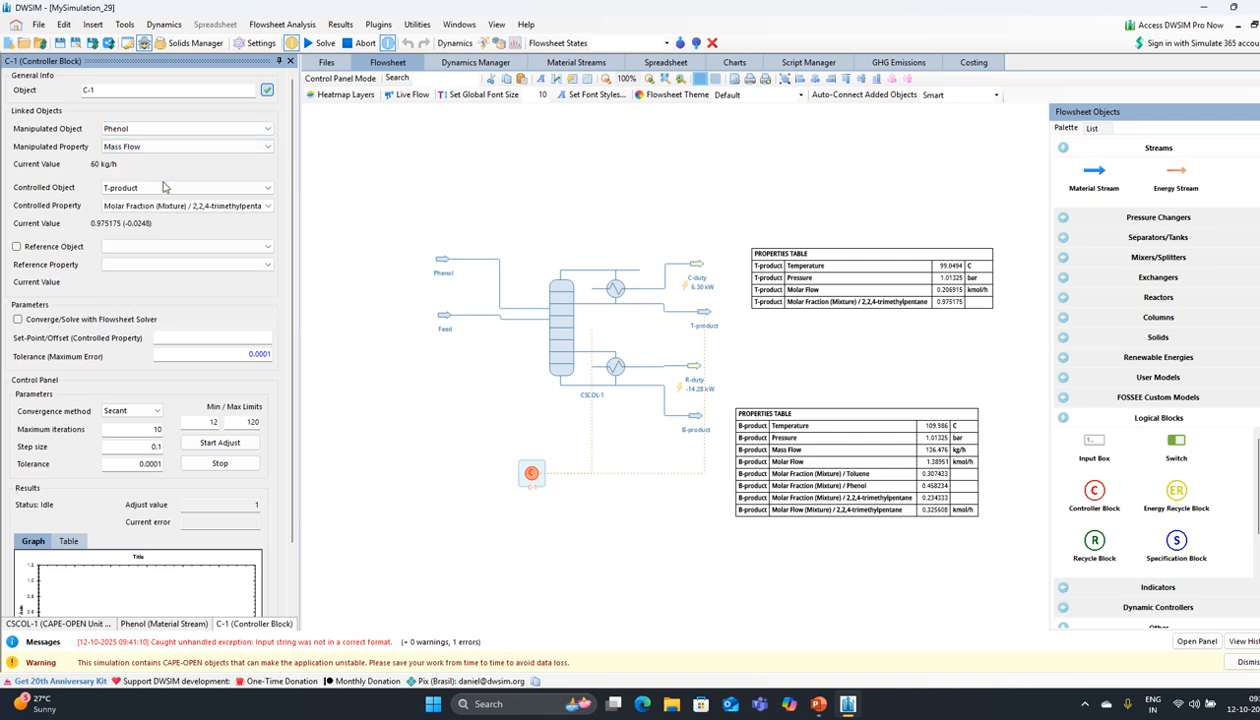
{"action": "left_click", "coordinate": [213, 337]}
{"action": "key", "text": "Return"}
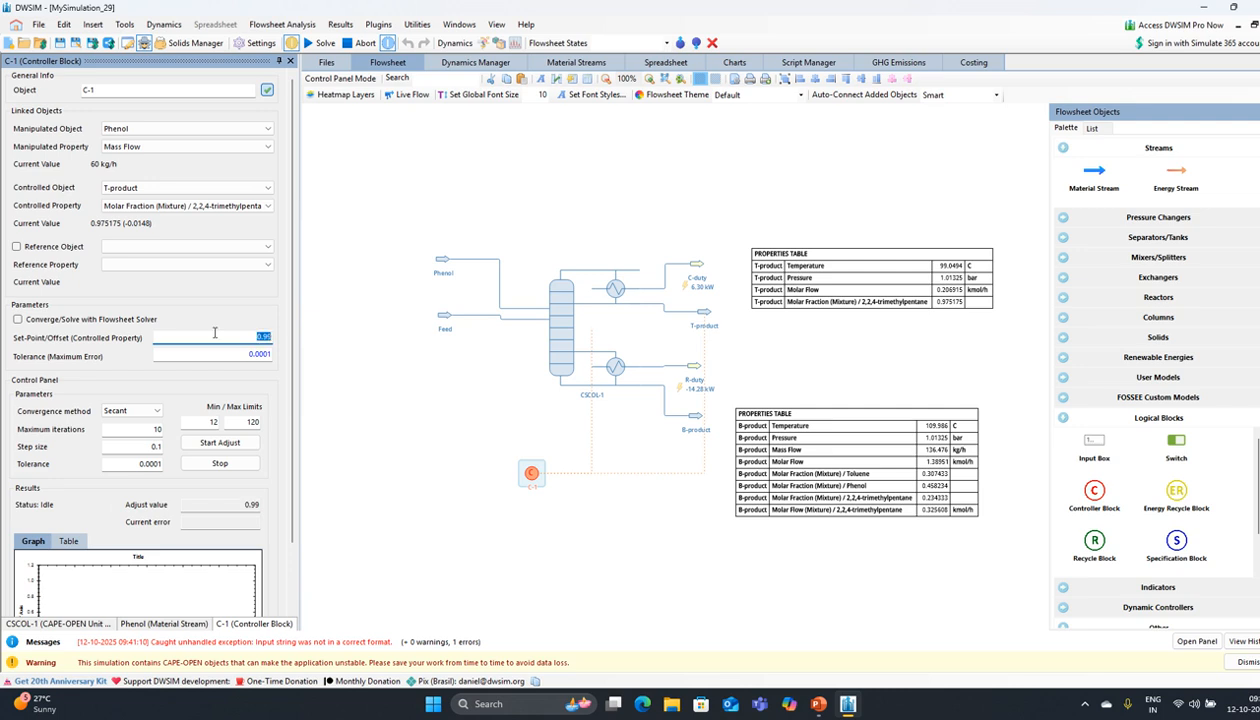
Step: Keep Secant convergence without the flowsheet solver and start the controller adjustment
{"action": "scroll", "coordinate": [103, 338], "scroll_direction": "down", "scroll_amount": 2}
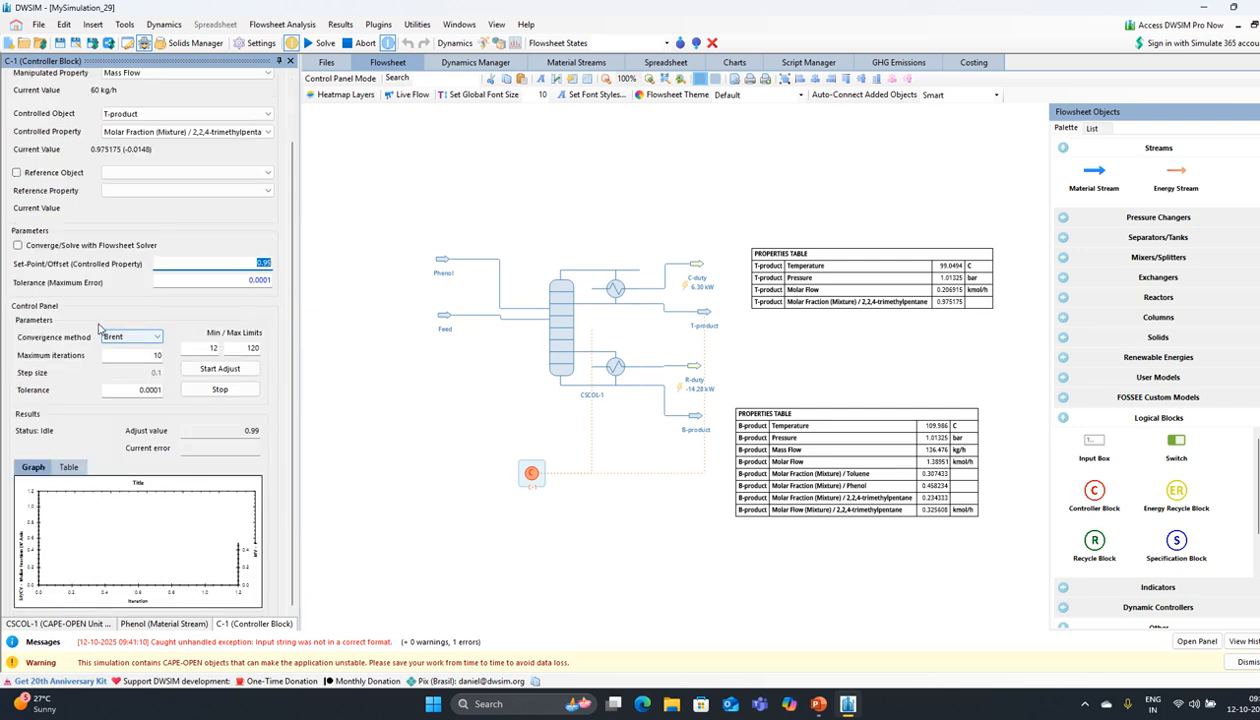
{"action": "left_click", "coordinate": [17, 245]}
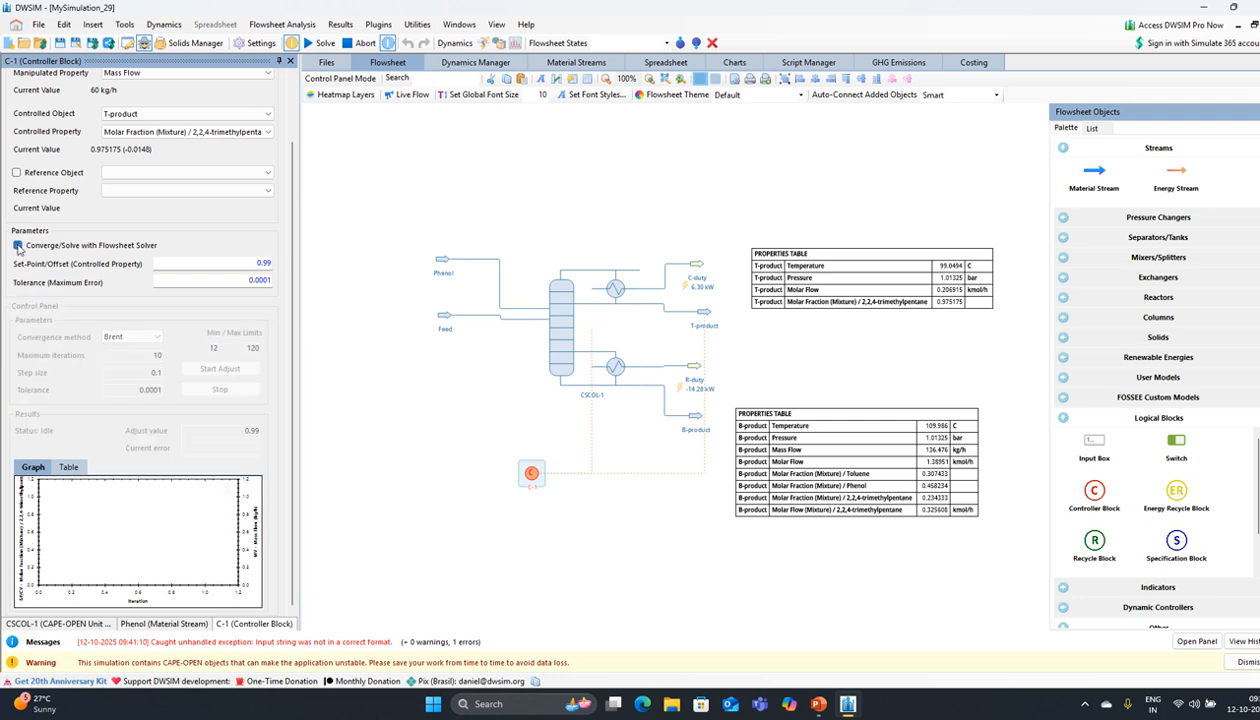
{"action": "left_click", "coordinate": [17, 245]}
{"action": "left_click", "coordinate": [140, 337]}
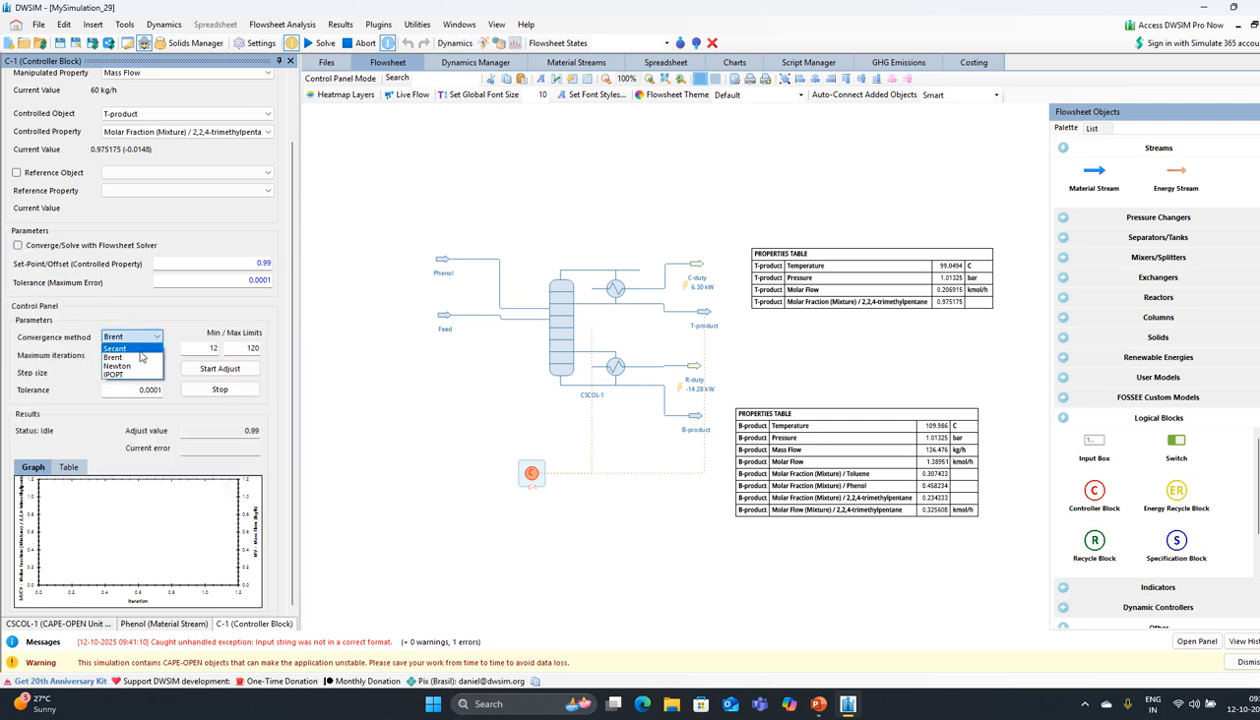
{"action": "left_click", "coordinate": [138, 348]}
{"action": "left_click", "coordinate": [215, 369]}
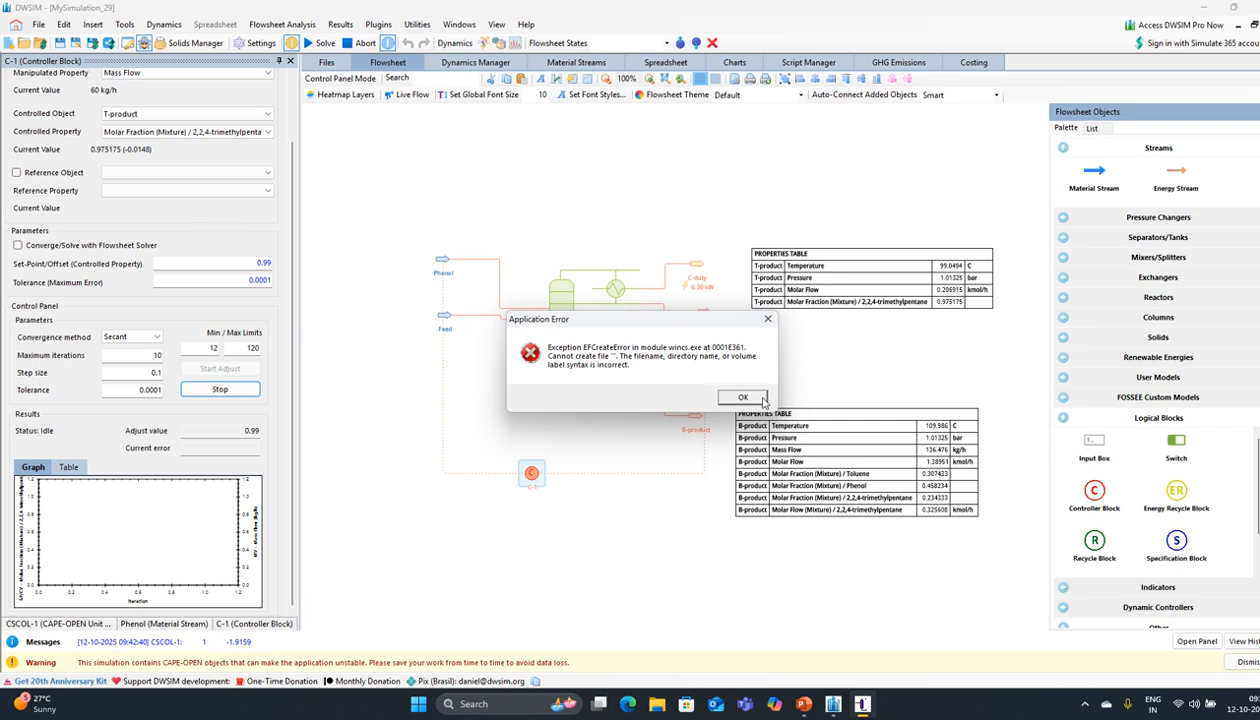
Step: Clear the four application errors until the adjustment succeeds with T-product fraction 0.983618
{"action": "left_click", "coordinate": [743, 398]}
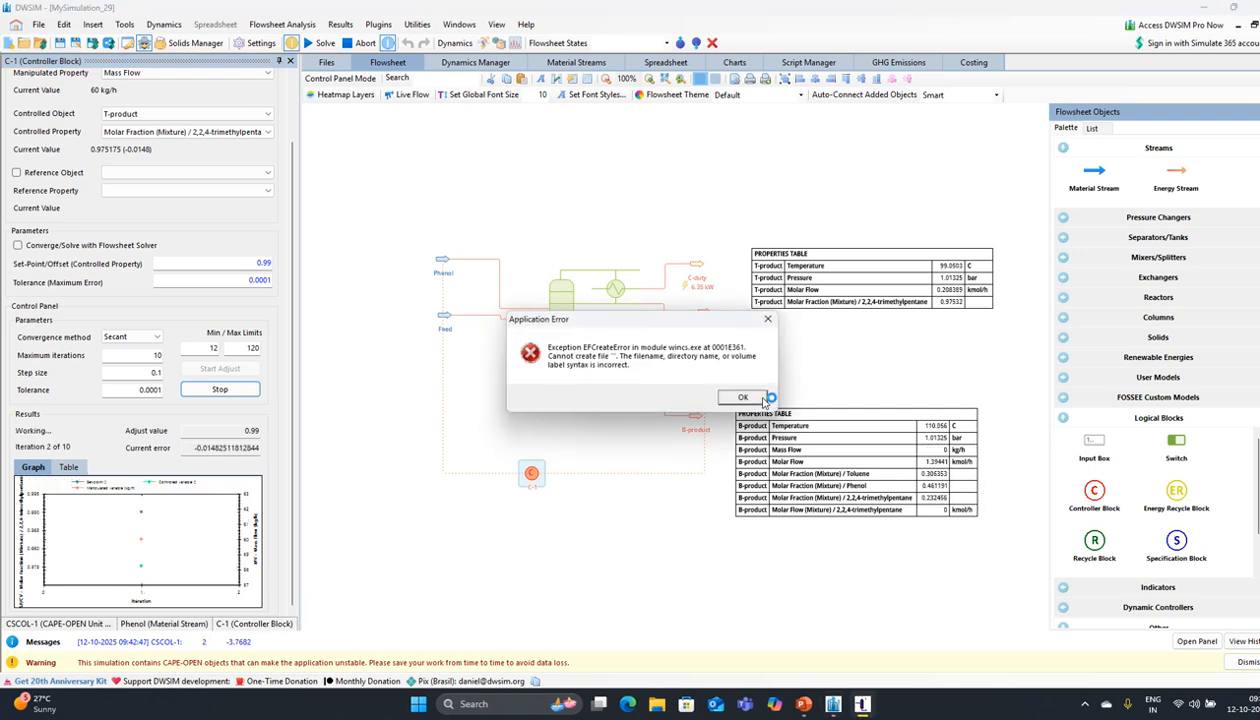
{"action": "left_click", "coordinate": [745, 398]}
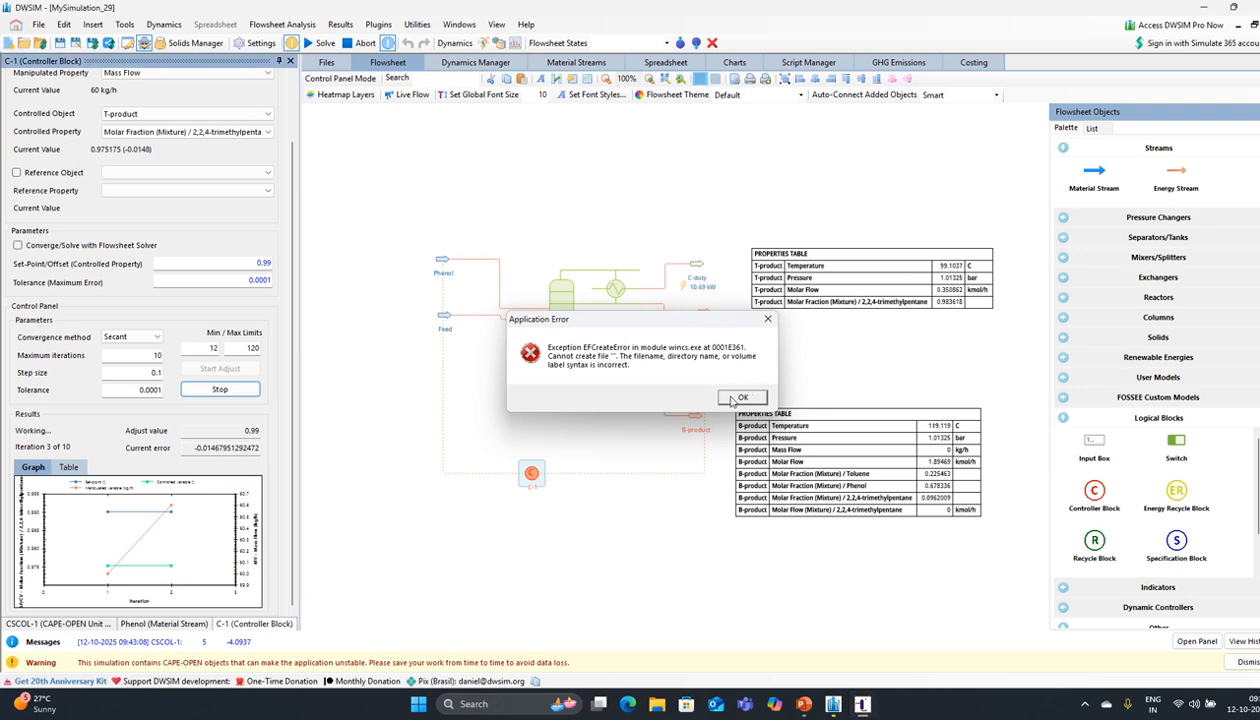
{"action": "left_click", "coordinate": [740, 397]}
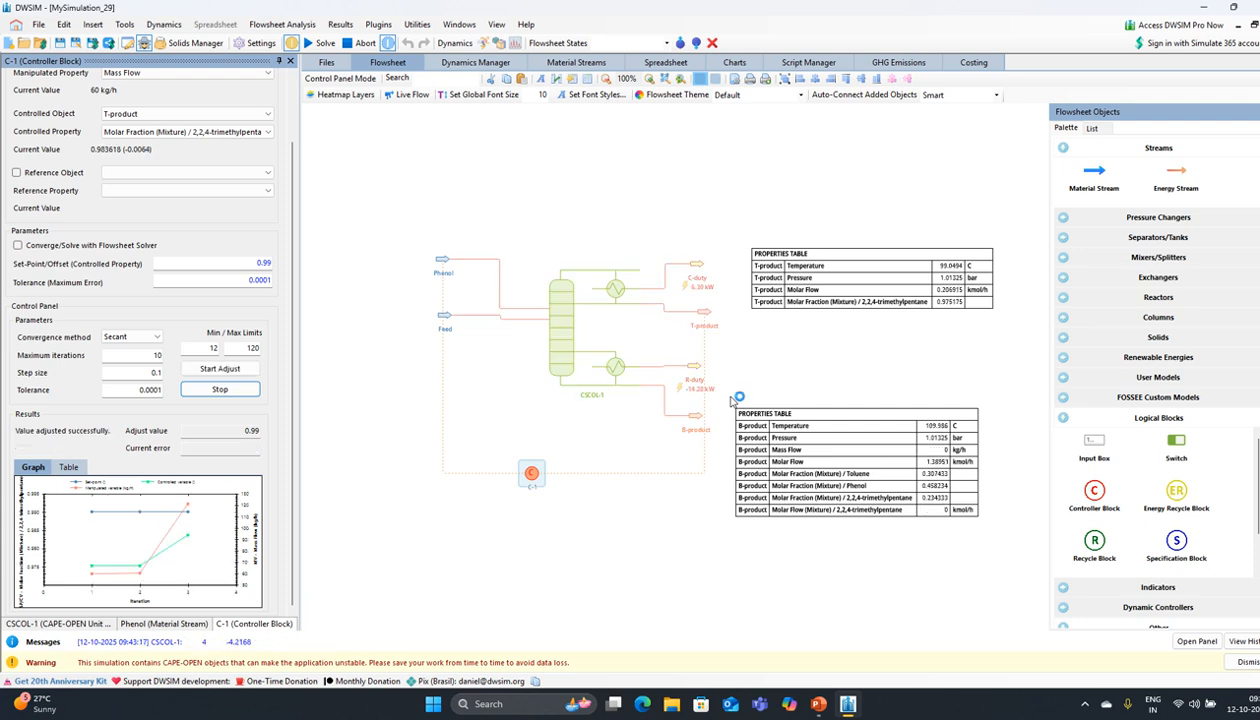
{"action": "left_click", "coordinate": [740, 397]}
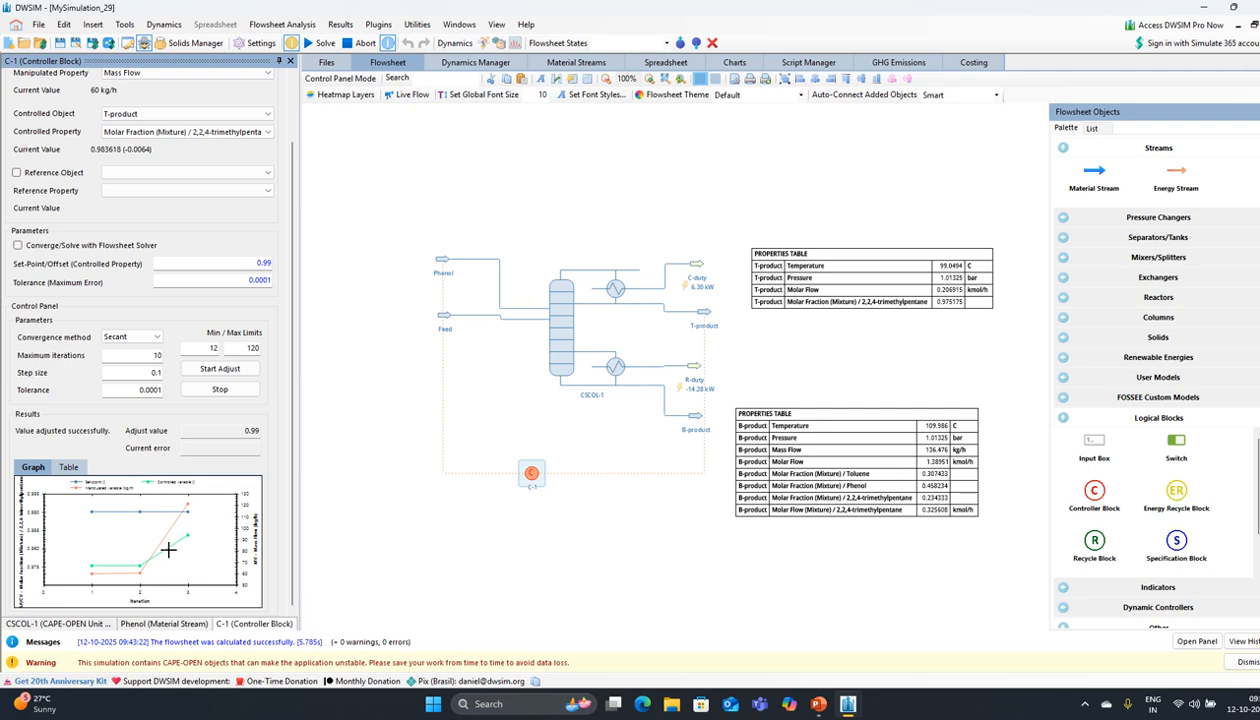
{"action": "left_click", "coordinate": [67, 466]}
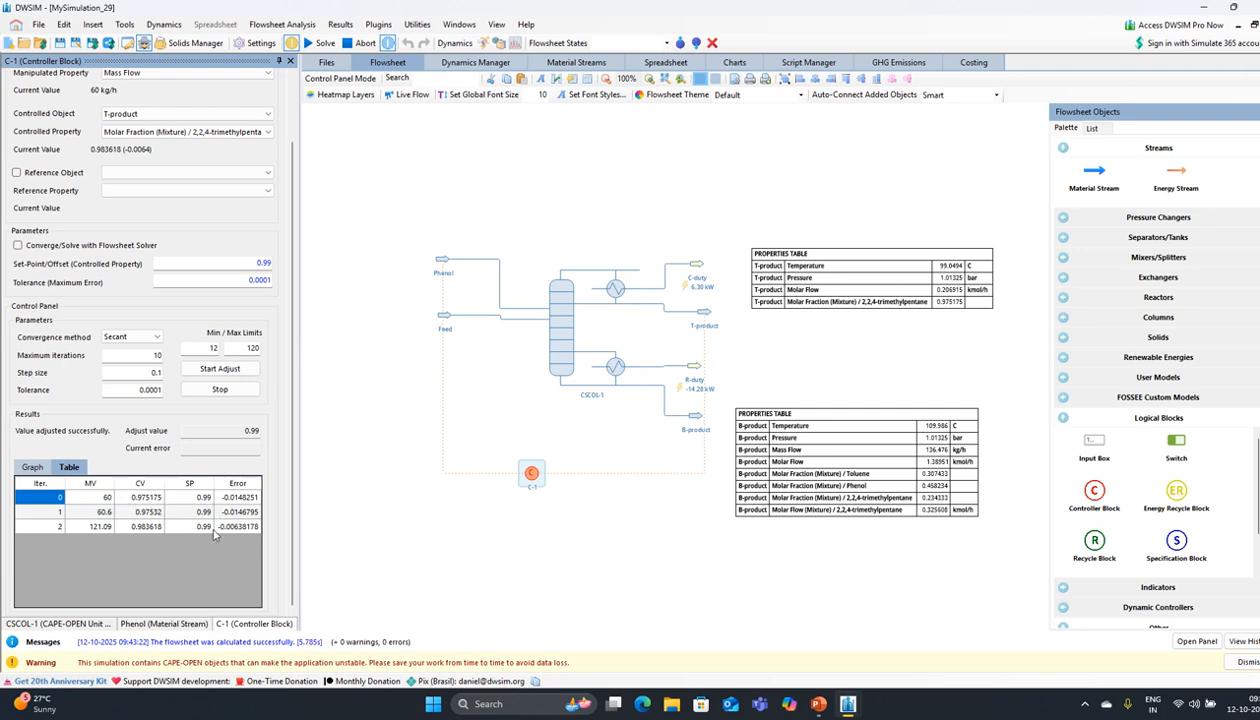
{"action": "left_click", "coordinate": [100, 526]}
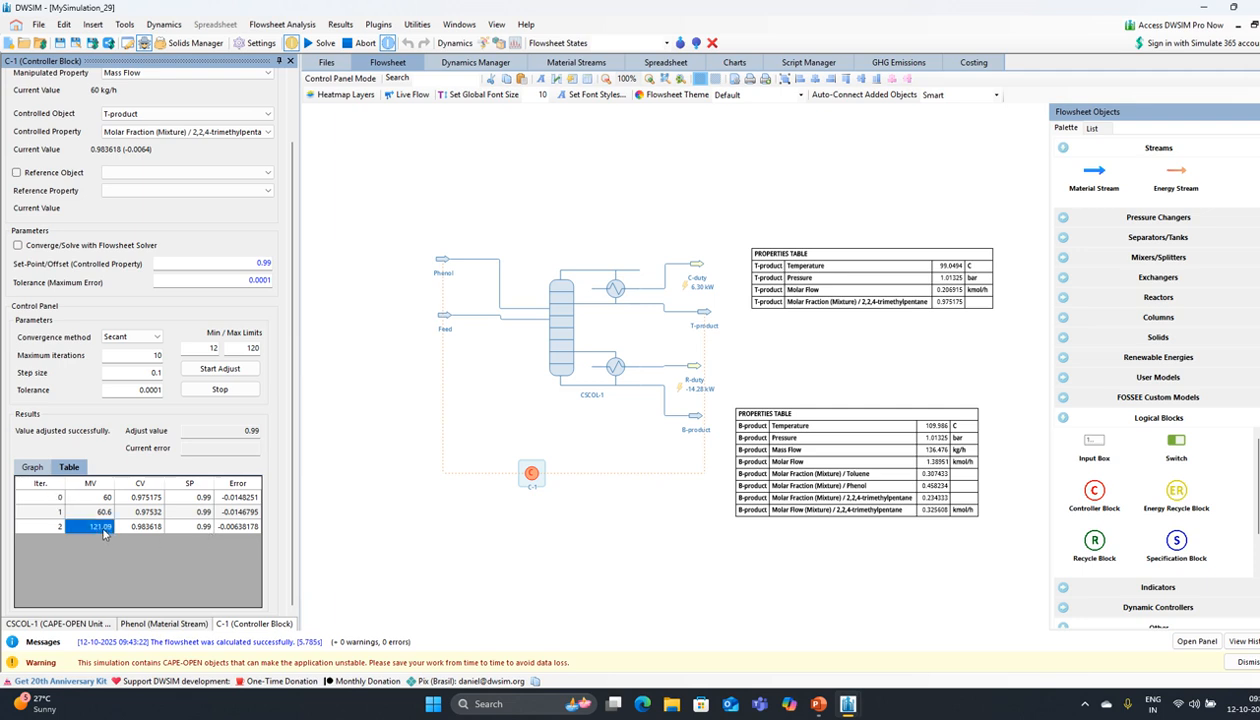
Step: Set the Phenol stream's mass flow to 121 kg/h and re-solve the flowsheet
{"action": "left_click", "coordinate": [426, 271]}
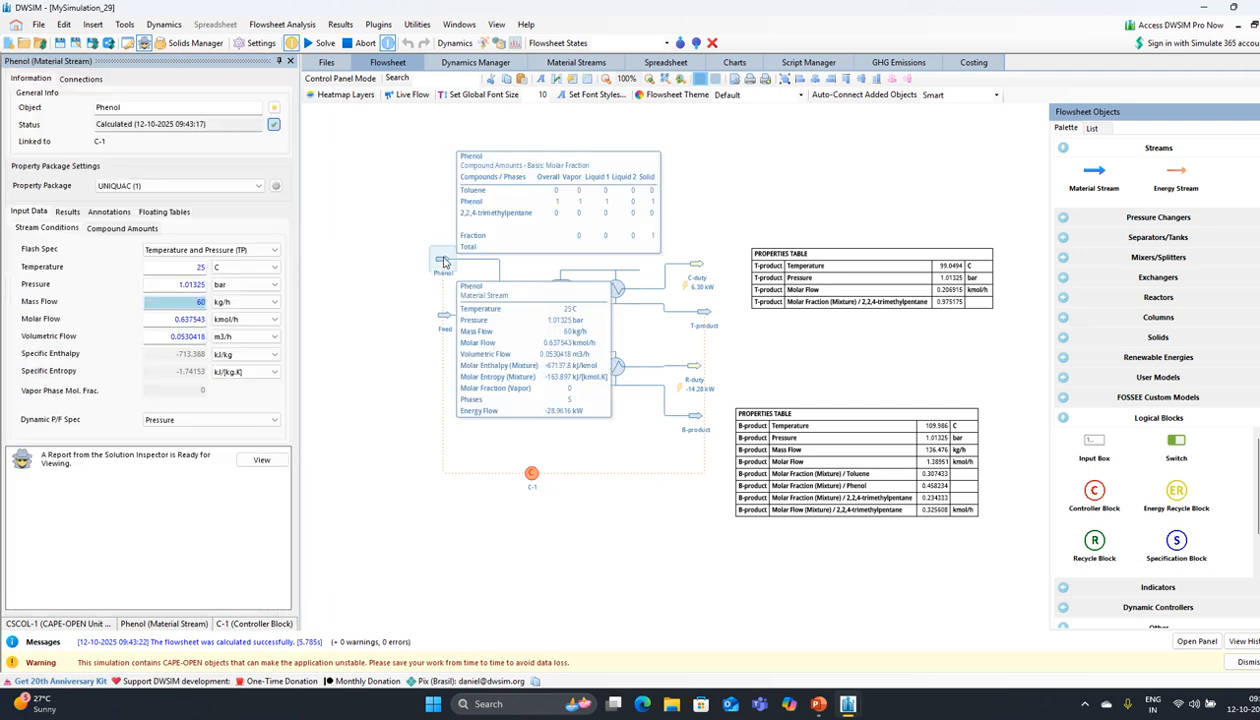
{"action": "type", "text": "1"}
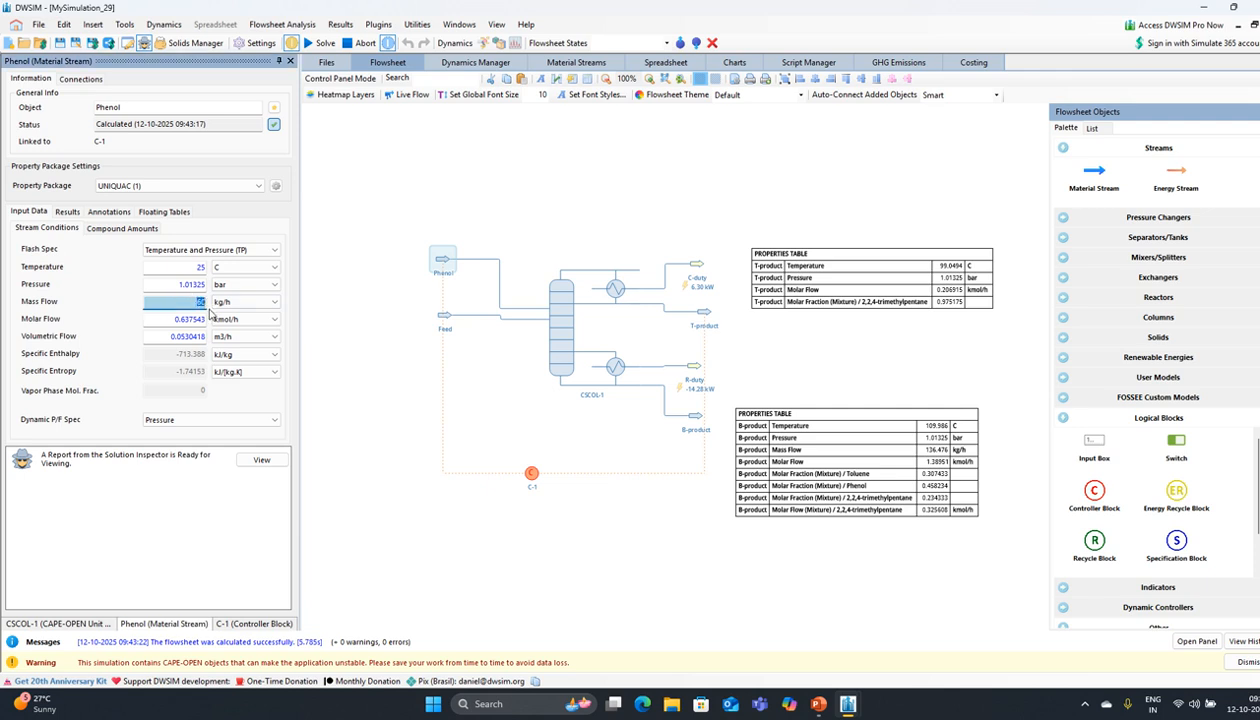
{"action": "type", "text": "21"}
{"action": "key", "text": "Return"}
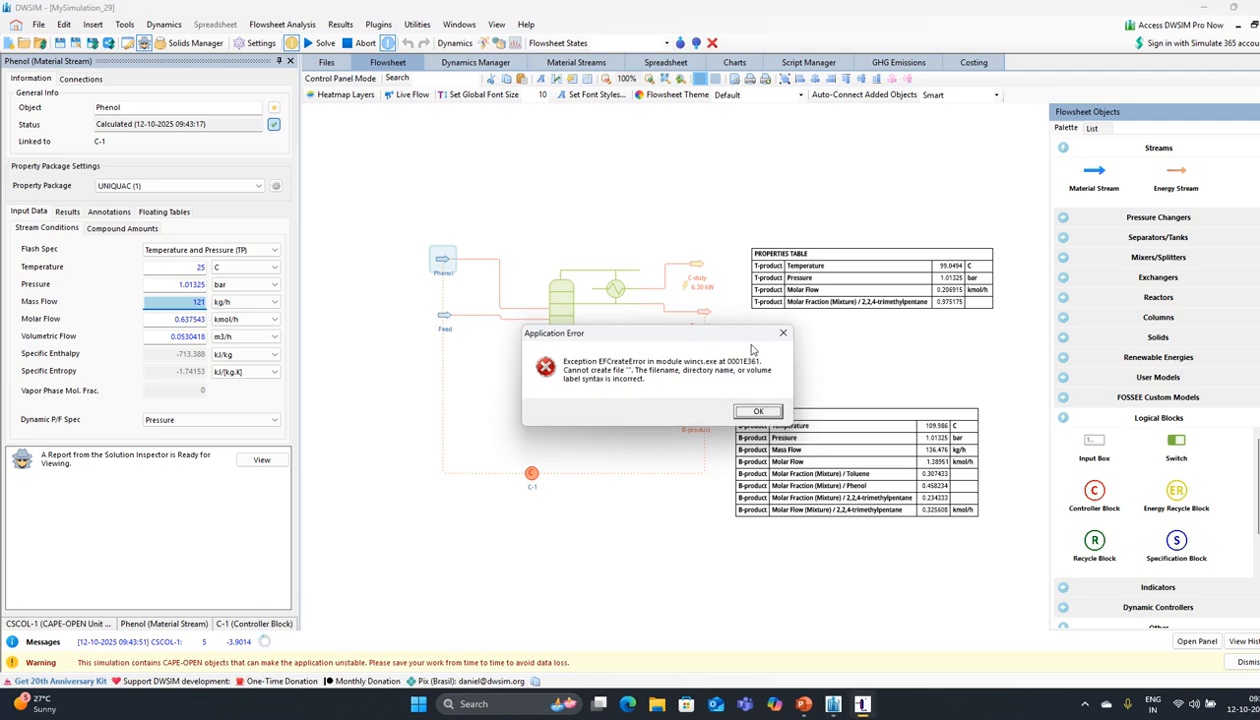
{"action": "left_click", "coordinate": [760, 415]}
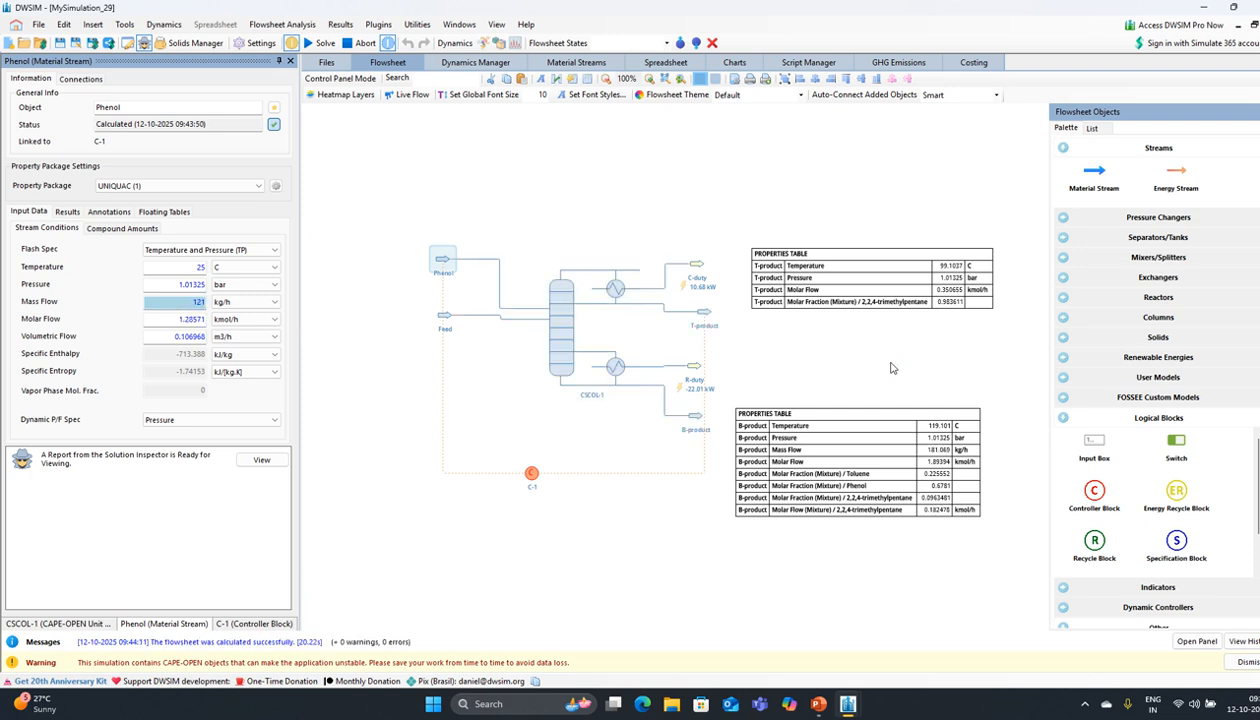
{"action": "left_click", "coordinate": [531, 482]}
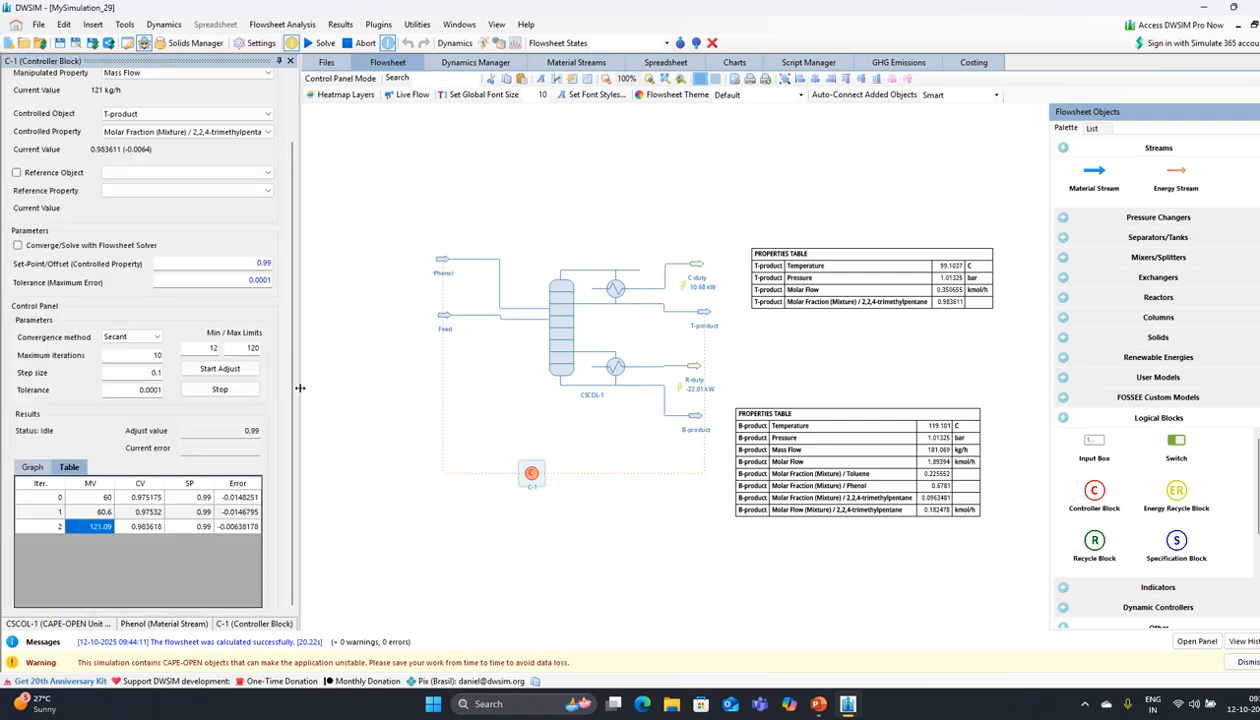
Step: Raise C-1's maximum limit to 200 and rerun, reaching 202.086 kg/h phenol and 0.987737 purity
{"action": "double_click", "coordinate": [244, 347]}
{"action": "type", "text": "200"}
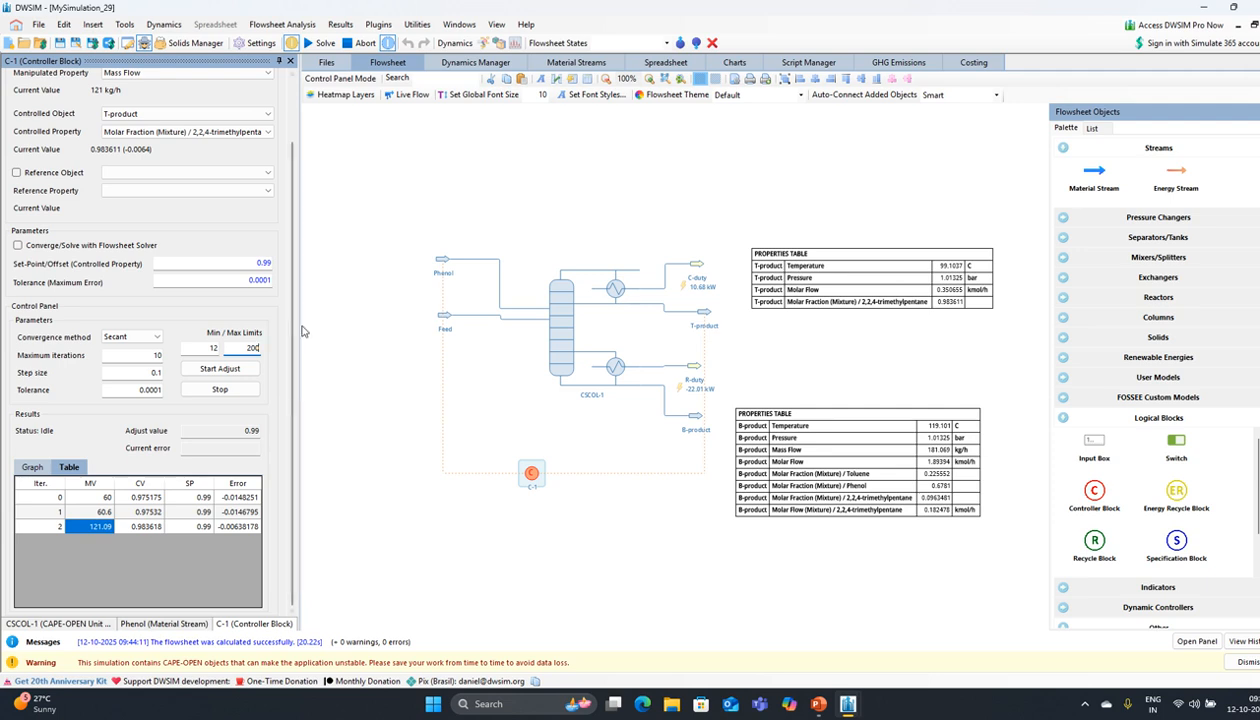
{"action": "left_click", "coordinate": [221, 371]}
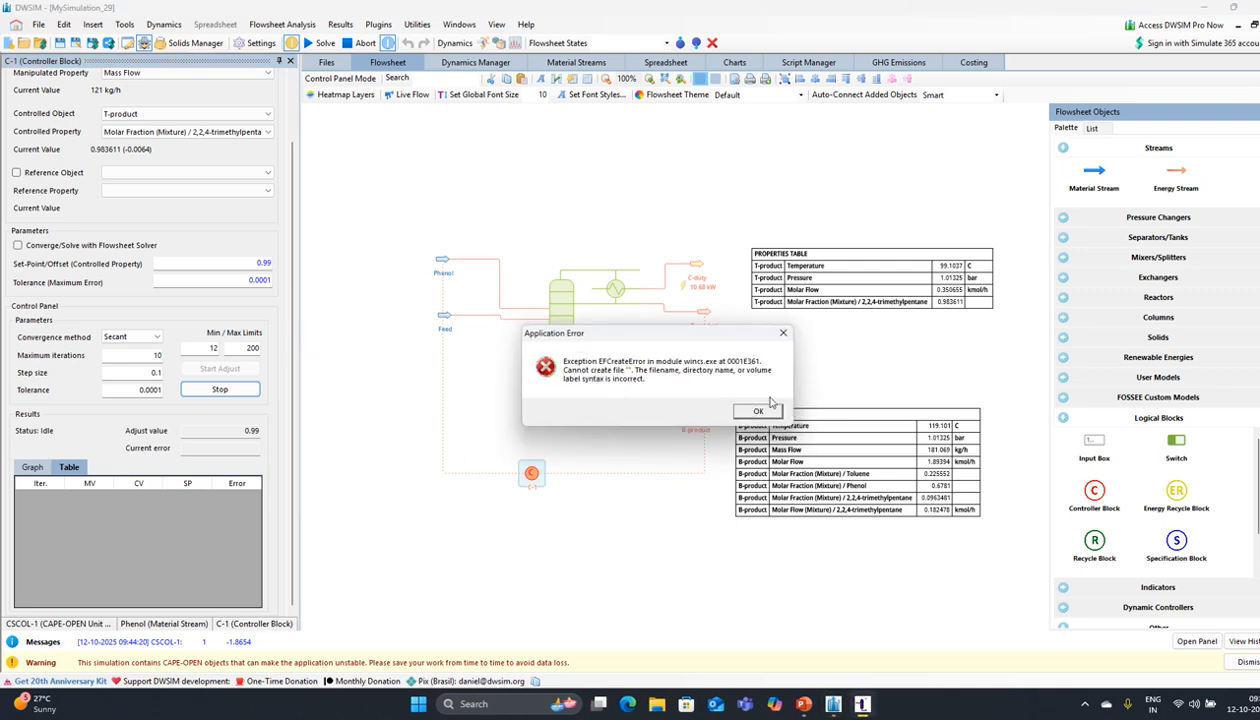
{"action": "left_click", "coordinate": [757, 410]}
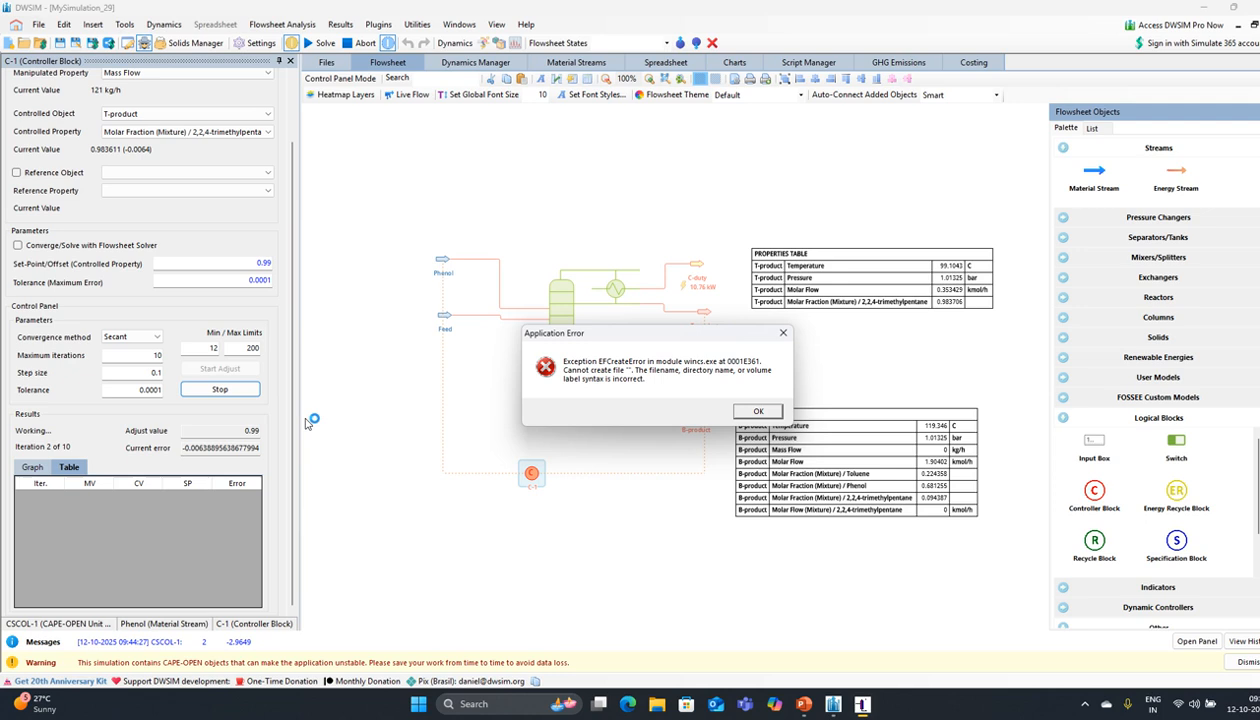
{"action": "left_click", "coordinate": [759, 412]}
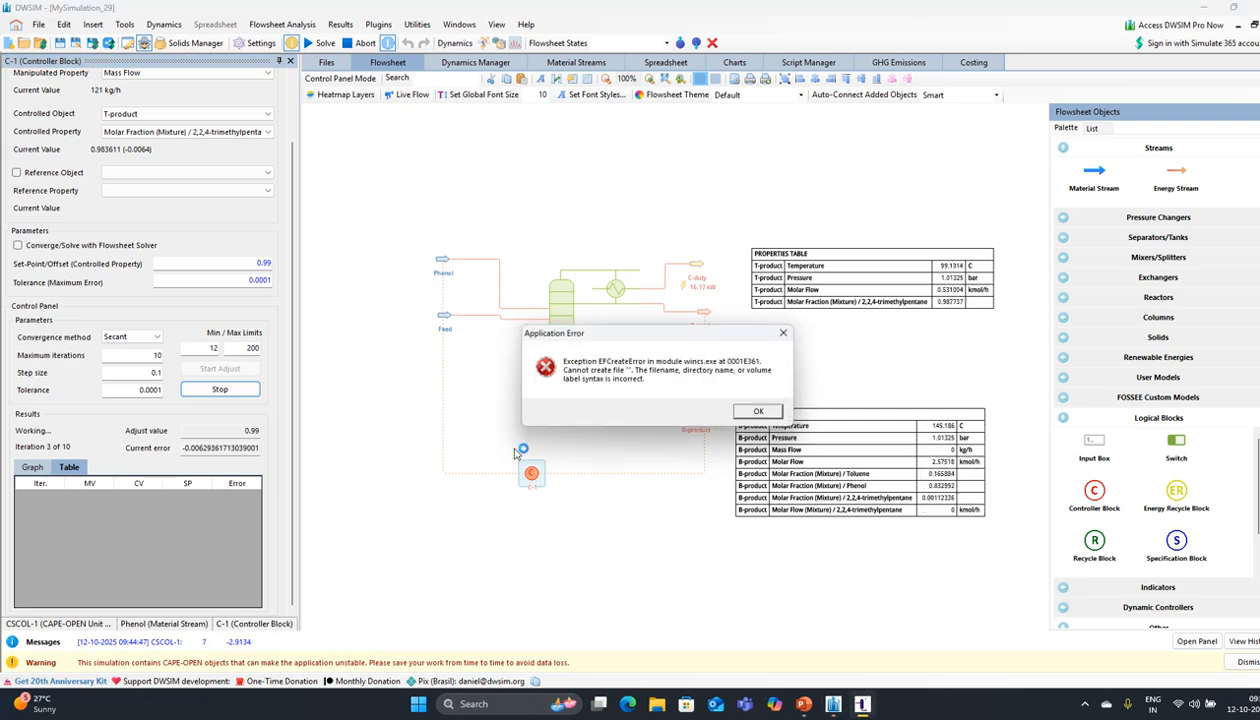
{"action": "left_click", "coordinate": [759, 411]}
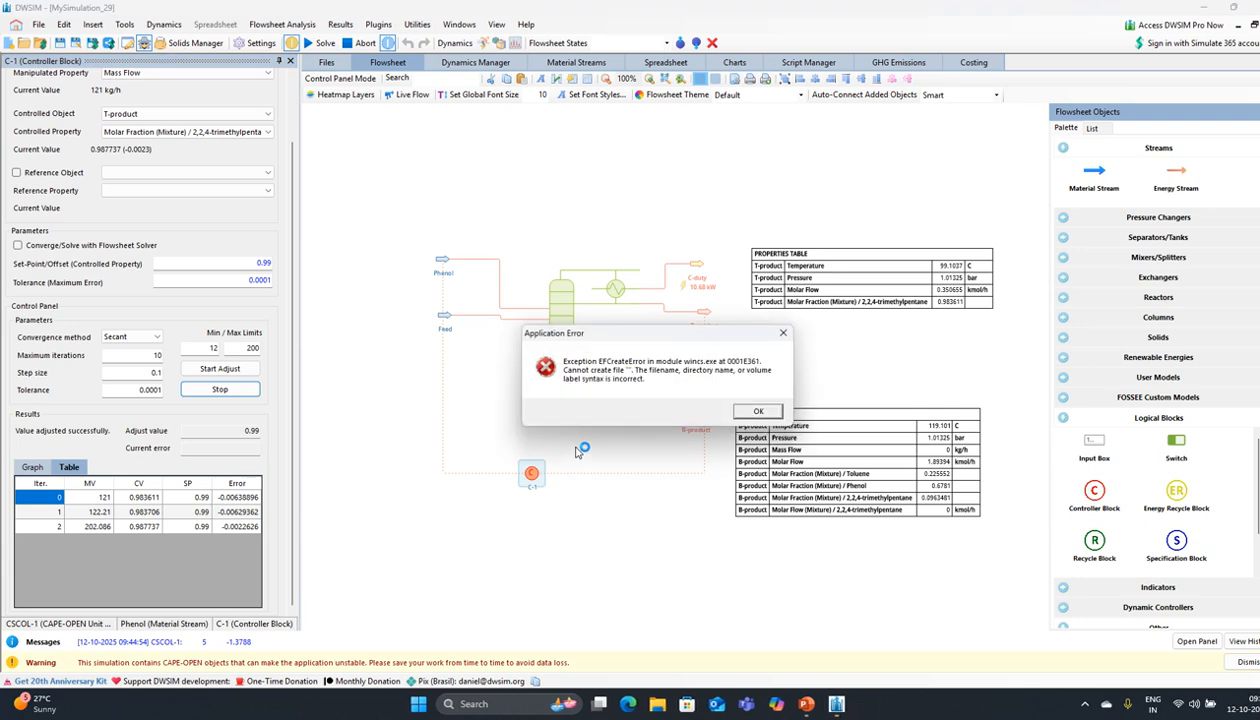
{"action": "left_click", "coordinate": [758, 411]}
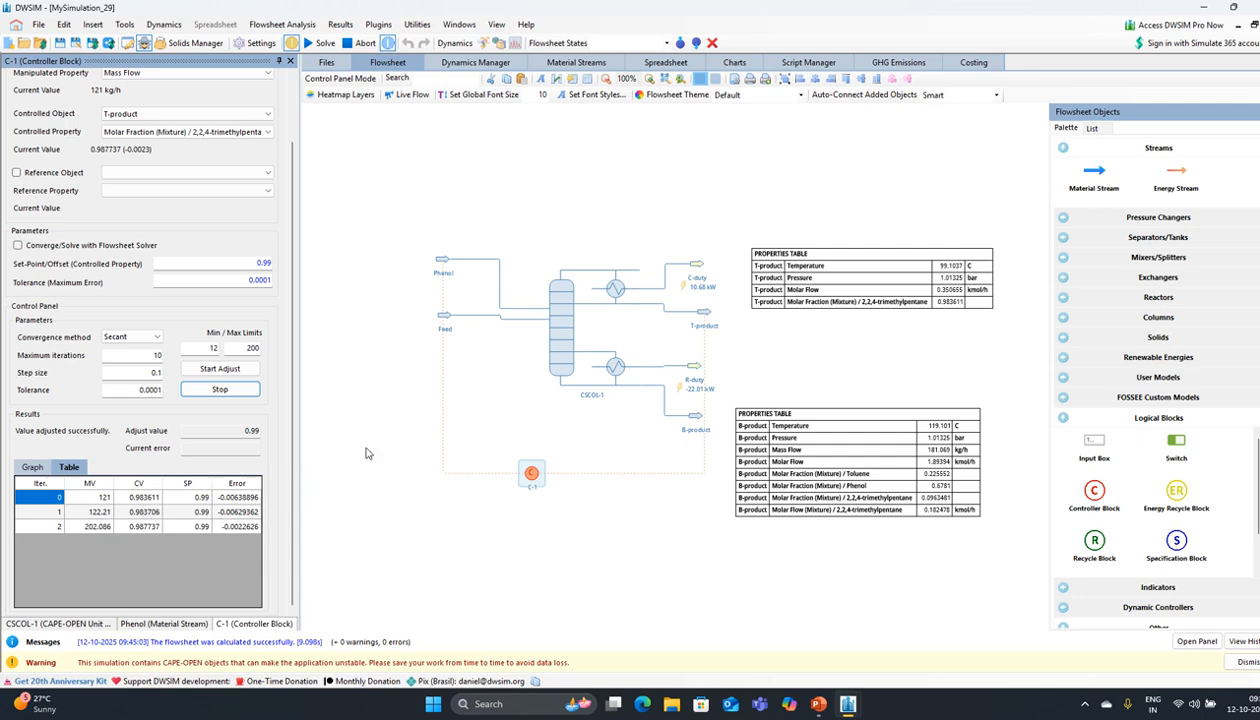
{"action": "left_click", "coordinate": [545, 335]}
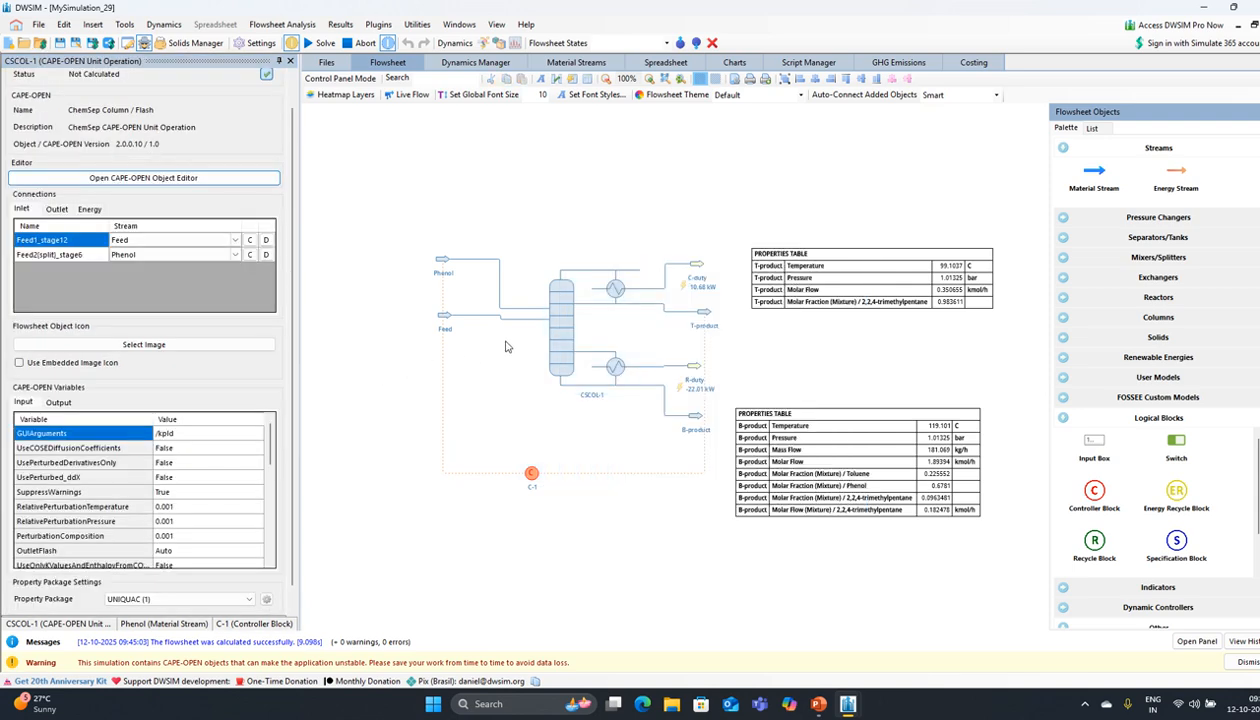
Step: Try CSCOL-1 with WilsonEstimate, SuppressWarnings and RelativePerturbationPressure as controlled properties
{"action": "mouse_move", "coordinate": [558, 298]}
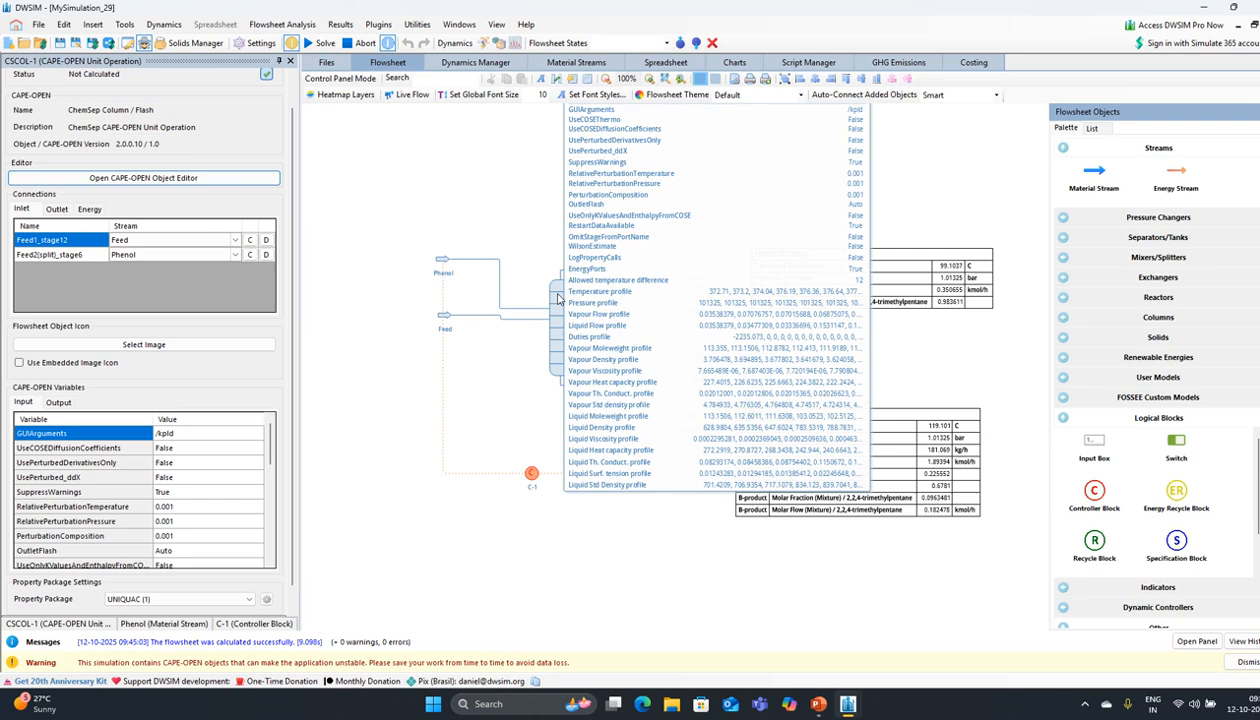
{"action": "left_click", "coordinate": [531, 473]}
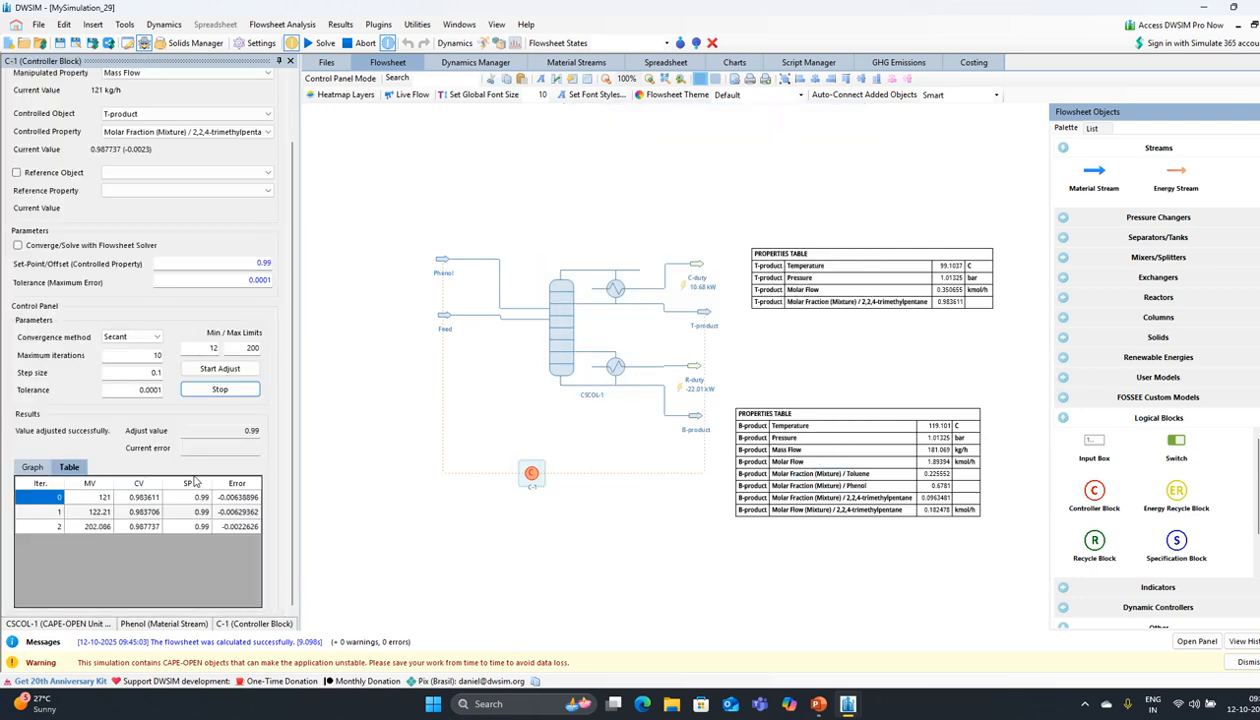
{"action": "left_click", "coordinate": [229, 116]}
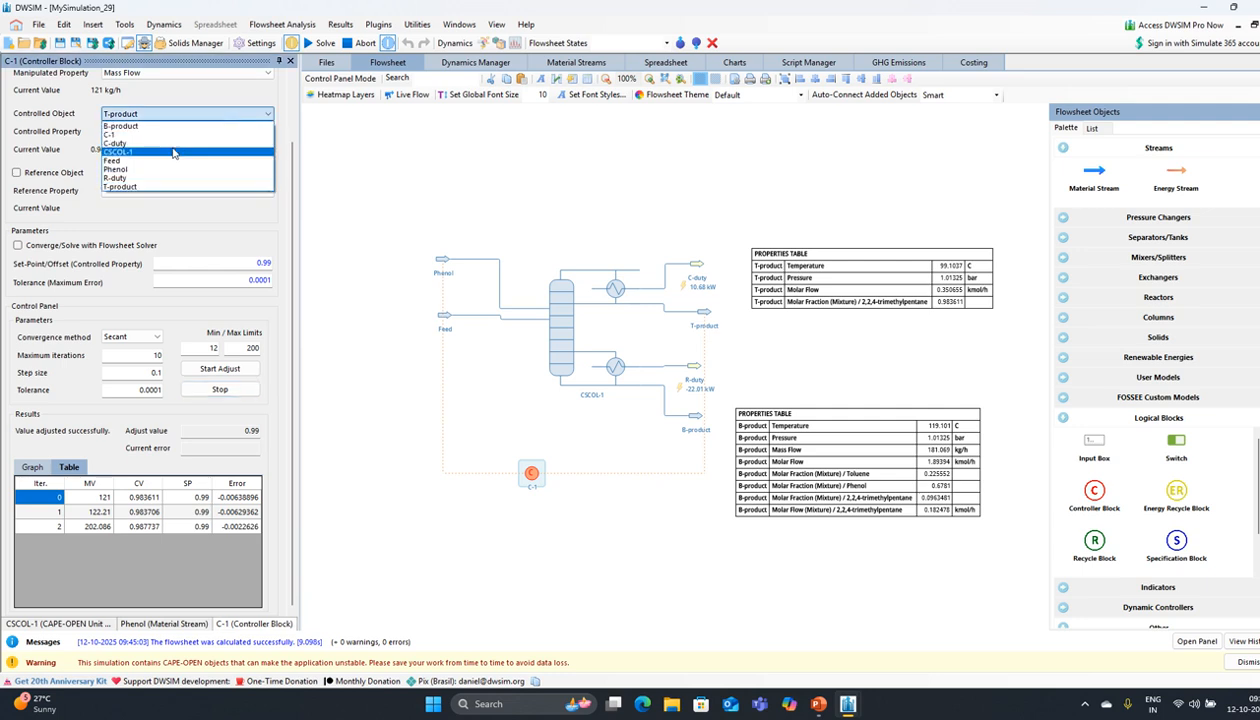
{"action": "left_click", "coordinate": [173, 152]}
{"action": "left_click", "coordinate": [188, 134]}
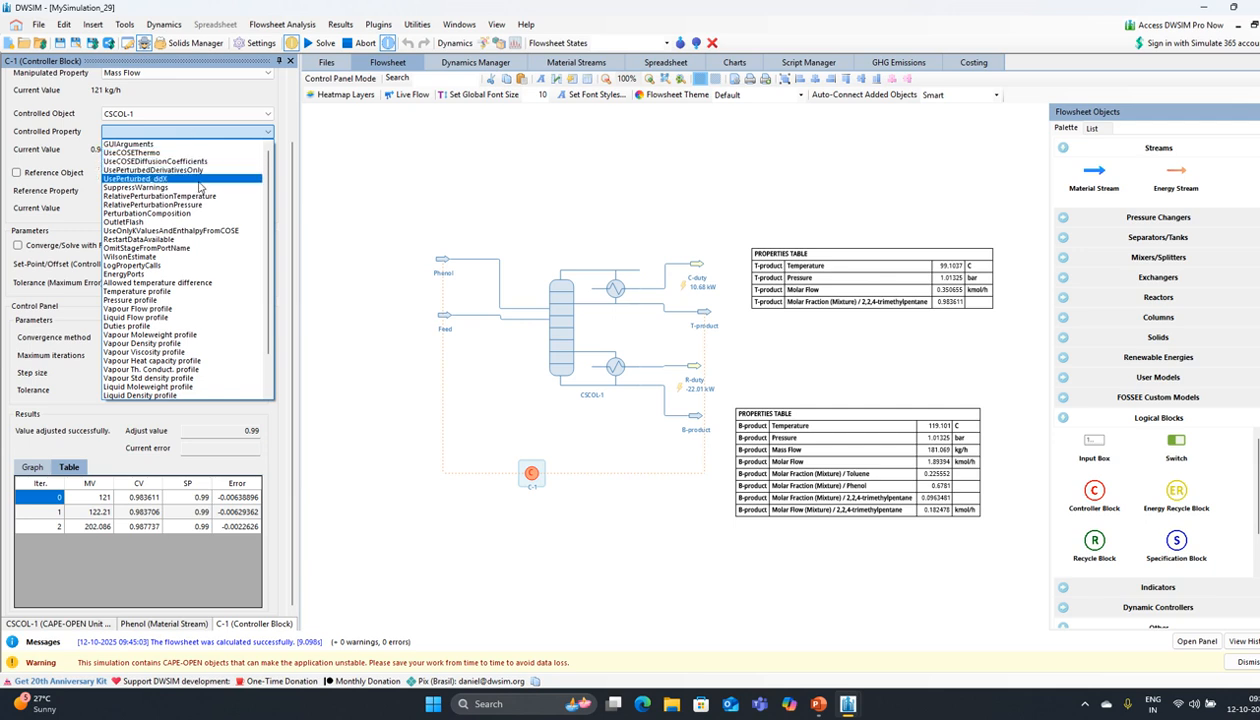
{"action": "scroll", "coordinate": [199, 186], "scroll_direction": "down", "scroll_amount": 1}
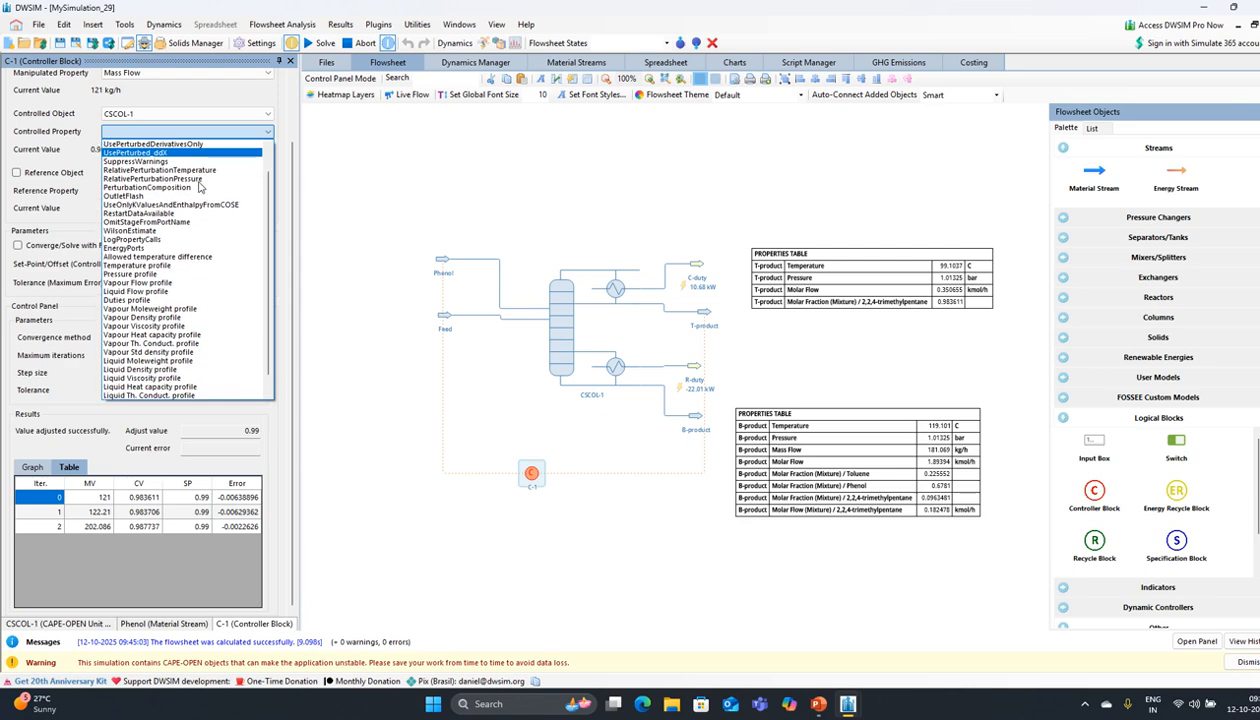
{"action": "scroll", "coordinate": [199, 186], "scroll_direction": "down", "scroll_amount": 1}
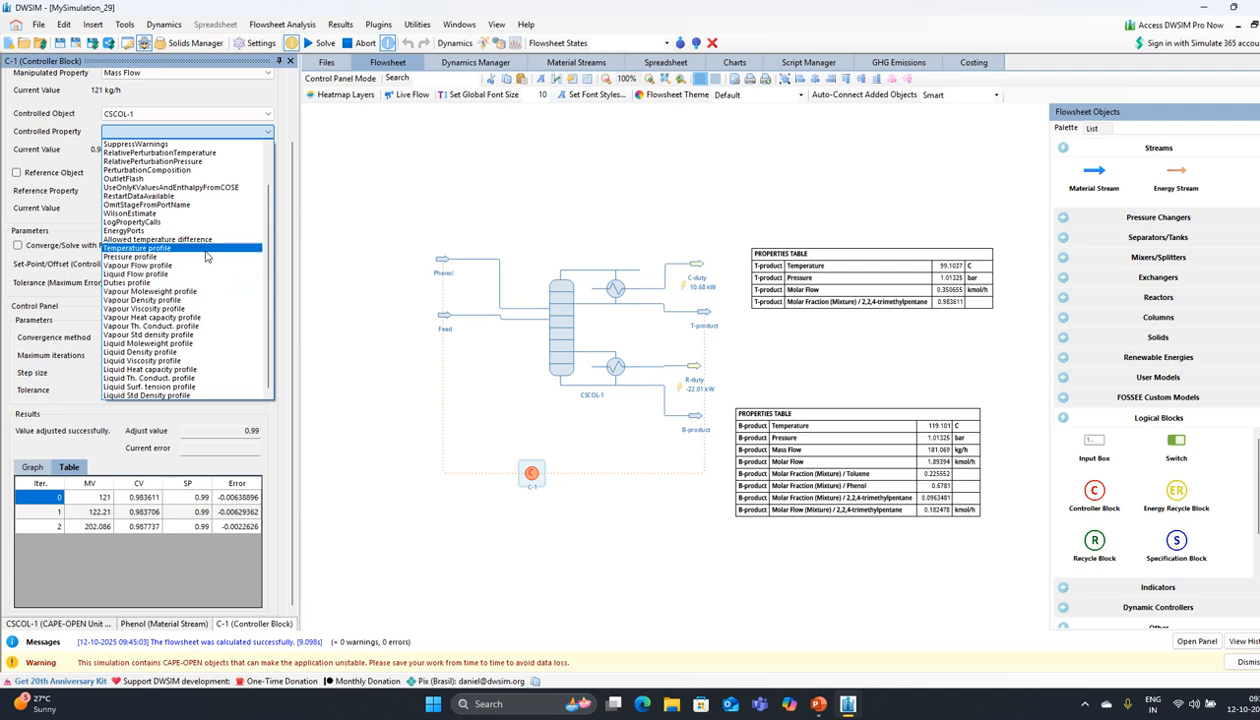
{"action": "scroll", "coordinate": [206, 257], "scroll_direction": "up", "scroll_amount": 3}
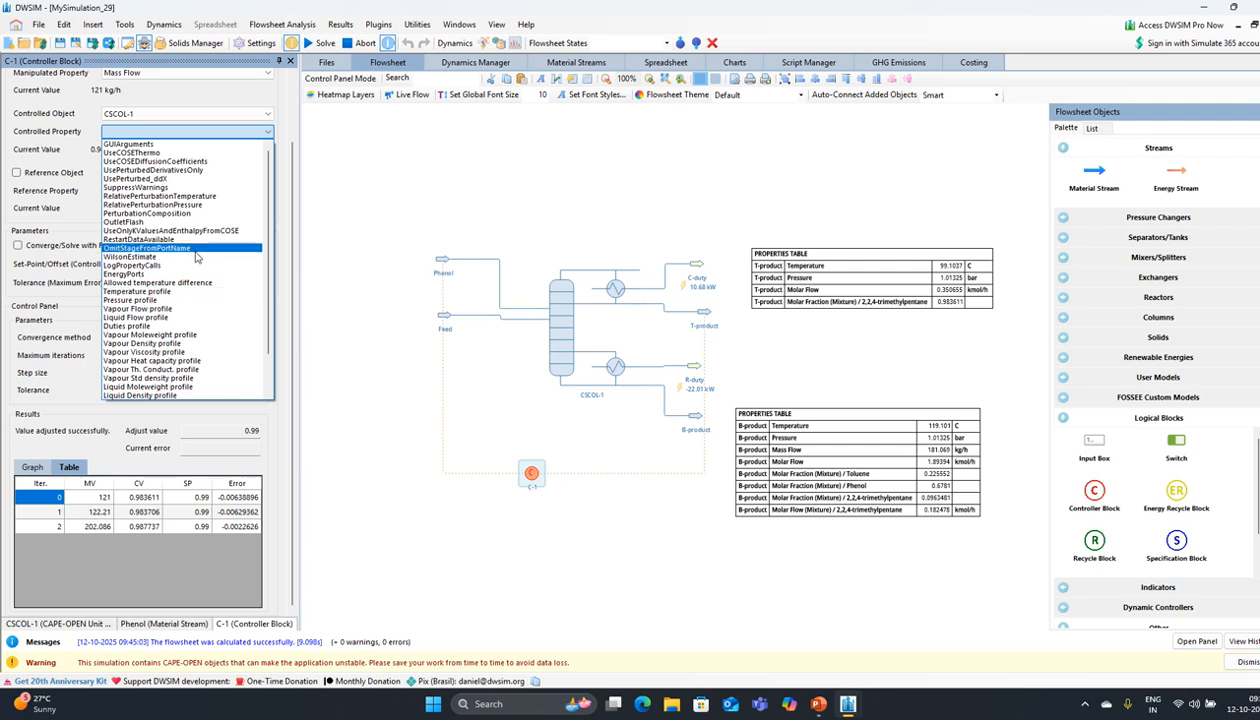
{"action": "left_click", "coordinate": [205, 256]}
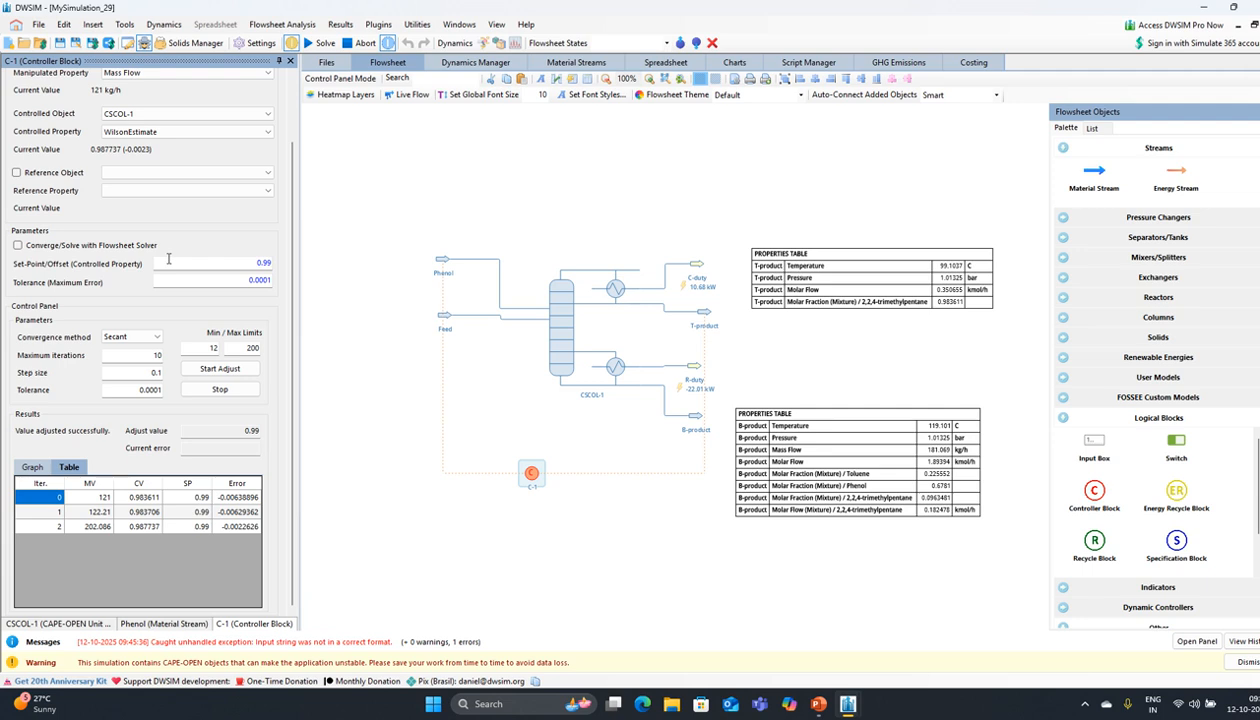
{"action": "left_click", "coordinate": [182, 131]}
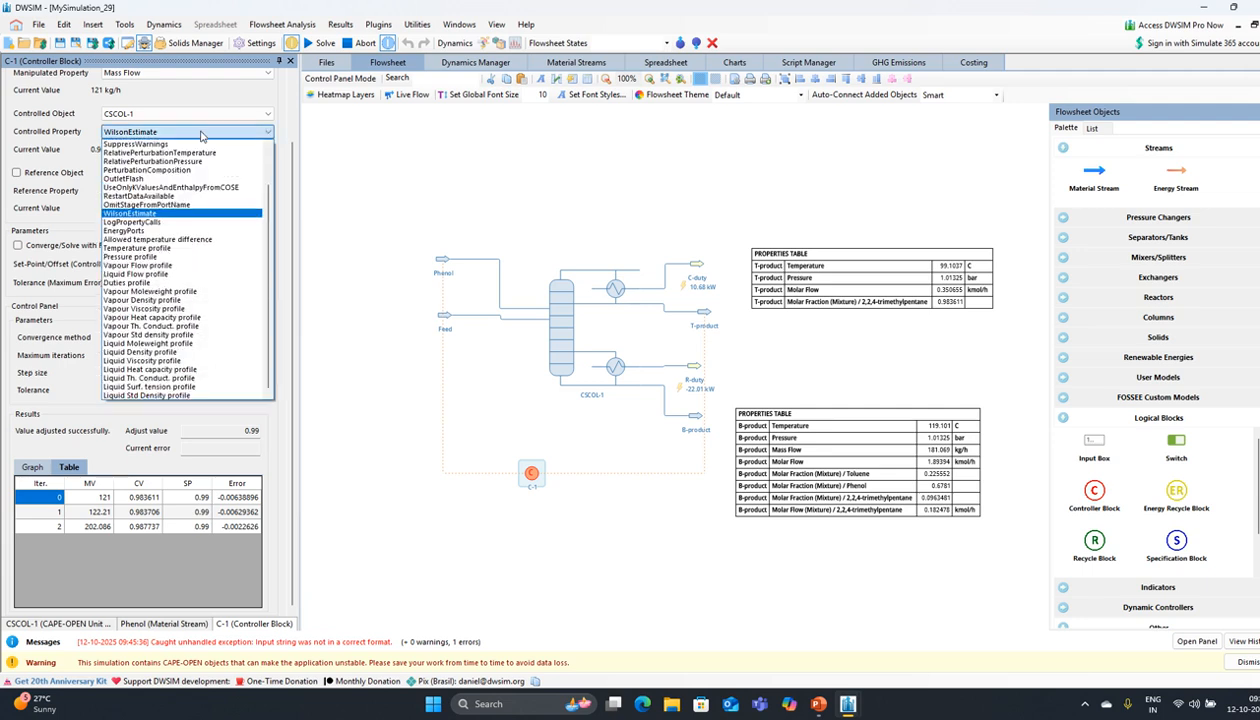
{"action": "left_click", "coordinate": [184, 149]}
{"action": "left_click", "coordinate": [184, 131]}
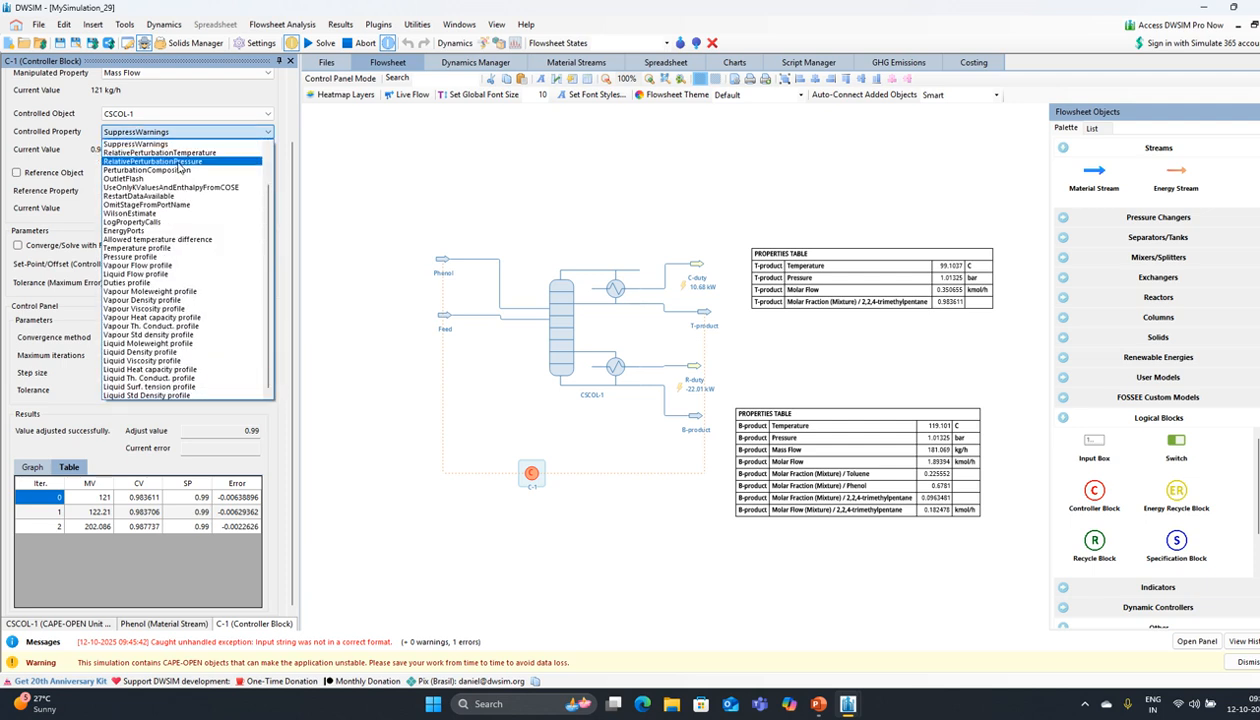
{"action": "left_click", "coordinate": [178, 163]}
Step: Make C-1 control B-product temperature with a 119 minimum limit and start the adjustment
{"action": "left_click", "coordinate": [200, 114]}
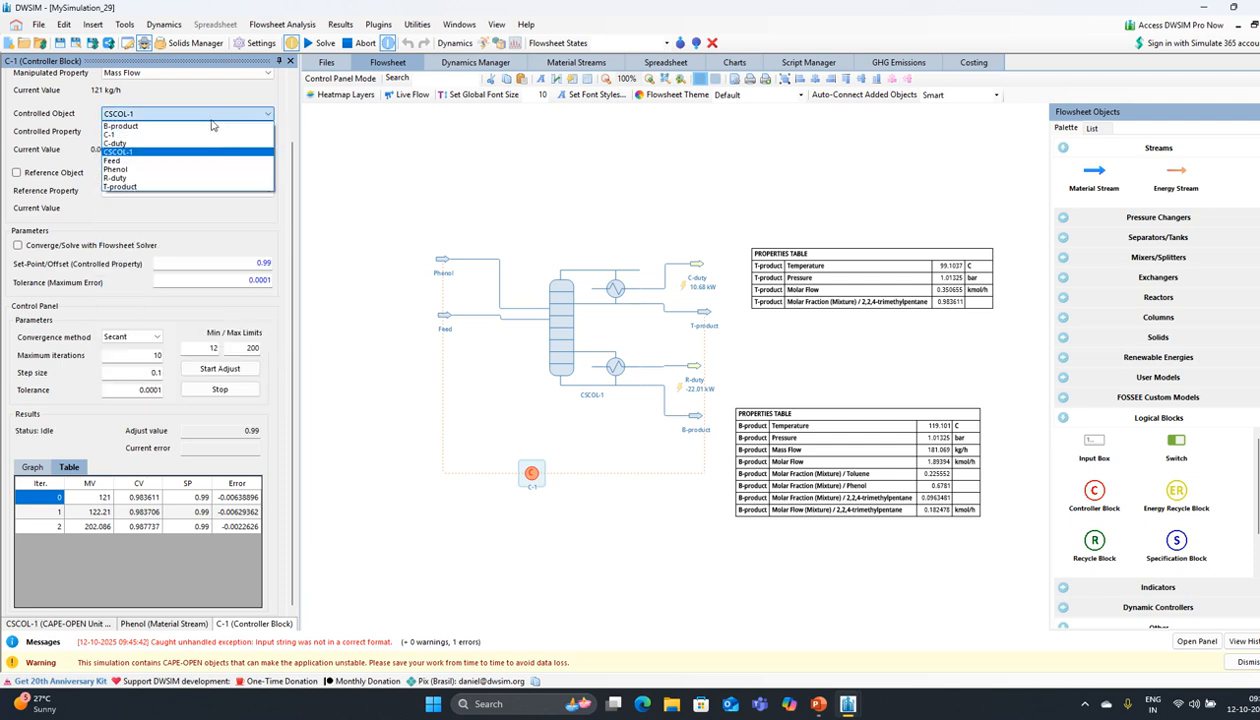
{"action": "left_click", "coordinate": [203, 128]}
{"action": "left_click", "coordinate": [200, 114]}
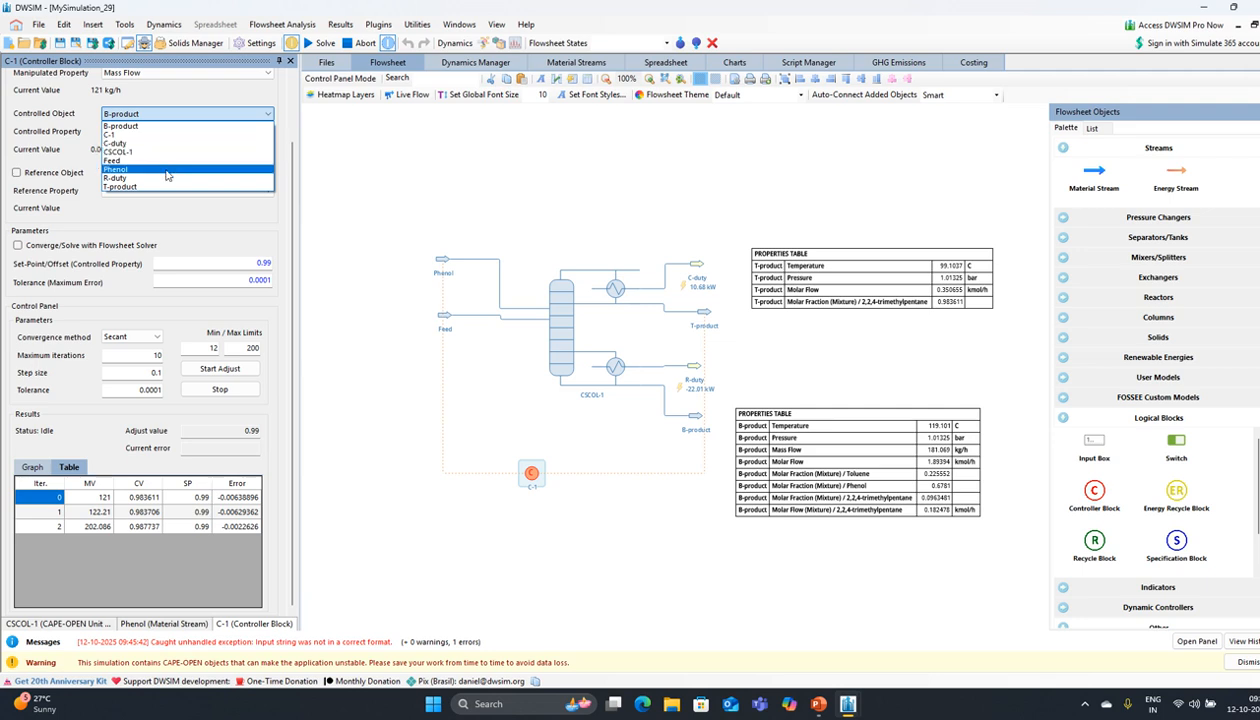
{"action": "left_click", "coordinate": [170, 125]}
{"action": "left_click", "coordinate": [172, 132]}
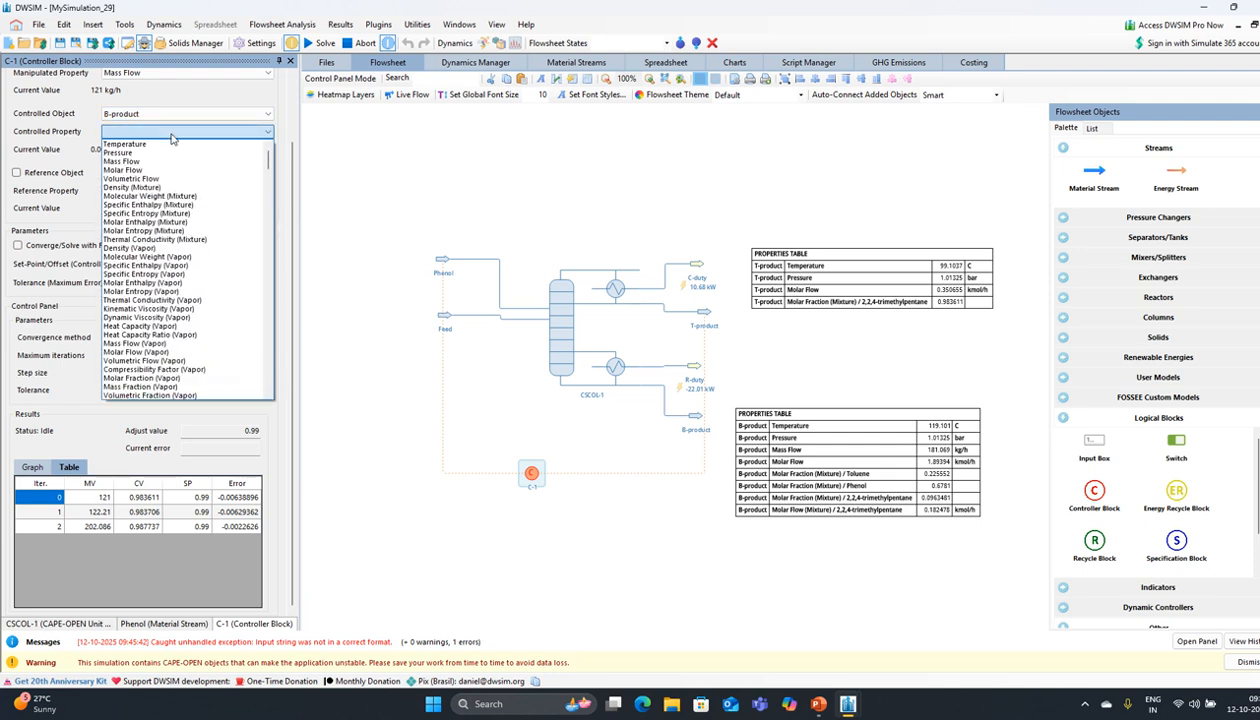
{"action": "left_click", "coordinate": [164, 146]}
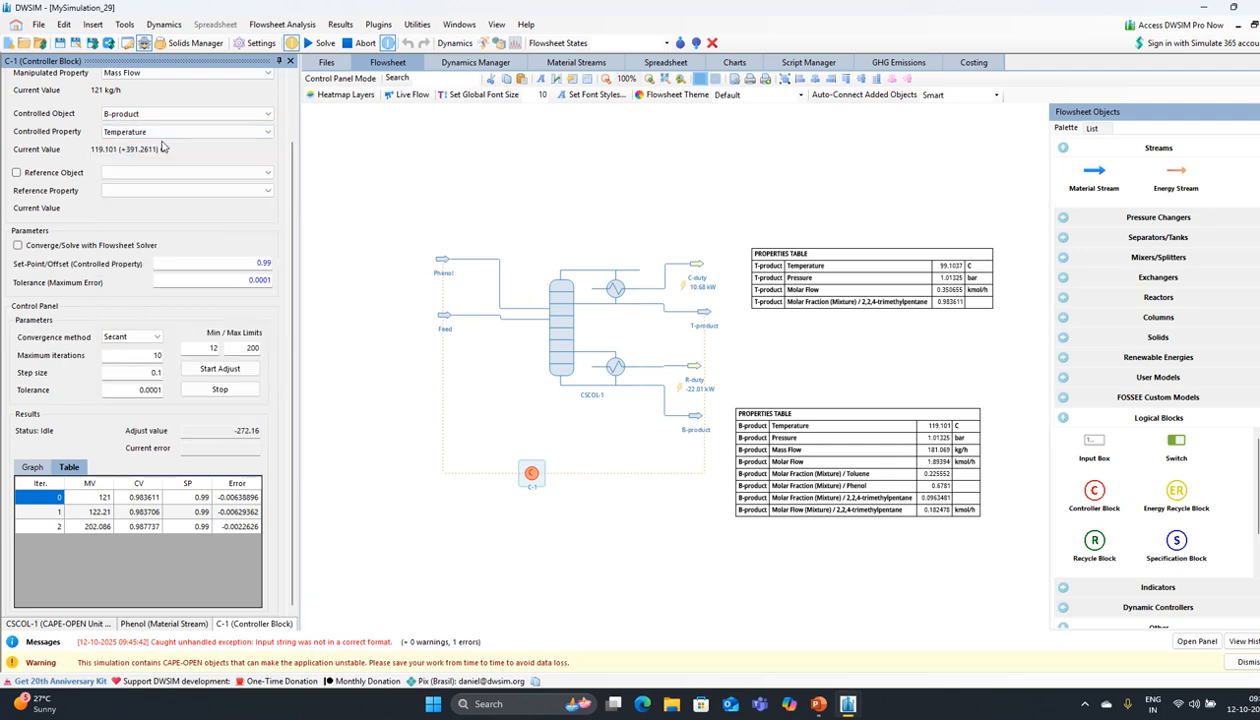
{"action": "double_click", "coordinate": [212, 347]}
{"action": "type", "text": "119"}
{"action": "left_click", "coordinate": [222, 369]}
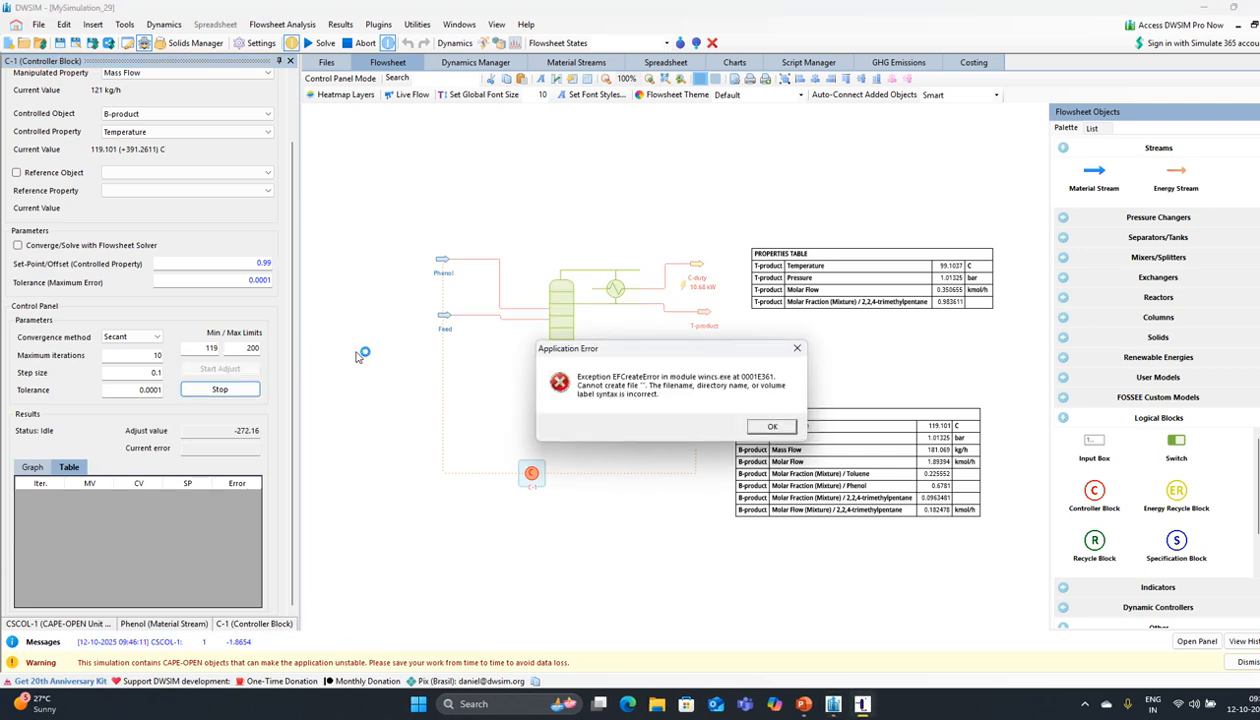
Step: Cancel the adjustment after two iterations, at 122.21 kg/h phenol and 119.346 °C
{"action": "left_click", "coordinate": [776, 426]}
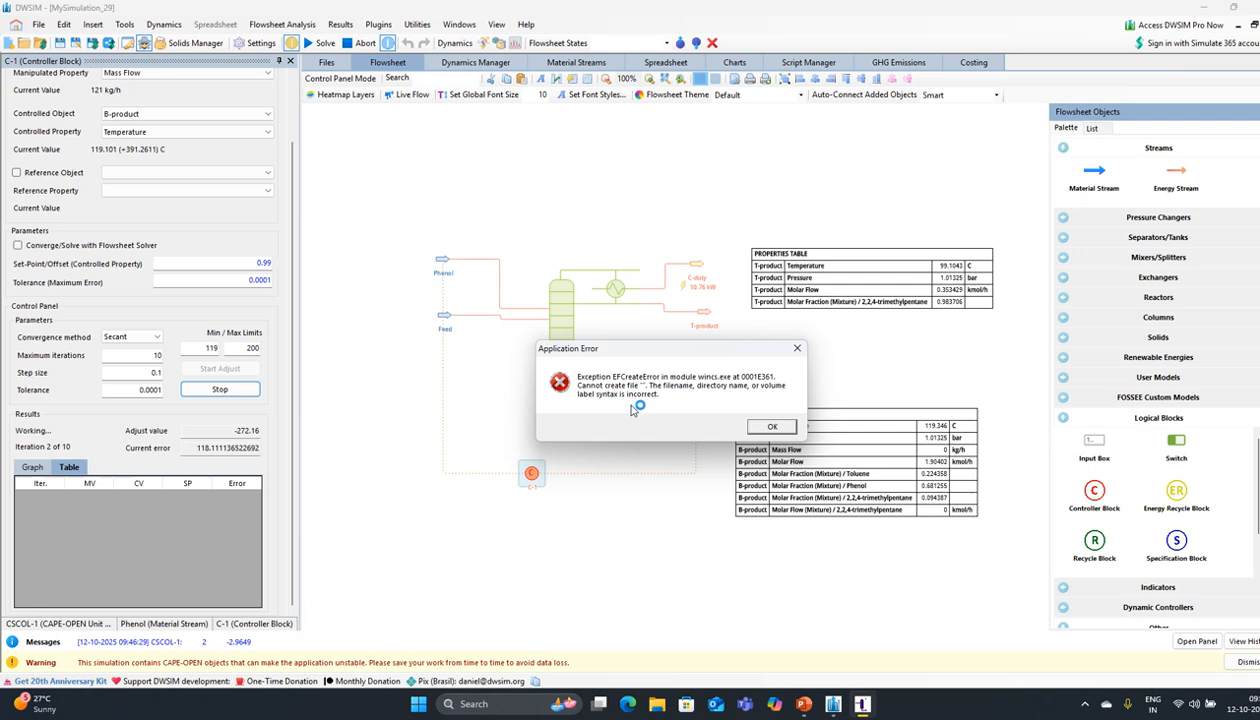
{"action": "left_click", "coordinate": [779, 428]}
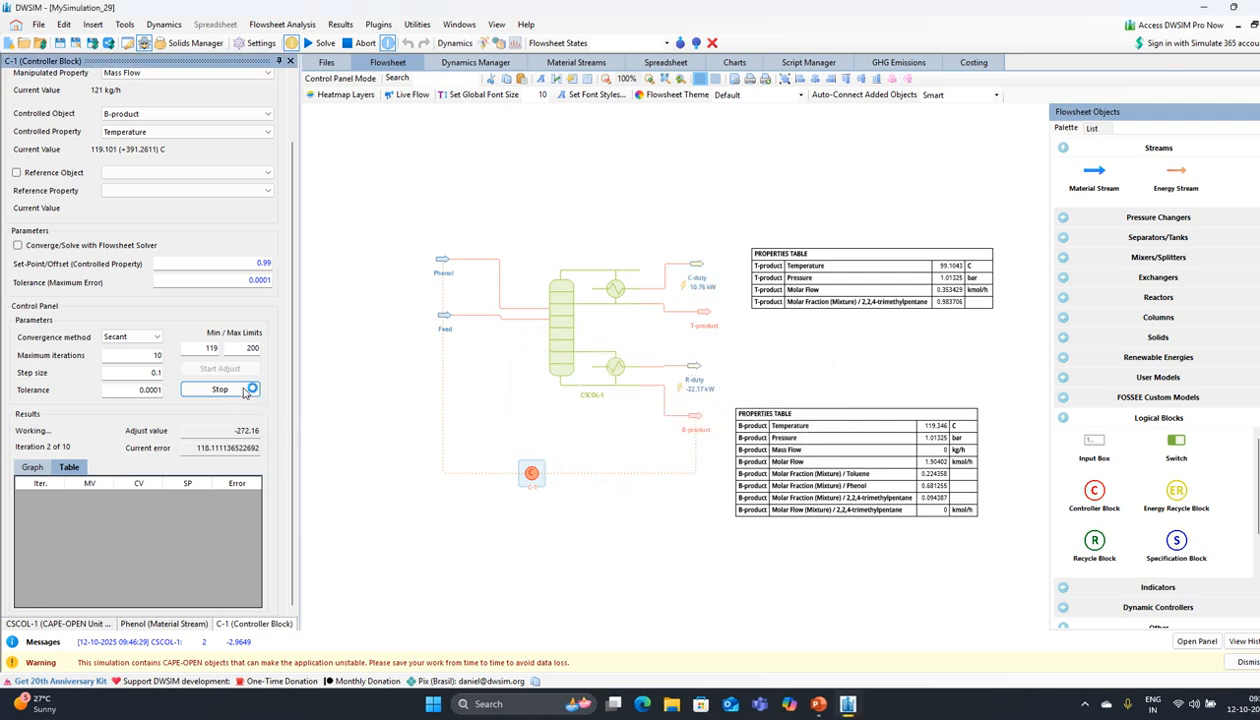
{"action": "left_click", "coordinate": [241, 390]}
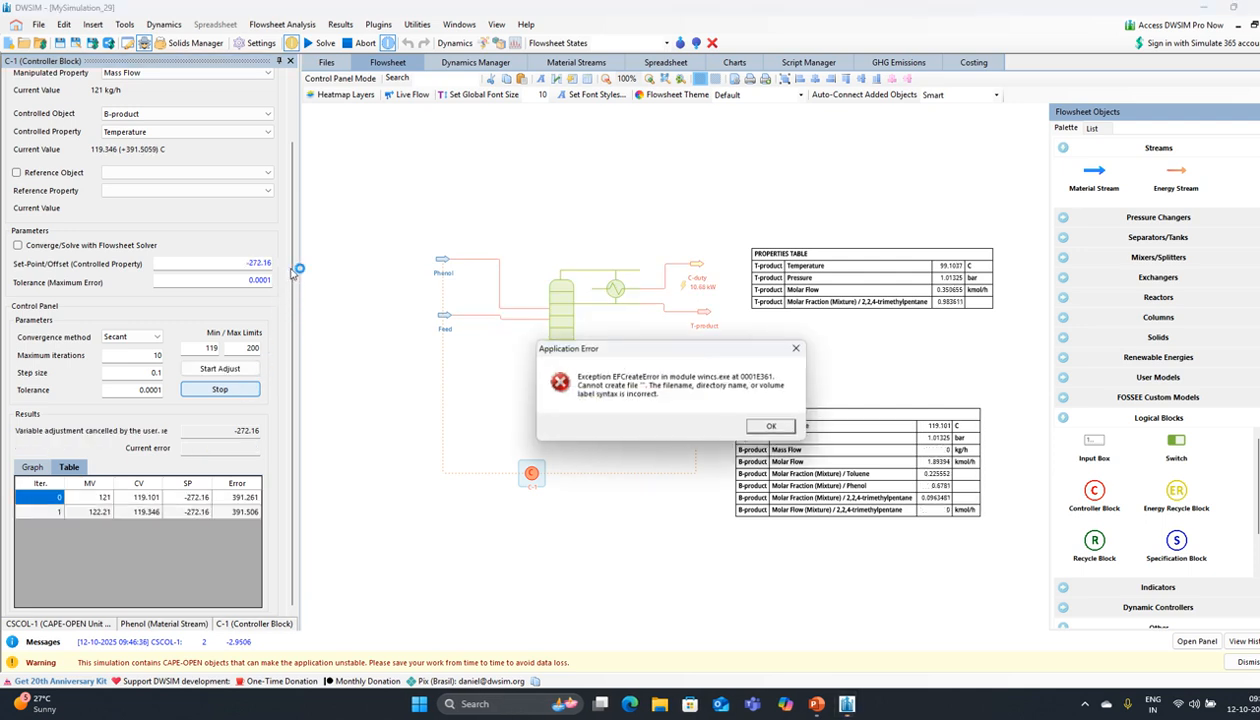
{"action": "key", "text": "Return"}
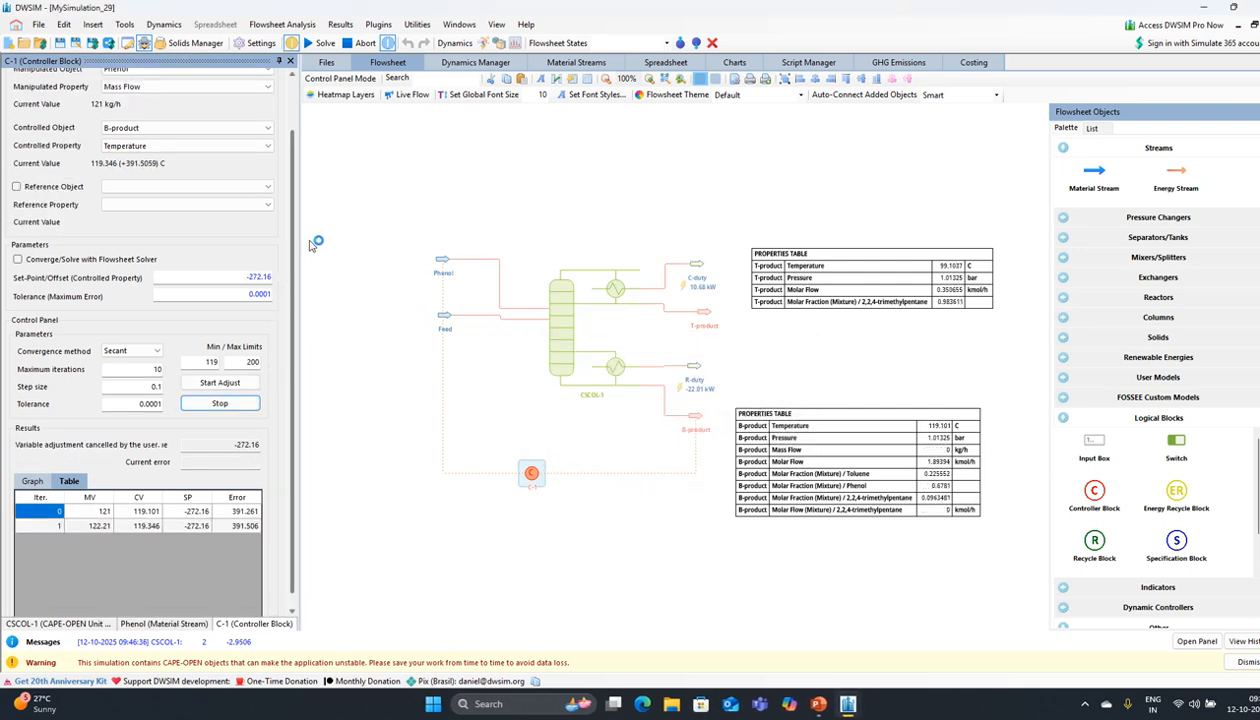
Step: Make C-1 control T-product's 2,2,4-trimethylpentane mole fraction with a set-point of 0.99
{"action": "scroll", "coordinate": [296, 205], "scroll_direction": "up", "scroll_amount": 2}
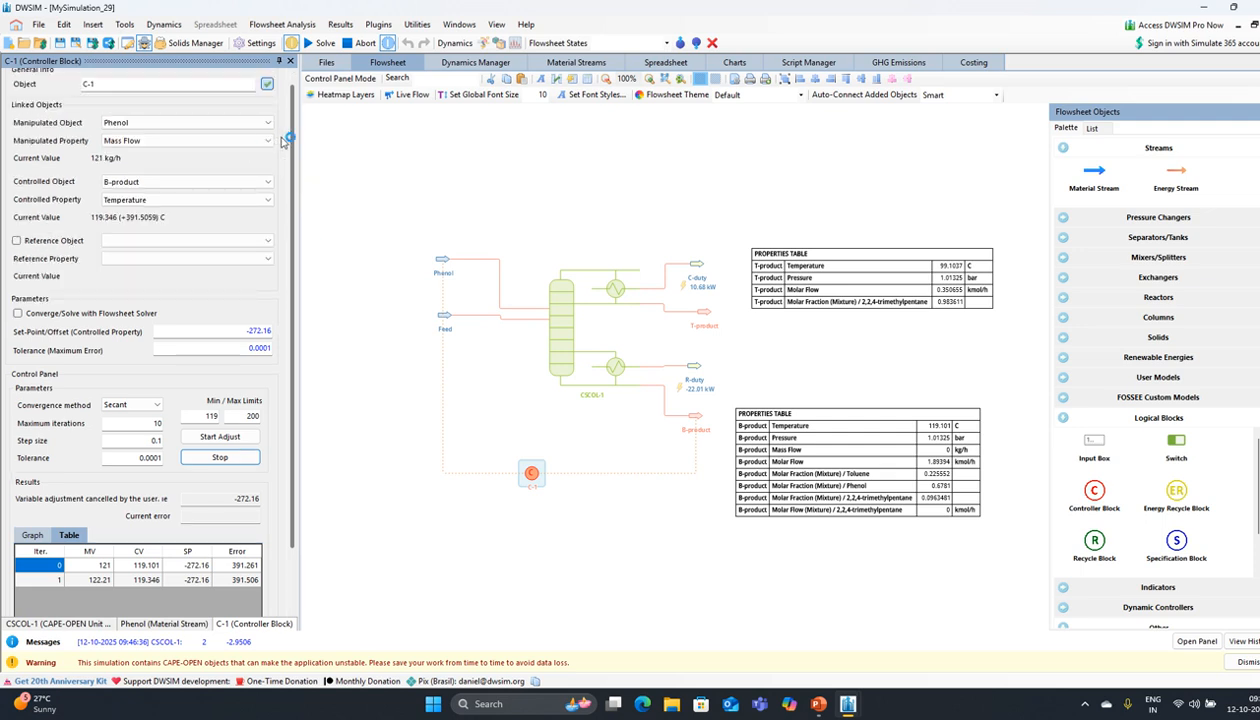
{"action": "left_click", "coordinate": [256, 188]}
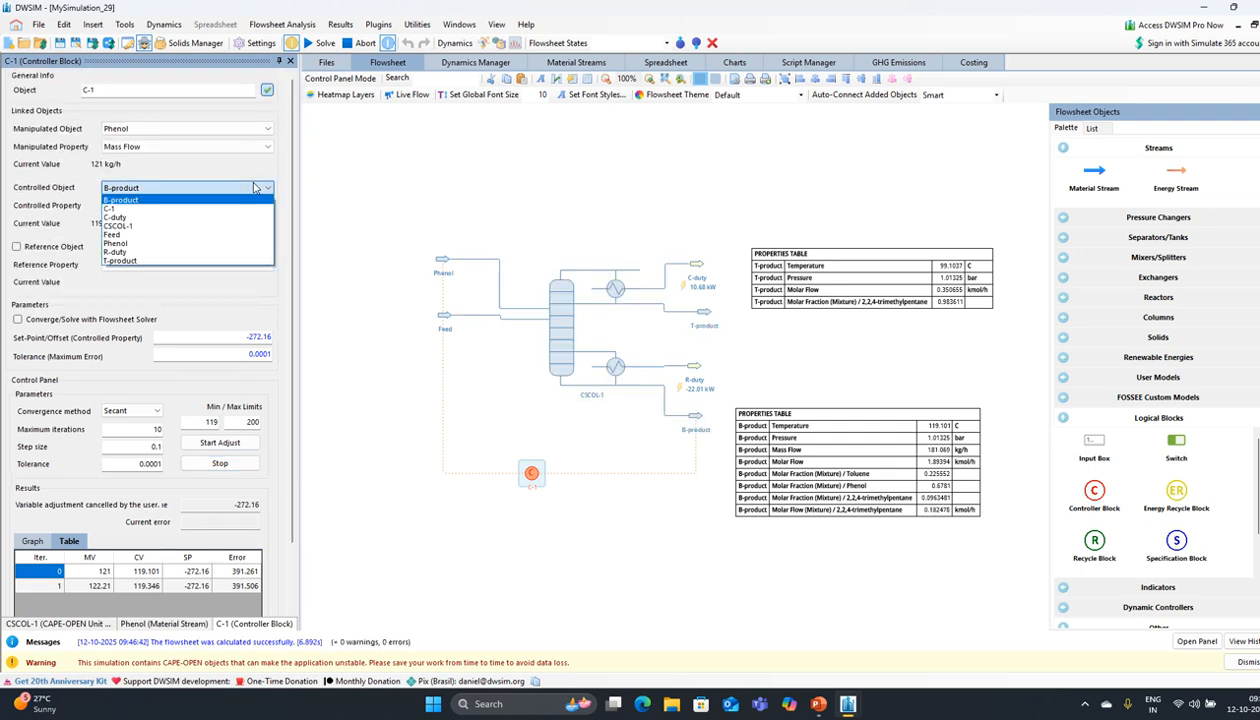
{"action": "left_click", "coordinate": [225, 188]}
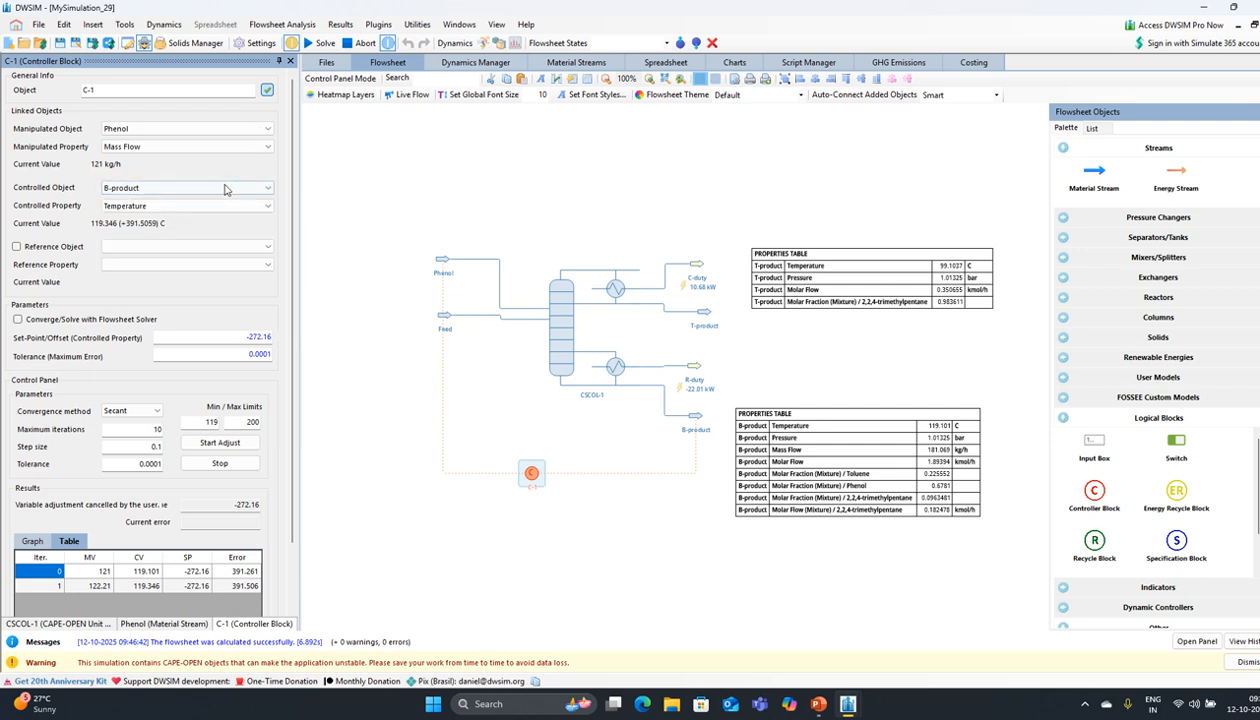
{"action": "left_click", "coordinate": [225, 188]}
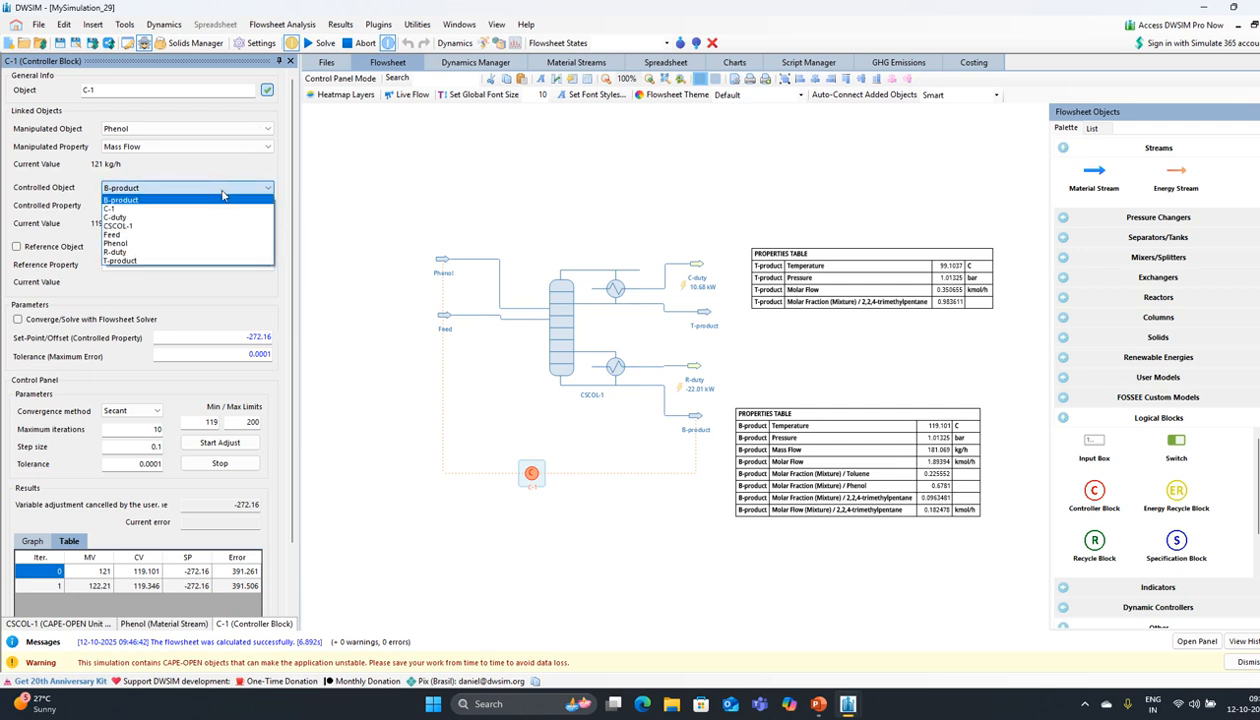
{"action": "left_click", "coordinate": [143, 262]}
{"action": "left_click", "coordinate": [195, 206]}
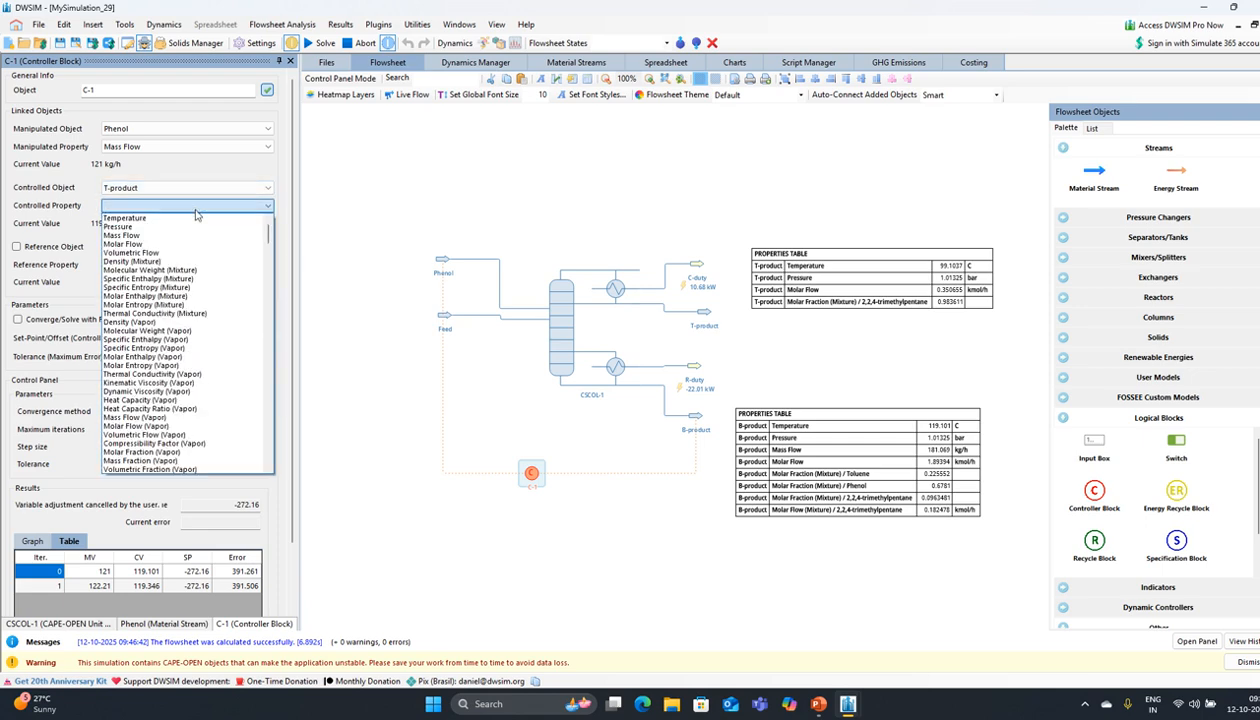
{"action": "scroll", "coordinate": [209, 362], "scroll_direction": "down", "scroll_amount": 10}
{"action": "left_click_drag", "start_coordinate": [268, 252], "coordinate": [268, 336]}
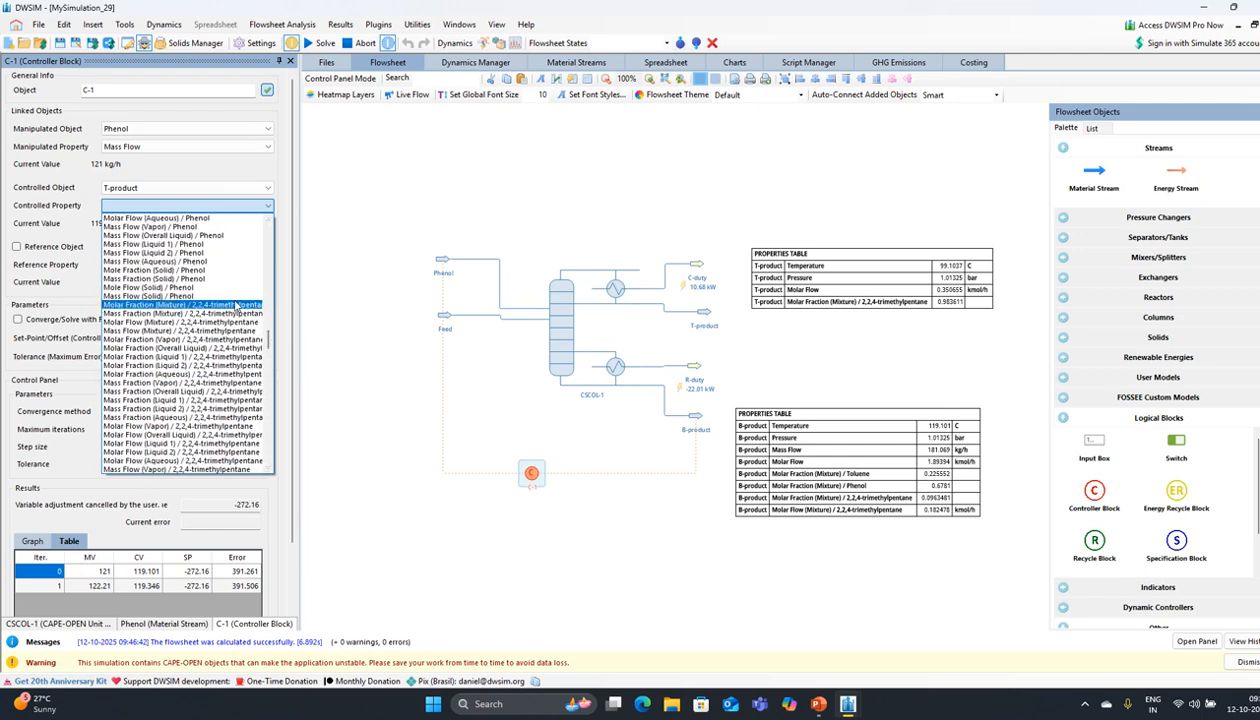
{"action": "left_click", "coordinate": [236, 306]}
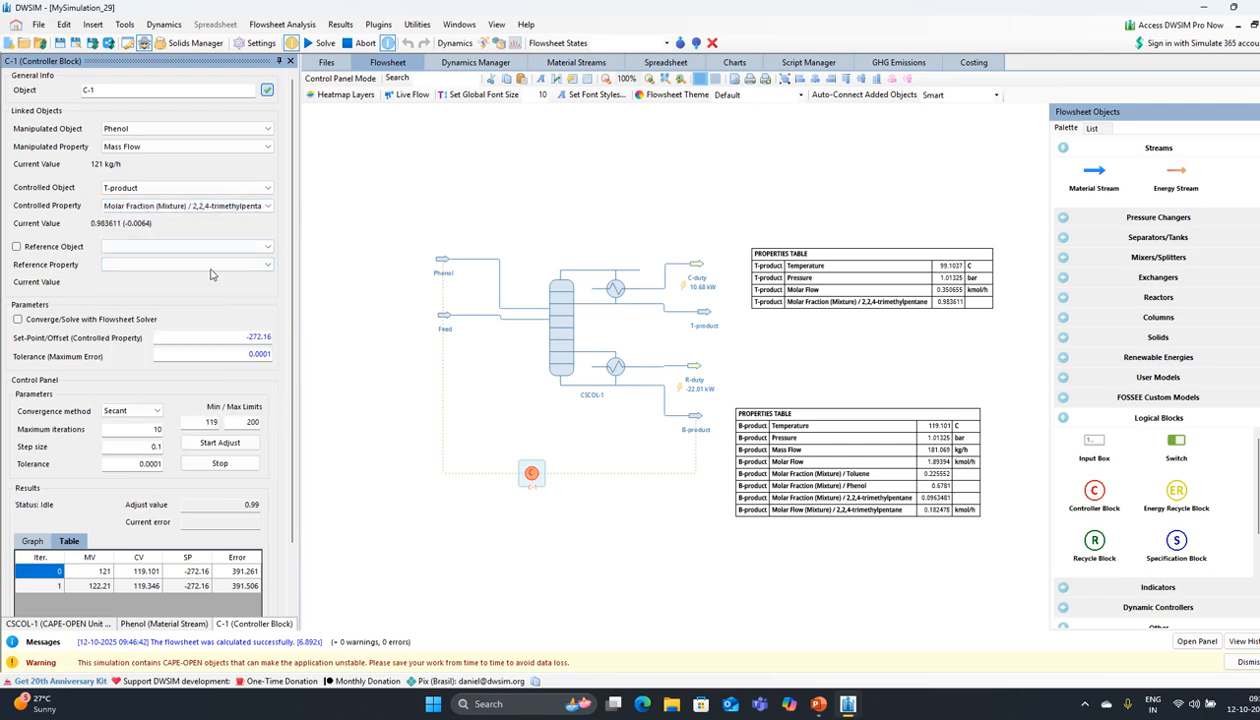
{"action": "left_click_drag", "start_coordinate": [240, 337], "coordinate": [293, 347]}
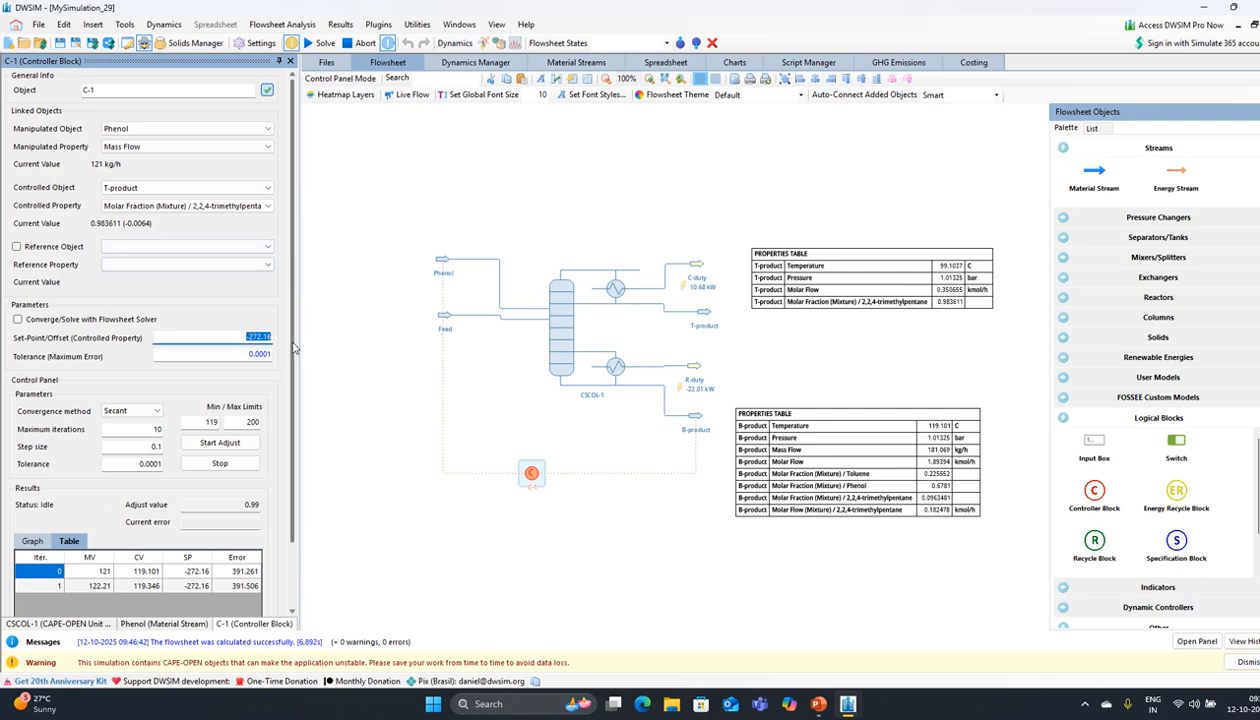
{"action": "type", "text": "0.99"}
{"action": "key", "text": "Return"}
Step: Set B-product's temperature as C-1's manipulated variable instead of Phenol
{"action": "left_click", "coordinate": [183, 132]}
{"action": "left_click", "coordinate": [183, 130]}
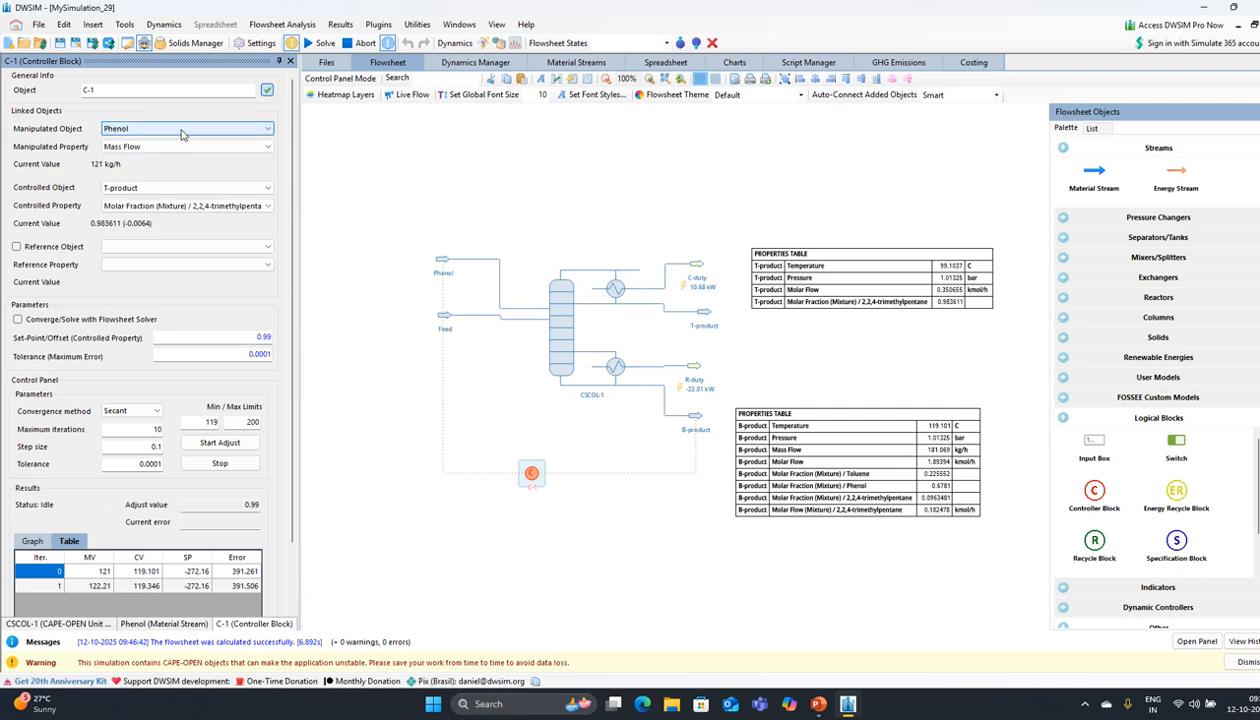
{"action": "left_click", "coordinate": [183, 132]}
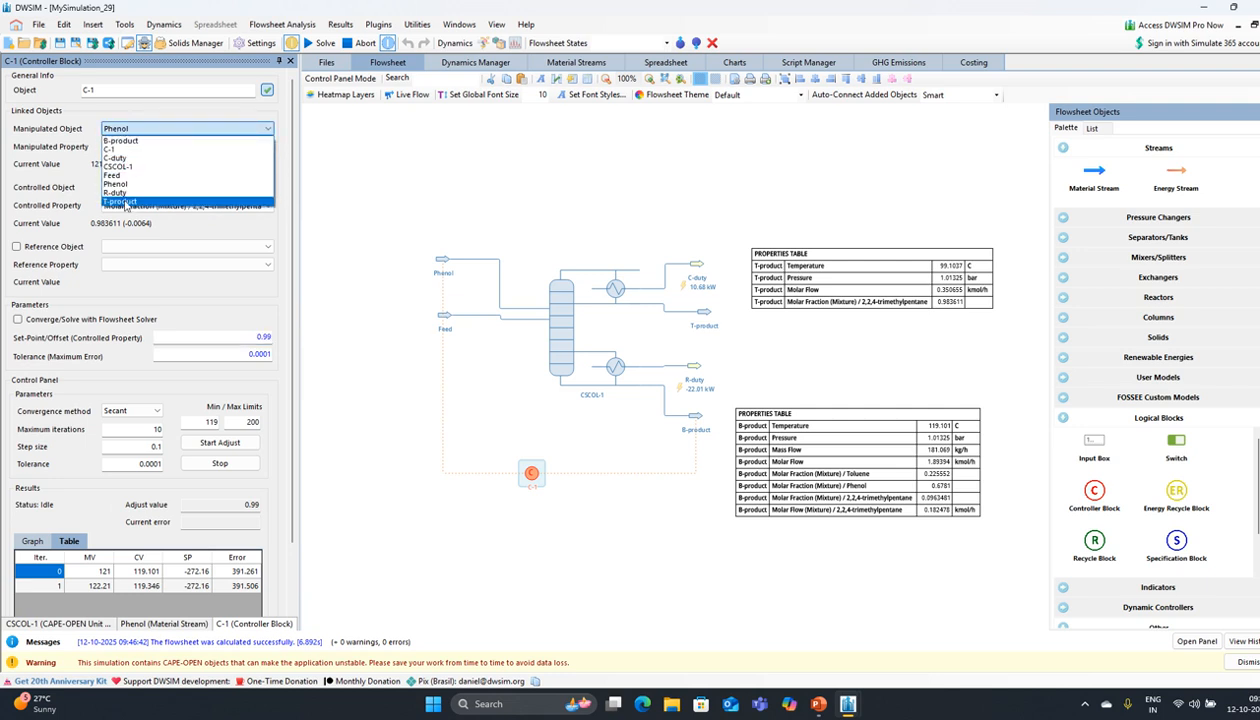
{"action": "left_click", "coordinate": [150, 141]}
{"action": "left_click", "coordinate": [183, 146]}
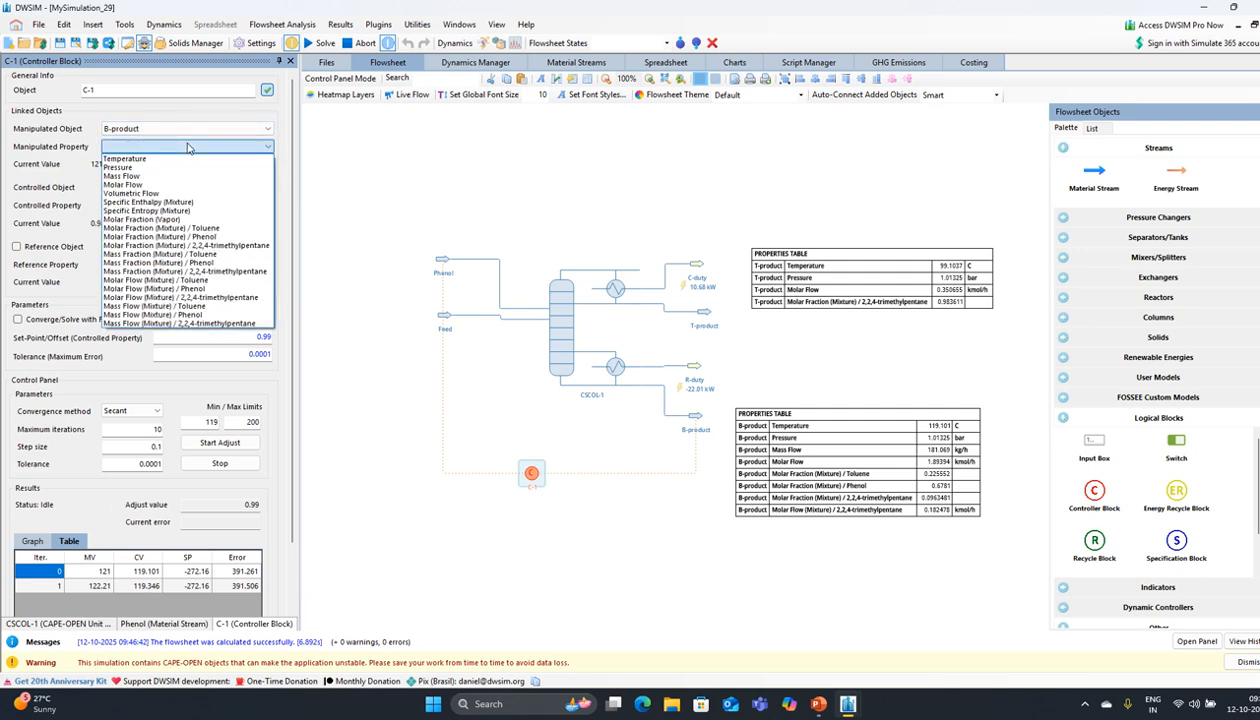
{"action": "left_click", "coordinate": [180, 159]}
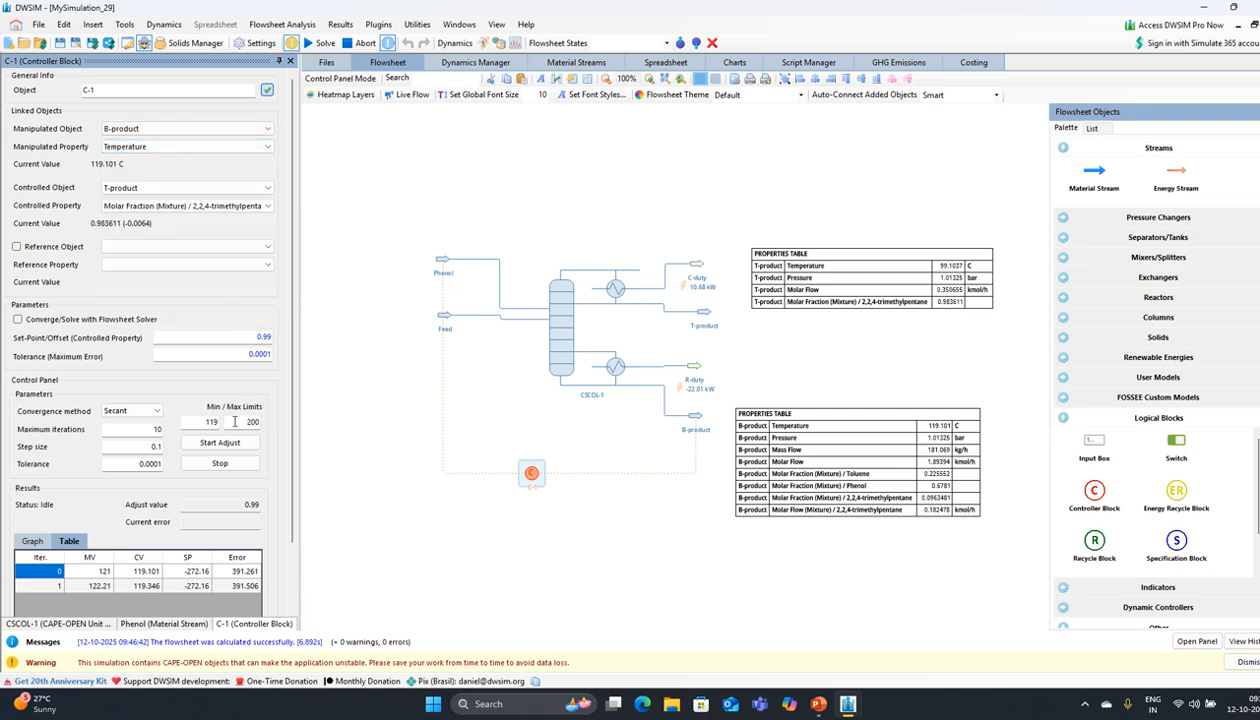
Step: Run C-1's adjustment and dismiss the three Application Error dialogs until it succeeds
{"action": "left_click", "coordinate": [205, 446]}
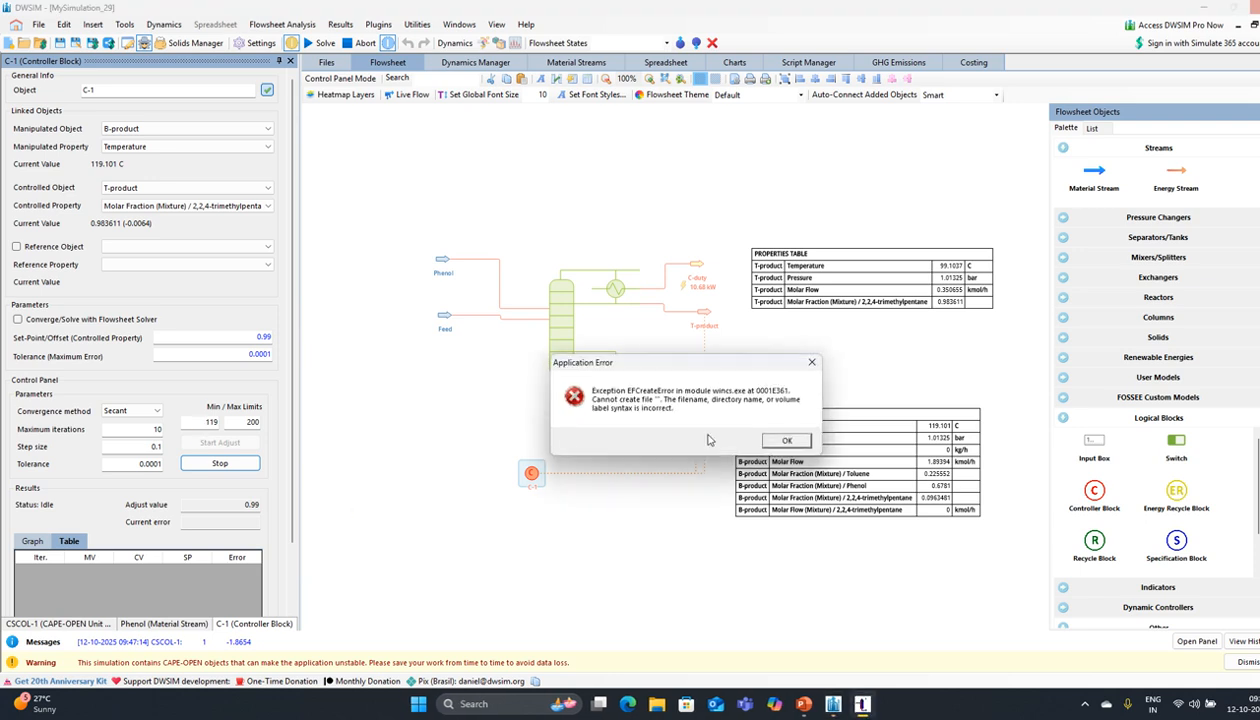
{"action": "left_click", "coordinate": [787, 442]}
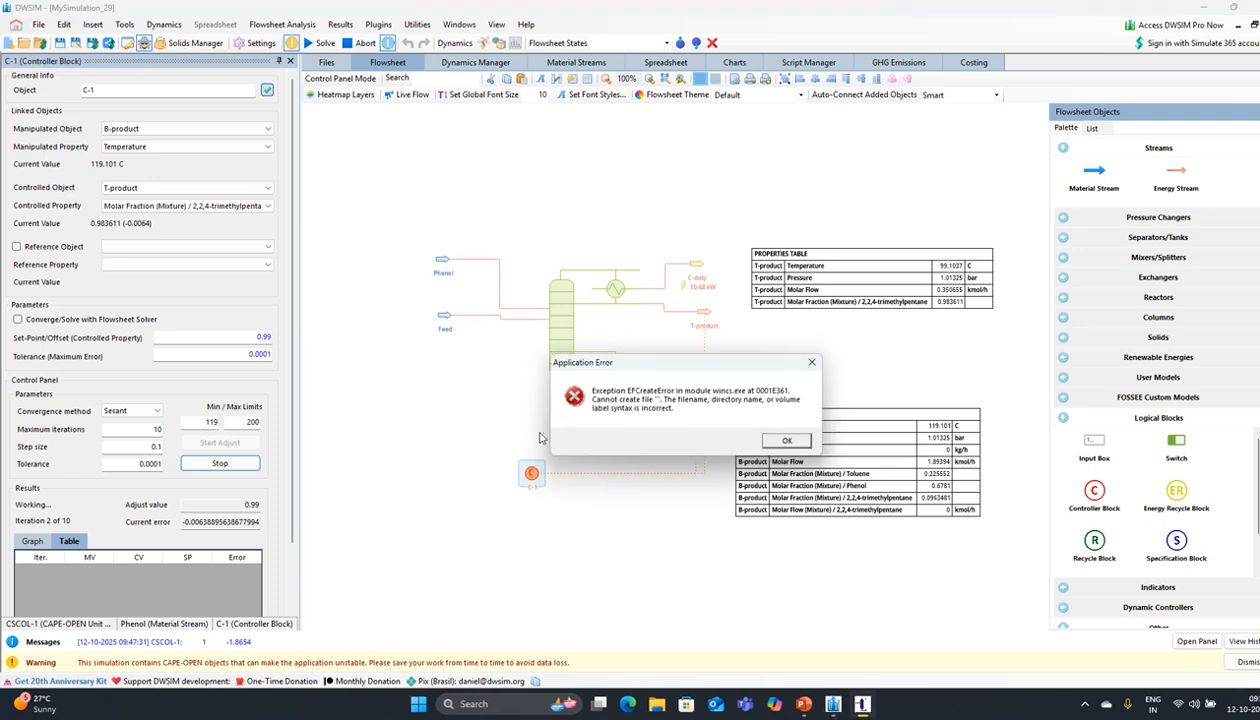
{"action": "left_click", "coordinate": [787, 440]}
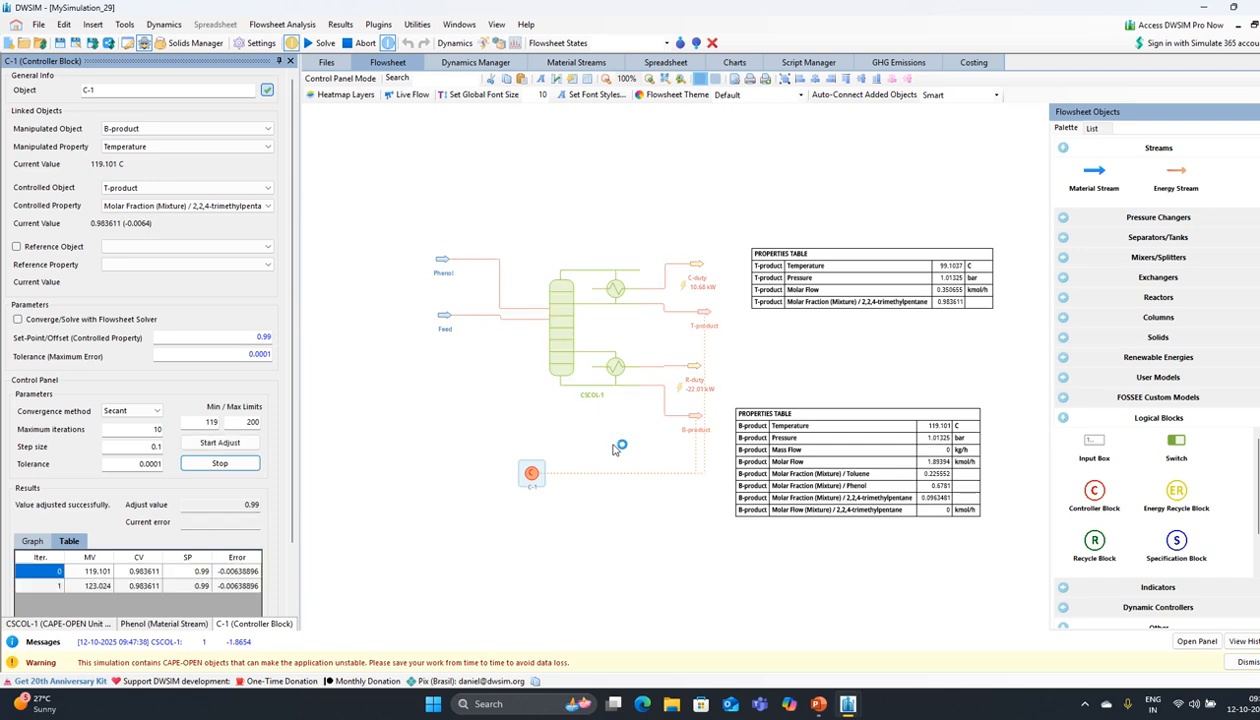
{"action": "left_click", "coordinate": [788, 440]}
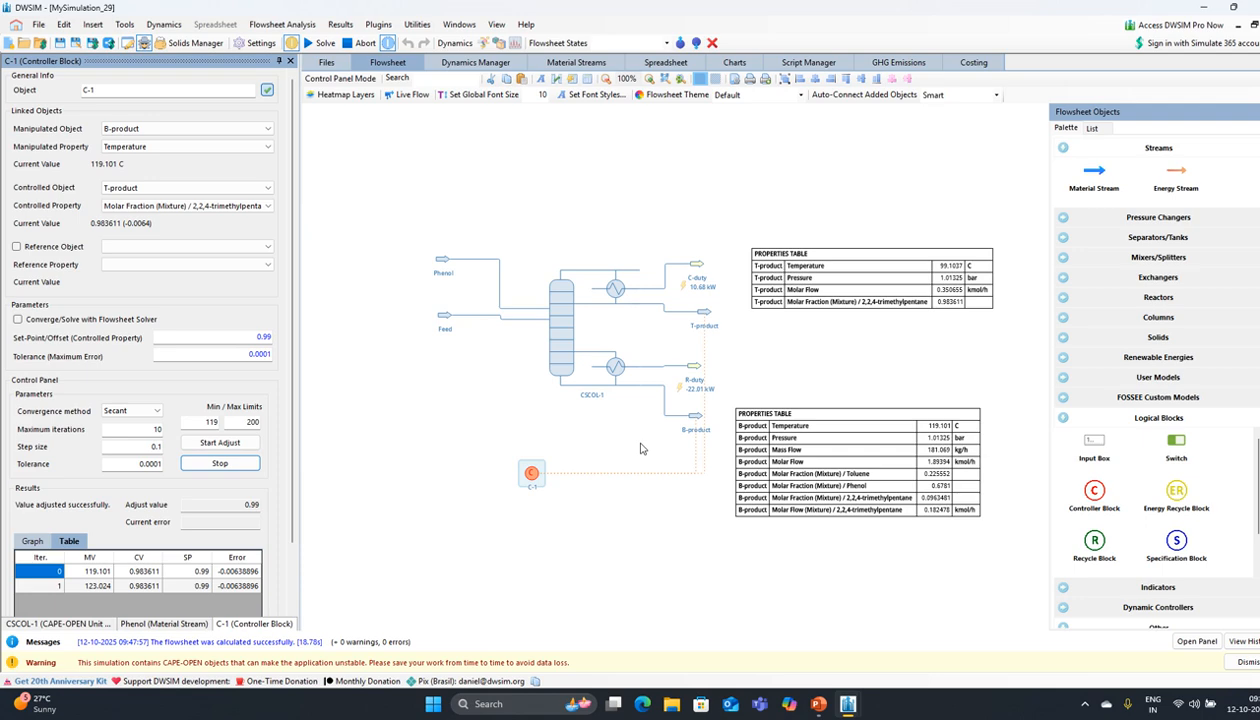
Step: Change C-1's minimum limit from 119 to 50, rerun the adjustment, and dismiss the error dialogs
{"action": "double_click", "coordinate": [211, 422]}
{"action": "type", "text": "50"}
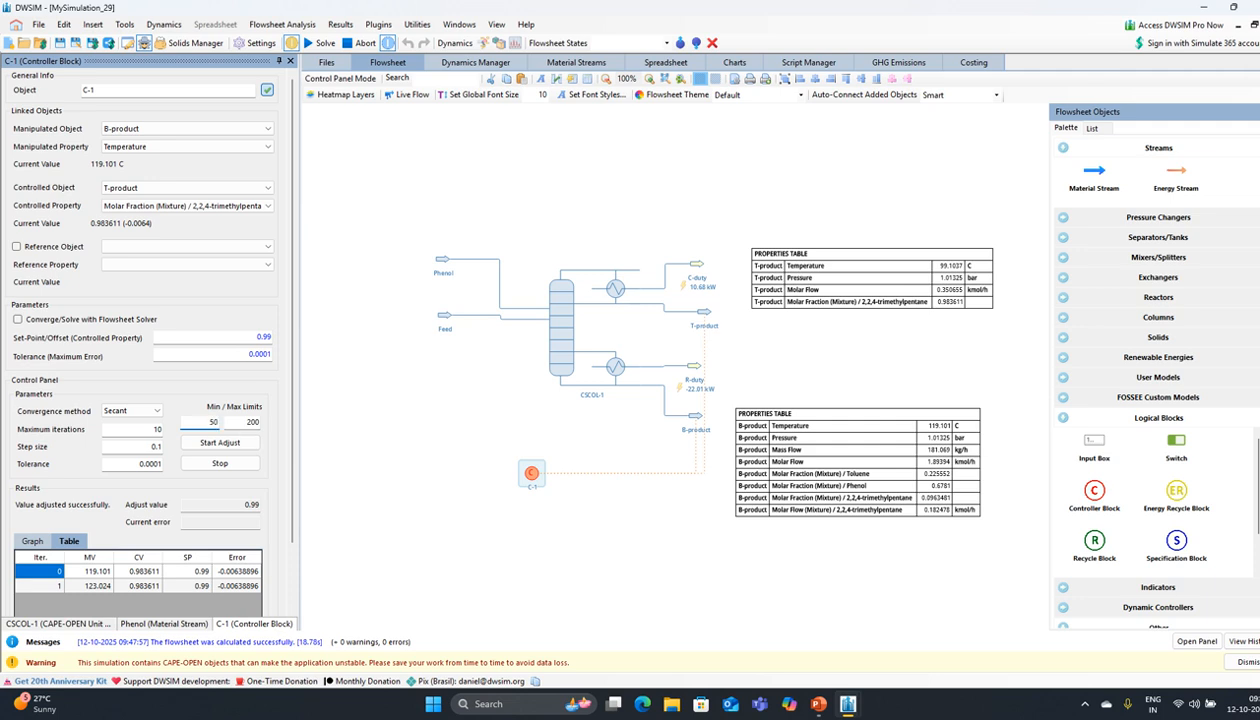
{"action": "left_click", "coordinate": [212, 443]}
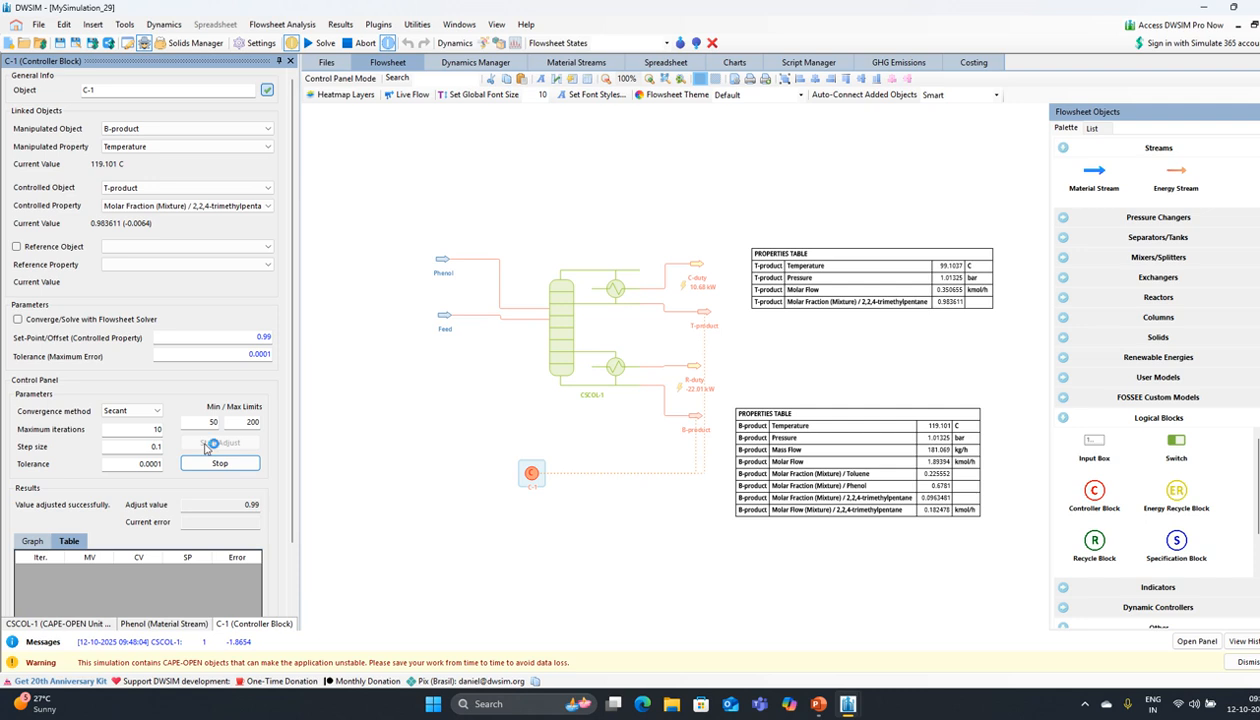
{"action": "left_click", "coordinate": [790, 455]}
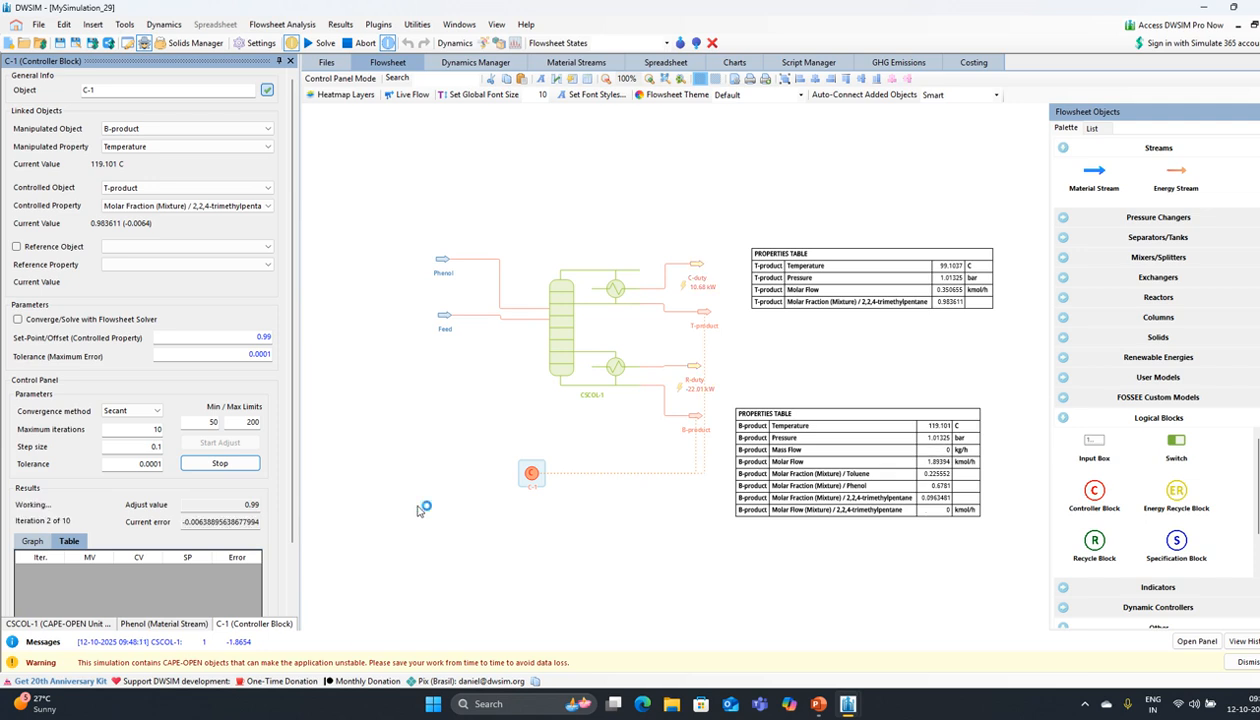
{"action": "left_click", "coordinate": [793, 455]}
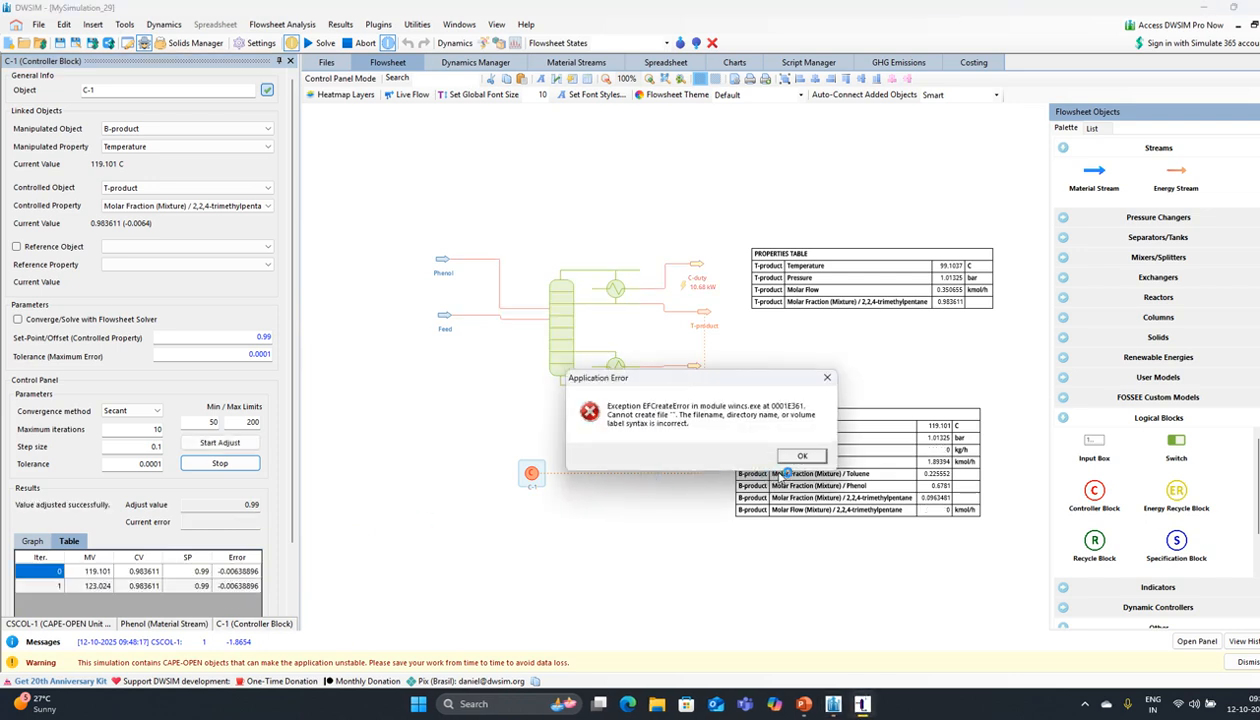
{"action": "left_click", "coordinate": [816, 458]}
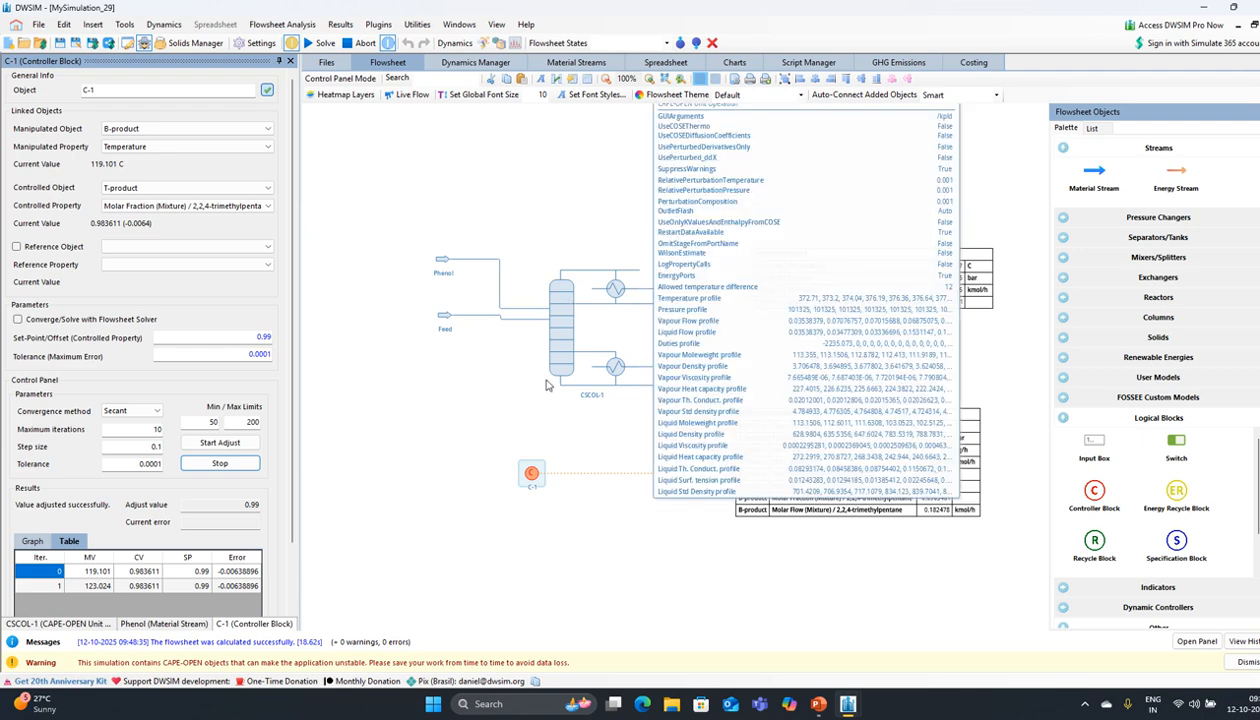
Step: Close the C-1, CSCOL-1 and Phenol property panels and delete the C-1 controller
{"action": "left_click", "coordinate": [473, 430]}
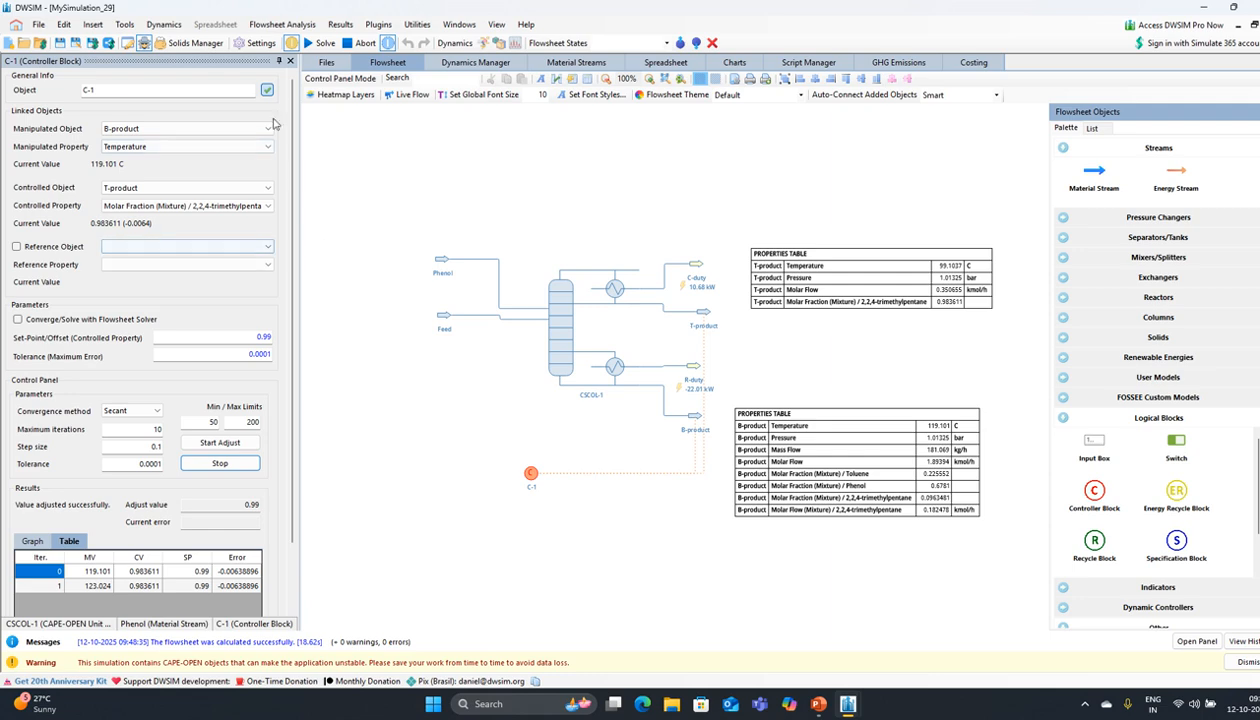
{"action": "left_click", "coordinate": [291, 62]}
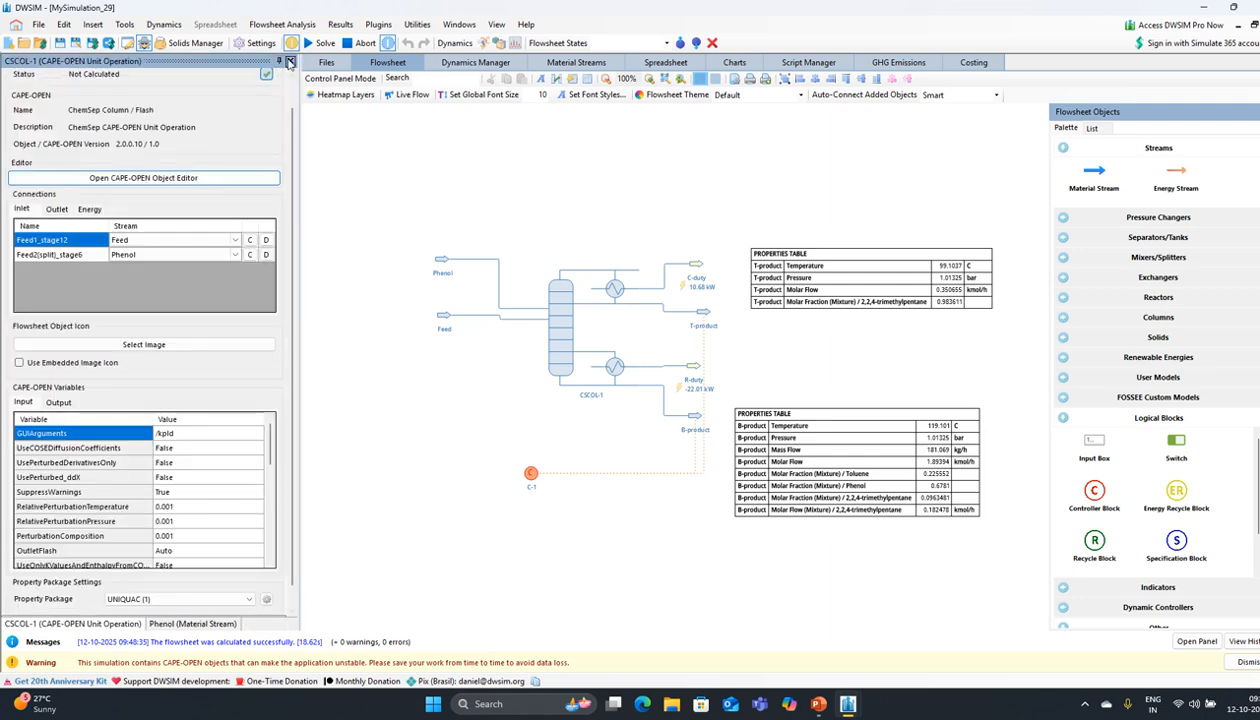
{"action": "left_click", "coordinate": [291, 62]}
{"action": "left_click", "coordinate": [291, 62]}
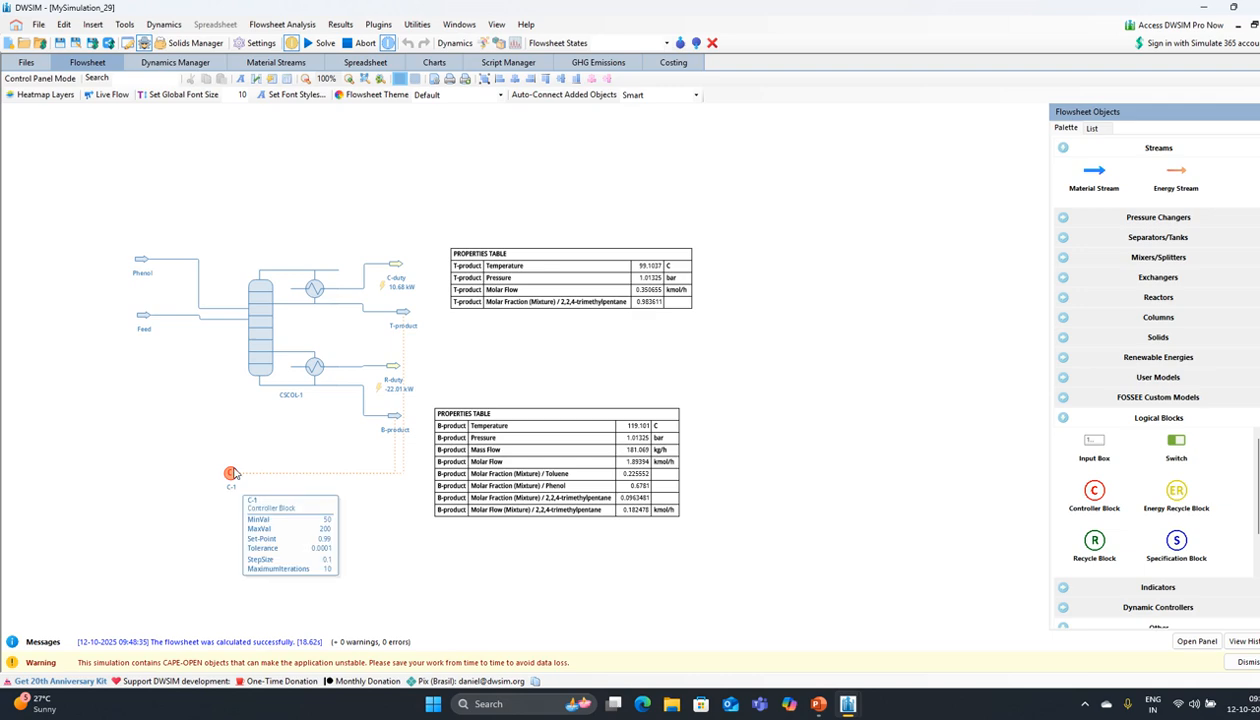
{"action": "left_click", "coordinate": [232, 476]}
{"action": "key", "text": "Delete"}
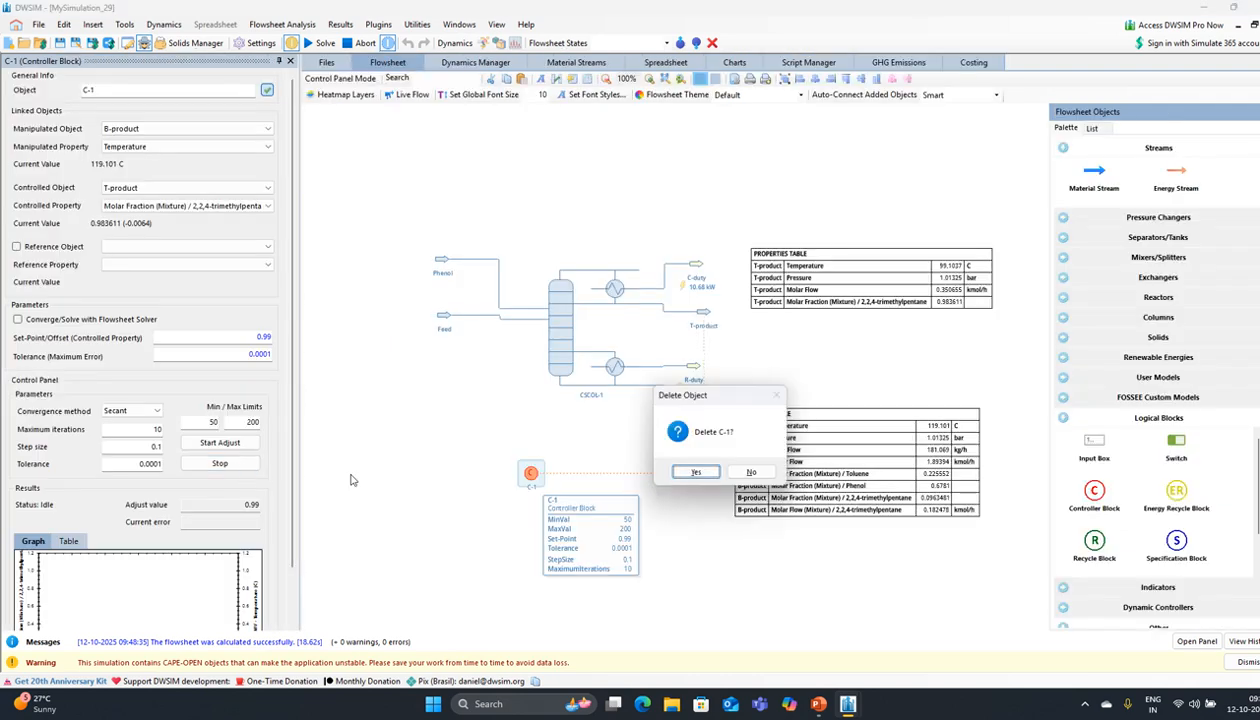
{"action": "left_click", "coordinate": [692, 471]}
Step: Open the ChemSep editor for column CSCOL-1
{"action": "left_click_drag", "start_coordinate": [349, 457], "coordinate": [508, 458]}
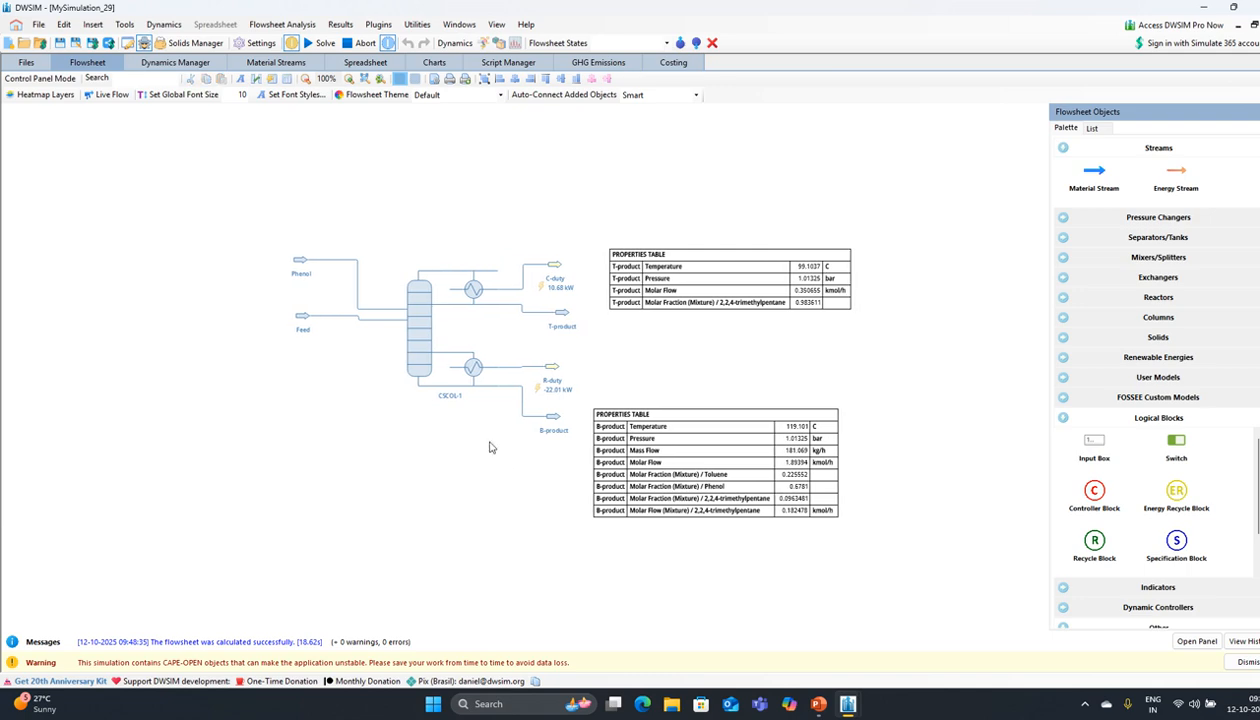
{"action": "left_click", "coordinate": [421, 354]}
{"action": "left_click", "coordinate": [152, 180]}
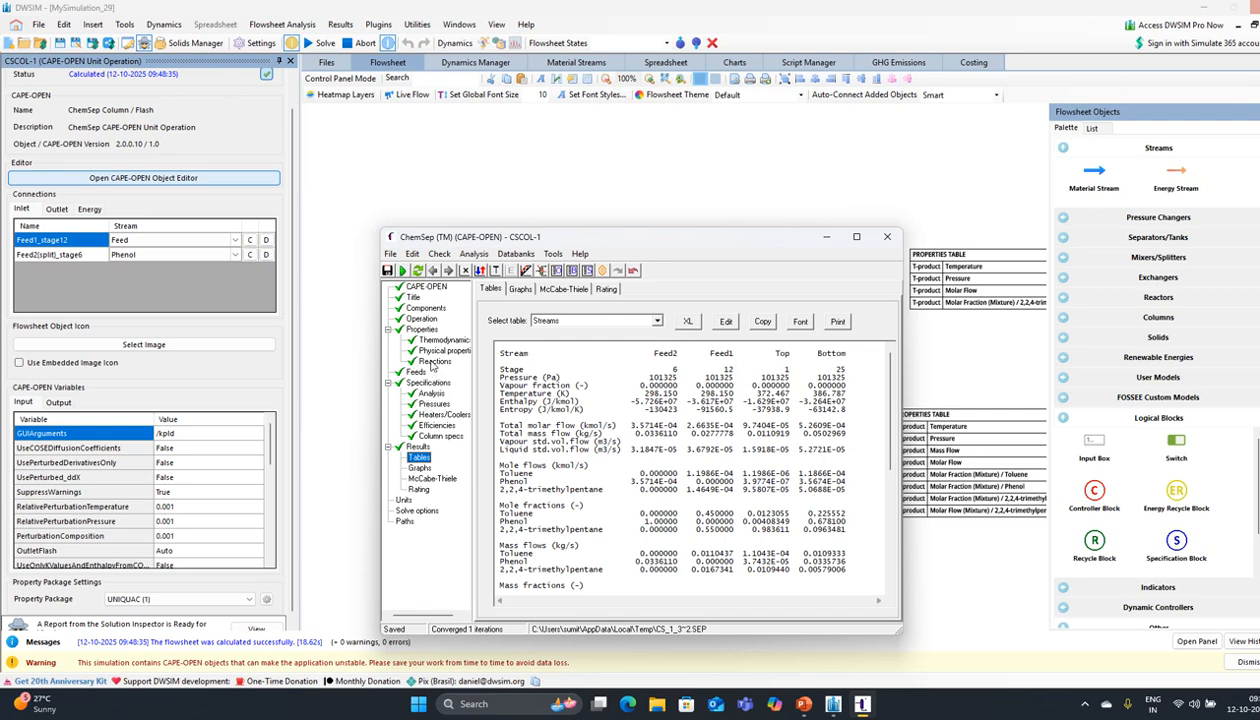
Step: Browse ChemSep's thermodynamic and analysis settings, ending on the column pressure specifications
{"action": "left_click", "coordinate": [421, 329]}
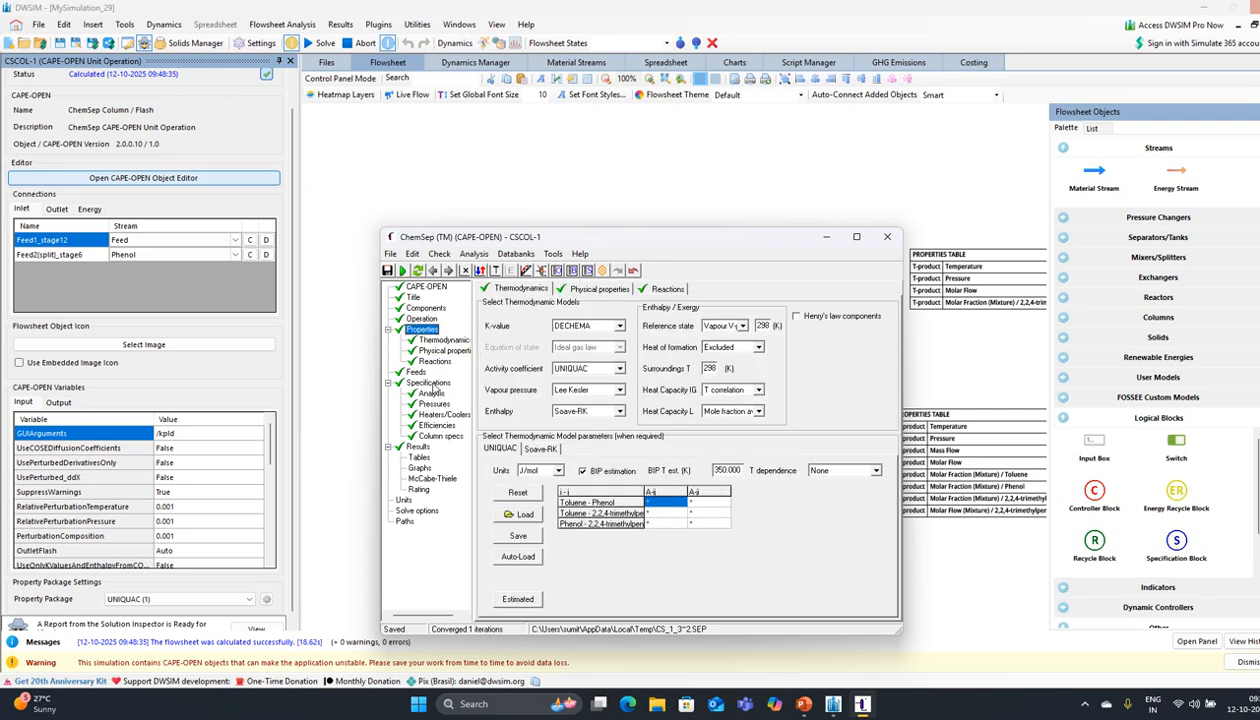
{"action": "left_click", "coordinate": [432, 393]}
{"action": "left_click", "coordinate": [431, 403]}
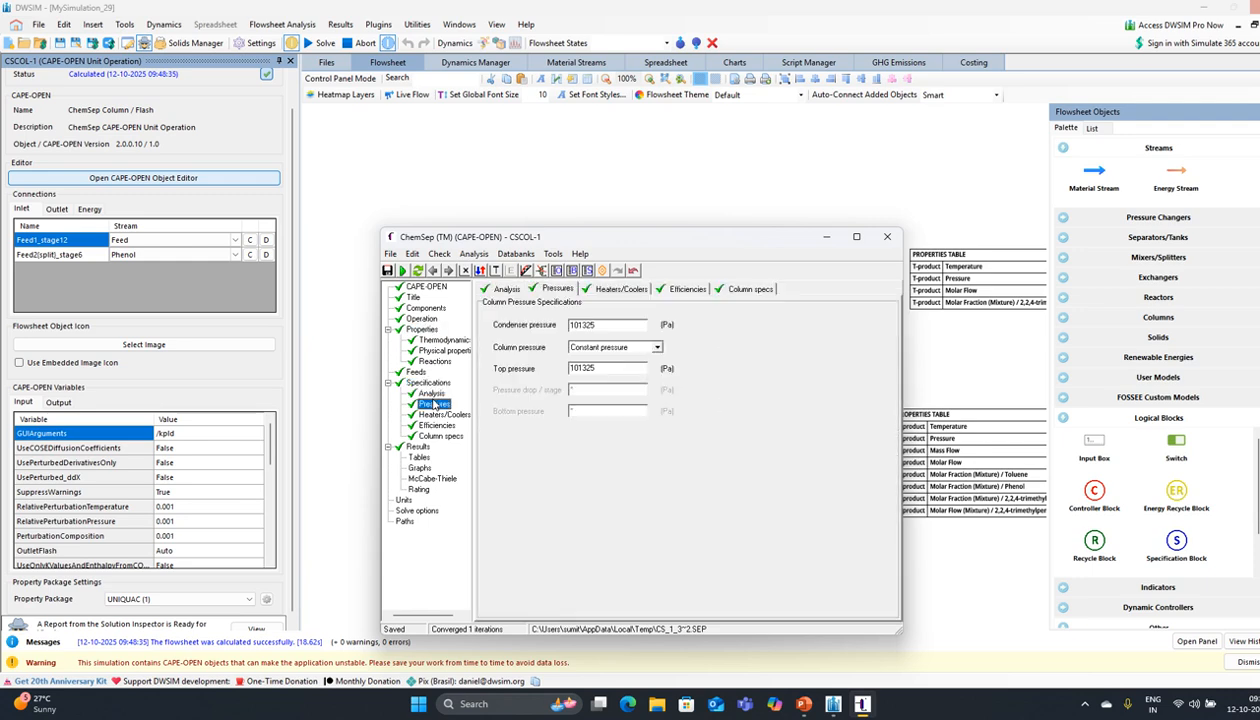
Step: Raise the condenser and top pressures to 201325 Pa
{"action": "left_click", "coordinate": [573, 326]}
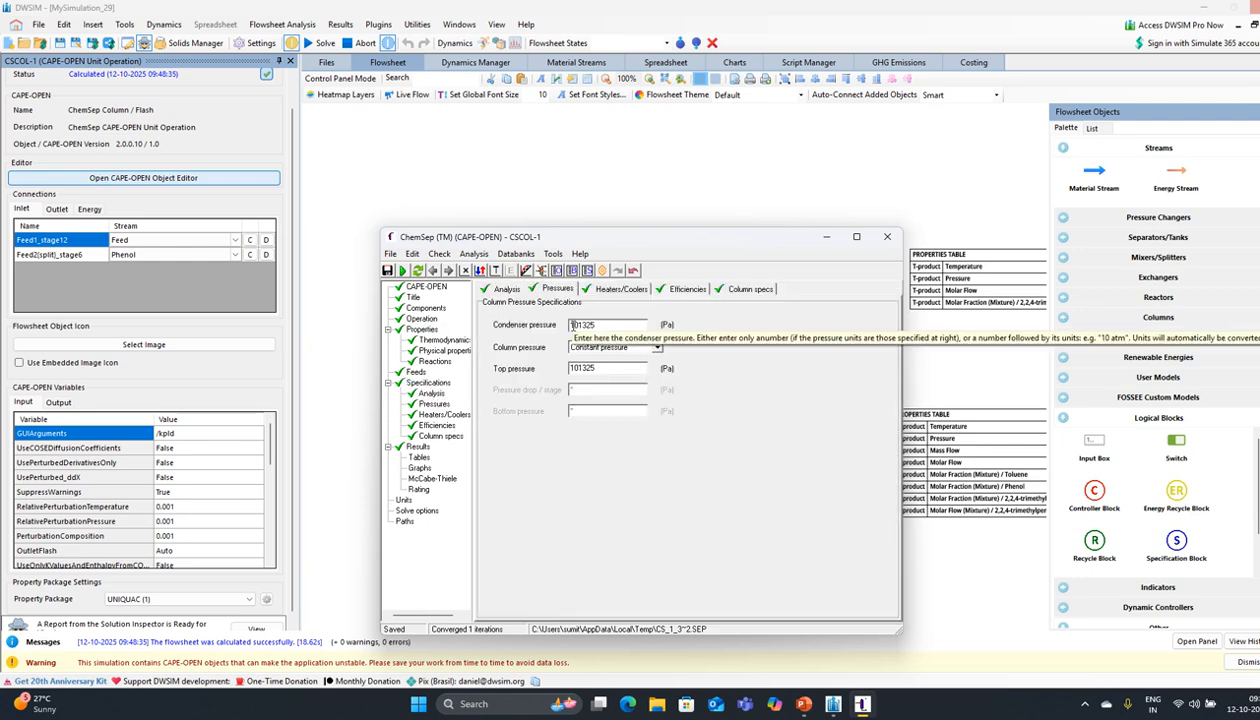
{"action": "type", "text": "2"}
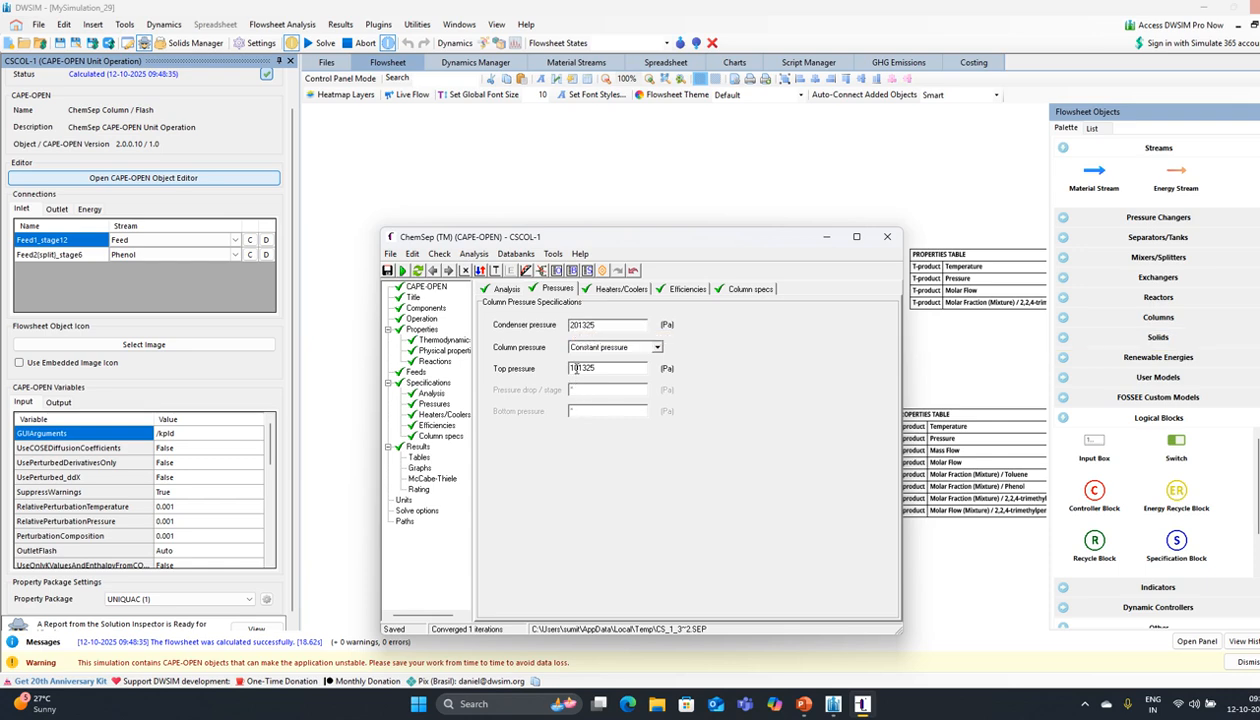
{"action": "left_click", "coordinate": [573, 368]}
{"action": "type", "text": "2"}
{"action": "key", "text": "Home"}
{"action": "key", "text": "Delete"}
Step: Re-solve the column (5 iterations) and review the Top and Bottom stream results
{"action": "left_click", "coordinate": [403, 271]}
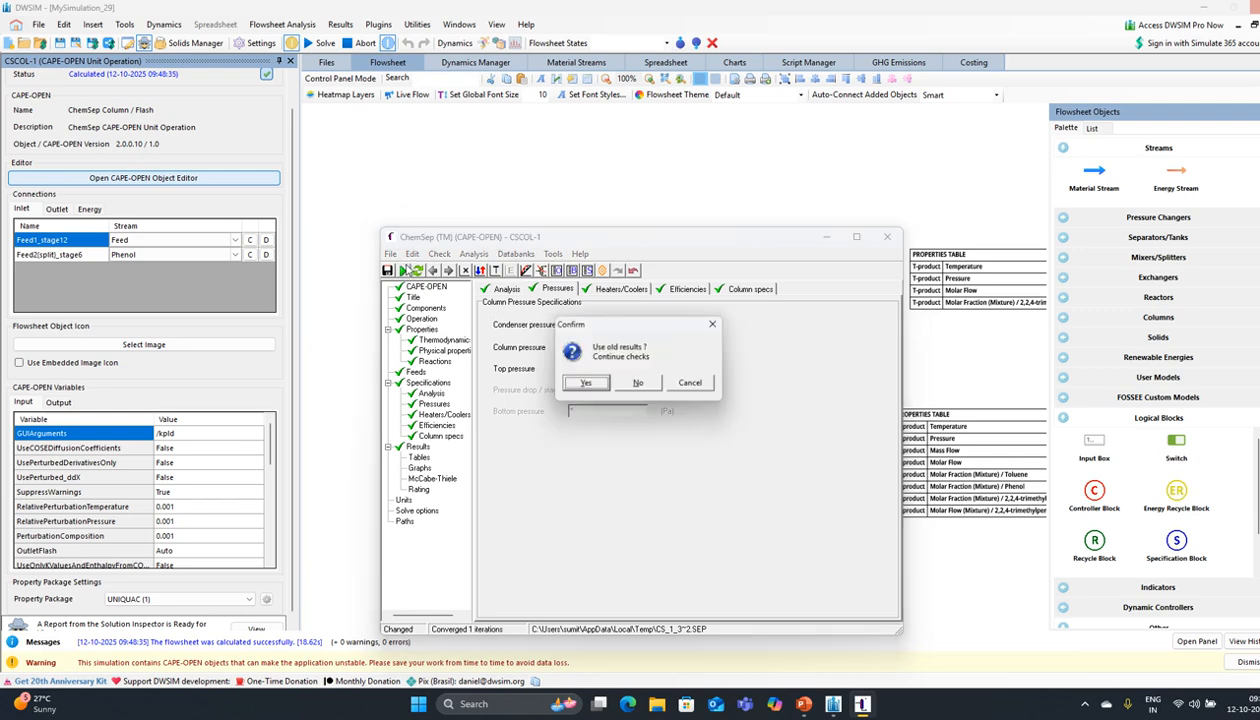
{"action": "left_click", "coordinate": [585, 383]}
{"action": "left_click", "coordinate": [636, 387]}
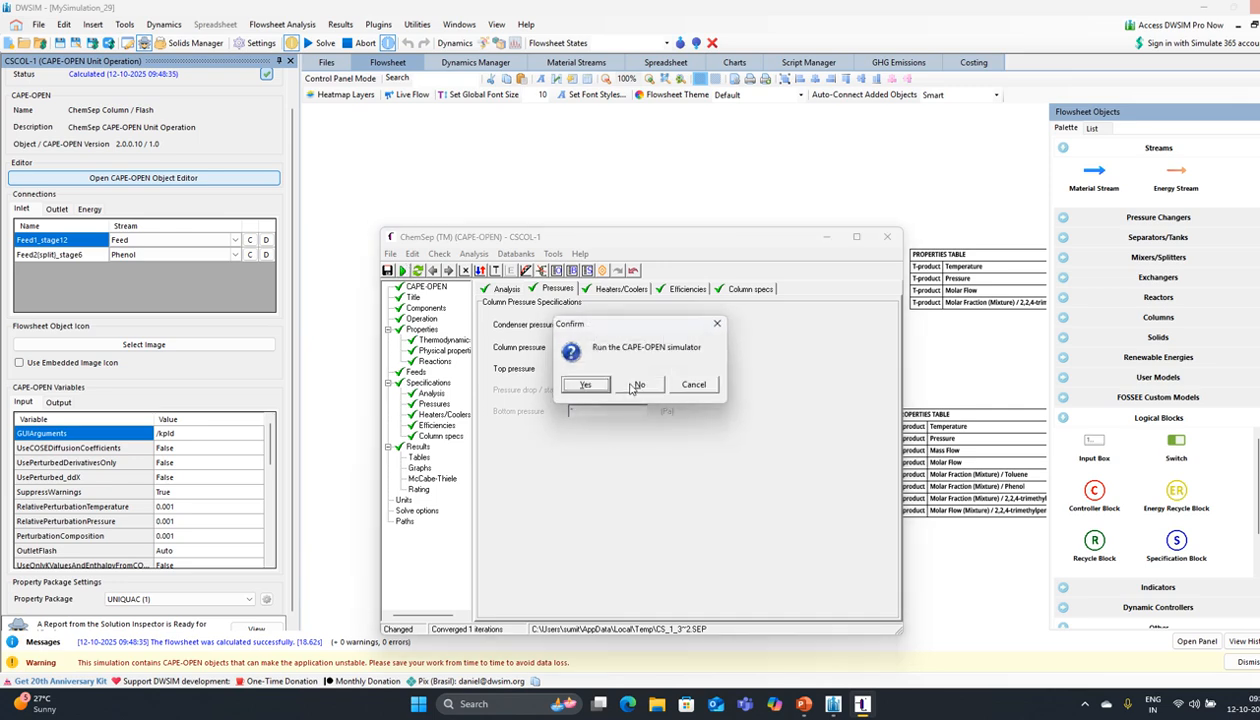
{"action": "left_click", "coordinate": [567, 385]}
{"action": "left_click", "coordinate": [573, 385]}
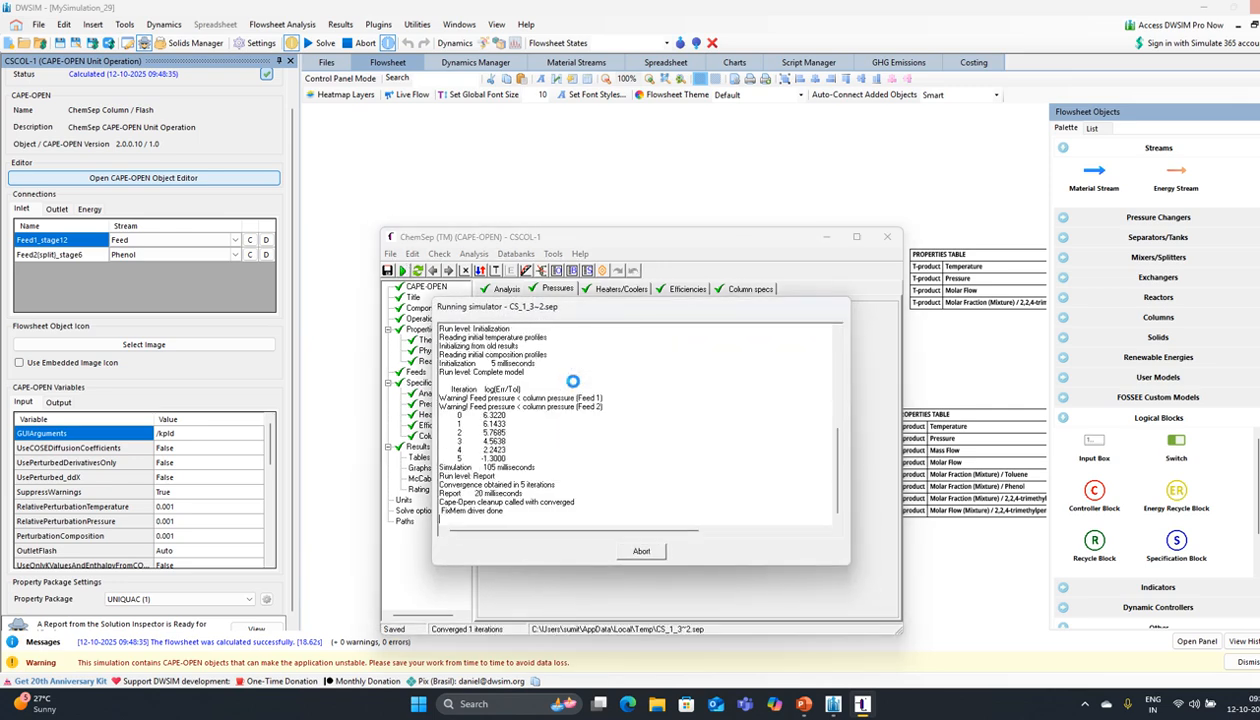
{"action": "left_click", "coordinate": [639, 391]}
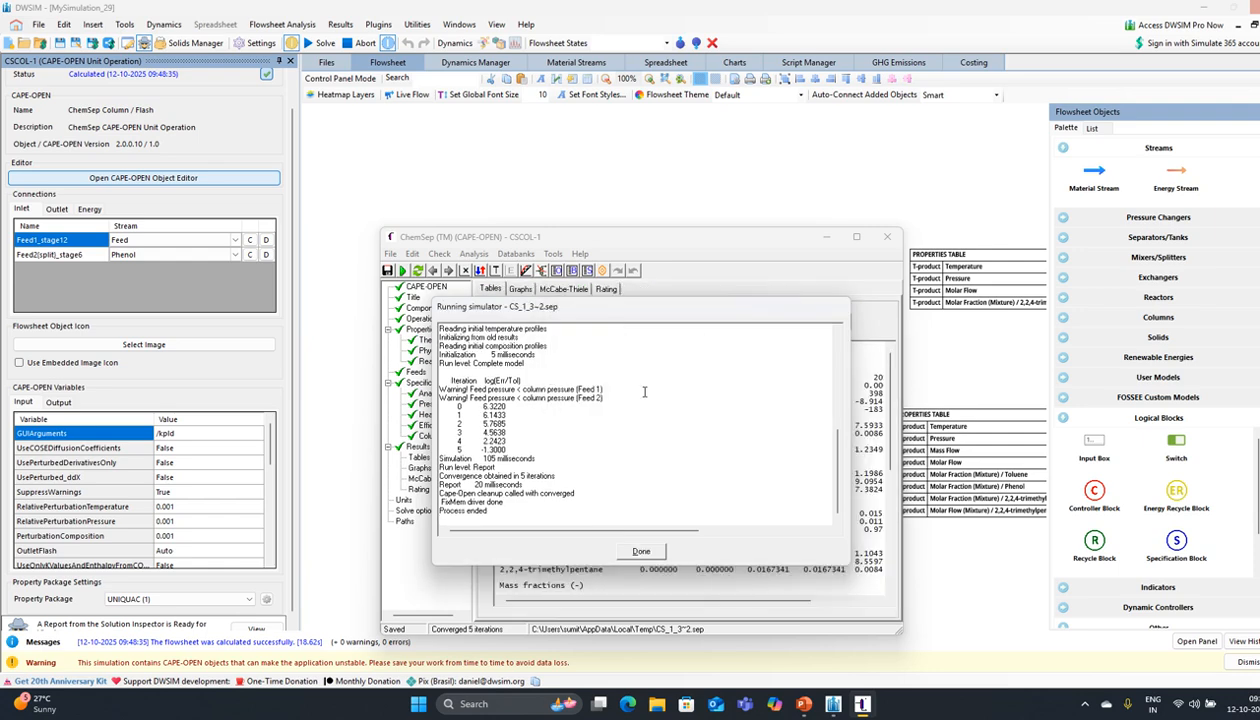
{"action": "left_click", "coordinate": [641, 551]}
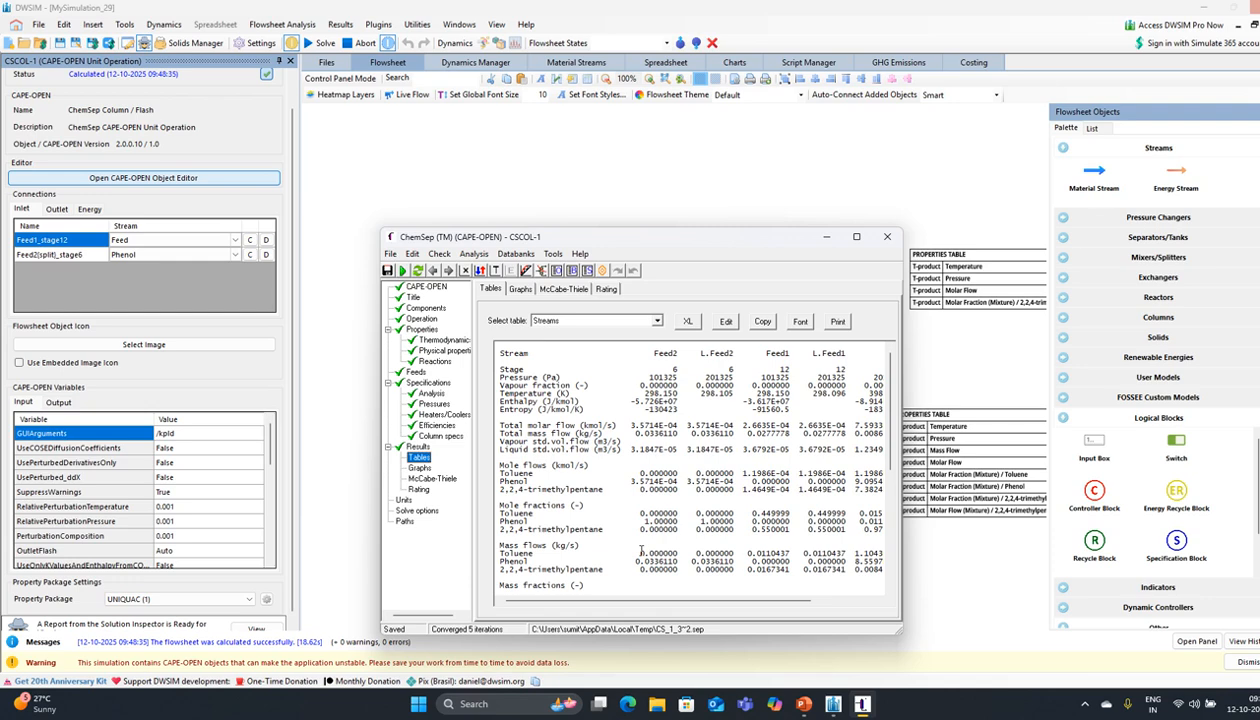
{"action": "left_click_drag", "start_coordinate": [752, 600], "coordinate": [820, 605]}
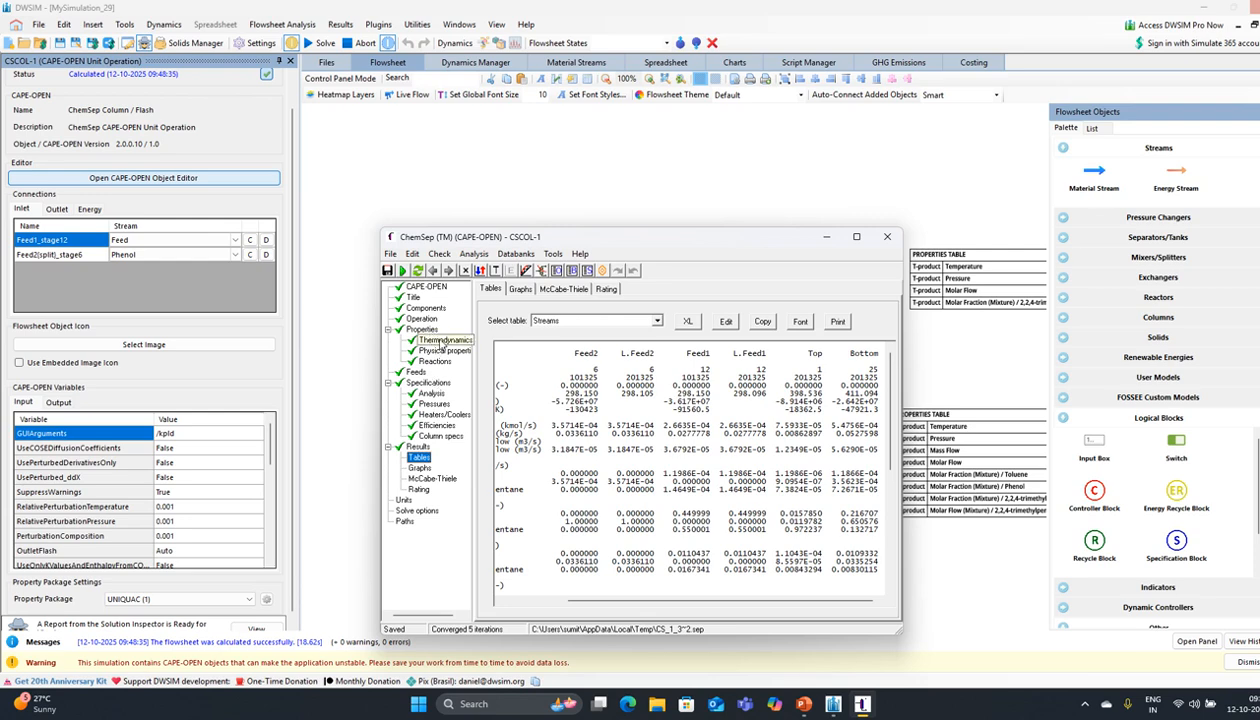
{"action": "left_click", "coordinate": [433, 403]}
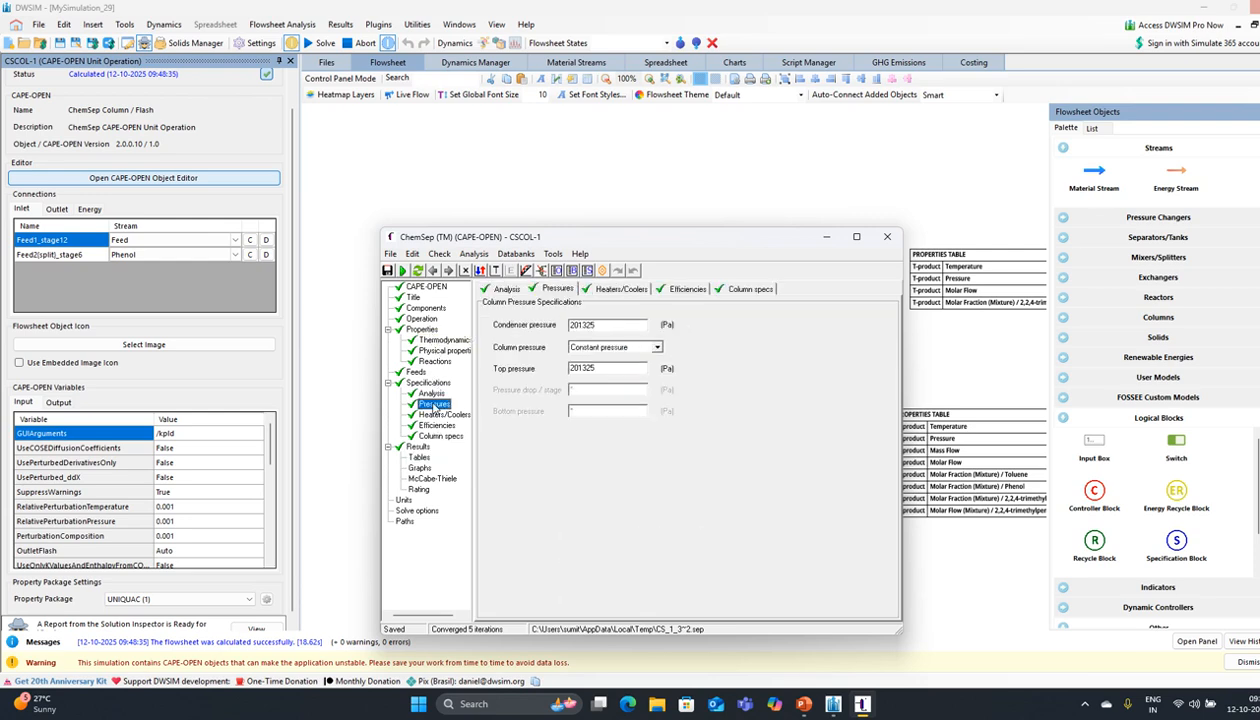
Step: Set the condenser and top pressures back to 101325 Pa
{"action": "left_click", "coordinate": [574, 325]}
{"action": "key", "text": "BackSpace"}
{"action": "type", "text": "1"}
{"action": "left_click", "coordinate": [575, 366]}
Step: Re-solve the column, restoring top trimethylpentane fraction 0.983611, and close the ChemSep editor
{"action": "left_click", "coordinate": [401, 270]}
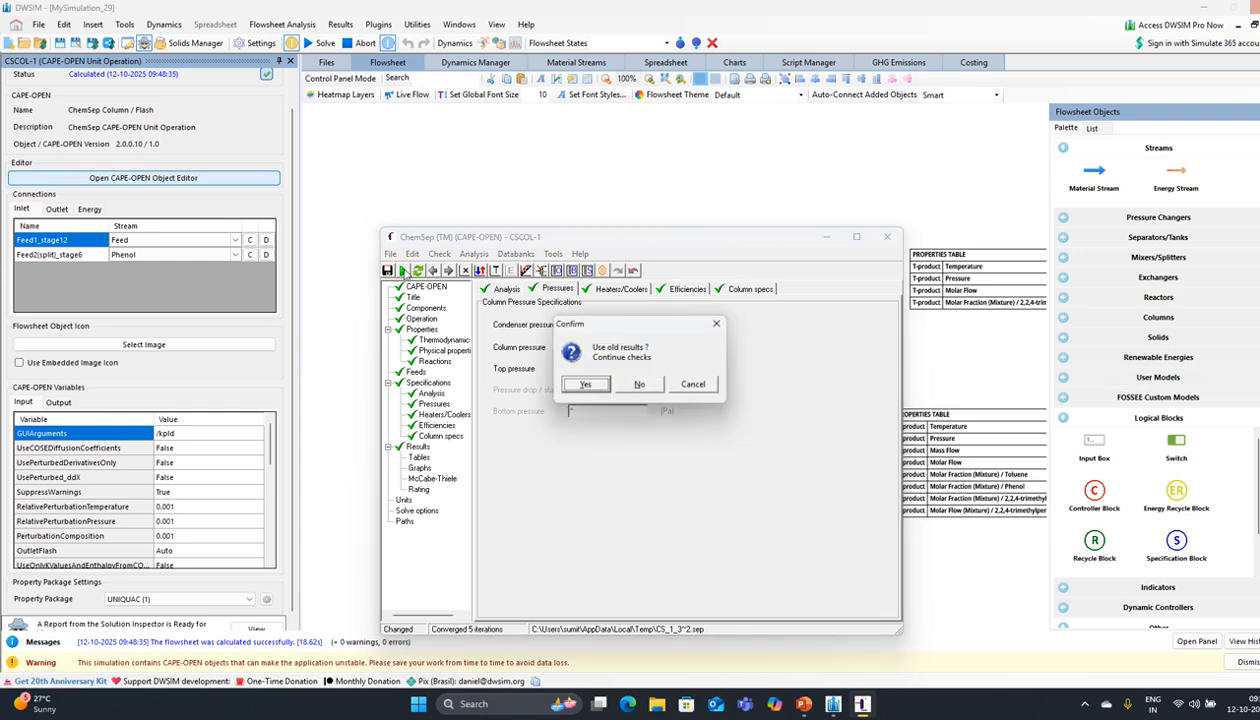
{"action": "left_click", "coordinate": [584, 384]}
{"action": "left_click", "coordinate": [622, 386]}
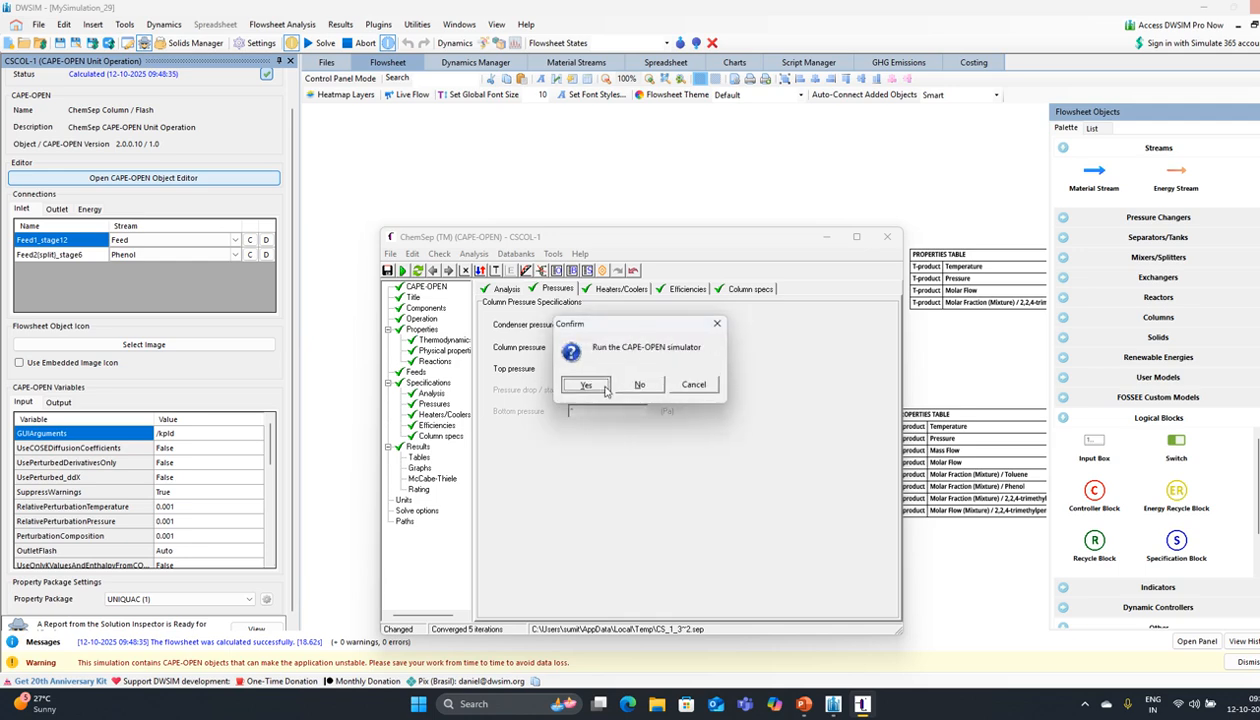
{"action": "left_click", "coordinate": [596, 386]}
{"action": "left_click", "coordinate": [602, 387]}
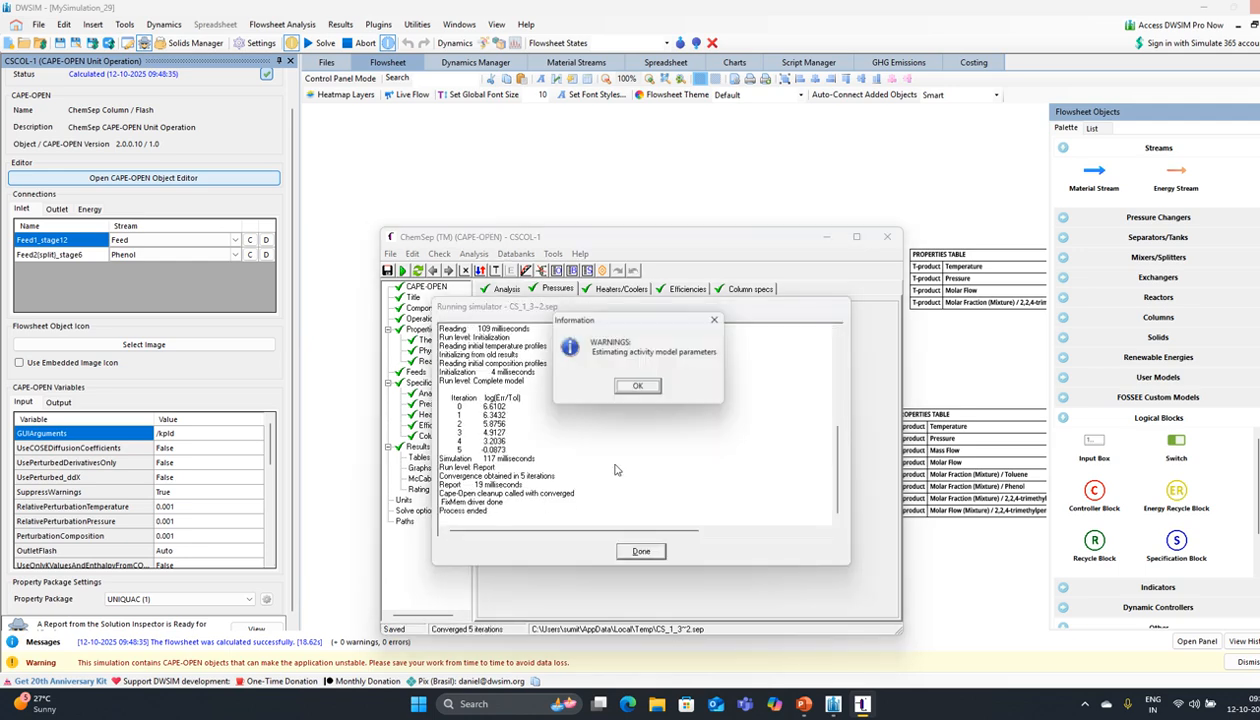
{"action": "left_click", "coordinate": [638, 387]}
{"action": "left_click", "coordinate": [641, 551]}
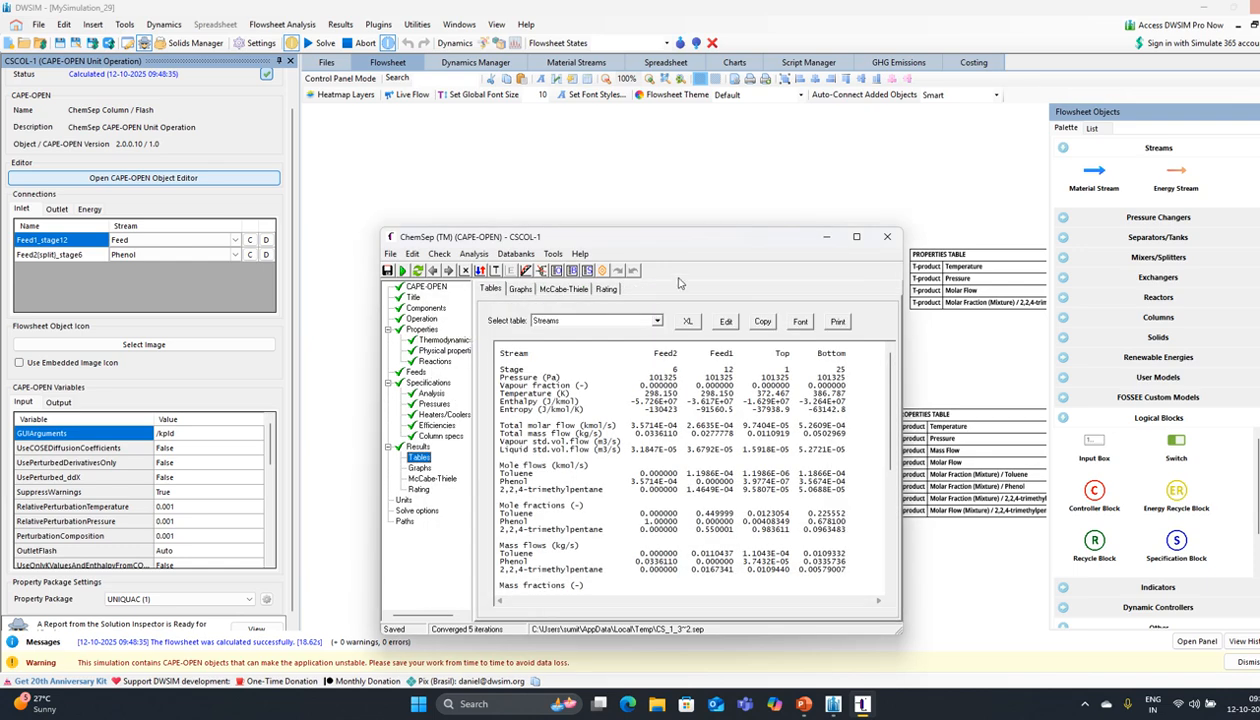
{"action": "left_click_drag", "start_coordinate": [672, 239], "coordinate": [542, 264]}
{"action": "left_click", "coordinate": [757, 261]}
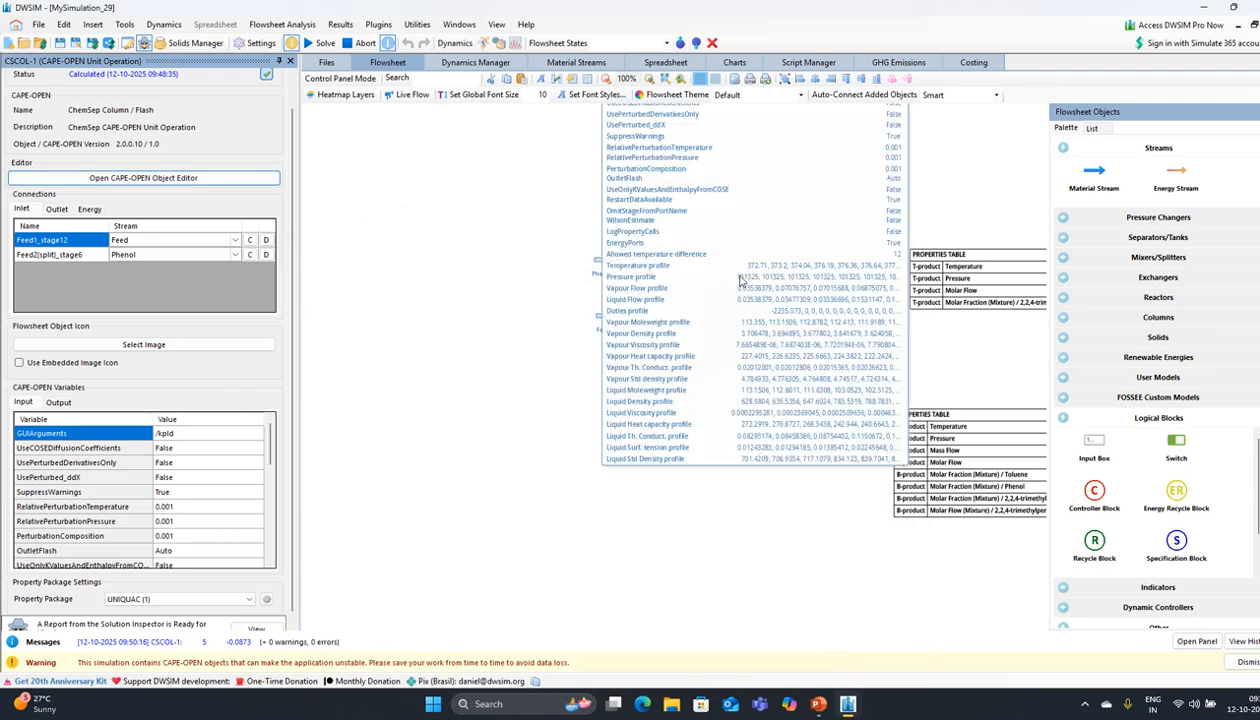
Step: Reopen CSCOL-1's ChemSep editor and view its column specs (reflux ratio 2.5)
{"action": "left_click_drag", "start_coordinate": [521, 462], "coordinate": [502, 457]}
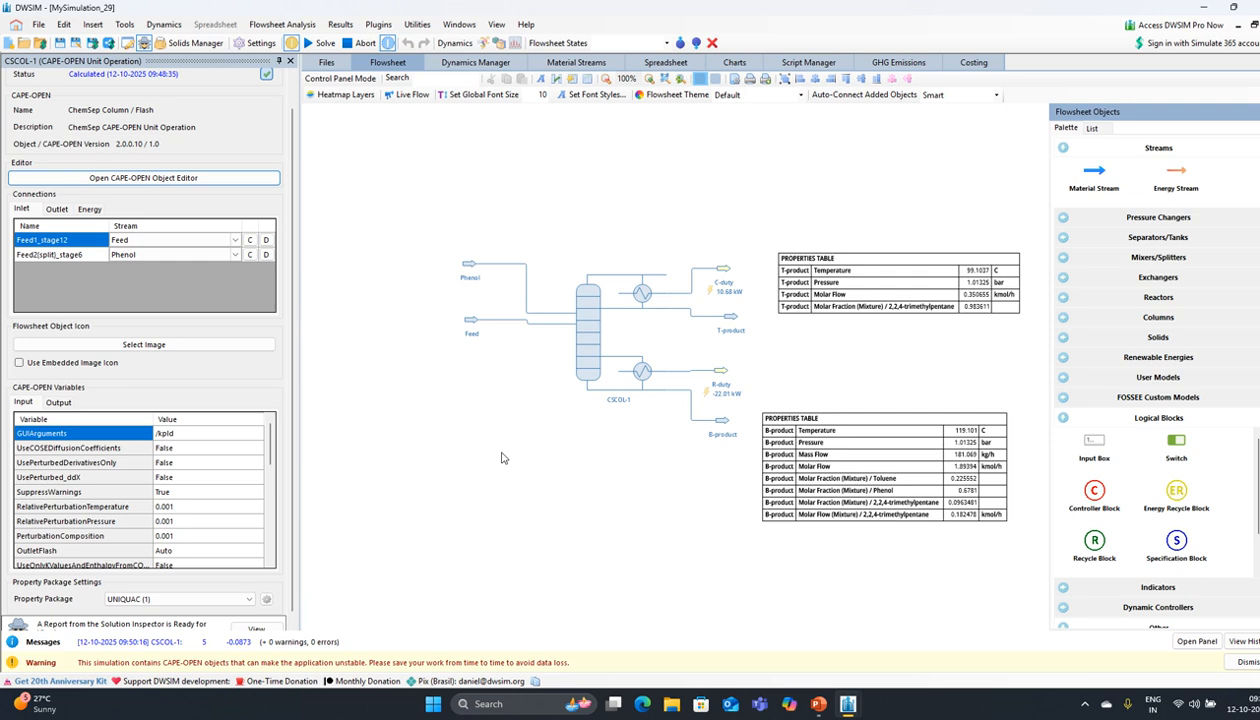
{"action": "left_click", "coordinate": [165, 181]}
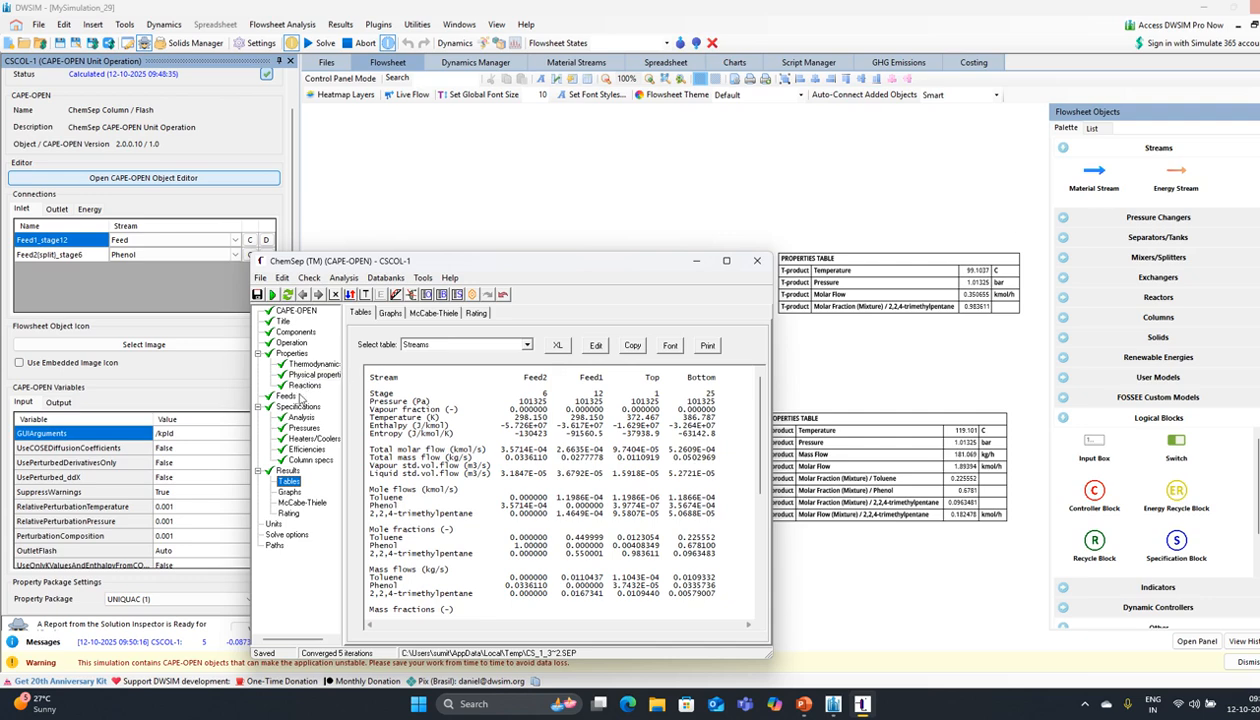
{"action": "left_click", "coordinate": [310, 460]}
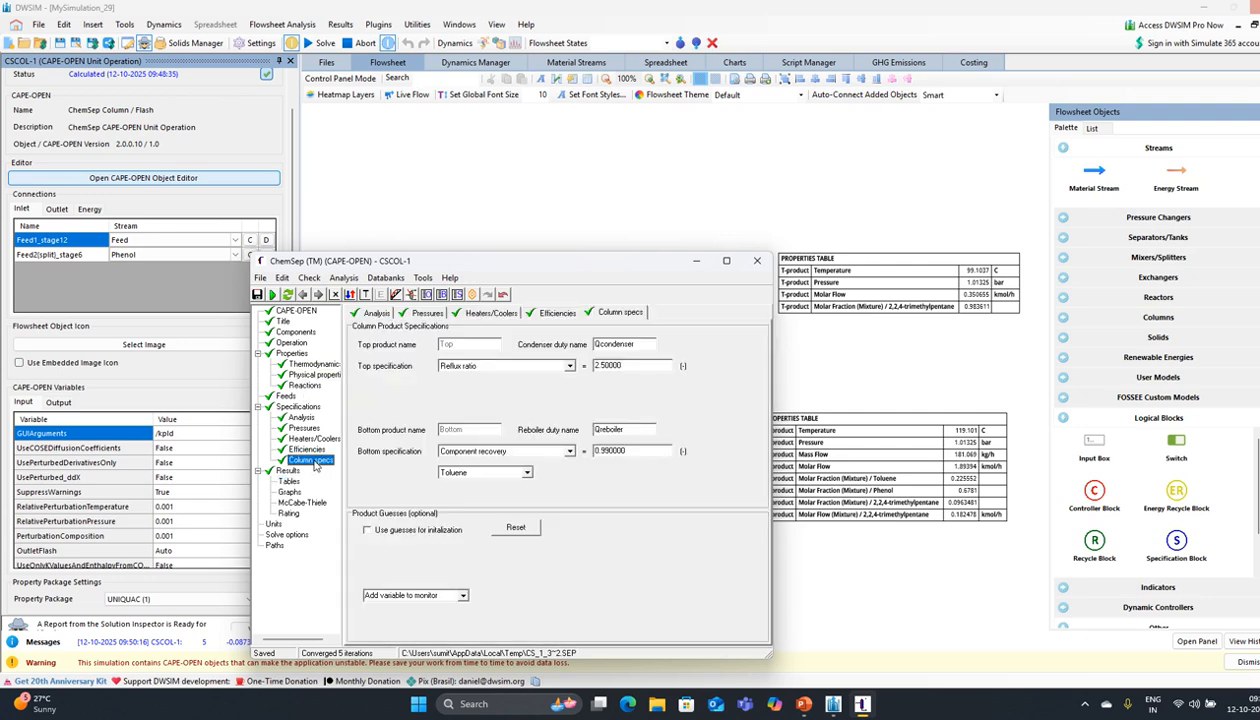
Step: Change the column's reflux ratio from 2.5 to 4
{"action": "left_click", "coordinate": [625, 366]}
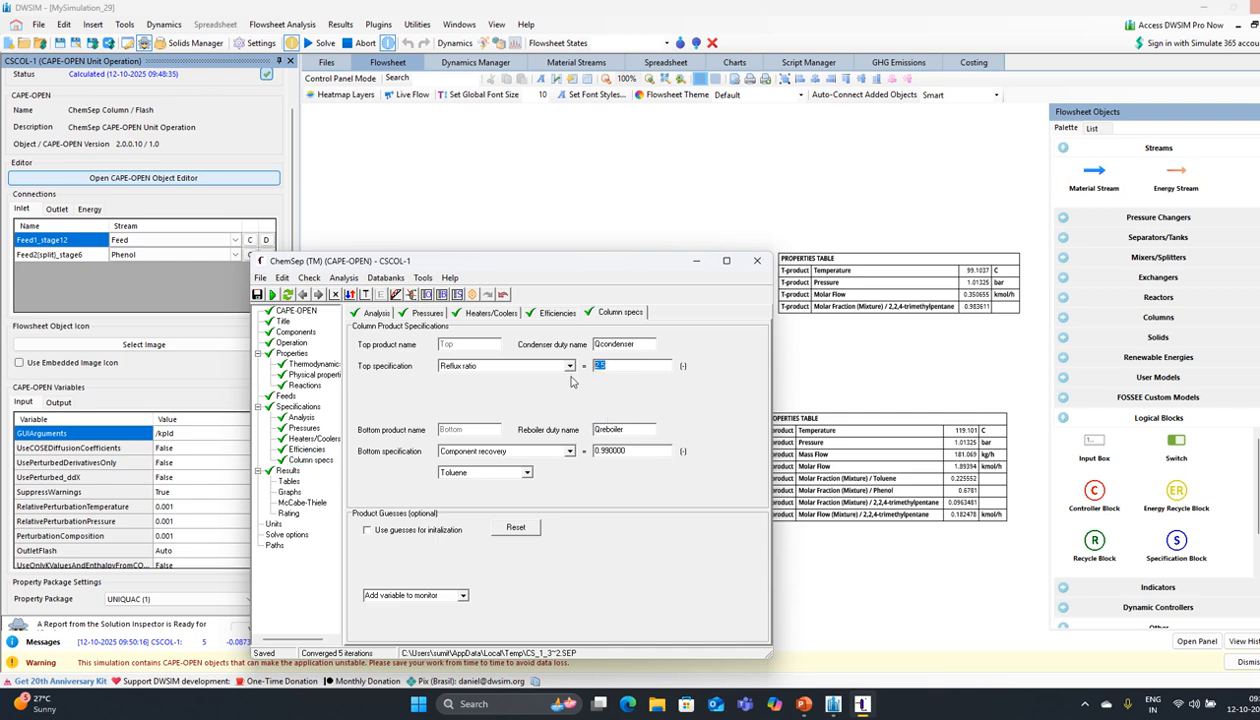
{"action": "type", "text": "4"}
{"action": "key", "text": "Return"}
Step: Re-solve the column and compare results: top trimethylpentane fraction 0.982922 after 3 iterations
{"action": "left_click", "coordinate": [287, 295]}
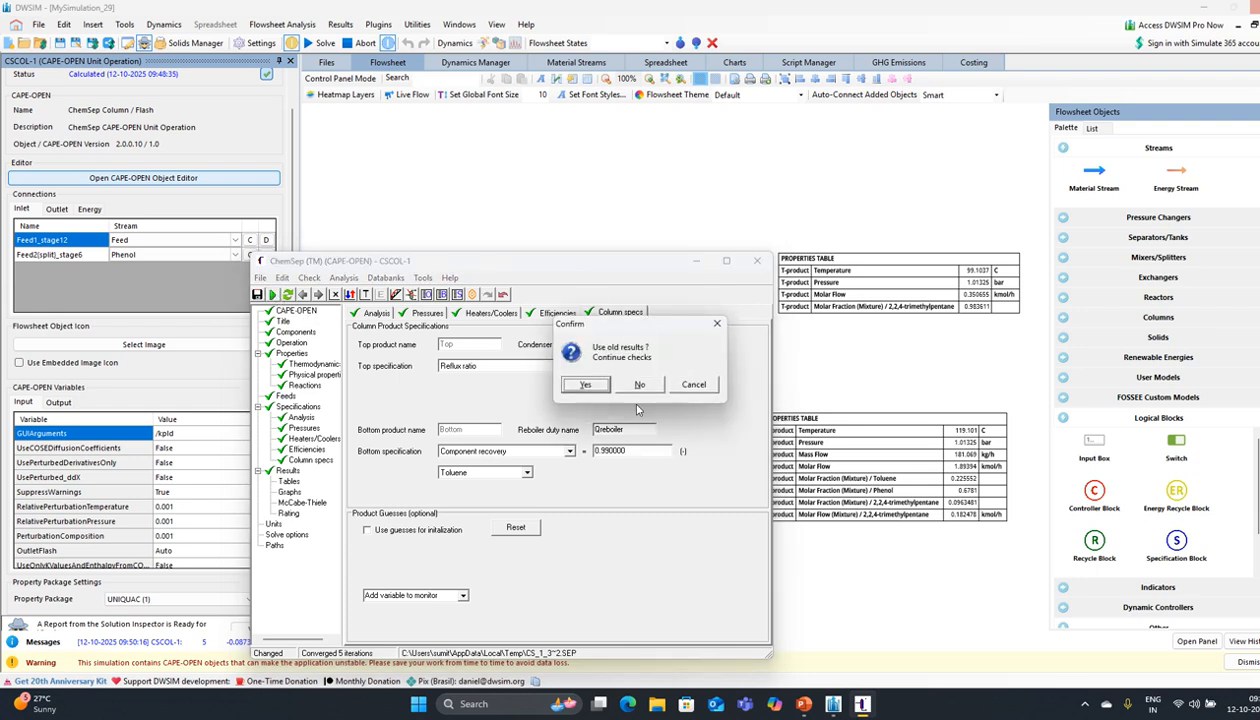
{"action": "left_click", "coordinate": [598, 388]}
{"action": "left_click", "coordinate": [597, 388]}
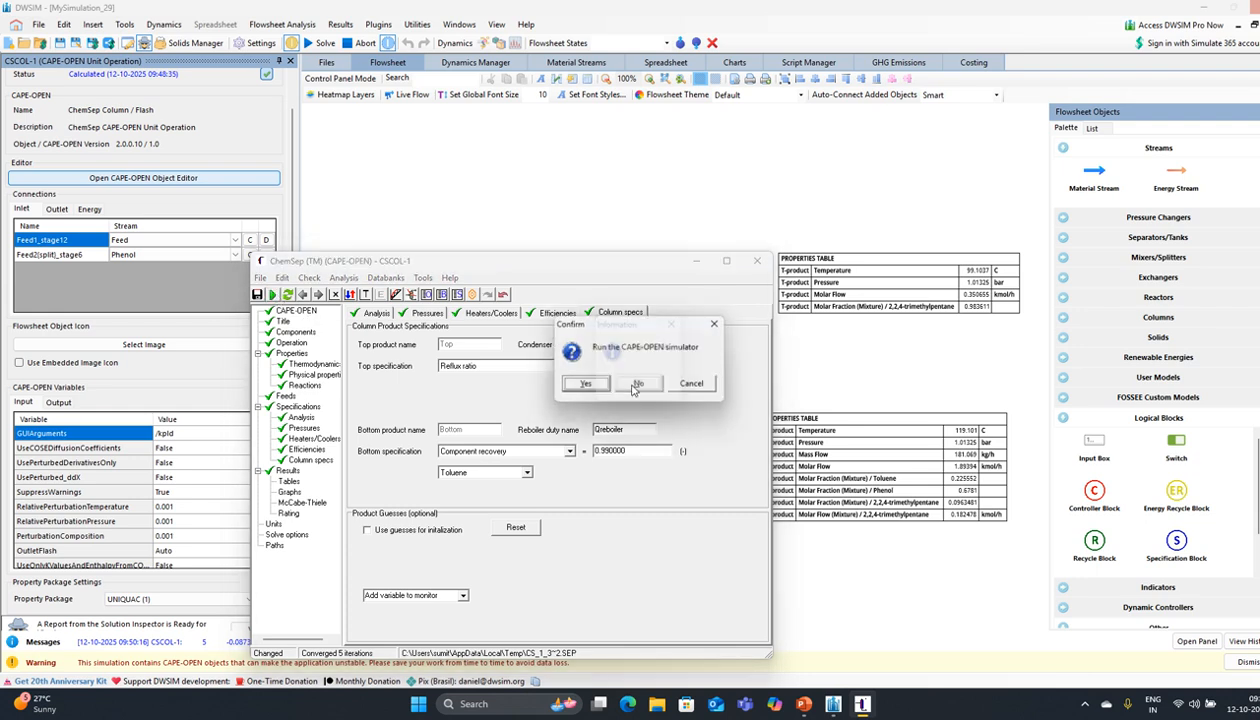
{"action": "left_click", "coordinate": [586, 388]}
{"action": "left_click", "coordinate": [586, 390]}
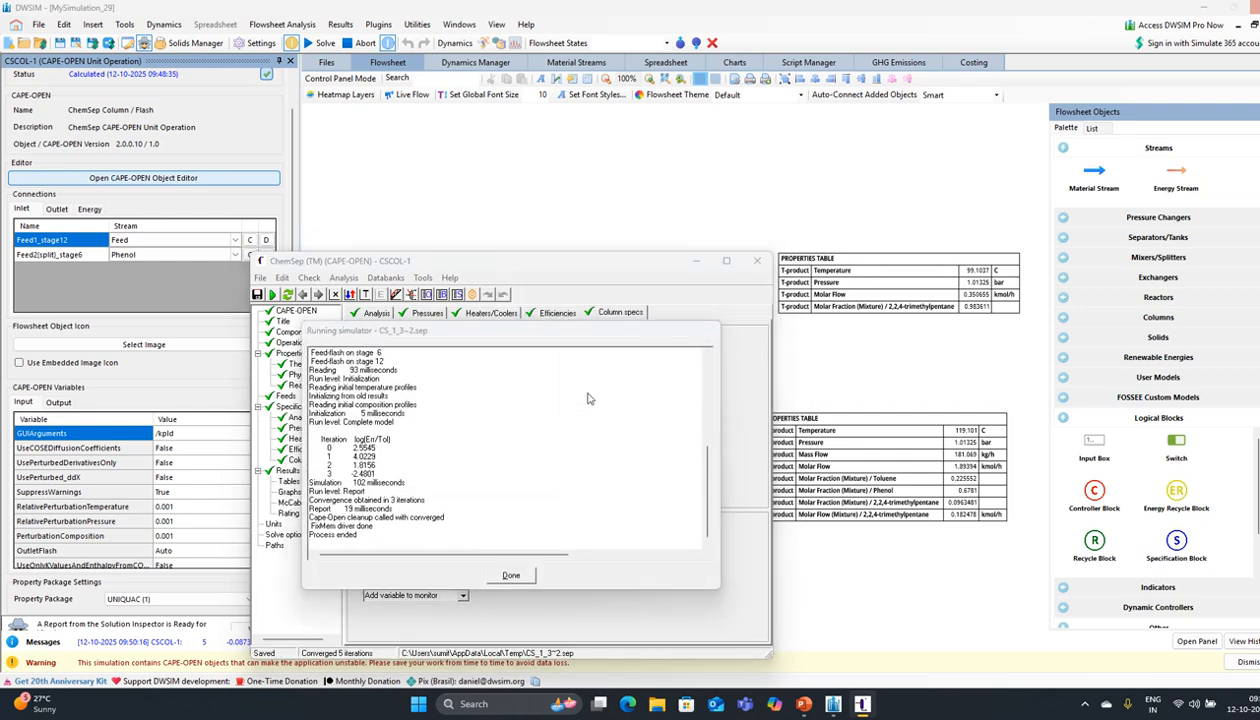
{"action": "left_click", "coordinate": [639, 386]}
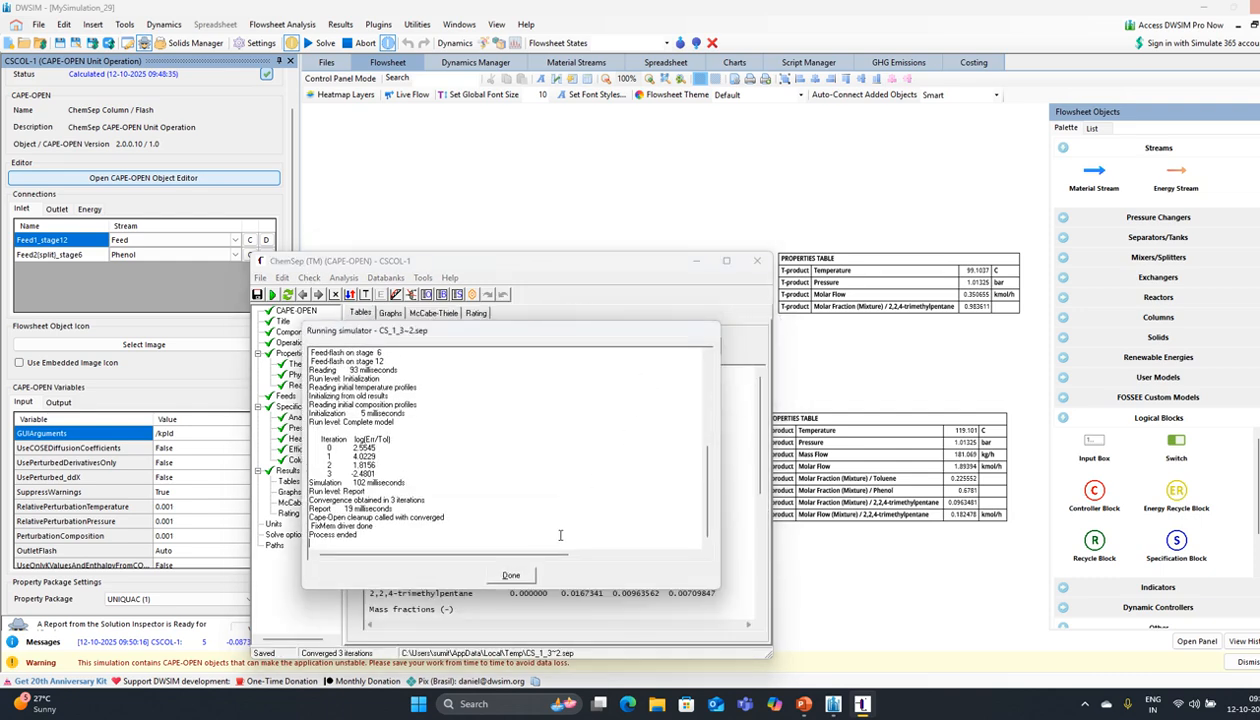
{"action": "left_click", "coordinate": [513, 573]}
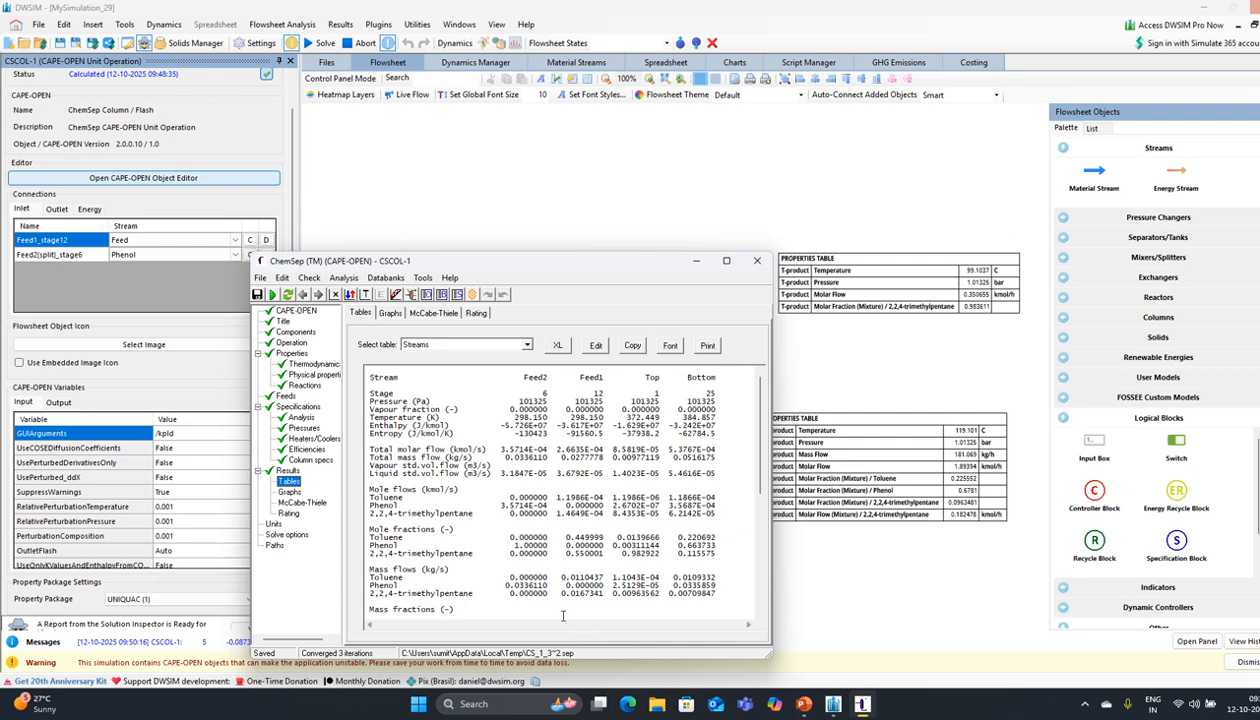
{"action": "left_click_drag", "start_coordinate": [564, 619], "coordinate": [563, 617]}
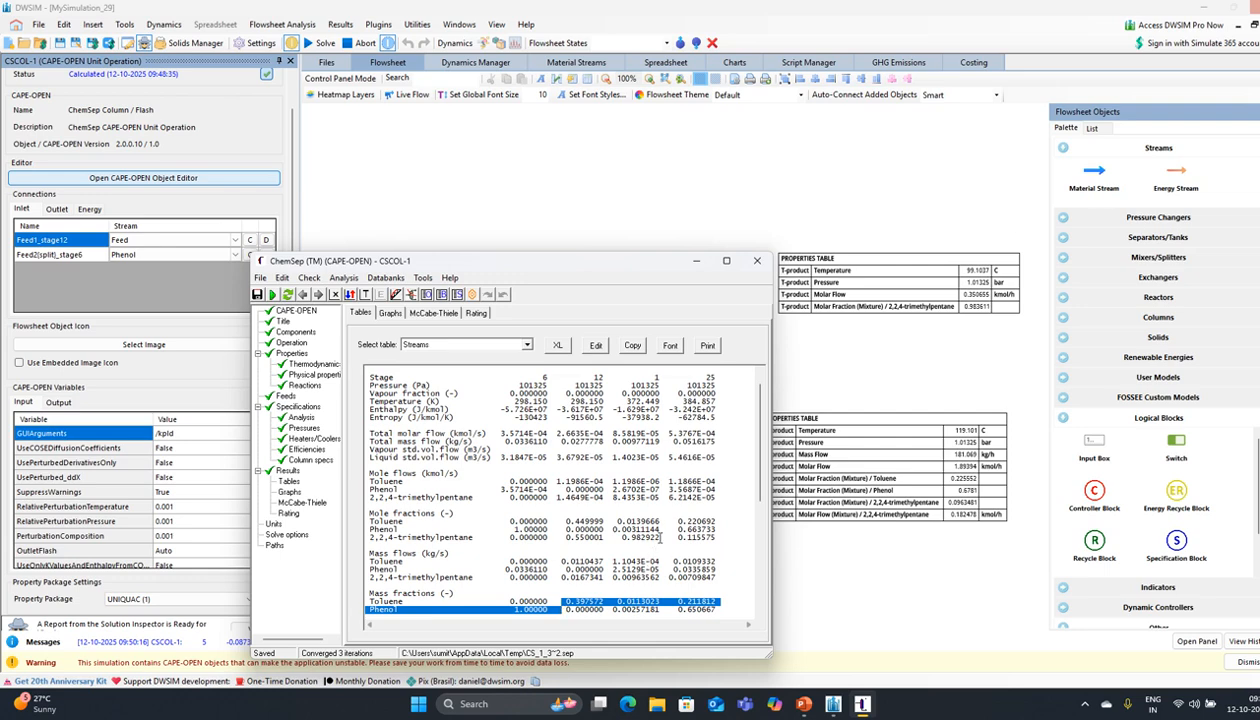
{"action": "left_click", "coordinate": [312, 460]}
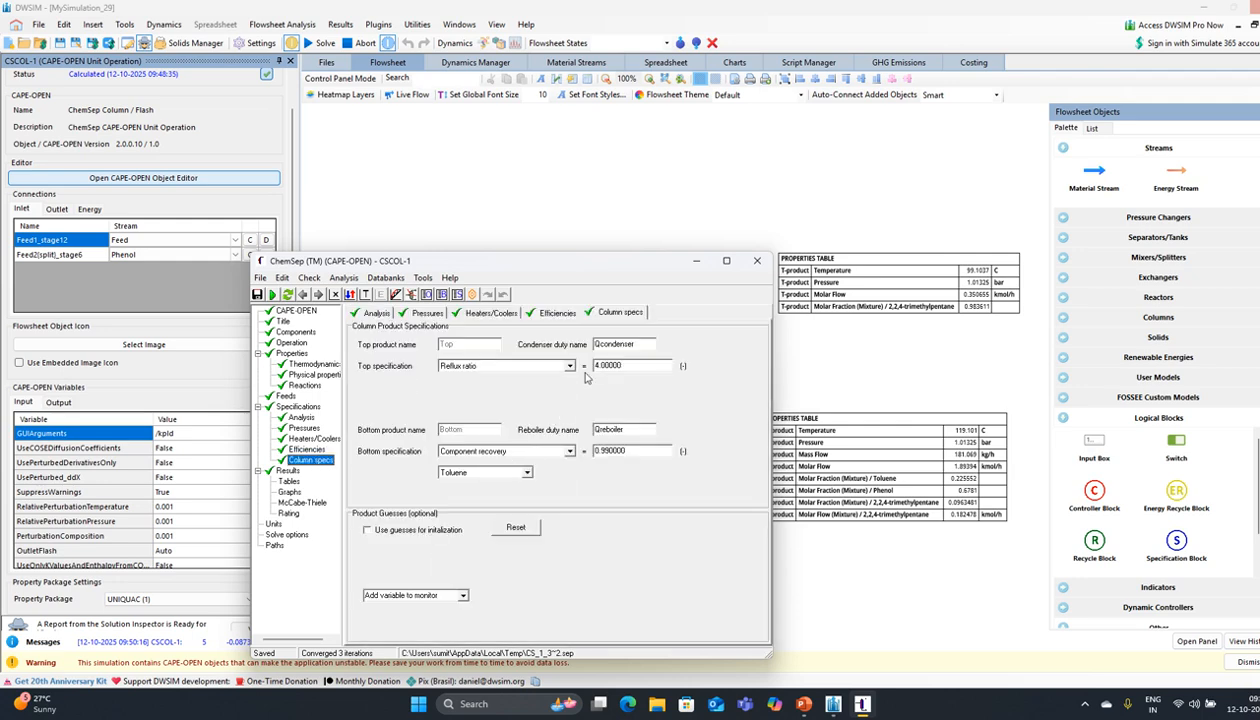
Step: Set the reflux ratio to 6 and re-solve the column
{"action": "left_click", "coordinate": [624, 366]}
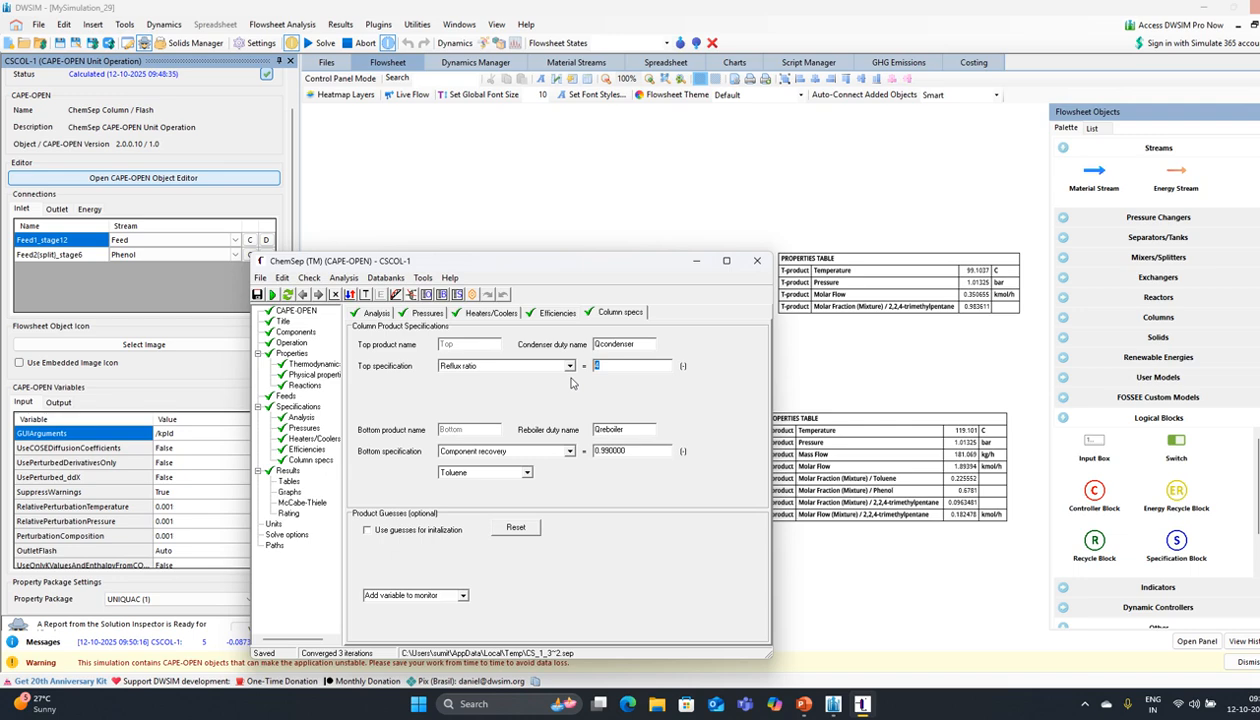
{"action": "type", "text": "6"}
{"action": "key", "text": "Return"}
{"action": "left_click", "coordinate": [273, 294]}
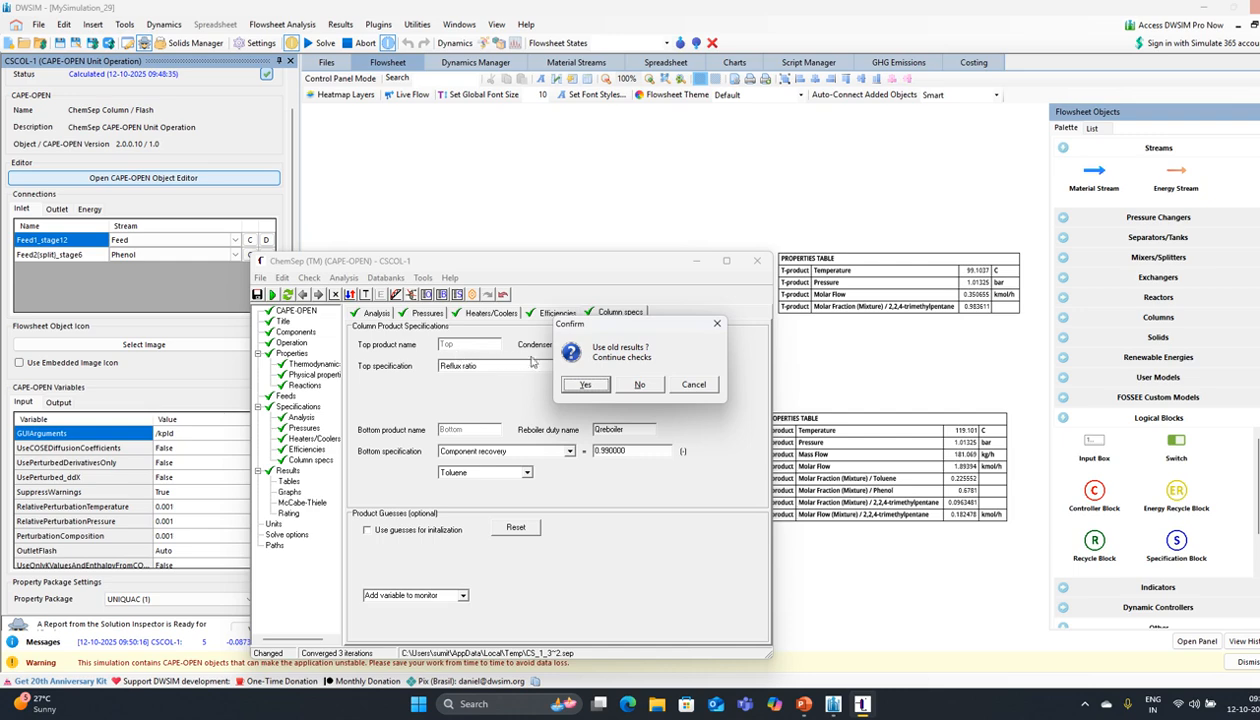
{"action": "left_click", "coordinate": [575, 390]}
{"action": "left_click", "coordinate": [628, 388]}
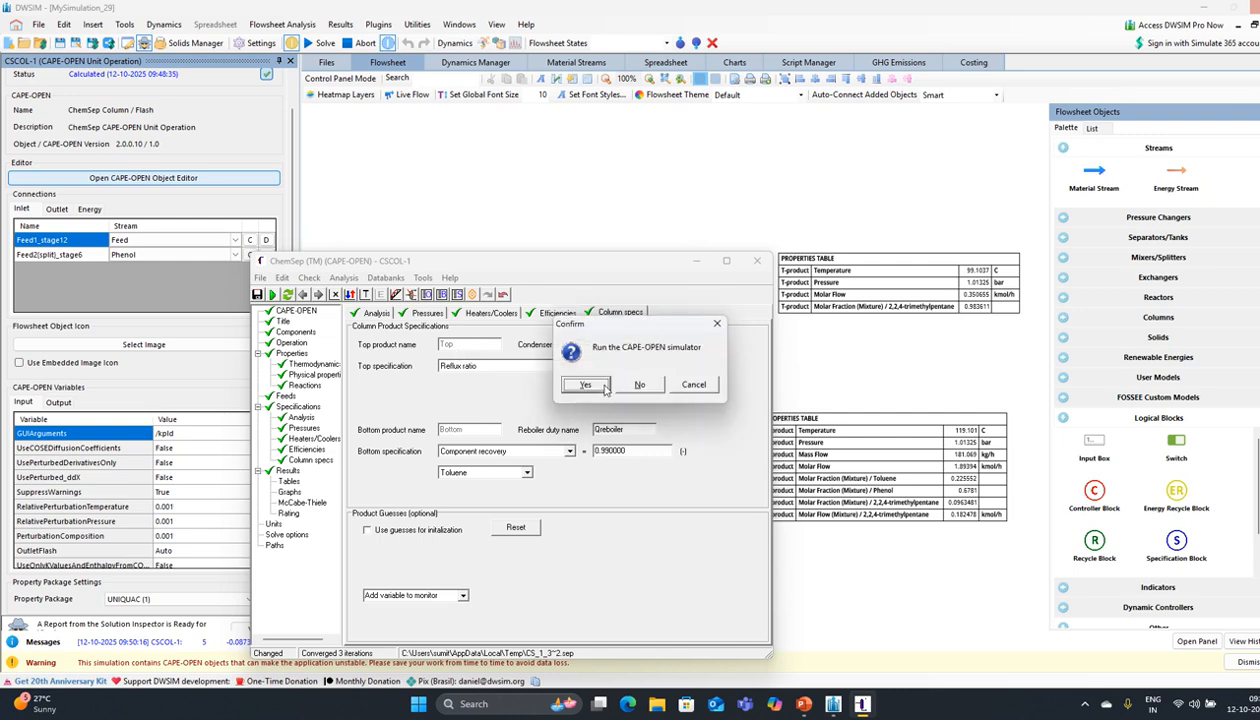
{"action": "left_click", "coordinate": [598, 388]}
{"action": "left_click", "coordinate": [599, 390]}
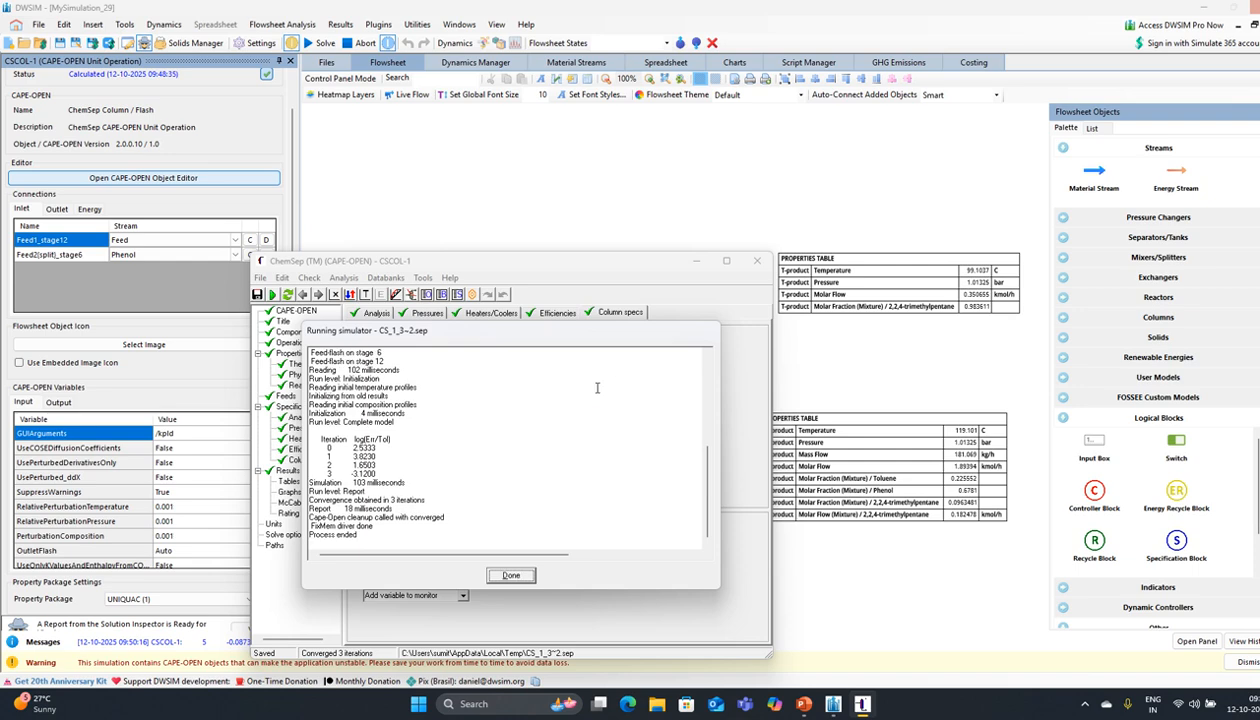
{"action": "left_click", "coordinate": [648, 394]}
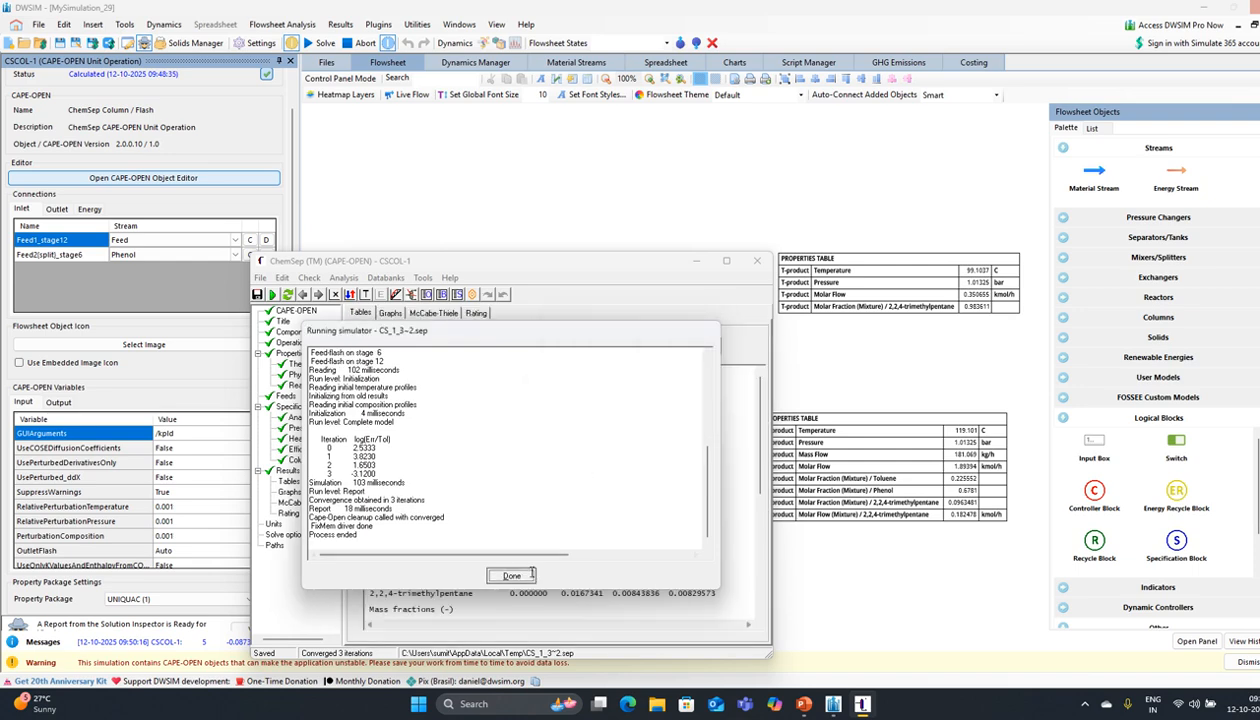
{"action": "left_click", "coordinate": [528, 575]}
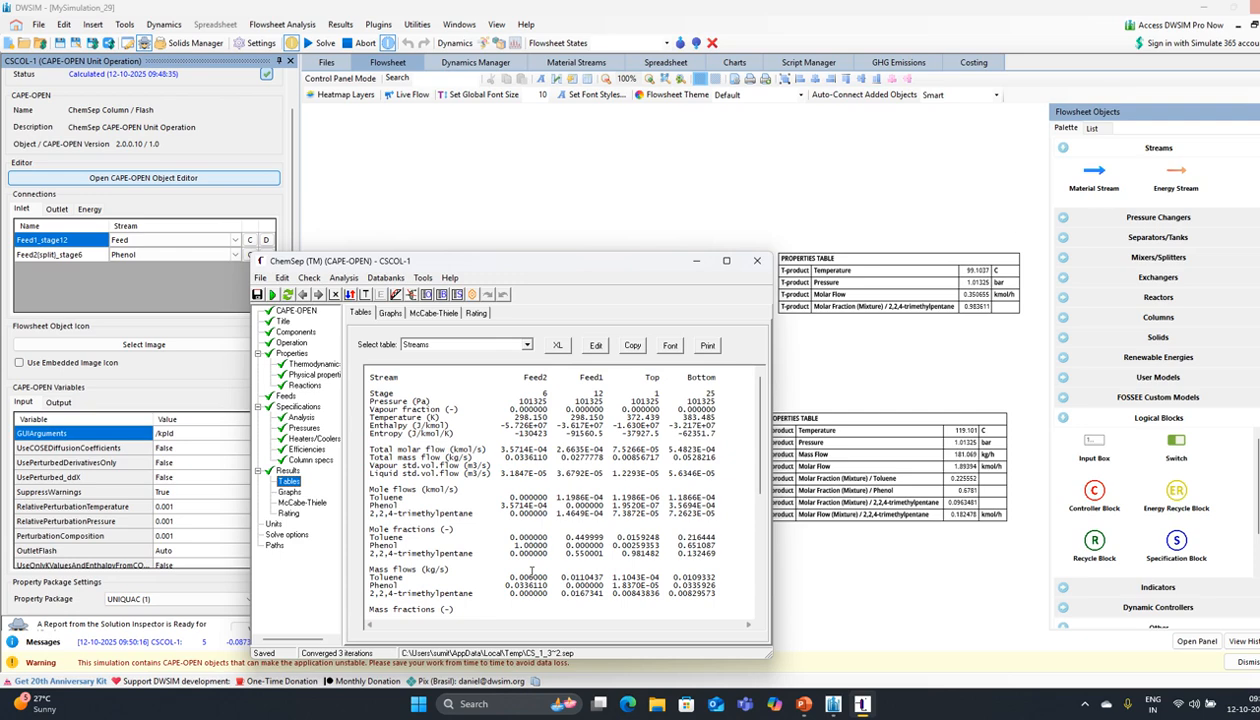
Step: Set the reflux ratio to 2 and re-solve, giving top trimethylpentane fraction 0.983523
{"action": "left_click", "coordinate": [311, 460]}
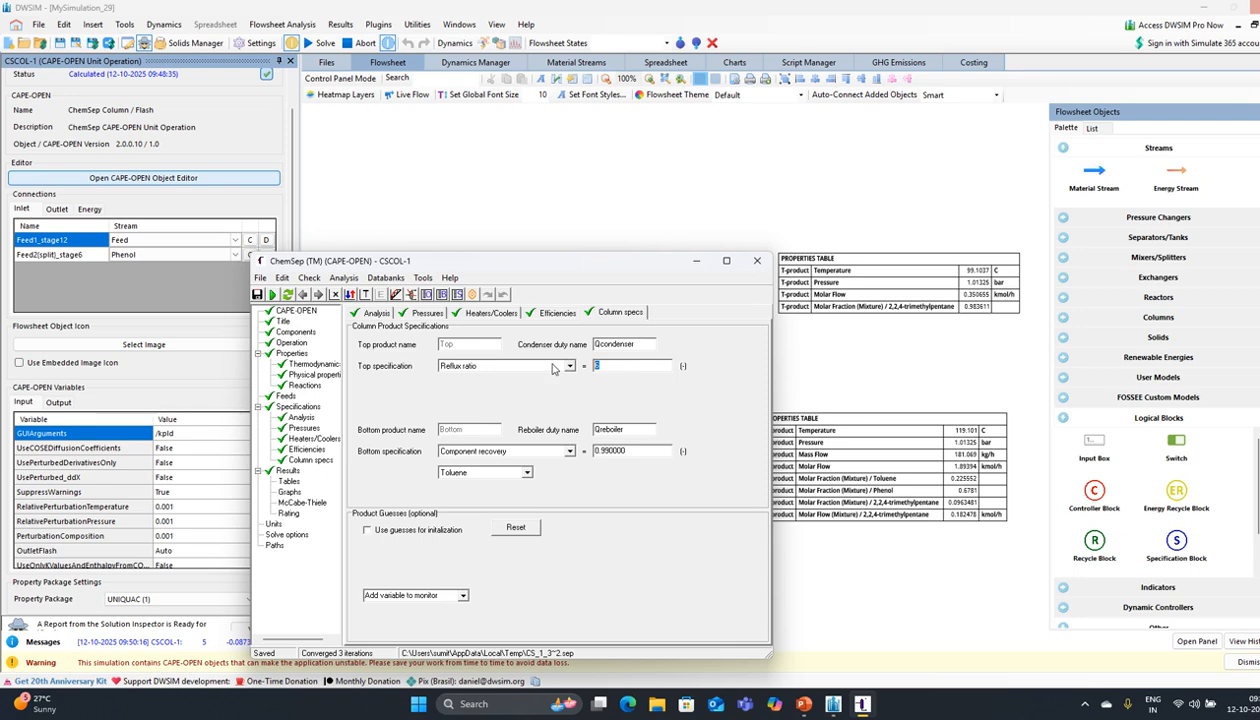
{"action": "type", "text": "2"}
{"action": "key", "text": "Return"}
{"action": "left_click", "coordinate": [272, 294]}
{"action": "left_click", "coordinate": [565, 377]}
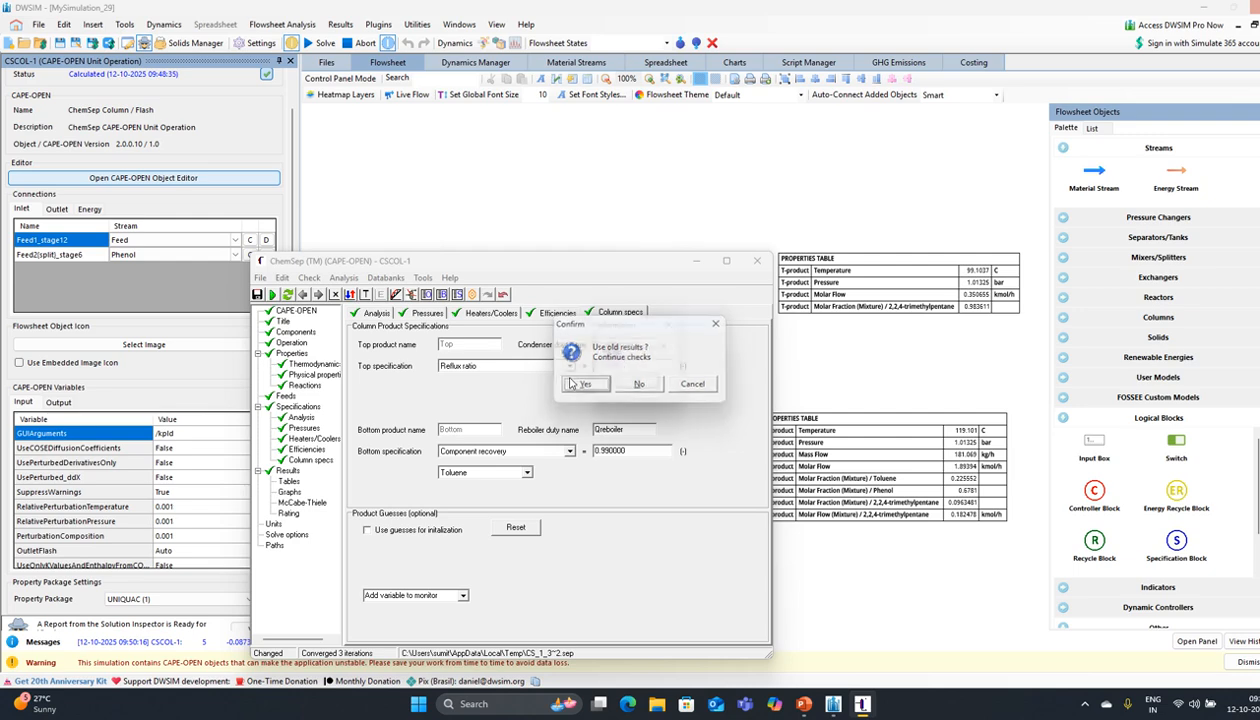
{"action": "left_click", "coordinate": [640, 384]}
{"action": "left_click", "coordinate": [578, 385]}
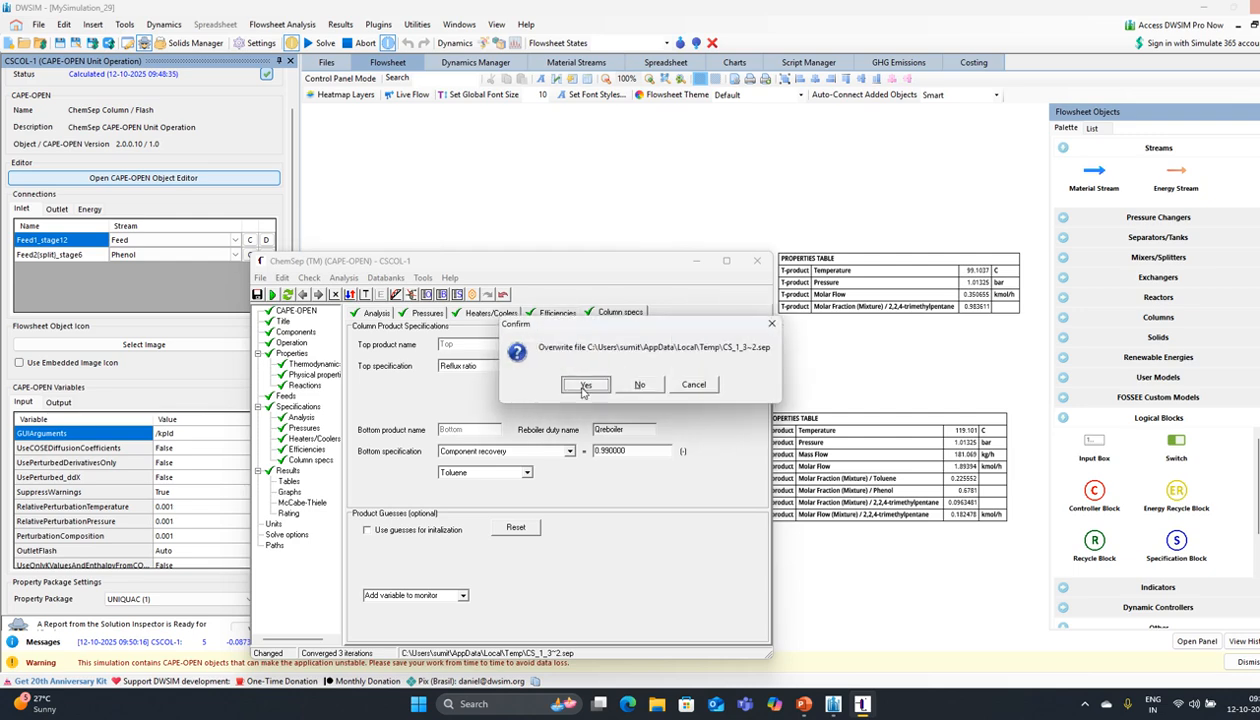
{"action": "left_click", "coordinate": [578, 385]}
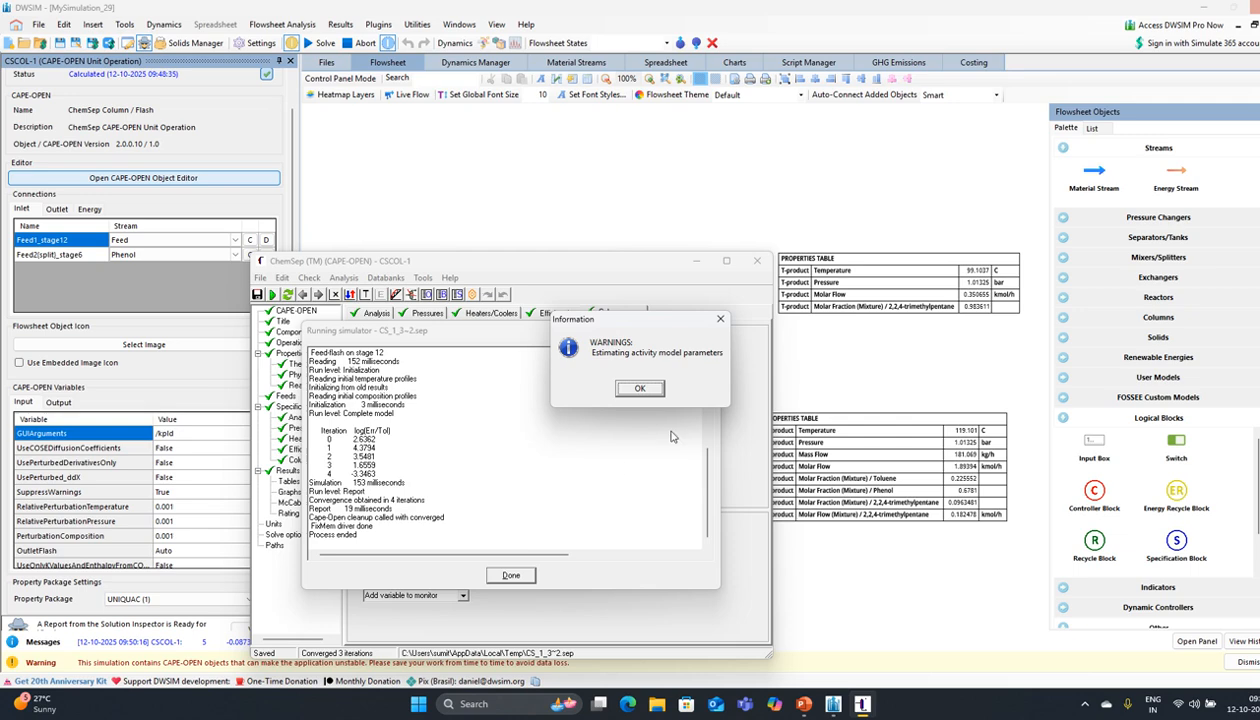
{"action": "left_click", "coordinate": [640, 388]}
{"action": "left_click", "coordinate": [512, 574]}
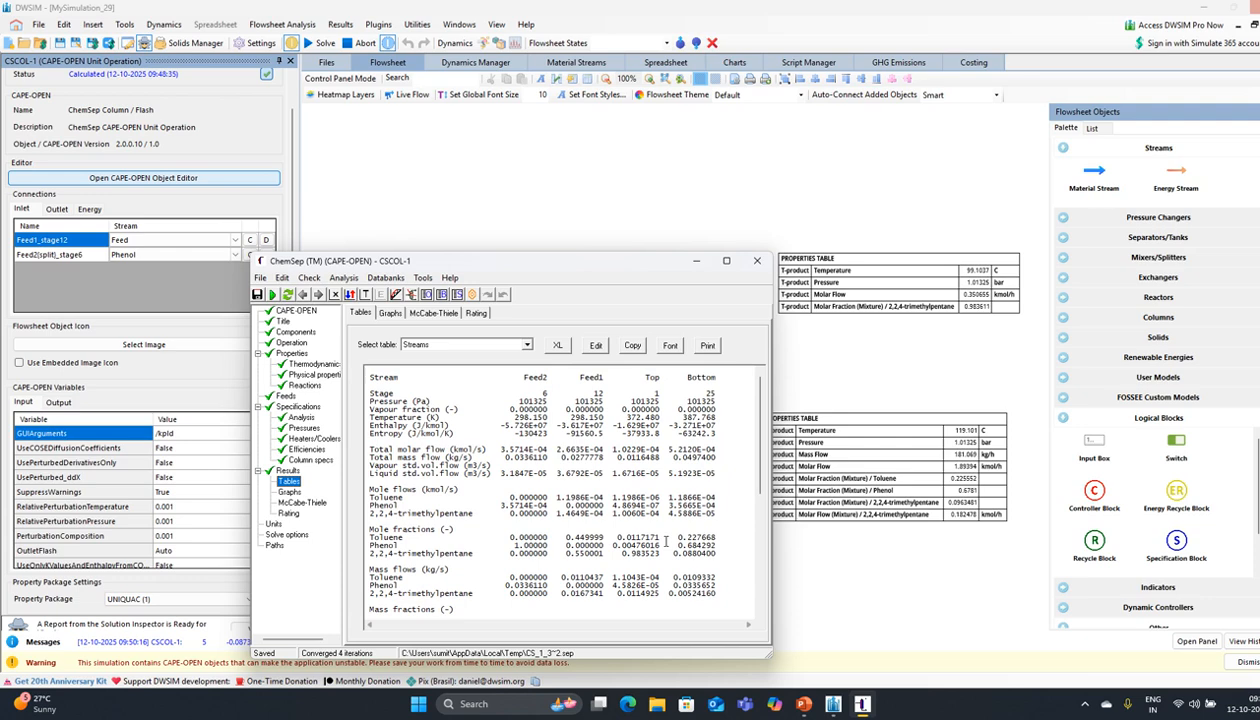
{"action": "left_click", "coordinate": [272, 294]}
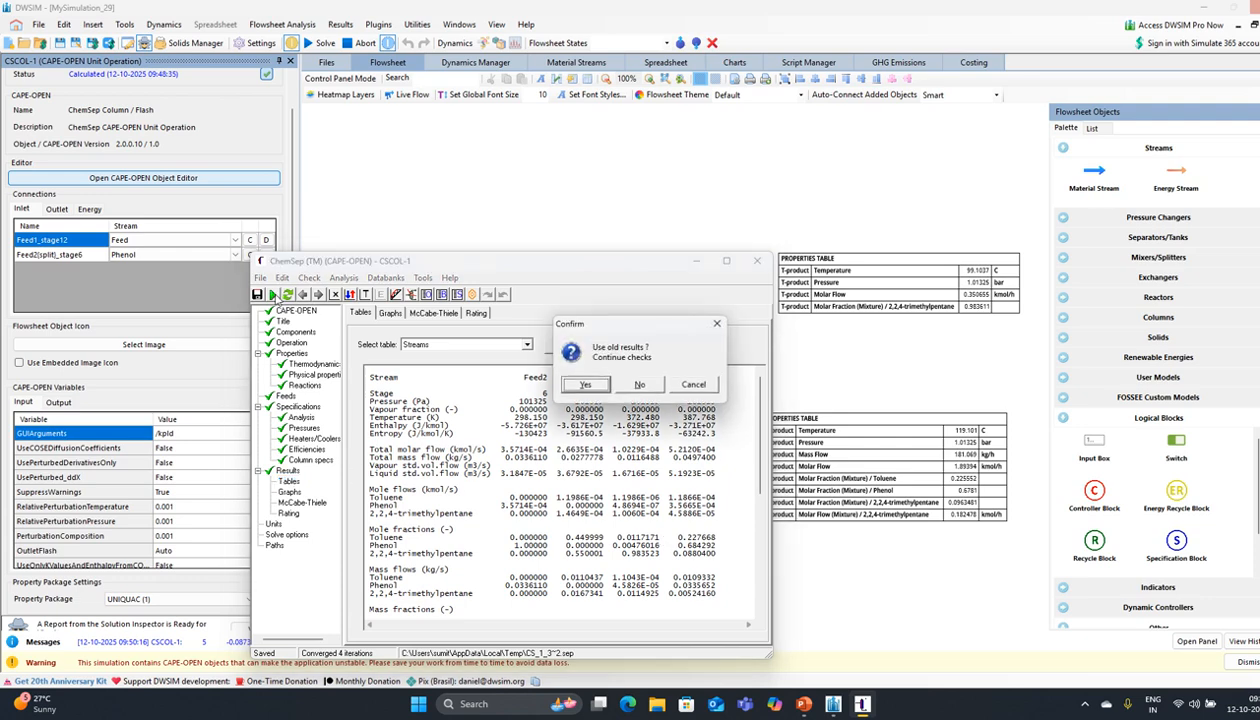
Step: Finish the pending column run, dismissing the activity-model warning and closing the run log
{"action": "left_click", "coordinate": [585, 385]}
{"action": "left_click", "coordinate": [632, 380]}
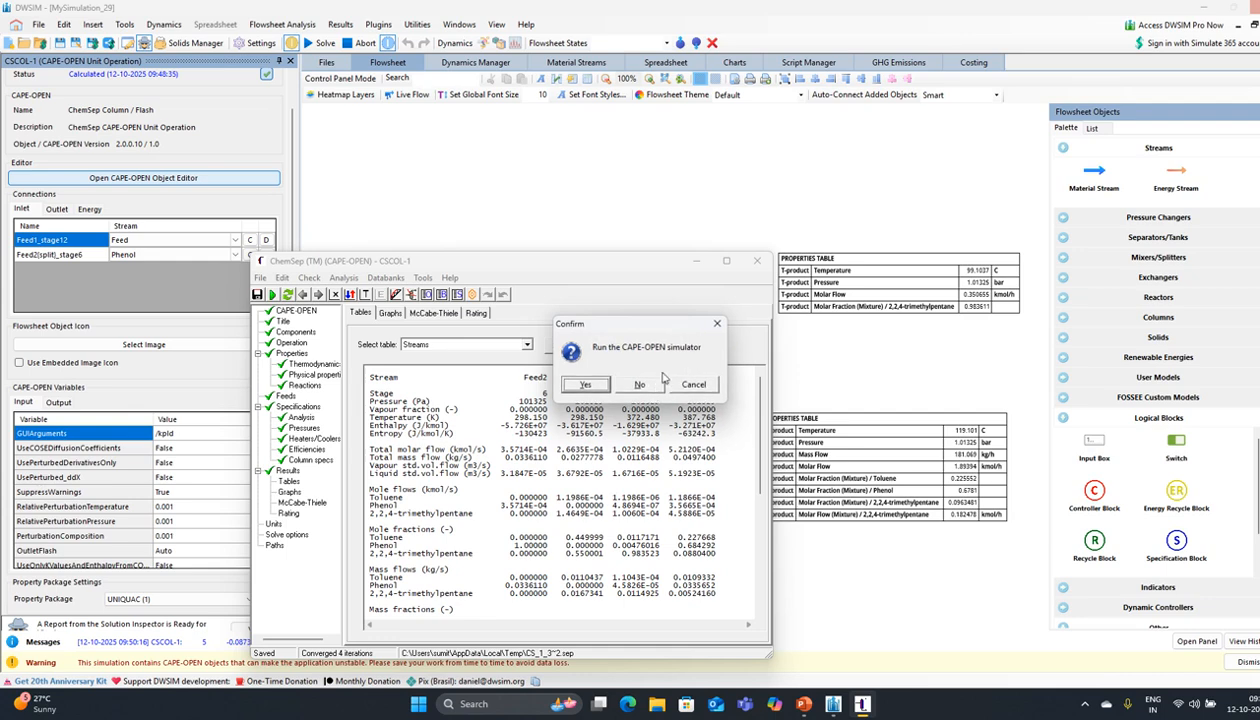
{"action": "left_click", "coordinate": [584, 384]}
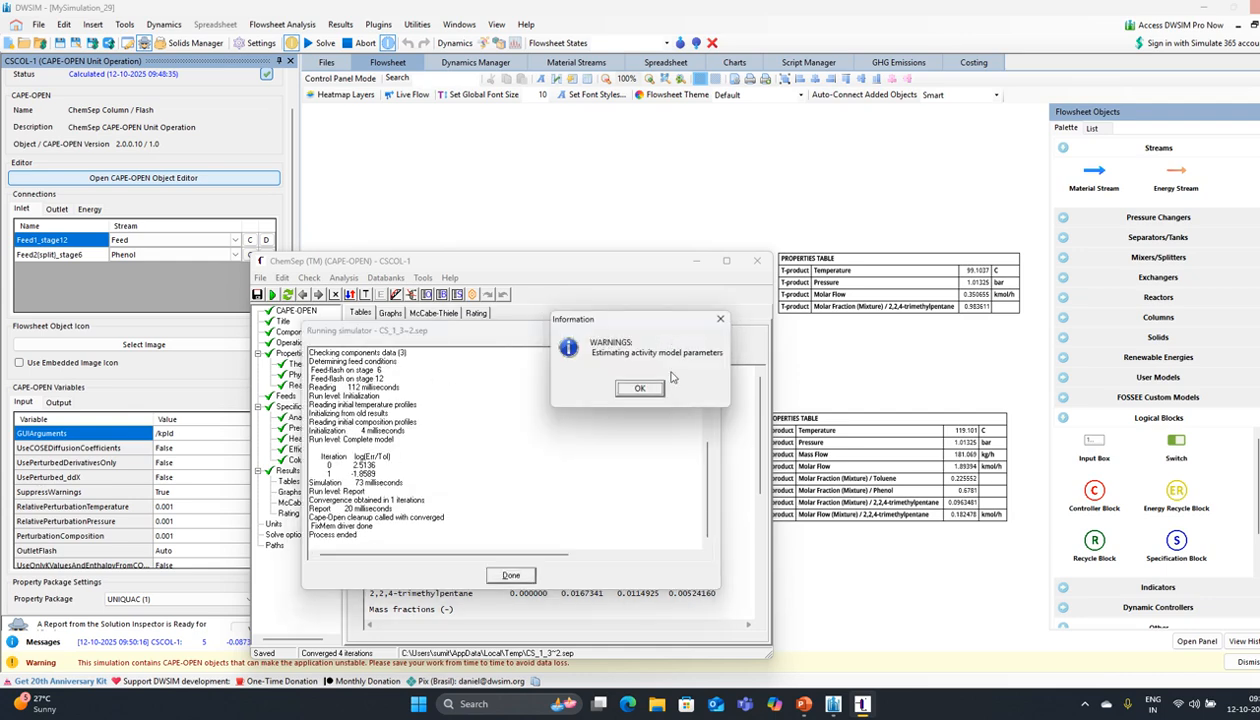
{"action": "left_click", "coordinate": [640, 389]}
{"action": "left_click", "coordinate": [518, 576]}
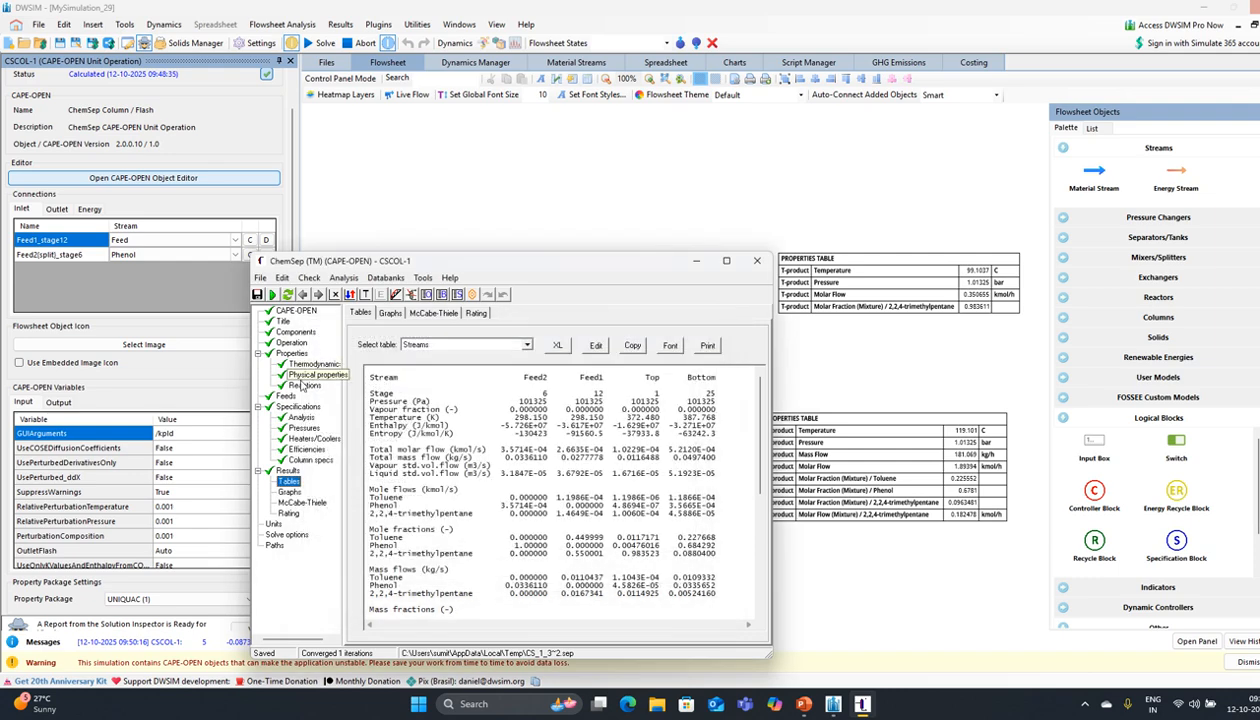
Step: Set the column to 30 stages, letting the feed stages adapt to 7 and 14
{"action": "left_click", "coordinate": [291, 343]}
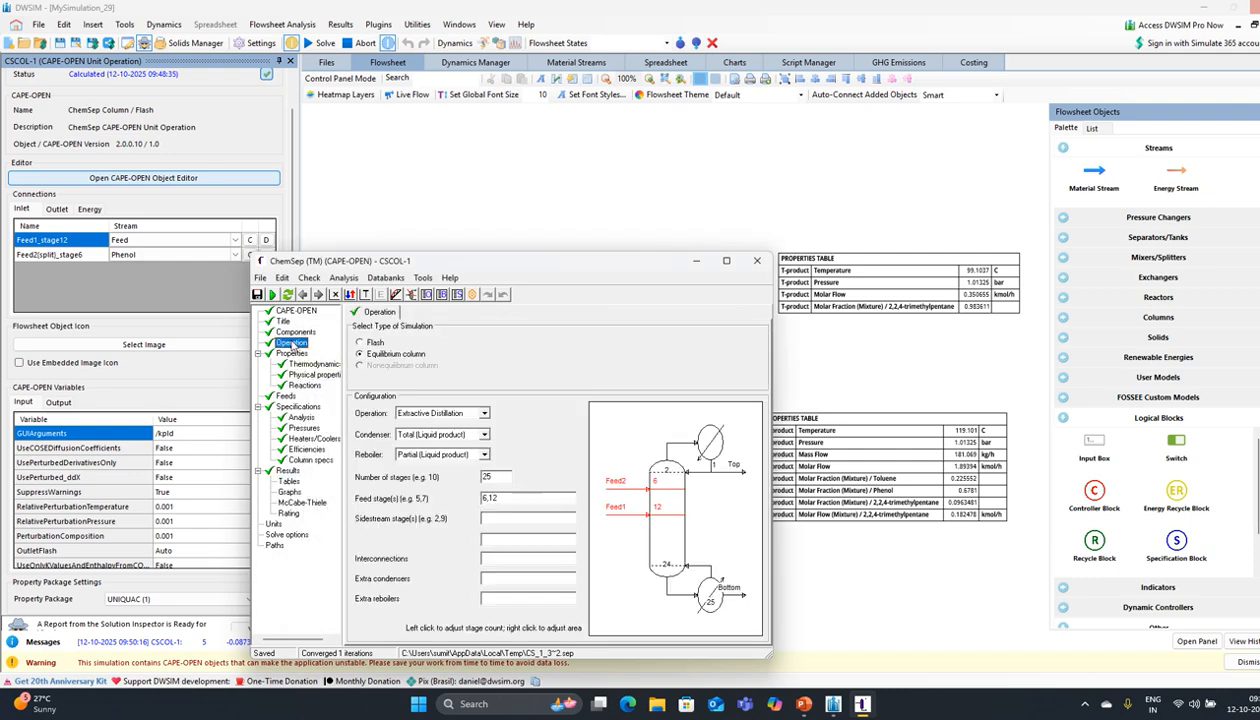
{"action": "double_click", "coordinate": [498, 476]}
{"action": "type", "text": "3"}
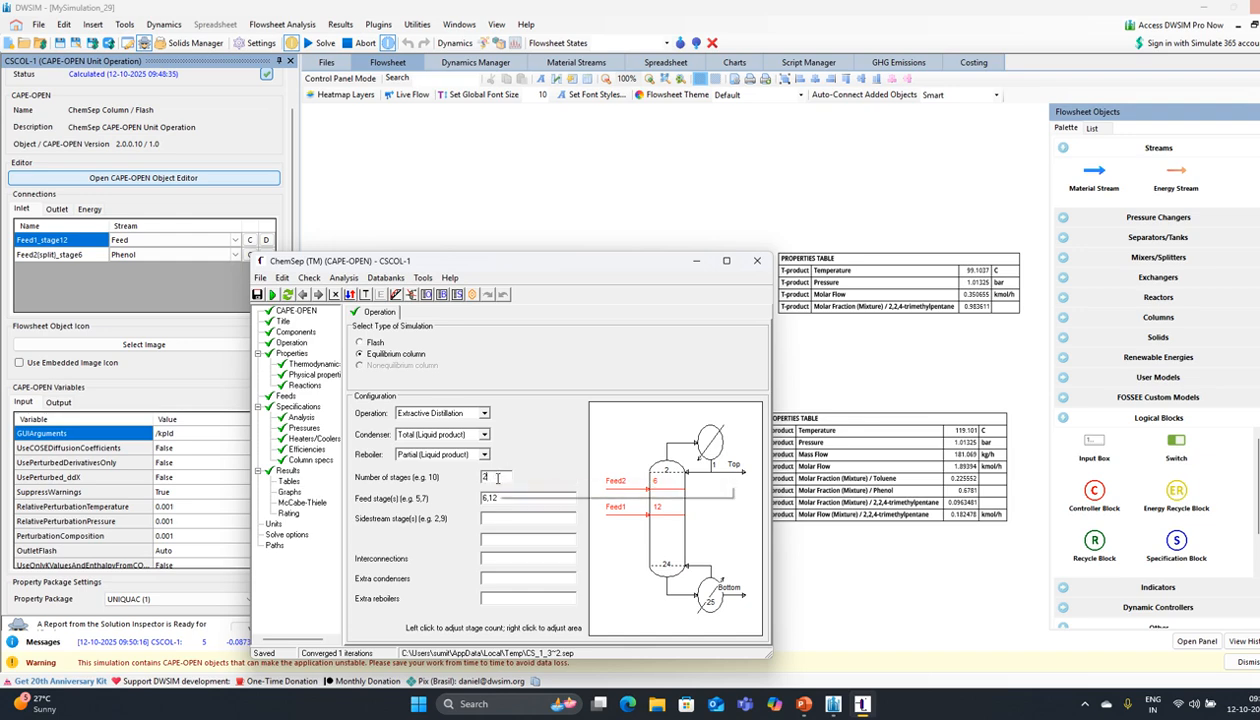
{"action": "type", "text": "0"}
{"action": "key", "text": "Return"}
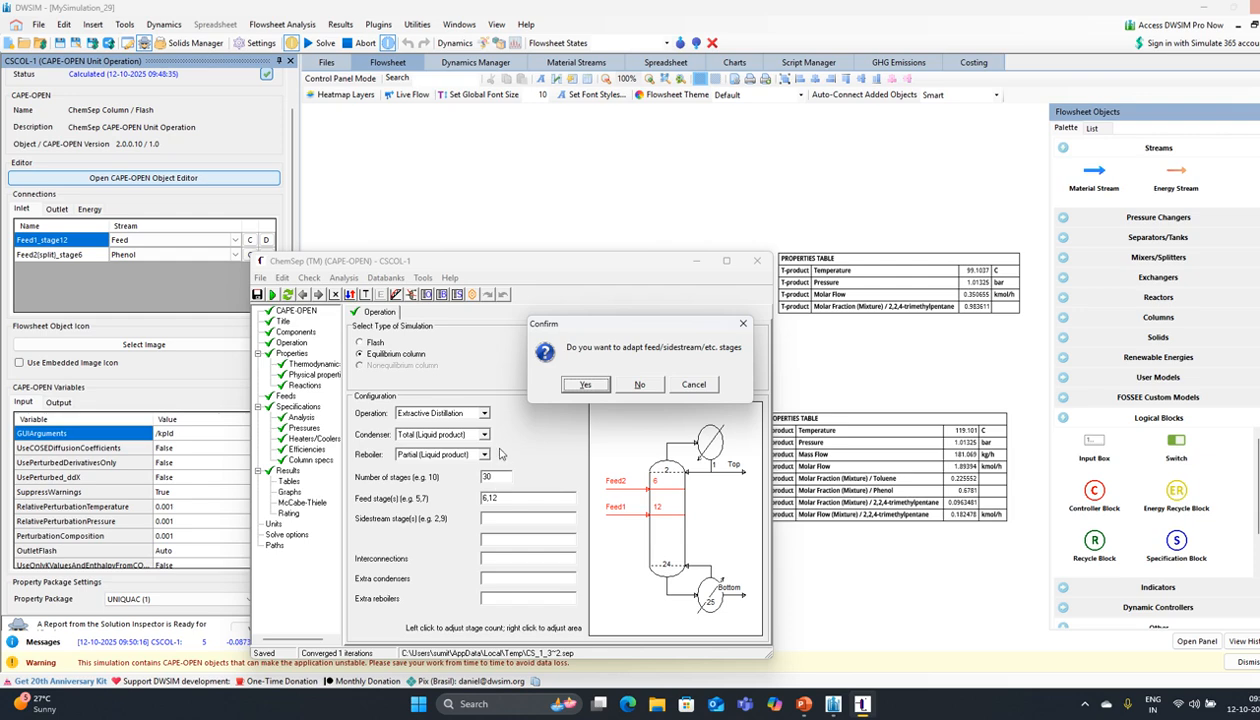
{"action": "left_click", "coordinate": [575, 383]}
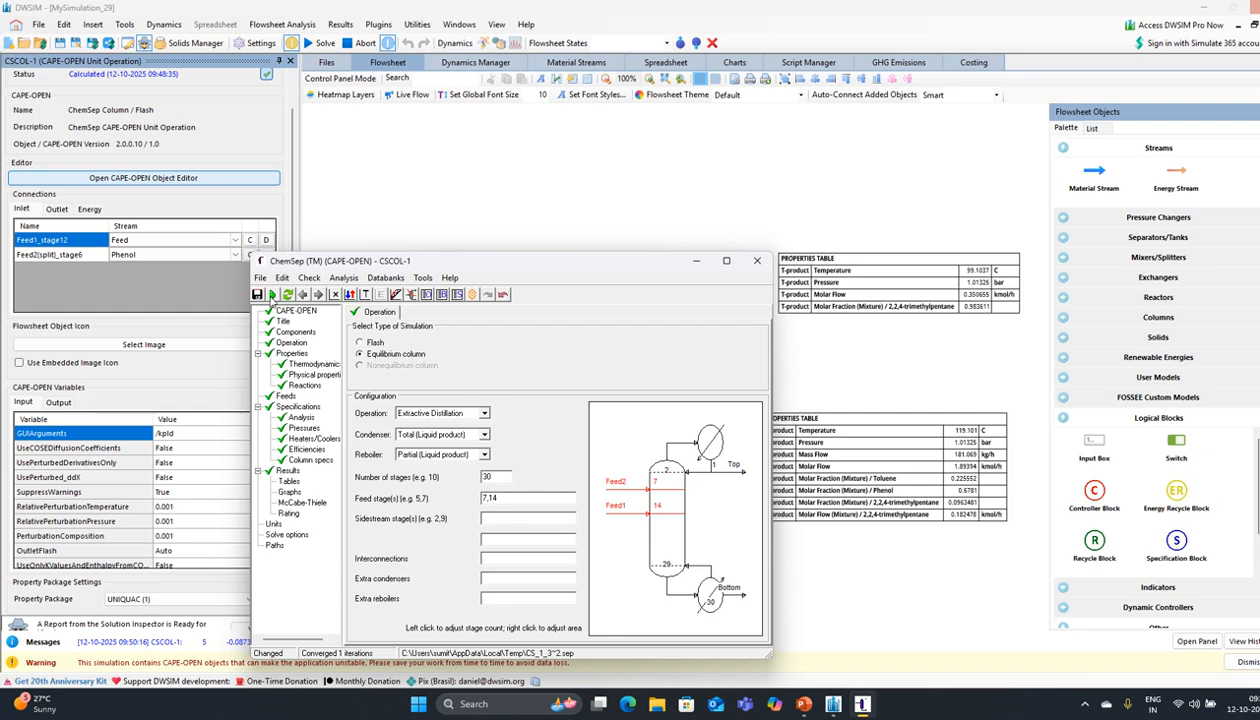
Step: Re-run the 30-stage column, converging in 4 iterations with top trimethylpentane fraction 0.986859
{"action": "left_click", "coordinate": [271, 294]}
{"action": "left_click", "coordinate": [577, 386]}
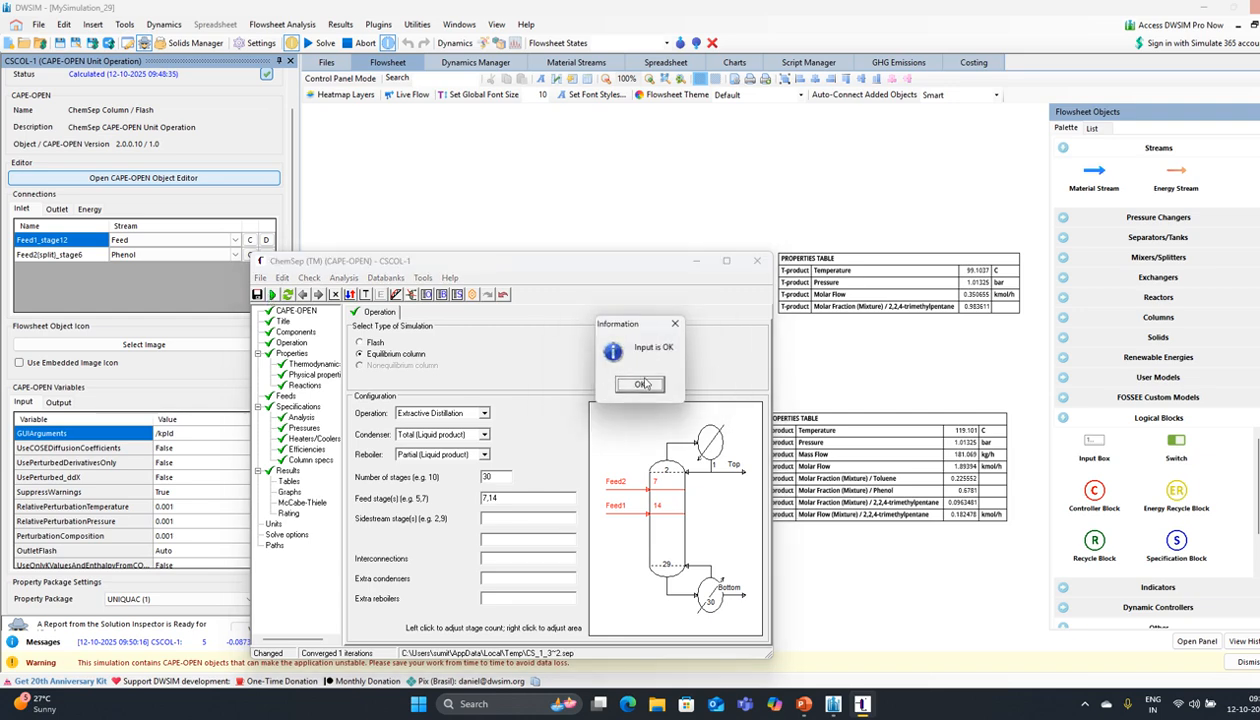
{"action": "left_click", "coordinate": [645, 384]}
{"action": "left_click", "coordinate": [576, 386]}
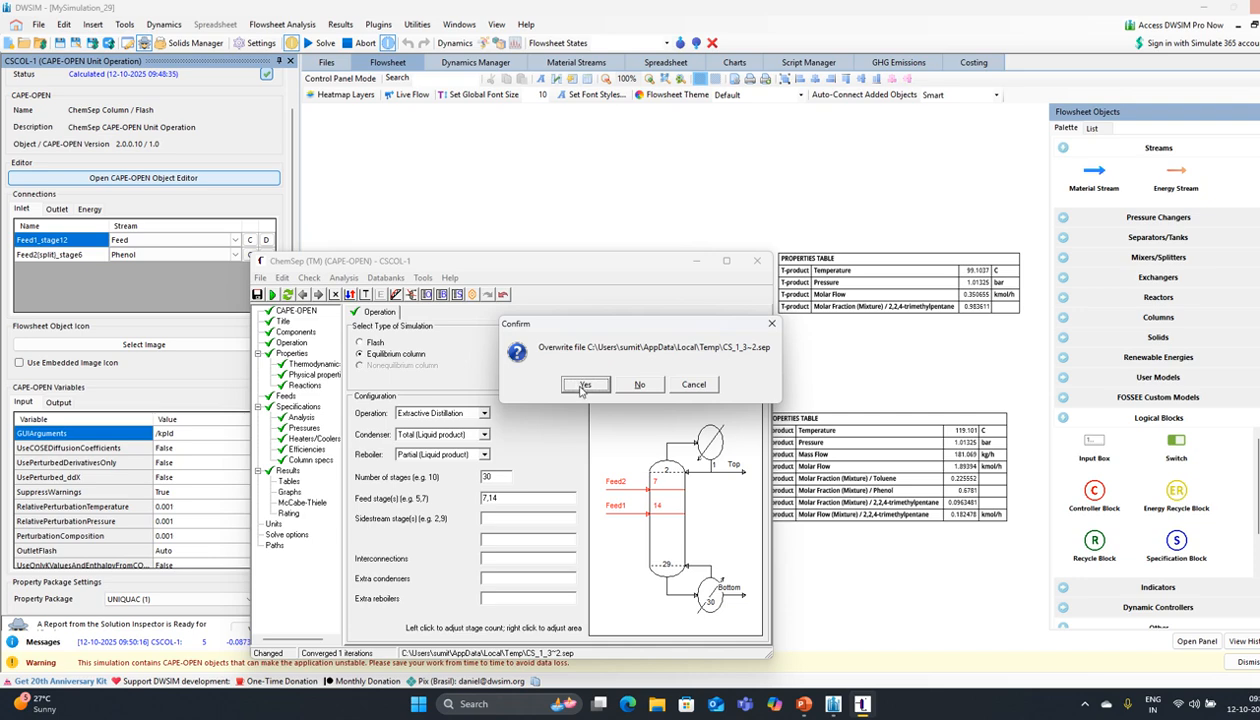
{"action": "left_click", "coordinate": [583, 387]}
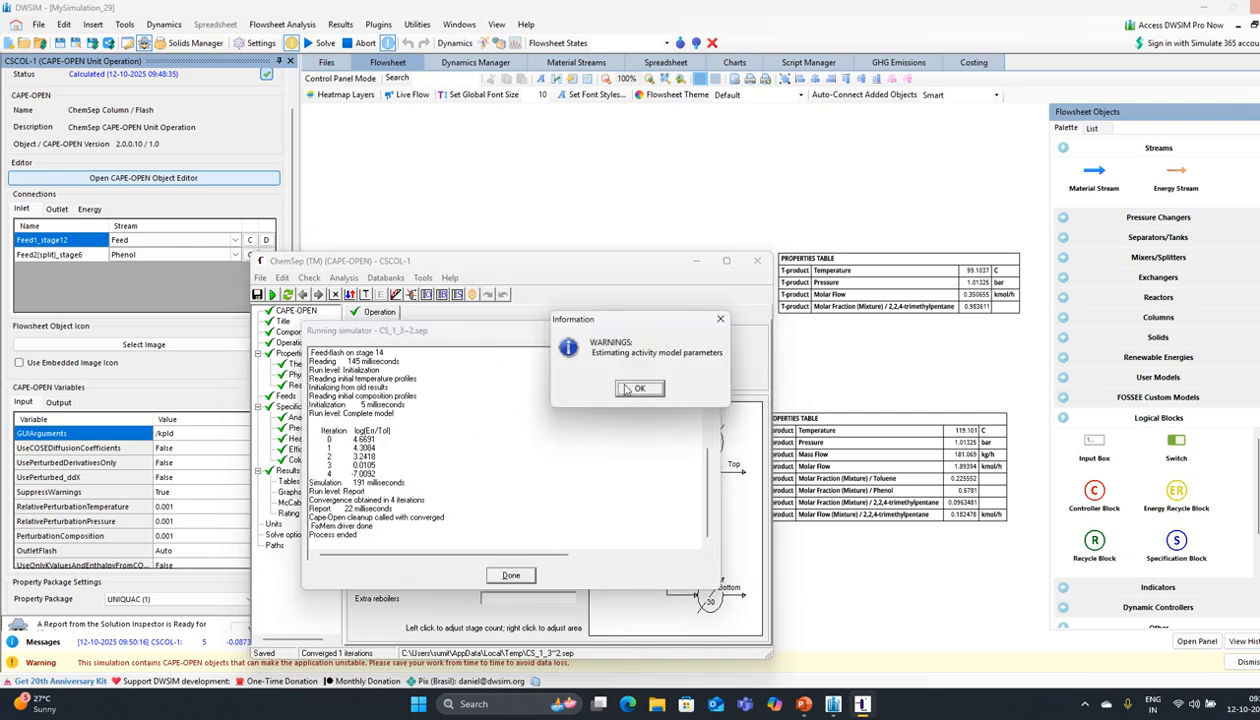
{"action": "left_click", "coordinate": [627, 389]}
{"action": "left_click", "coordinate": [508, 576]}
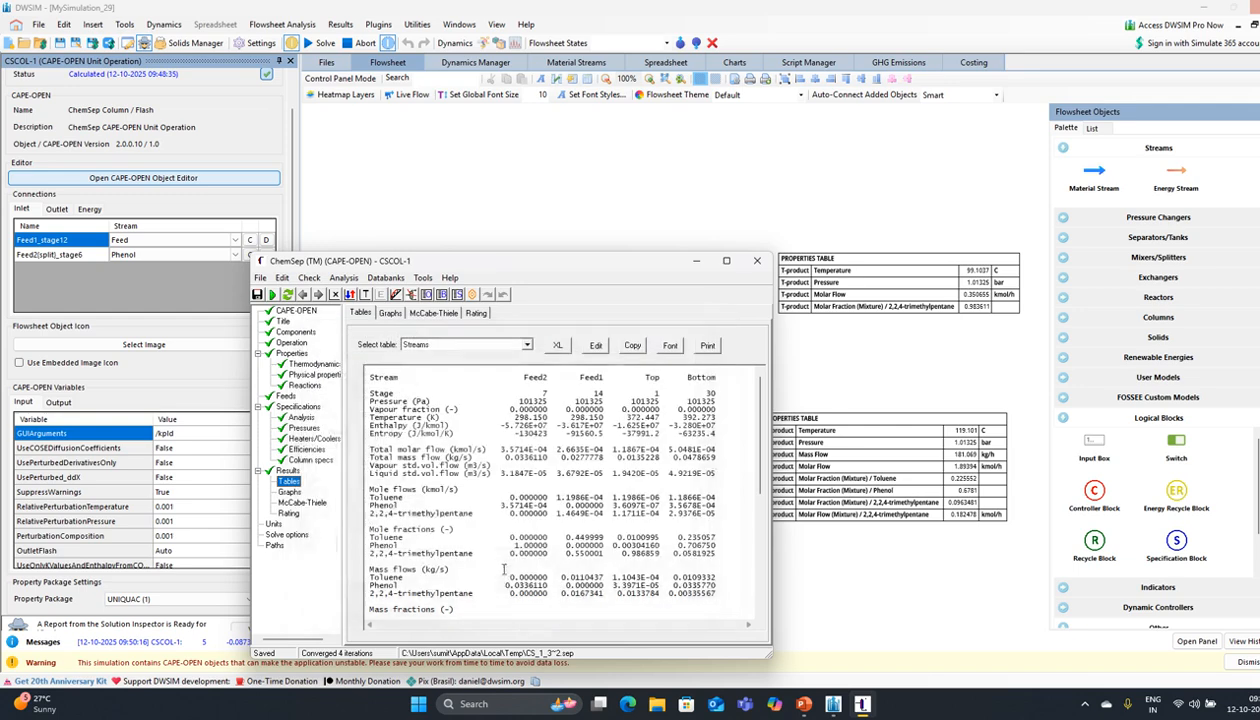
{"action": "left_click", "coordinate": [290, 342]}
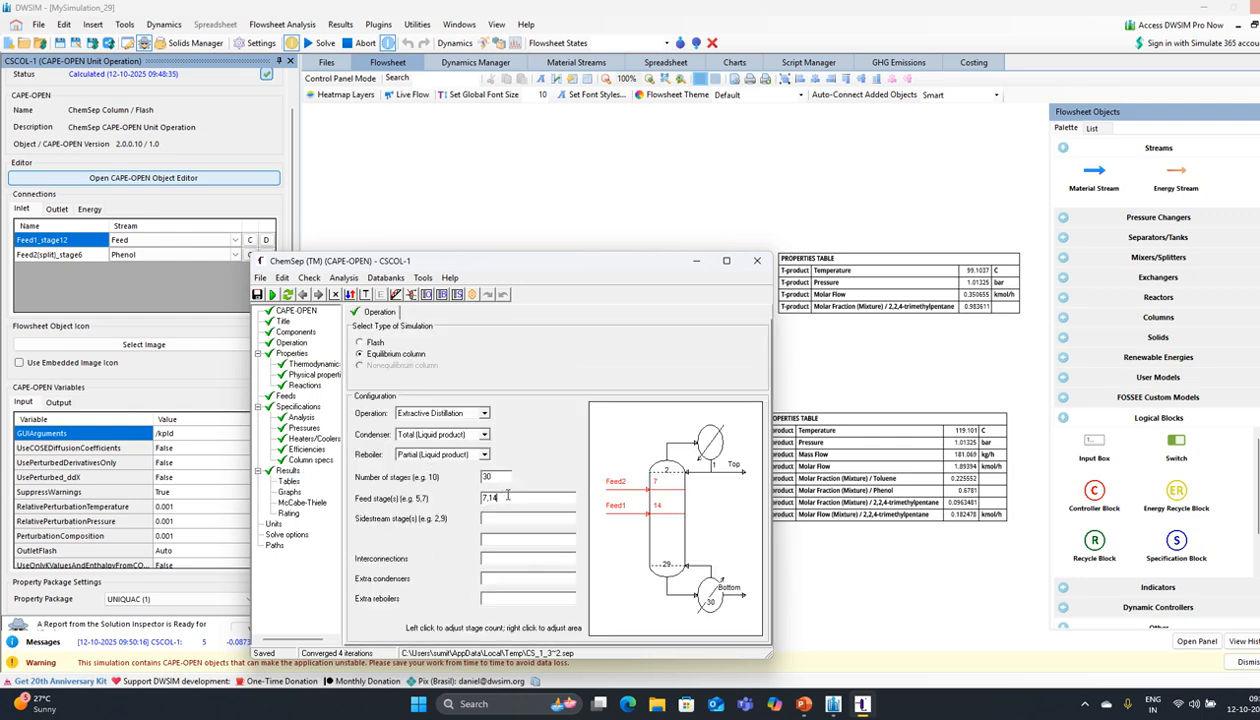
Step: Change feed stages from 7,14 to 7,20 and re-run, reaching about 0.9888 top trimethylpentane
{"action": "key", "text": "BackSpace"}
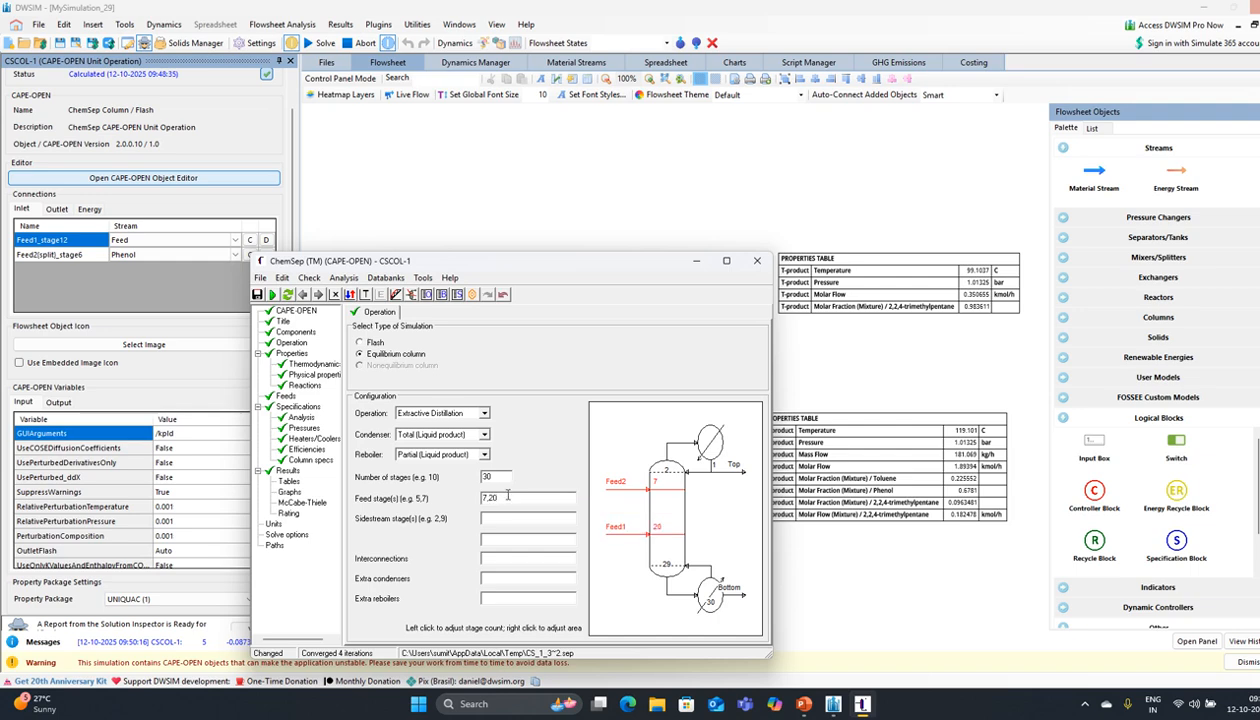
{"action": "left_click", "coordinate": [271, 294]}
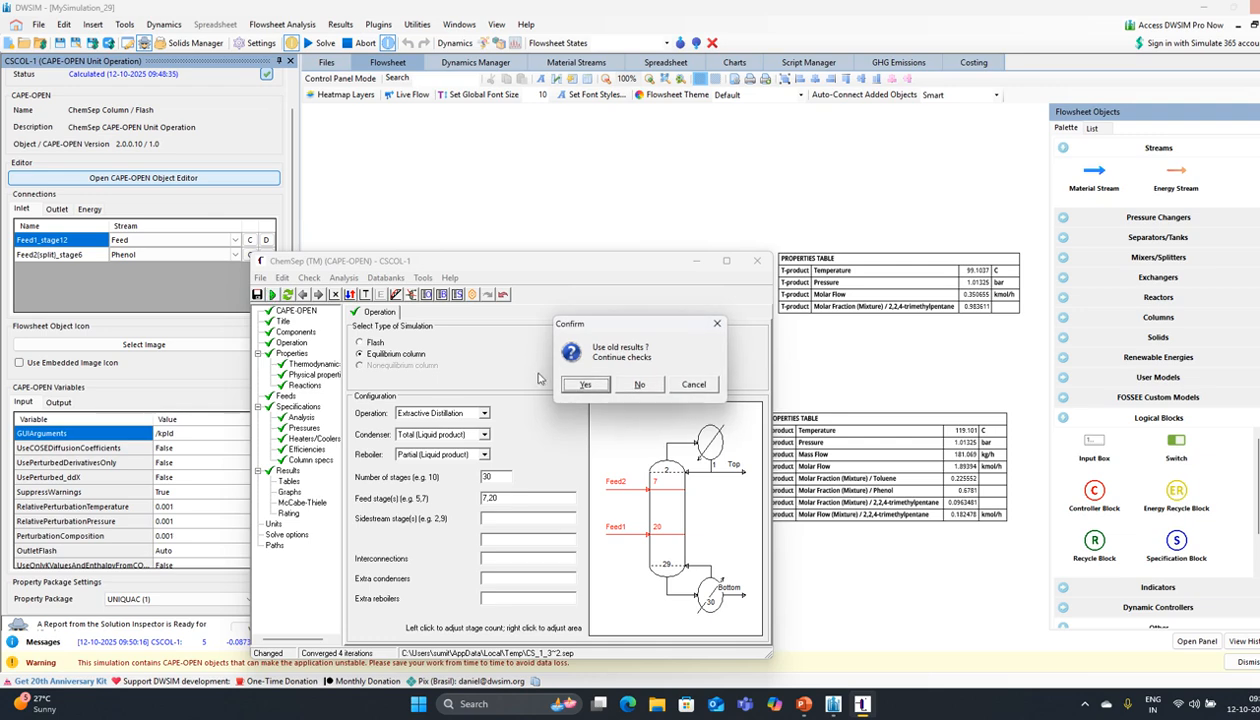
{"action": "left_click", "coordinate": [588, 387]}
{"action": "left_click", "coordinate": [621, 385]}
{"action": "left_click", "coordinate": [582, 385]}
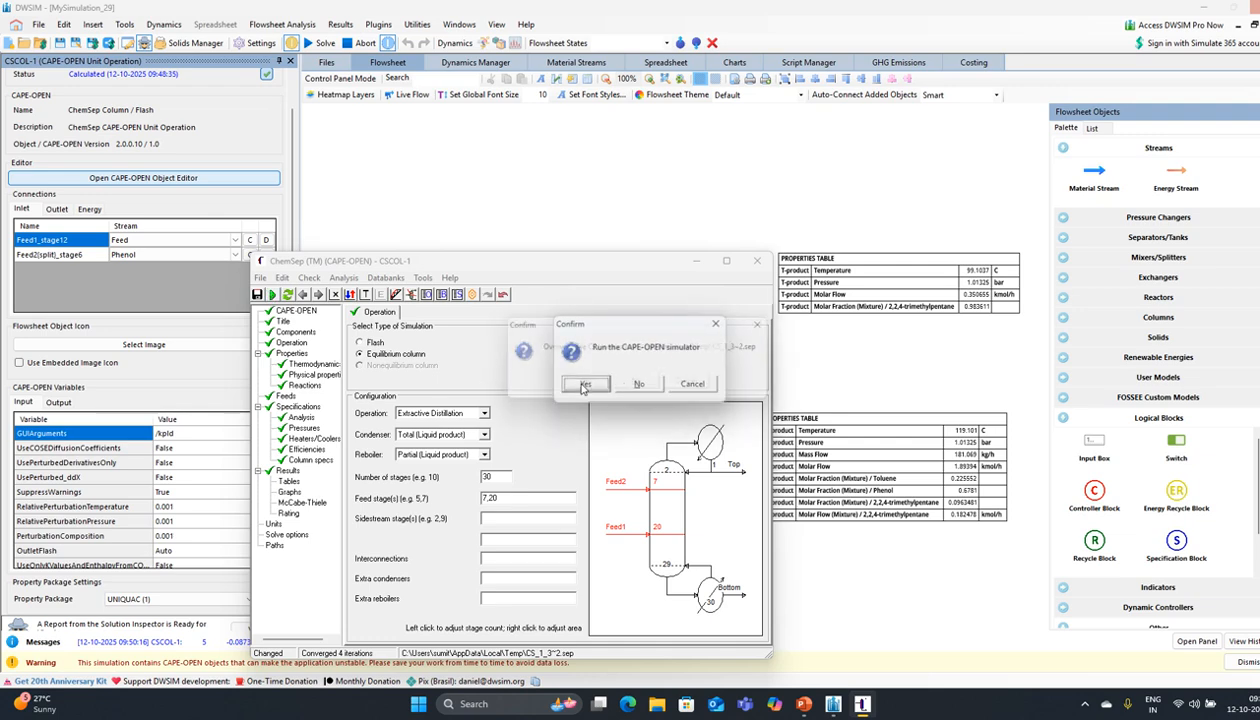
{"action": "left_click", "coordinate": [581, 385]}
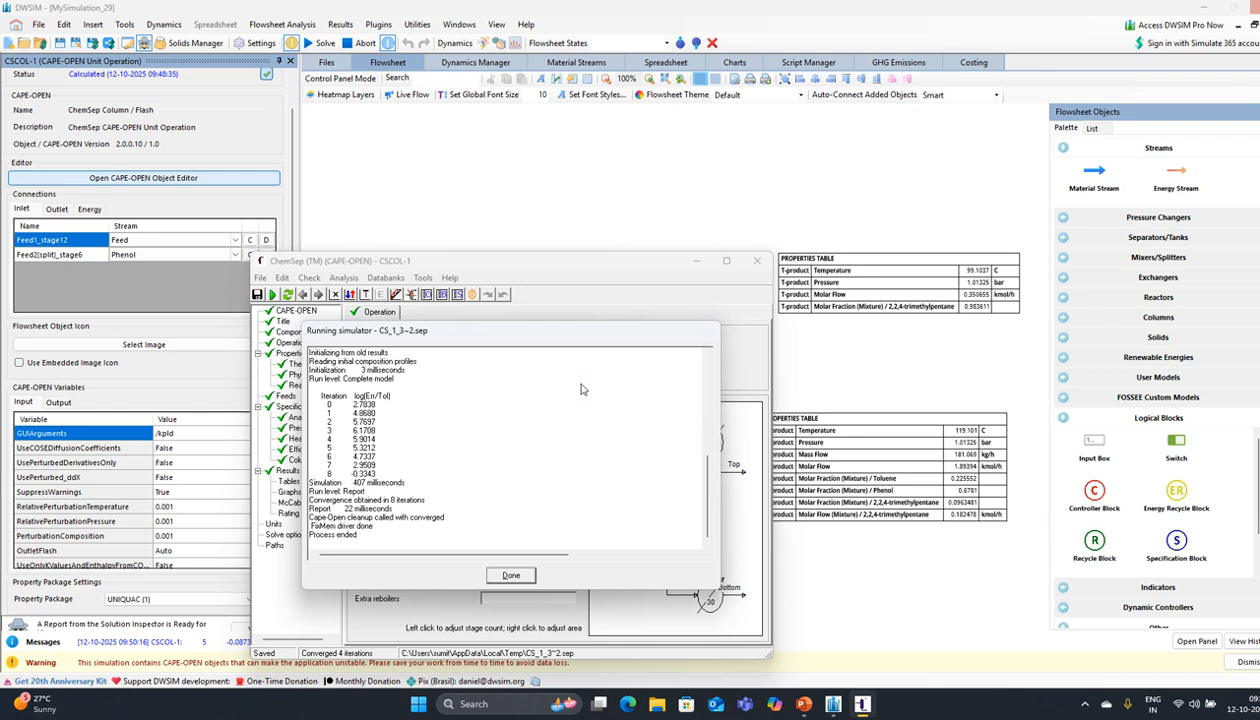
{"action": "left_click", "coordinate": [630, 392]}
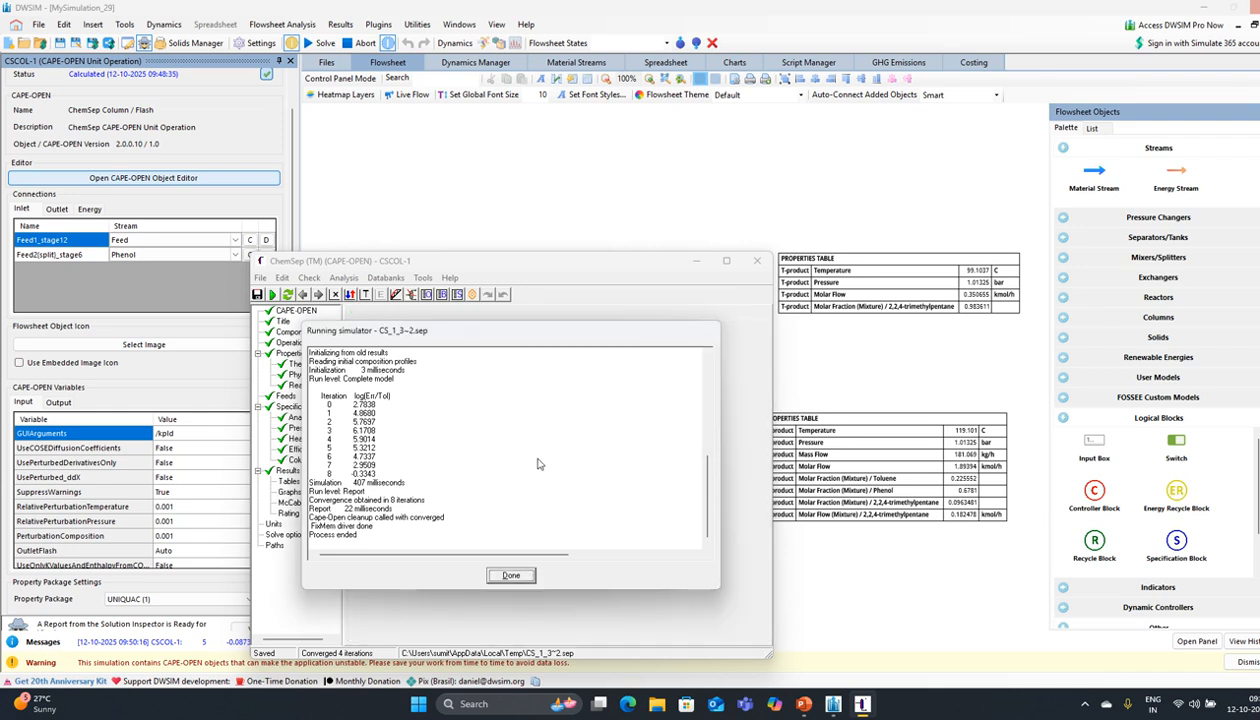
{"action": "left_click", "coordinate": [511, 576]}
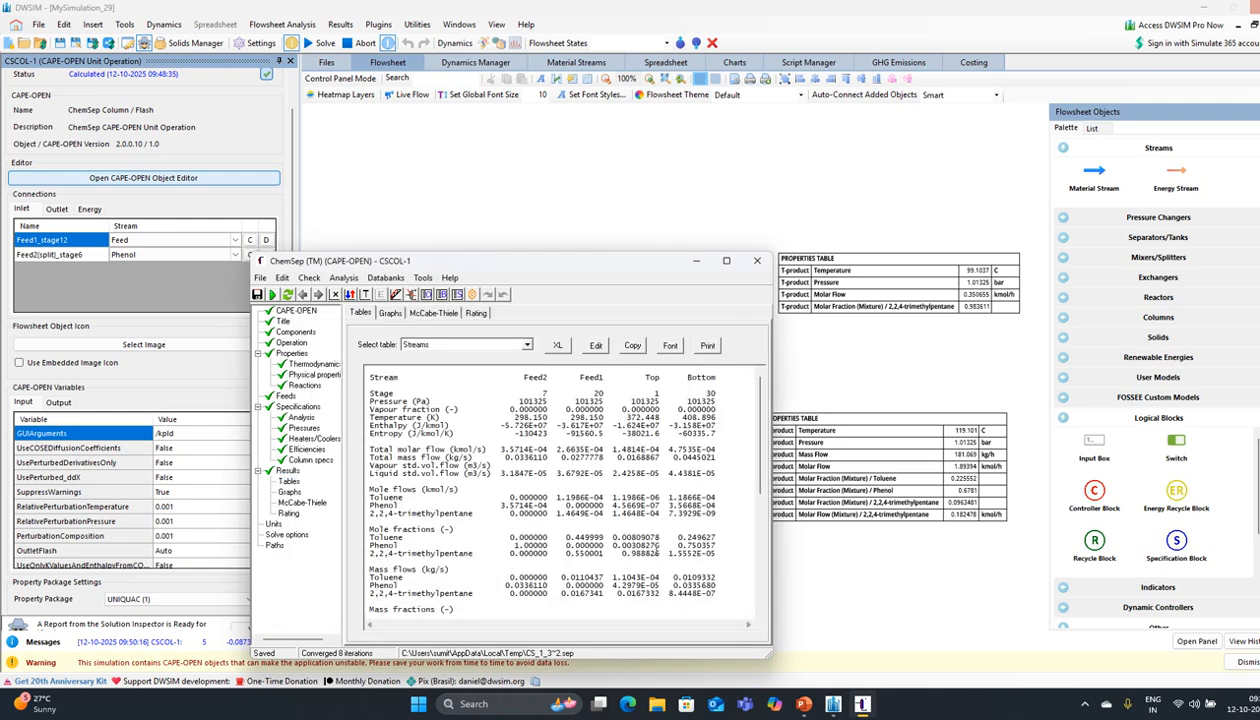
{"action": "left_click", "coordinate": [285, 354]}
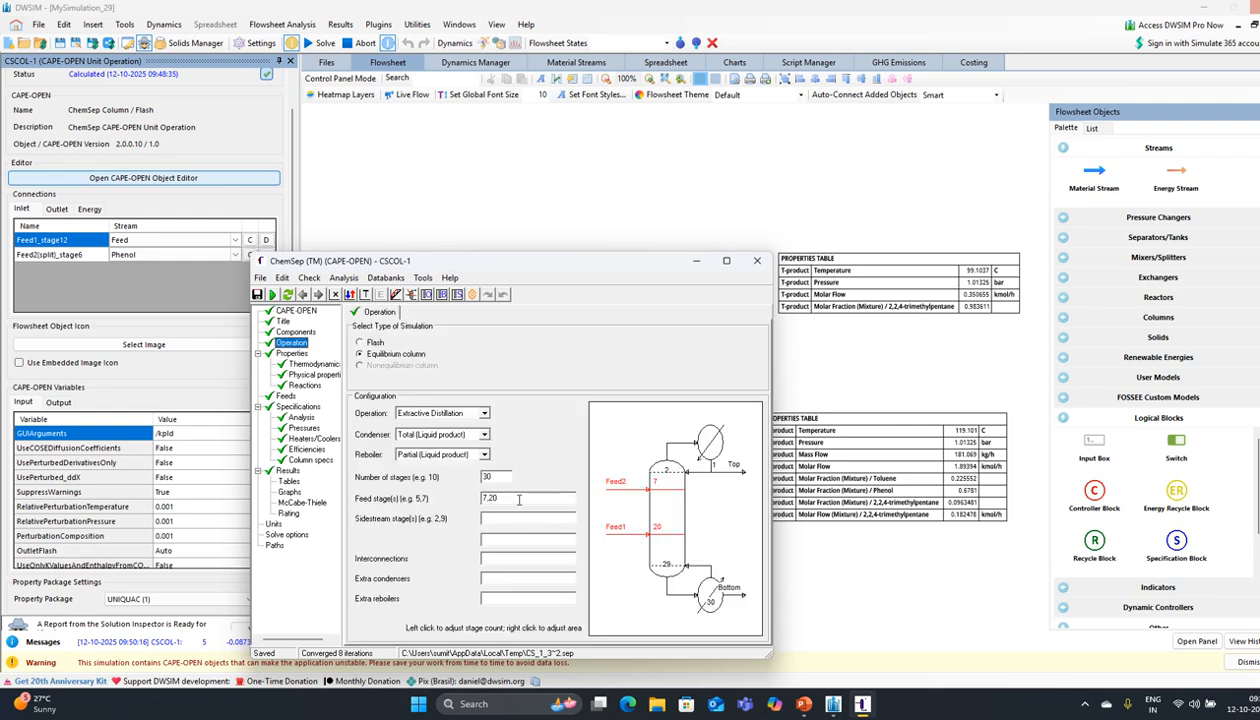
Step: Change the feed stages from 7,20 to 7,24
{"action": "left_click", "coordinate": [519, 499]}
{"action": "key", "text": "BackSpace"}
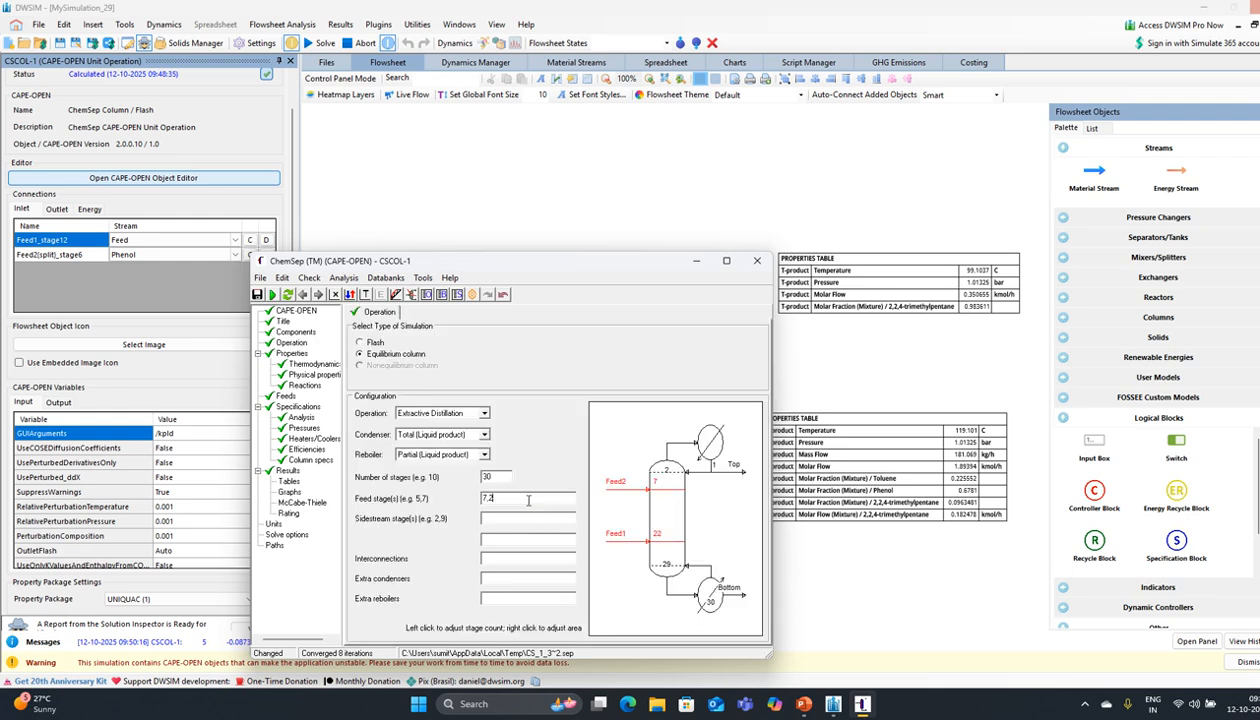
{"action": "type", "text": "4"}
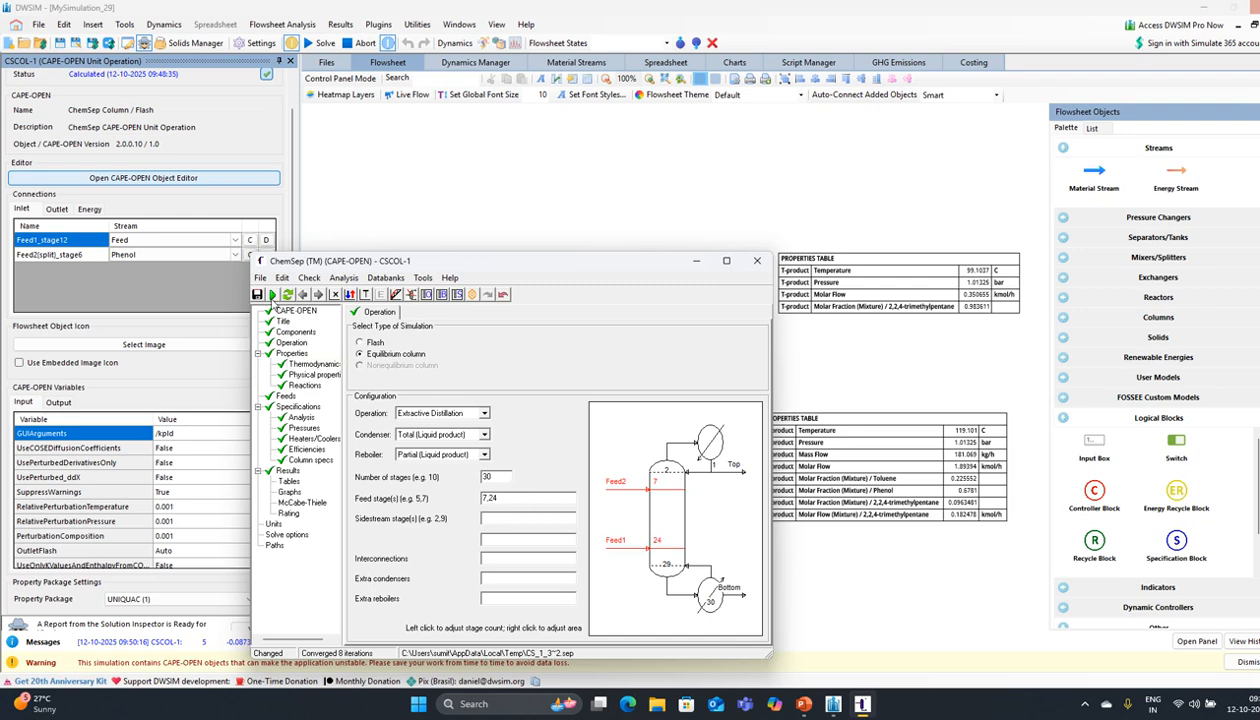
Step: Re-run the column, converging in 4 iterations with top trimethylpentane fraction 0.98882, and check the analysis
{"action": "left_click", "coordinate": [272, 300]}
{"action": "left_click", "coordinate": [576, 389]}
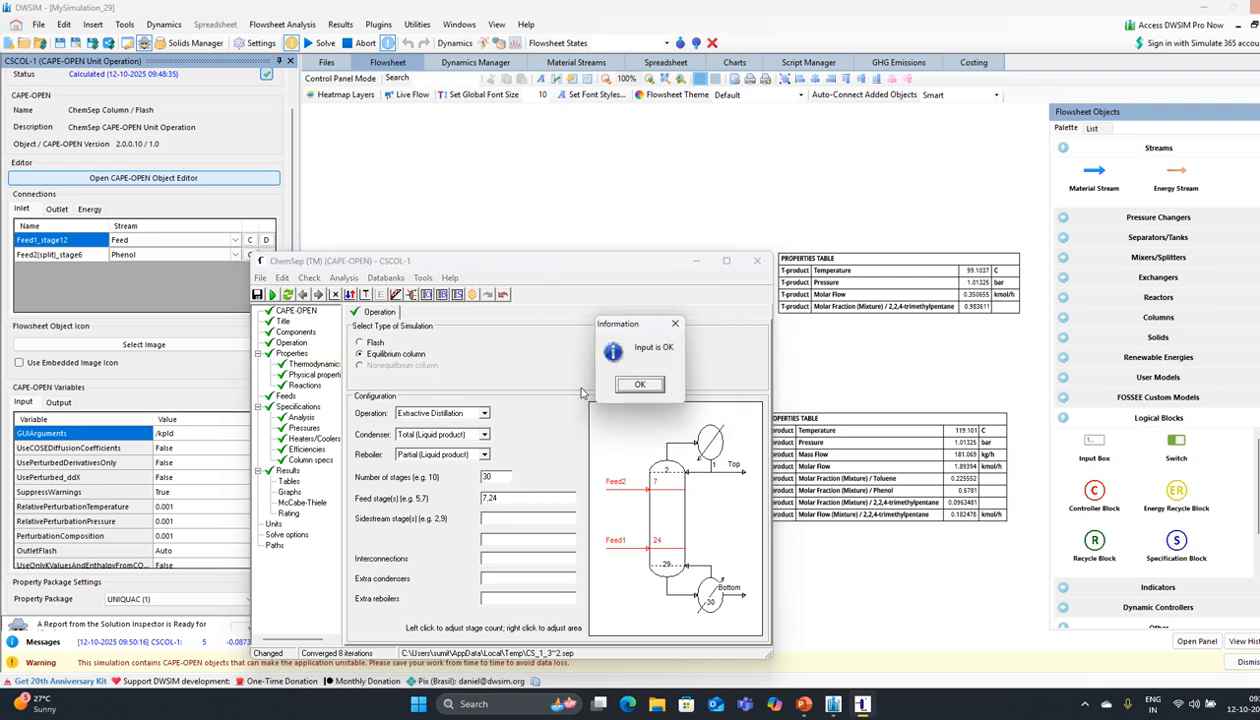
{"action": "left_click", "coordinate": [640, 385]}
{"action": "left_click", "coordinate": [598, 388]}
{"action": "left_click", "coordinate": [598, 388]}
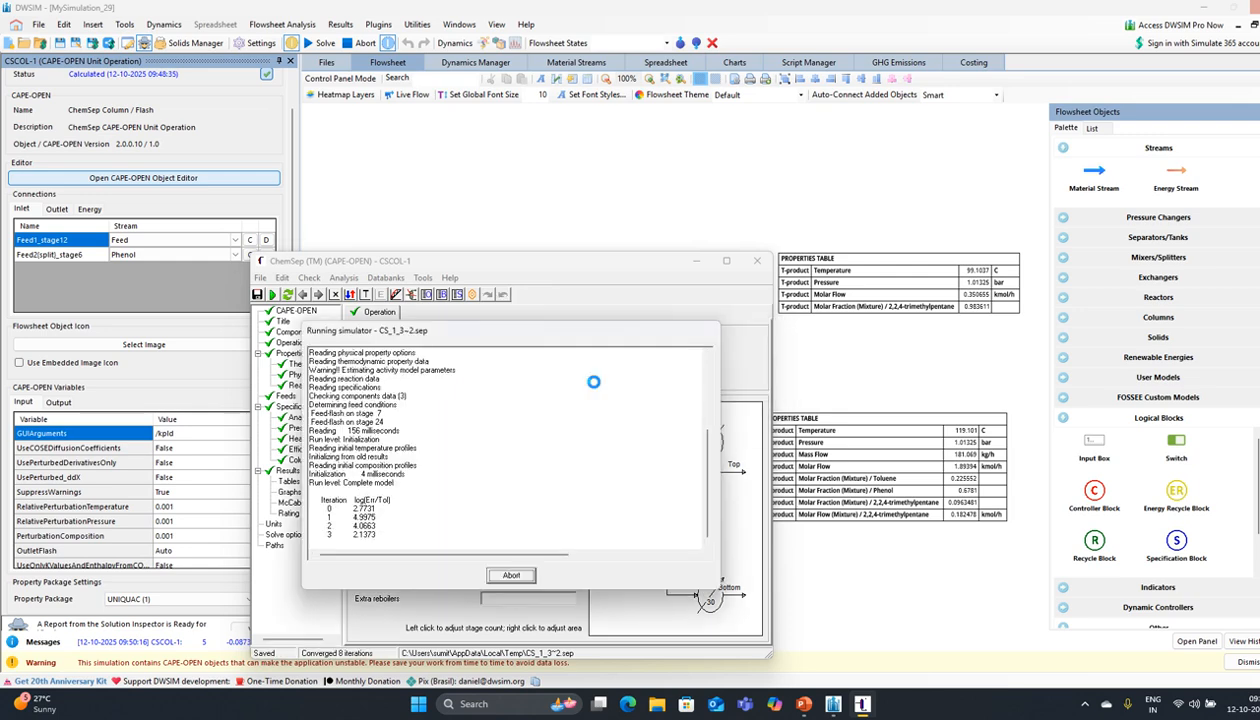
{"action": "left_click", "coordinate": [643, 388]}
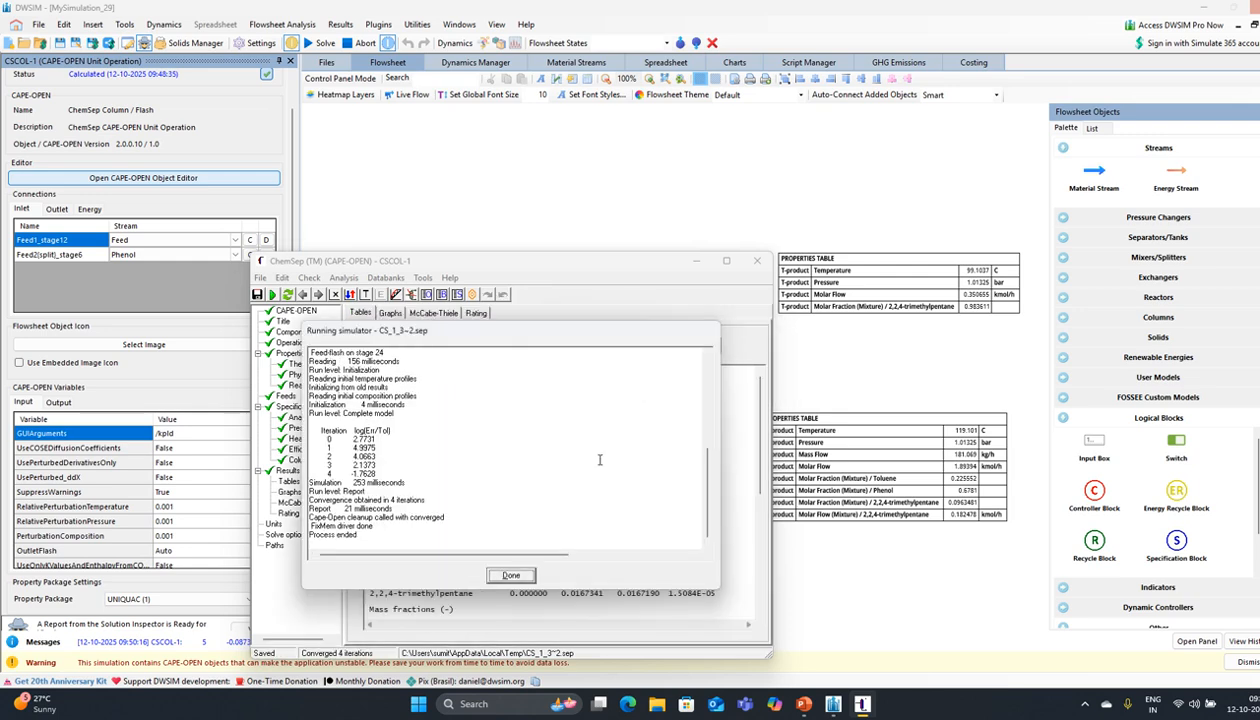
{"action": "left_click", "coordinate": [529, 575]}
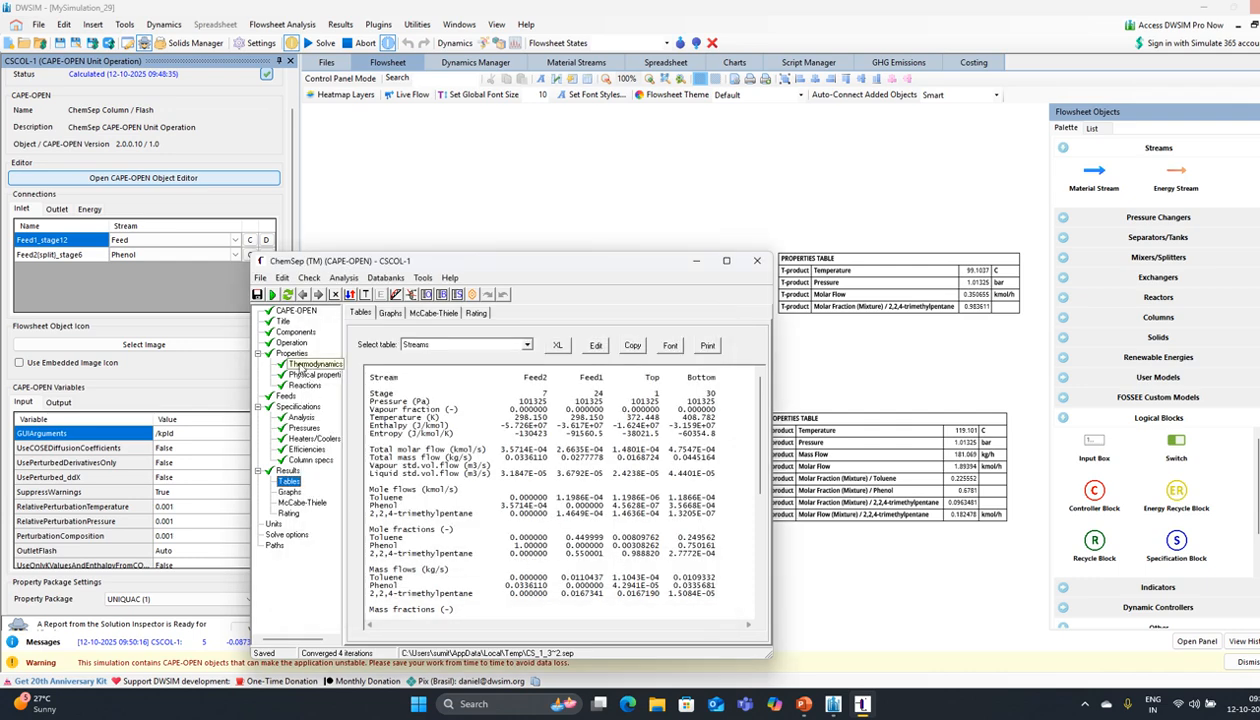
{"action": "left_click", "coordinate": [300, 413]}
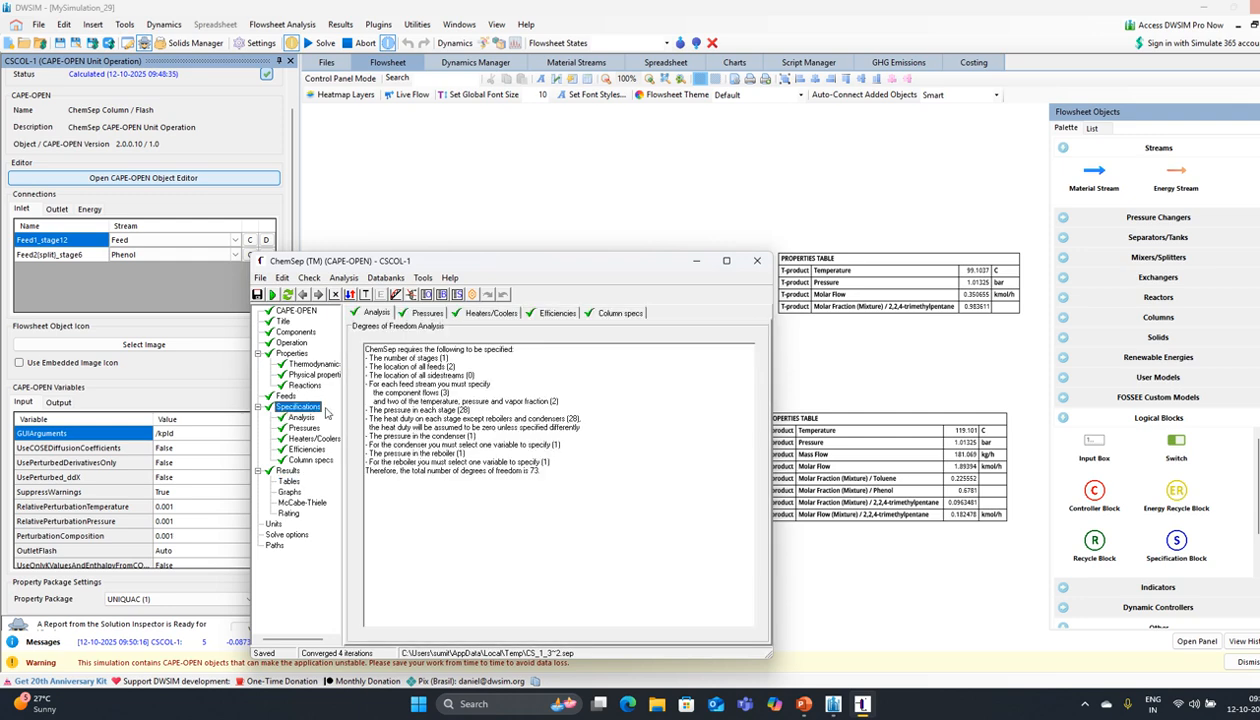
{"action": "left_click", "coordinate": [289, 343]}
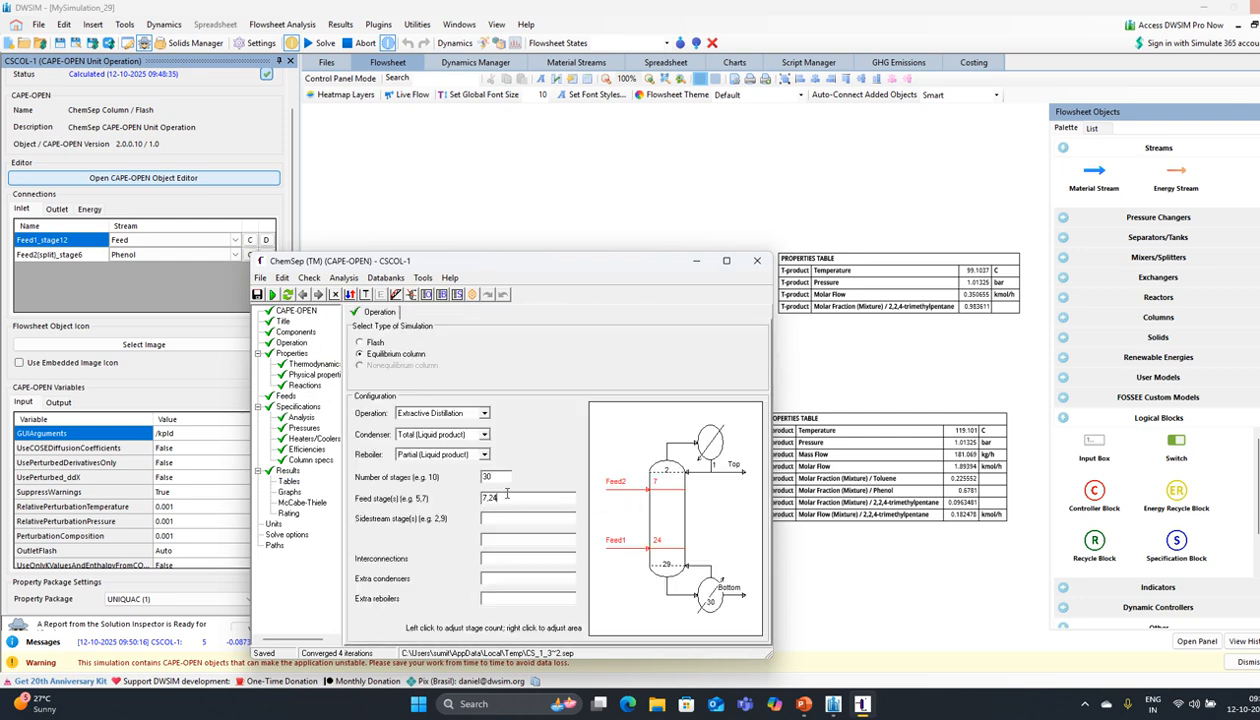
Step: Return the main feed to stage 20 and set the reflux ratio to 2.5
{"action": "key", "text": "BackSpace"}
{"action": "key", "text": "Return"}
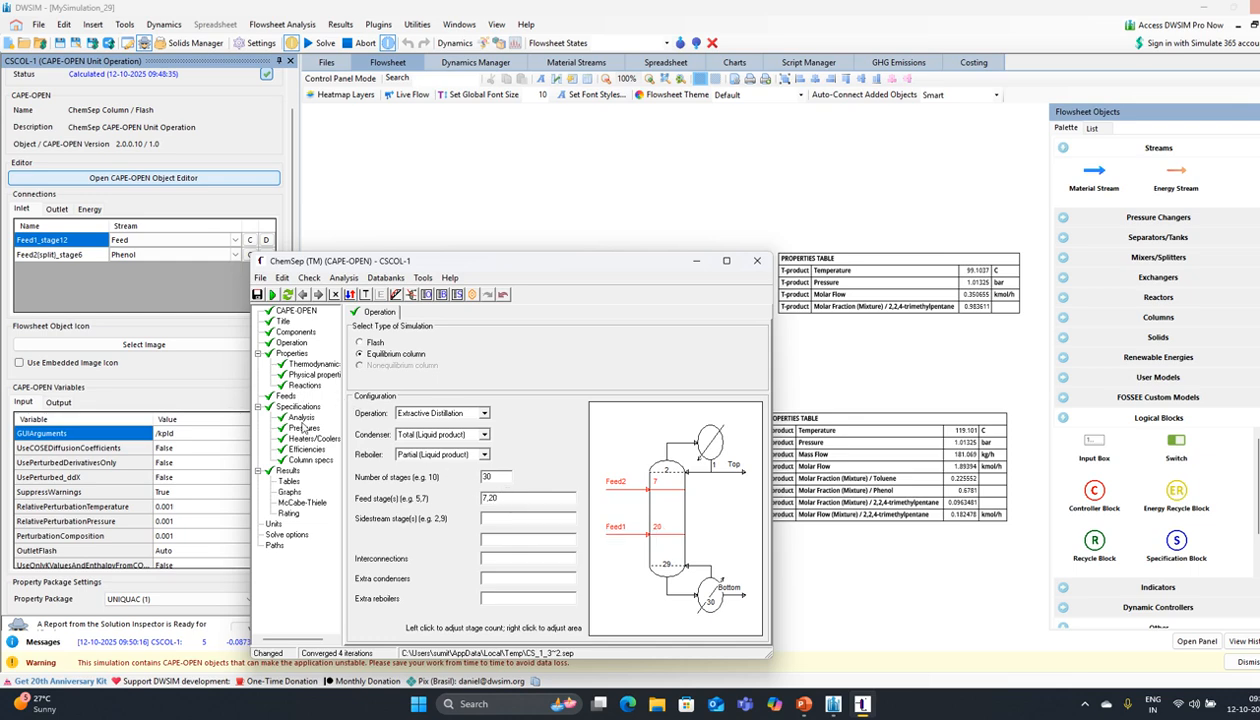
{"action": "left_click", "coordinate": [315, 463]}
{"action": "left_click", "coordinate": [628, 366]}
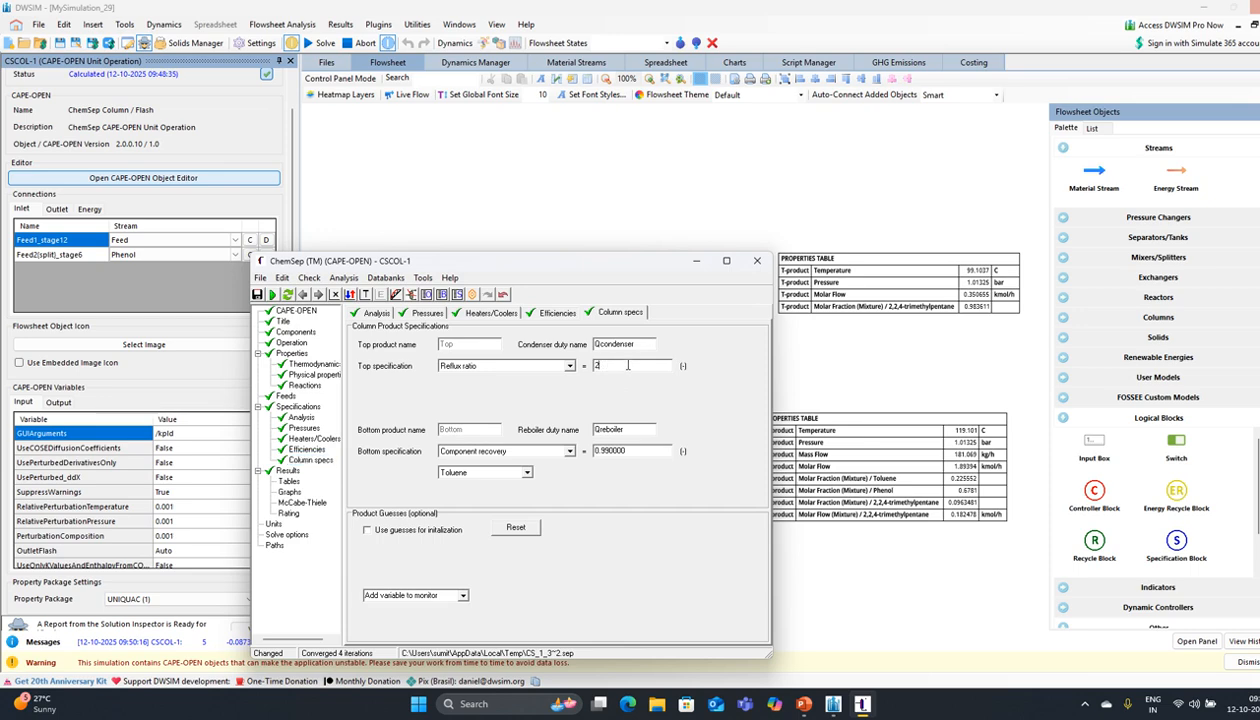
{"action": "type", "text": ".5"}
{"action": "key", "text": "Return"}
Step: Re-run the column, converging in 4 iterations with top trimethylpentane fraction 0.98938
{"action": "left_click", "coordinate": [271, 294]}
{"action": "left_click", "coordinate": [577, 384]}
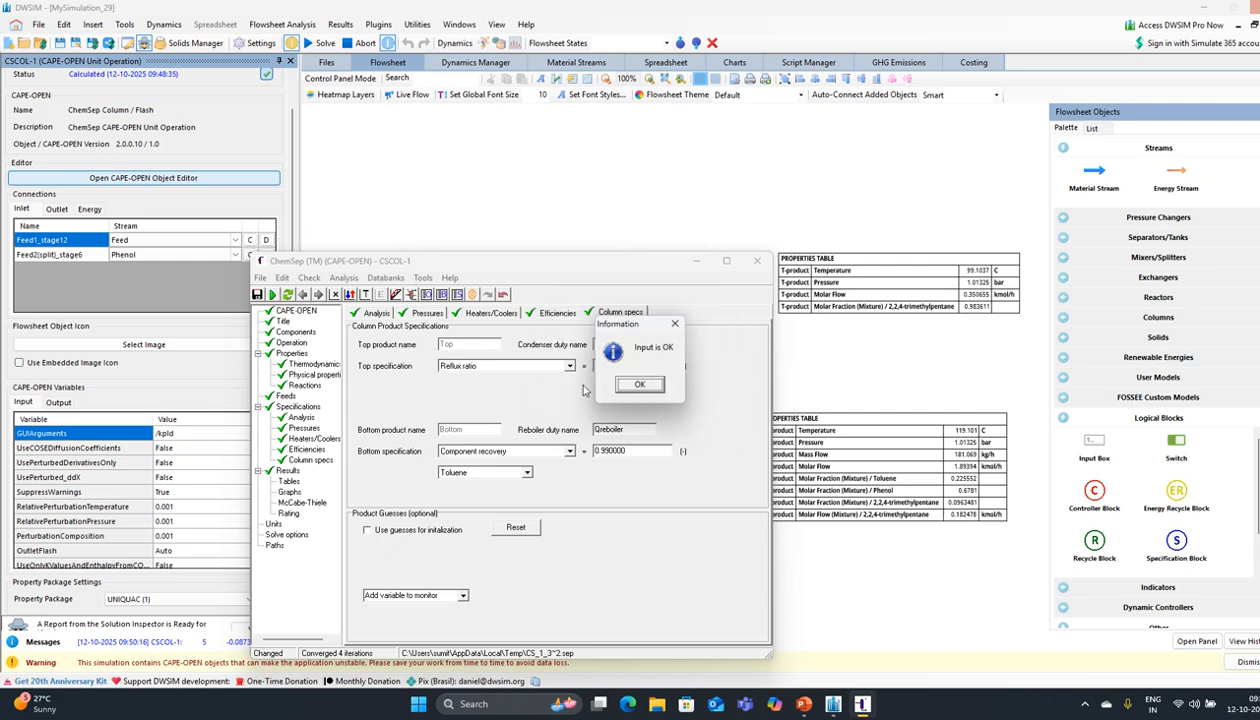
{"action": "left_click", "coordinate": [636, 384]}
{"action": "left_click", "coordinate": [586, 391]}
{"action": "left_click", "coordinate": [596, 391]}
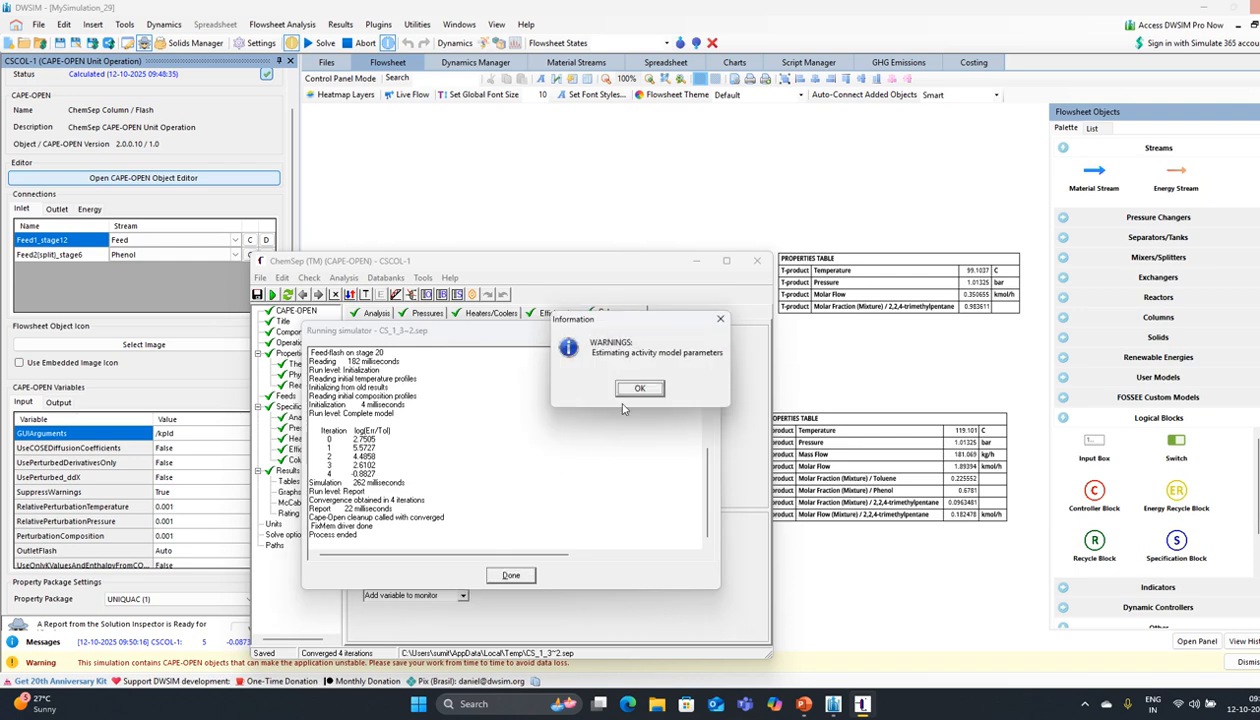
{"action": "left_click", "coordinate": [618, 389]}
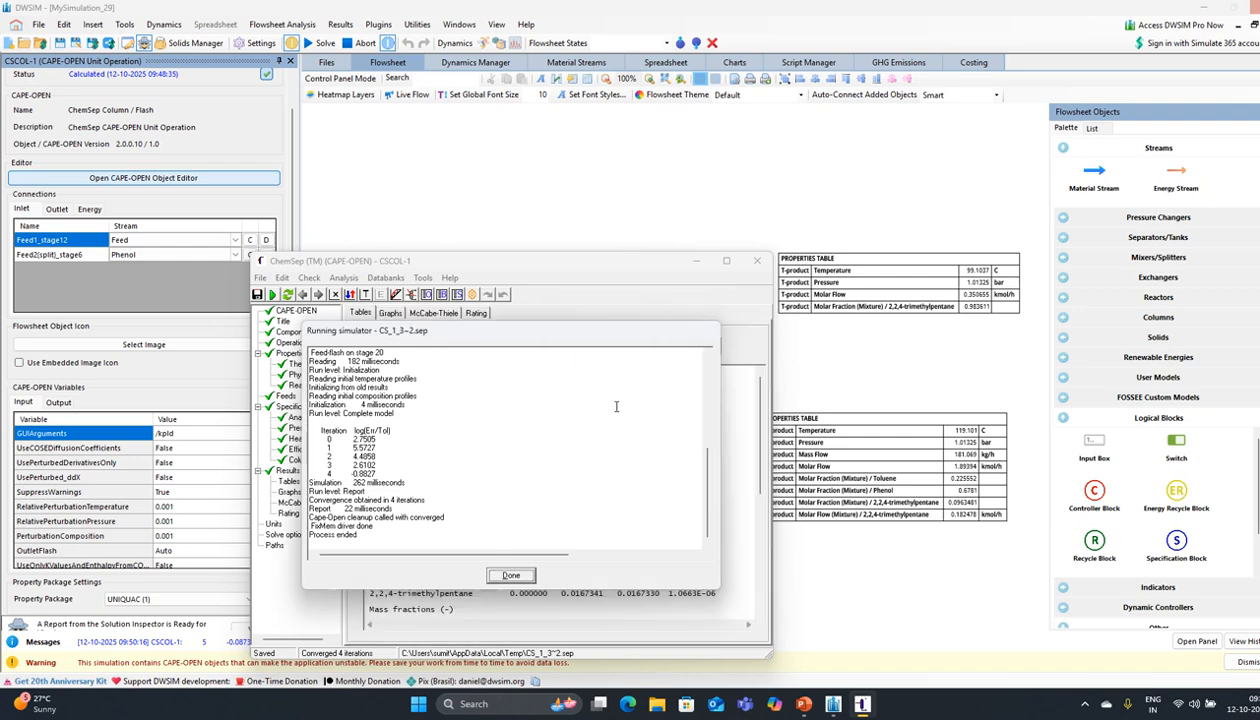
{"action": "left_click", "coordinate": [530, 573]}
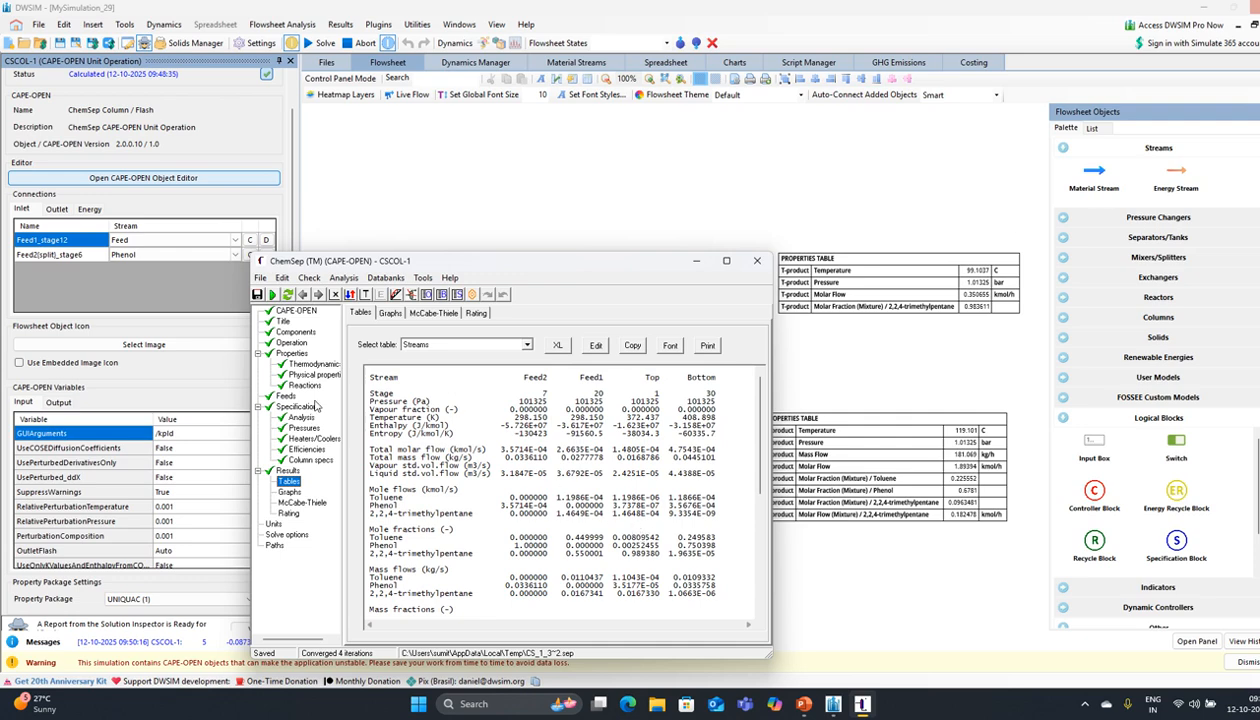
{"action": "left_click", "coordinate": [291, 342]}
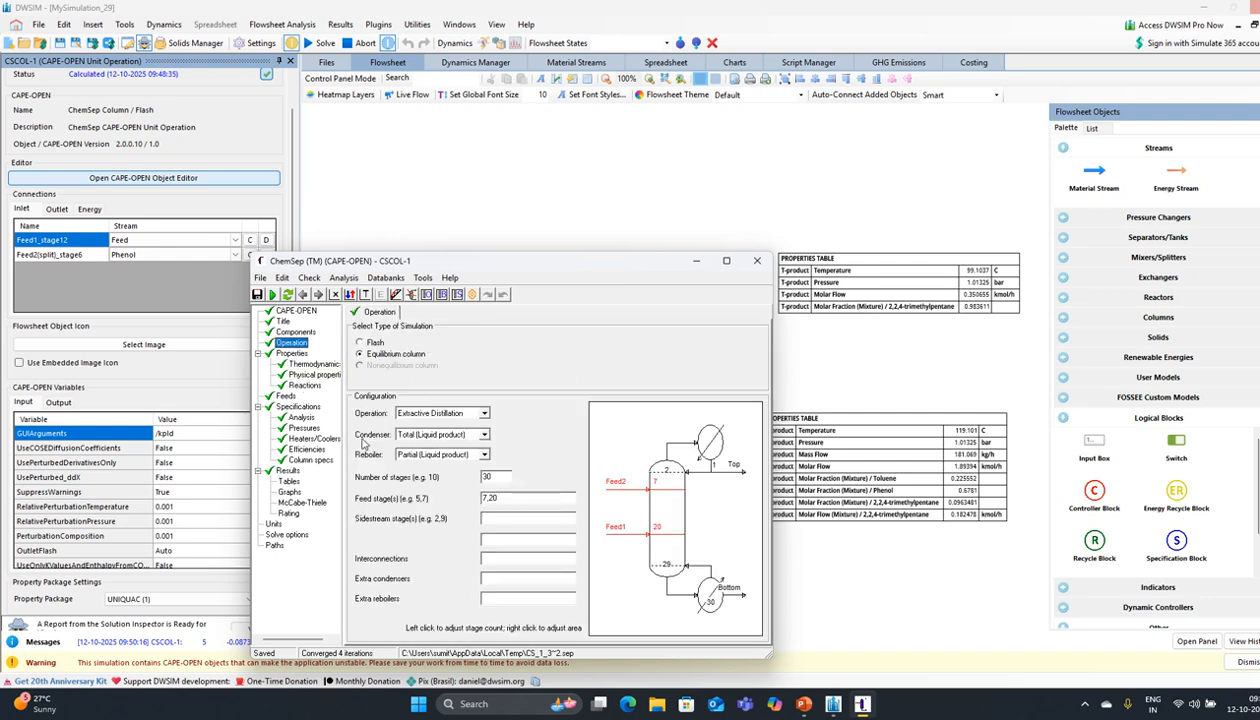
Step: Change feed stages to 6,20 and re-run, converging in 6 iterations with top purity 0.987734
{"action": "left_click", "coordinate": [486, 477]}
{"action": "type", "text": "30"}
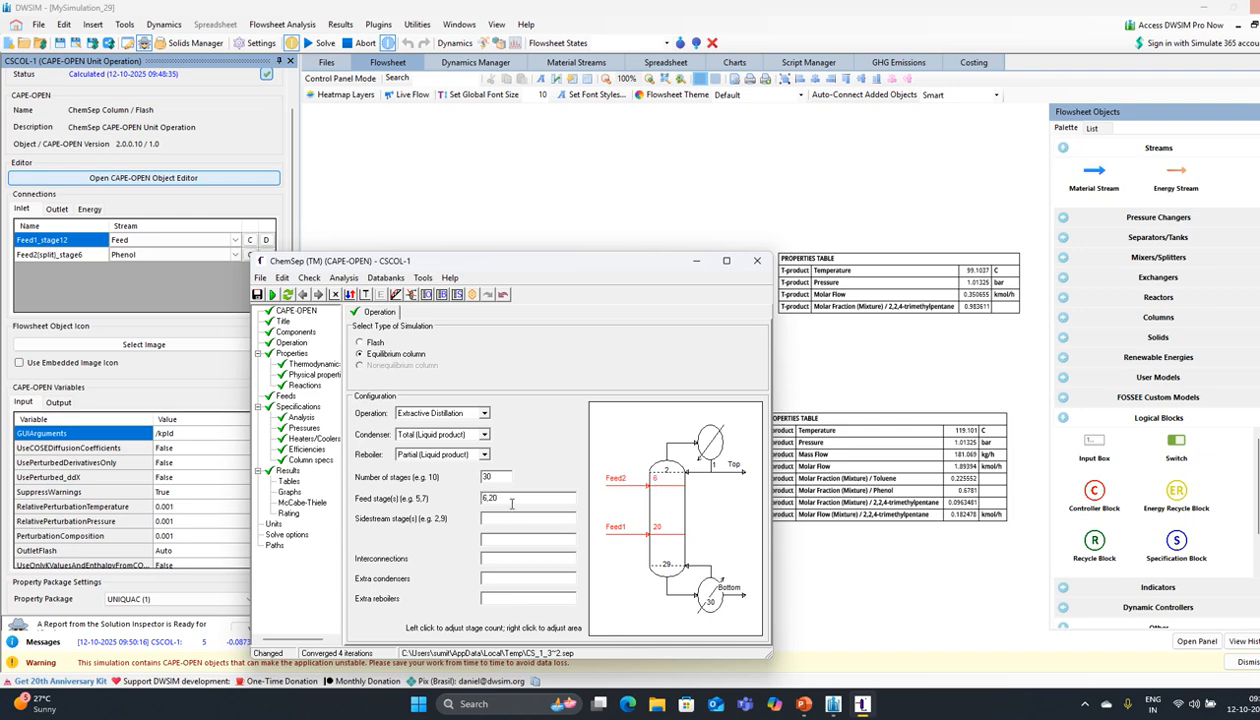
{"action": "left_click", "coordinate": [272, 295]}
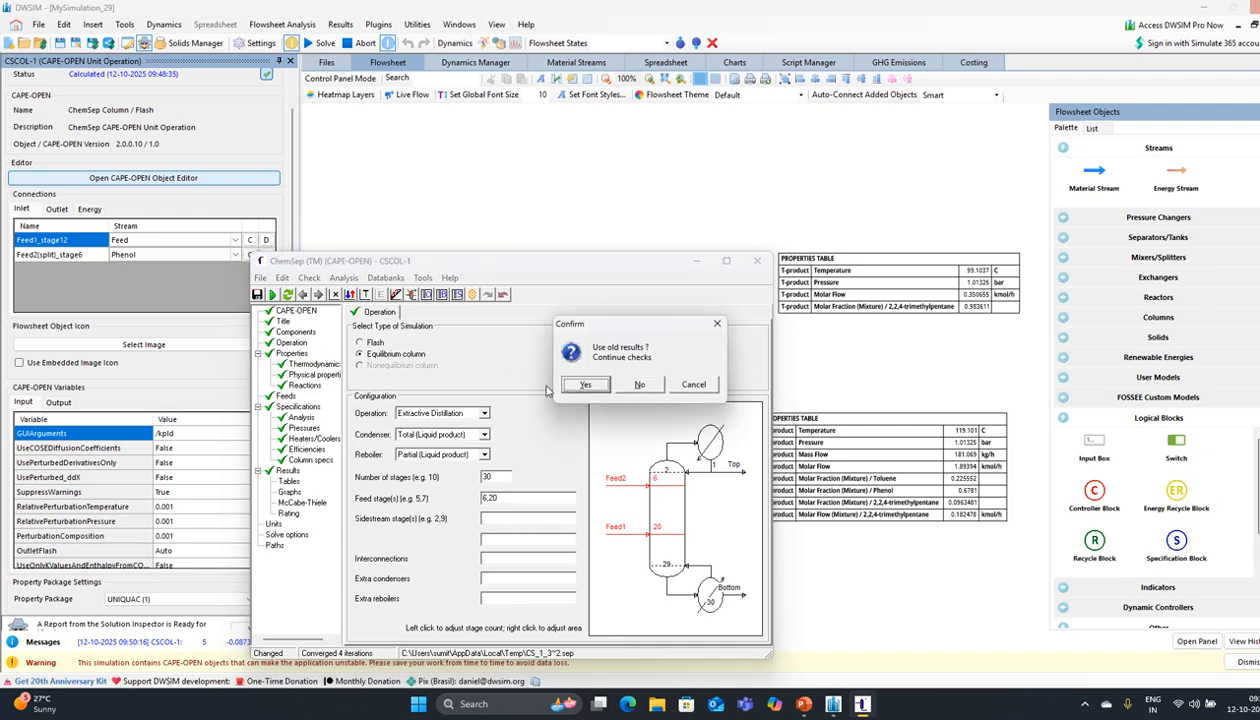
{"action": "left_click", "coordinate": [580, 384]}
{"action": "left_click", "coordinate": [638, 385]}
{"action": "left_click", "coordinate": [585, 385]}
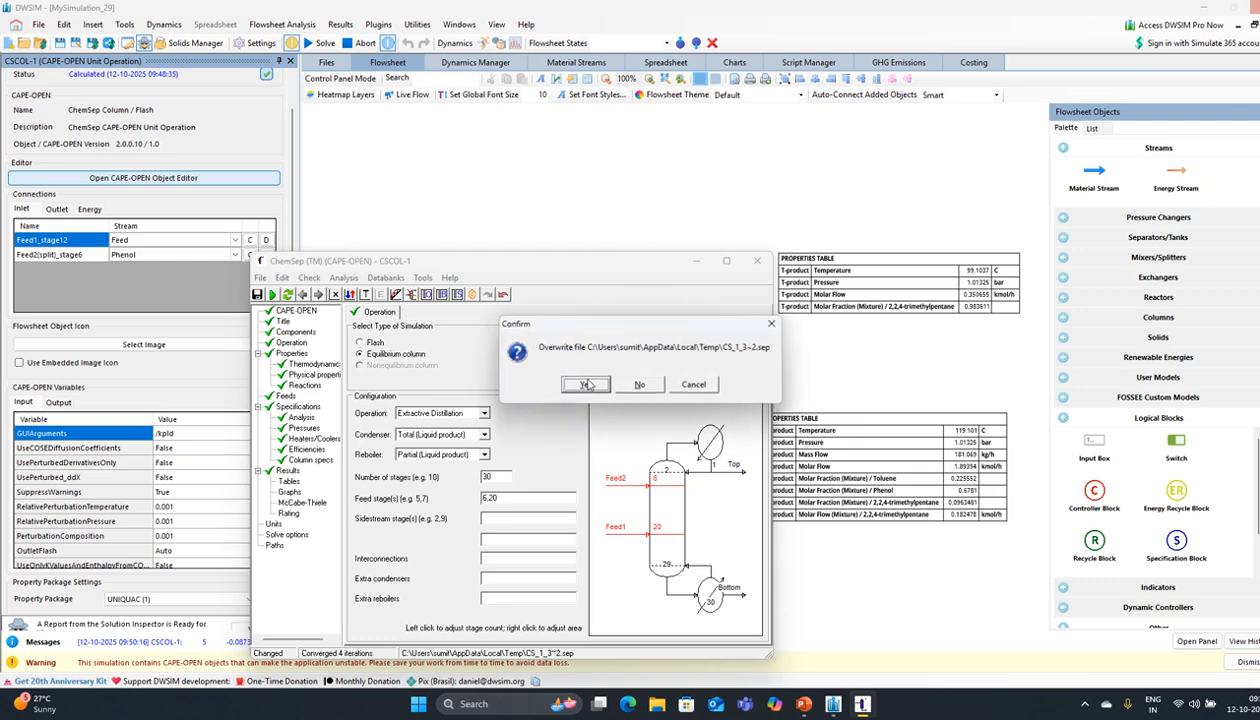
{"action": "left_click", "coordinate": [586, 382]}
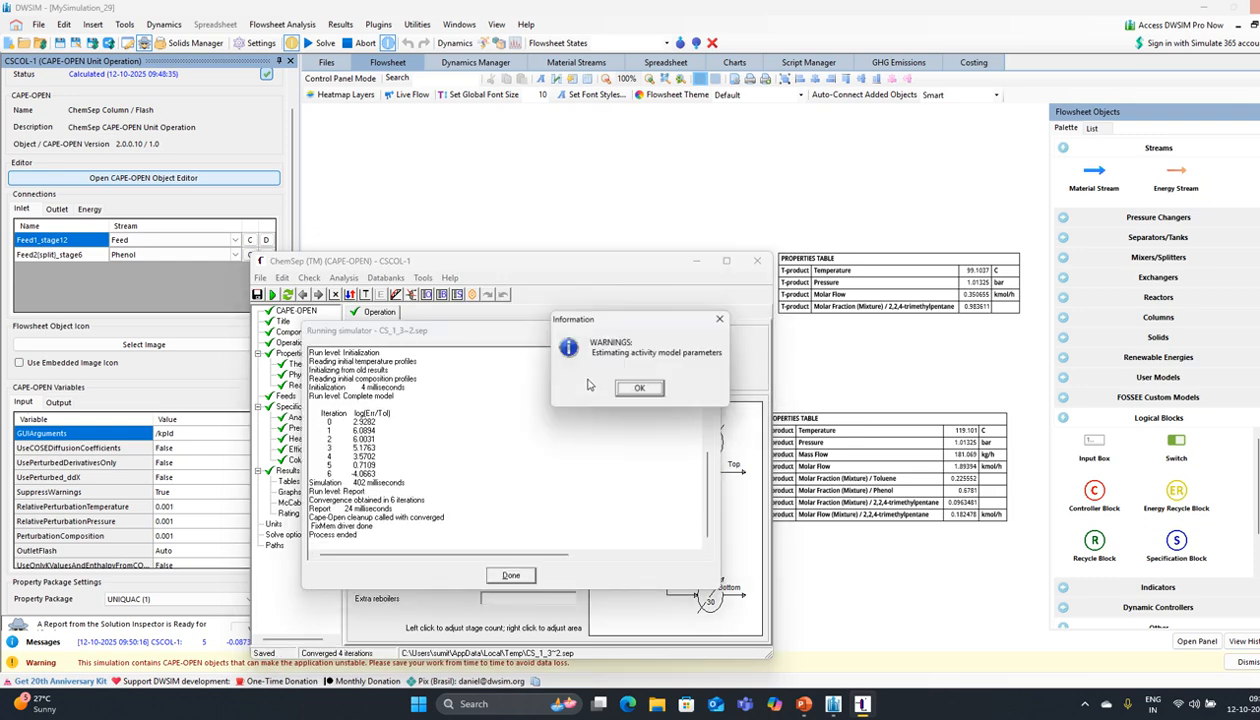
{"action": "left_click", "coordinate": [637, 389]}
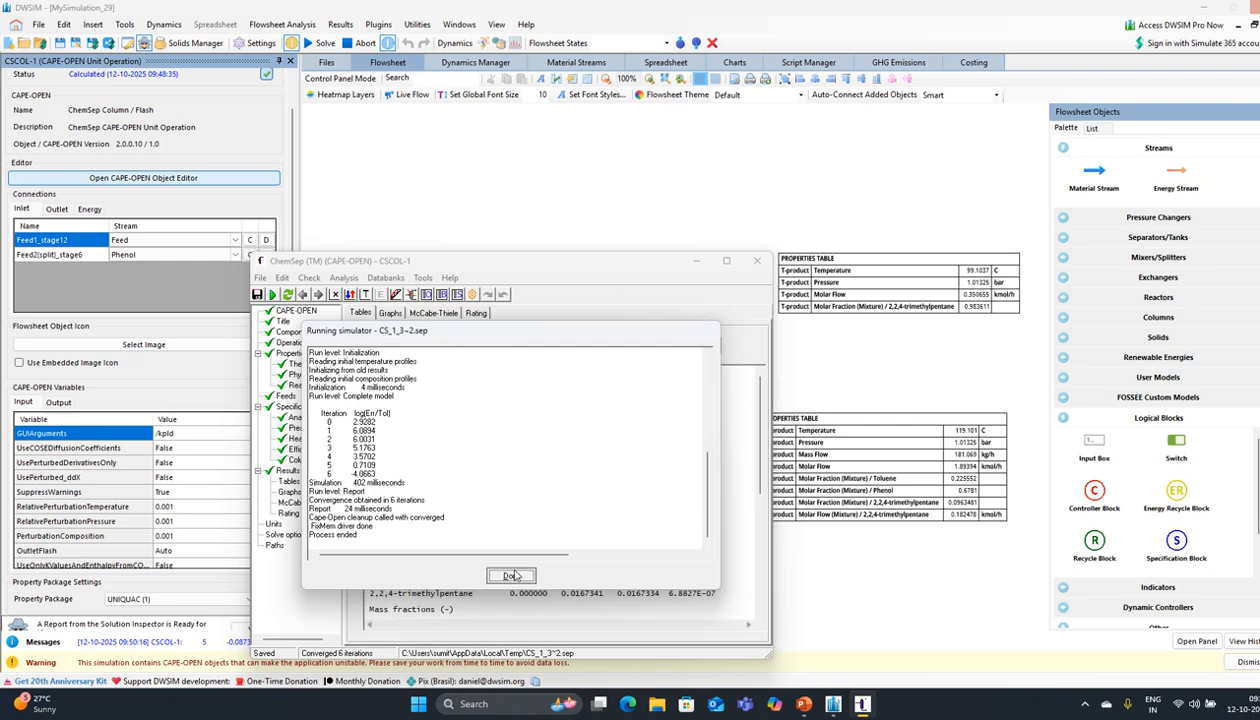
{"action": "left_click", "coordinate": [514, 574]}
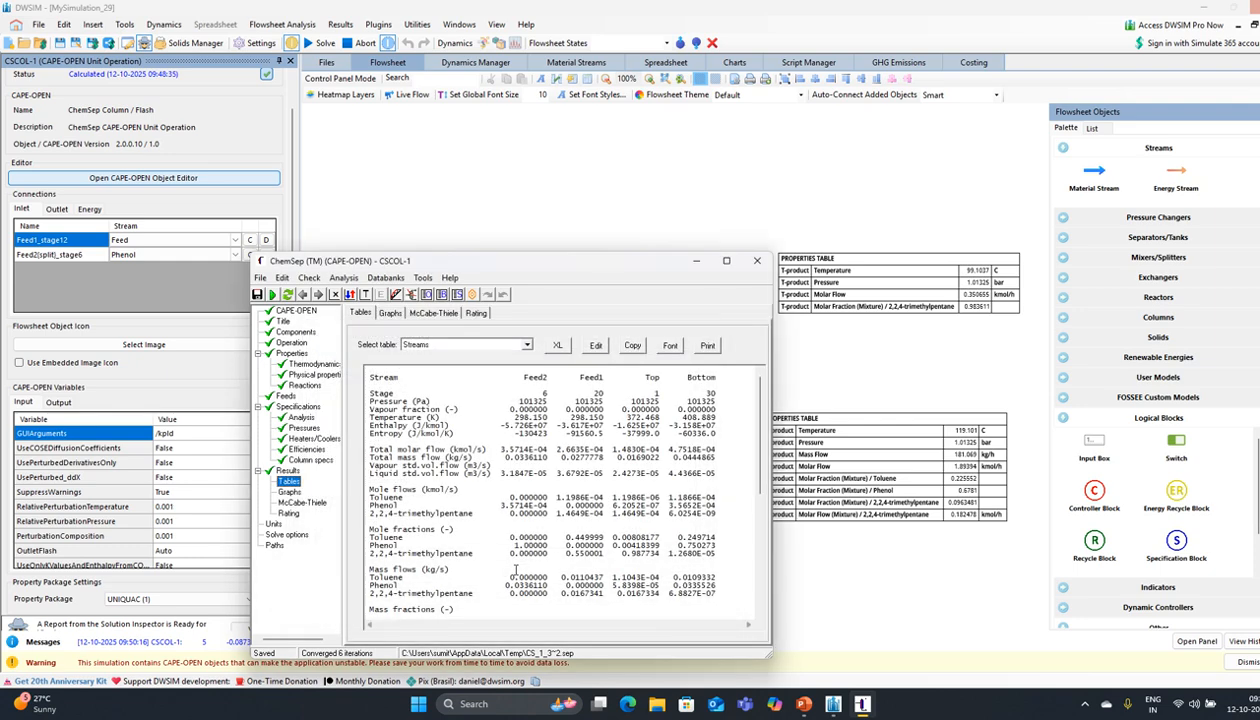
{"action": "left_click", "coordinate": [292, 342]}
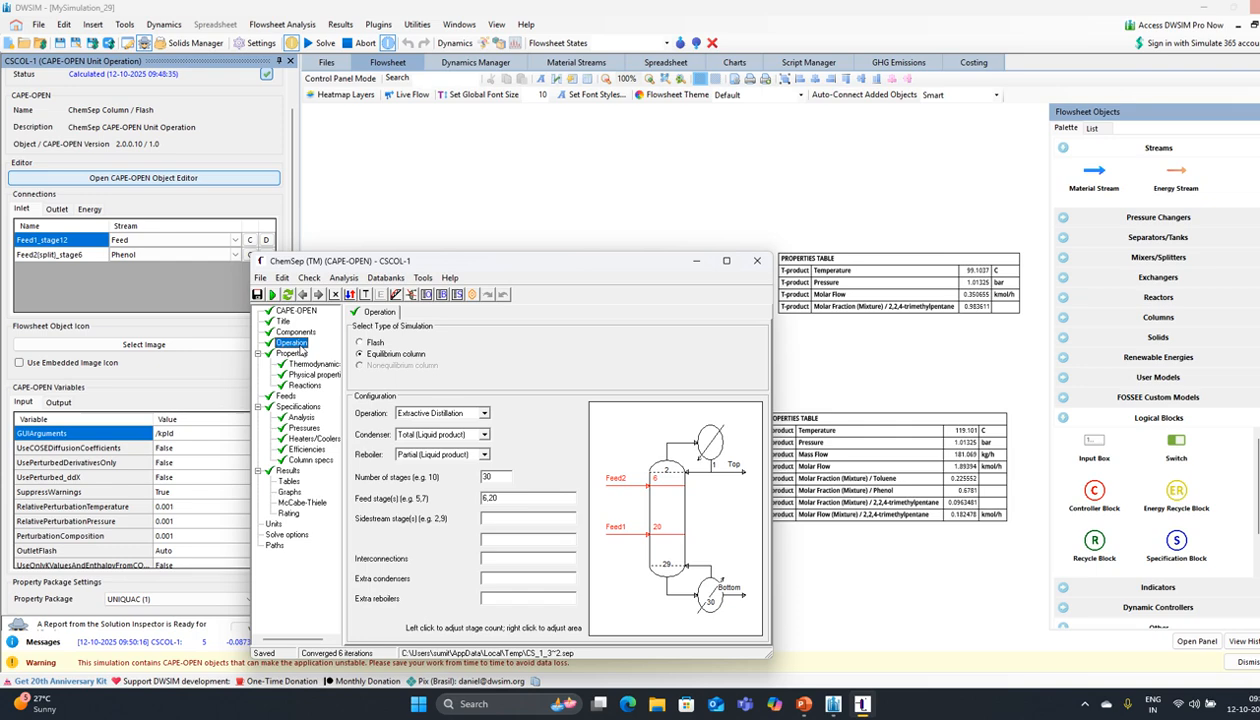
Step: Change feed stages to 8,20 and re-run the ChemSep column
{"action": "left_click", "coordinate": [488, 500]}
{"action": "type", "text": "8"}
{"action": "left_click", "coordinate": [270, 294]}
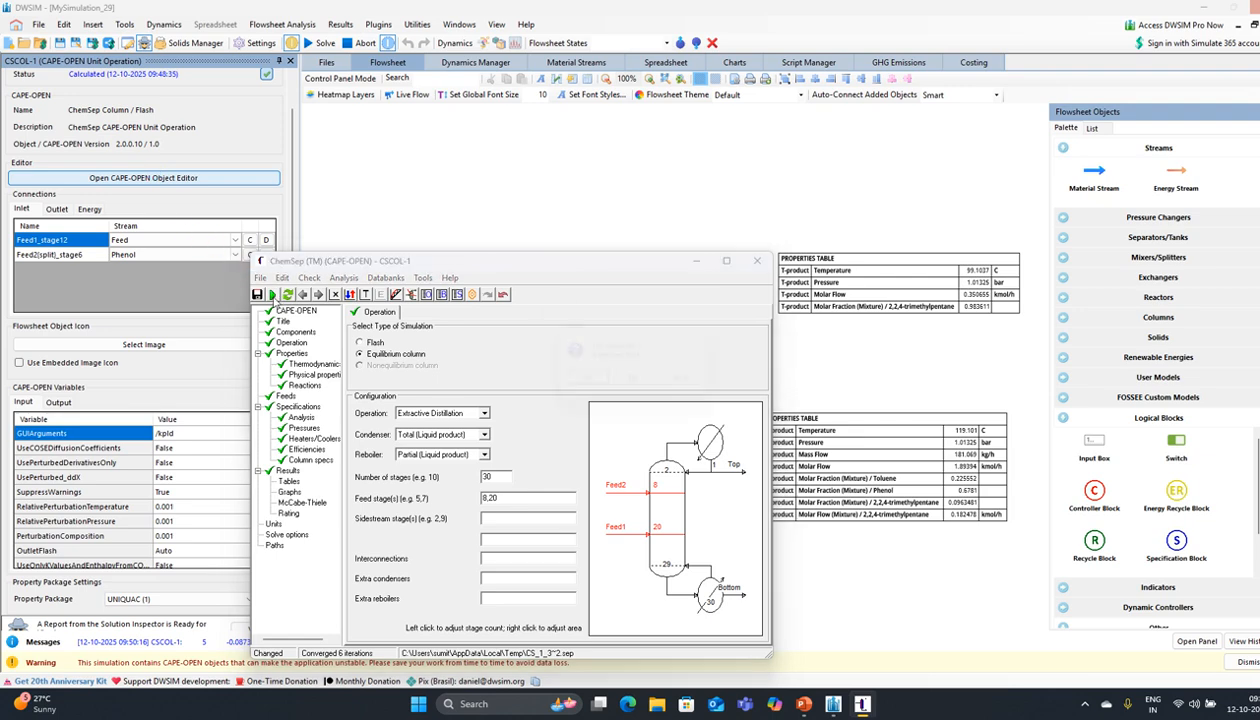
{"action": "left_click", "coordinate": [576, 386]}
{"action": "left_click", "coordinate": [640, 386]}
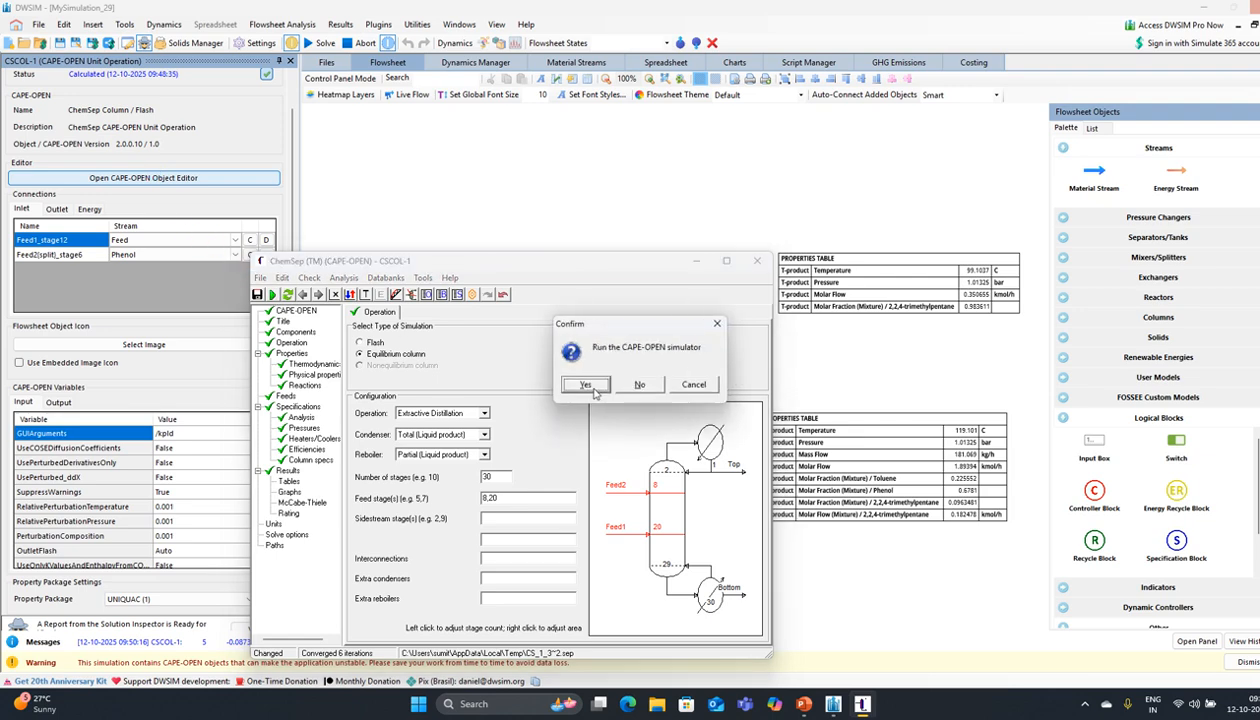
{"action": "left_click", "coordinate": [638, 401]}
{"action": "left_click", "coordinate": [577, 385]}
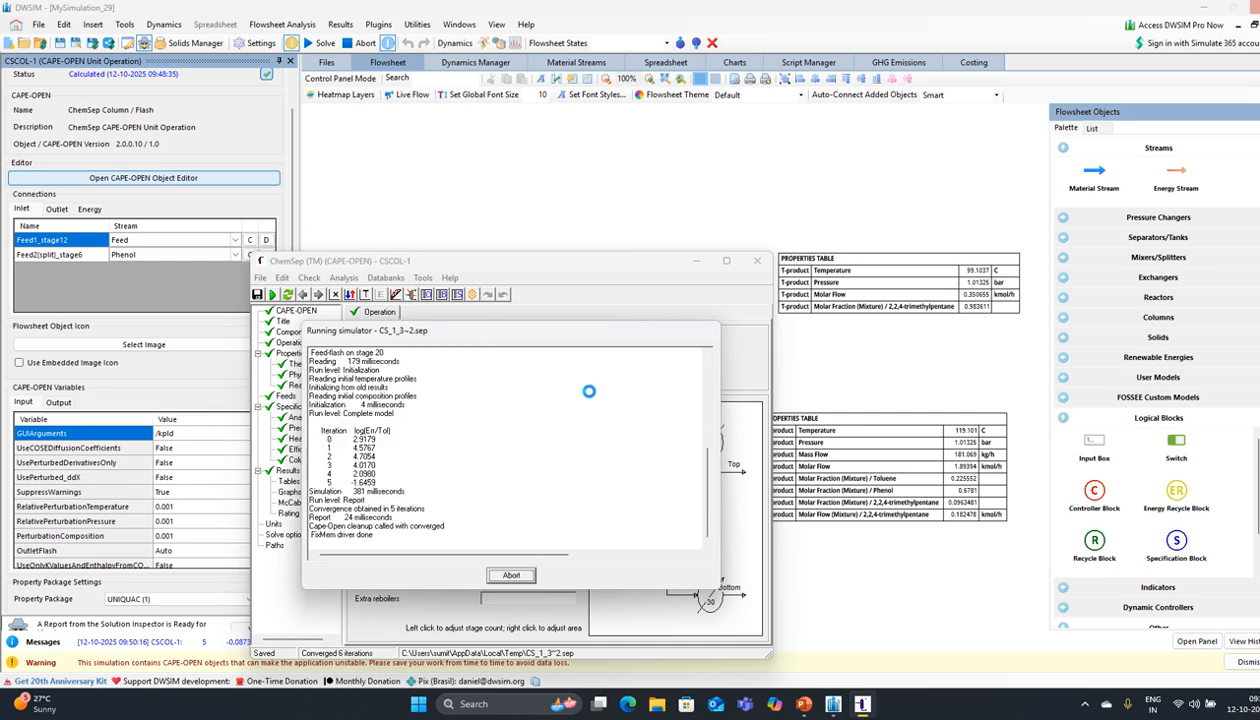
{"action": "left_click", "coordinate": [645, 390]}
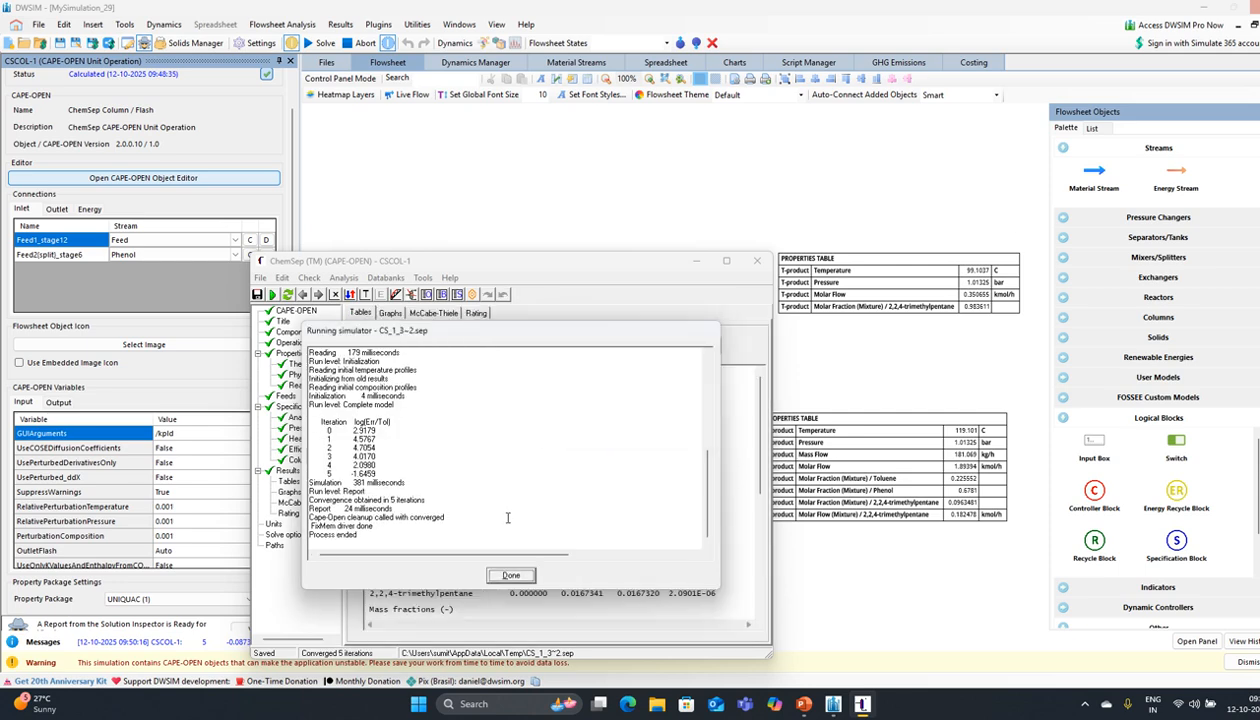
{"action": "left_click", "coordinate": [509, 574]}
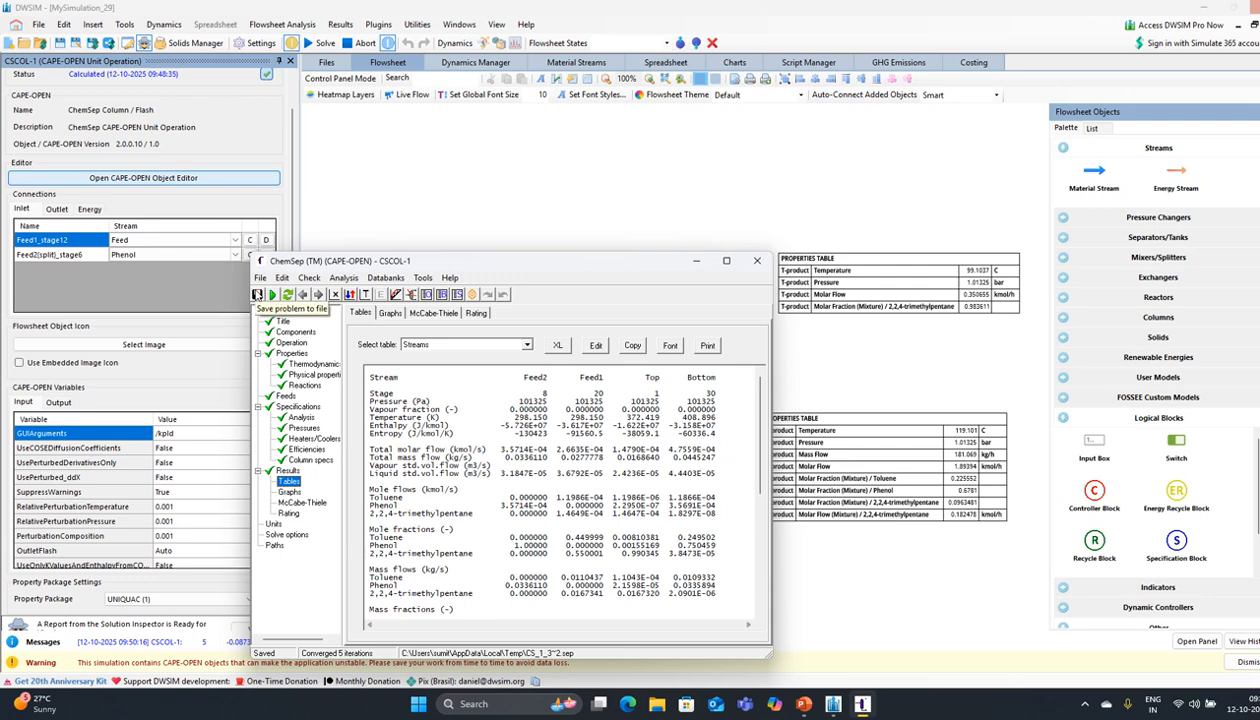
Step: Close the ChemSep editor, re-solve the flowsheet, and inspect the T-product table (0.990344 trimethylpentane)
{"action": "left_click", "coordinate": [758, 262]}
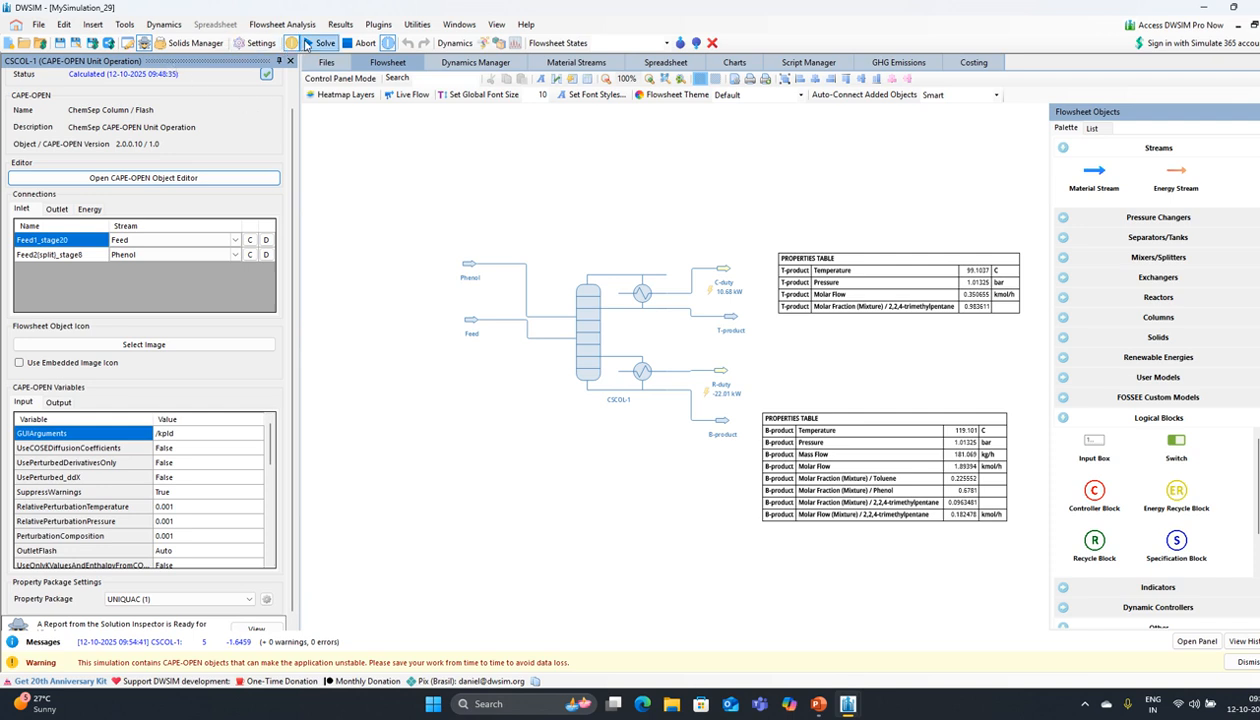
{"action": "left_click", "coordinate": [310, 43]}
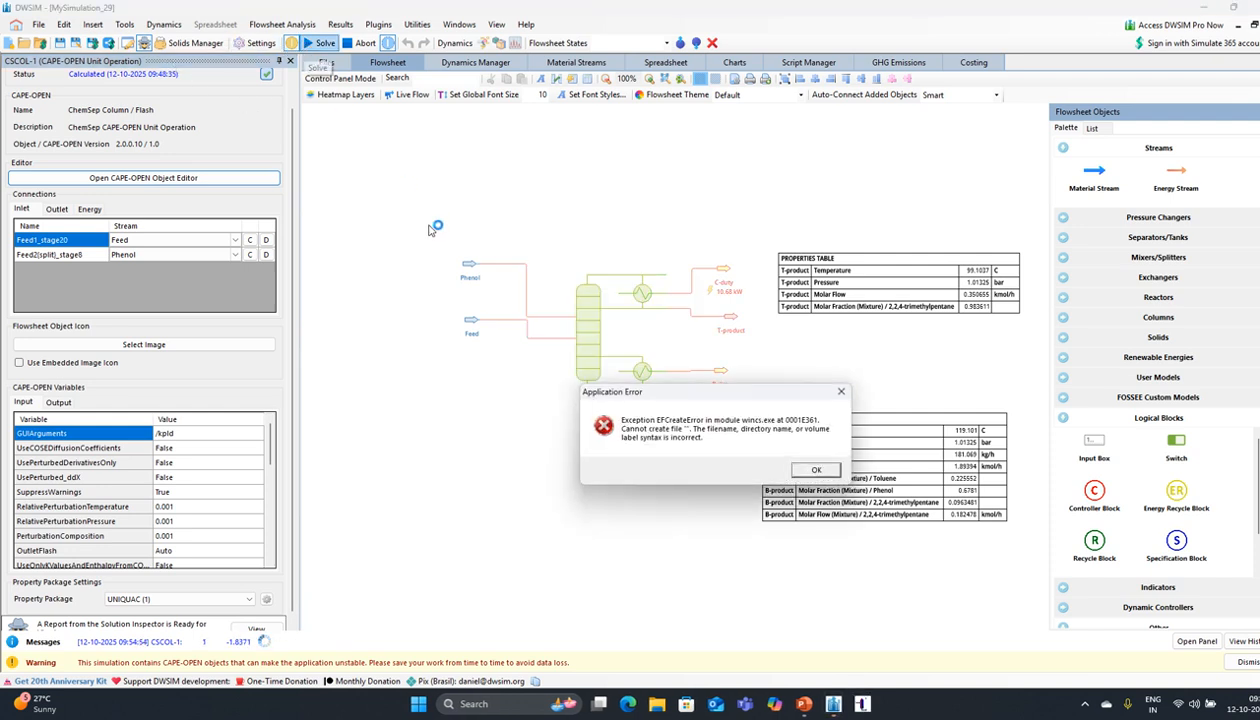
{"action": "left_click", "coordinate": [810, 470]}
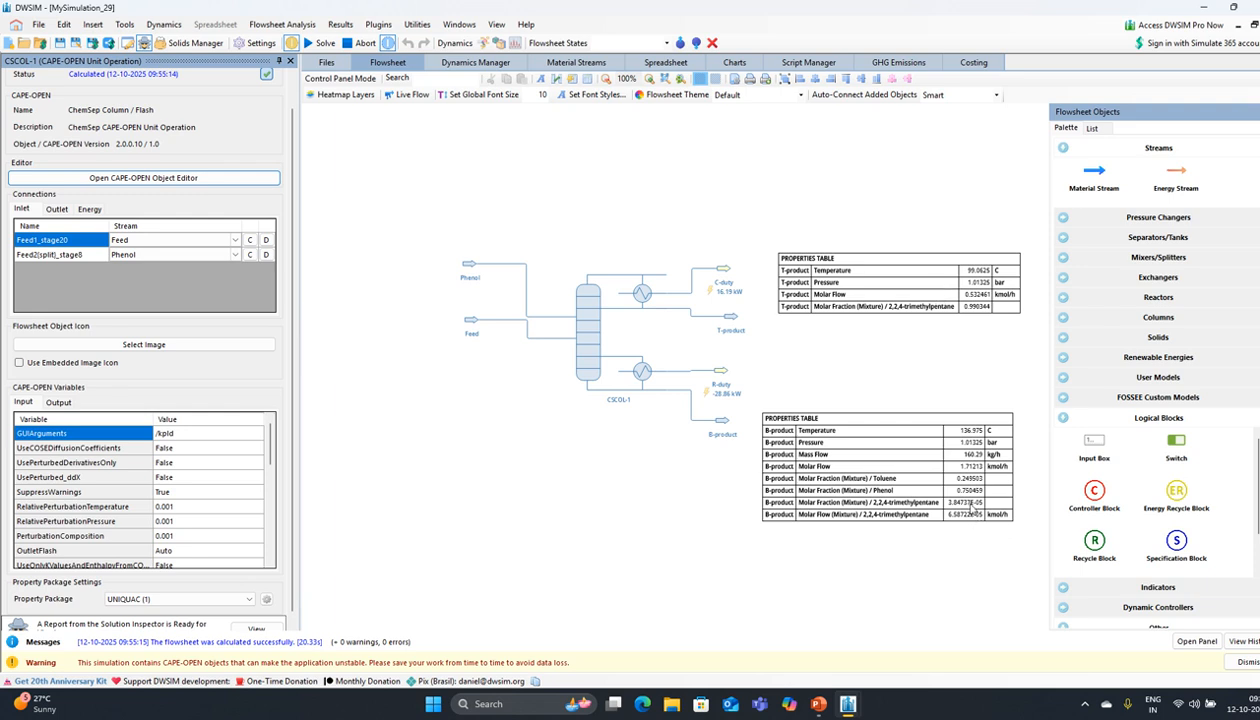
{"action": "left_click", "coordinate": [879, 273]}
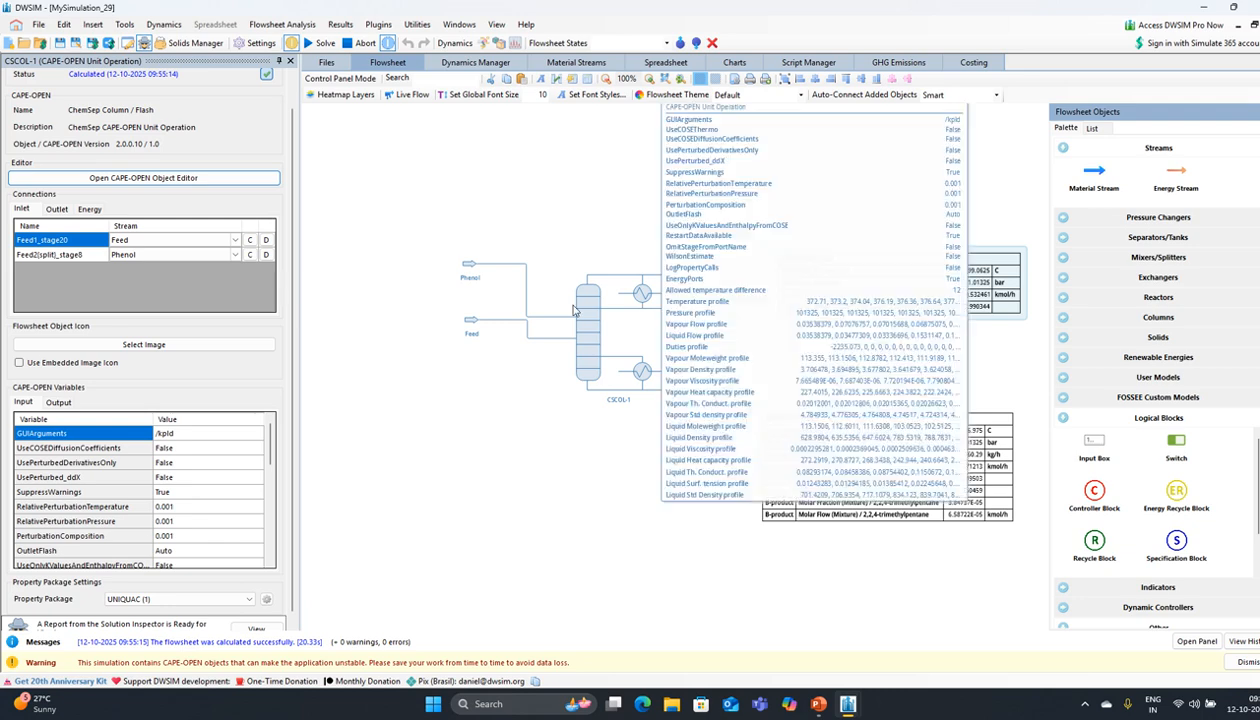
{"action": "left_click_drag", "start_coordinate": [506, 426], "coordinate": [487, 380]}
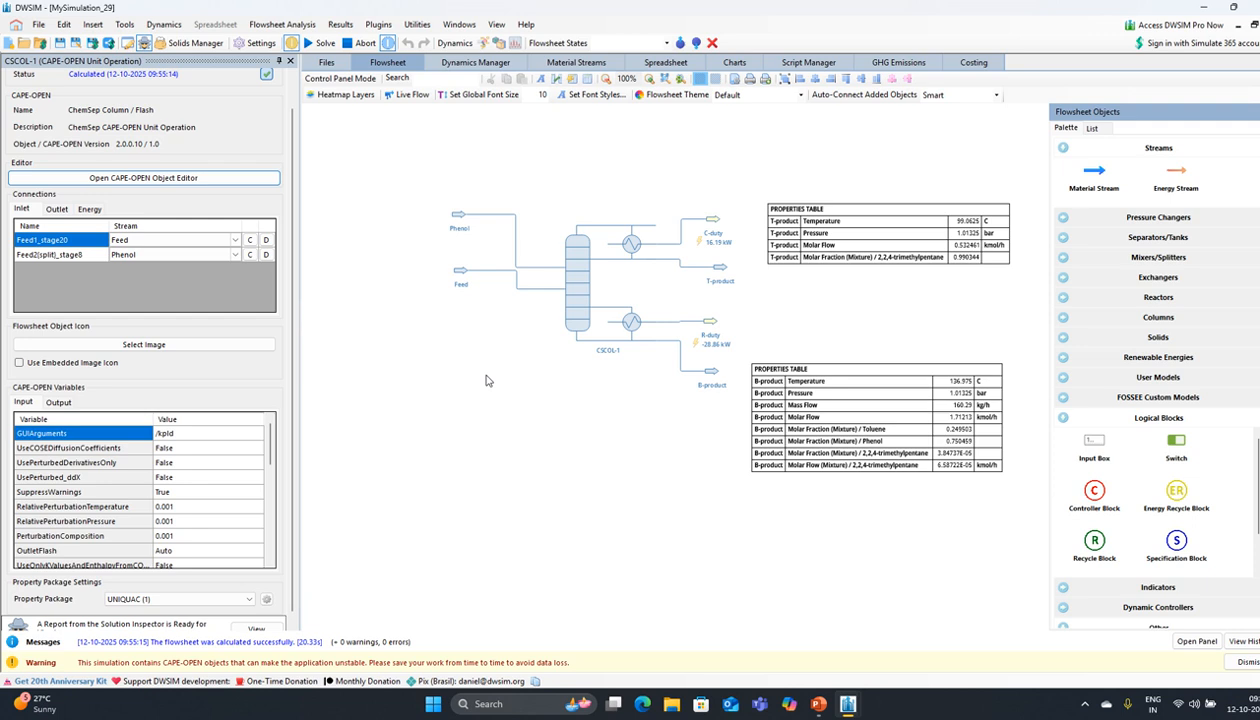
{"action": "right_click", "coordinate": [562, 285]}
{"action": "key", "text": "Escape"}
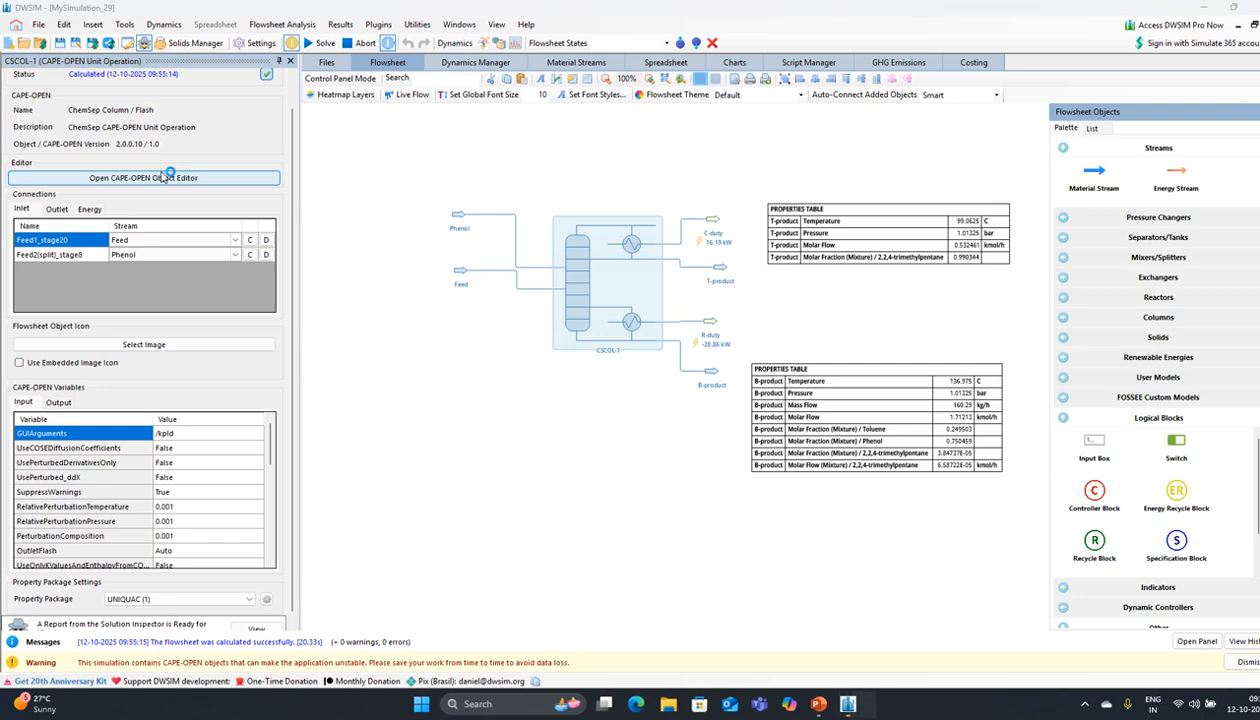
Step: Lower the column reflux ratio from 2.5 to 1.5 in the product specifications
{"action": "left_click", "coordinate": [296, 457]}
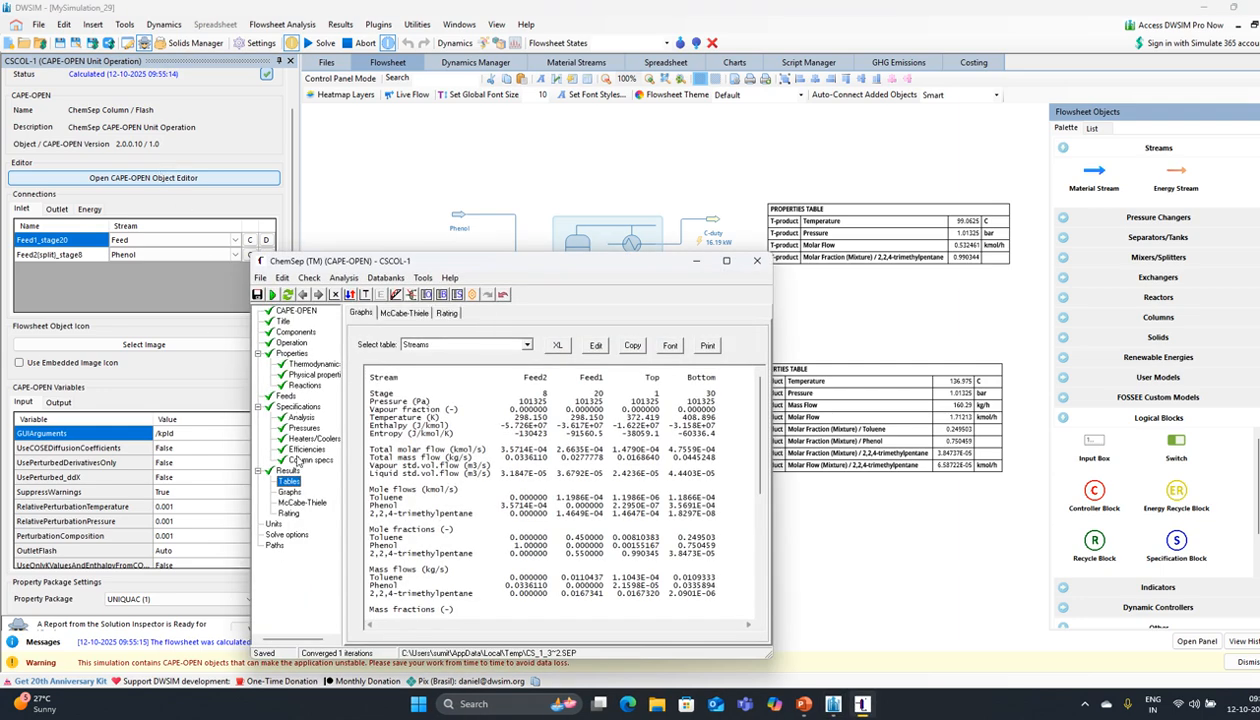
{"action": "left_click_drag", "start_coordinate": [615, 450], "coordinate": [588, 452]}
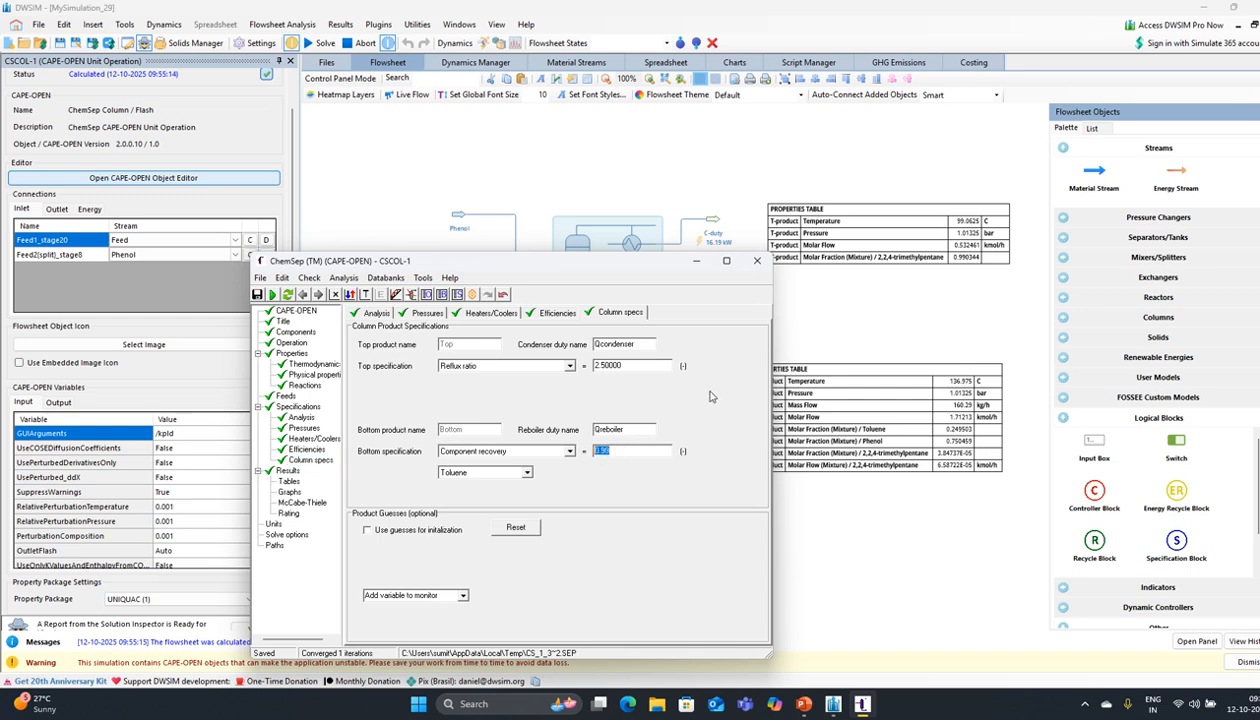
{"action": "left_click_drag", "start_coordinate": [632, 359], "coordinate": [598, 360]}
{"action": "type", "text": "1.5"}
{"action": "key", "text": "Return"}
Step: Re-run the column, converging in 4 iterations with top trimethylpentane fraction 0.989060
{"action": "left_click", "coordinate": [289, 297]}
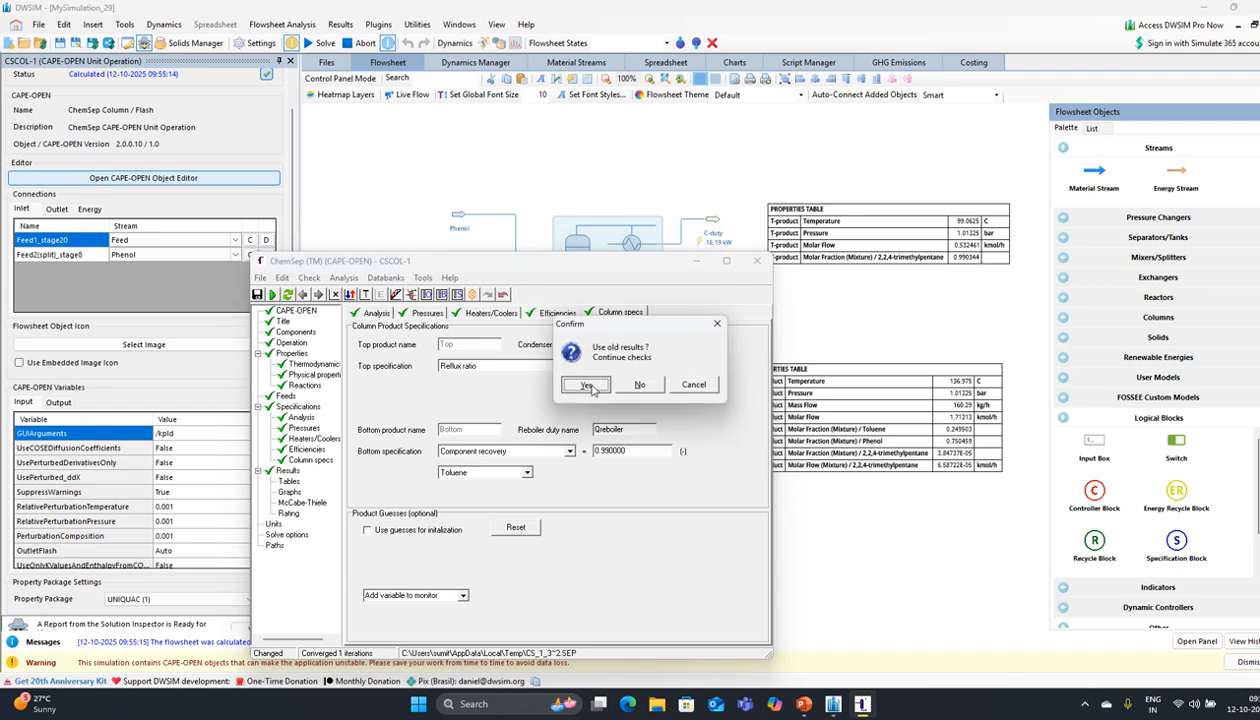
{"action": "left_click", "coordinate": [592, 383]}
{"action": "left_click", "coordinate": [623, 384]}
{"action": "left_click", "coordinate": [593, 383]}
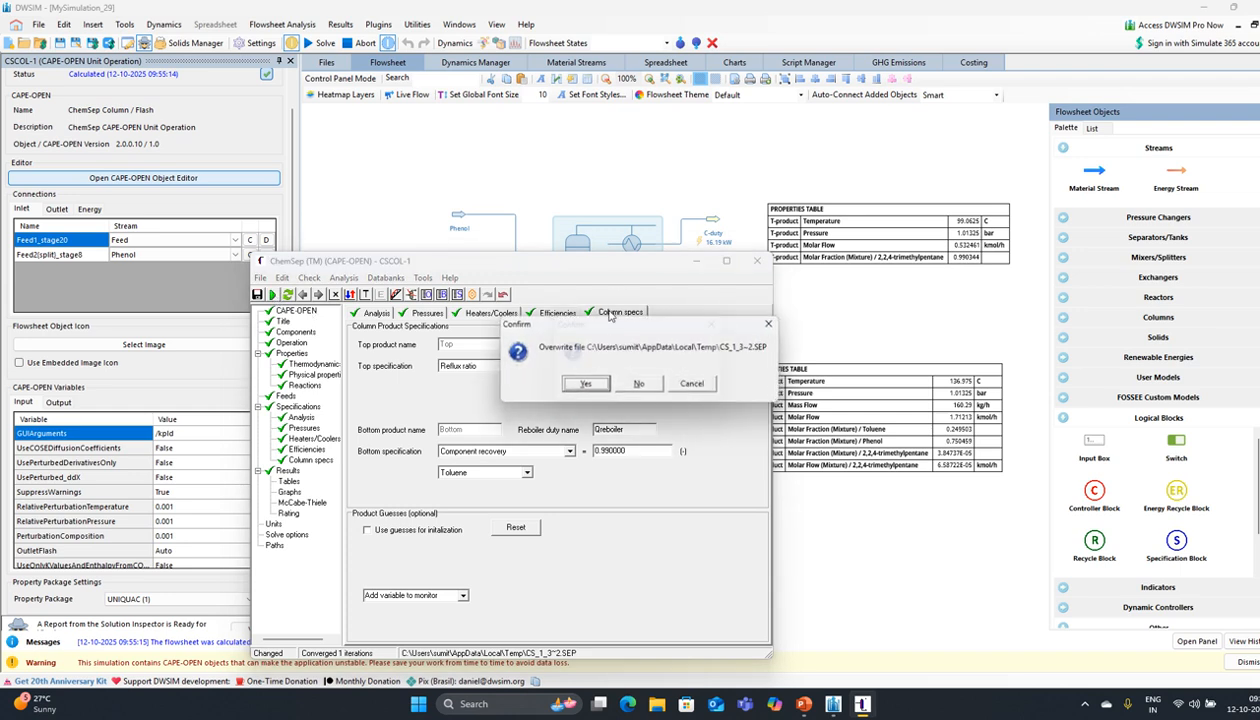
{"action": "left_click", "coordinate": [586, 385]}
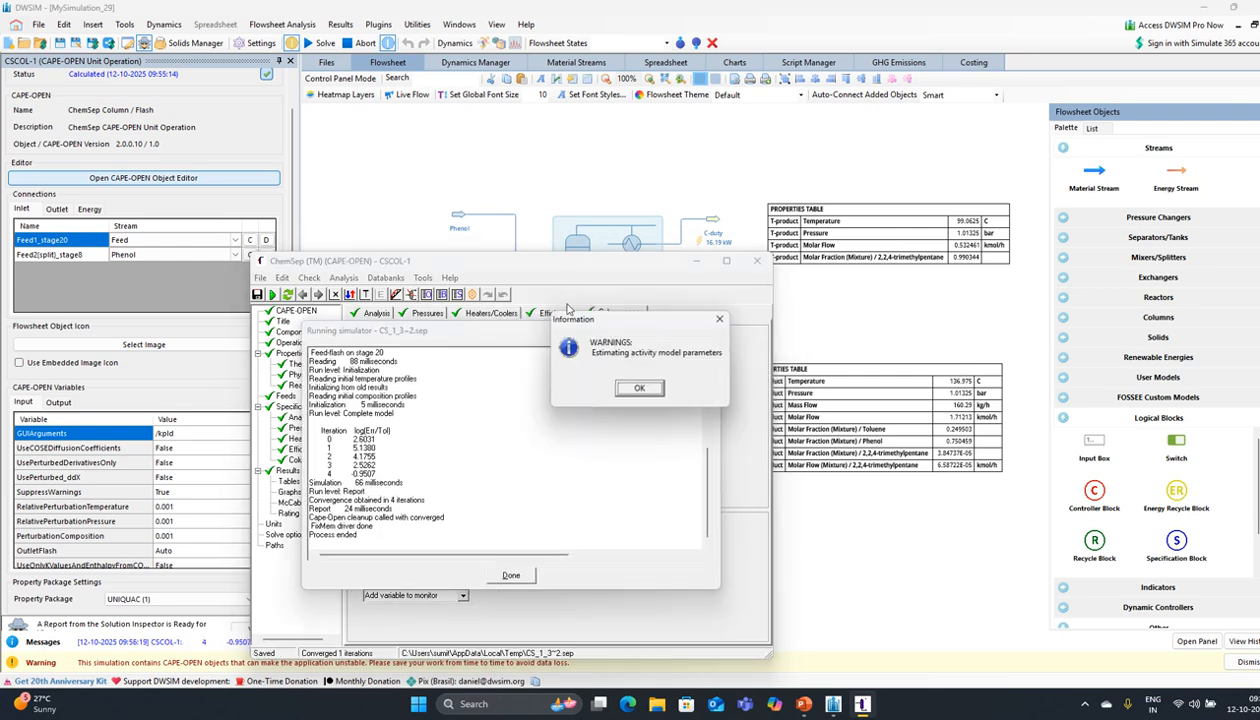
{"action": "left_click", "coordinate": [632, 388]}
{"action": "left_click", "coordinate": [520, 577]}
{"action": "left_click_drag", "start_coordinate": [578, 270], "coordinate": [466, 305]}
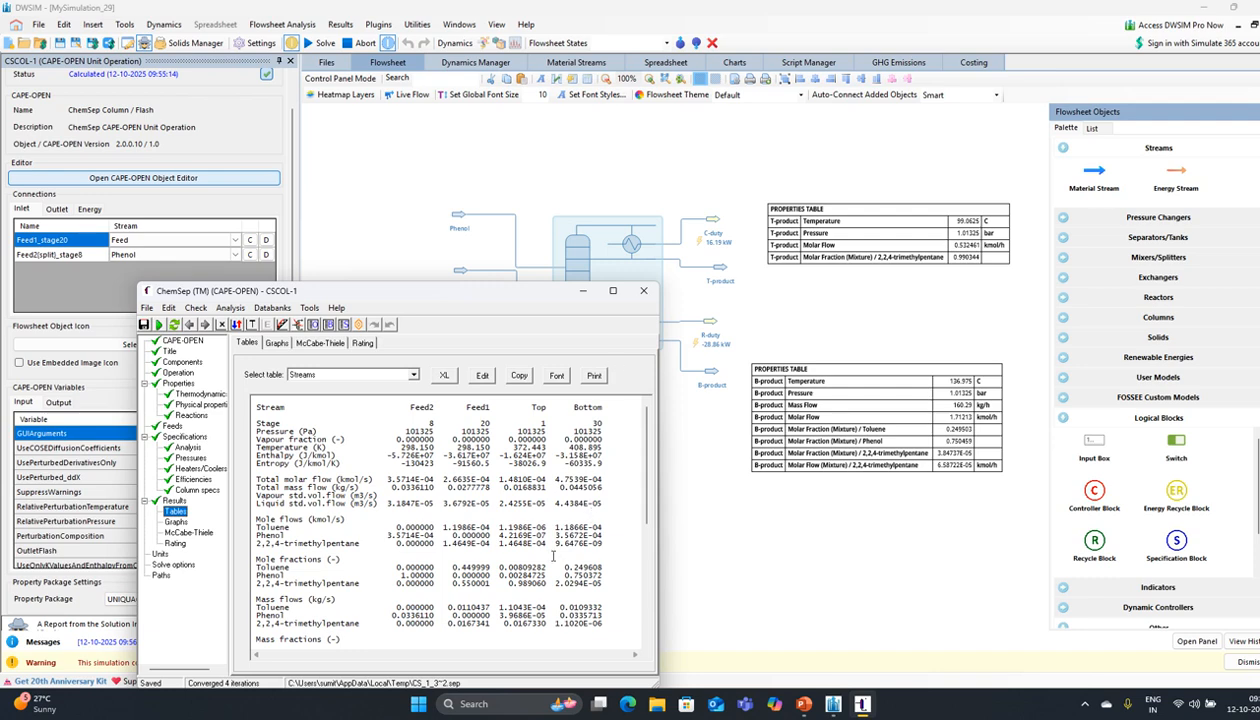
{"action": "left_click", "coordinate": [179, 373]}
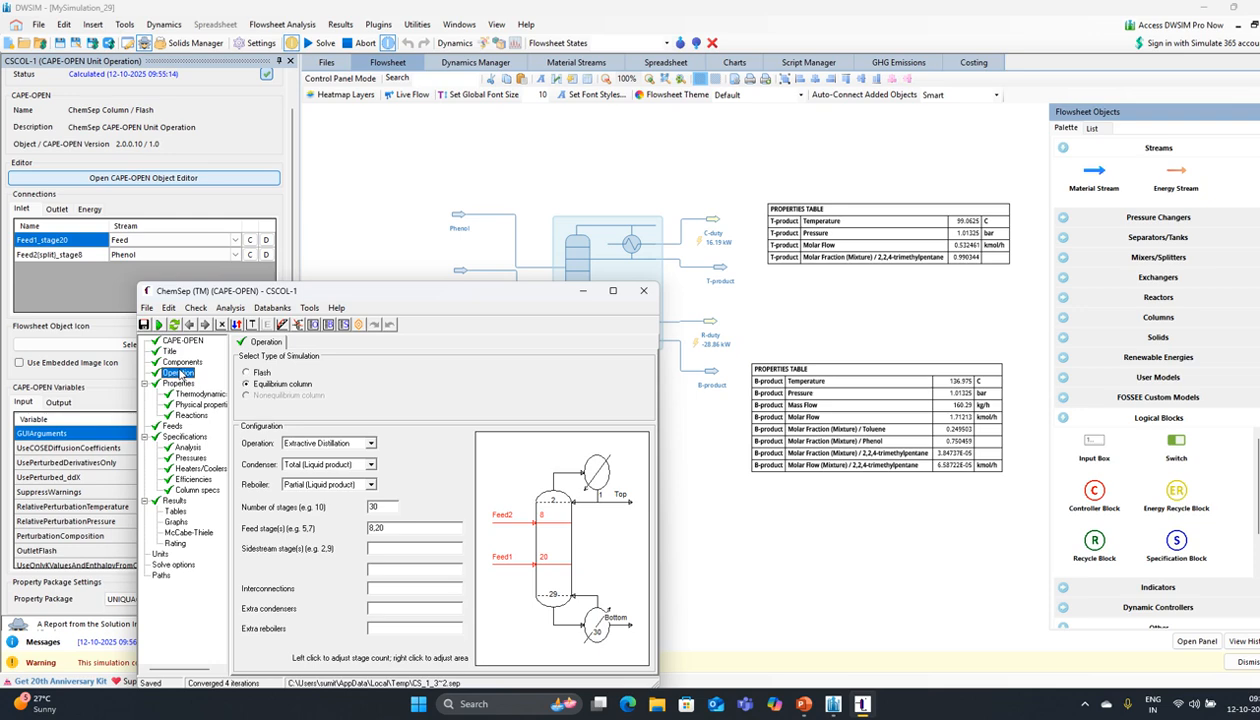
Step: Set the column reflux ratio to 2
{"action": "left_click", "coordinate": [198, 489]}
{"action": "left_click", "coordinate": [519, 479]}
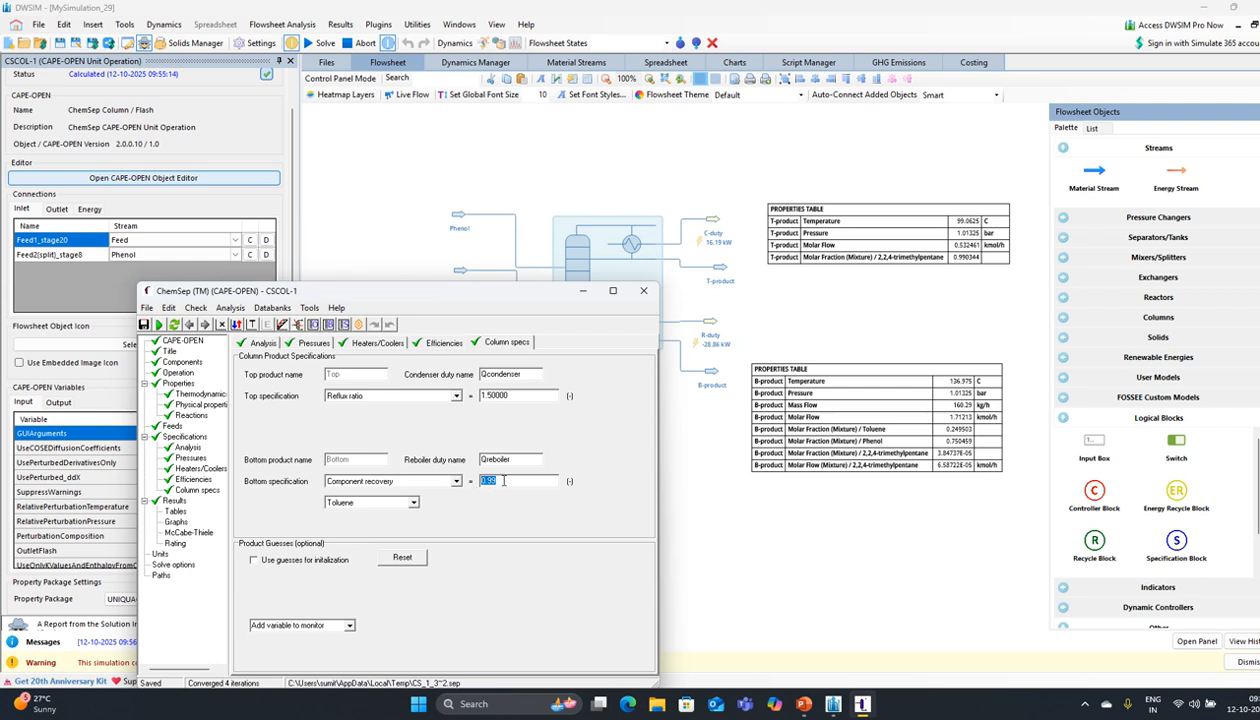
{"action": "double_click", "coordinate": [528, 395]}
{"action": "type", "text": "1.5"}
{"action": "key", "text": "BackSpace"}
{"action": "key", "text": "BackSpace"}
{"action": "key", "text": "BackSpace"}
{"action": "type", "text": "0"}
{"action": "key", "text": "Return"}
Step: Re-run the ChemSep column with reflux ratio 2
{"action": "left_click", "coordinate": [158, 324]}
{"action": "left_click", "coordinate": [601, 387]}
{"action": "left_click", "coordinate": [630, 381]}
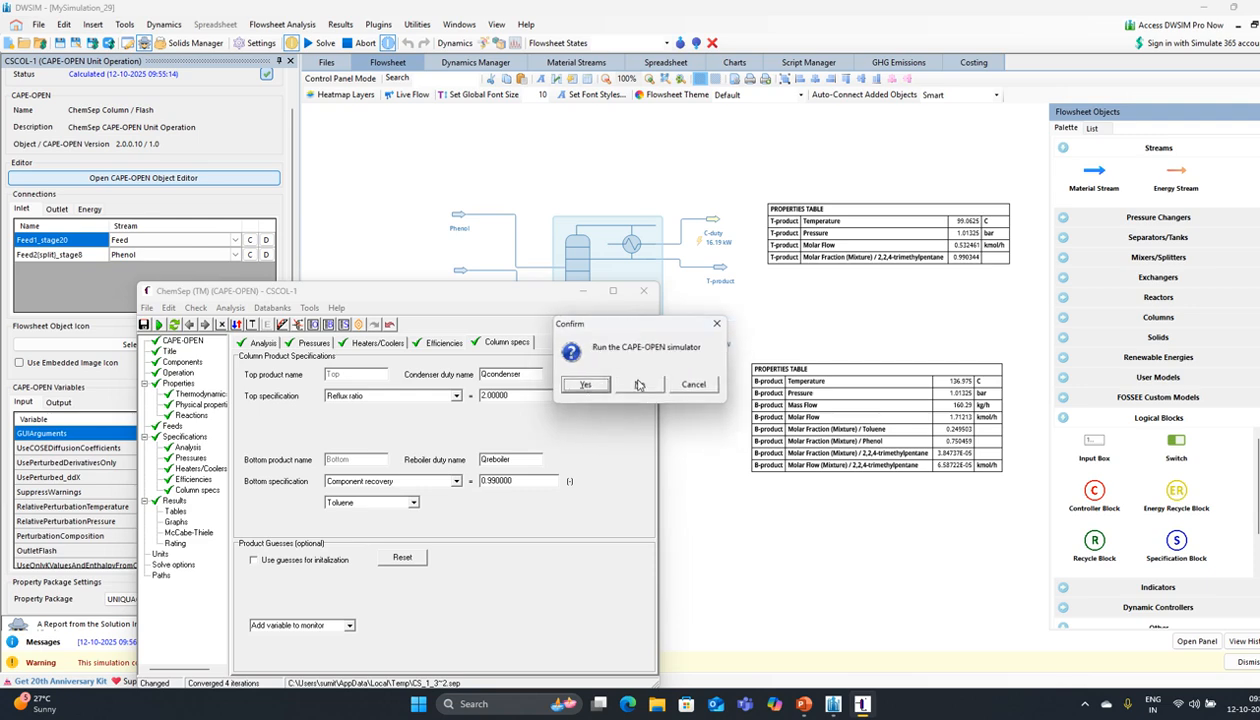
{"action": "left_click", "coordinate": [601, 386]}
{"action": "left_click", "coordinate": [600, 385]}
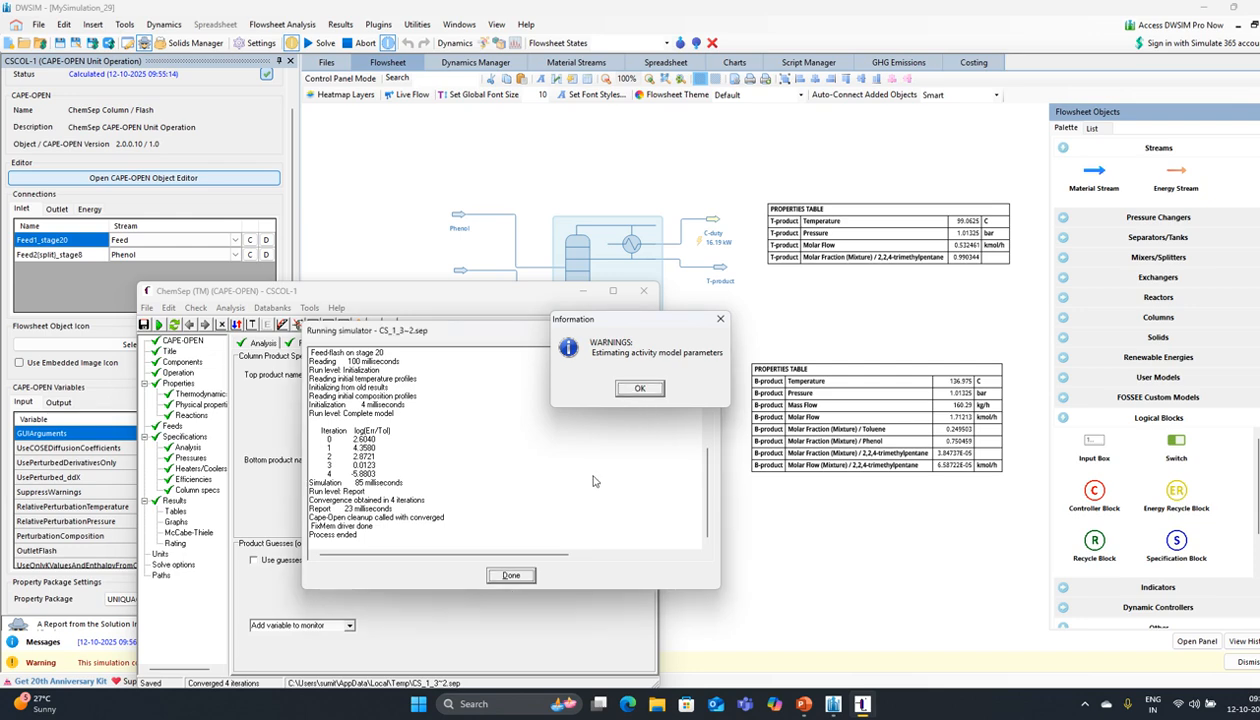
{"action": "left_click", "coordinate": [638, 390]}
{"action": "left_click", "coordinate": [511, 575]}
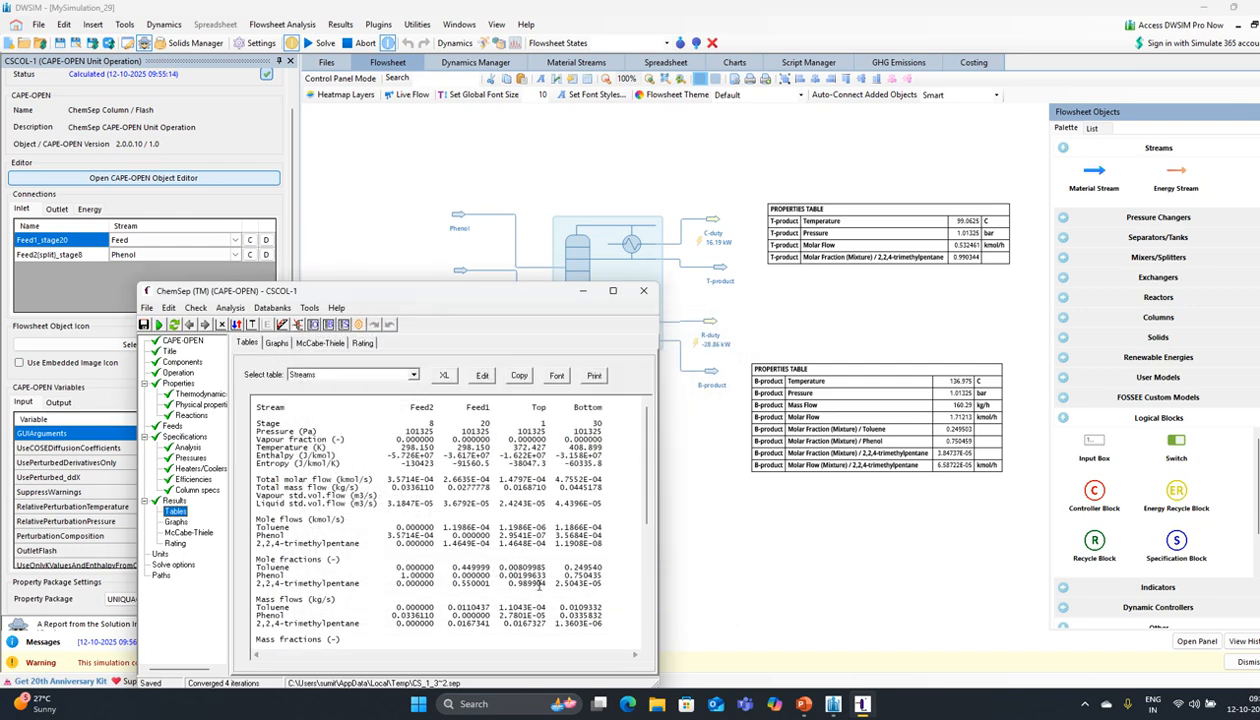
Step: Raise the reflux ratio to 2.5 in the product specifications
{"action": "left_click", "coordinate": [199, 480]}
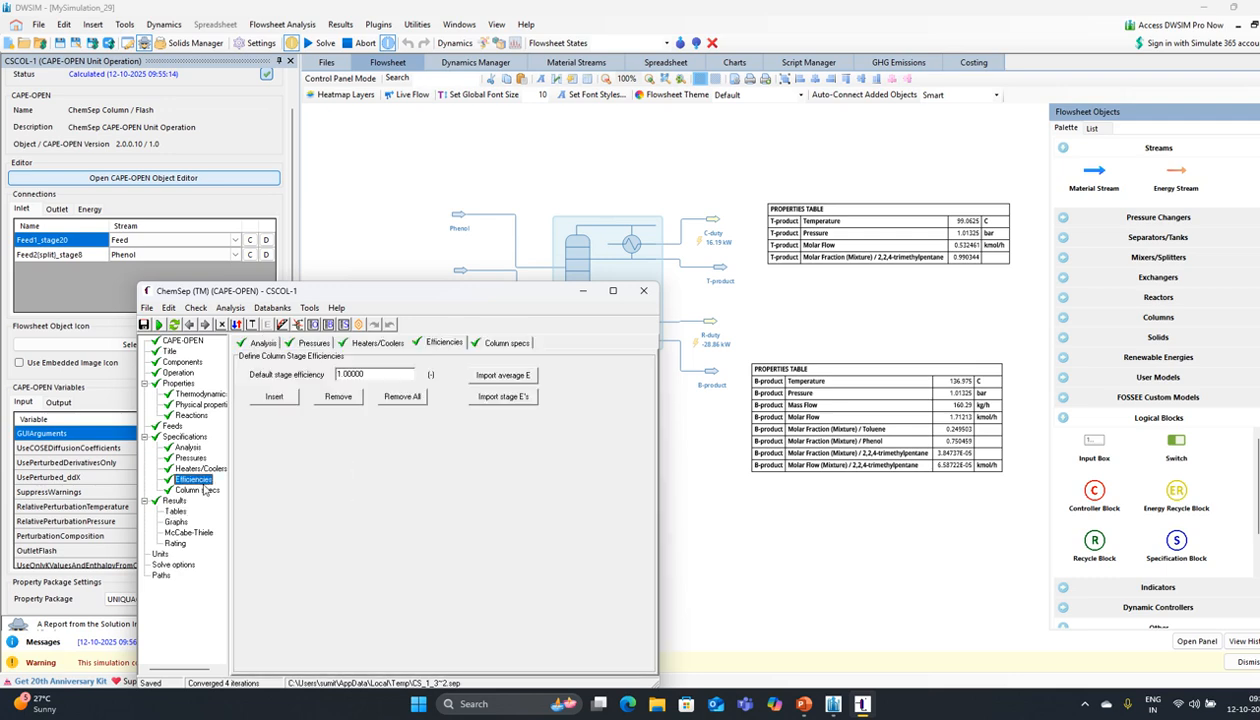
{"action": "left_click", "coordinate": [199, 490]}
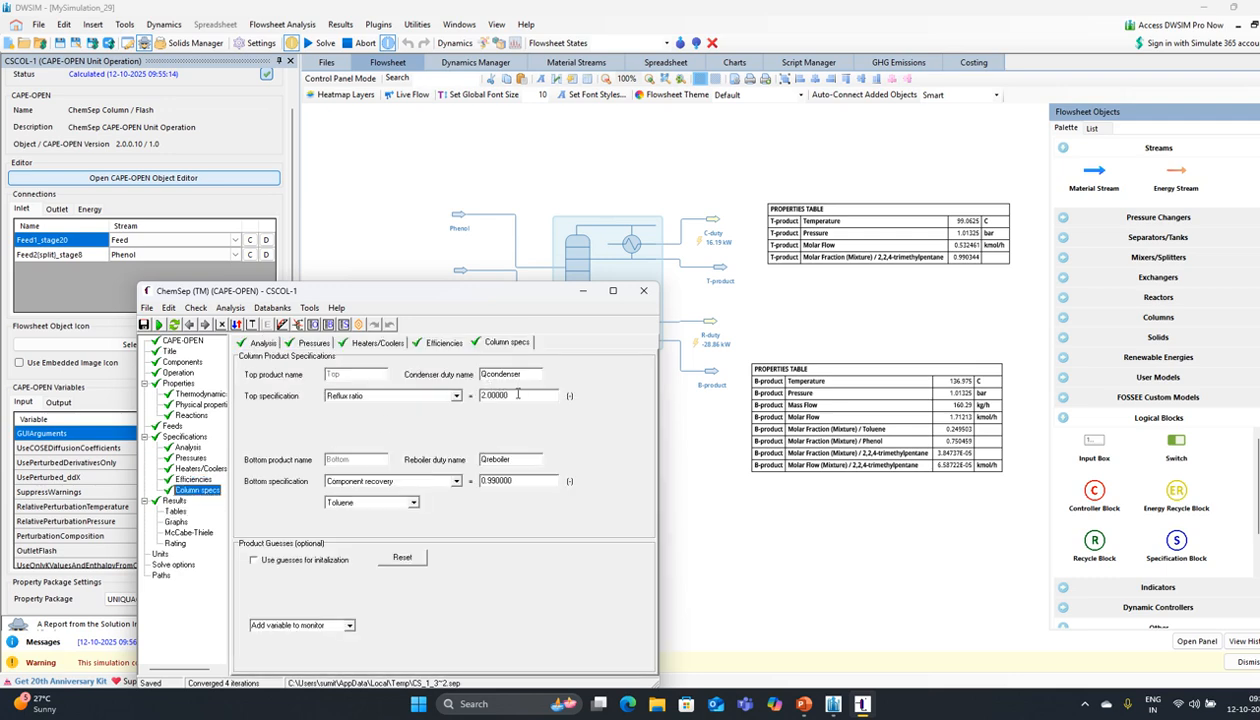
{"action": "left_click", "coordinate": [518, 395]}
{"action": "type", "text": "2.5"}
{"action": "key", "text": "Return"}
Step: Re-run with reflux 2.5, reaching top trimethylpentane 0.990345, and close the ChemSep editor
{"action": "left_click", "coordinate": [157, 325]}
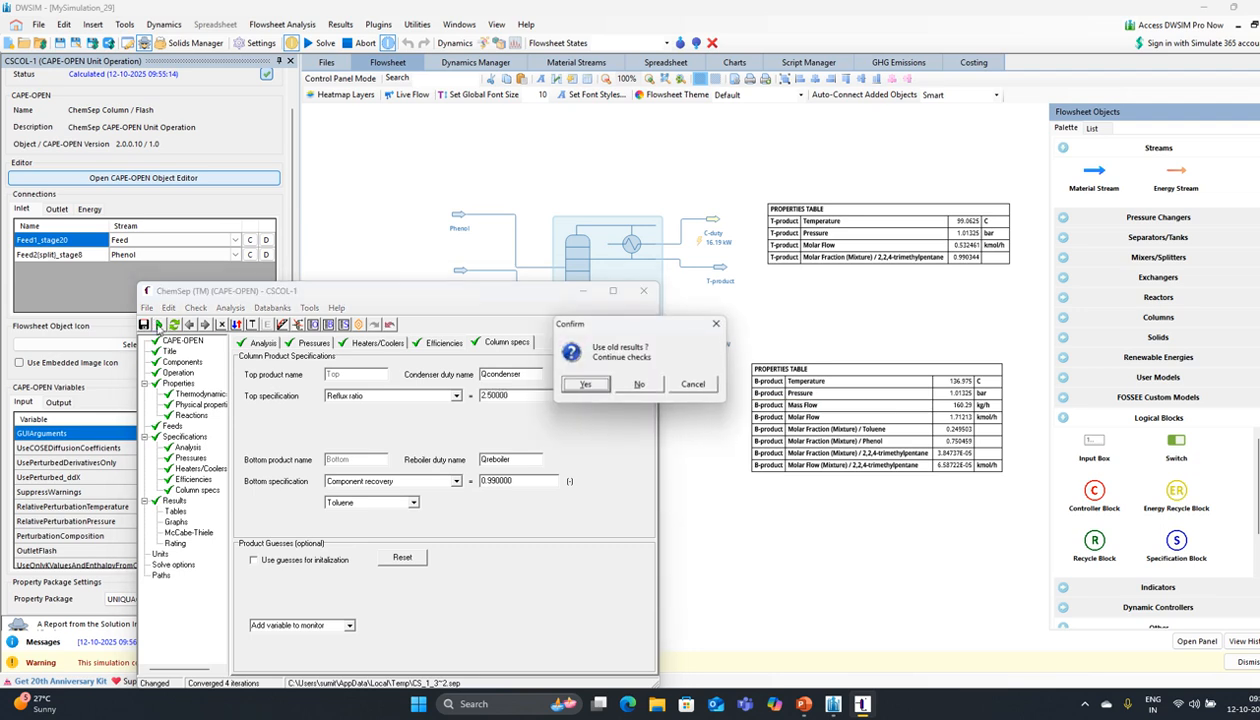
{"action": "left_click", "coordinate": [590, 388]}
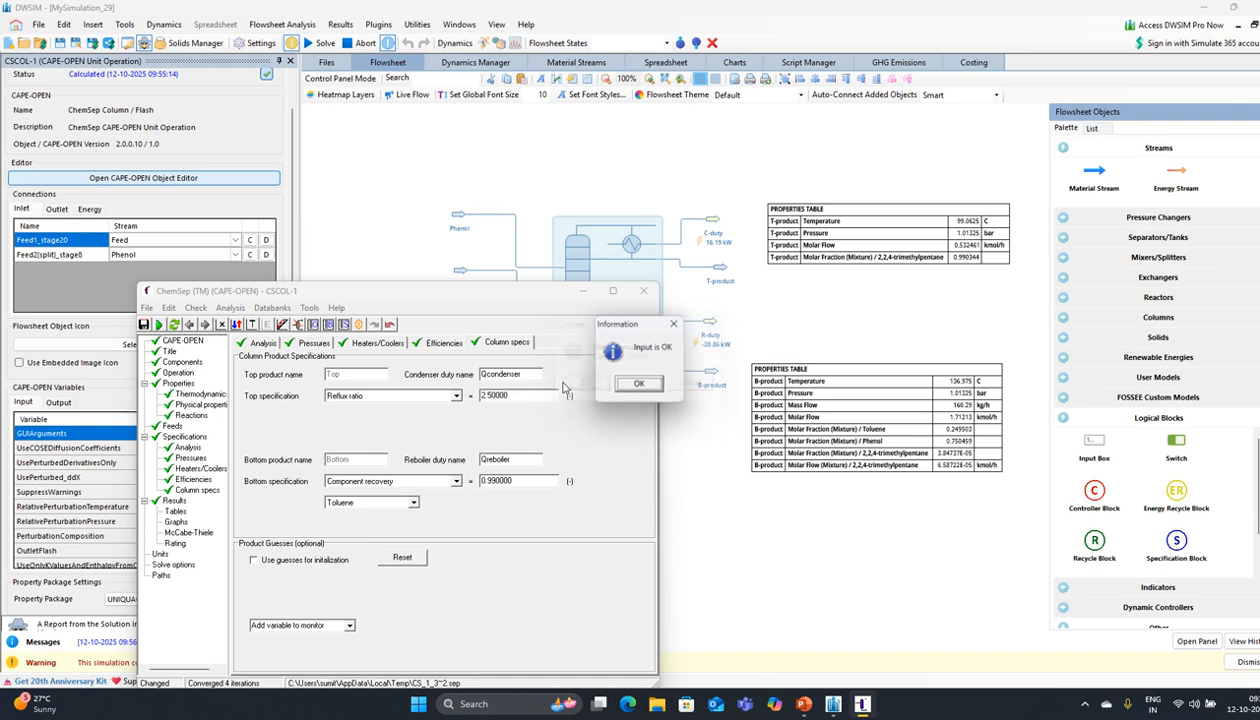
{"action": "left_click", "coordinate": [625, 384]}
{"action": "left_click", "coordinate": [585, 386]}
{"action": "left_click", "coordinate": [585, 386]}
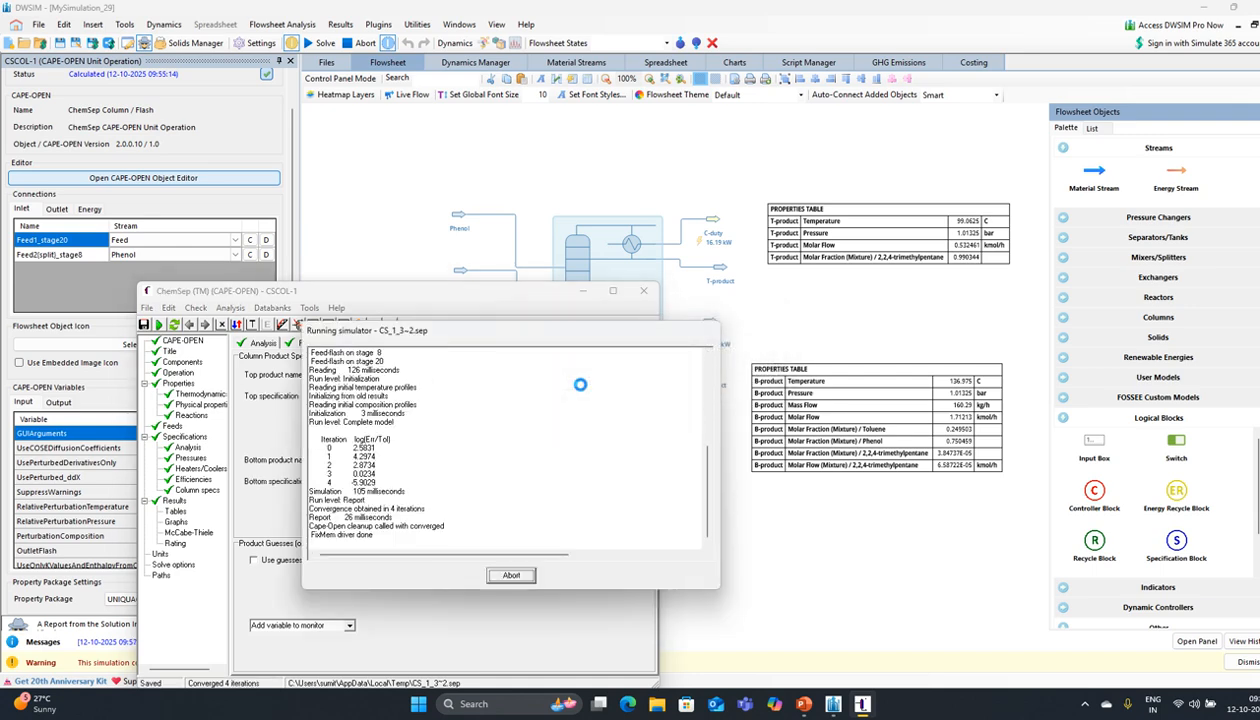
{"action": "left_click", "coordinate": [638, 386]}
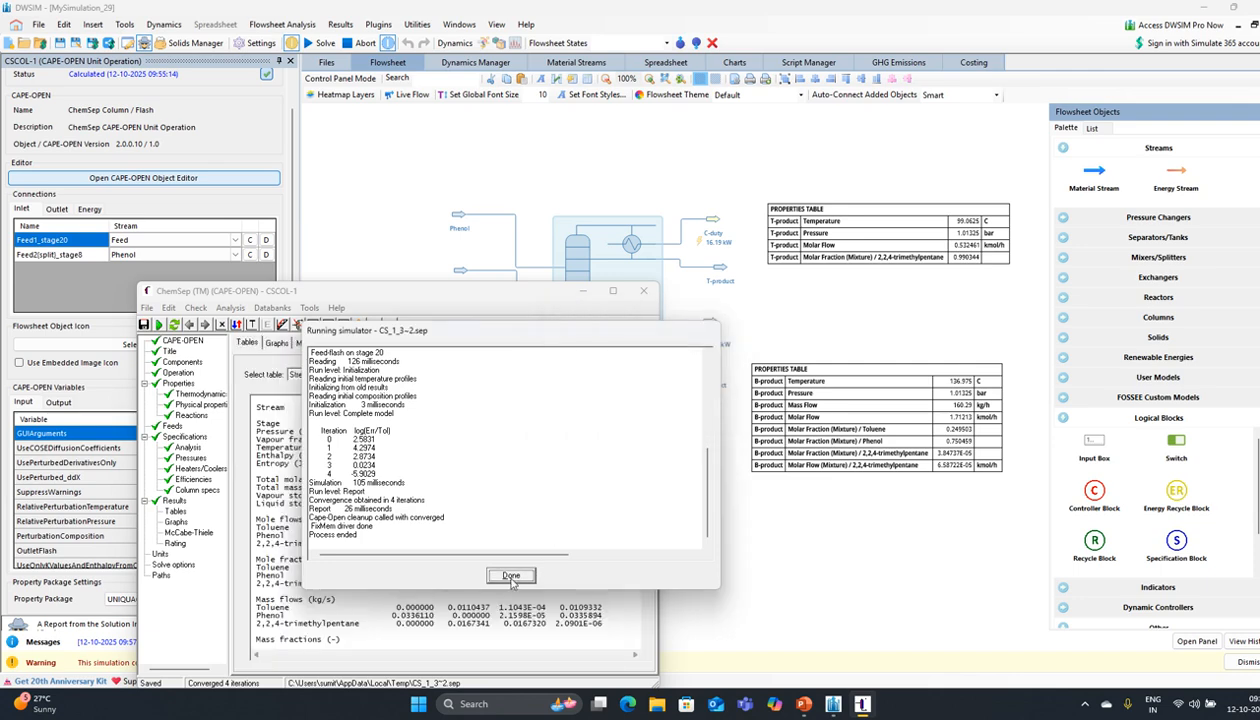
{"action": "left_click", "coordinate": [508, 575]}
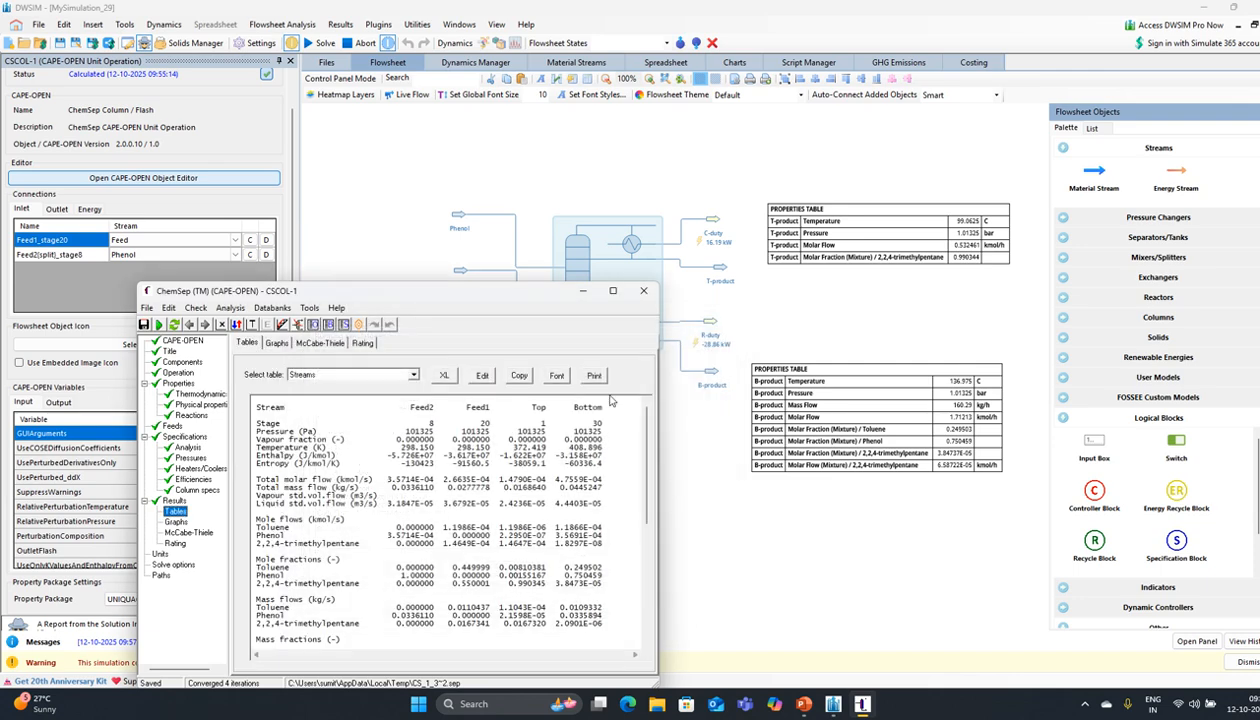
{"action": "left_click", "coordinate": [643, 291]}
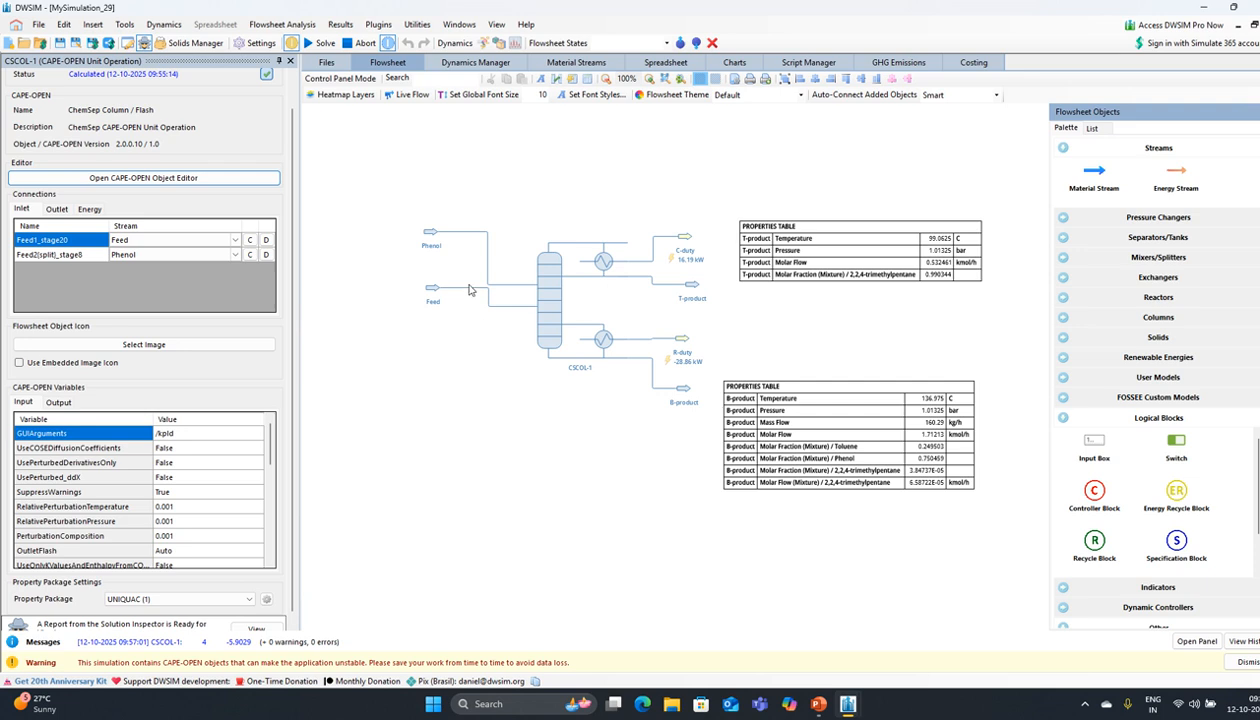
Step: Select the Phenol stream to show its 121 kg/h, 25 °C, 1.01325 bar conditions
{"action": "left_click", "coordinate": [429, 234]}
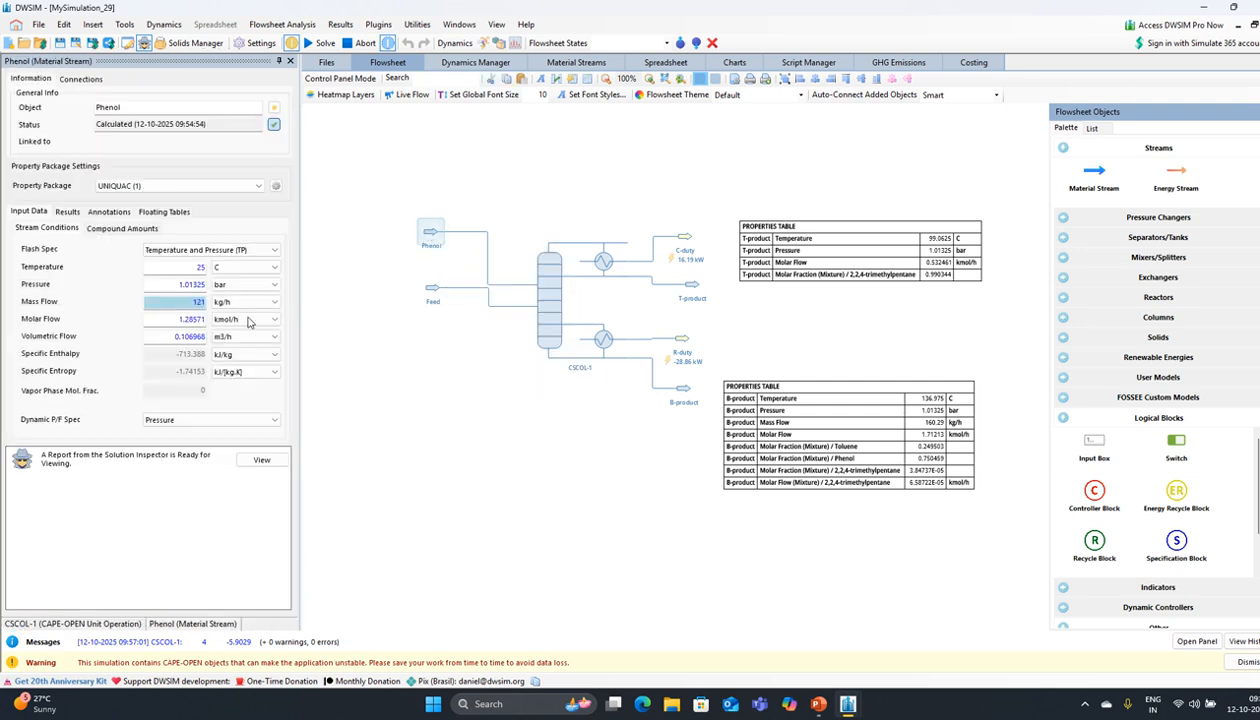
Step: Set the Phenol mass flow to 60, then 80 kg/h, recalculating each time
{"action": "left_click_drag", "start_coordinate": [182, 300], "coordinate": [238, 300]}
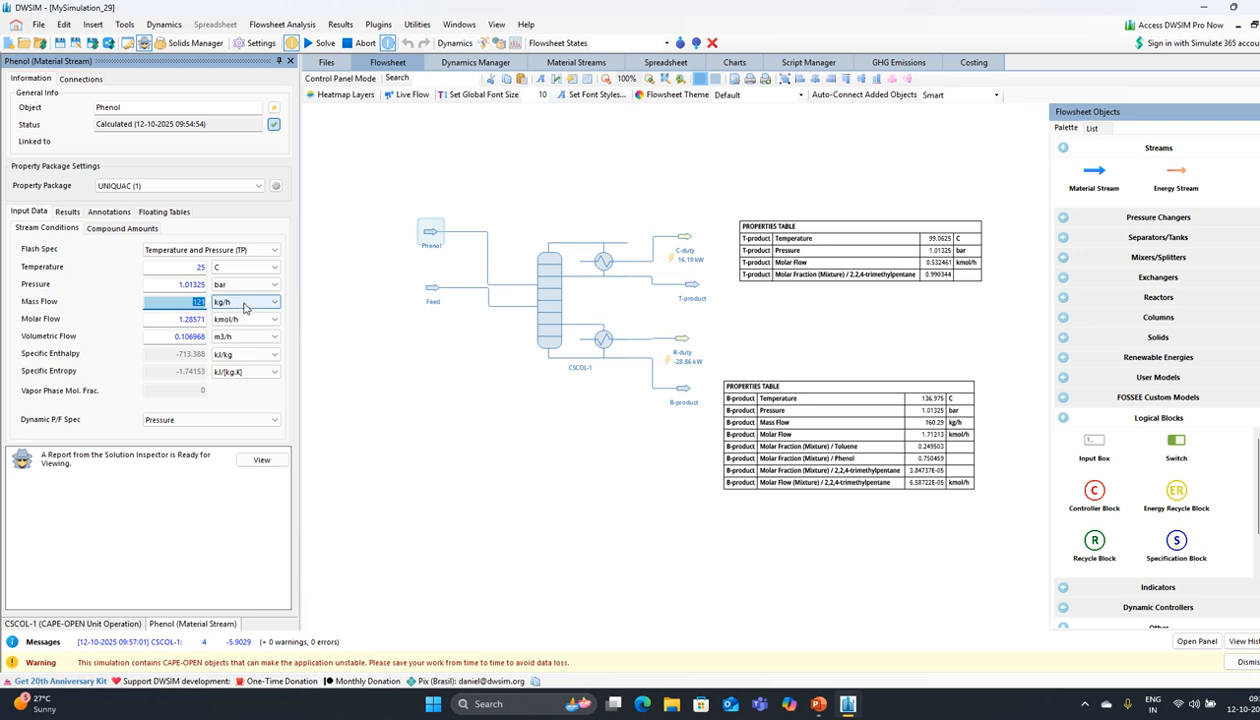
{"action": "type", "text": "60"}
{"action": "key", "text": "Return"}
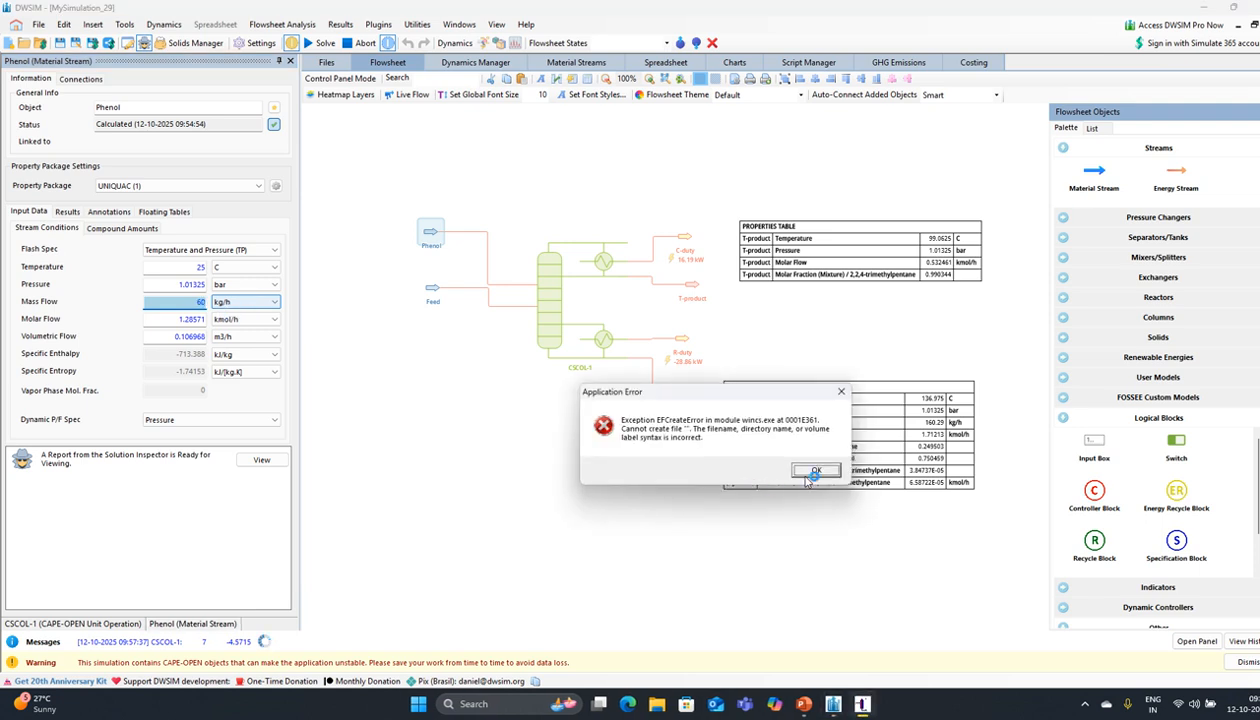
{"action": "left_click", "coordinate": [815, 472]}
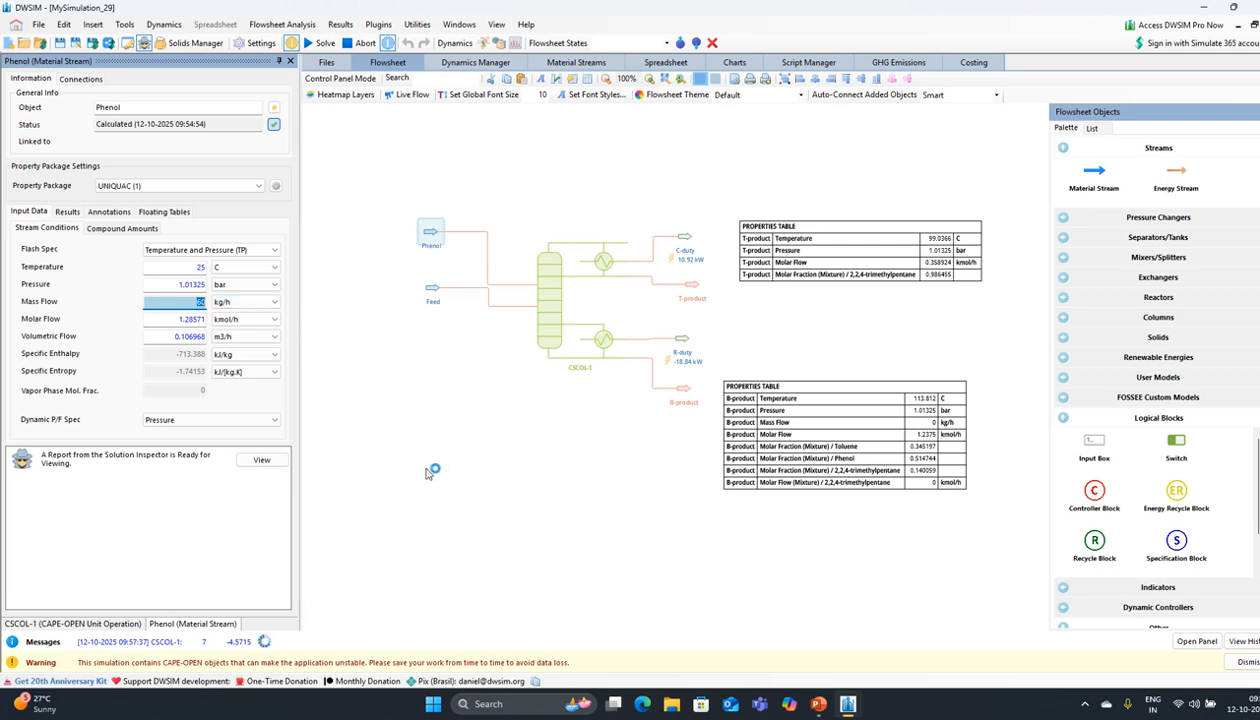
{"action": "double_click", "coordinate": [196, 299]}
{"action": "type", "text": "80"}
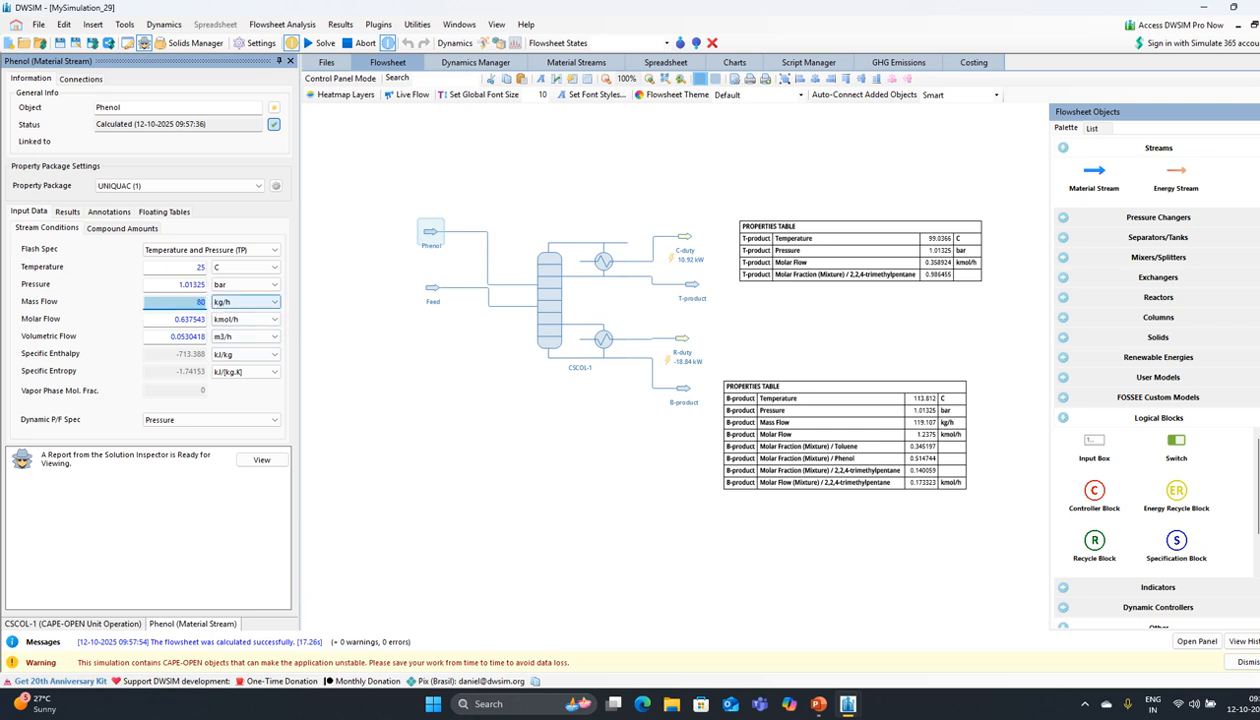
{"action": "key", "text": "Return"}
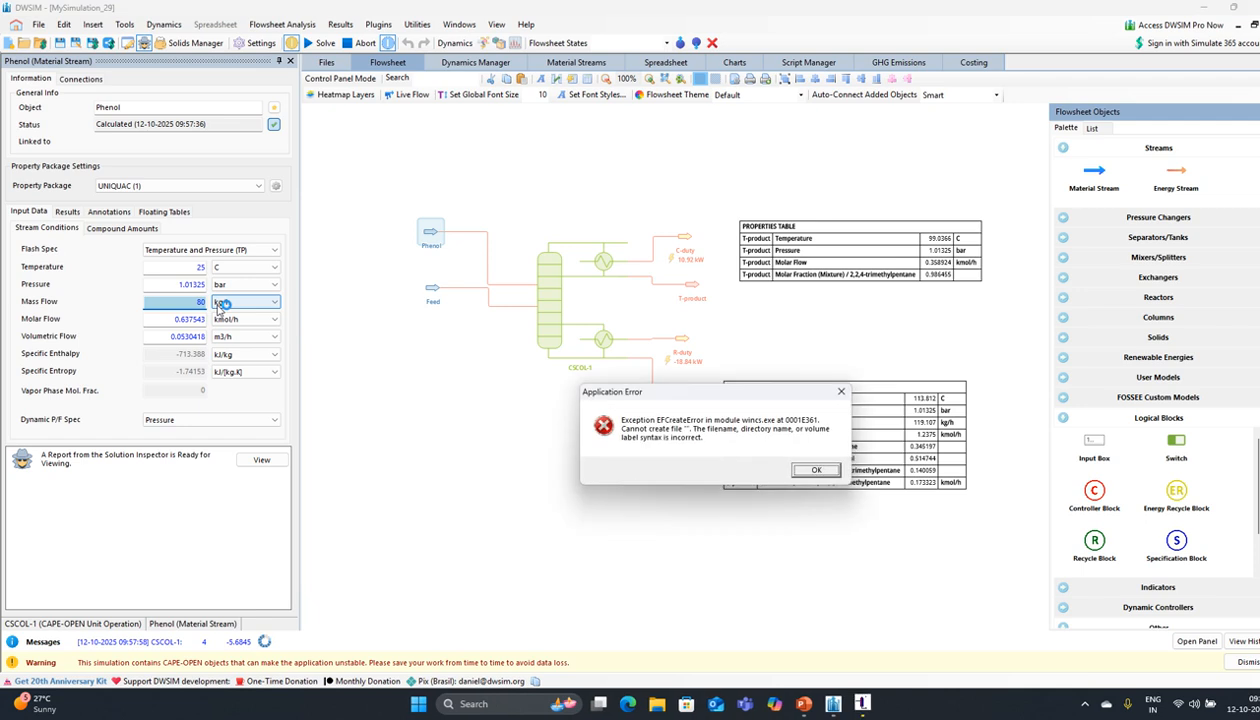
{"action": "left_click", "coordinate": [812, 470]}
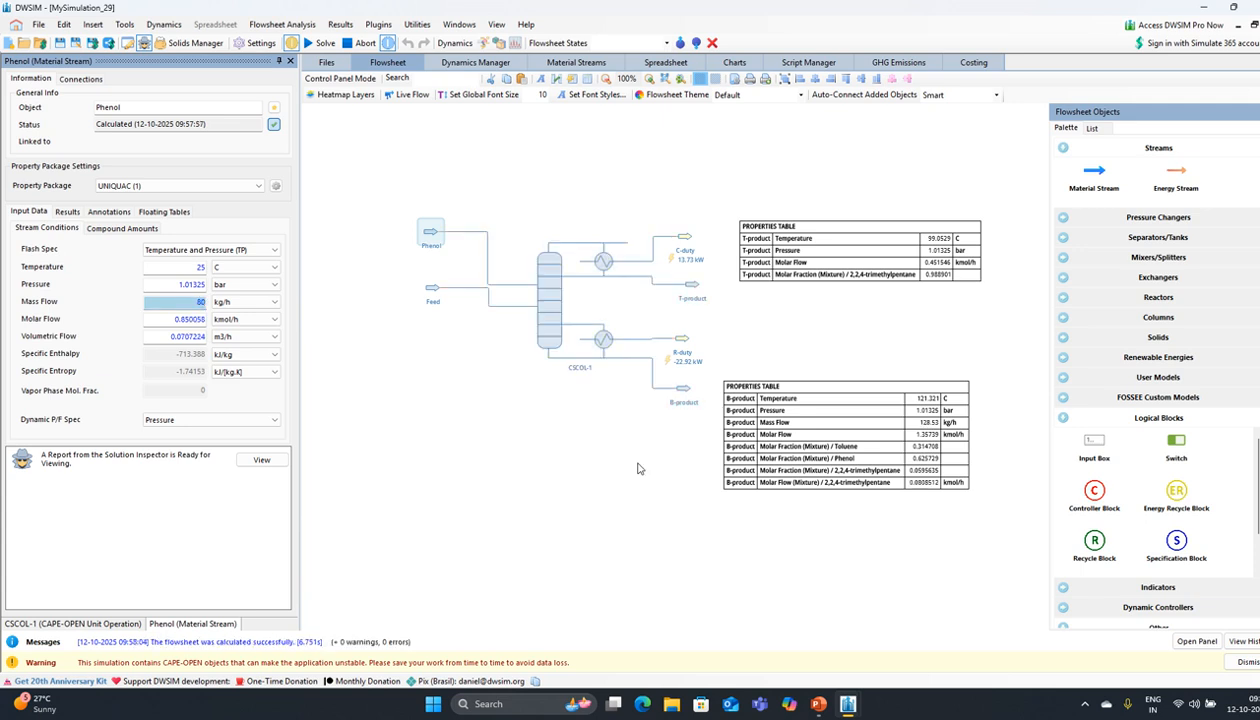
Step: Set the Phenol mass flow to 90, then 100 kg/h, giving T-product trimethylpentane 0.990296
{"action": "double_click", "coordinate": [204, 302]}
{"action": "type", "text": "80"}
{"action": "key", "text": "Return"}
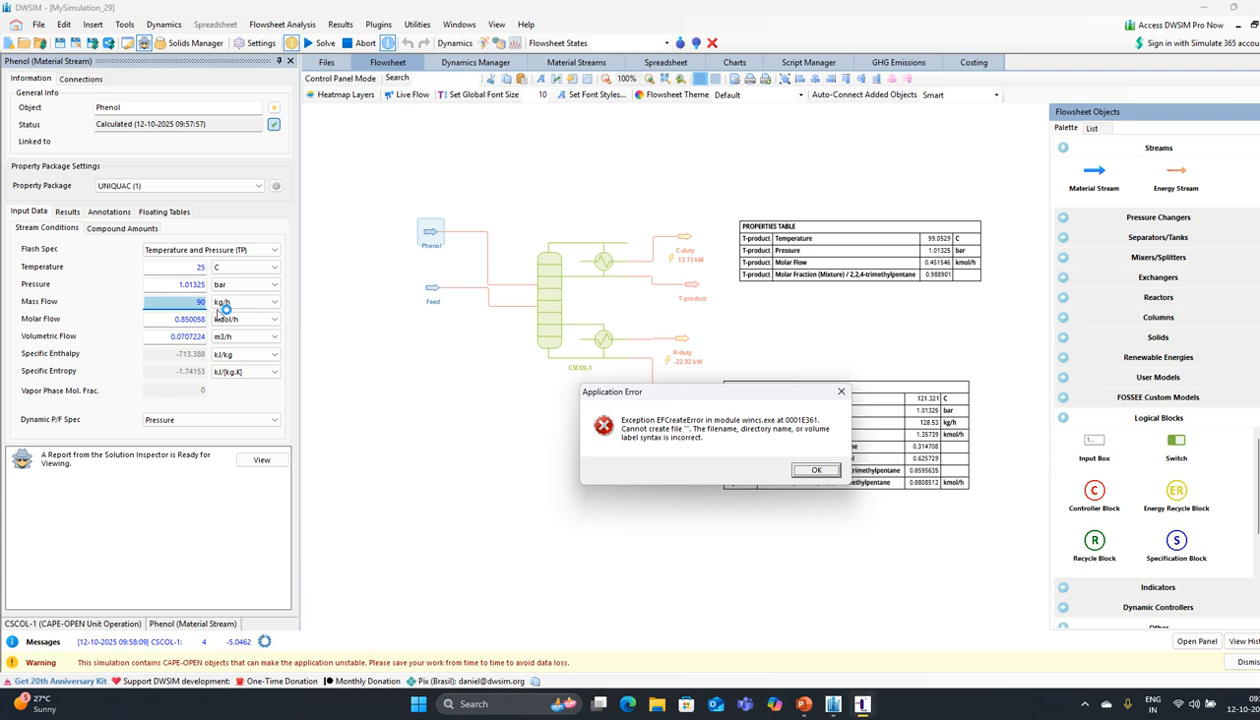
{"action": "left_click", "coordinate": [813, 471]}
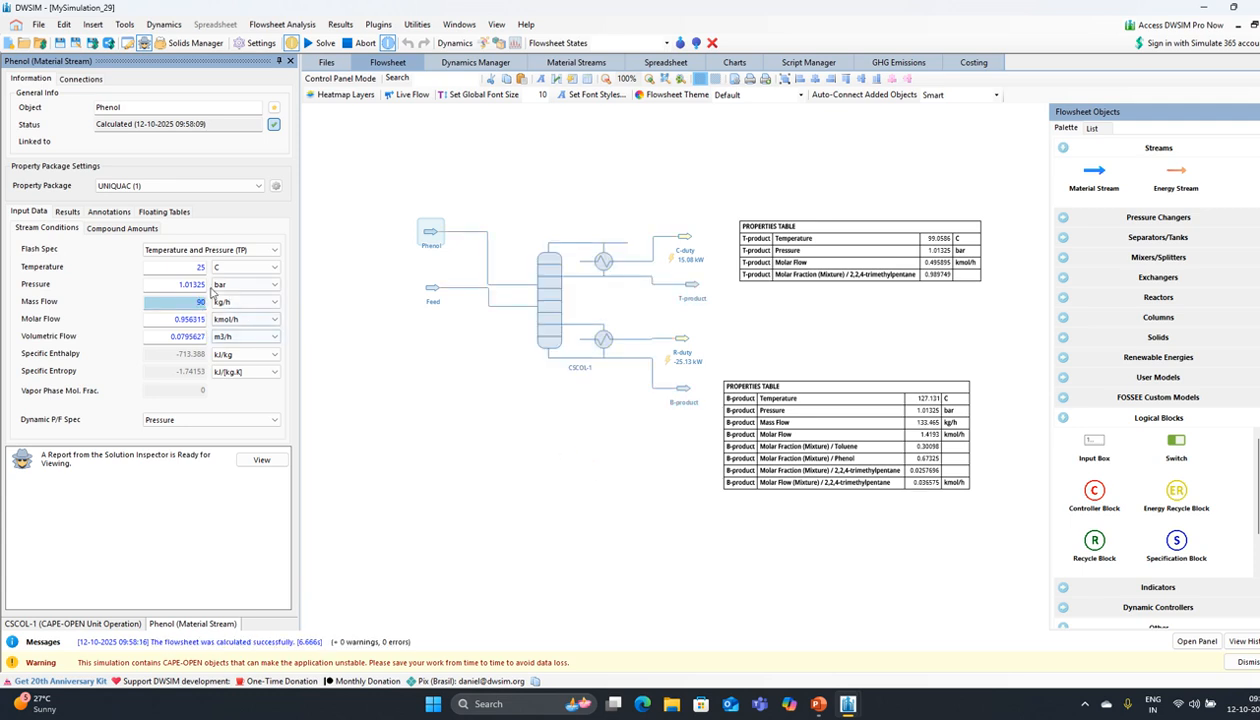
{"action": "left_click_drag", "start_coordinate": [196, 301], "coordinate": [214, 302]}
{"action": "type", "text": "100"}
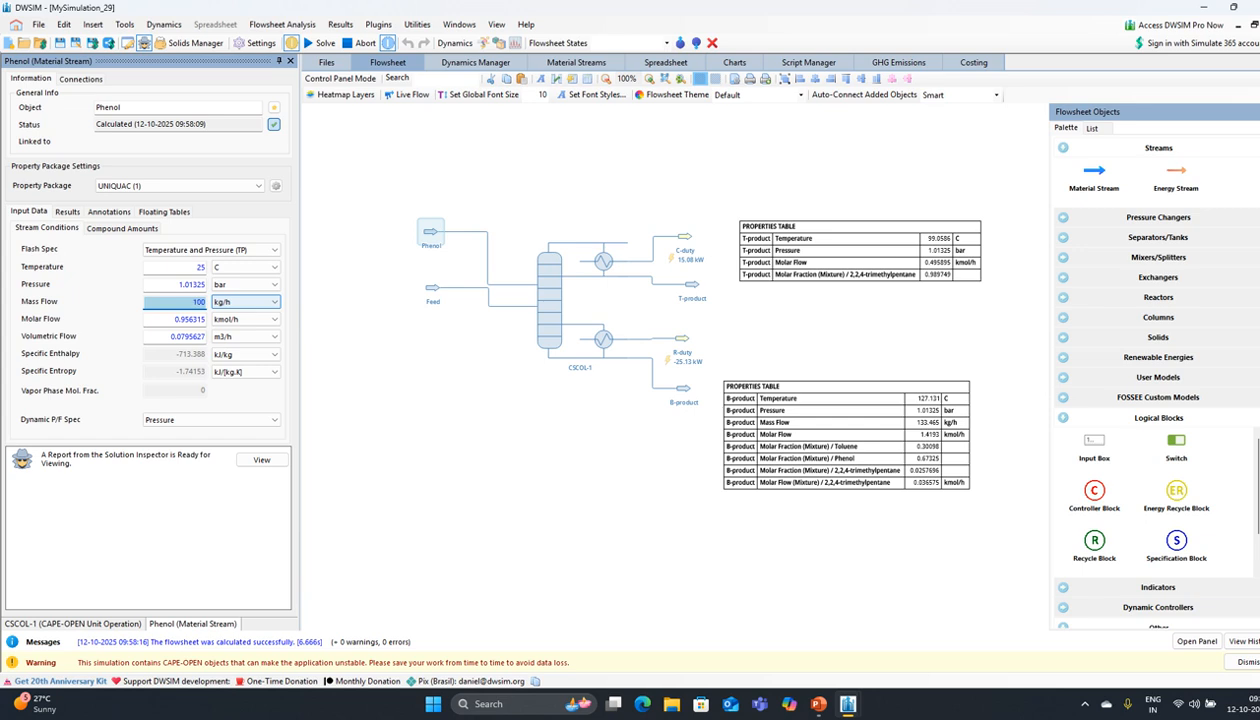
{"action": "key", "text": "Return"}
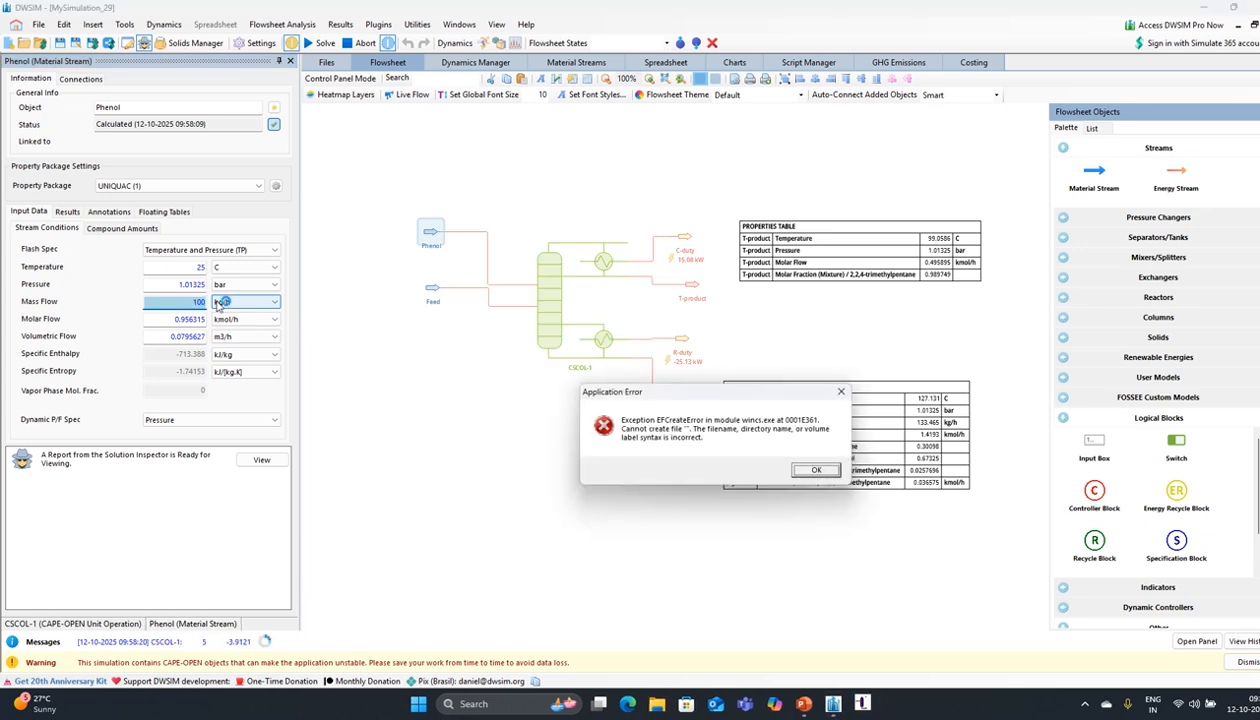
{"action": "left_click", "coordinate": [813, 471]}
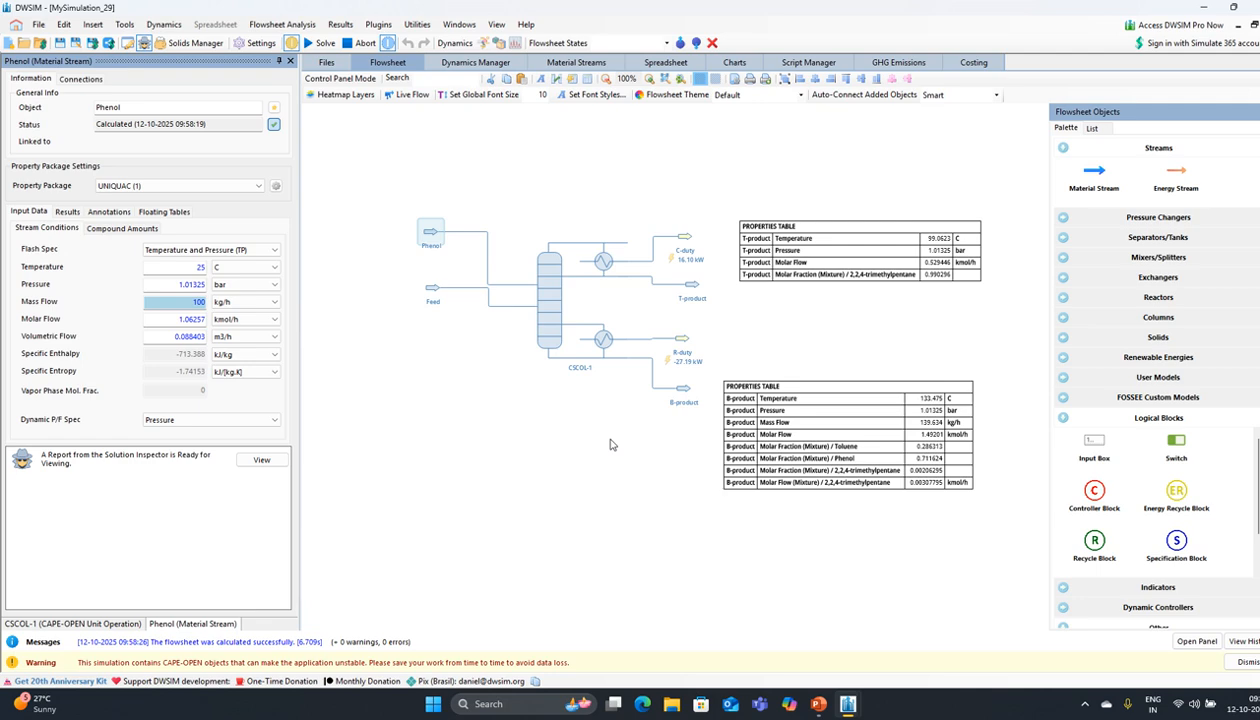
{"action": "left_click", "coordinate": [598, 379]}
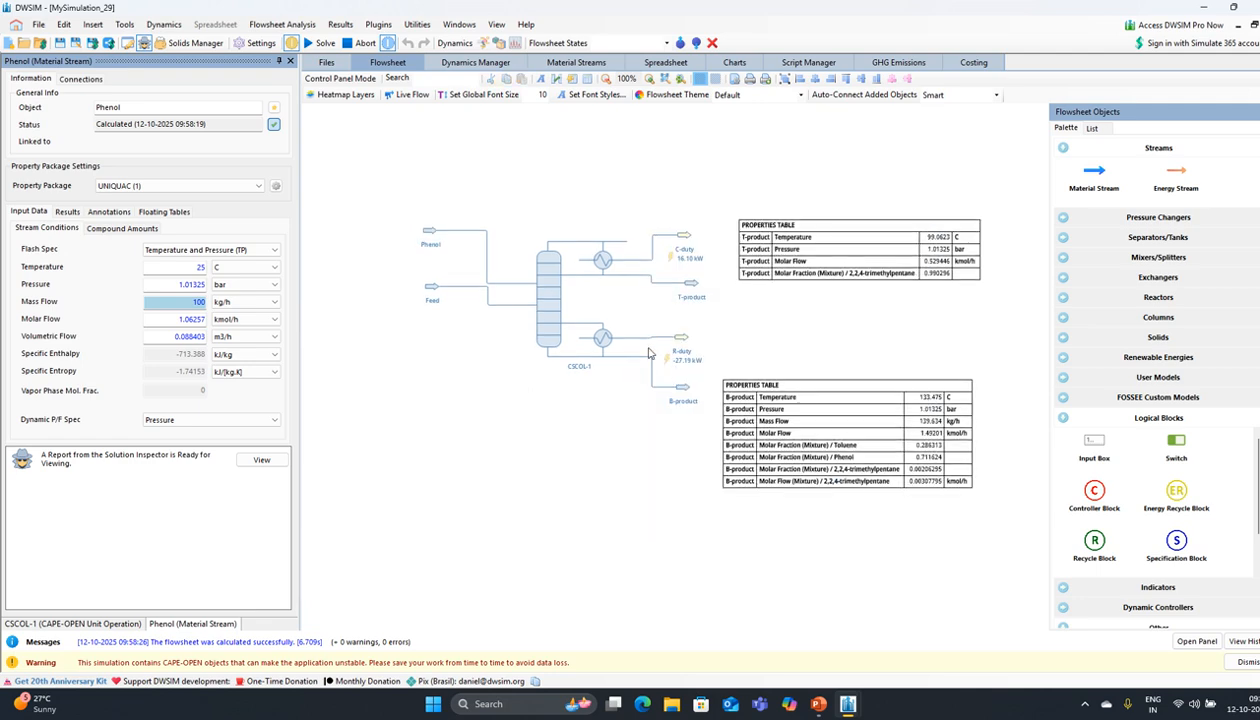
{"action": "scroll", "coordinate": [463, 369], "scroll_direction": "up", "scroll_amount": 1}
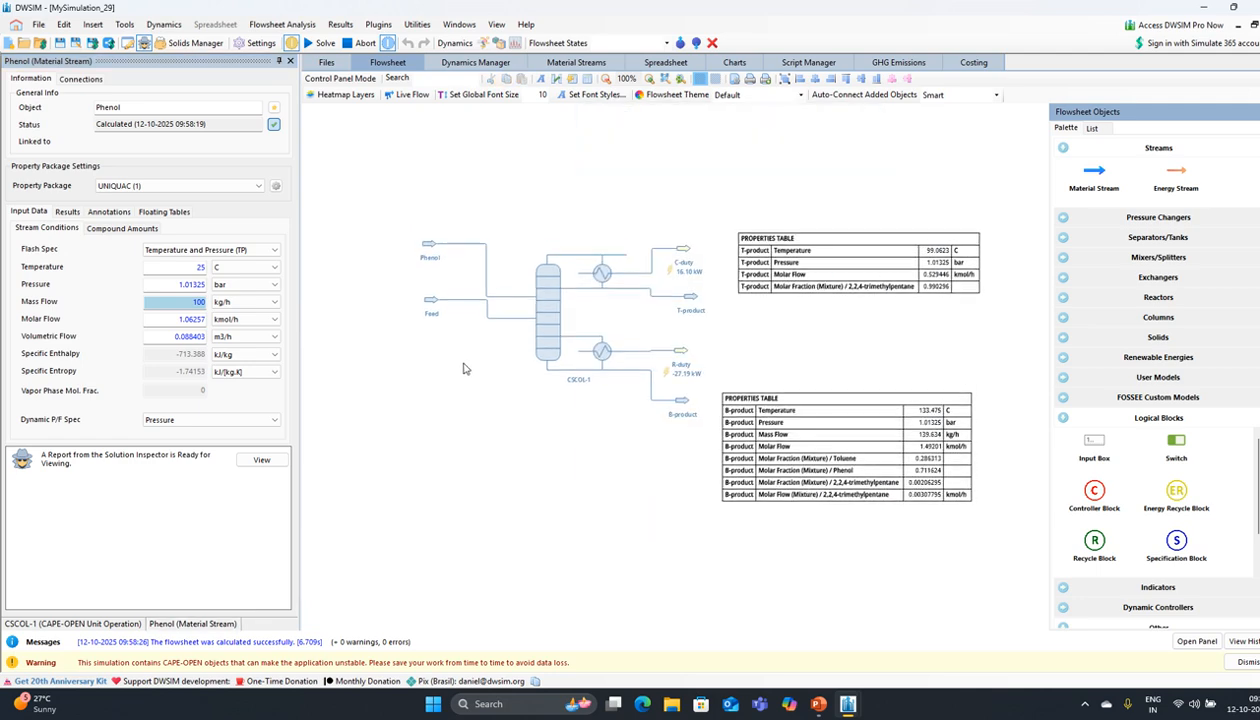
{"action": "scroll", "coordinate": [463, 369], "scroll_direction": "up", "scroll_amount": 1}
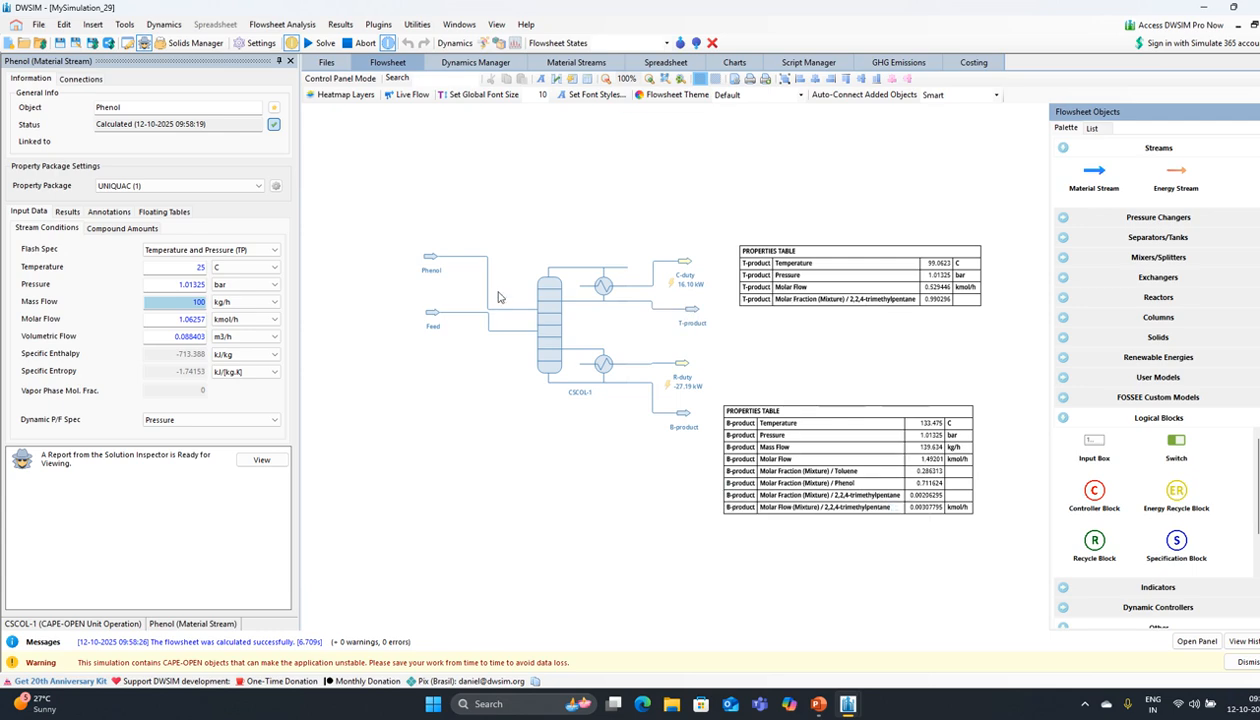
{"action": "left_click_drag", "start_coordinate": [456, 389], "coordinate": [443, 391]}
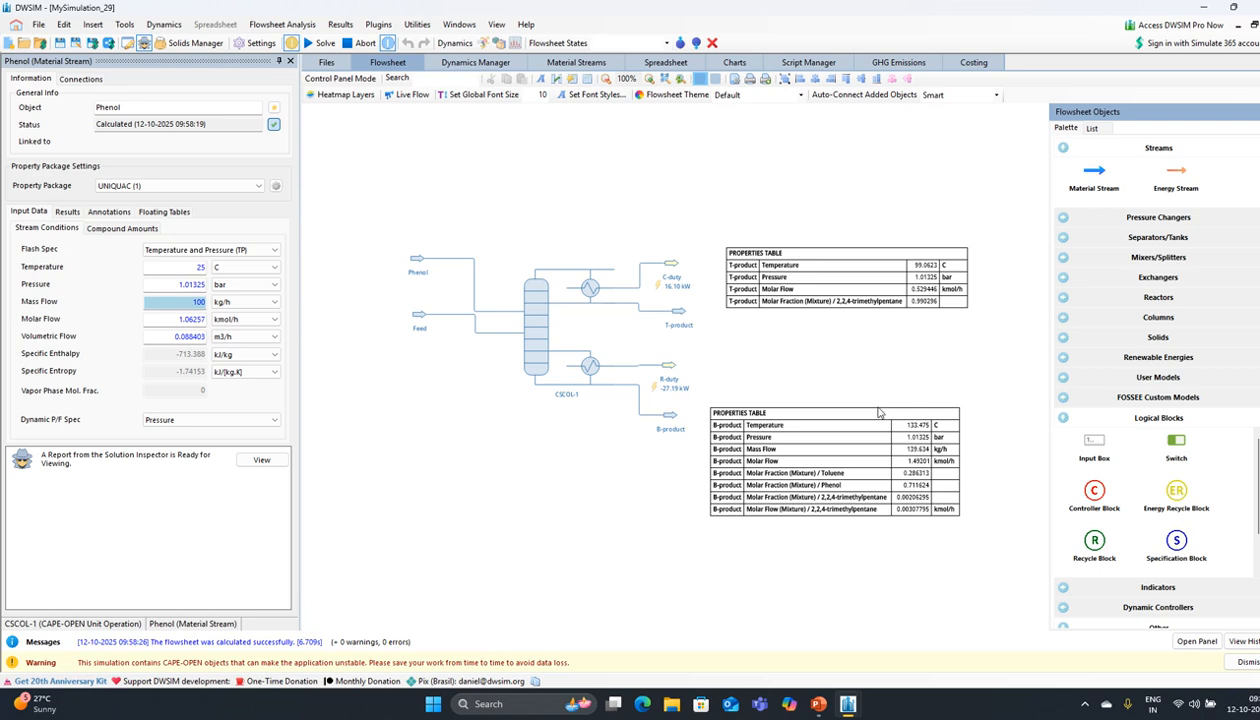
{"action": "left_click", "coordinate": [1063, 419]}
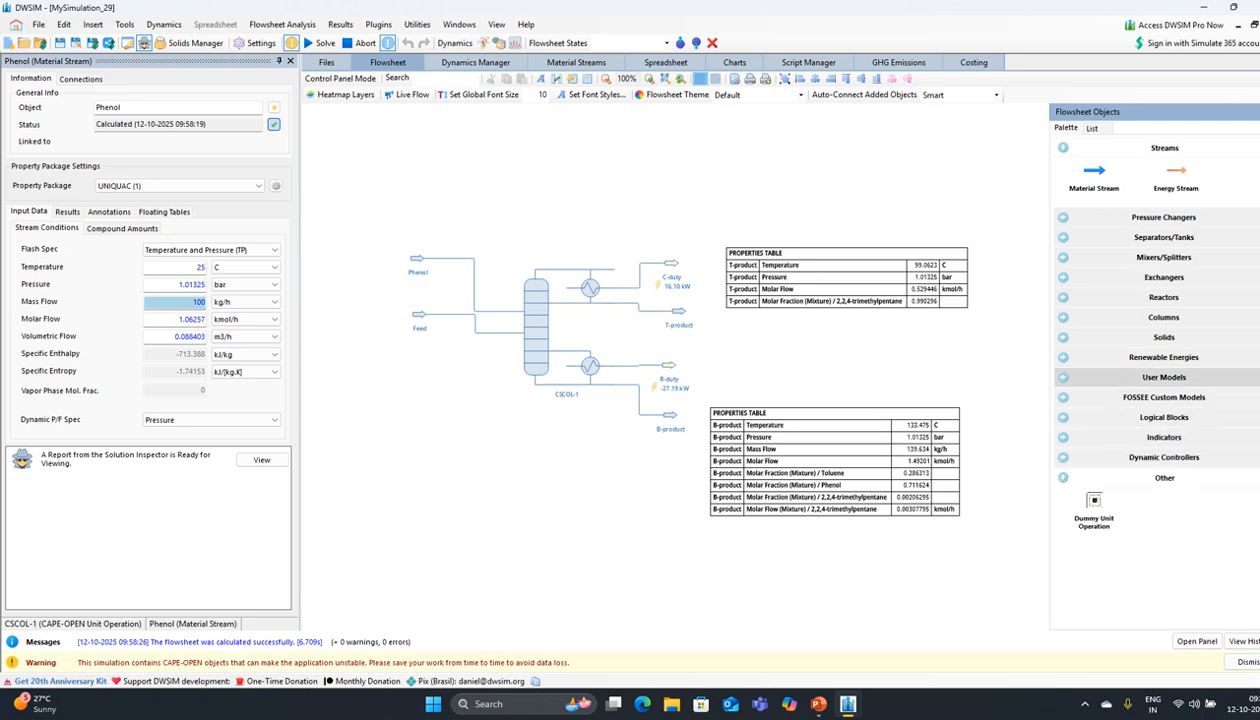